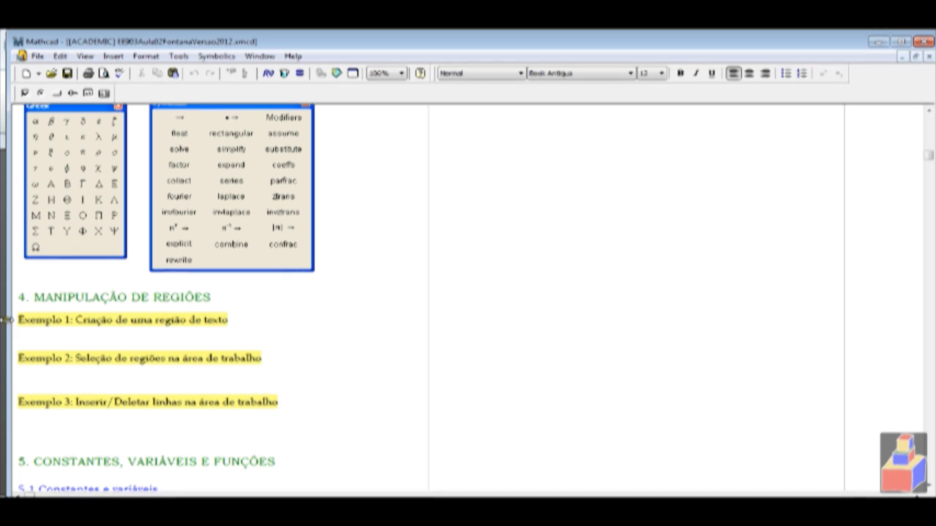
{"action": "scroll", "coordinate": [302, 334], "scroll_direction": "down", "scroll_amount": 1}
{"action": "left_click_drag", "start_coordinate": [341, 301], "coordinate": [220, 290]}
{"action": "left_click_drag", "start_coordinate": [344, 324], "coordinate": [234, 329]}
{"action": "left_click_drag", "start_coordinate": [325, 395], "coordinate": [241, 369]}
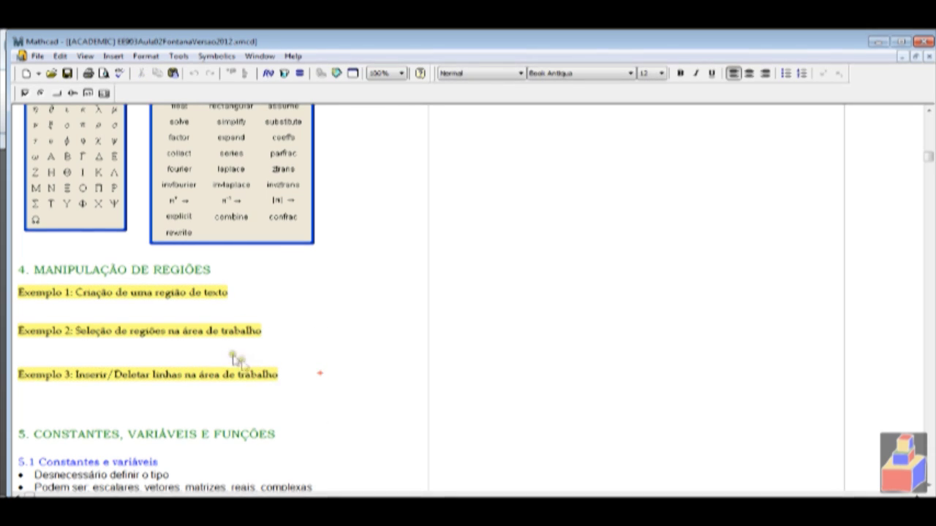
{"action": "left_click", "coordinate": [229, 291]}
{"action": "left_click_drag", "start_coordinate": [299, 389], "coordinate": [183, 292]}
{"action": "left_click", "coordinate": [330, 324]}
Create a text region just below the "Exemplo 1" heading, entering a first name and the start of a second word.
{"action": "left_click", "coordinate": [67, 307]}
{"action": "type", "text": "Eduard"}
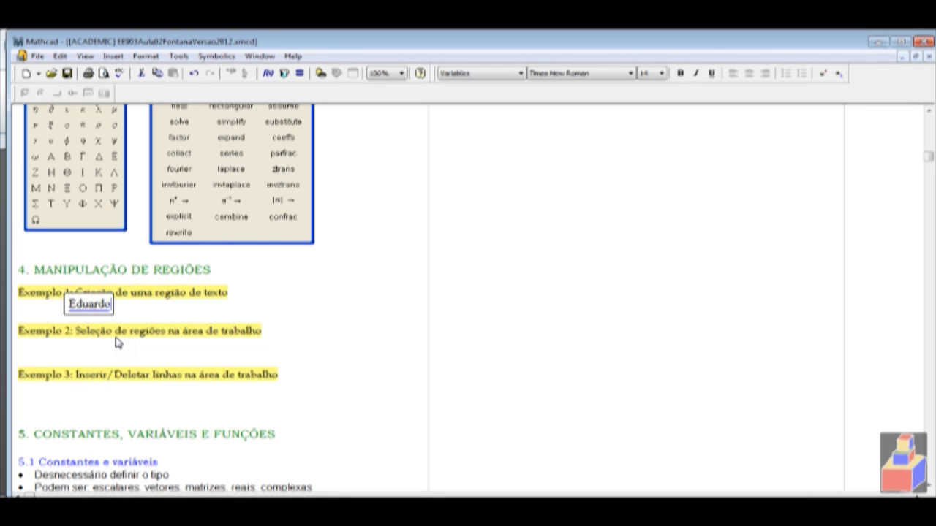
{"action": "type", "text": "o"}
{"action": "key", "text": "BackSpace"}
{"action": "type", "text": "o sobrin"}
{"action": "key", "text": "BackSpace"}
{"action": "key", "text": "BackSpace"}
{"action": "key", "text": "BackSpace"}
{"action": "key", "text": "BackSpace"}
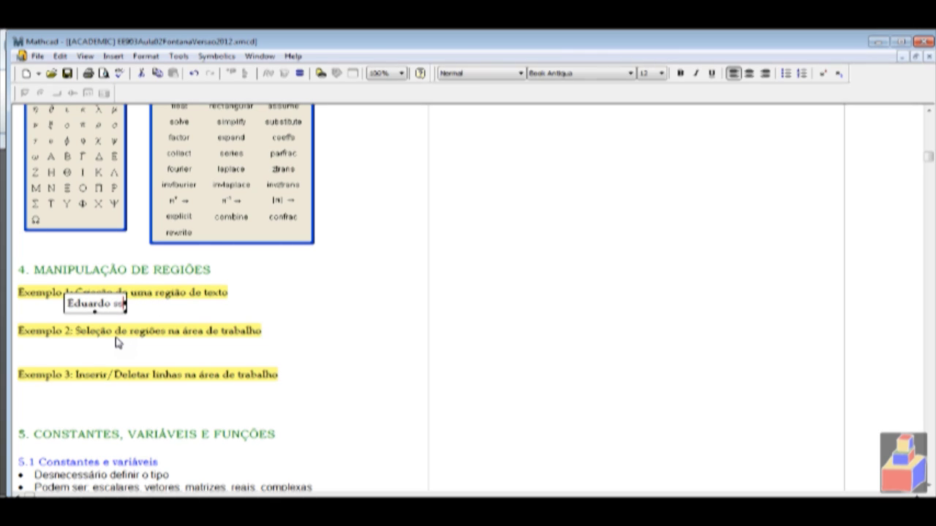
Delete the new text region below the "Exemplo 1" heading.
{"action": "left_click", "coordinate": [167, 301]}
{"action": "left_click", "coordinate": [105, 307]}
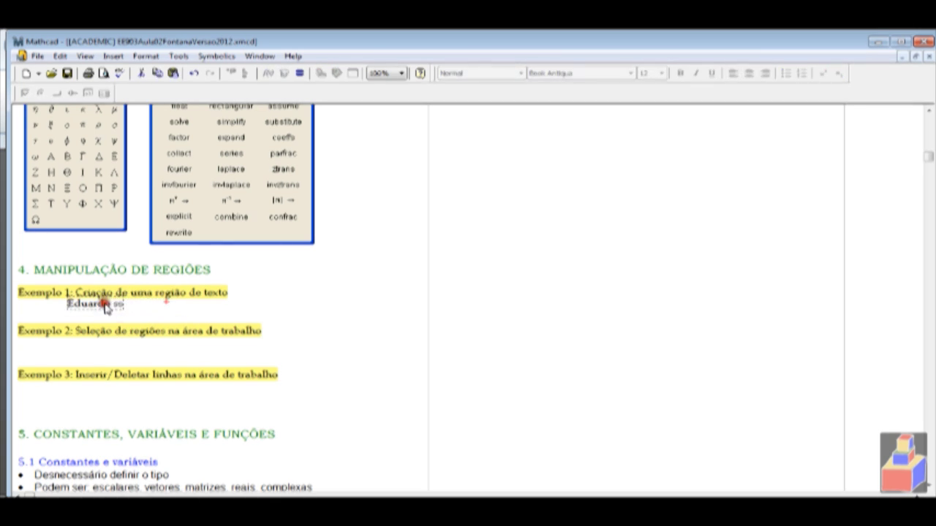
{"action": "key", "text": "Delete"}
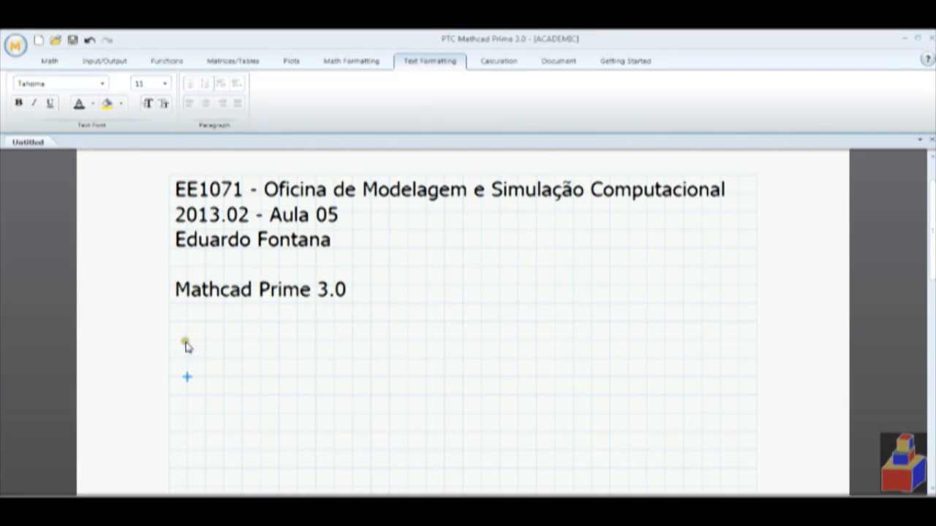
Switch to Mathcad Prime and try to enter a first name directly on the worksheet below the "Mathcad Prime 3.0" line.
{"action": "left_click", "coordinate": [185, 340]}
{"action": "left_click", "coordinate": [219, 325]}
{"action": "left_click", "coordinate": [222, 326]}
{"action": "left_click", "coordinate": [223, 341]}
{"action": "left_click", "coordinate": [206, 342]}
{"action": "left_click", "coordinate": [185, 342]}
{"action": "type", "text": "E"}
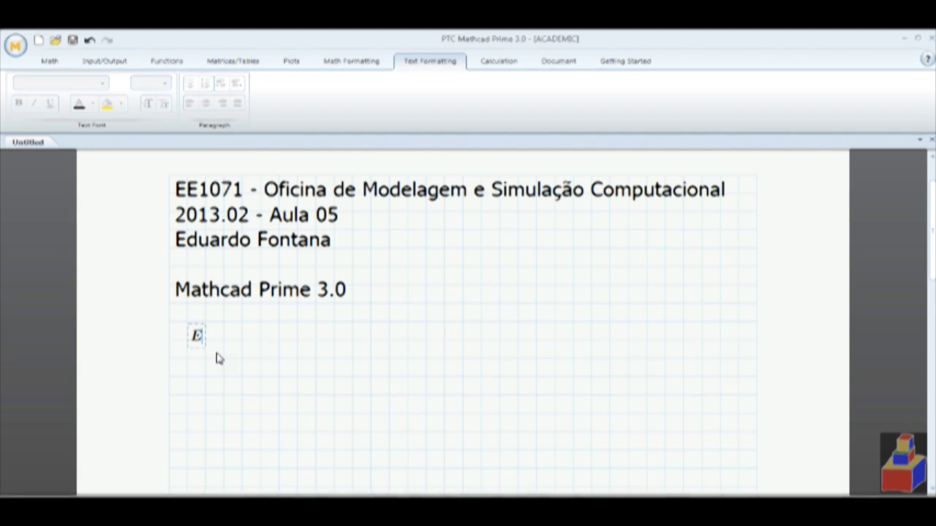
{"action": "type", "text": "duardo"}
{"action": "key", "text": "space"}
Erase the first name just entered below the "Mathcad Prime 3.0" line.
{"action": "key", "text": "BackSpace"}
{"action": "key", "text": "BackSpace"}
{"action": "key", "text": "BackSpace"}
{"action": "key", "text": "BackSpace"}
{"action": "key", "text": "BackSpace"}
{"action": "key", "text": "BackSpace"}
Insert a text block below the "Mathcad Prime 3.0" line with the text "Bloco de Texto".
{"action": "left_click", "coordinate": [217, 354]}
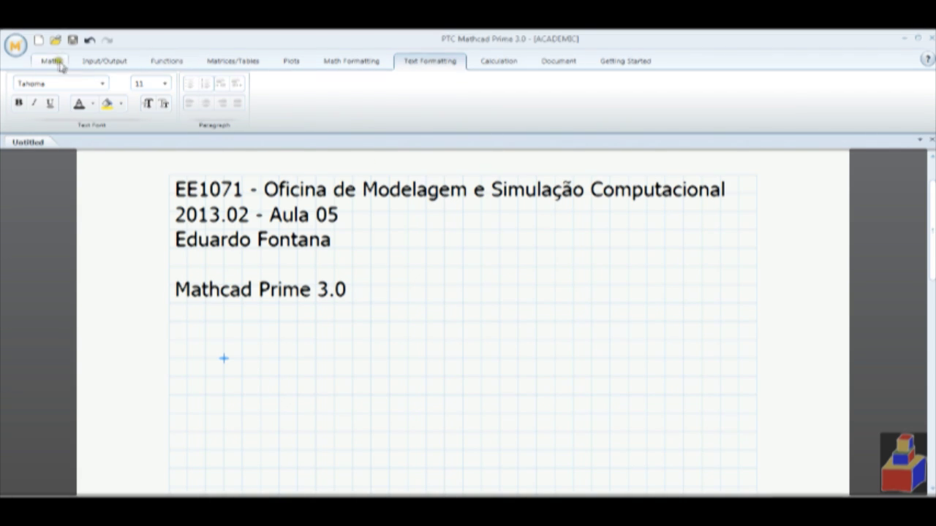
{"action": "left_click", "coordinate": [49, 62]}
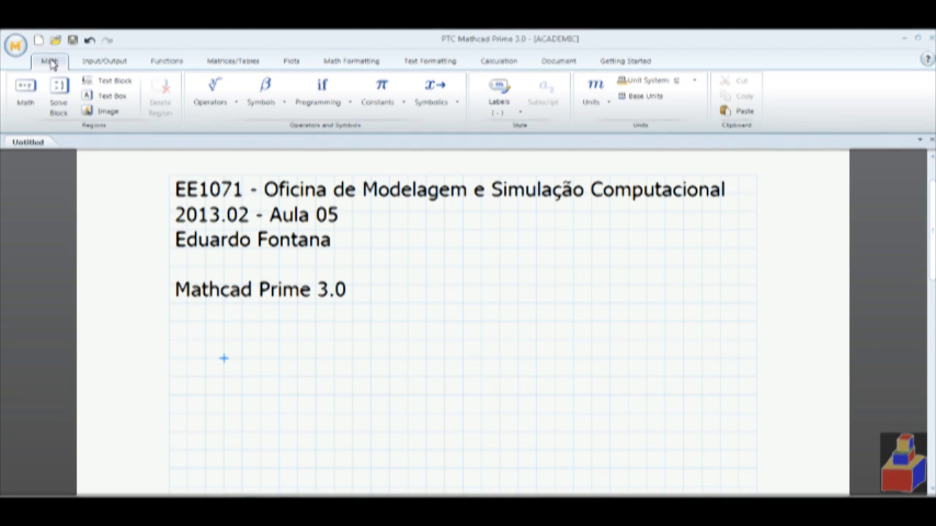
{"action": "left_click", "coordinate": [112, 83]}
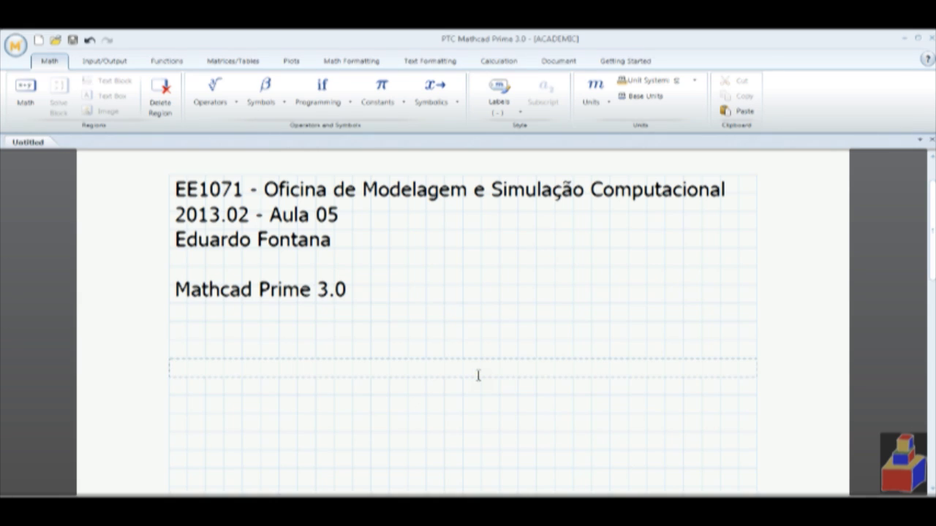
{"action": "key", "text": "BackSpace"}
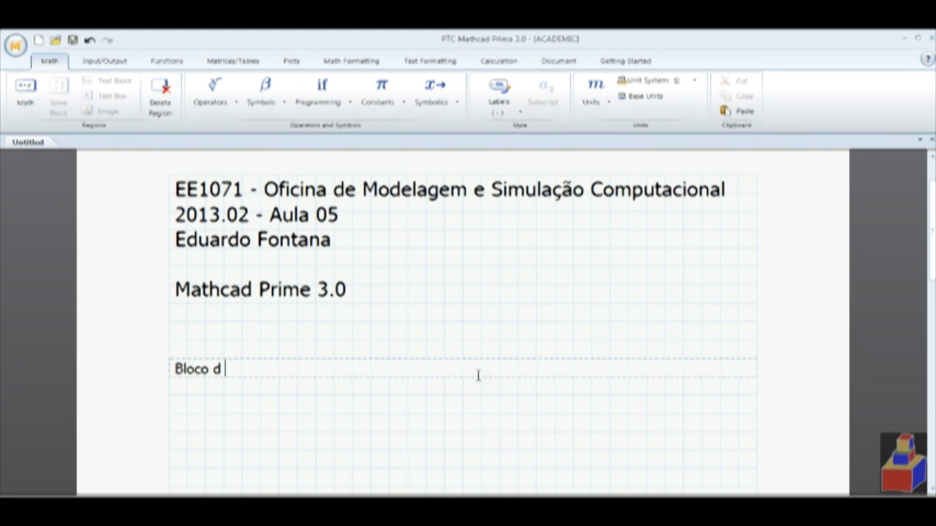
{"action": "type", "text": "Bloco de Texto"}
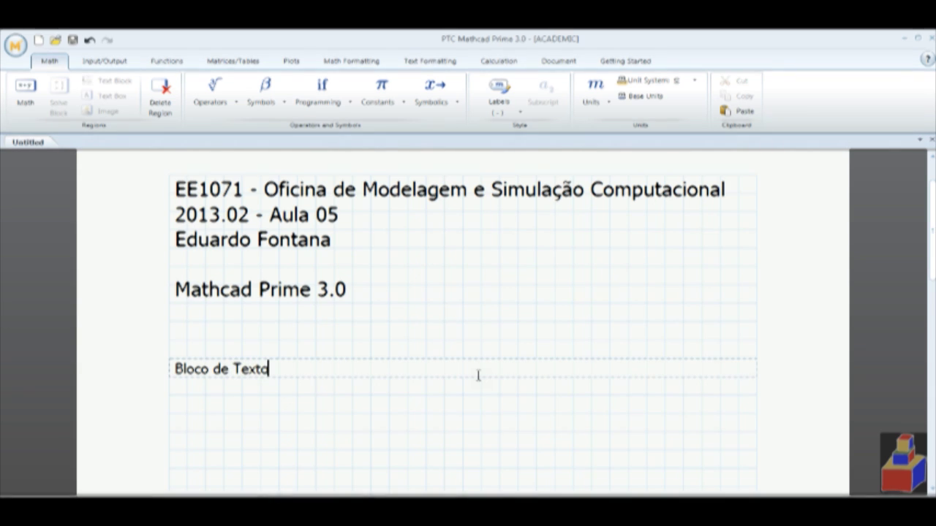
{"action": "left_click", "coordinate": [500, 395]}
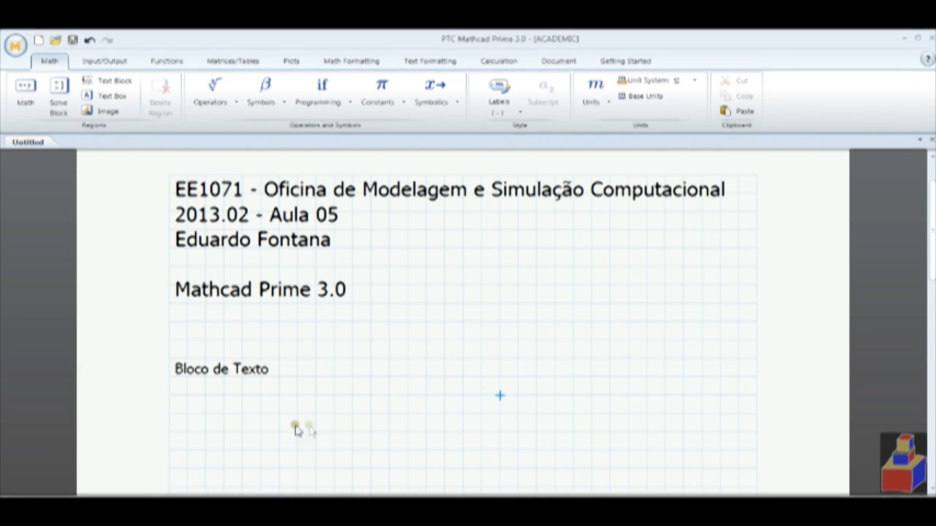
Insert a text box below the "Bloco de Texto" block and enter "Caixa de Texto".
{"action": "left_click", "coordinate": [188, 427]}
{"action": "left_click", "coordinate": [184, 414]}
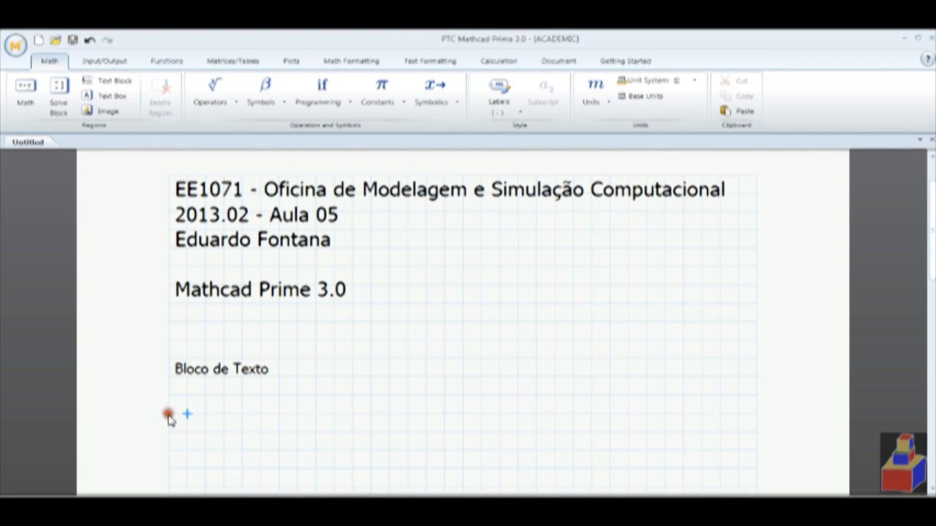
{"action": "left_click", "coordinate": [189, 427]}
{"action": "left_click", "coordinate": [121, 101]}
{"action": "mouse_move", "coordinate": [359, 409]}
{"action": "left_mouse_down"}
{"action": "mouse_move", "coordinate": [472, 409]}
{"action": "mouse_move", "coordinate": [372, 409]}
{"action": "left_mouse_up"}
{"action": "left_click", "coordinate": [266, 411]}
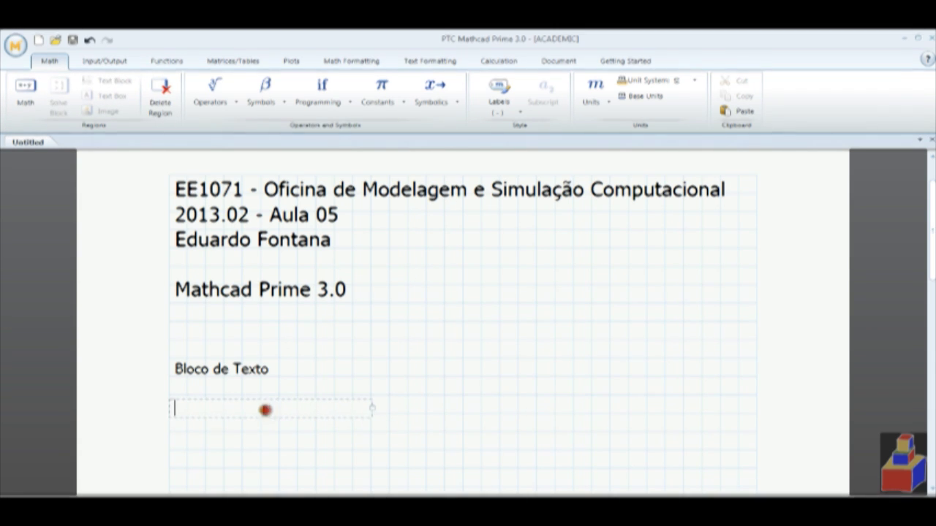
{"action": "type", "text": "Caixa de "}
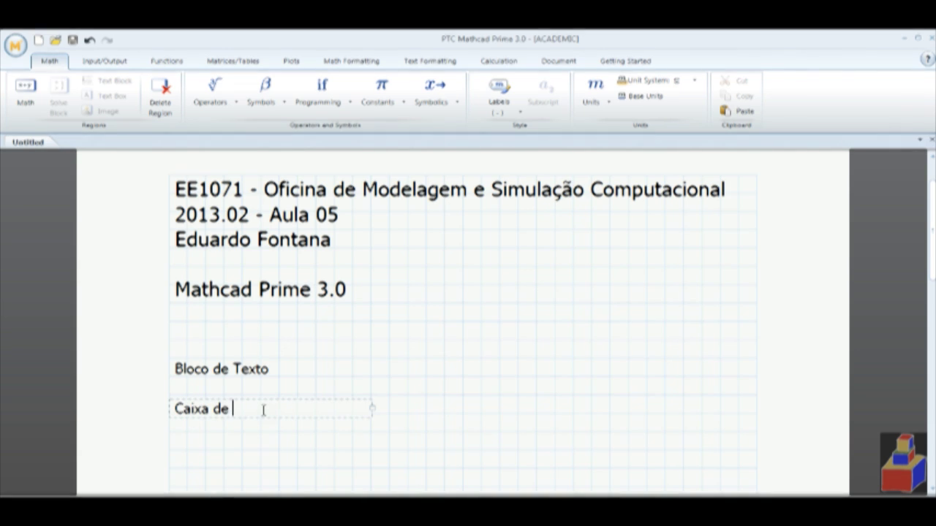
{"action": "type", "text": "Texto"}
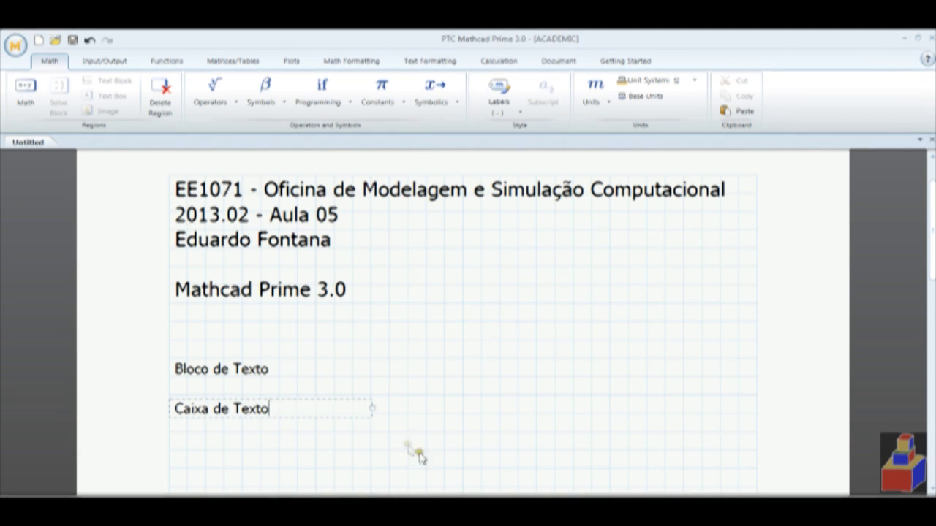
Append "tamanho máximo finito" to the text box and widen the box so the whole text fits on one line.
{"action": "type", "text": "s"}
{"action": "type", "text": " tamanho"}
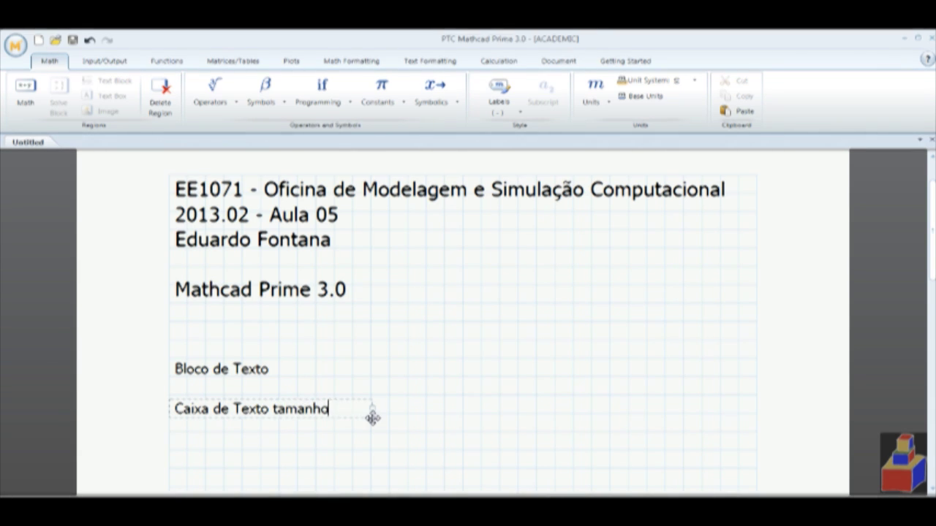
{"action": "type", "text": " máximo finito"}
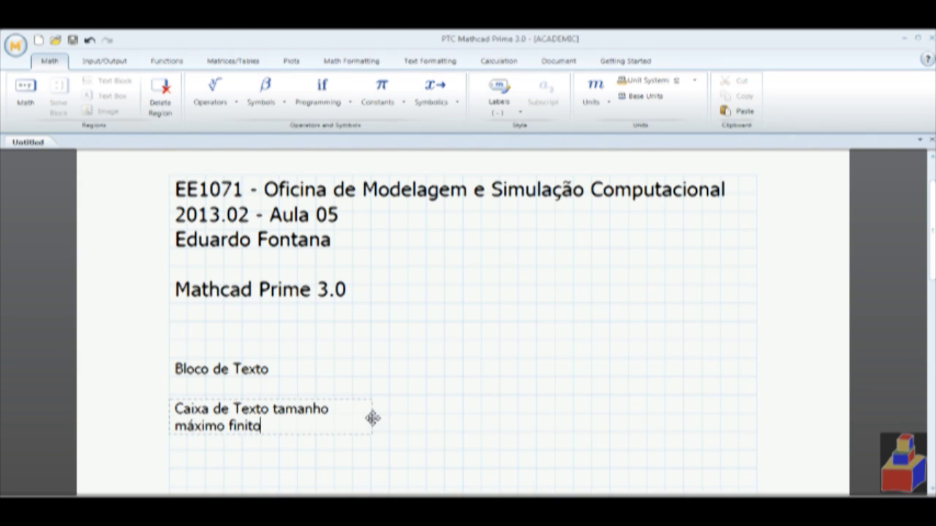
{"action": "left_click_drag", "start_coordinate": [385, 422], "coordinate": [446, 439]}
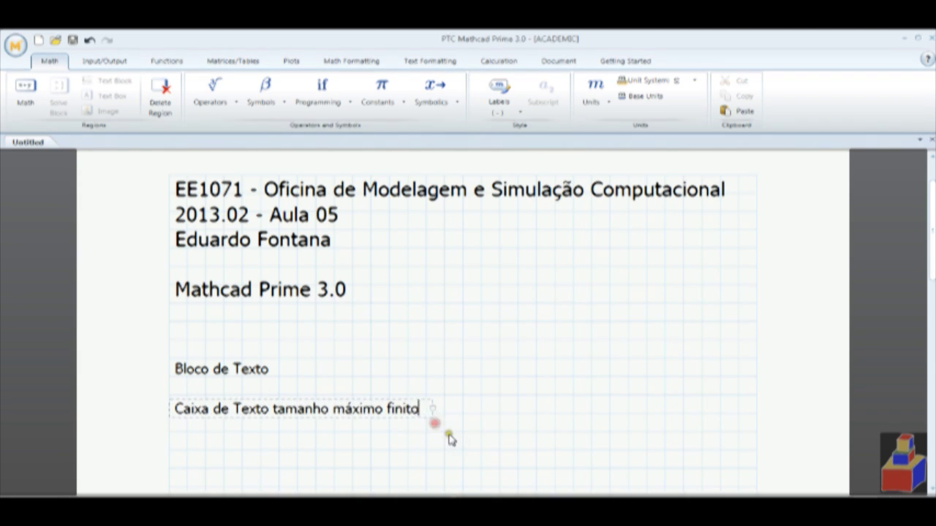
{"action": "left_click", "coordinate": [448, 435]}
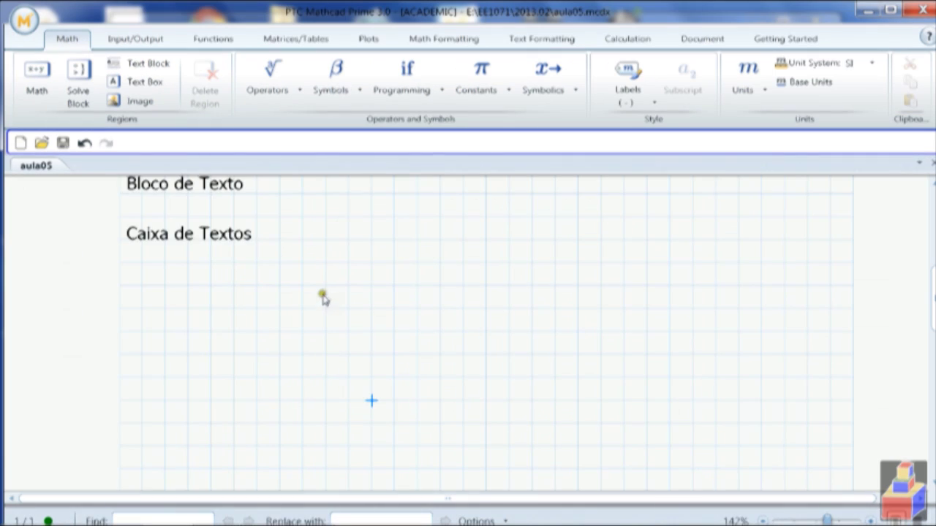
Select the "Bloco de Texto" and "Caixa de Textos" regions together with a selection rectangle and deselect them.
{"action": "scroll", "coordinate": [323, 298], "scroll_direction": "up", "scroll_amount": 3}
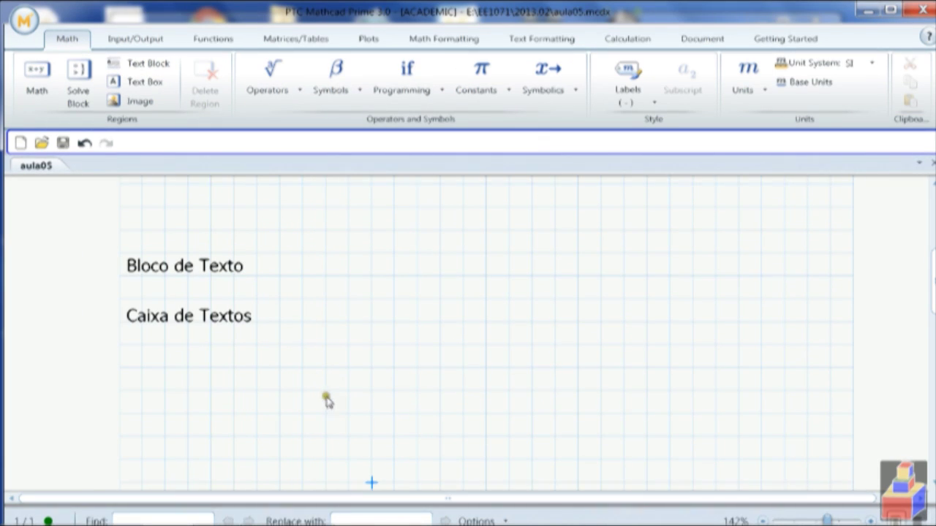
{"action": "mouse_move", "coordinate": [313, 415]}
{"action": "left_mouse_down"}
{"action": "mouse_move", "coordinate": [246, 355]}
{"action": "mouse_move", "coordinate": [174, 234]}
{"action": "left_mouse_up"}
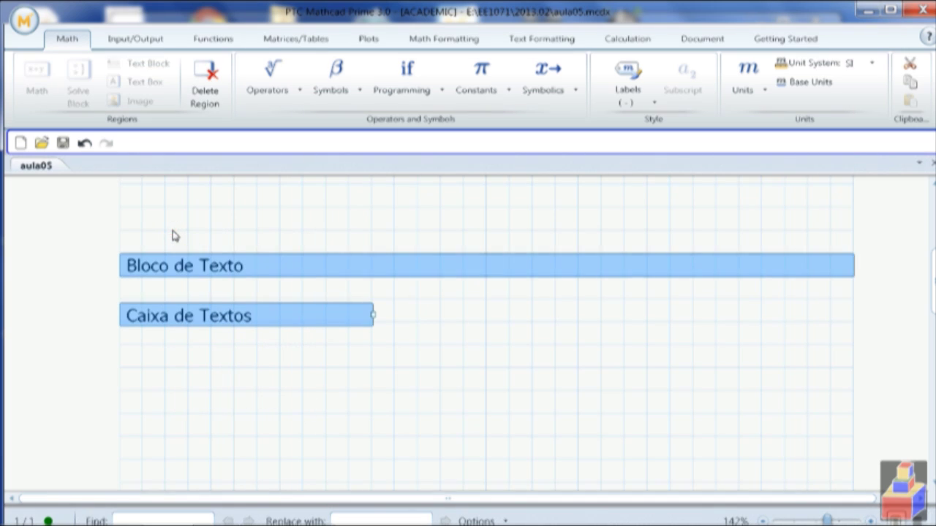
{"action": "left_click", "coordinate": [341, 380]}
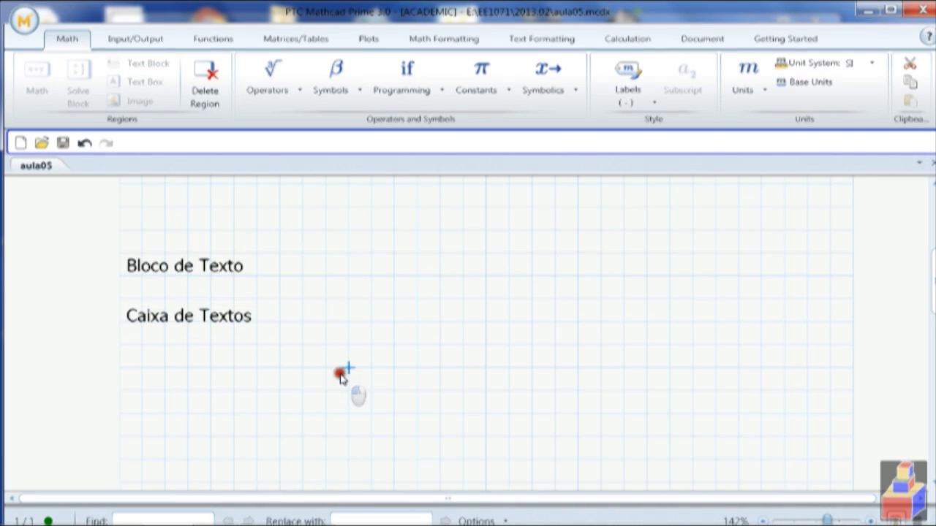
{"action": "left_click", "coordinate": [354, 392]}
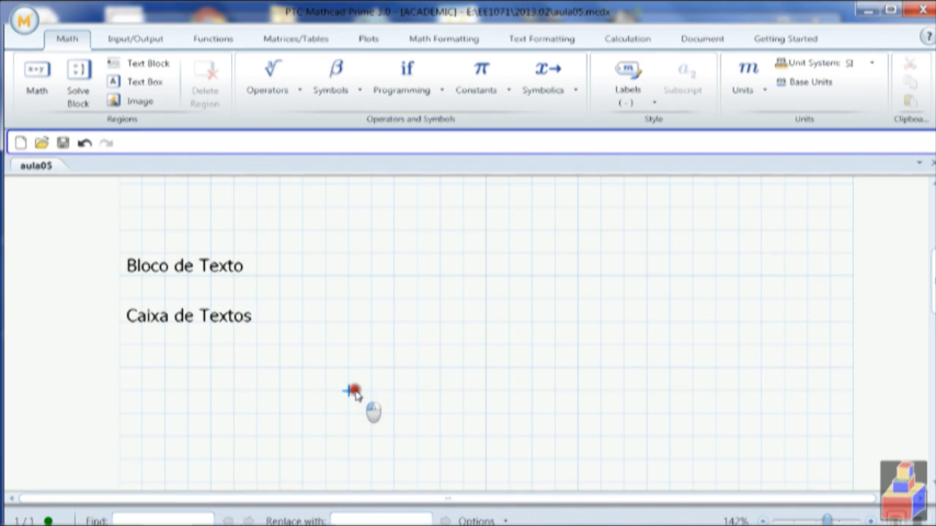
{"action": "left_click_drag", "start_coordinate": [354, 393], "coordinate": [212, 249]}
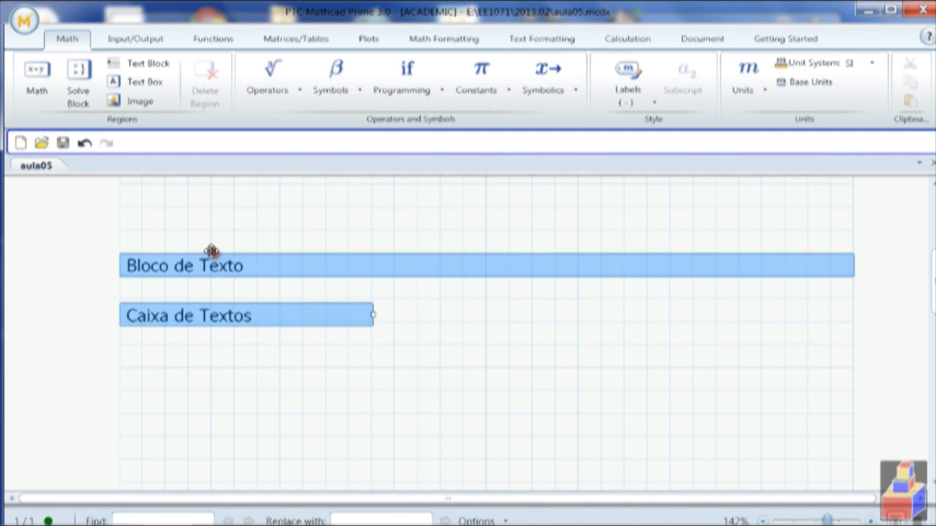
{"action": "left_click", "coordinate": [286, 374]}
Delete the "Caixa de Textos" text box and undo the deletion.
{"action": "left_click", "coordinate": [376, 415]}
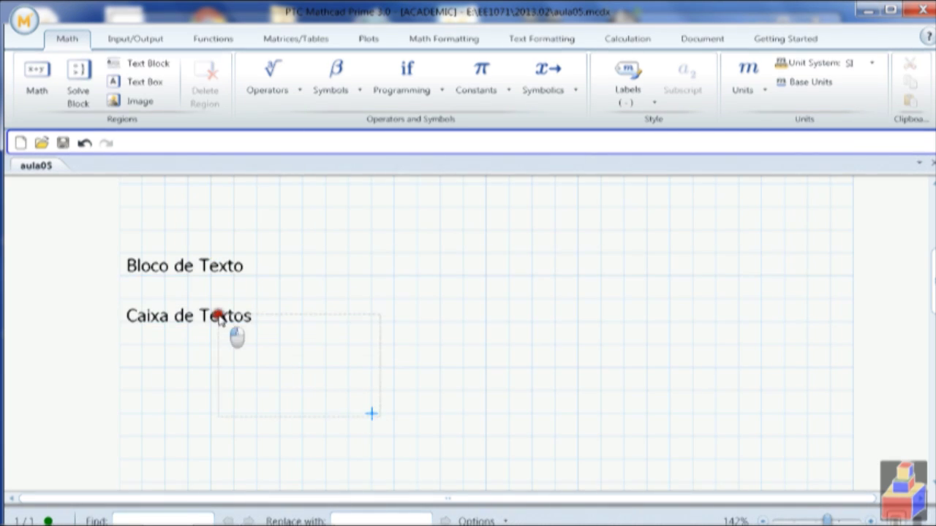
{"action": "left_click", "coordinate": [221, 318]}
{"action": "key", "text": "Delete"}
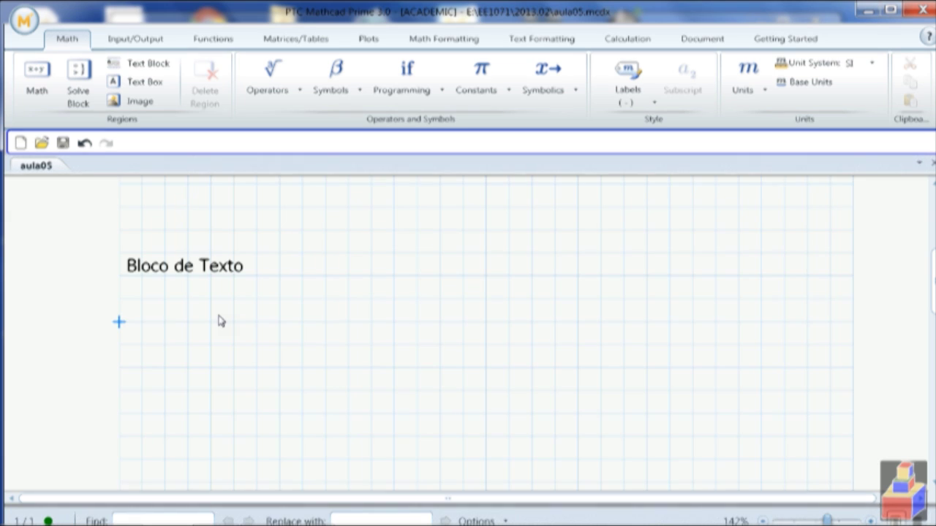
{"action": "key", "text": "ctrl+z"}
{"action": "left_click", "coordinate": [421, 404]}
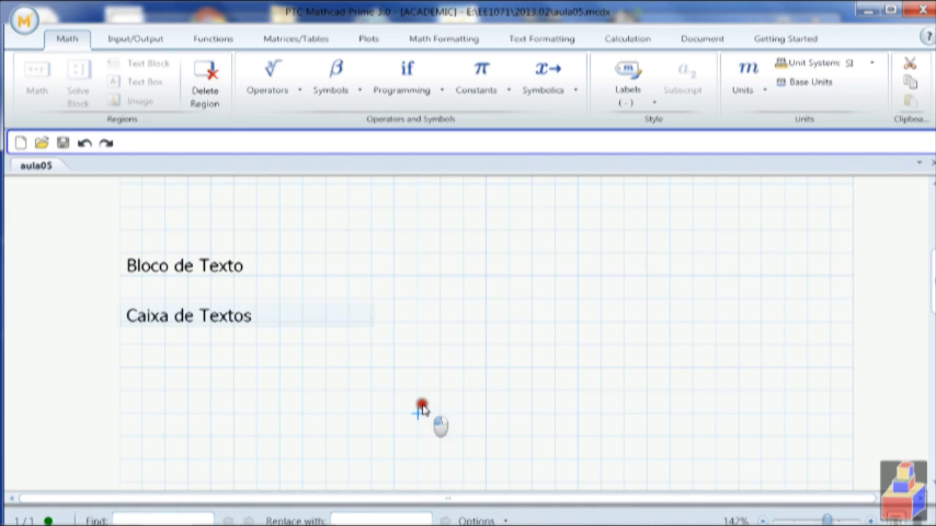
Select only the "Caixa de Textos" text box and deselect it.
{"action": "left_click", "coordinate": [320, 385]}
{"action": "left_click", "coordinate": [201, 304]}
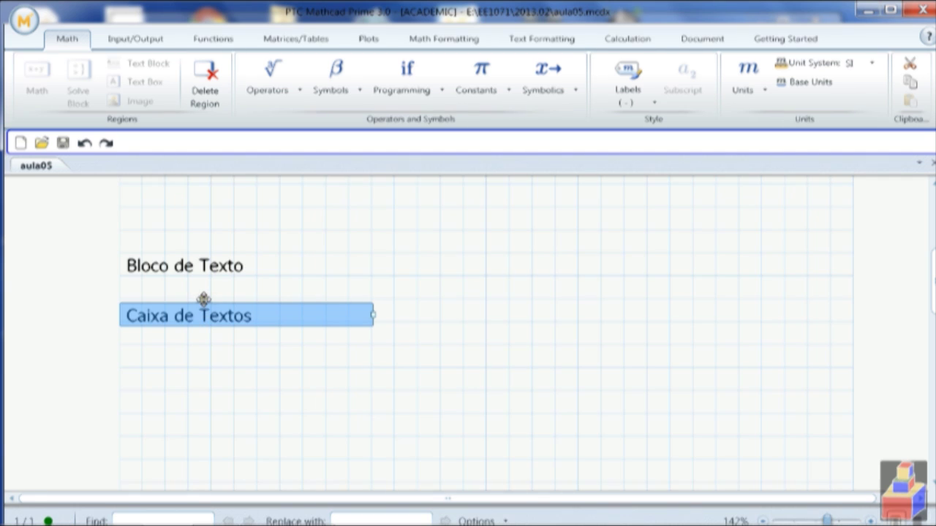
{"action": "mouse_move", "coordinate": [204, 305]}
{"action": "left_mouse_down"}
{"action": "mouse_move", "coordinate": [205, 329]}
{"action": "mouse_move", "coordinate": [205, 302]}
{"action": "left_mouse_up"}
{"action": "left_click", "coordinate": [237, 368]}
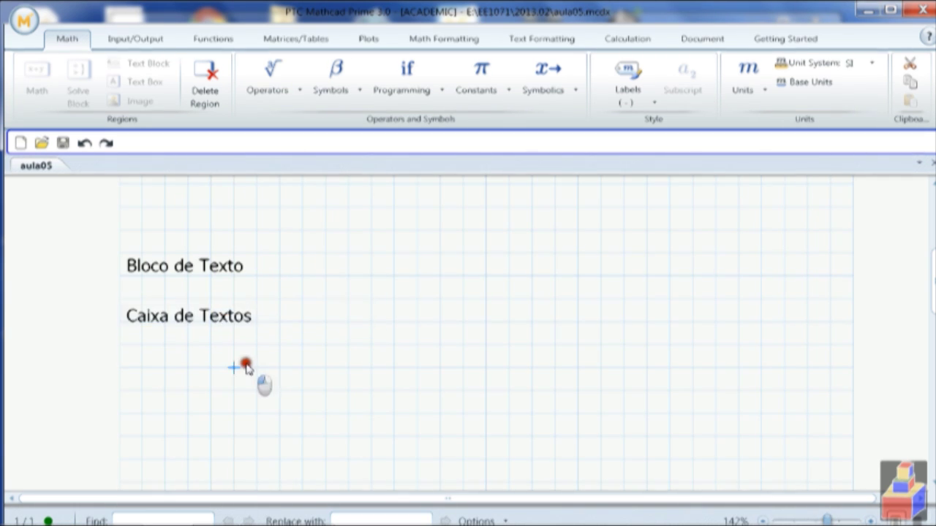
Insert a text box slightly indented below "Caixa de Textos" with the text "Atribuição de valores".
{"action": "scroll", "coordinate": [249, 372], "scroll_direction": "down", "scroll_amount": 1}
{"action": "left_click", "coordinate": [131, 329]}
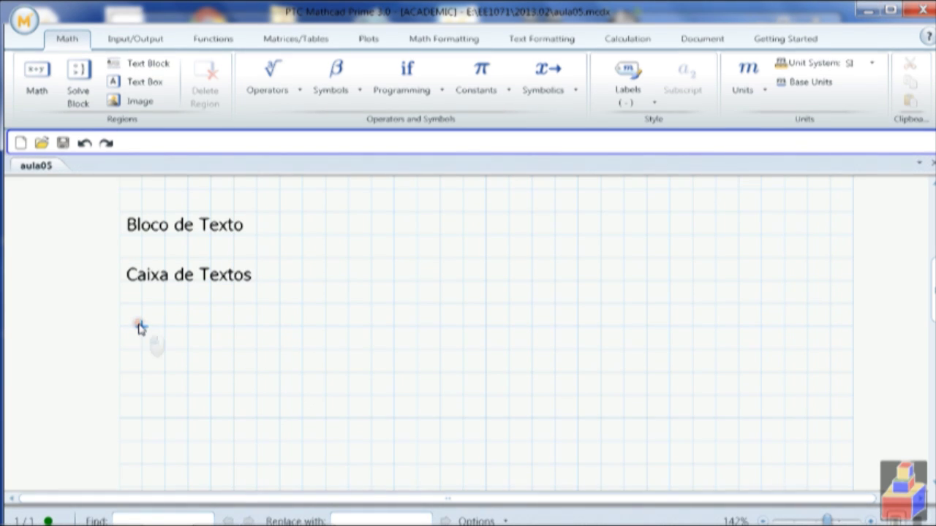
{"action": "left_click", "coordinate": [143, 83]}
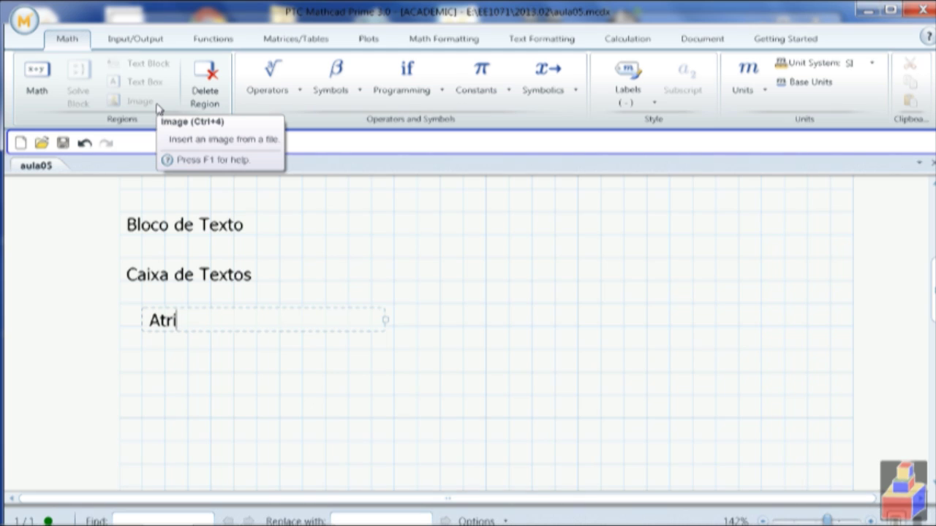
{"action": "type", "text": "Atribuição "}
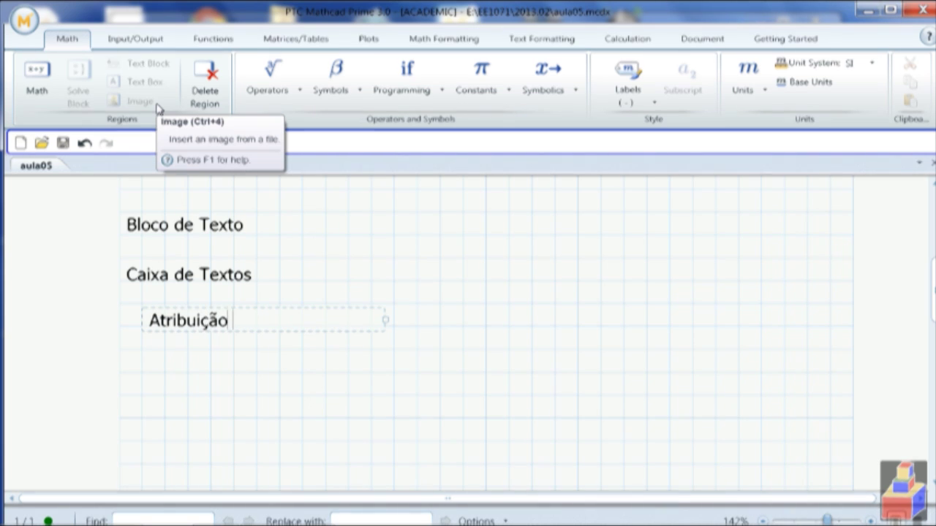
{"action": "type", "text": "de valores"}
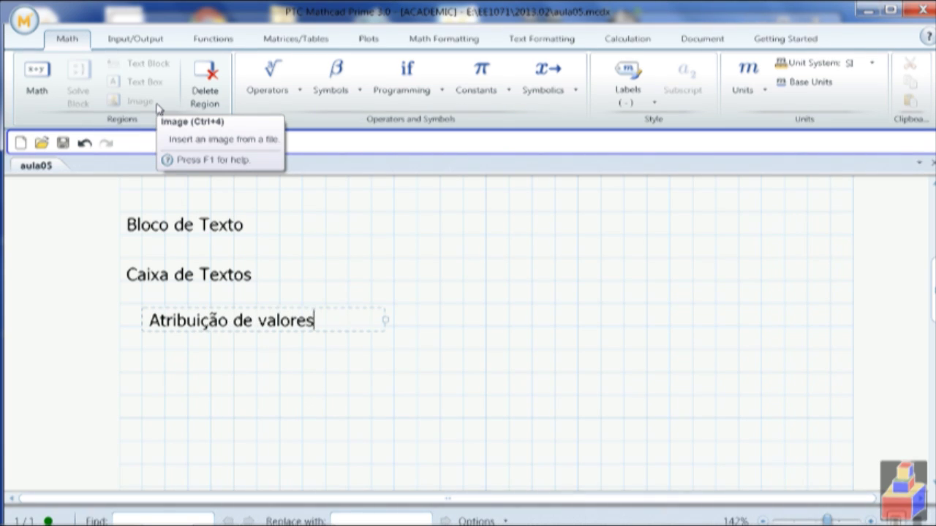
{"action": "left_click", "coordinate": [141, 371]}
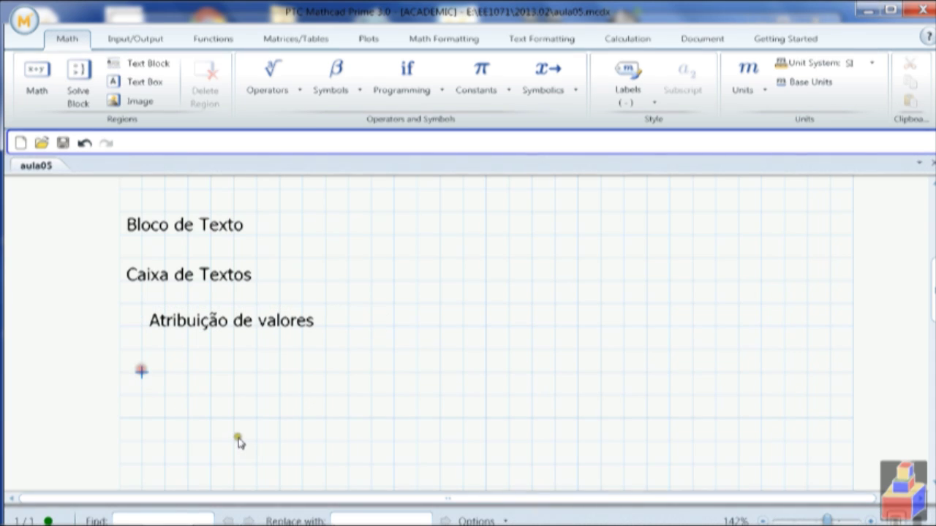
Define x := 3 below the "Atribuição de valores" text box, and delete that math region.
{"action": "type", "text": "x := "}
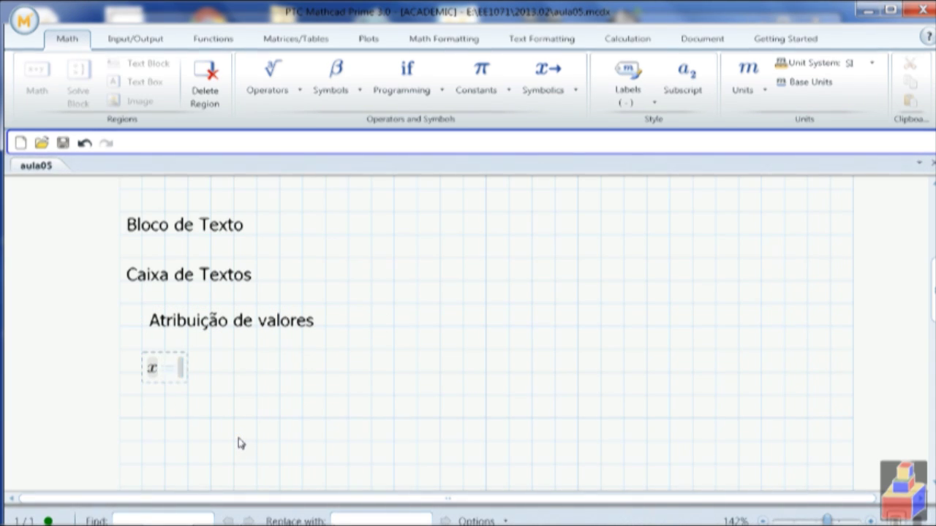
{"action": "type", "text": "3"}
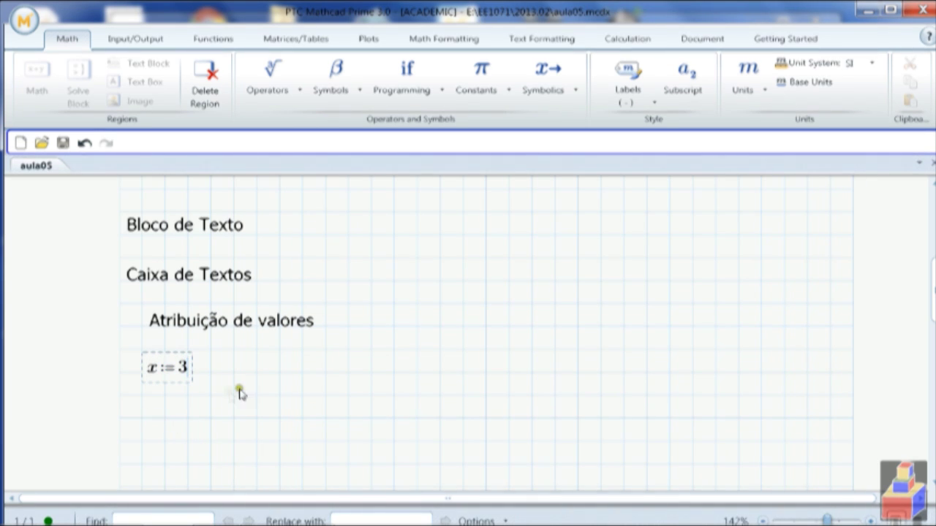
{"action": "left_click", "coordinate": [299, 373]}
{"action": "left_click_drag", "start_coordinate": [281, 396], "coordinate": [151, 365]}
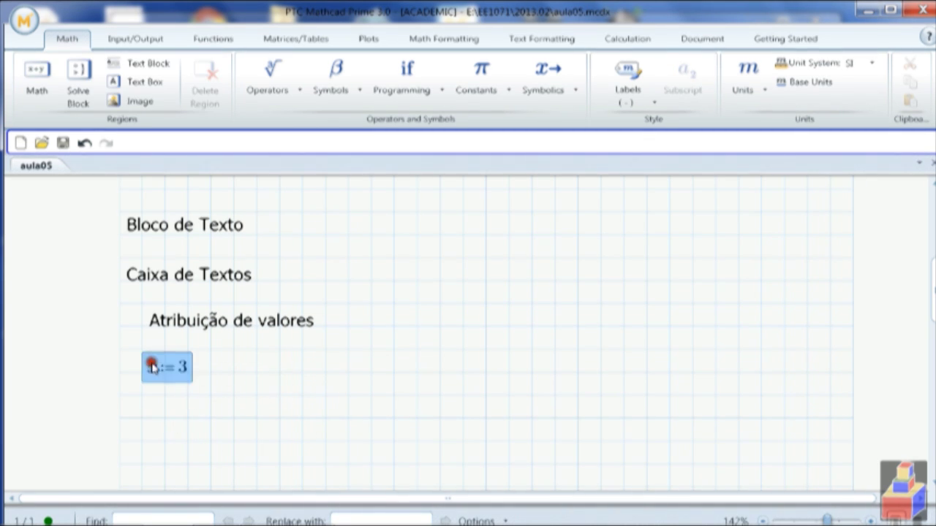
{"action": "key", "text": "Delete"}
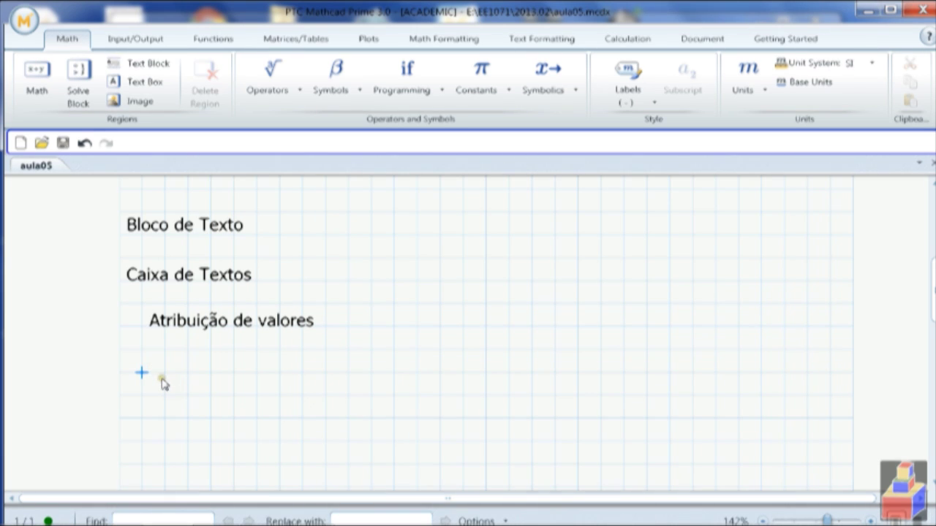
Try to evaluate x with the equals sign below "Atribuição de valores", and delete the region.
{"action": "type", "text": "x "}
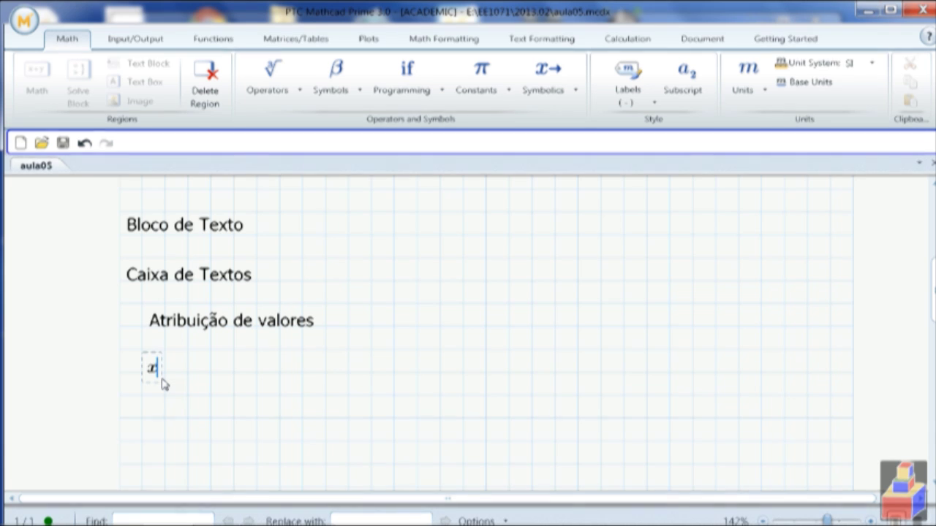
{"action": "type", "text": "="}
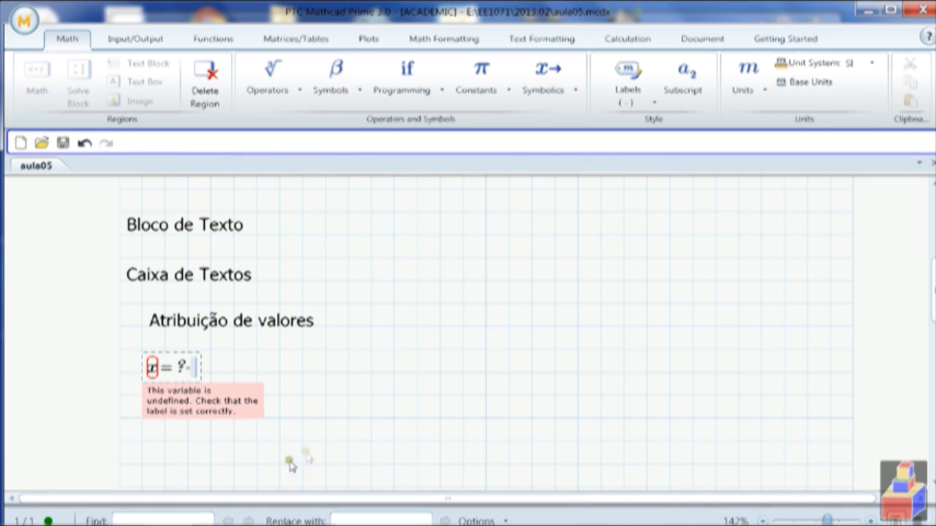
{"action": "left_click", "coordinate": [306, 443]}
{"action": "left_click", "coordinate": [179, 373]}
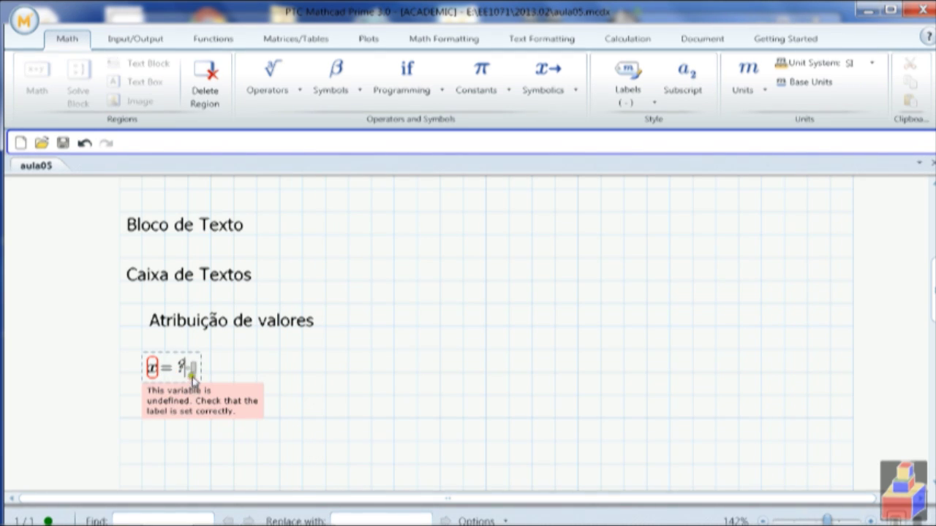
{"action": "left_click", "coordinate": [195, 351]}
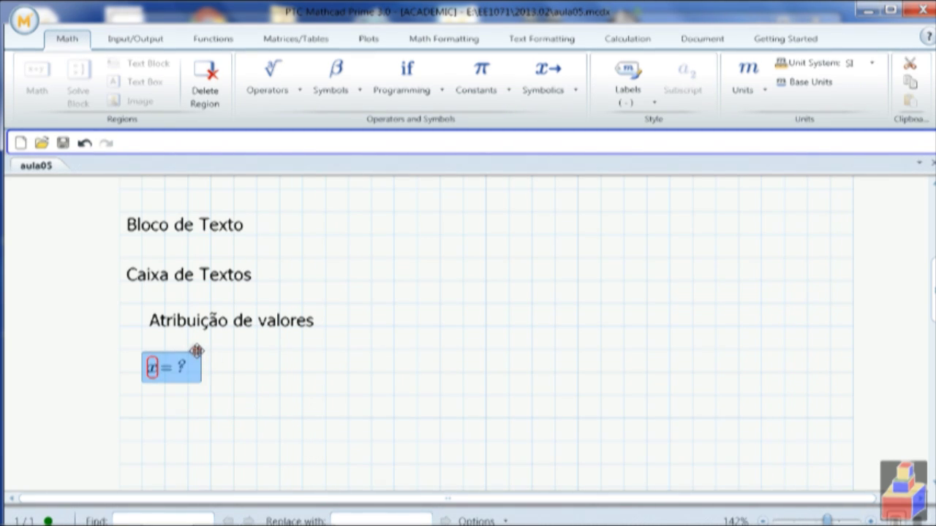
{"action": "key", "text": "Delete"}
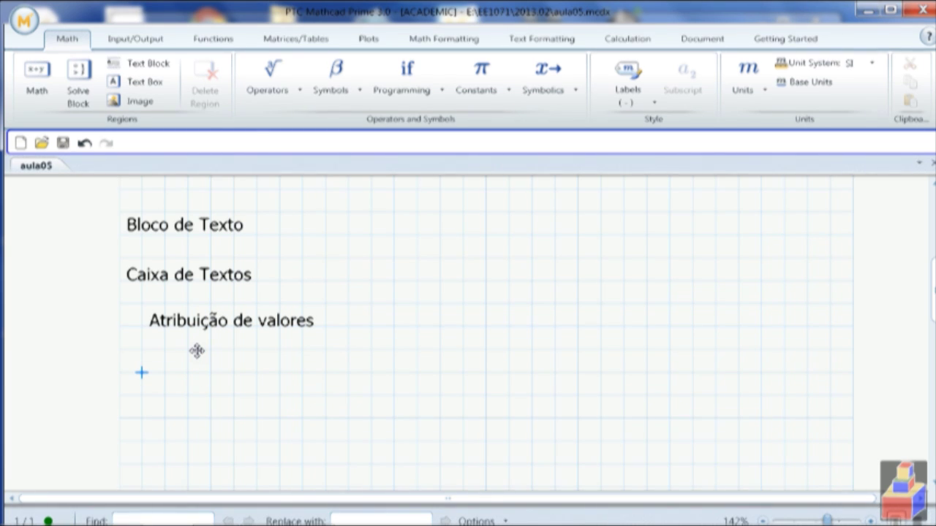
Move the "Atribuição de valores" text box one grid column left to align it with "Caixa de Textos".
{"action": "left_click_drag", "start_coordinate": [374, 345], "coordinate": [253, 320]}
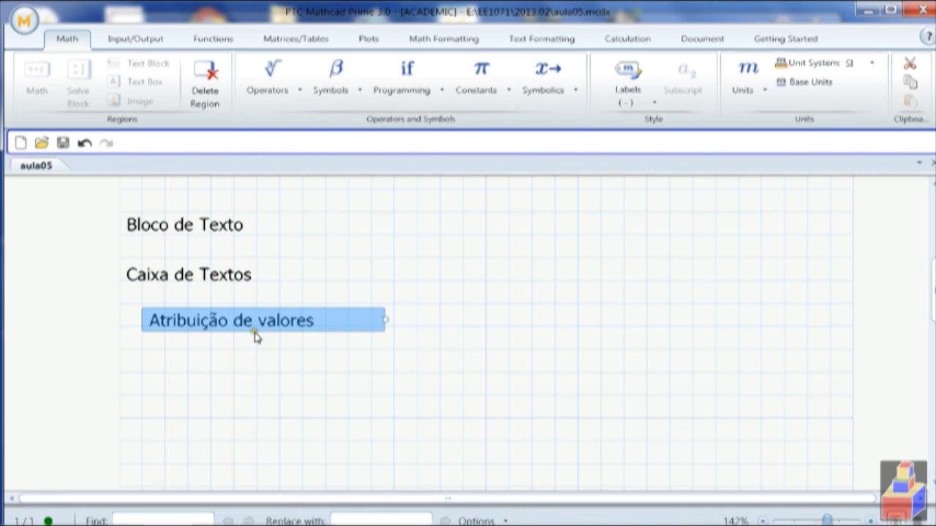
{"action": "left_click_drag", "start_coordinate": [253, 305], "coordinate": [232, 303]}
{"action": "left_click", "coordinate": [418, 314]}
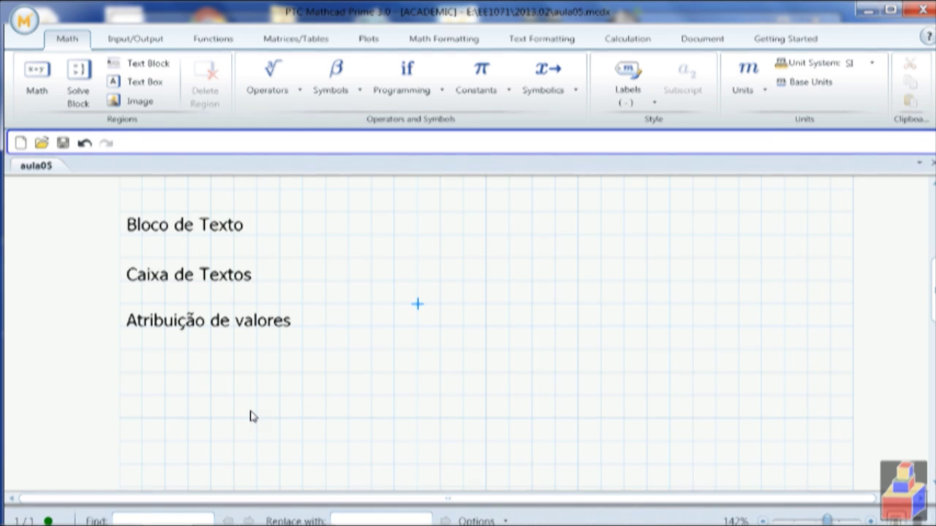
Define x := 4 in a math region aligned beneath "Atribuição de valores".
{"action": "left_click", "coordinate": [128, 378]}
{"action": "type", "text": "x "}
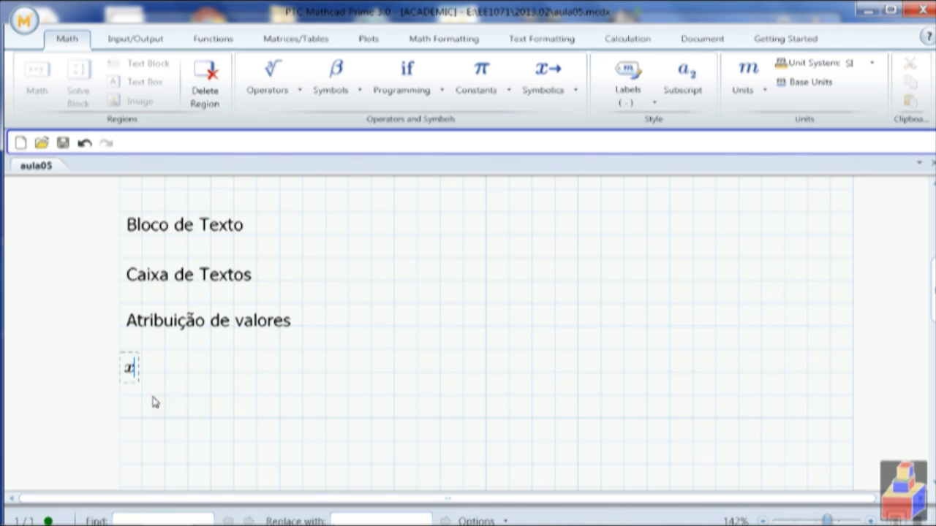
{"action": "type", "text": ":= 4"}
{"action": "left_click", "coordinate": [164, 396]}
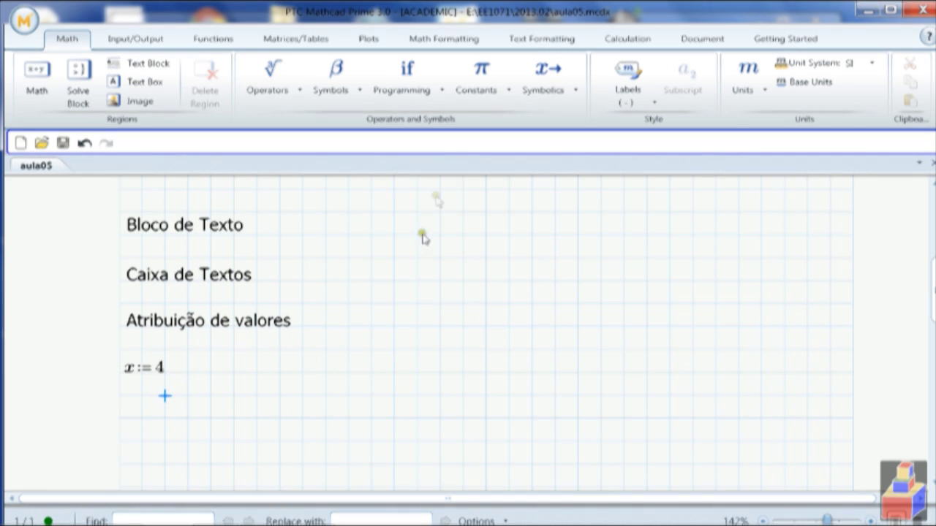
Define y := 3 below x by inserting the definition operator, and delete both the x and y definitions.
{"action": "left_click", "coordinate": [272, 86]}
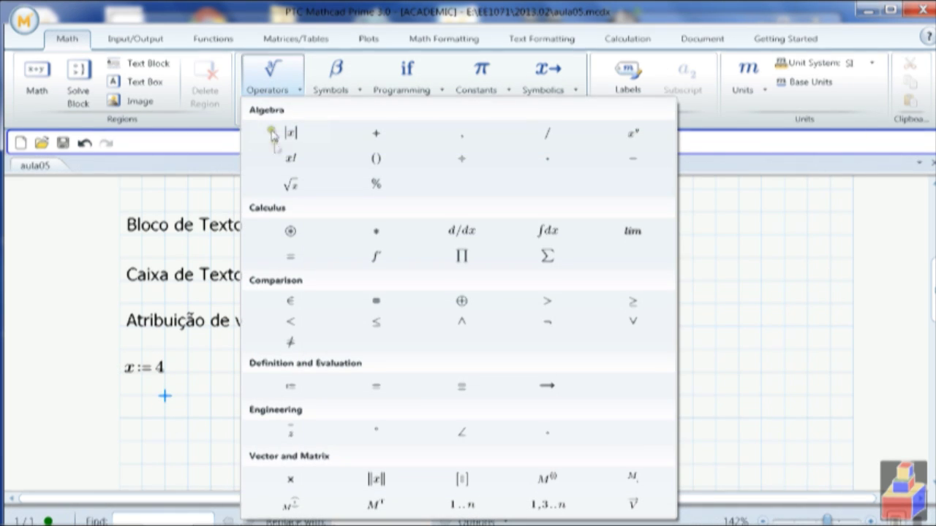
{"action": "left_click", "coordinate": [289, 387]}
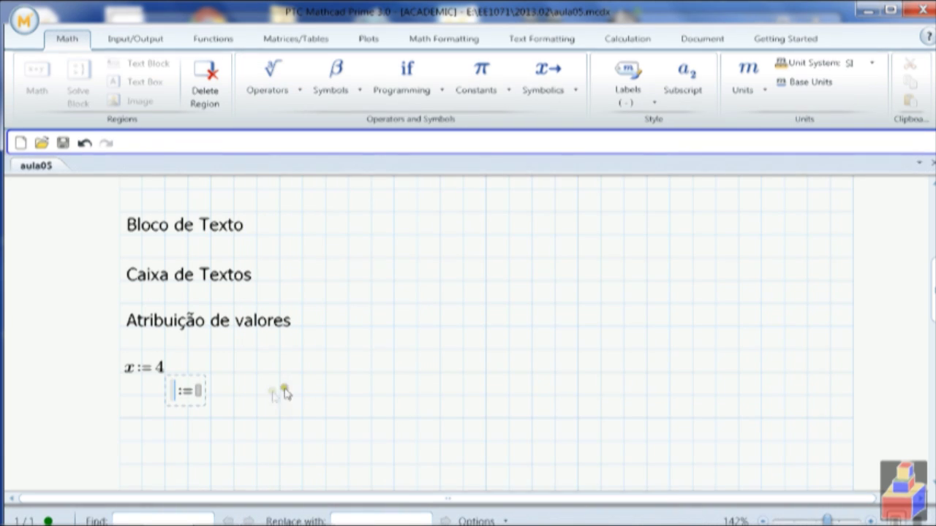
{"action": "type", "text": "y"}
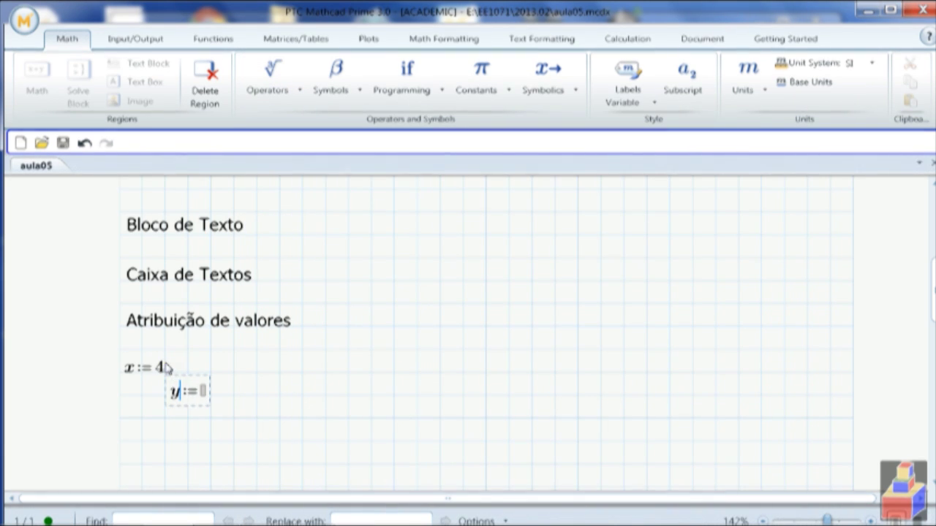
{"action": "left_click", "coordinate": [204, 392]}
{"action": "type", "text": "3"}
{"action": "left_click", "coordinate": [277, 424]}
{"action": "left_click_drag", "start_coordinate": [278, 441], "coordinate": [94, 364]}
{"action": "key", "text": "Delete"}
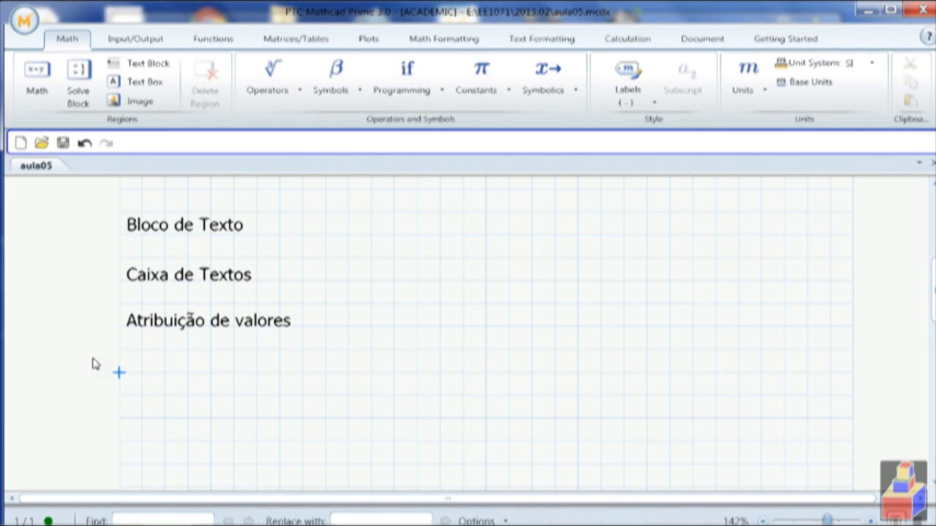
Enter the expressions a + b and a − b in separate math regions below "Atribuição de valores".
{"action": "scroll", "coordinate": [208, 377], "scroll_direction": "down", "scroll_amount": 3}
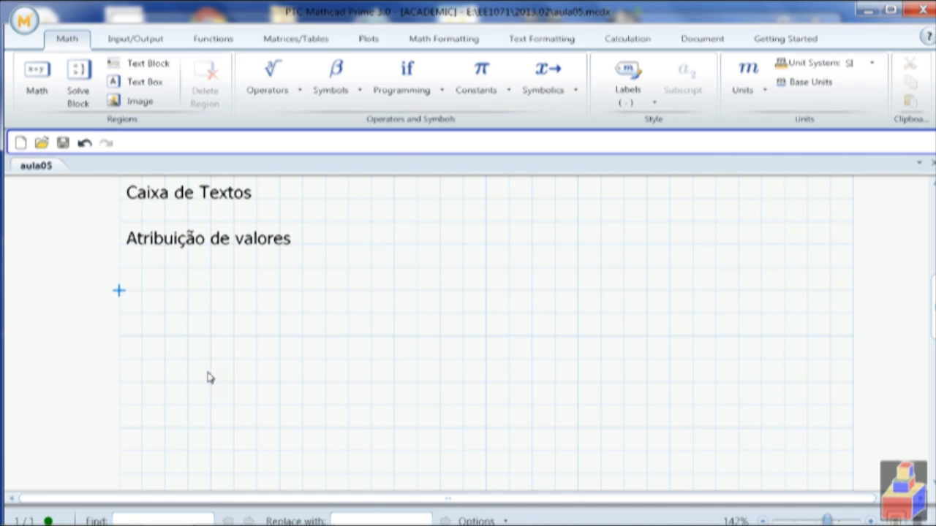
{"action": "left_click", "coordinate": [130, 315]}
{"action": "type", "text": "a+b"}
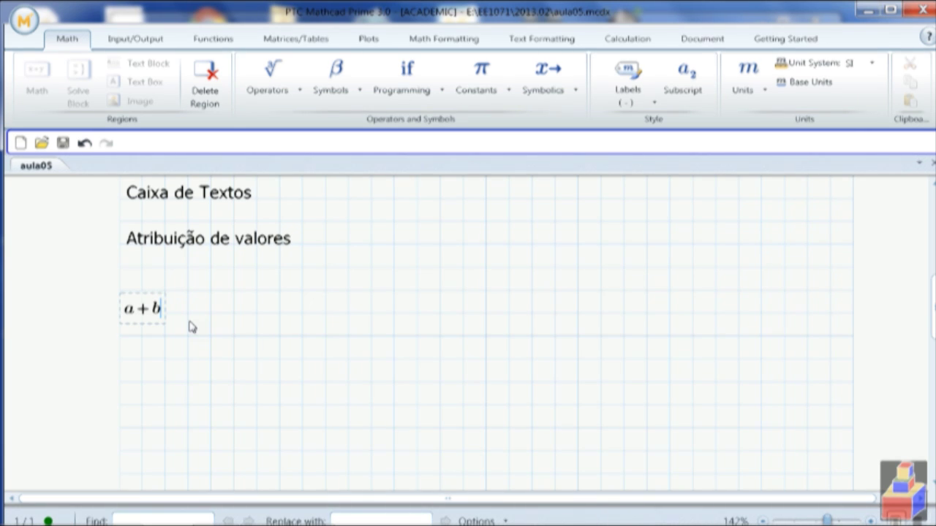
{"action": "left_click", "coordinate": [128, 386]}
{"action": "type", "text": "a-b"}
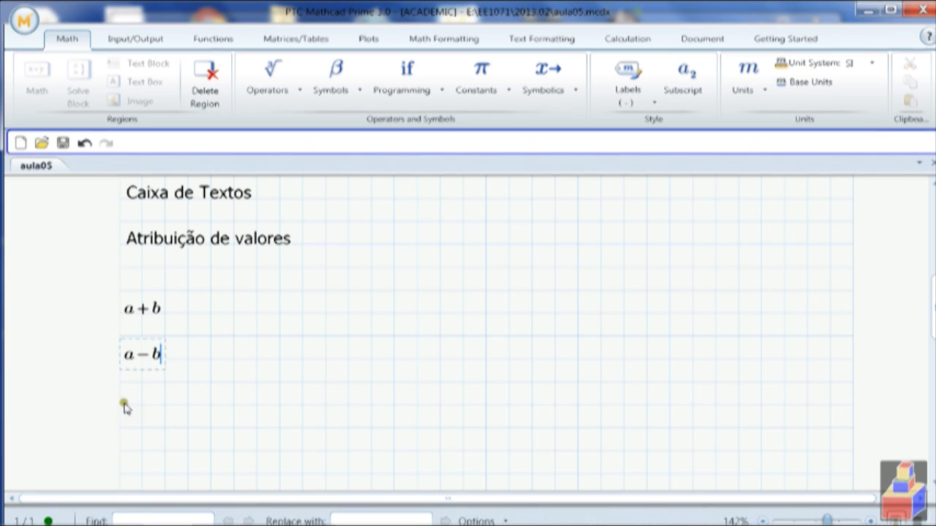
Enter the product a·b and the fraction a/b in separate math regions beneath a − b.
{"action": "left_click", "coordinate": [120, 403]}
{"action": "type", "text": "a"}
{"action": "left_click", "coordinate": [134, 461]}
{"action": "type", "text": "a/"}
Enter the power expression a^b in a math region beneath the fraction a/b.
{"action": "scroll", "coordinate": [152, 439], "scroll_direction": "down", "scroll_amount": 2}
{"action": "left_click", "coordinate": [132, 413]}
{"action": "left_click", "coordinate": [131, 435]}
{"action": "type", "text": "a"}
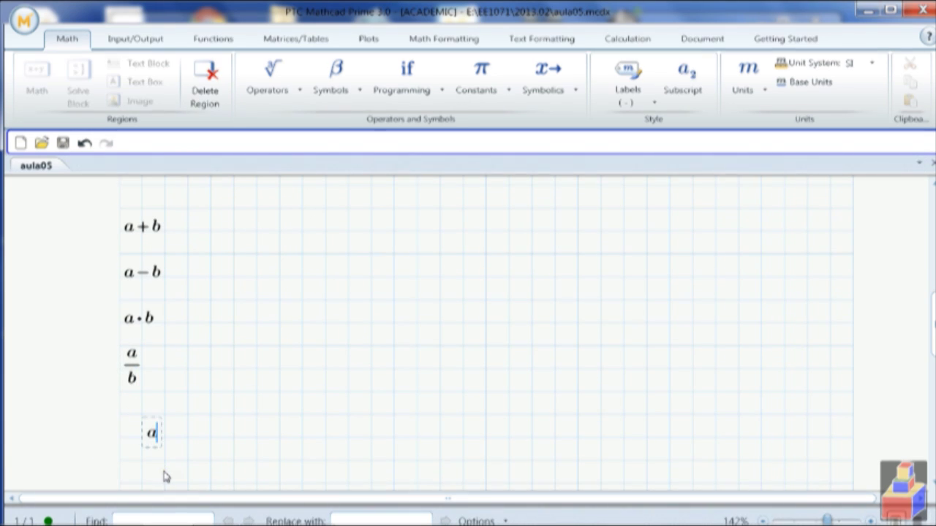
{"action": "type", "text": "^b"}
Select all five a and b operator examples with a selection rectangle and delete them.
{"action": "left_click", "coordinate": [361, 436]}
{"action": "left_click_drag", "start_coordinate": [95, 206], "coordinate": [242, 456]}
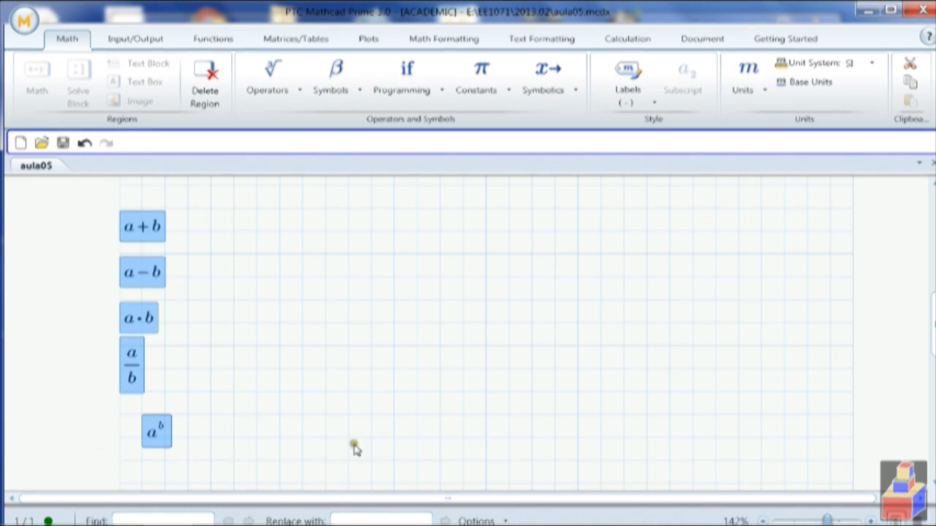
{"action": "key", "text": "Delete"}
{"action": "scroll", "coordinate": [340, 434], "scroll_direction": "up", "scroll_amount": 3}
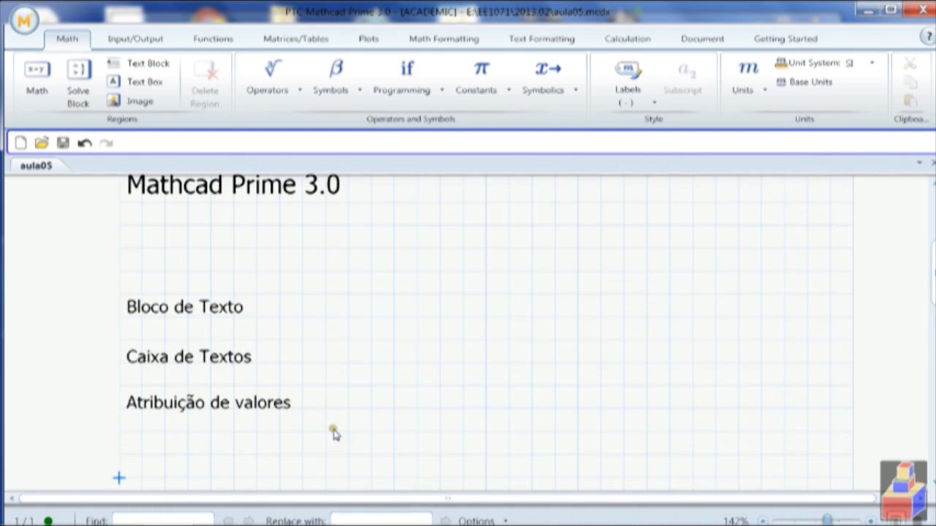
{"action": "scroll", "coordinate": [335, 435], "scroll_direction": "down", "scroll_amount": 2}
{"action": "left_click", "coordinate": [141, 357]}
{"action": "key", "text": "Up"}
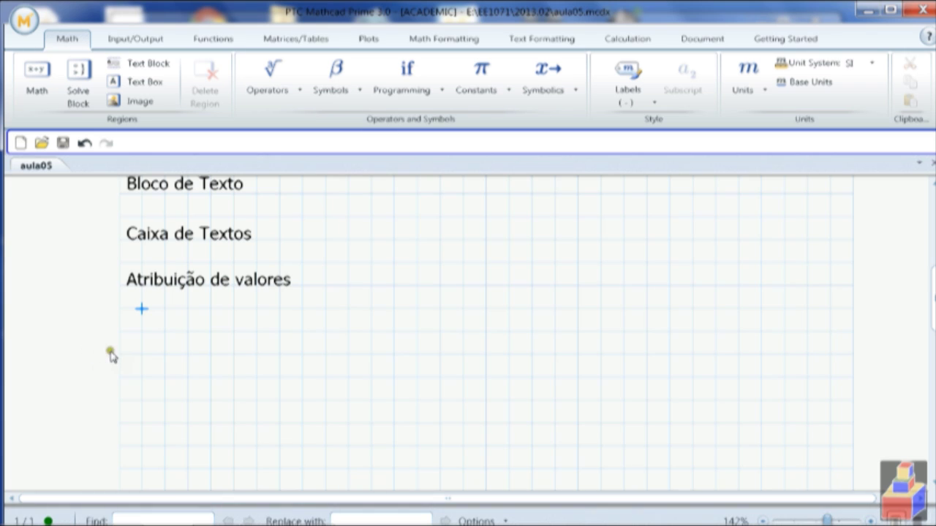
{"action": "left_click", "coordinate": [138, 356]}
{"action": "type", "text": "Stri"}
{"action": "key", "text": "BackSpace"}
{"action": "key", "text": "BackSpace"}
{"action": "key", "text": "BackSpace"}
Insert a text box slightly indented below "Atribuição de valores" with the text "Strings".
{"action": "left_click", "coordinate": [131, 328]}
{"action": "left_click", "coordinate": [132, 85]}
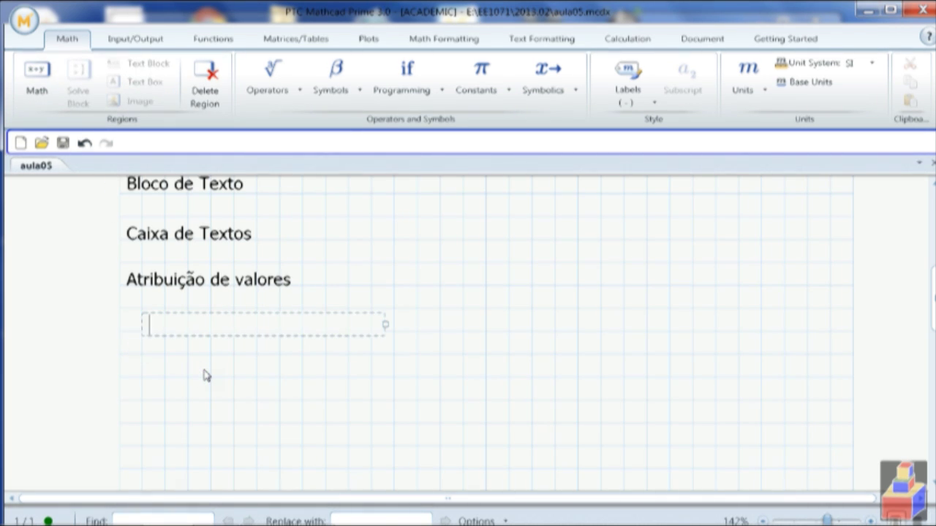
{"action": "type", "text": "Strings"}
Define the variable a as the string "esta junto com" in a math region below "Strings".
{"action": "left_click", "coordinate": [141, 378]}
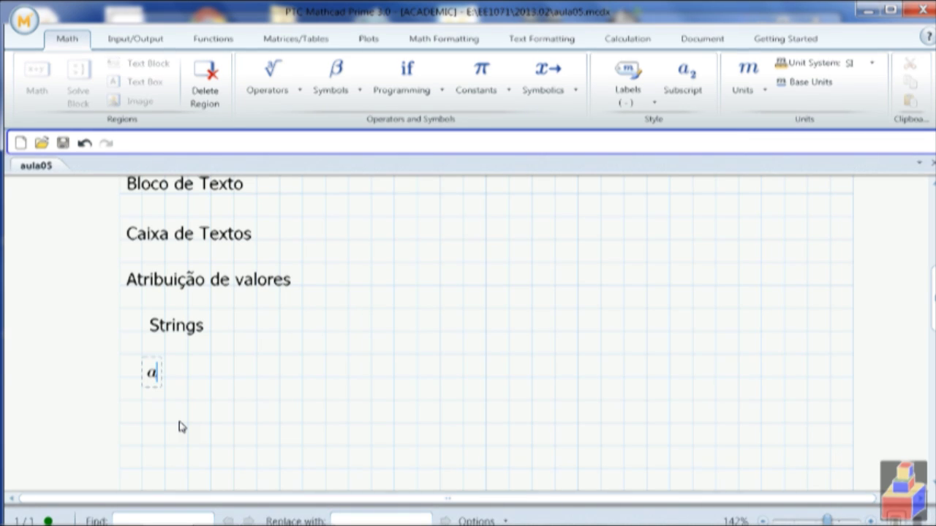
{"action": "type", "text": ":"}
{"action": "type", "text": "\""}
{"action": "type", "text": "esta"}
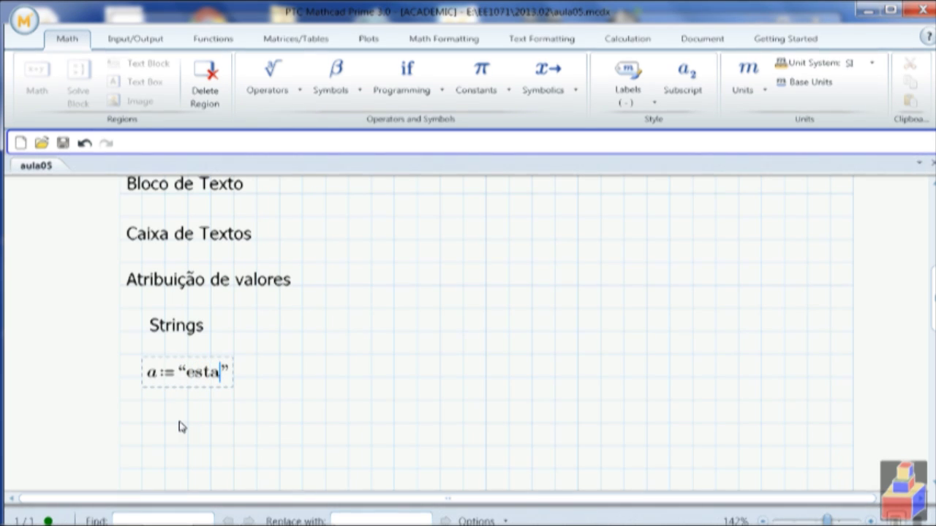
{"action": "type", "text": " junto "}
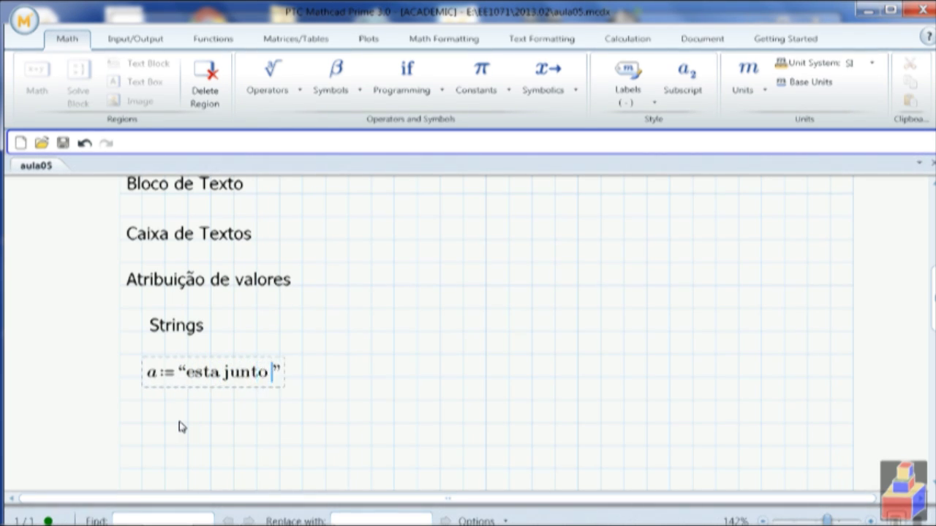
{"action": "type", "text": "com est"}
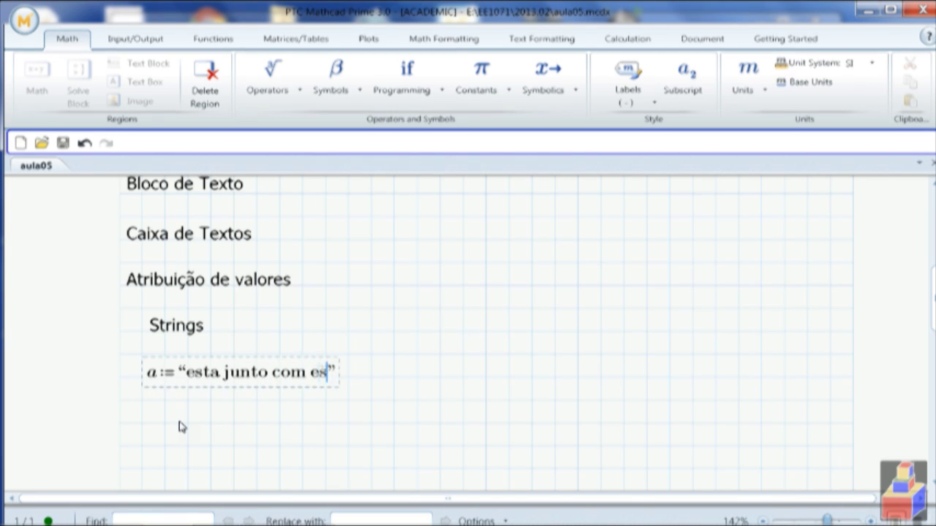
{"action": "type", "text": "a"}
{"action": "key", "text": "BackSpace"}
{"action": "key", "text": "BackSpace"}
{"action": "key", "text": "BackSpace"}
{"action": "key", "text": "BackSpace"}
{"action": "key", "text": "BackSpace"}
Define the variable b as the string " esta", with a leading space, below the definition of a.
{"action": "left_click", "coordinate": [143, 426]}
{"action": "type", "text": "b"}
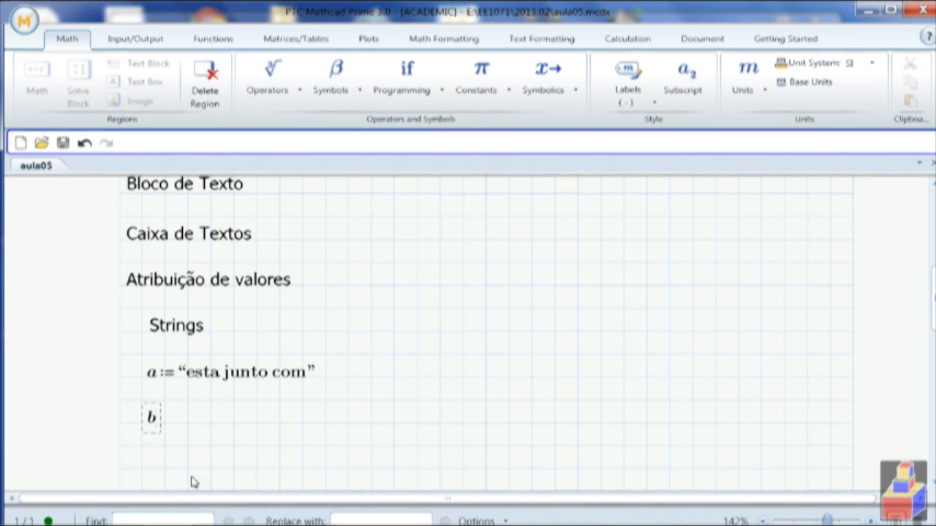
{"action": "type", "text": ":"}
{"action": "type", "text": "\""}
{"action": "type", "text": " esta”"}
Define the variable c as concat(a, b) in a math region below the definition of b.
{"action": "scroll", "coordinate": [194, 481], "scroll_direction": "down", "scroll_amount": 1}
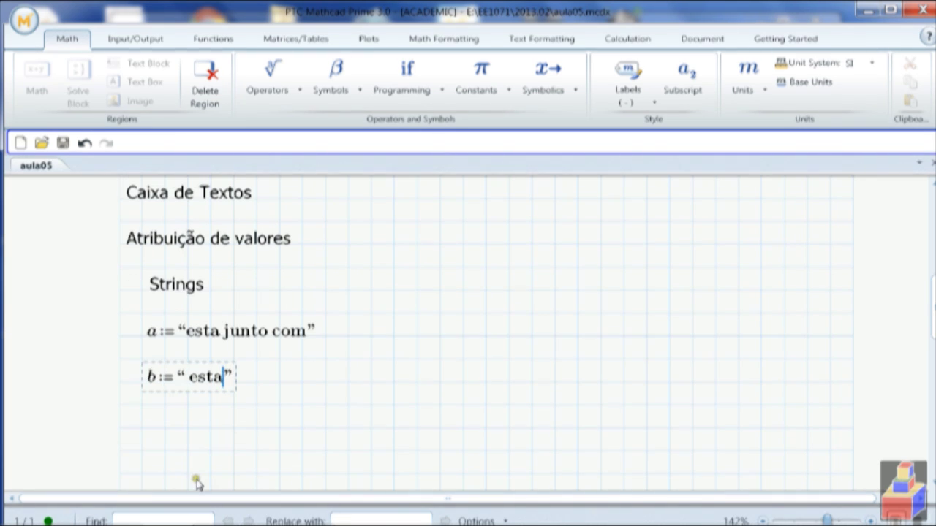
{"action": "left_click", "coordinate": [151, 448]}
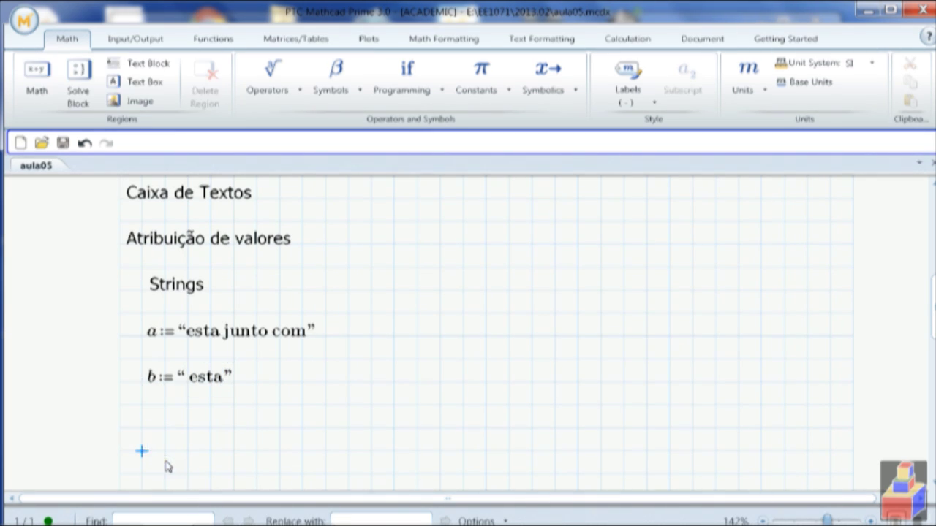
{"action": "type", "text": "conca"}
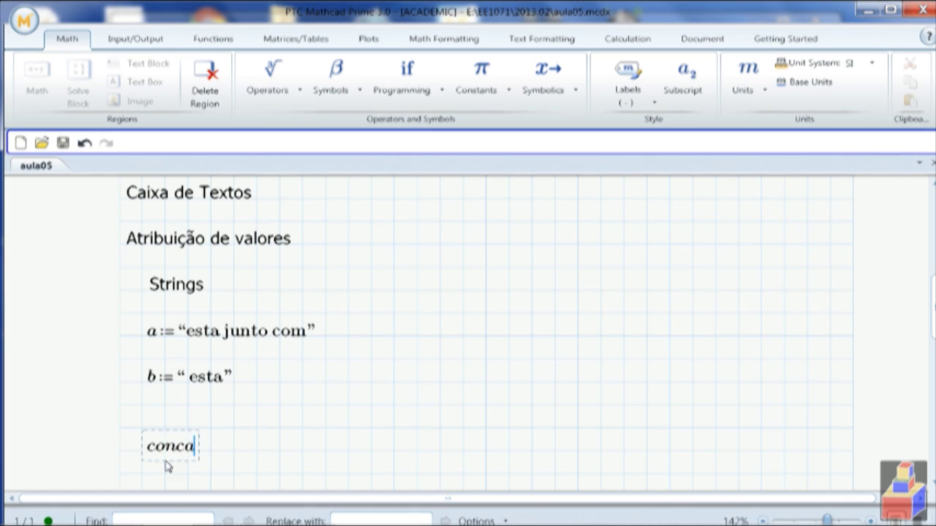
{"action": "type", "text": "t("}
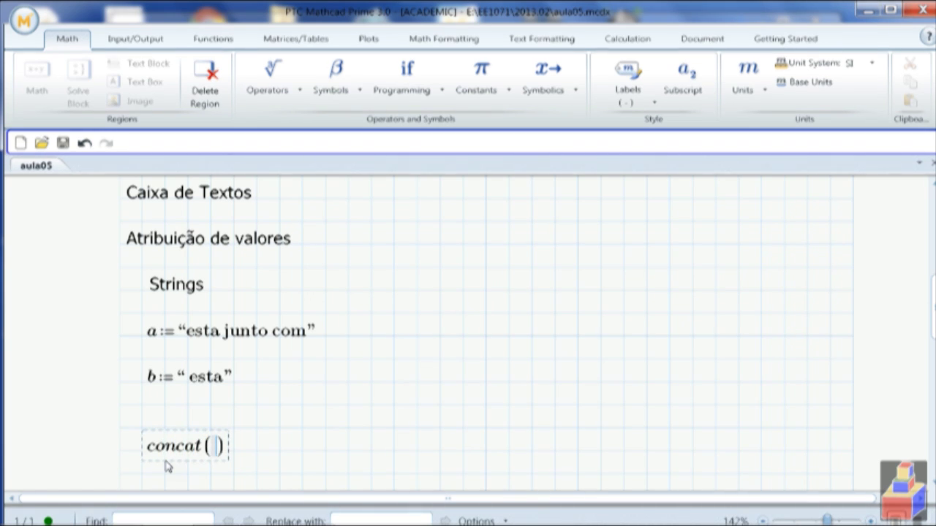
{"action": "type", "text": "a,b"}
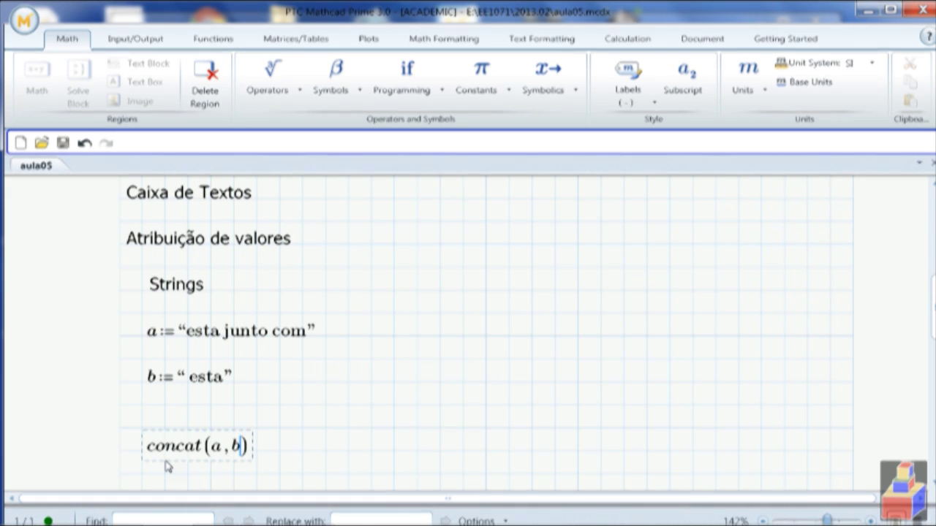
{"action": "left_click", "coordinate": [326, 424]}
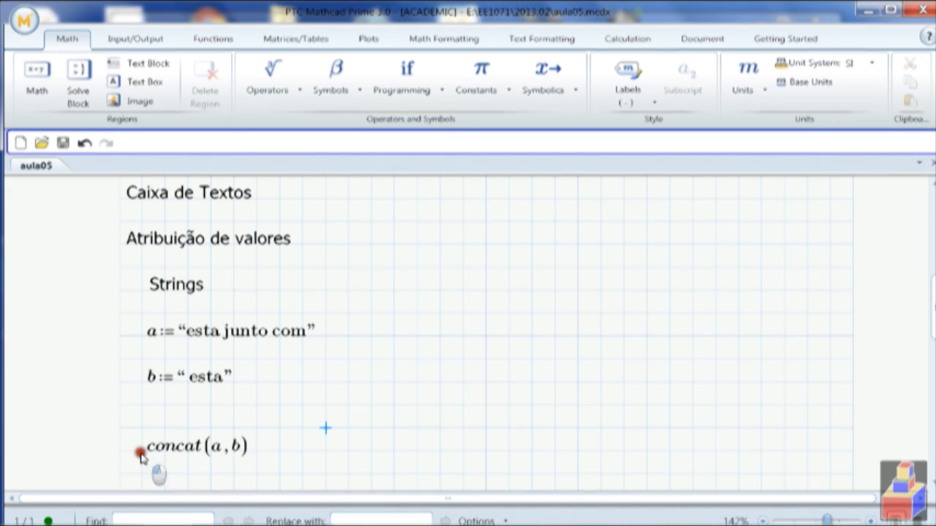
{"action": "left_click", "coordinate": [144, 455]}
{"action": "type", "text": "c:"}
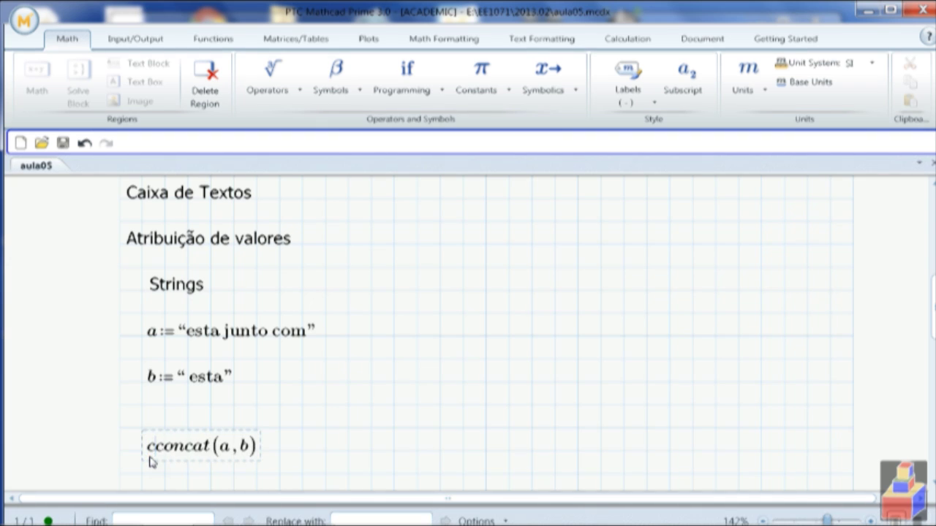
{"action": "left_click", "coordinate": [417, 431]}
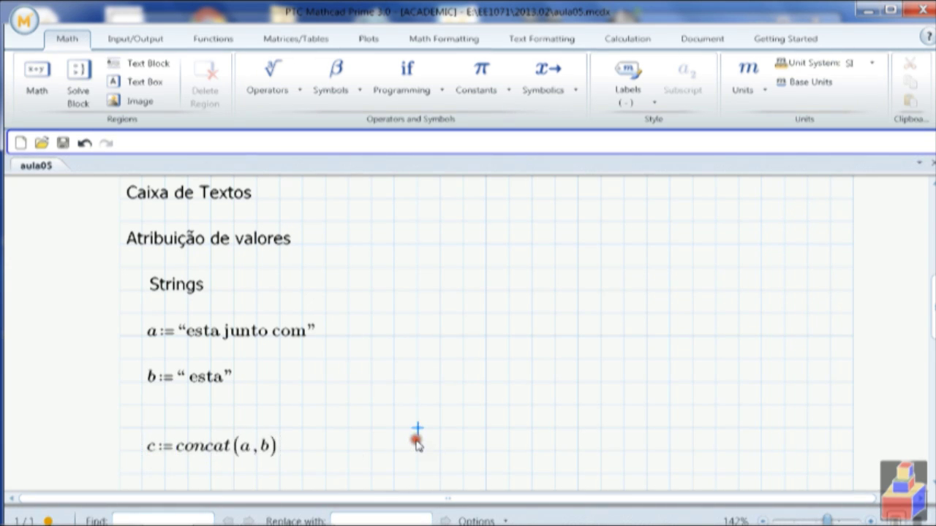
Extend the string assigned to b to " esta fornece esta frase completa".
{"action": "scroll", "coordinate": [419, 446], "scroll_direction": "down", "scroll_amount": 2}
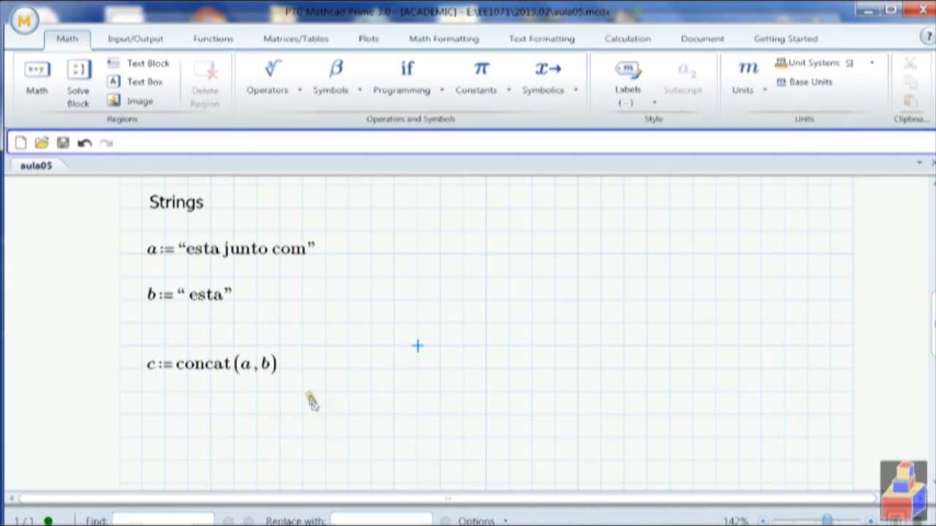
{"action": "left_click", "coordinate": [224, 298]}
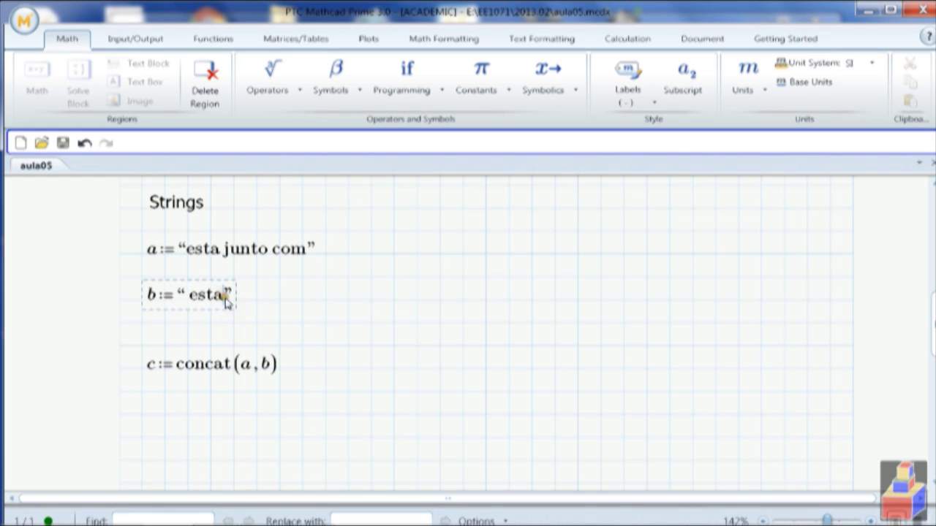
{"action": "type", "text": "fornece esta "}
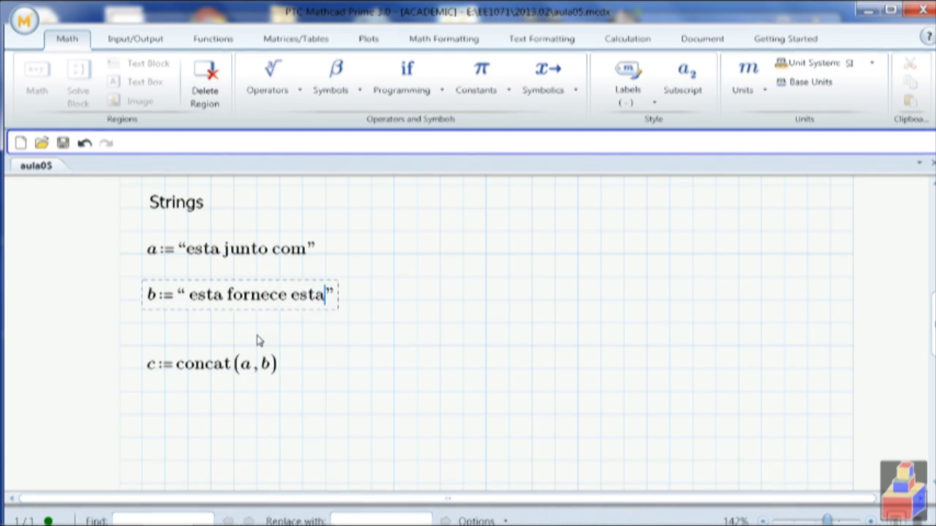
{"action": "type", "text": "frase completa"}
Evaluate c in a new math region slightly indented below its concat definition.
{"action": "left_click", "coordinate": [167, 427]}
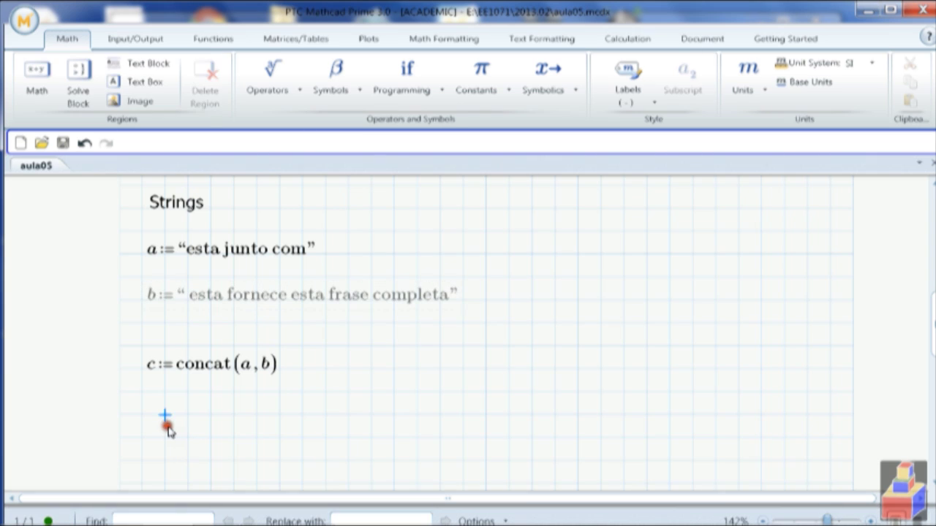
{"action": "type", "text": "c="}
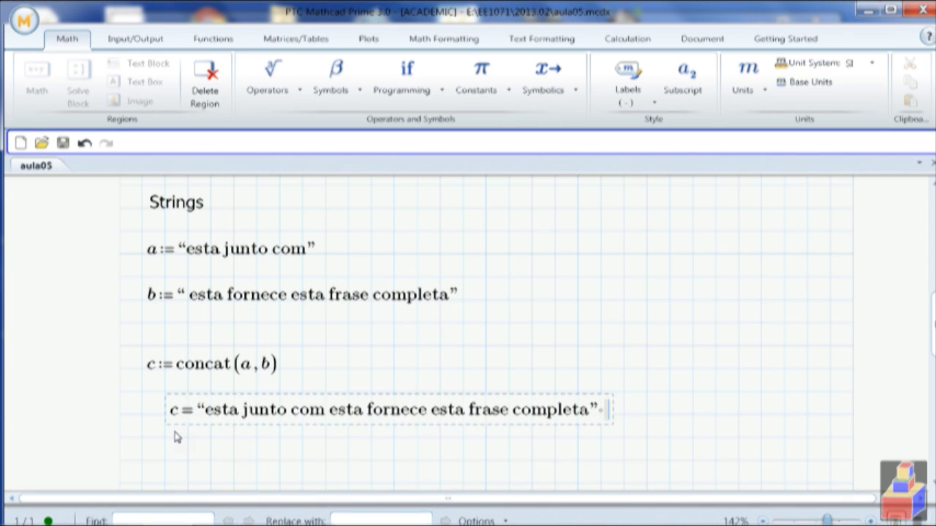
{"action": "left_click", "coordinate": [693, 440]}
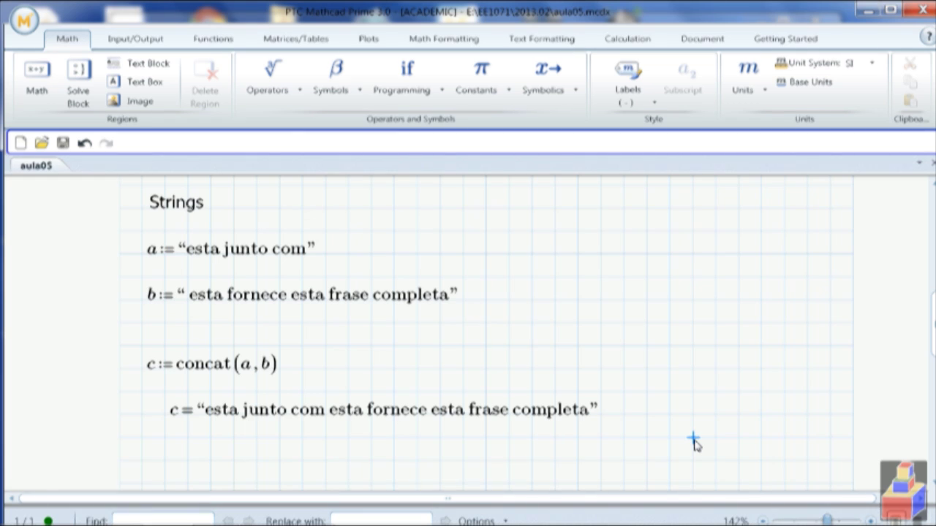
Switch to the older Mathcad lesson worksheet, check Exemplo 5 through Exemplo 7, and return to the aula05 worksheet in Mathcad Prime.
{"action": "scroll", "coordinate": [693, 431], "scroll_direction": "down", "scroll_amount": 5}
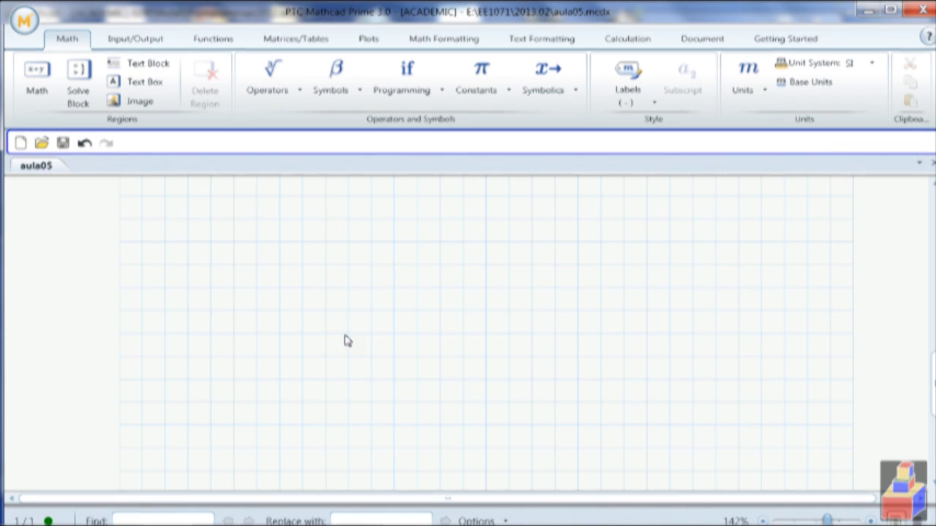
{"action": "mouse_move", "coordinate": [341, 523]}
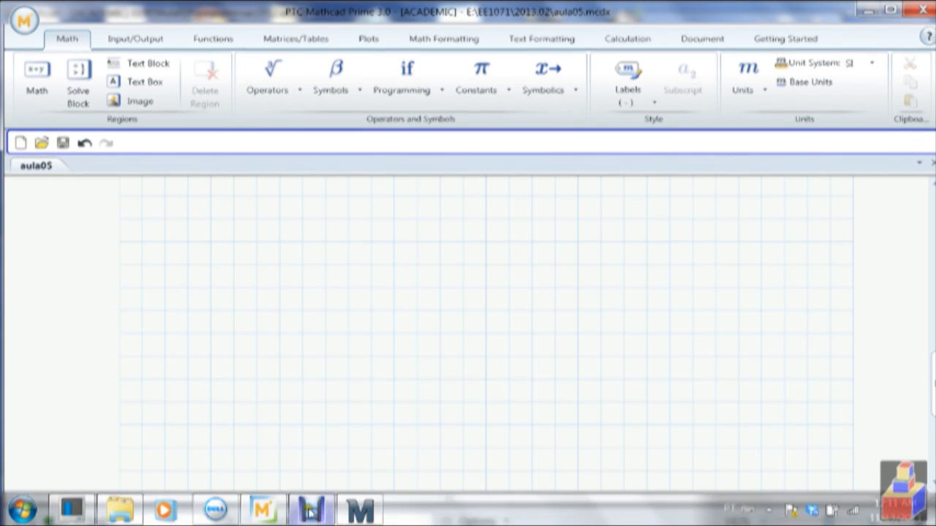
{"action": "left_click", "coordinate": [360, 510]}
{"action": "scroll", "coordinate": [534, 321], "scroll_direction": "down", "scroll_amount": 3}
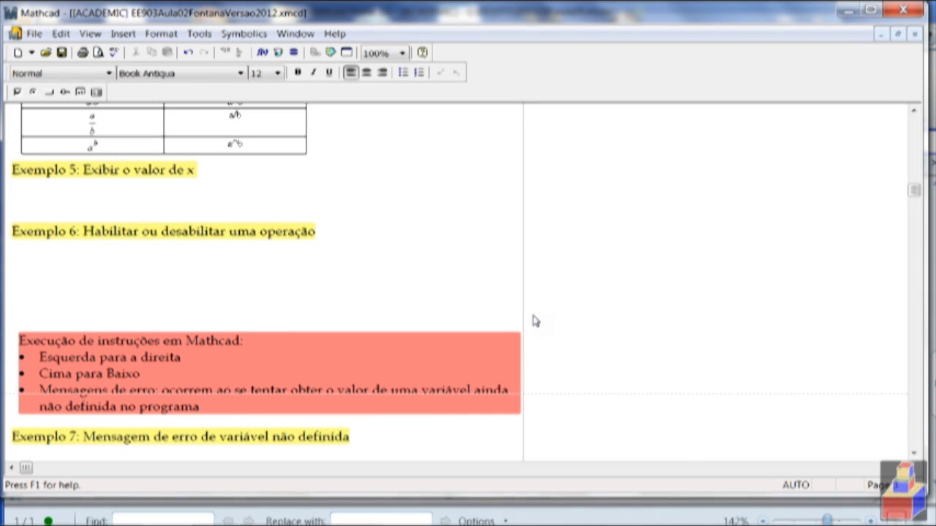
{"action": "scroll", "coordinate": [535, 320], "scroll_direction": "down", "scroll_amount": 1}
{"action": "scroll", "coordinate": [534, 320], "scroll_direction": "up", "scroll_amount": 1}
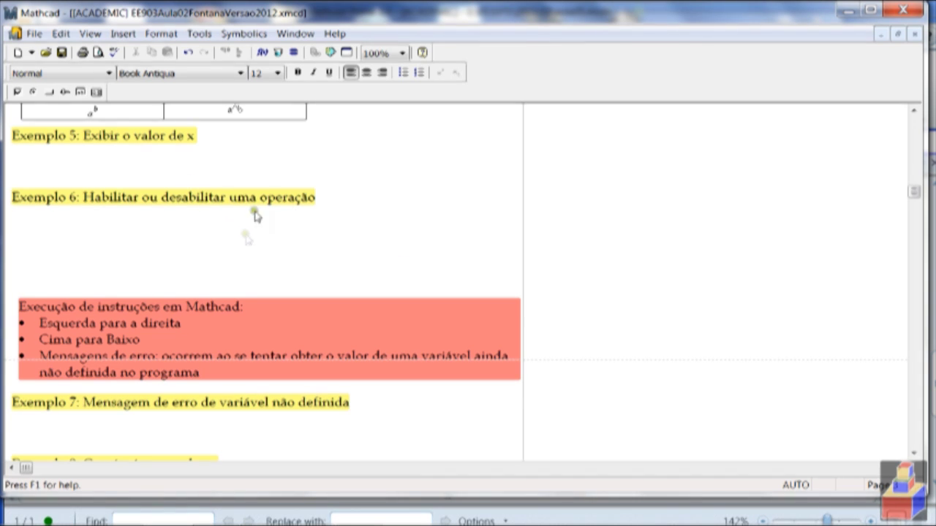
{"action": "key", "text": "alt+Tab"}
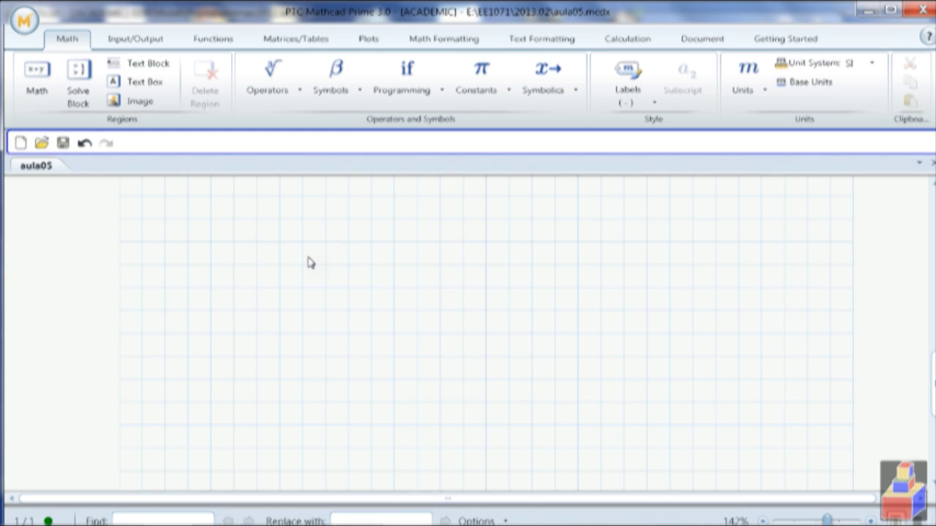
Disable the math region that defines c as concat(a, b).
{"action": "scroll", "coordinate": [152, 297], "scroll_direction": "down", "scroll_amount": 2}
{"action": "scroll", "coordinate": [154, 296], "scroll_direction": "up", "scroll_amount": 3}
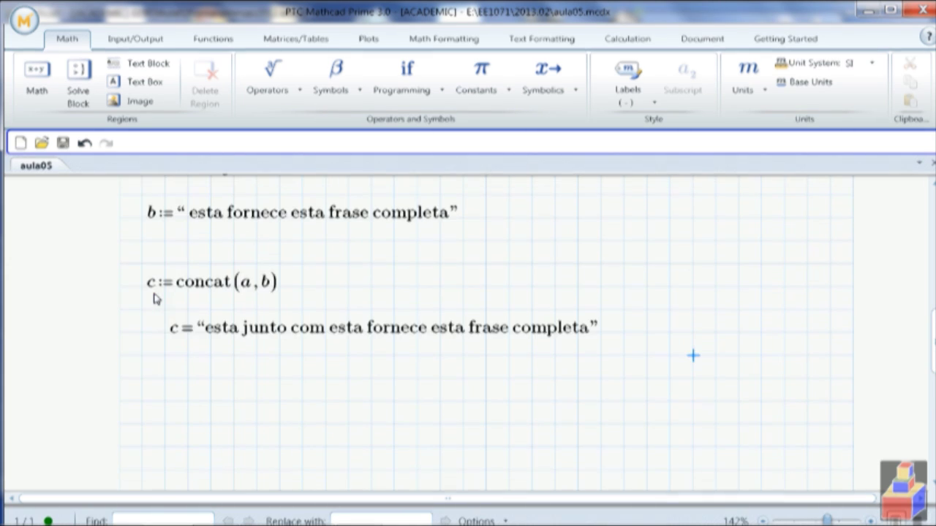
{"action": "left_click", "coordinate": [257, 281]}
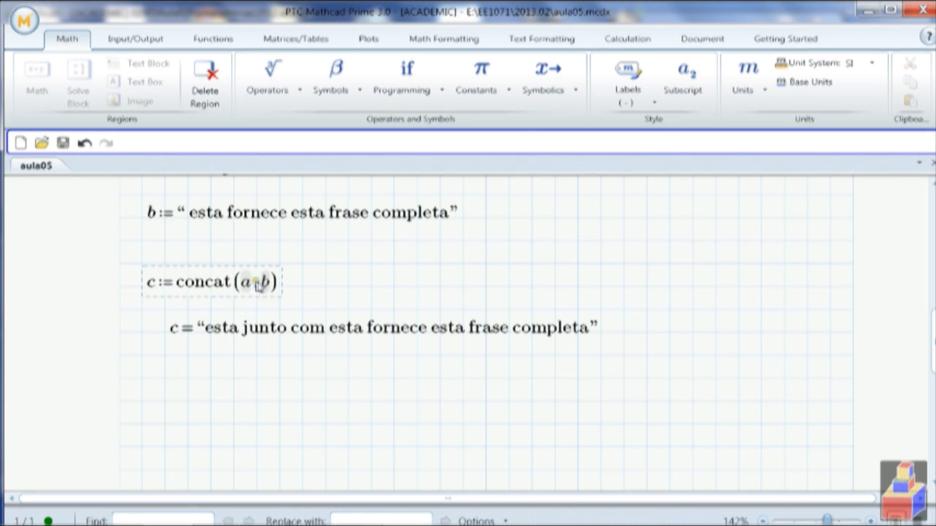
{"action": "left_click", "coordinate": [213, 288]}
{"action": "left_click", "coordinate": [349, 285]}
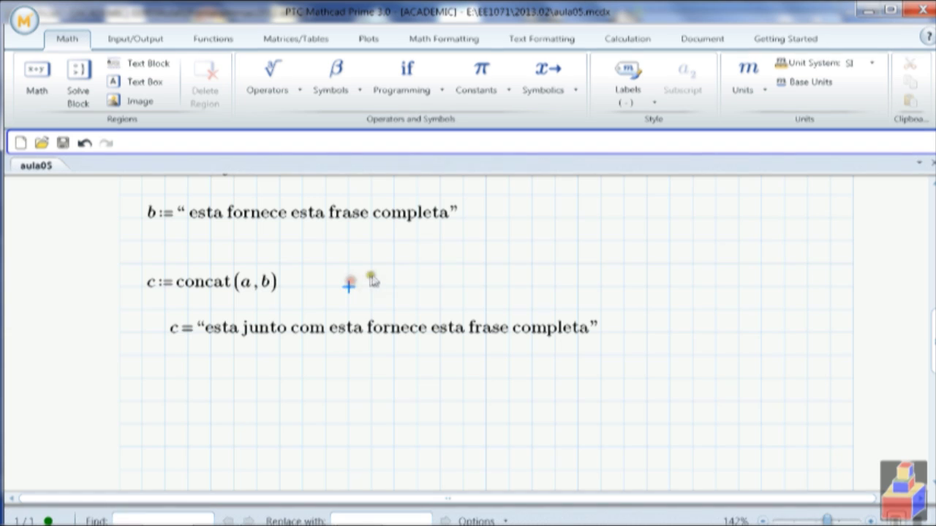
{"action": "left_click_drag", "start_coordinate": [251, 299], "coordinate": [234, 282]}
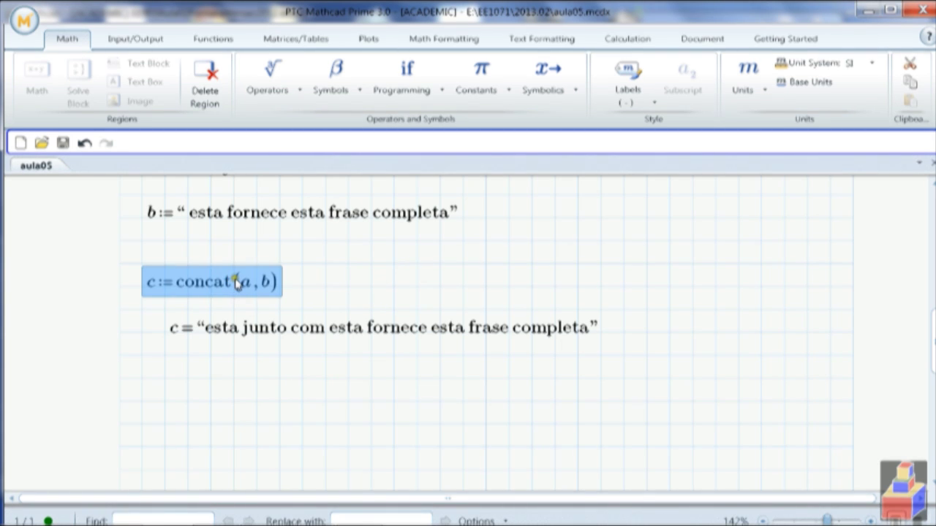
{"action": "right_click", "coordinate": [237, 283]}
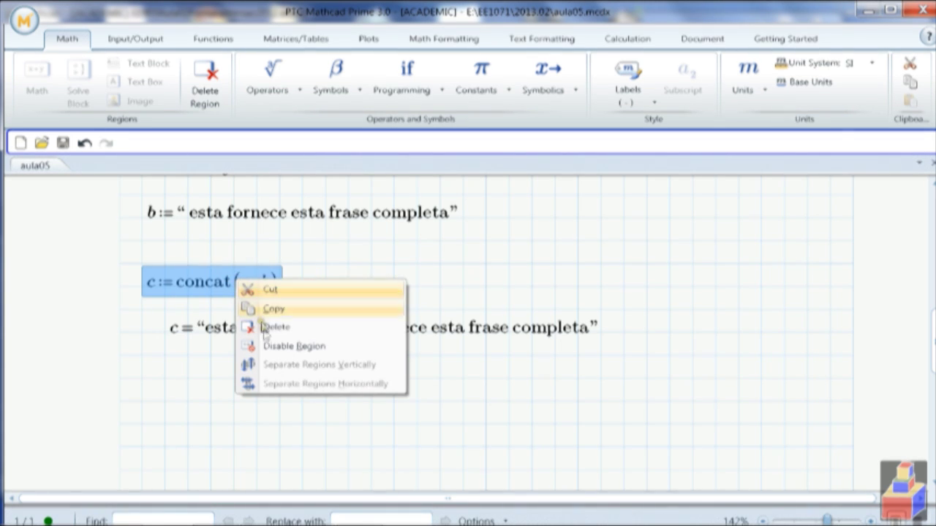
{"action": "left_click", "coordinate": [293, 346]}
{"action": "left_click", "coordinate": [322, 381]}
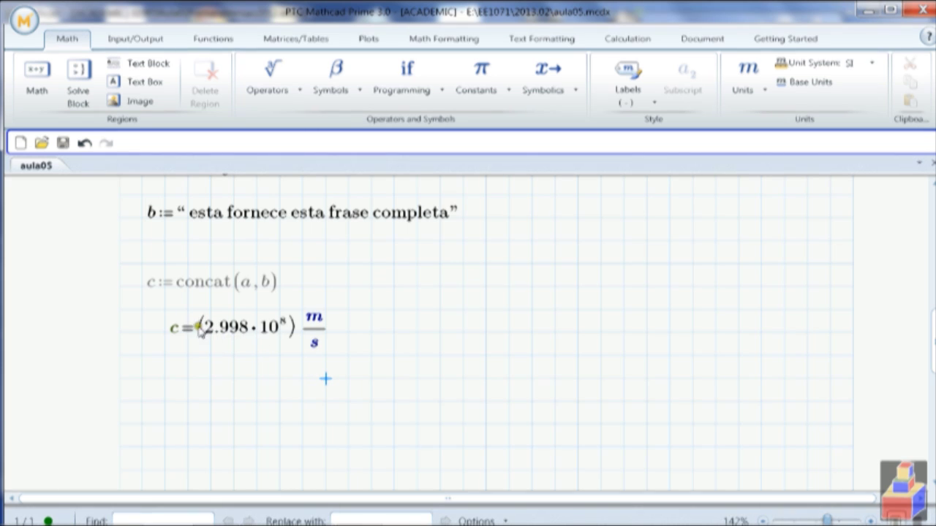
Disable the math region that evaluates c, below the concat definition.
{"action": "left_click", "coordinate": [281, 331]}
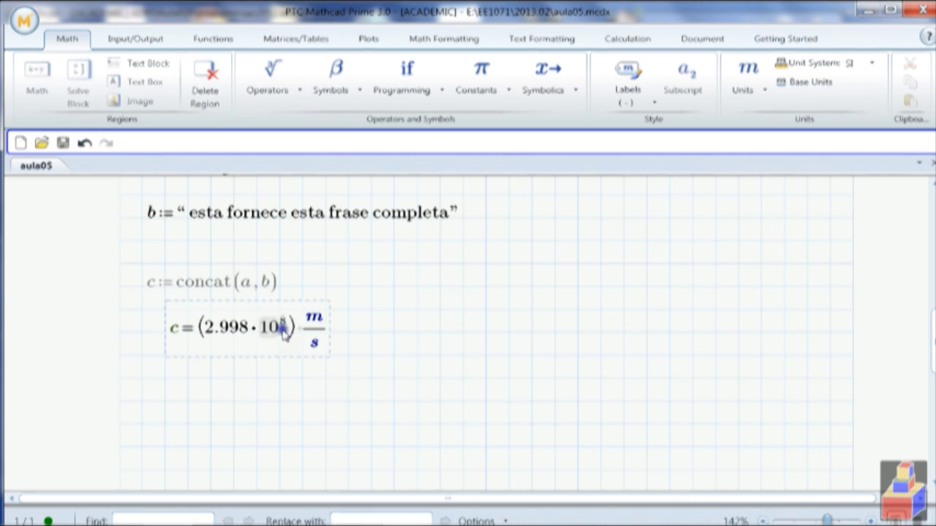
{"action": "left_click", "coordinate": [390, 345]}
{"action": "left_click_drag", "start_coordinate": [290, 341], "coordinate": [287, 335]}
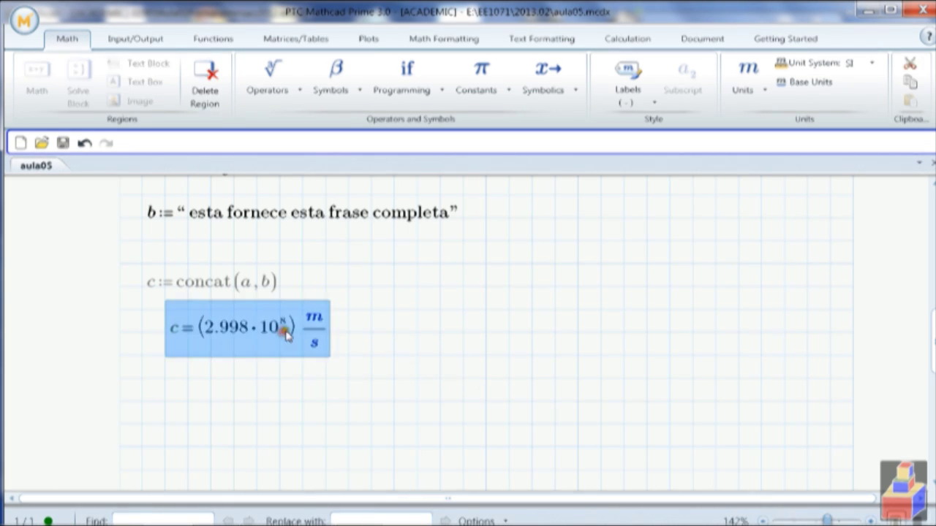
{"action": "right_click", "coordinate": [286, 332]}
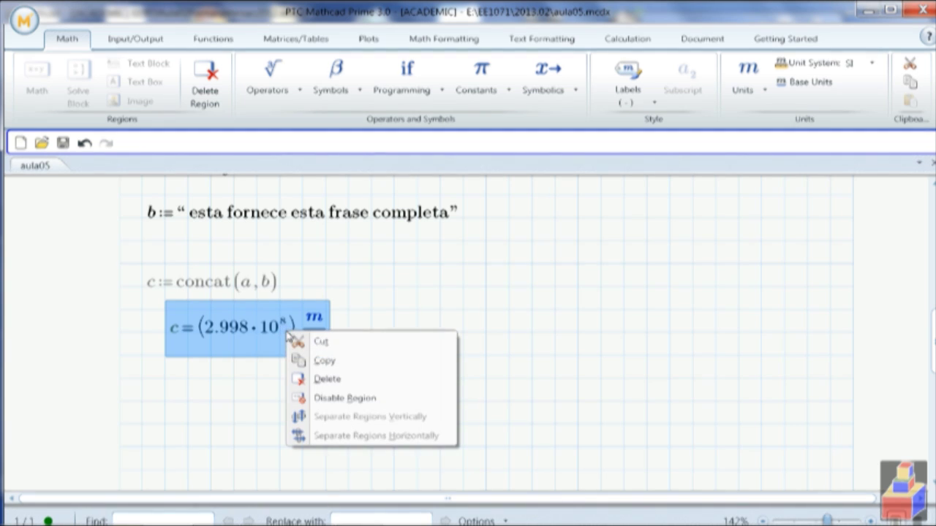
{"action": "left_click", "coordinate": [350, 398]}
{"action": "left_click", "coordinate": [327, 264]}
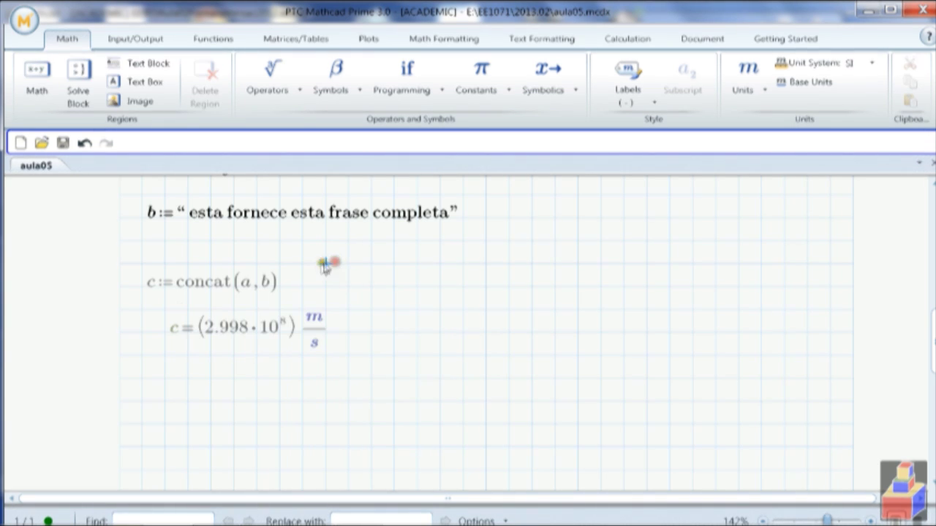
Enable the disabled math region that defines c as concat(a, b).
{"action": "left_click_drag", "start_coordinate": [283, 284], "coordinate": [241, 287]}
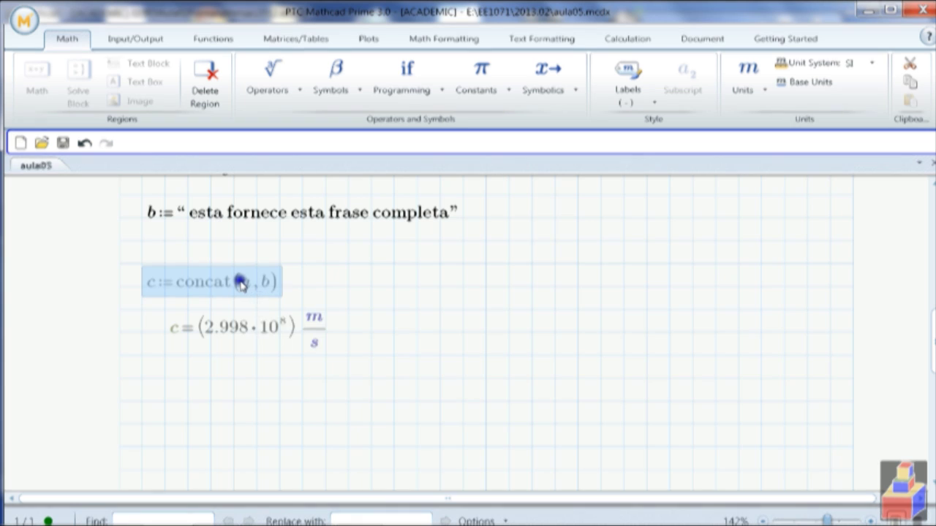
{"action": "right_click", "coordinate": [241, 285]}
{"action": "left_click", "coordinate": [282, 350]}
{"action": "left_click", "coordinate": [406, 352]}
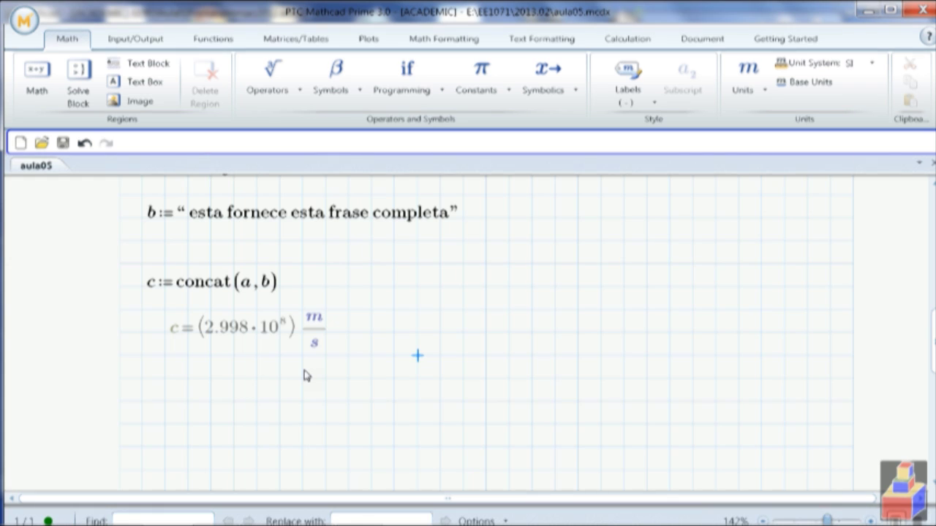
Select the disabled region that evaluates c and delete it.
{"action": "left_click", "coordinate": [349, 378]}
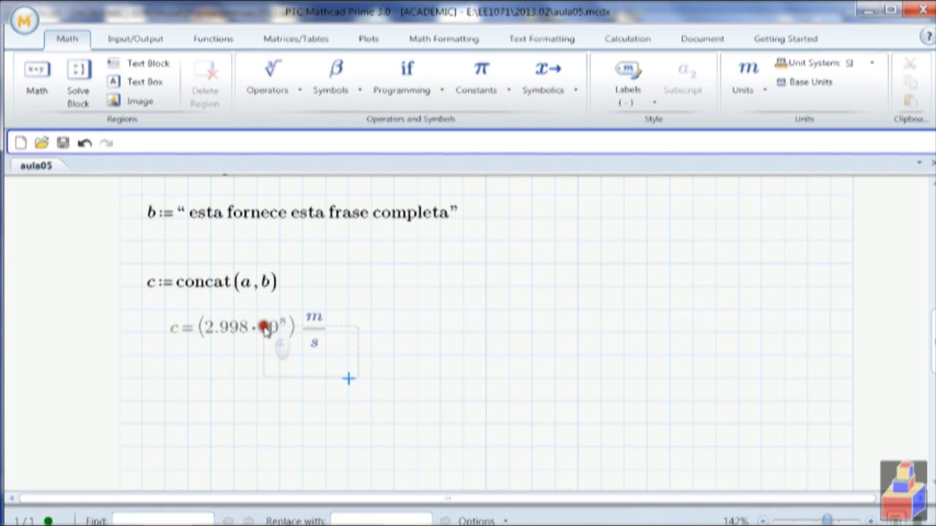
{"action": "left_click", "coordinate": [269, 331]}
{"action": "key", "text": "Delete"}
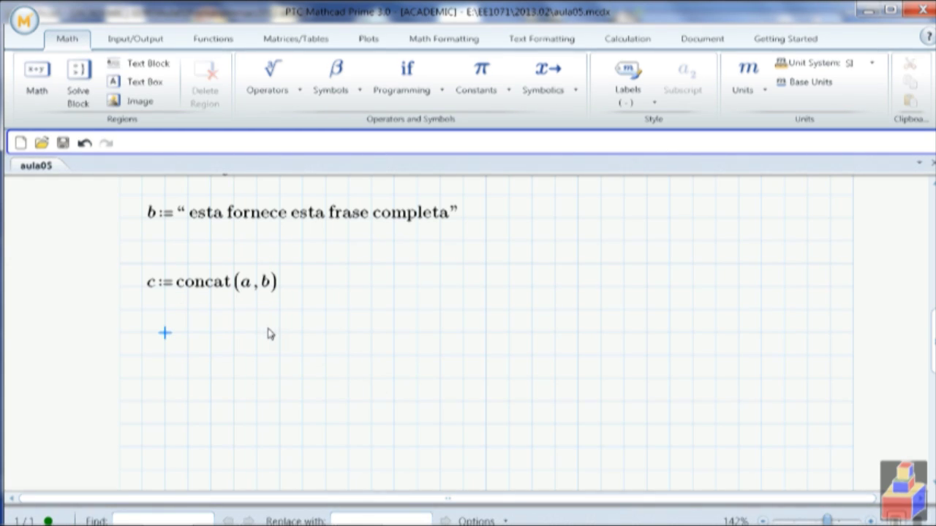
Check the lesson worksheet in Mathcad for the next examples, and add the text "Constantes complexas" below the concat definition in Mathcad Prime.
{"action": "key", "text": "alt+Tab"}
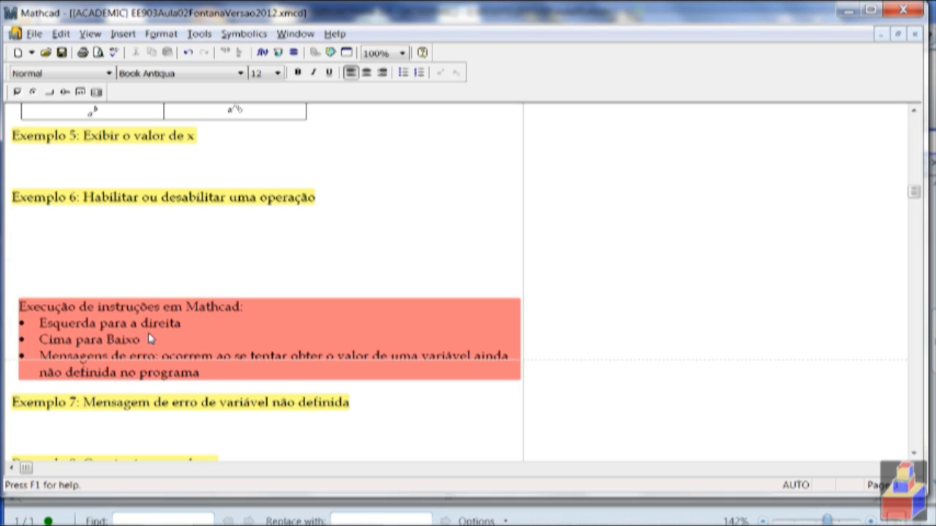
{"action": "scroll", "coordinate": [204, 350], "scroll_direction": "down", "scroll_amount": 4}
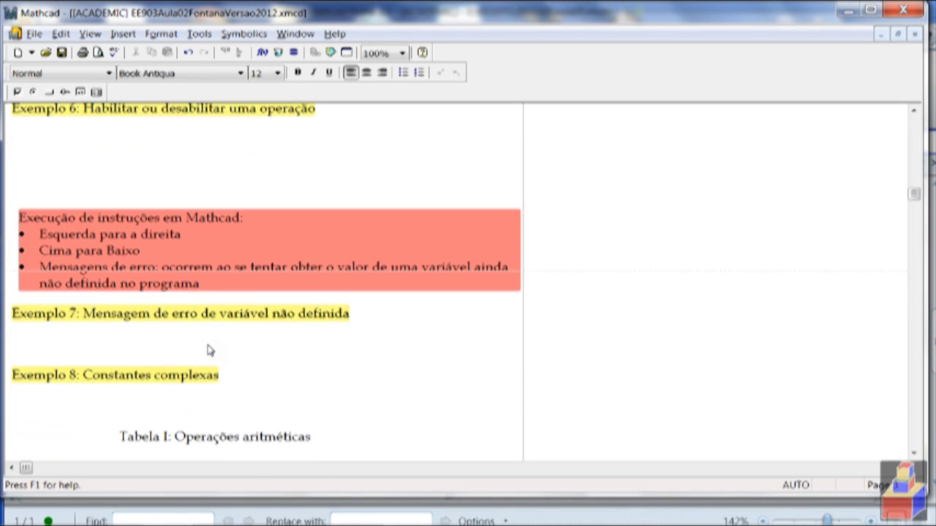
{"action": "scroll", "coordinate": [208, 350], "scroll_direction": "down", "scroll_amount": 3}
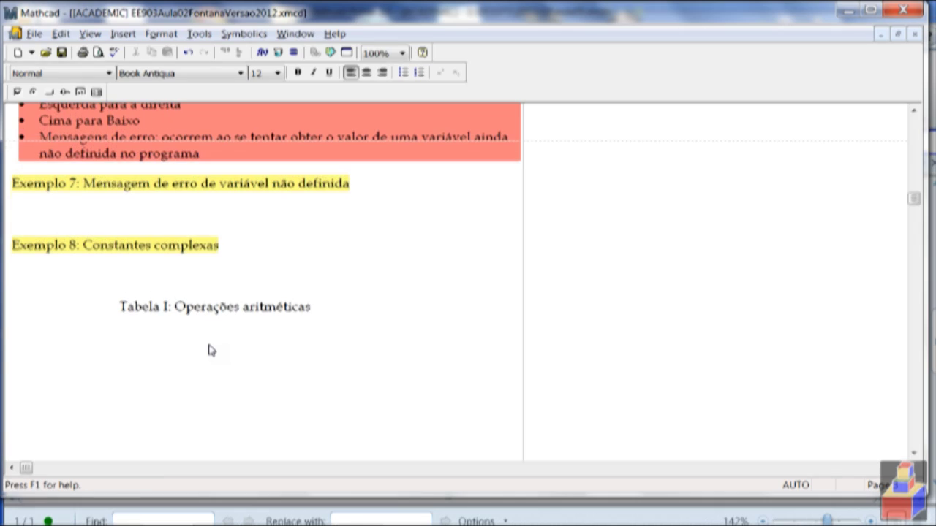
{"action": "key", "text": "alt+Tab"}
{"action": "left_click", "coordinate": [151, 350]}
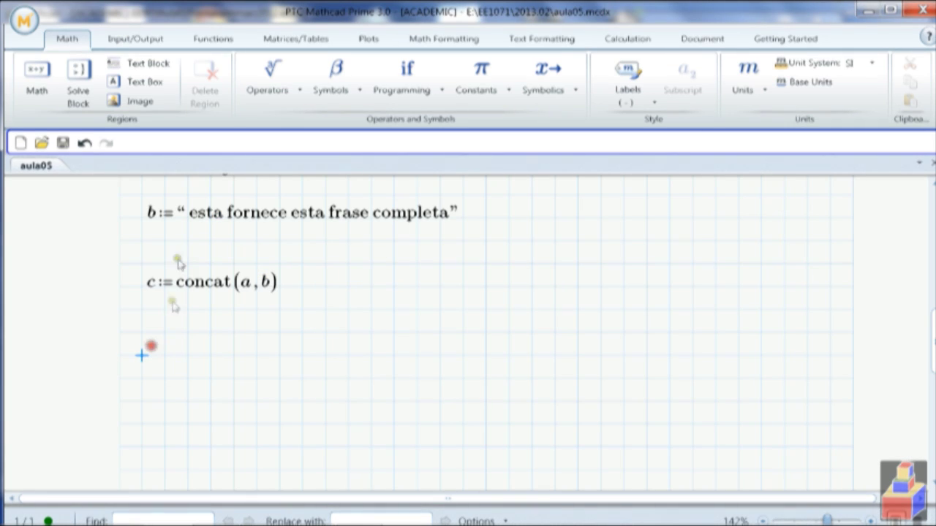
{"action": "left_click", "coordinate": [151, 83]}
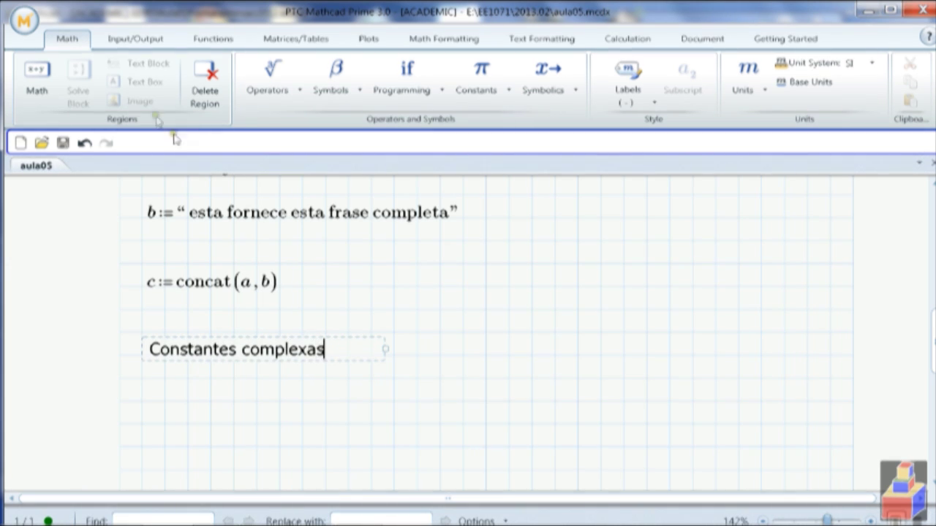
Define y as the complex constant 4+2i below the "Constantes complexas" text.
{"action": "left_click", "coordinate": [167, 402]}
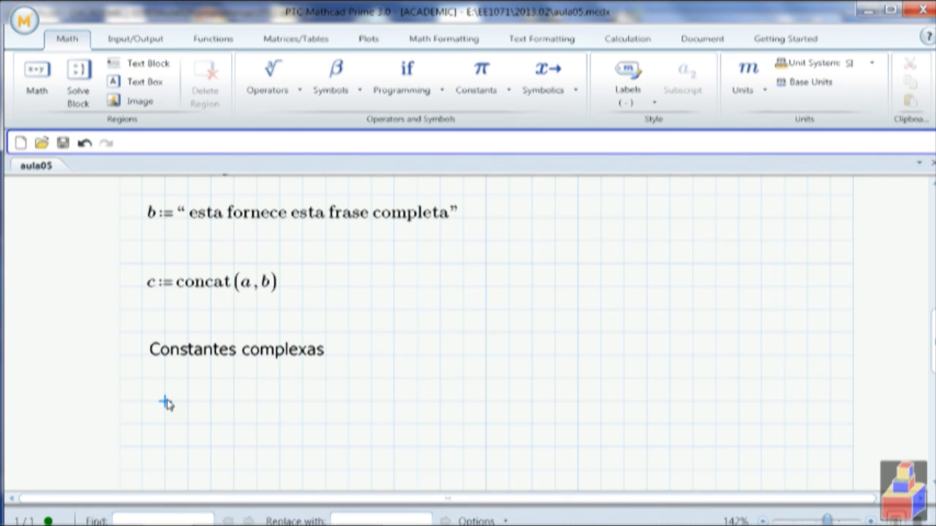
{"action": "type", "text": "y"}
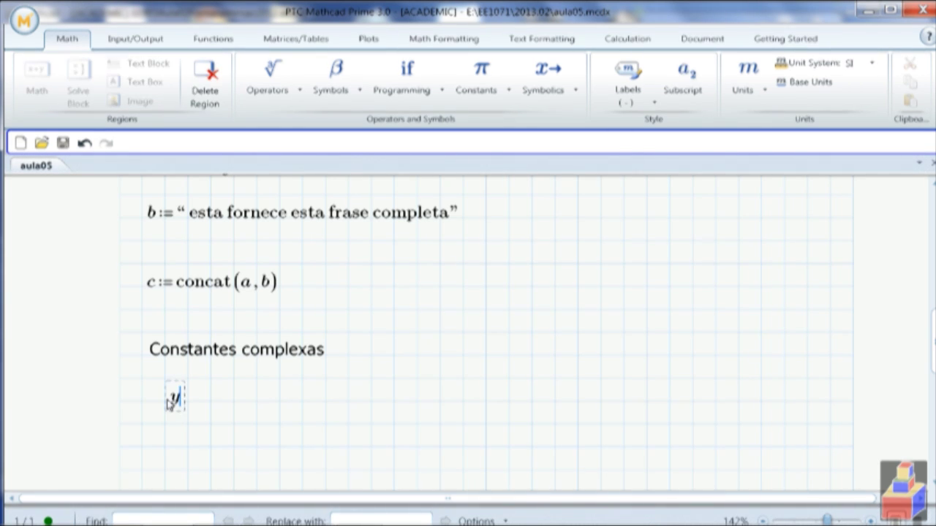
{"action": "type", "text": ":a=3"}
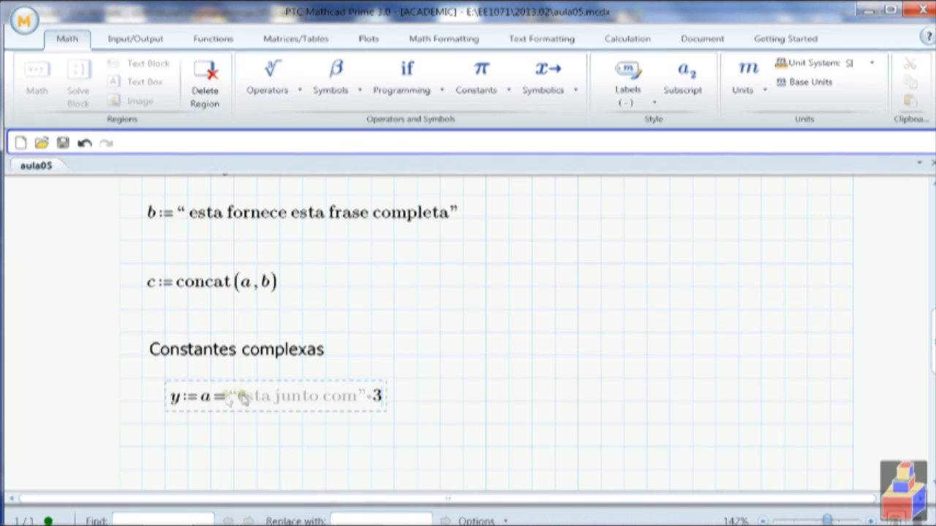
{"action": "key", "text": "BackSpace"}
{"action": "key", "text": "BackSpace"}
{"action": "key", "text": "BackSpace"}
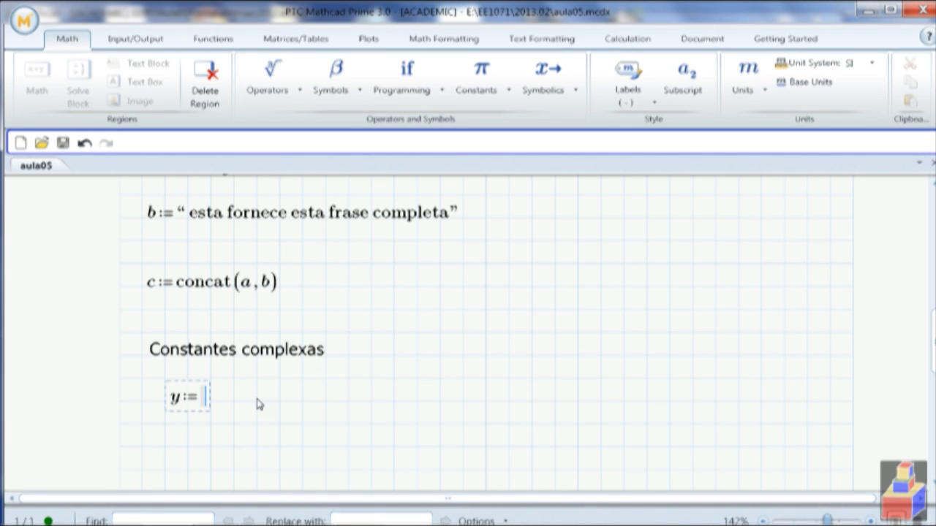
{"action": "type", "text": "4+"}
{"action": "left_click", "coordinate": [236, 428]}
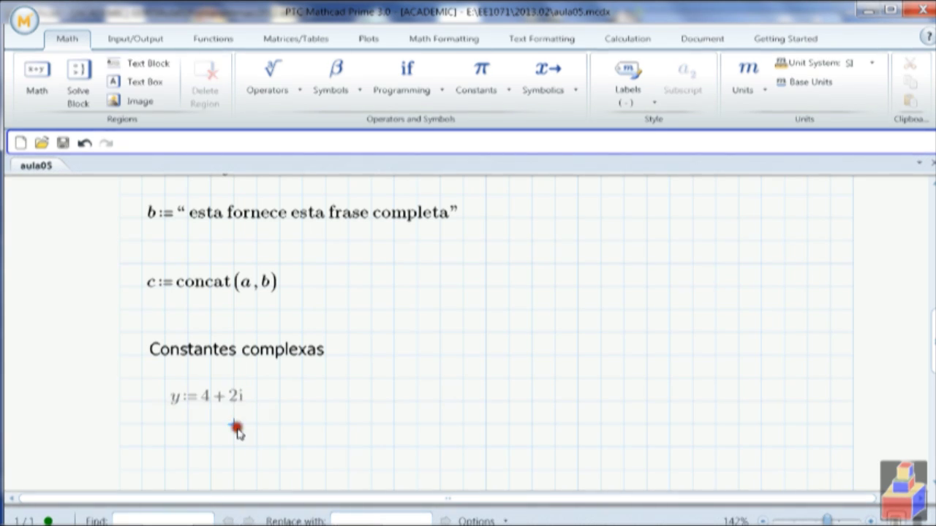
Evaluate y in a new math region below its definition, and delete that evaluation region.
{"action": "left_click", "coordinate": [188, 449]}
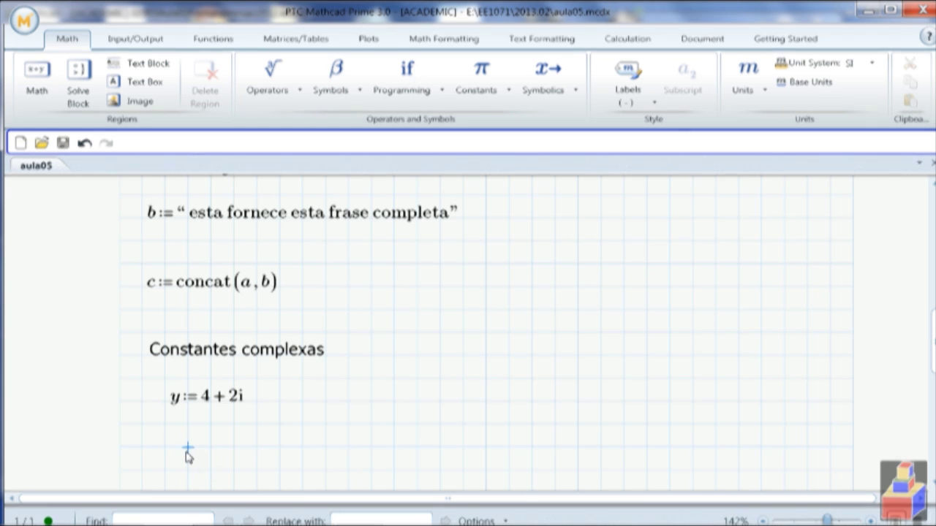
{"action": "type", "text": "y="}
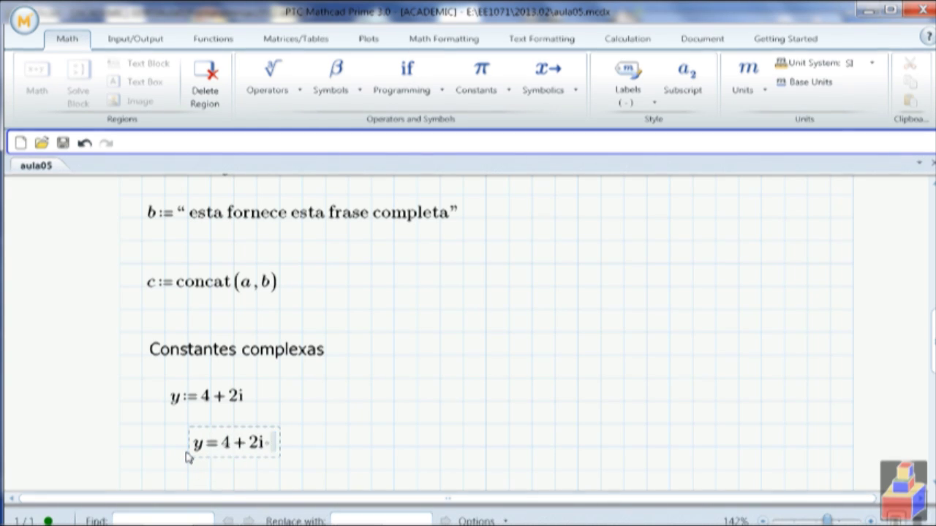
{"action": "scroll", "coordinate": [324, 460], "scroll_direction": "up", "scroll_amount": 1}
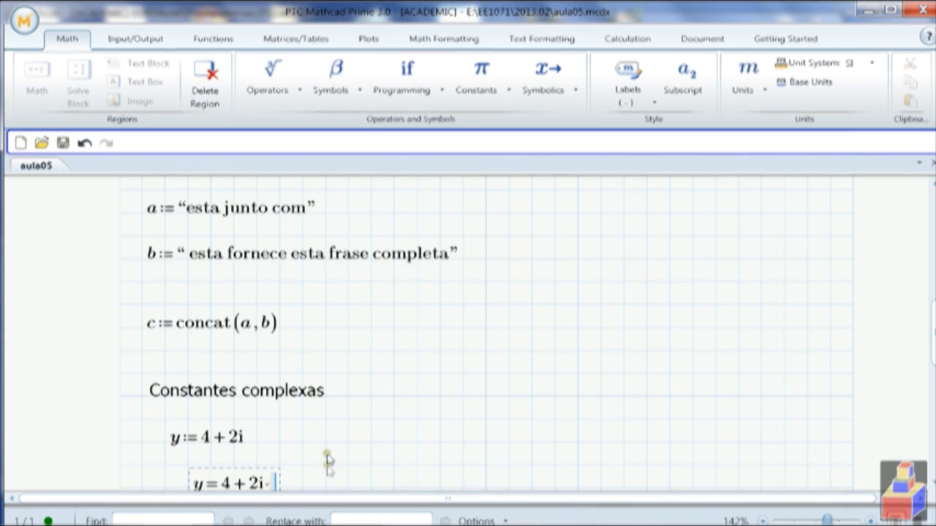
{"action": "left_click", "coordinate": [327, 445]}
{"action": "scroll", "coordinate": [327, 437], "scroll_direction": "down", "scroll_amount": 3}
{"action": "left_click_drag", "start_coordinate": [324, 387], "coordinate": [251, 372]}
{"action": "key", "text": "Delete"}
Evaluate the complex conjugate of y in a math region directly below the definition of y.
{"action": "left_click", "coordinate": [177, 365]}
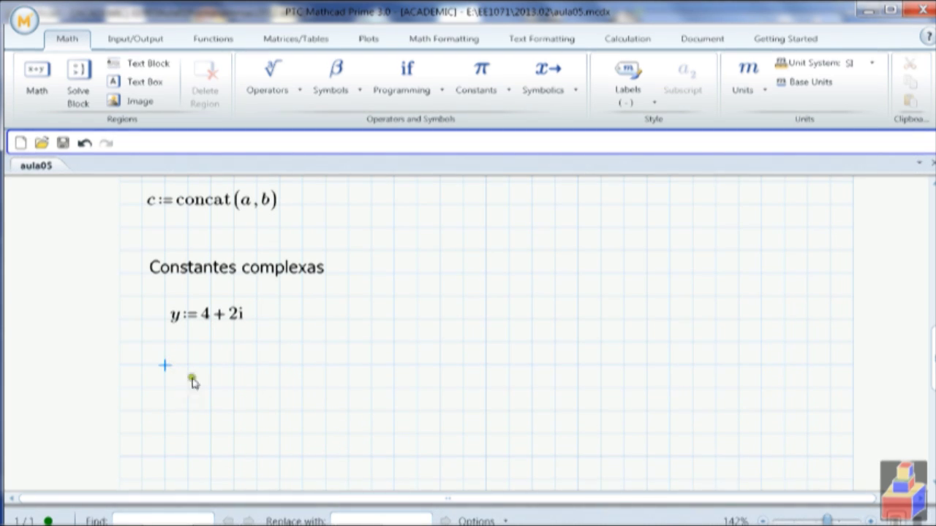
{"action": "left_click", "coordinate": [411, 86]}
{"action": "left_click", "coordinate": [464, 300]}
{"action": "left_click", "coordinate": [297, 89]}
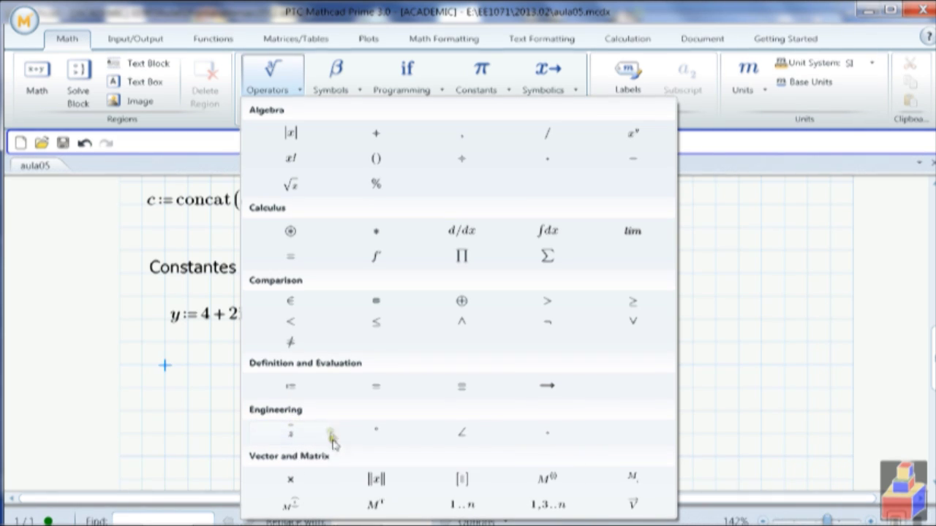
{"action": "left_click", "coordinate": [207, 402]}
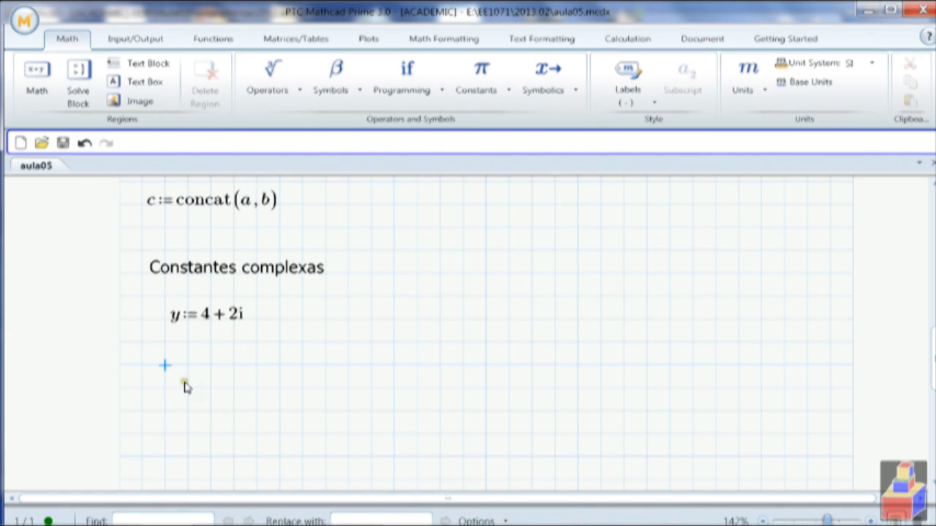
{"action": "type", "text": "y"}
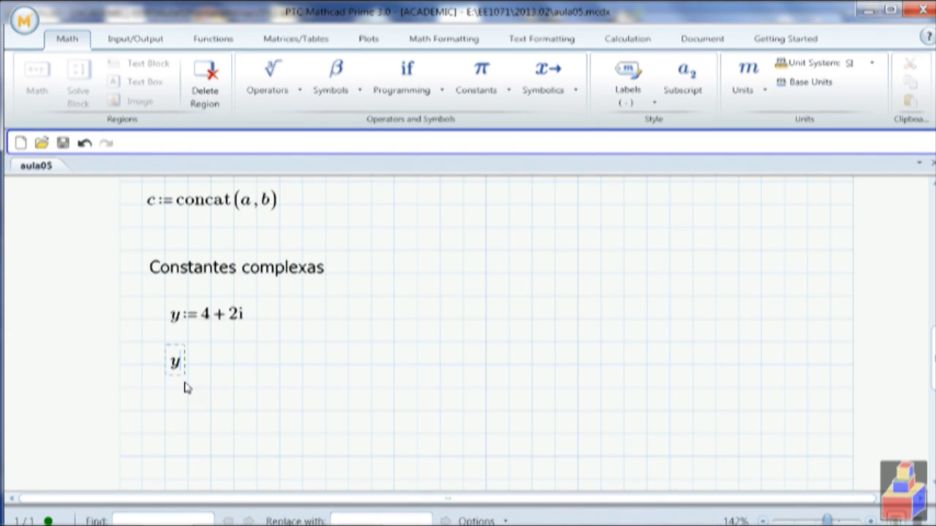
{"action": "type", "text": "="}
{"action": "type", "text": "="}
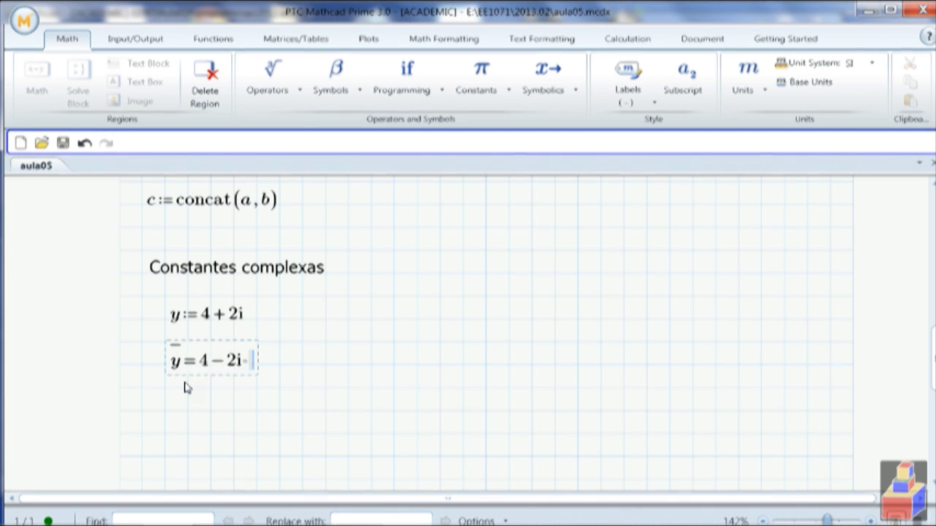
{"action": "left_click", "coordinate": [293, 385]}
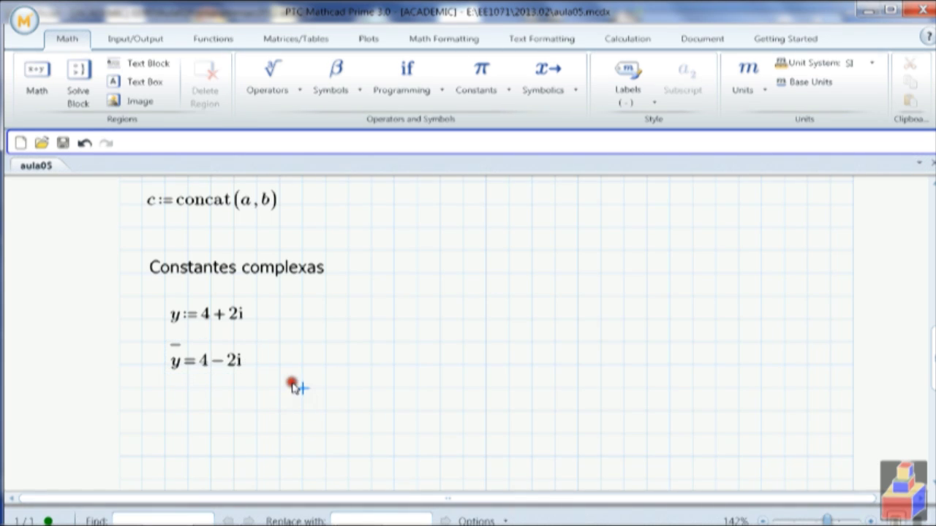
{"action": "left_click_drag", "start_coordinate": [276, 411], "coordinate": [197, 315]}
{"action": "left_click", "coordinate": [303, 386]}
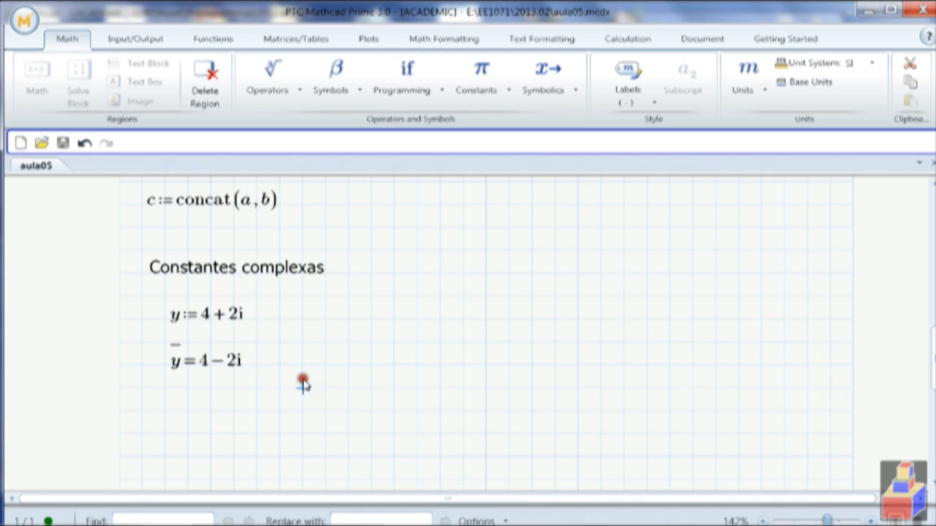
Define z as 1i below the conjugate of y, and evaluate the complex conjugate of z underneath.
{"action": "left_click", "coordinate": [174, 405]}
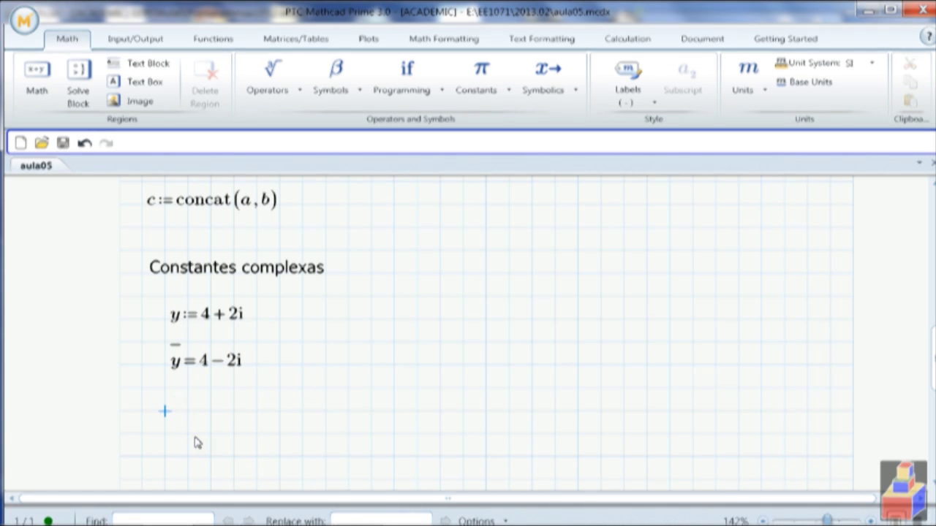
{"action": "type", "text": "z:="}
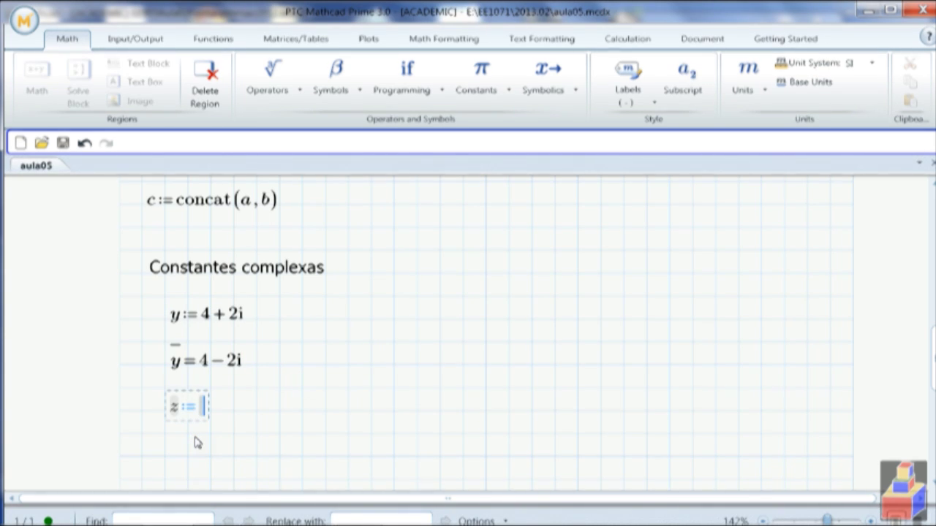
{"action": "type", "text": "1i"}
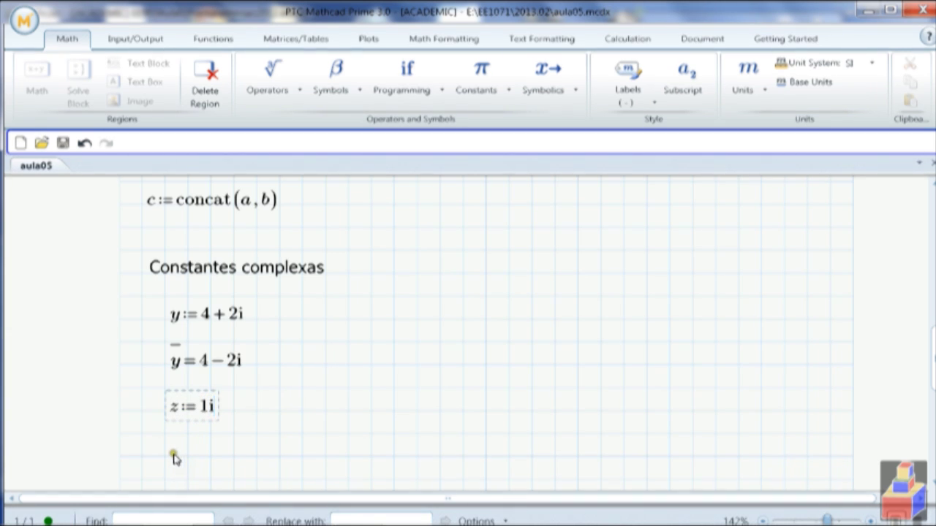
{"action": "left_click", "coordinate": [173, 456]}
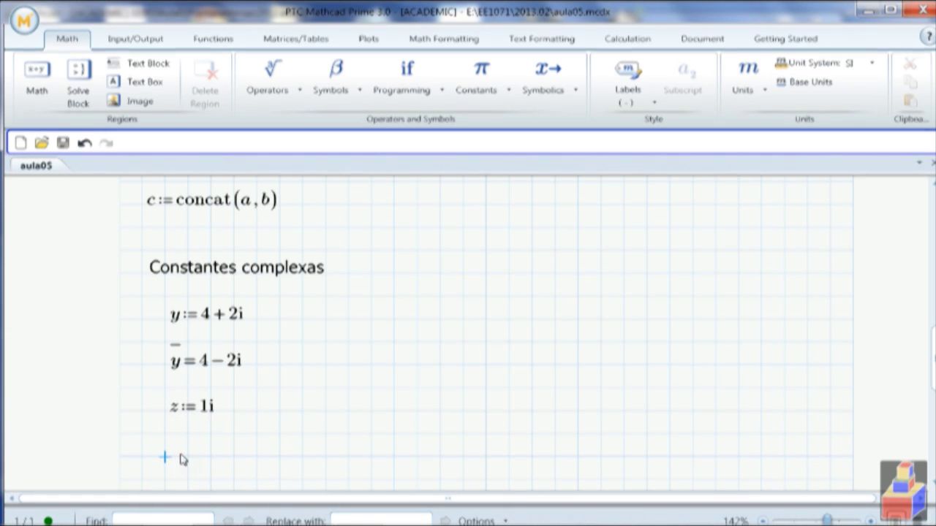
{"action": "key", "text": "quotedbl"}
{"action": "type", "text": "z̄ = −1i"}
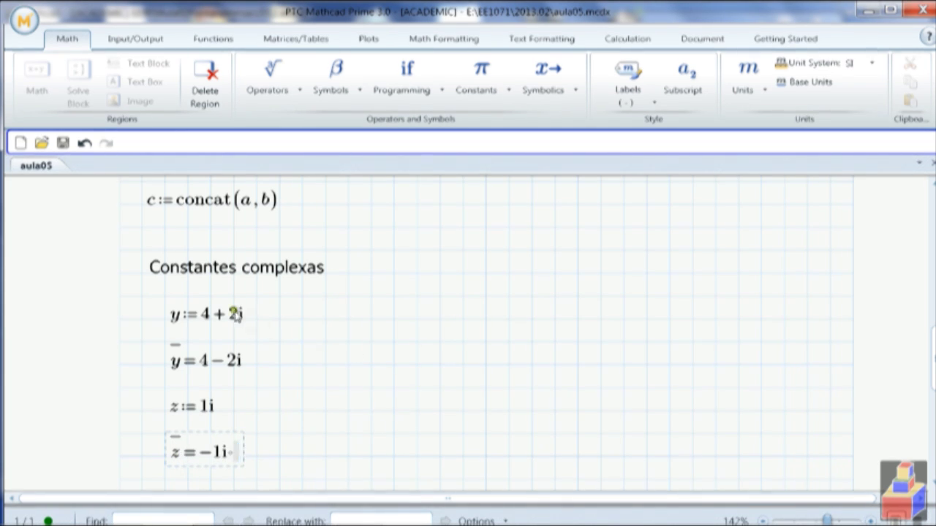
Disable the four math regions for y, z and their conjugates under "Constantes complexas".
{"action": "left_click_drag", "start_coordinate": [303, 317], "coordinate": [180, 297]}
{"action": "left_click_drag", "start_coordinate": [294, 466], "coordinate": [234, 432]}
{"action": "left_click", "coordinate": [297, 380]}
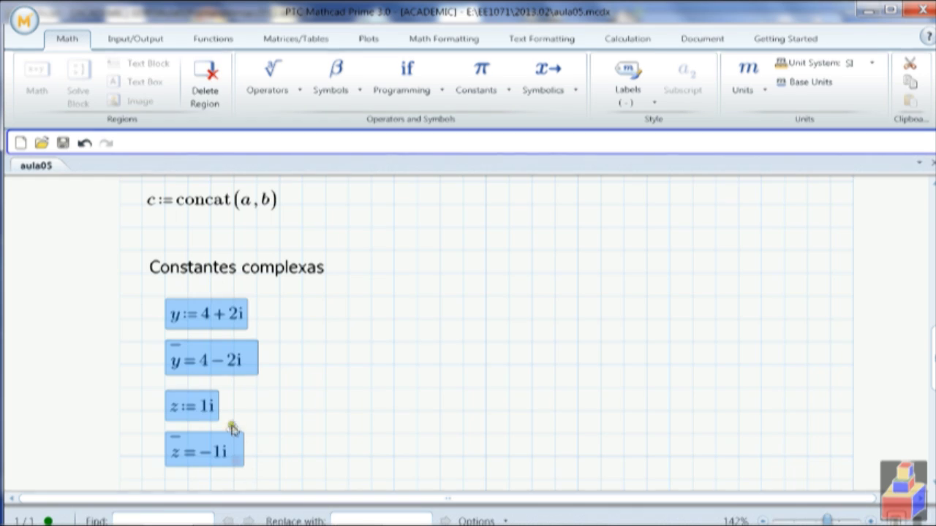
{"action": "right_click", "coordinate": [234, 371]}
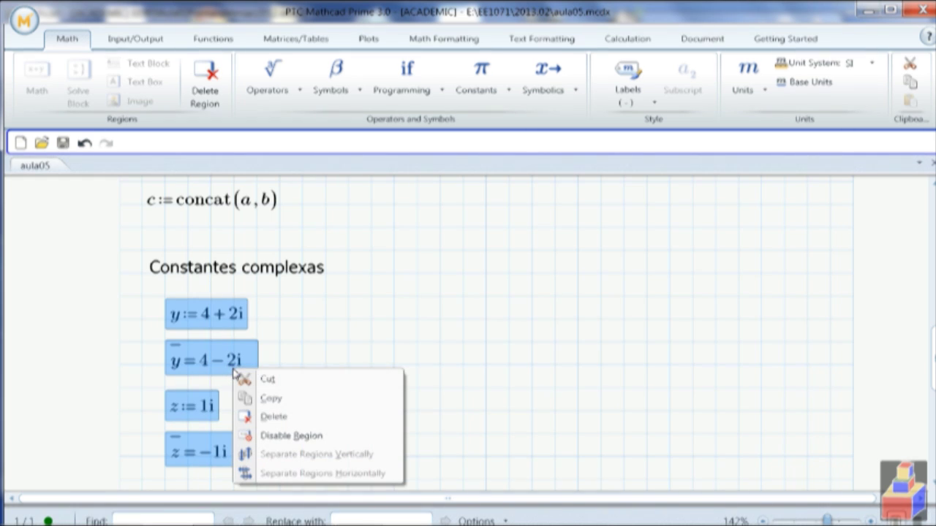
{"action": "left_click", "coordinate": [282, 439]}
{"action": "left_click", "coordinate": [457, 401]}
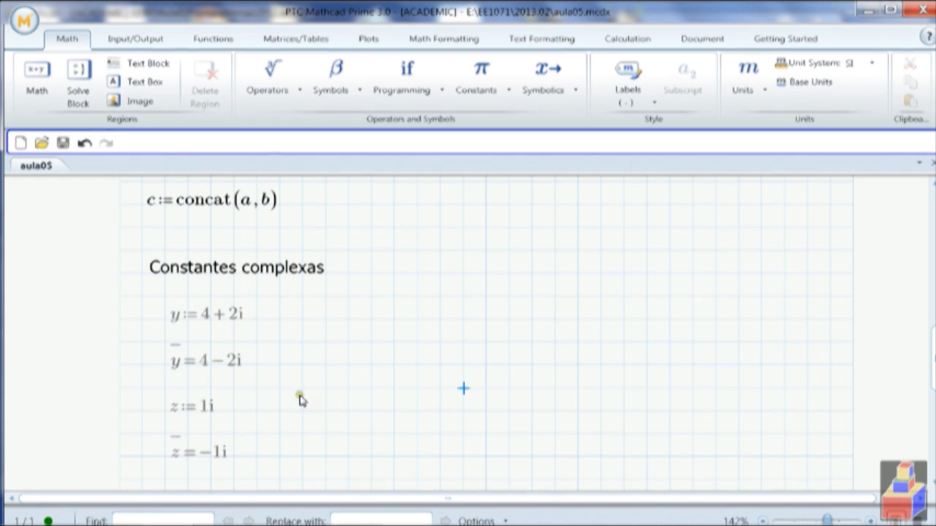
Disable the math regions that define a, b and c under the "Strings" text.
{"action": "scroll", "coordinate": [300, 406], "scroll_direction": "up", "scroll_amount": 1}
{"action": "scroll", "coordinate": [308, 398], "scroll_direction": "down", "scroll_amount": 2}
{"action": "scroll", "coordinate": [311, 398], "scroll_direction": "up", "scroll_amount": 7}
{"action": "scroll", "coordinate": [308, 401], "scroll_direction": "down", "scroll_amount": 3}
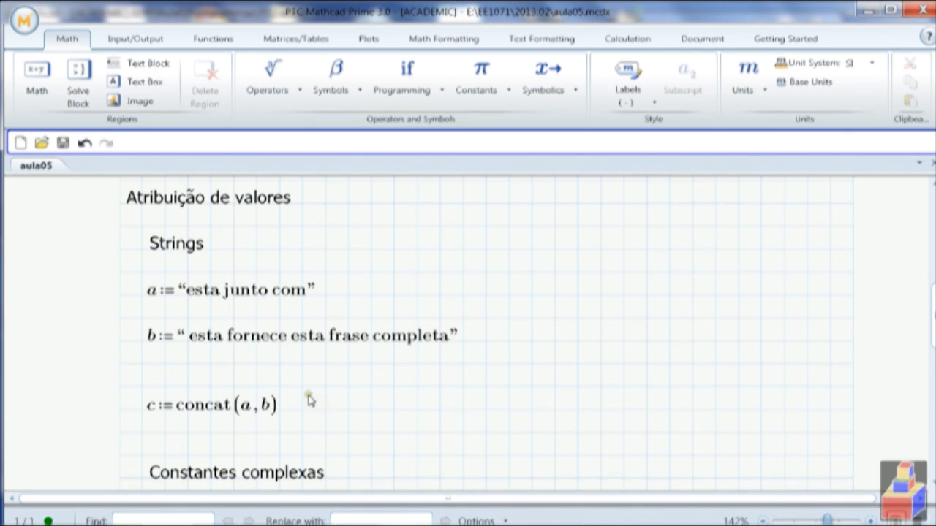
{"action": "left_click_drag", "start_coordinate": [122, 285], "coordinate": [320, 421]}
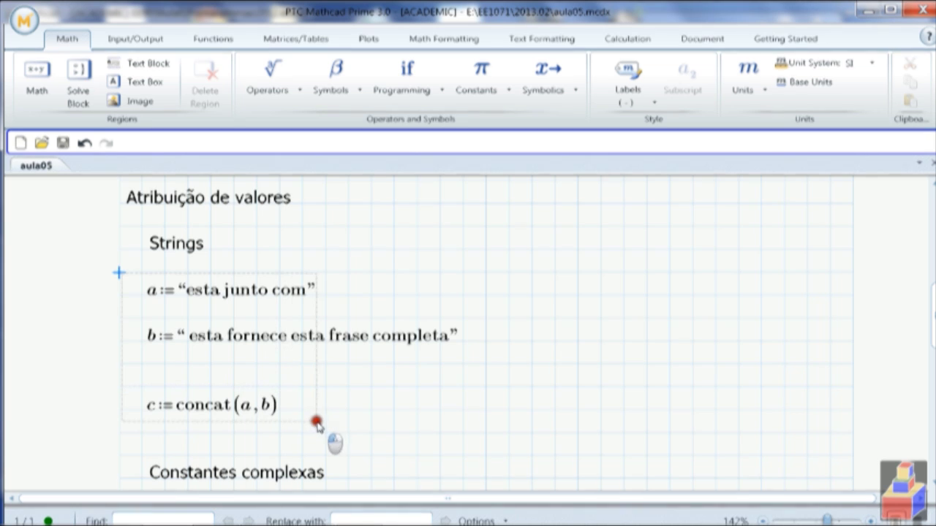
{"action": "right_click", "coordinate": [400, 339]}
{"action": "left_click", "coordinate": [455, 407]}
{"action": "left_click", "coordinate": [577, 372]}
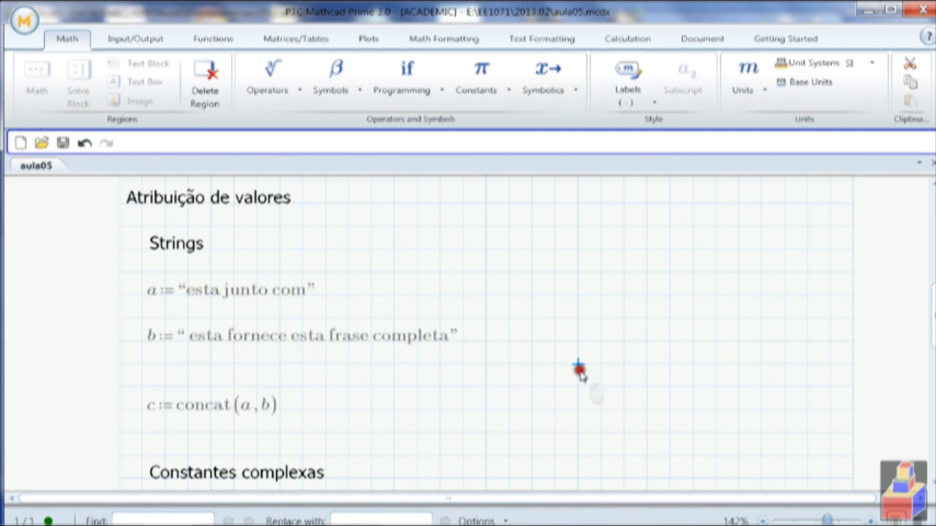
Switch to the Mathcad lesson worksheet and review the material from Exemplo 8 through the observation on string functions.
{"action": "scroll", "coordinate": [562, 434], "scroll_direction": "down", "scroll_amount": 9}
{"action": "scroll", "coordinate": [564, 428], "scroll_direction": "up", "scroll_amount": 5}
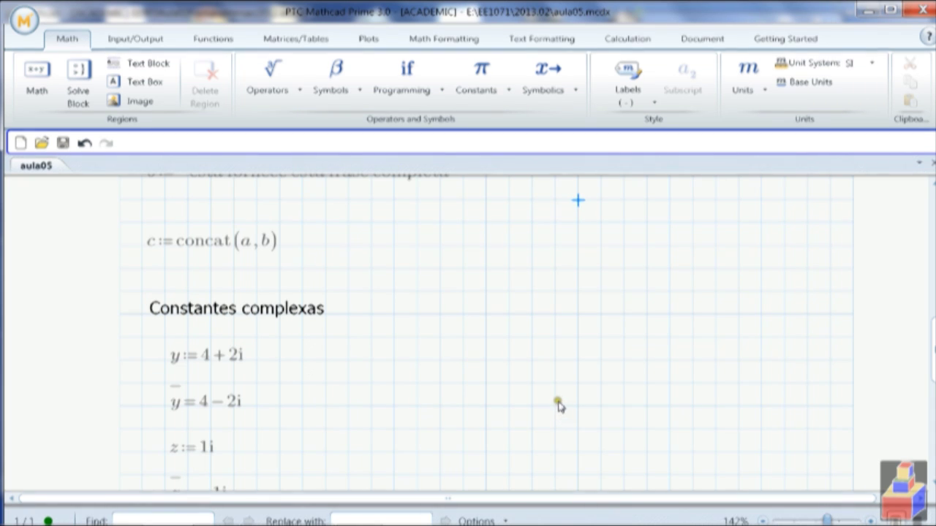
{"action": "key", "text": "alt+Tab"}
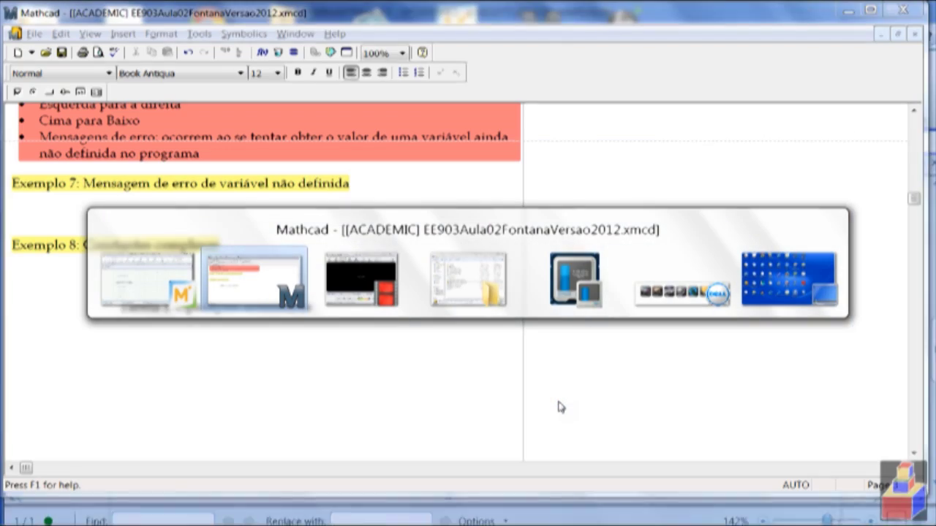
{"action": "scroll", "coordinate": [399, 358], "scroll_direction": "down", "scroll_amount": 4}
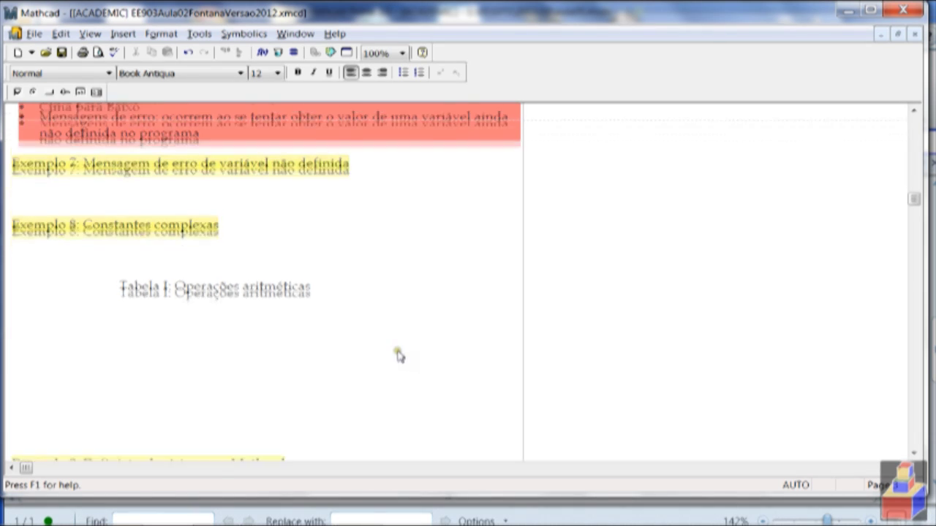
{"action": "scroll", "coordinate": [399, 359], "scroll_direction": "down", "scroll_amount": 6}
{"action": "key", "text": "ctrl+e"}
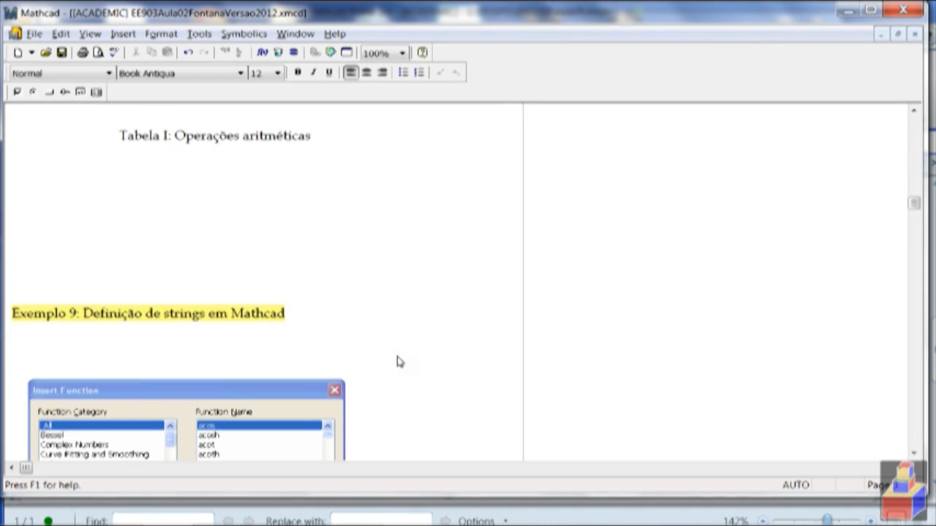
{"action": "scroll", "coordinate": [399, 362], "scroll_direction": "down", "scroll_amount": 5}
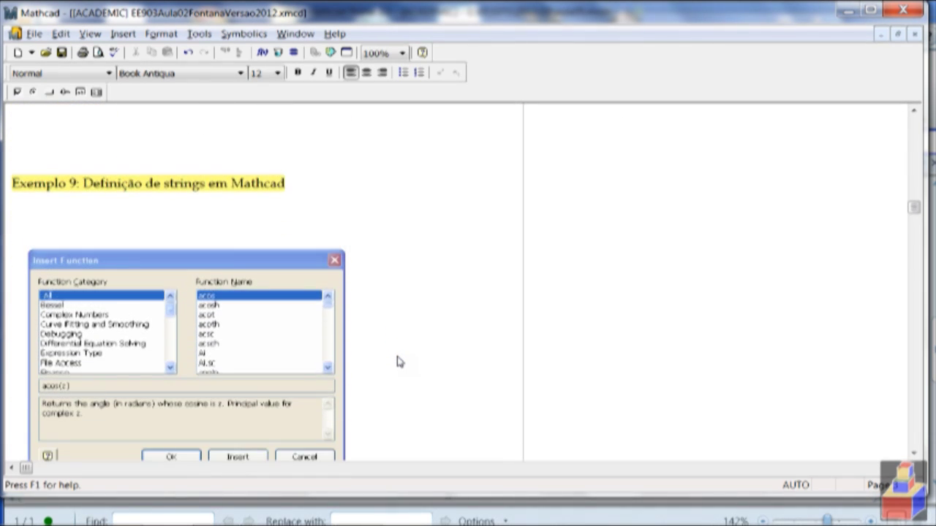
{"action": "scroll", "coordinate": [398, 362], "scroll_direction": "down", "scroll_amount": 3}
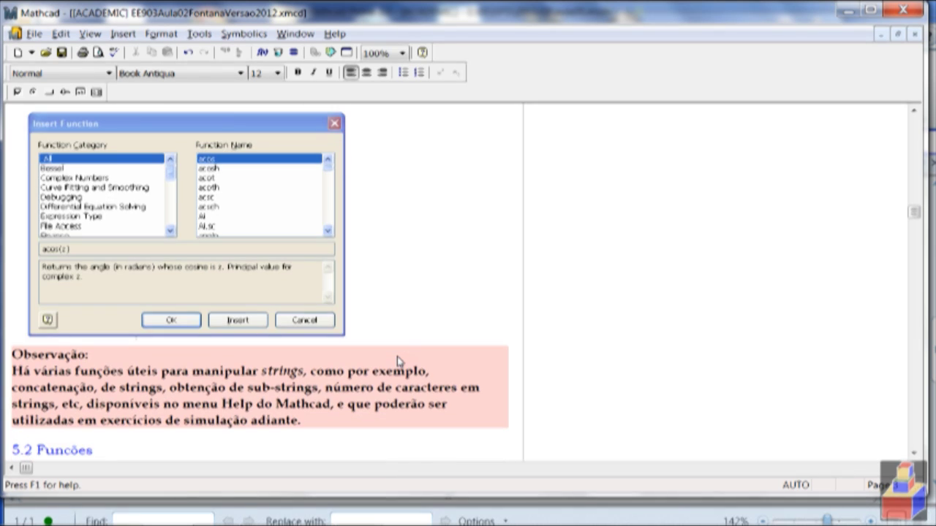
{"action": "scroll", "coordinate": [399, 358], "scroll_direction": "up", "scroll_amount": 1}
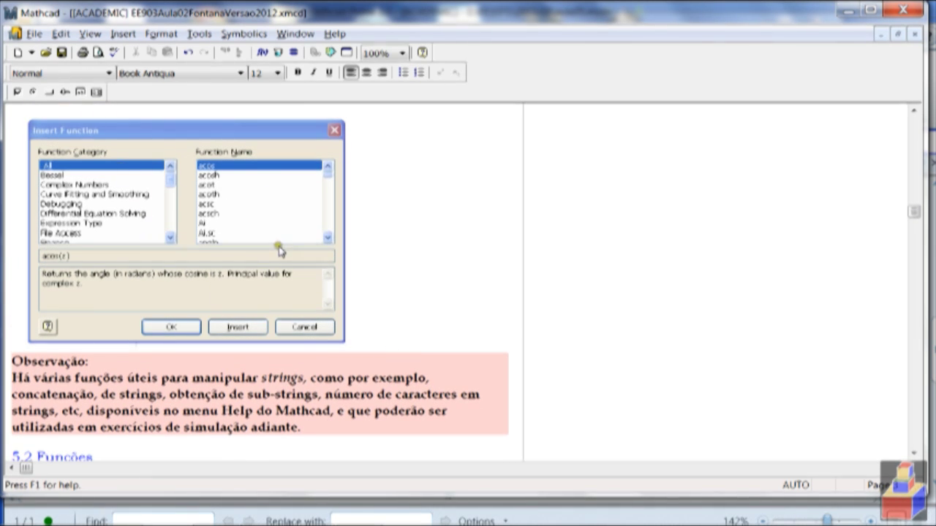
Return to Mathcad Prime and browse the Bessel, Curve Fitting and Smoothing, and Data Analysis function lists.
{"action": "key", "text": "alt+Tab"}
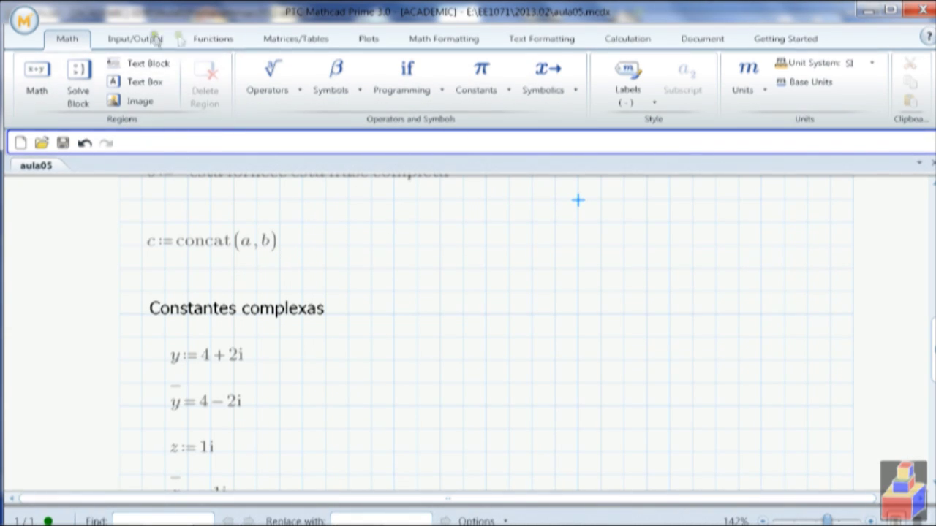
{"action": "left_click", "coordinate": [213, 41]}
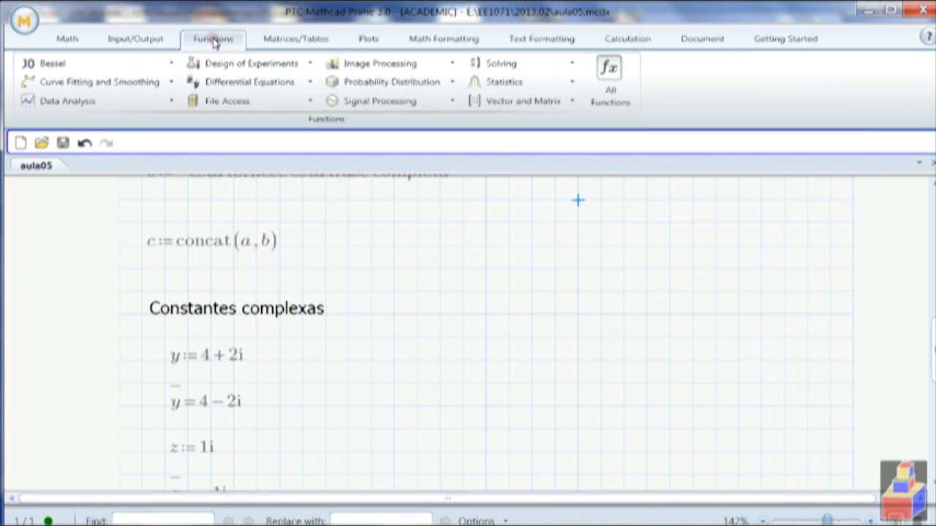
{"action": "left_click", "coordinate": [176, 64]}
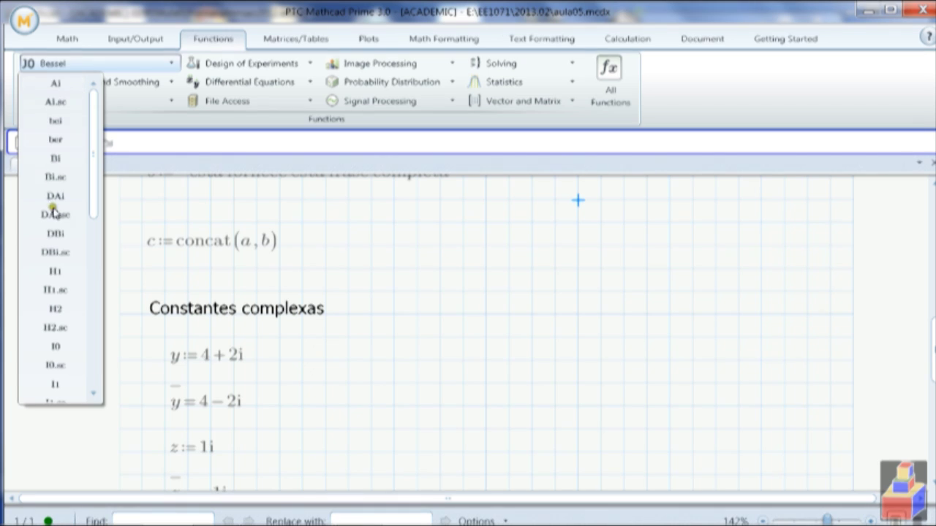
{"action": "left_click", "coordinate": [380, 221]}
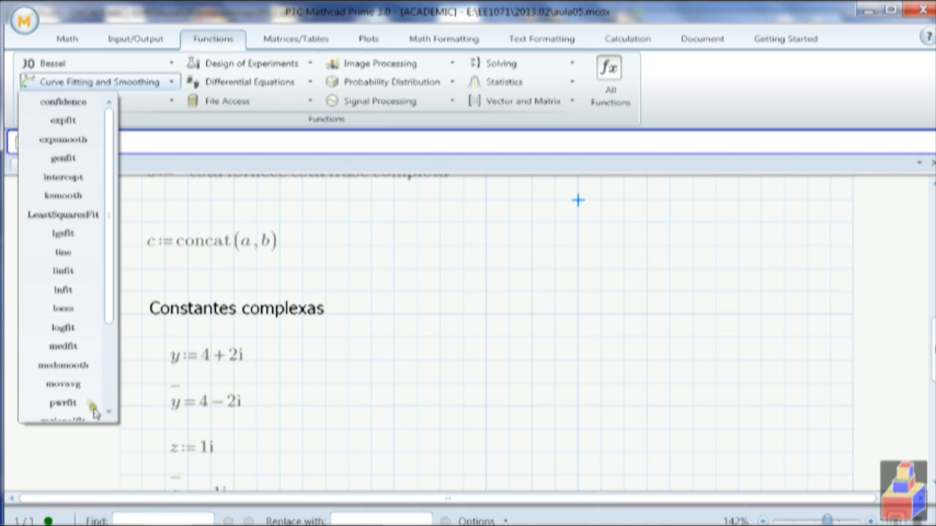
{"action": "left_click", "coordinate": [173, 82]}
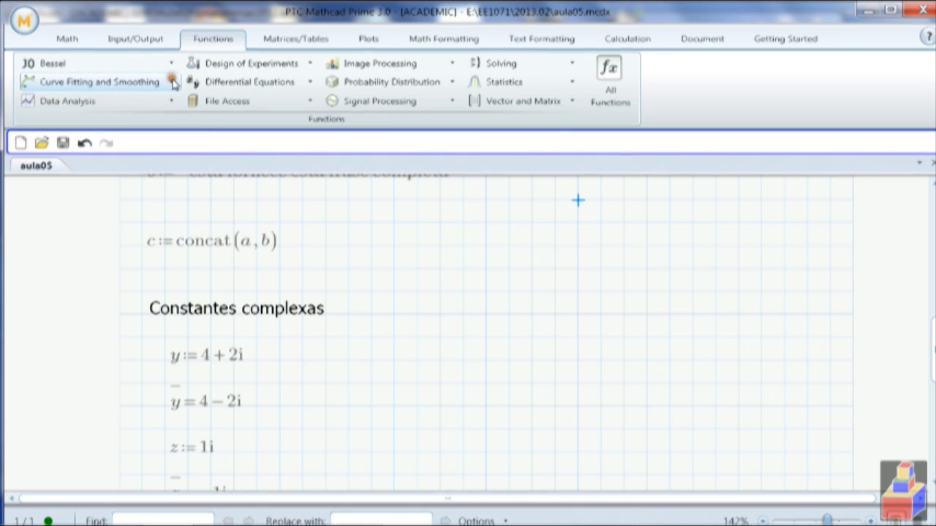
{"action": "left_click", "coordinate": [173, 82]}
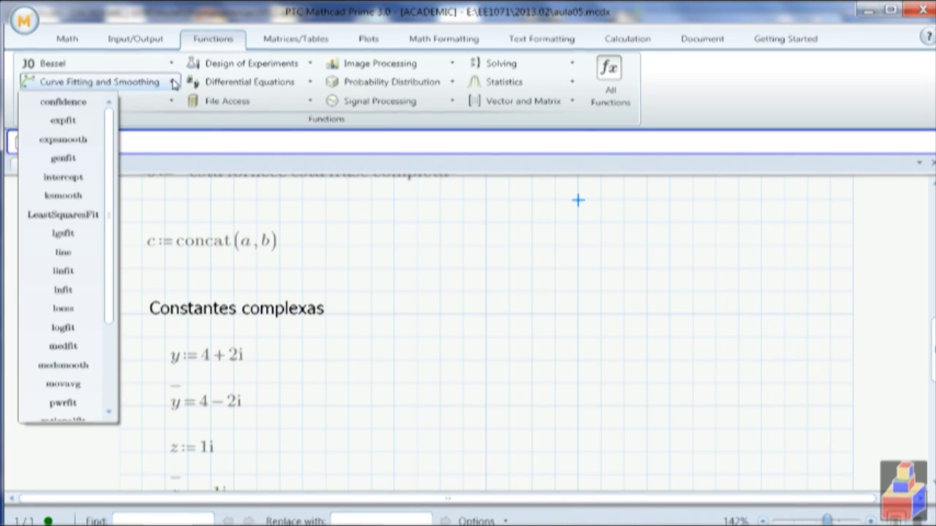
{"action": "left_click", "coordinate": [173, 83]}
{"action": "left_click", "coordinate": [174, 104]}
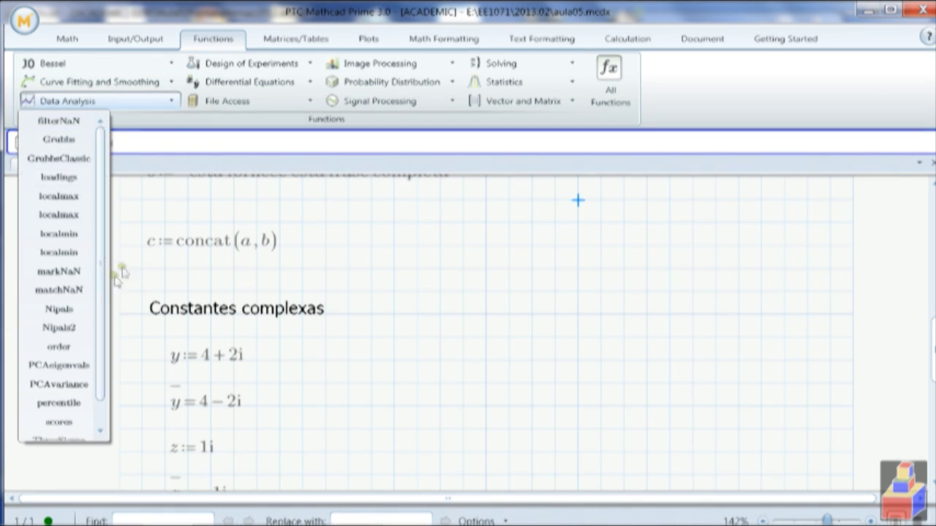
{"action": "left_click", "coordinate": [398, 247]}
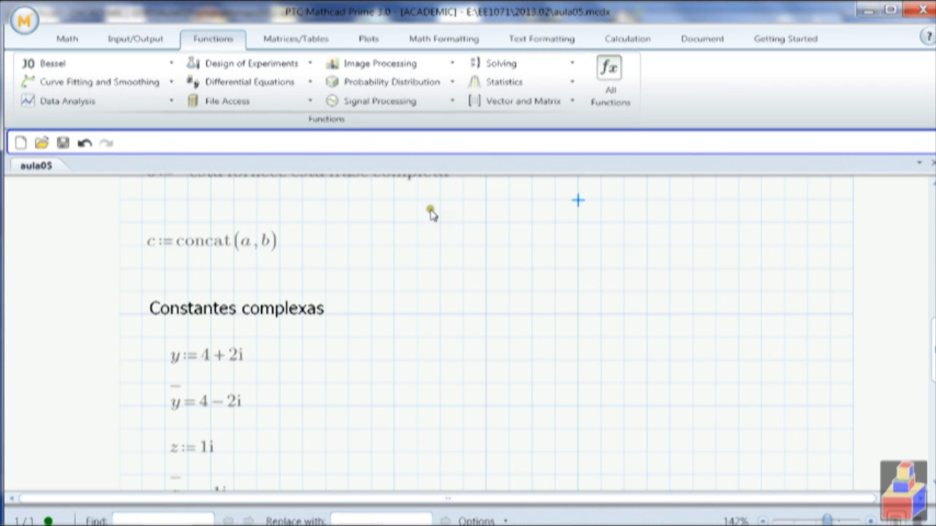
Browse the Image Processing, Signal Processing, and Vector and Matrix function lists without inserting a function.
{"action": "left_click", "coordinate": [454, 64]}
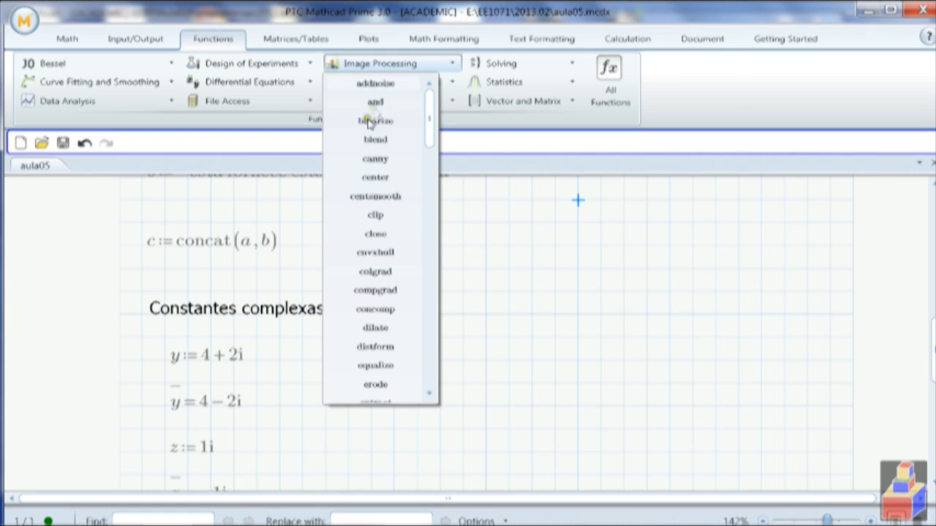
{"action": "mouse_move", "coordinate": [431, 130]}
{"action": "left_mouse_down"}
{"action": "mouse_move", "coordinate": [441, 193]}
{"action": "mouse_move", "coordinate": [431, 134]}
{"action": "left_mouse_up"}
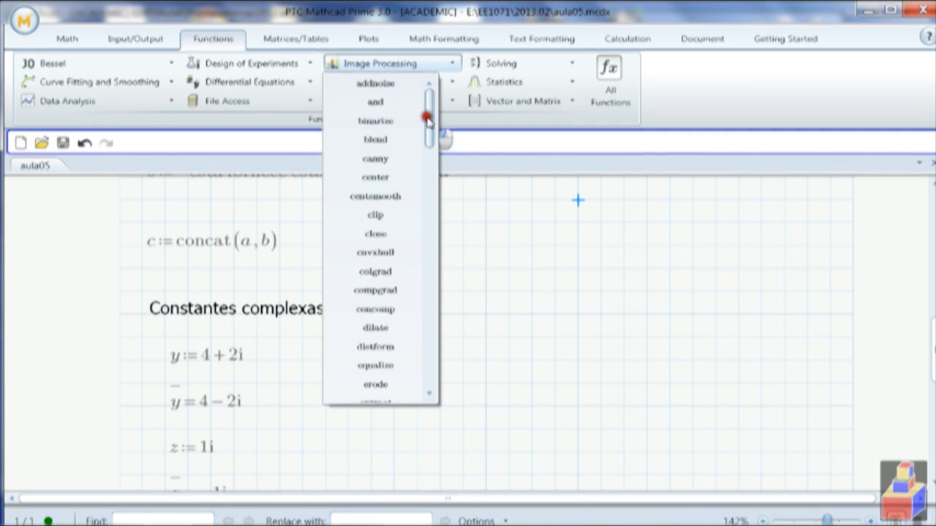
{"action": "left_click", "coordinate": [502, 184]}
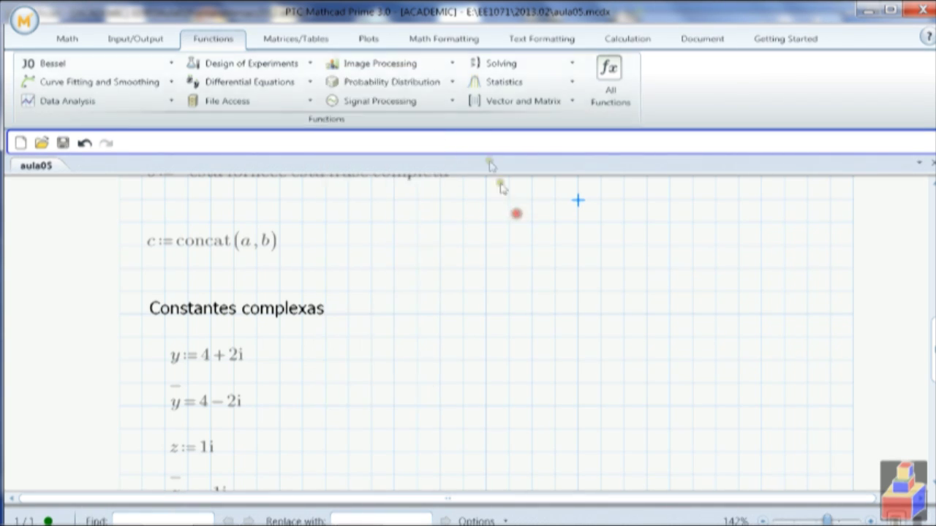
{"action": "left_click", "coordinate": [451, 100]}
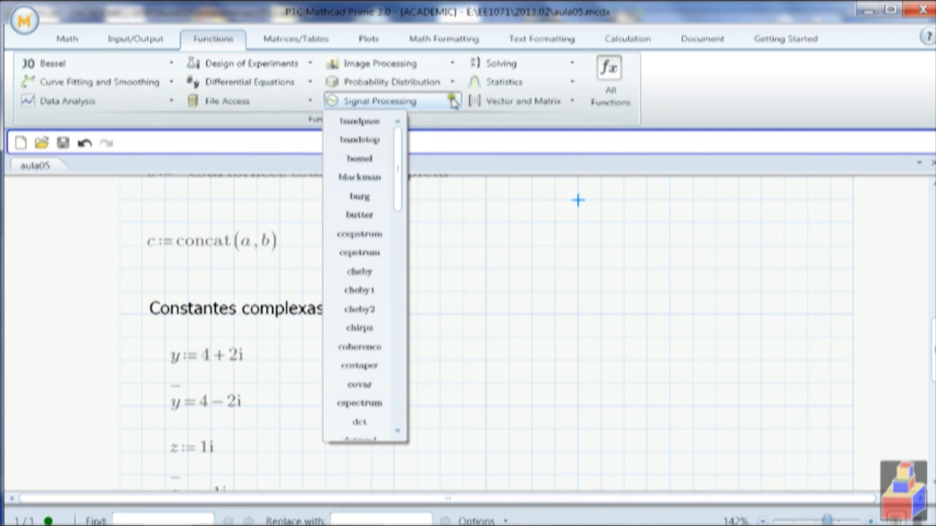
{"action": "left_click_drag", "start_coordinate": [397, 173], "coordinate": [419, 413]}
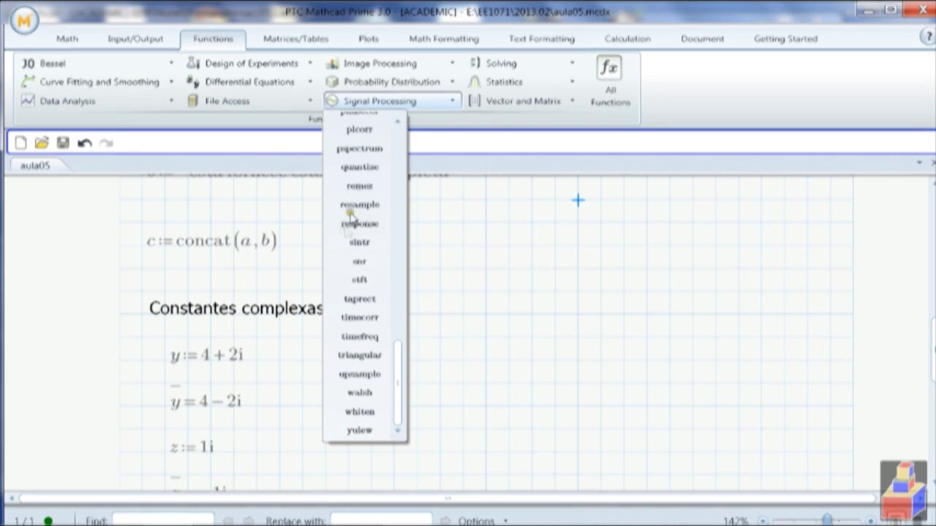
{"action": "left_click_drag", "start_coordinate": [397, 386], "coordinate": [417, 175]}
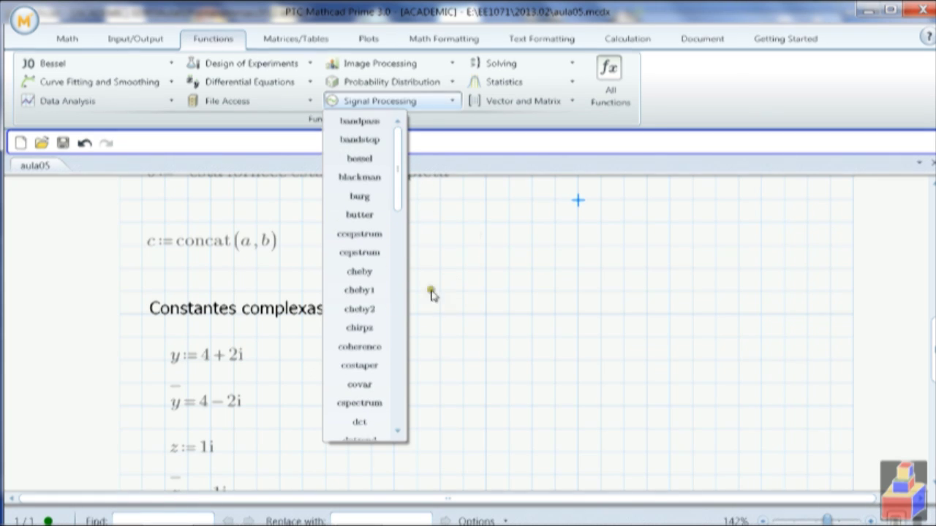
{"action": "left_click", "coordinate": [487, 242]}
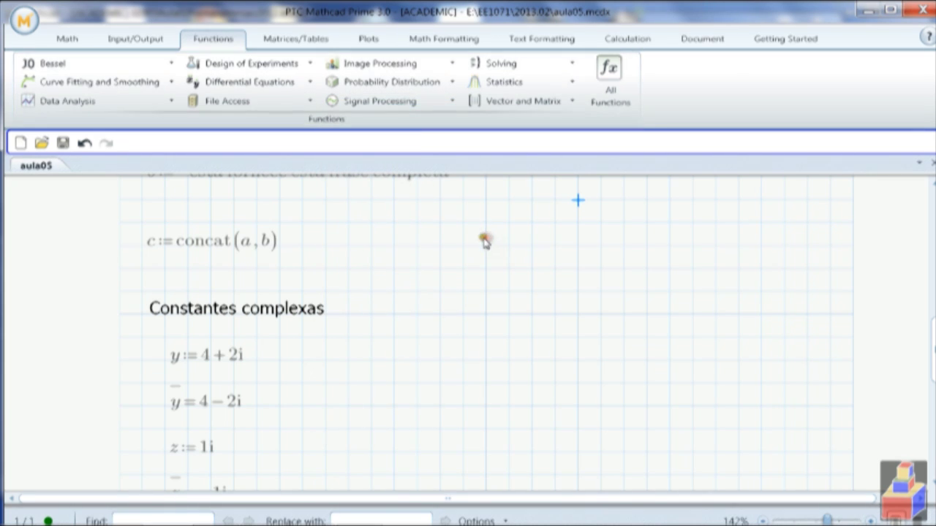
{"action": "left_click", "coordinate": [574, 102]}
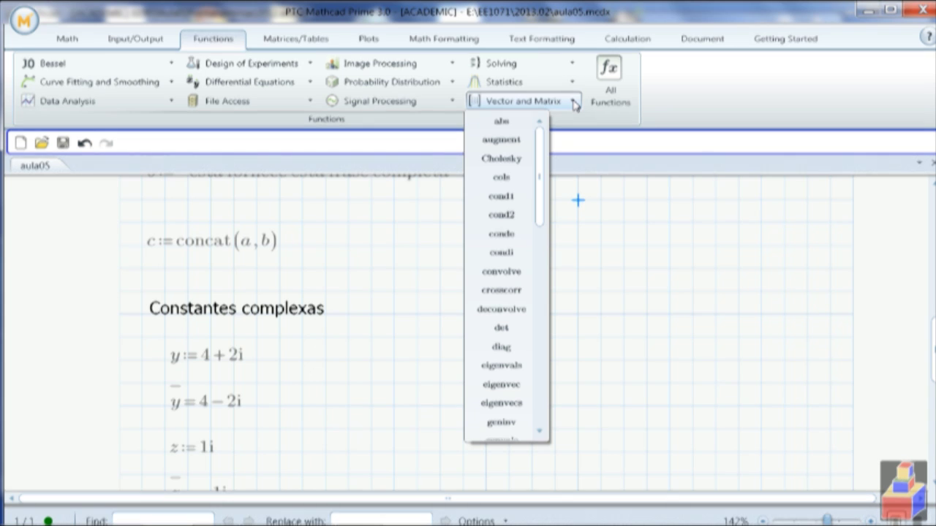
{"action": "left_click", "coordinate": [593, 392]}
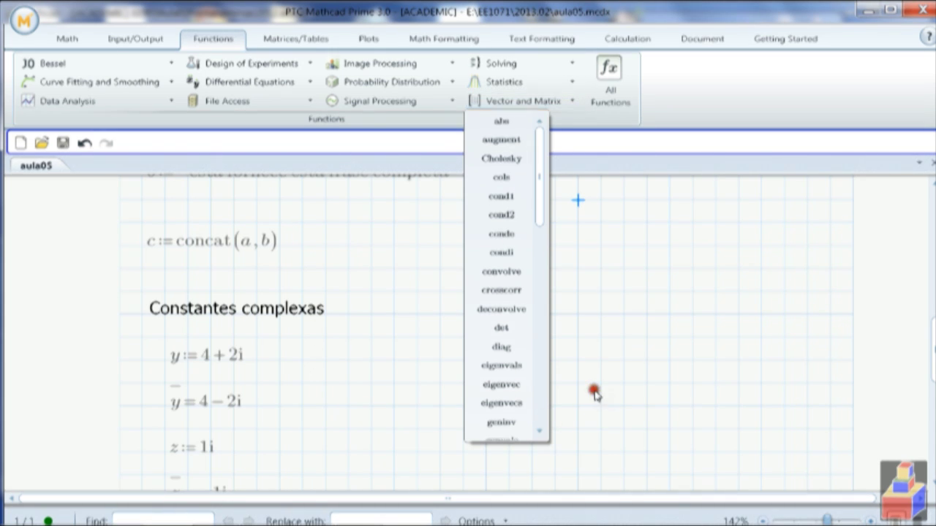
Show the complete function list at a wider width, examine the String category and the concat description, and close the list.
{"action": "left_click", "coordinate": [611, 101]}
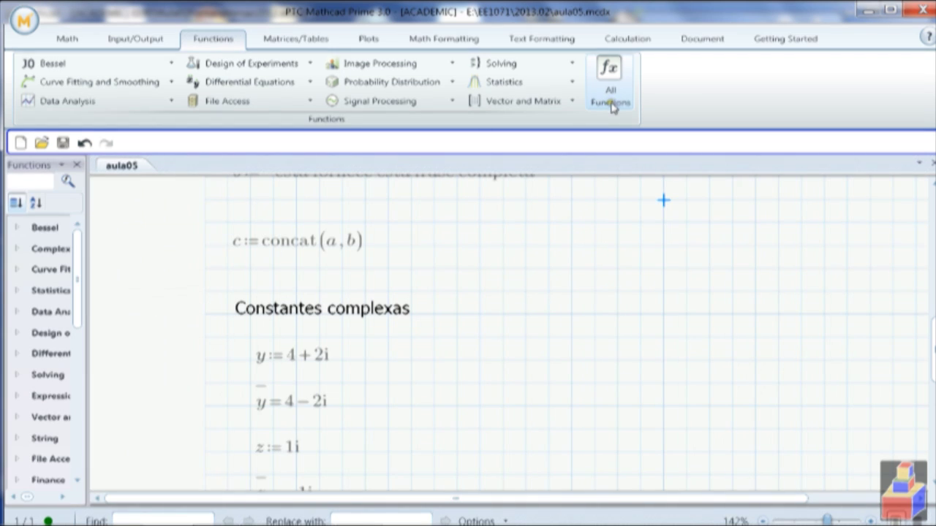
{"action": "left_click_drag", "start_coordinate": [86, 290], "coordinate": [271, 298]}
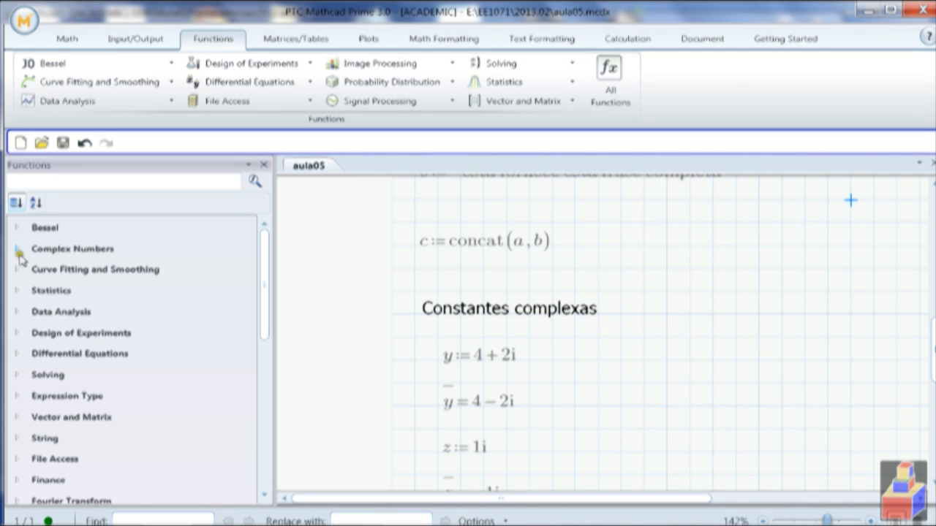
{"action": "left_click", "coordinate": [17, 438]}
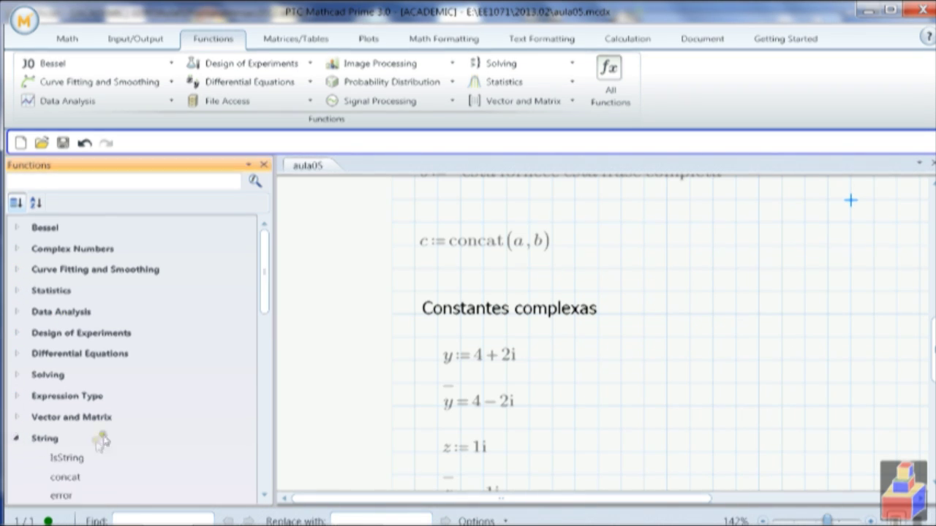
{"action": "left_click_drag", "start_coordinate": [264, 269], "coordinate": [288, 334]}
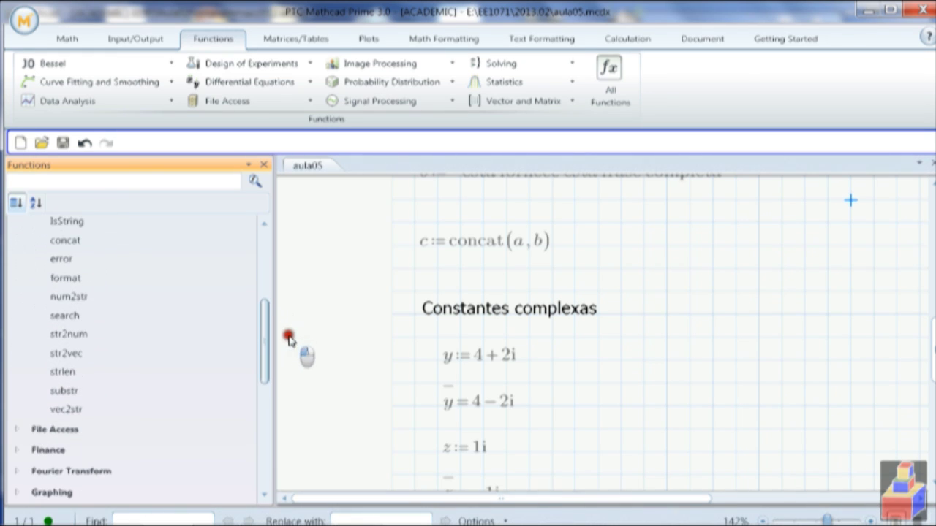
{"action": "mouse_move", "coordinate": [62, 242]}
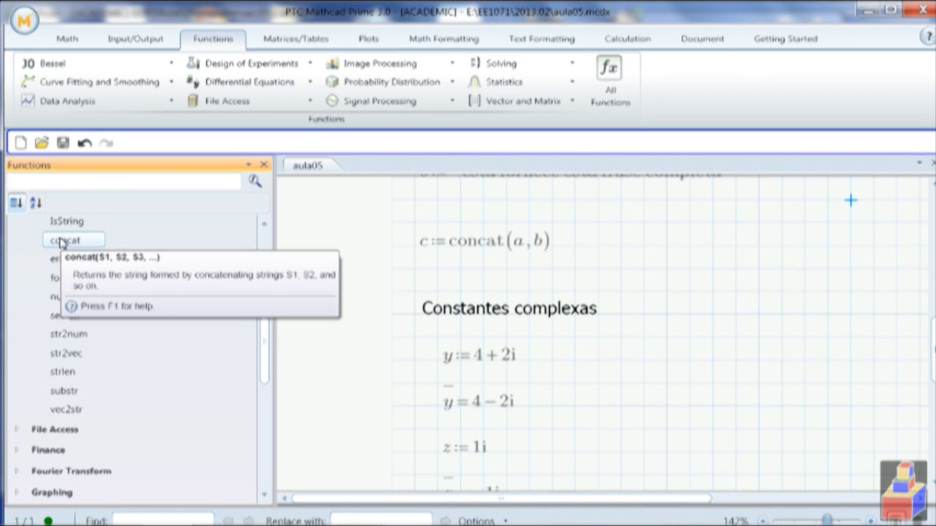
{"action": "mouse_move", "coordinate": [62, 262]}
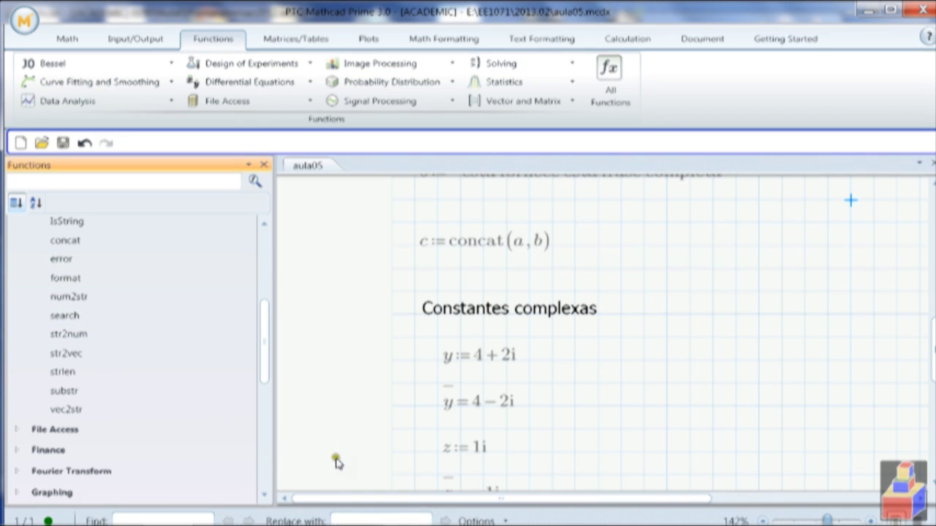
{"action": "left_click", "coordinate": [262, 166]}
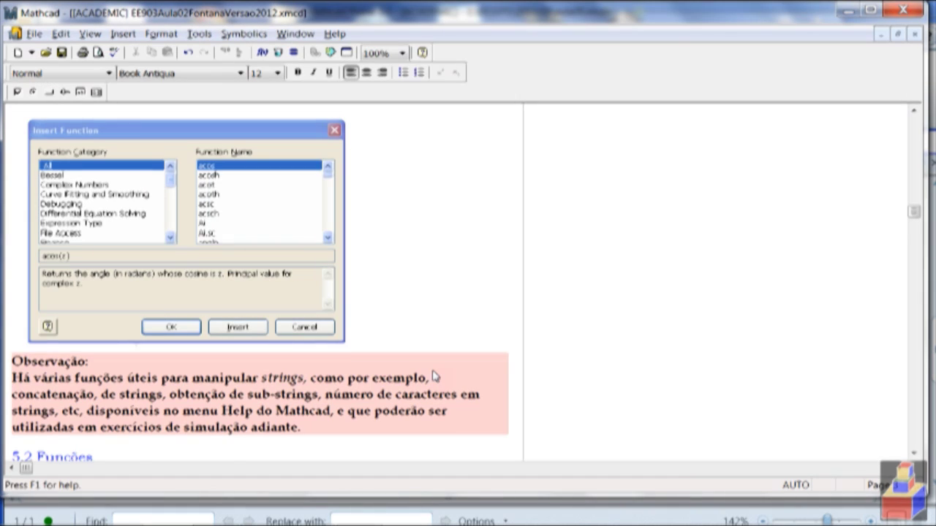
Check Exemplo 10 in the lesson worksheet, return to Mathcad Prime, and add a "Definindo funções" text box below the conjugate of z.
{"action": "scroll", "coordinate": [432, 376], "scroll_direction": "down", "scroll_amount": 5}
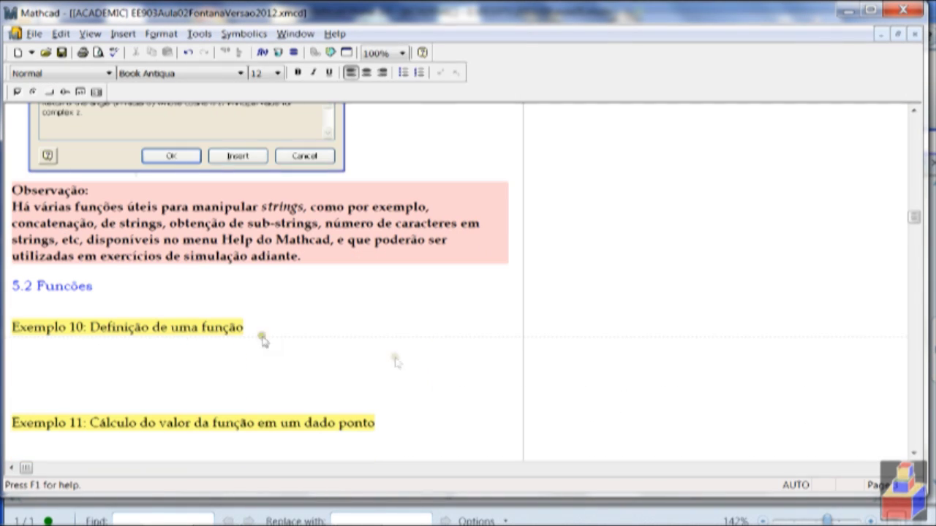
{"action": "key", "text": "alt+Tab"}
{"action": "scroll", "coordinate": [263, 360], "scroll_direction": "down", "scroll_amount": 5}
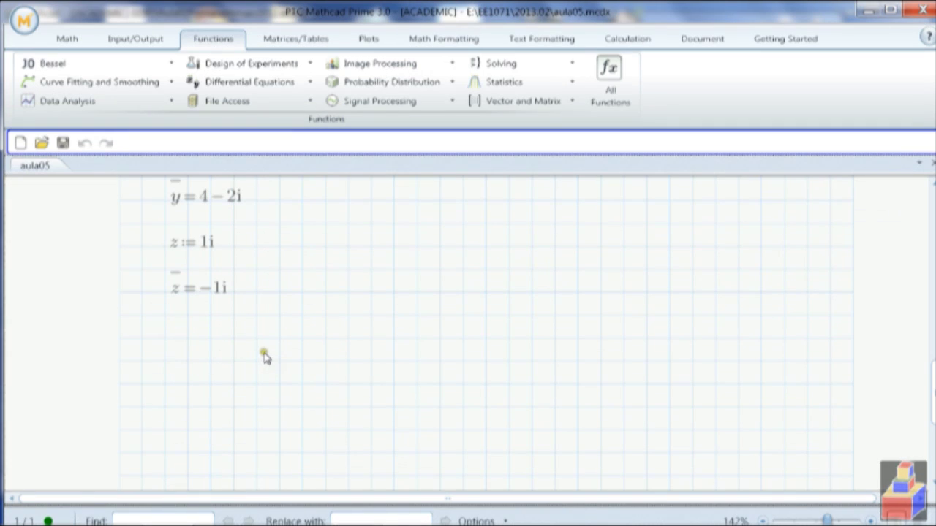
{"action": "left_click", "coordinate": [164, 339]}
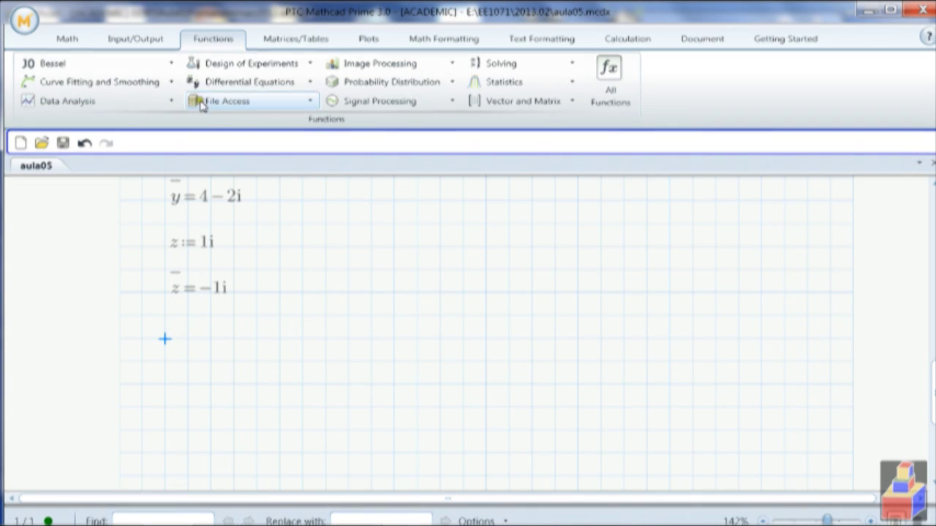
{"action": "left_click", "coordinate": [81, 39]}
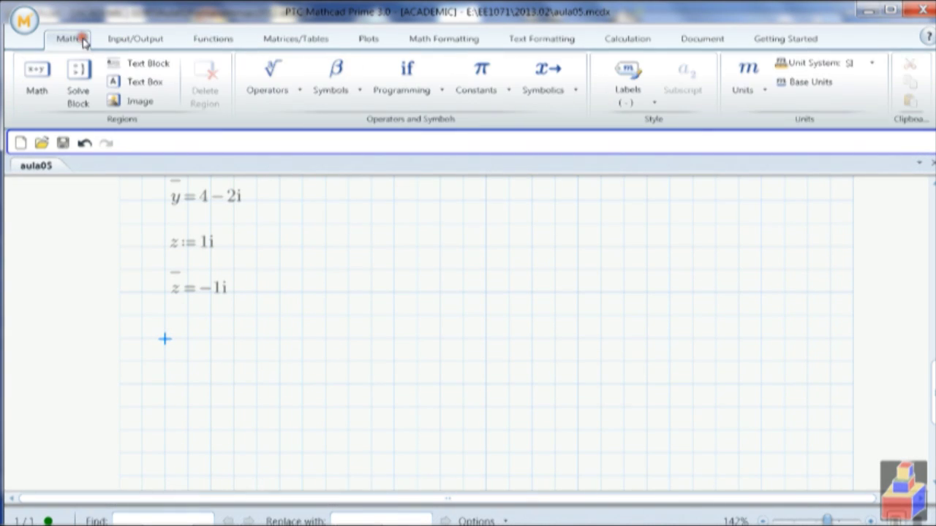
{"action": "left_click", "coordinate": [136, 82]}
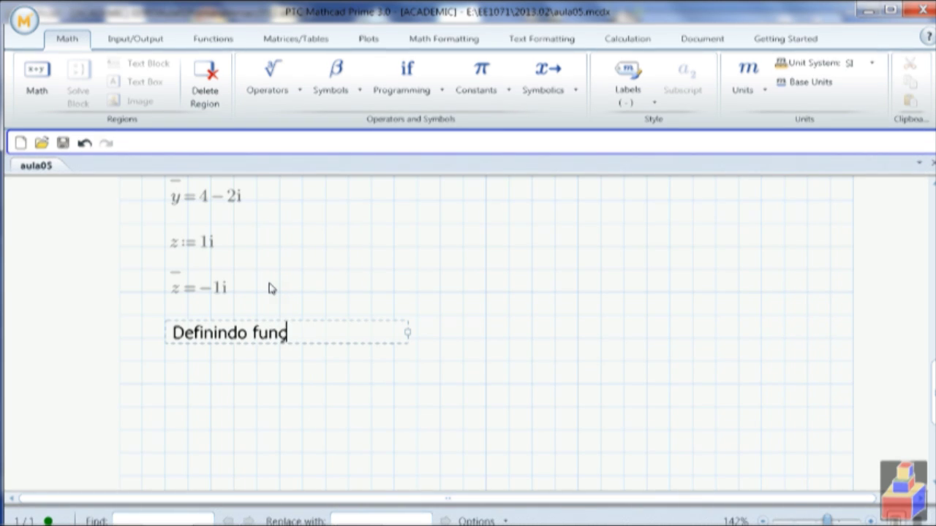
Define the function f(x) := x^2 + 1 below the "Definindo funções" heading.
{"action": "left_click", "coordinate": [176, 387]}
{"action": "type", "text": "g"}
{"action": "key", "text": "BackSpace"}
{"action": "type", "text": "f("}
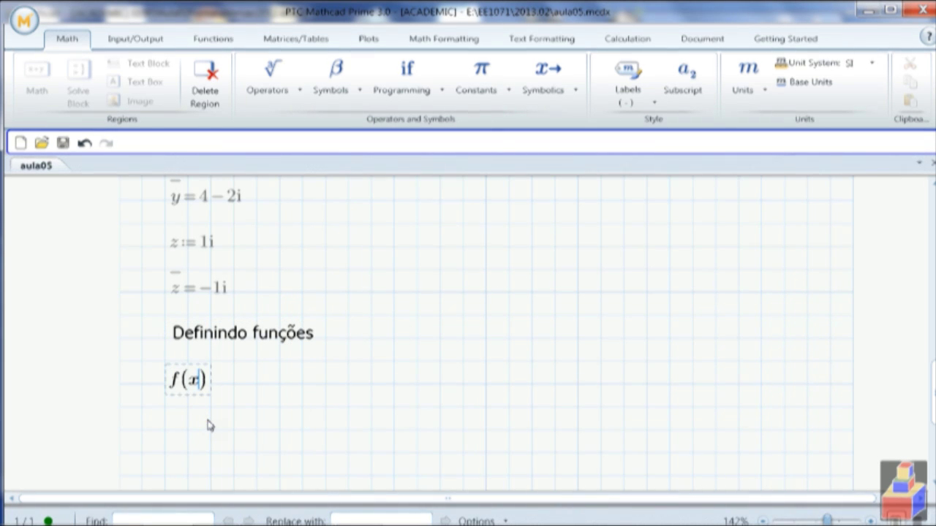
{"action": "type", "text": "x):="}
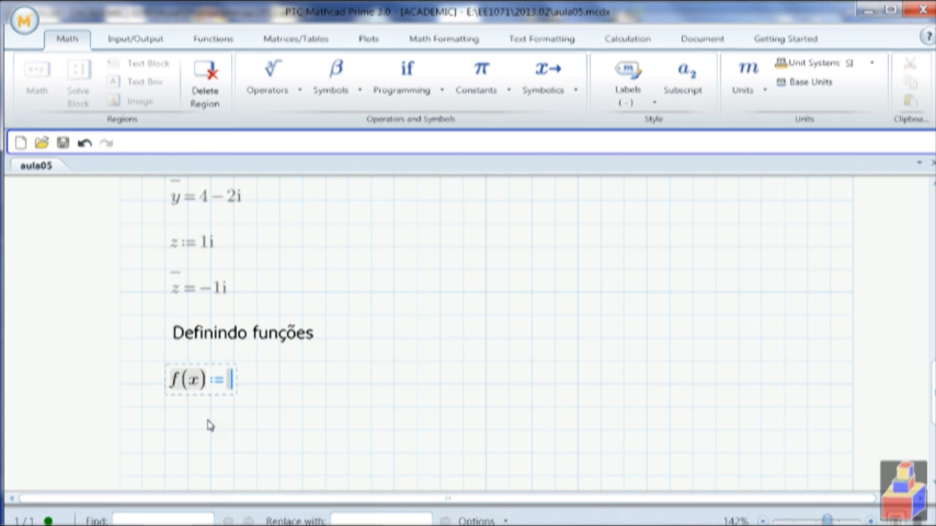
{"action": "type", "text": "x^2+1"}
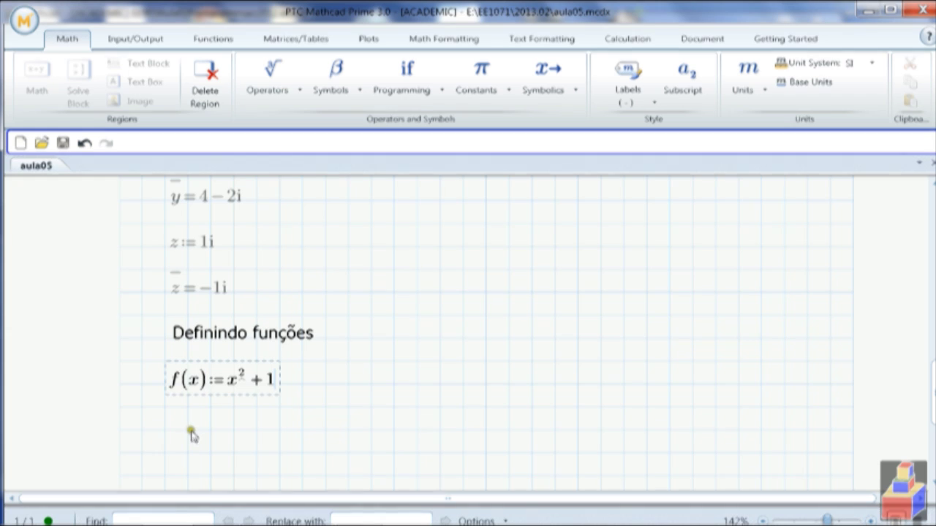
Define the two-variable function g(x,y) := x^2 + y^2 below f(x).
{"action": "left_click", "coordinate": [188, 431]}
{"action": "type", "text": "g(x,y):="}
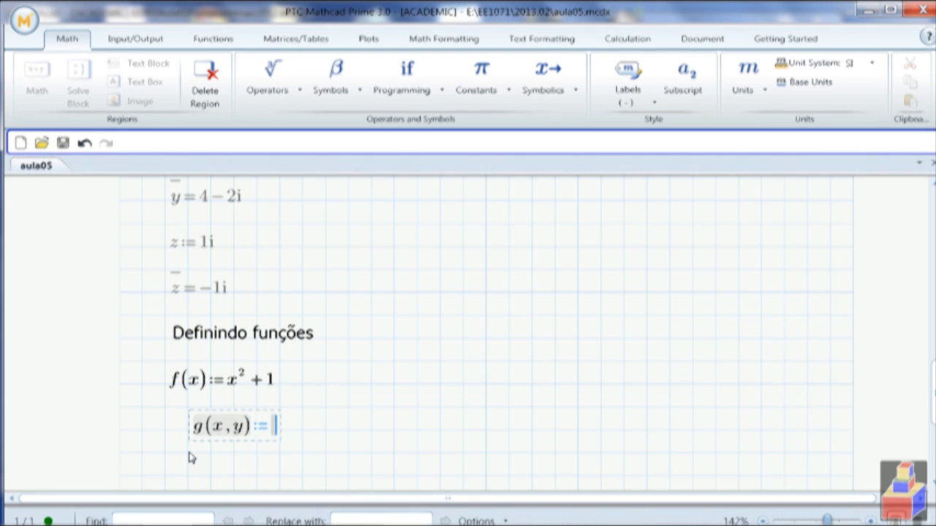
{"action": "type", "text": "x^2+y^2"}
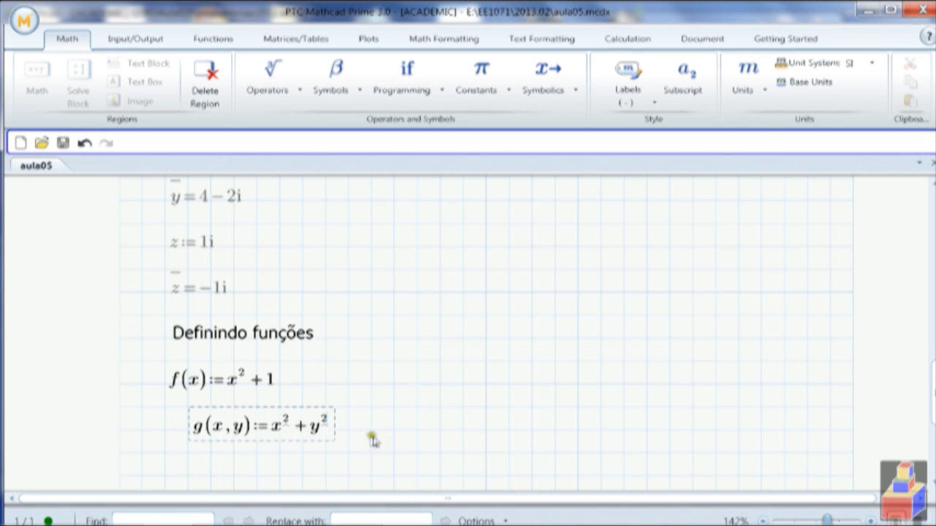
Evaluate g(1,3) below the definition of g(x,y).
{"action": "scroll", "coordinate": [351, 431], "scroll_direction": "down", "scroll_amount": 3}
{"action": "left_click", "coordinate": [207, 314]}
{"action": "type", "text": "g(1,3"}
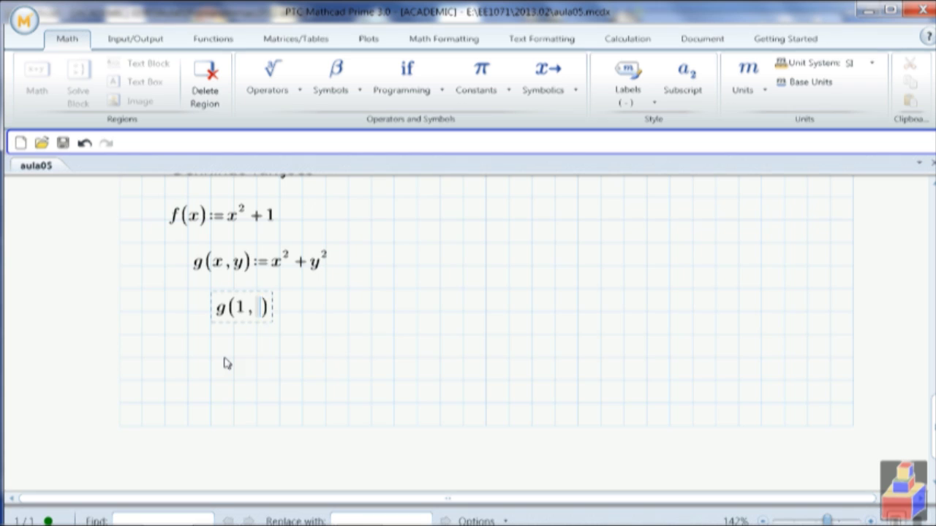
{"action": "type", "text": ")=10"}
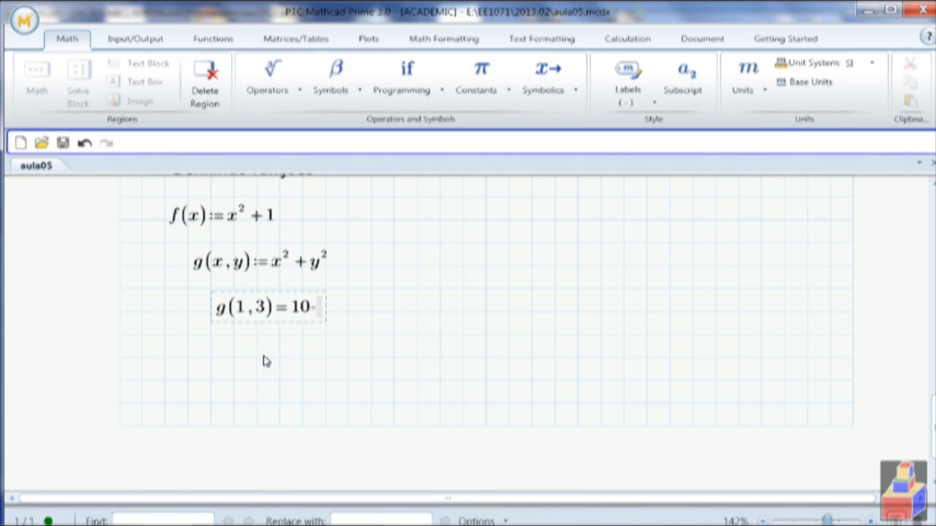
Switch the worksheet to Draft view and place the insertion point in the area beyond the page's right margin.
{"action": "scroll", "coordinate": [265, 361], "scroll_direction": "down", "scroll_amount": 3}
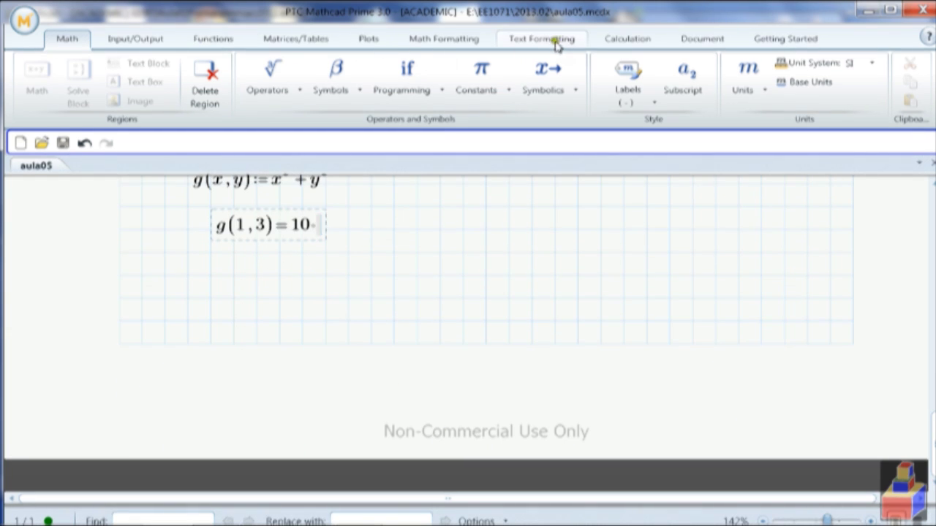
{"action": "left_click", "coordinate": [706, 39]}
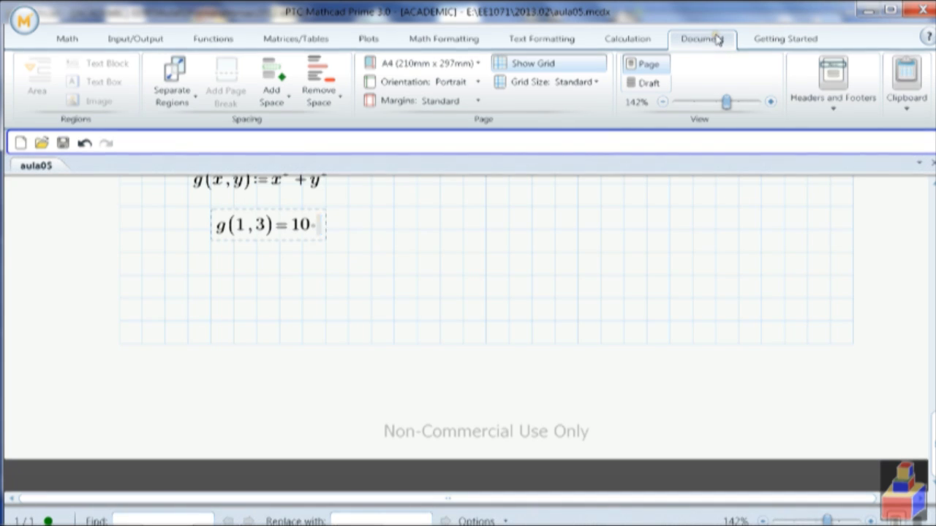
{"action": "left_click", "coordinate": [646, 84]}
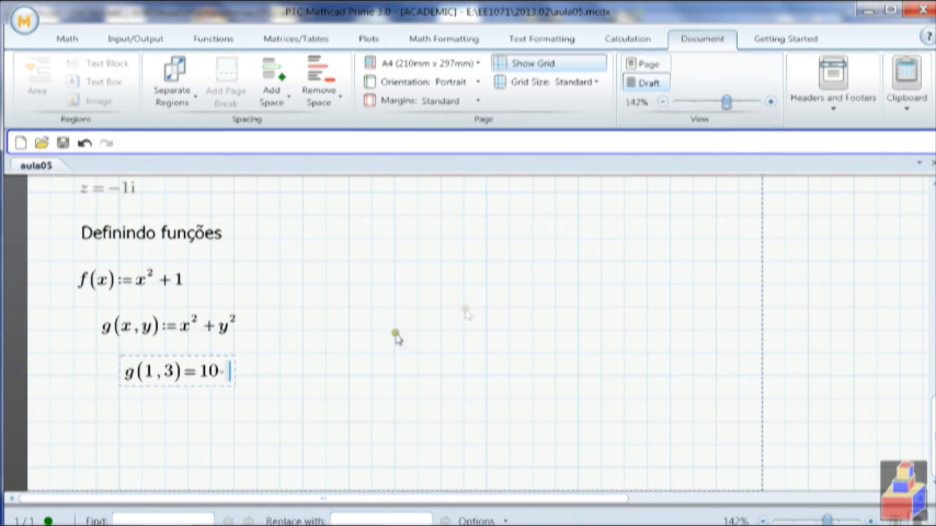
{"action": "left_click", "coordinate": [311, 364]}
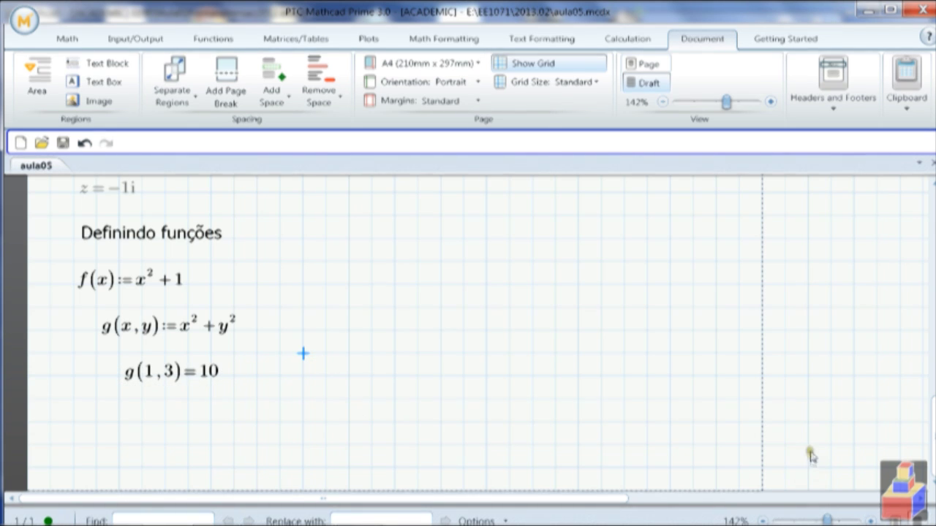
{"action": "mouse_move", "coordinate": [622, 502]}
{"action": "left_mouse_down"}
{"action": "mouse_move", "coordinate": [923, 503]}
{"action": "mouse_move", "coordinate": [638, 502]}
{"action": "left_mouse_up"}
{"action": "left_click", "coordinate": [928, 458]}
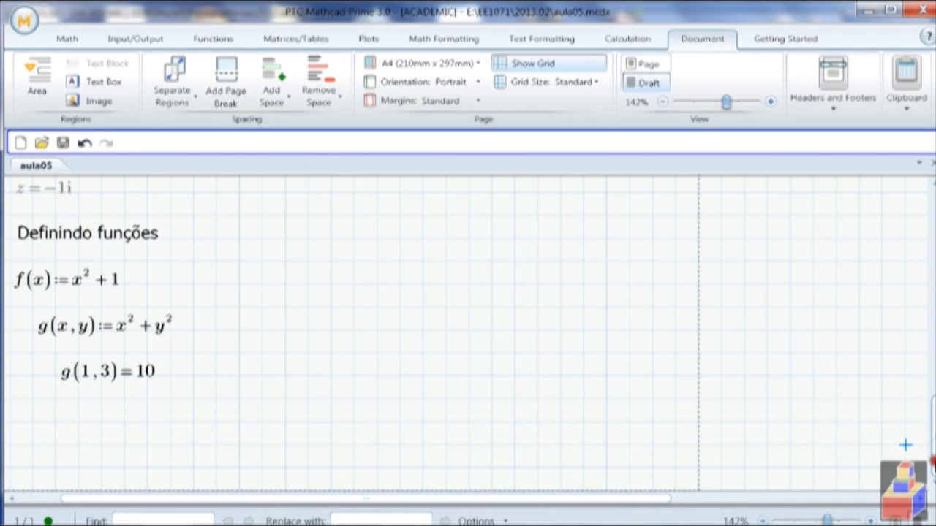
Move the insertion point from below g(1,3) down through blank lines onto the second page.
{"action": "left_click", "coordinate": [225, 437]}
{"action": "key", "text": "Return"}
{"action": "key", "text": "Return"}
{"action": "key", "text": "Return"}
{"action": "key", "text": "Return"}
{"action": "key", "text": "Return"}
{"action": "key", "text": "Return"}
{"action": "key", "text": "Return"}
{"action": "key", "text": "Return"}
{"action": "key", "text": "Return"}
{"action": "key", "text": "Return"}
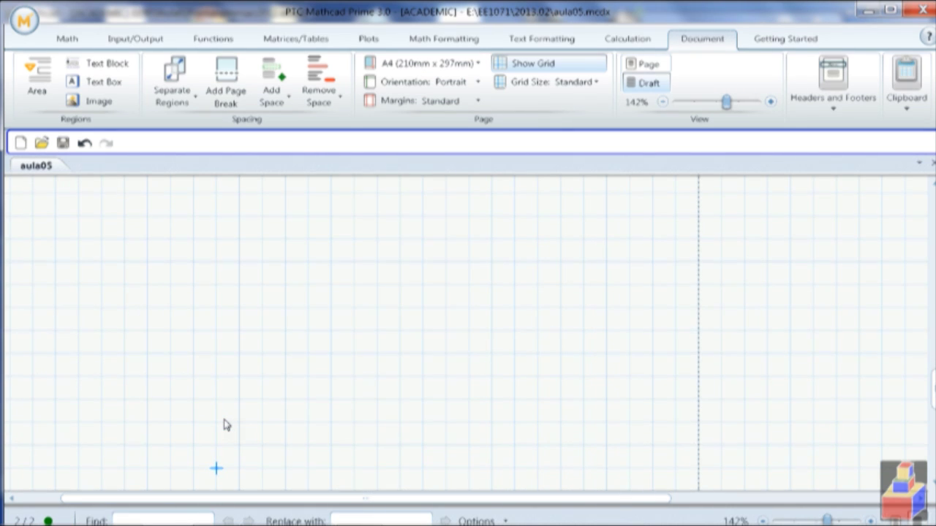
Return the worksheet to Page view and examine the break between the first and second pages.
{"action": "left_click", "coordinate": [656, 64]}
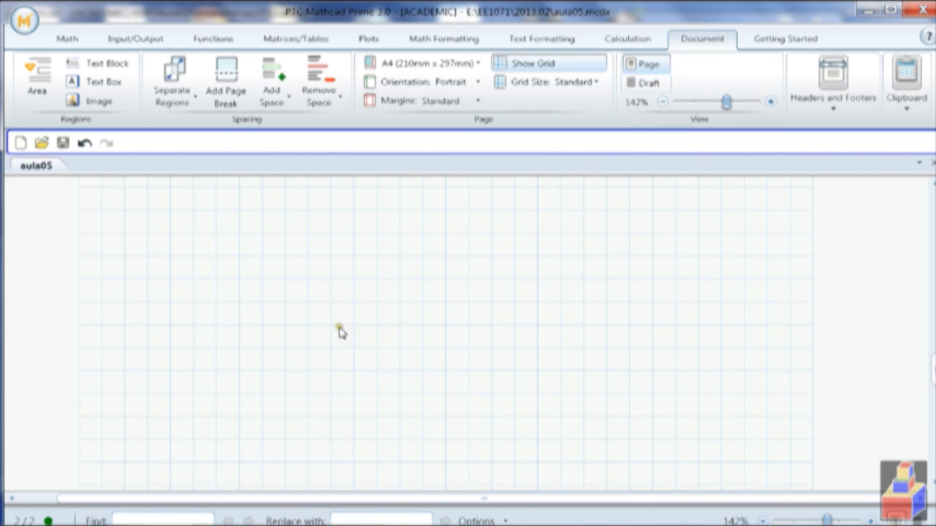
{"action": "scroll", "coordinate": [339, 333], "scroll_direction": "up", "scroll_amount": 3}
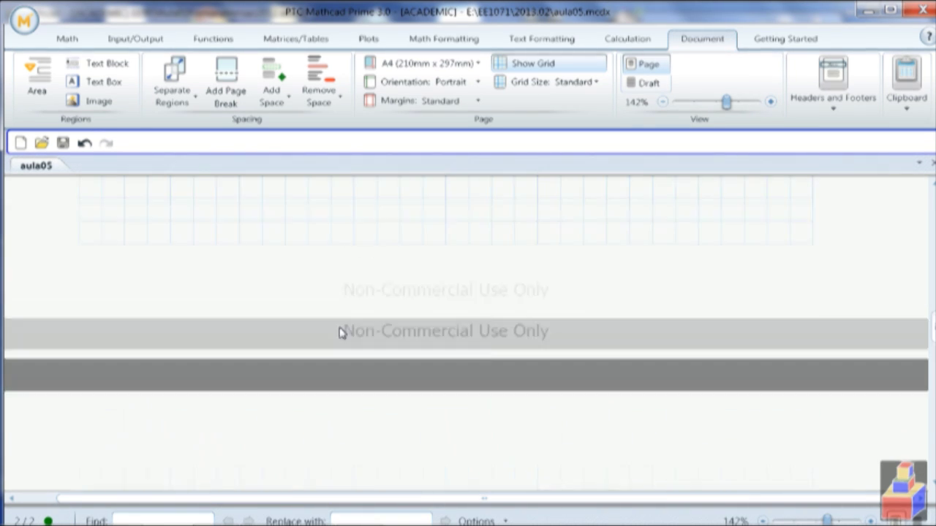
{"action": "left_click", "coordinate": [204, 279]}
{"action": "scroll", "coordinate": [204, 281], "scroll_direction": "up", "scroll_amount": 1}
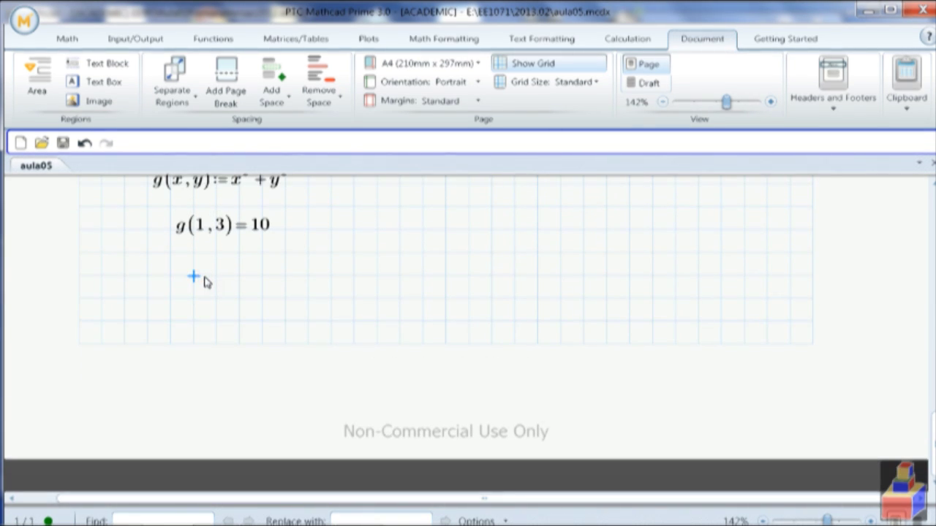
{"action": "scroll", "coordinate": [205, 282], "scroll_direction": "down", "scroll_amount": 4}
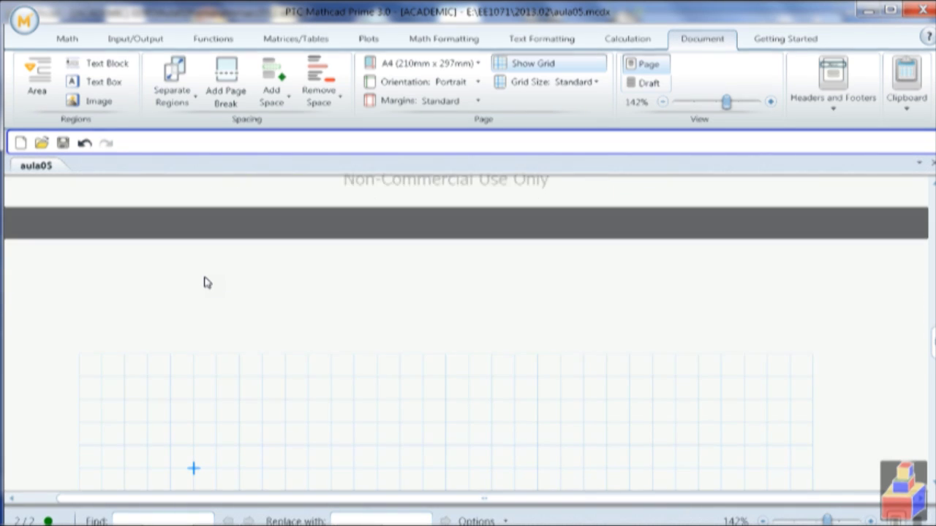
{"action": "scroll", "coordinate": [206, 282], "scroll_direction": "up", "scroll_amount": 4}
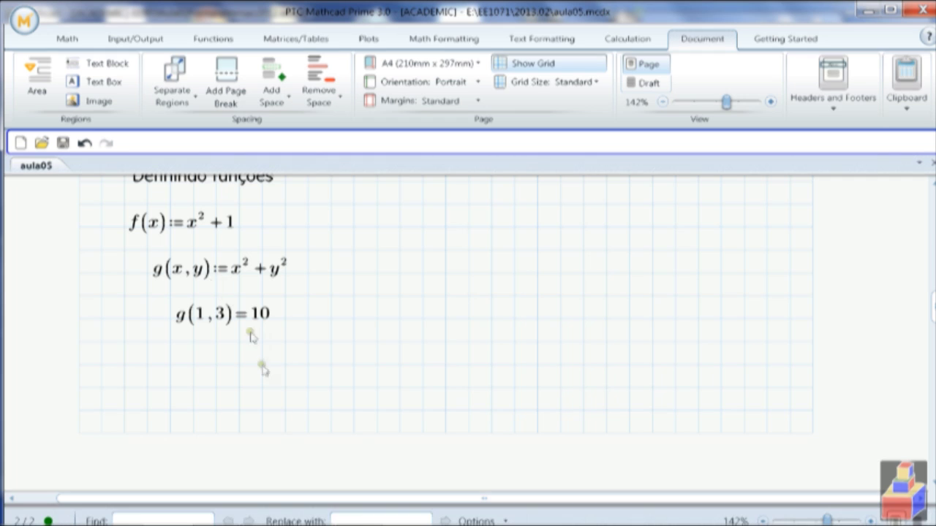
Switch to the Mathcad lesson worksheet and review Exemplo 10 through section 5.3 Lista de Funções, including the note on dummy variables.
{"action": "mouse_move", "coordinate": [263, 510]}
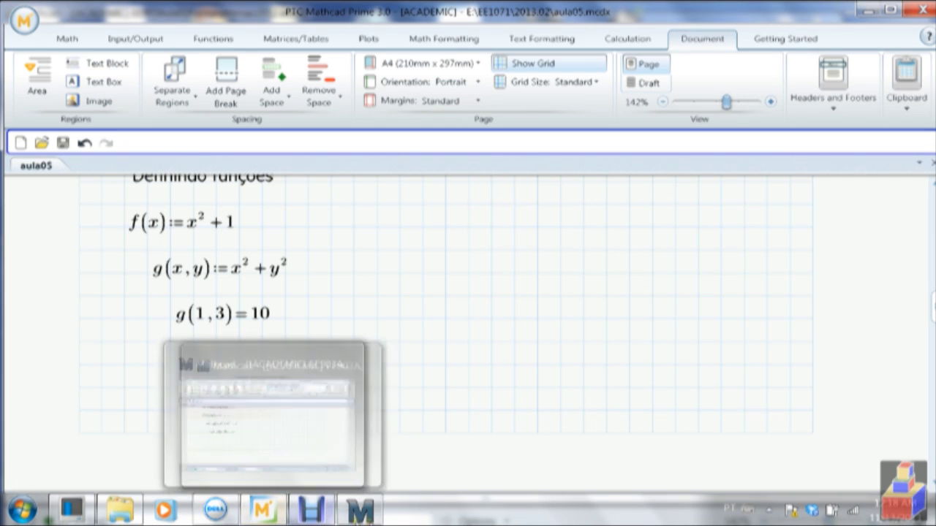
{"action": "left_click", "coordinate": [409, 394]}
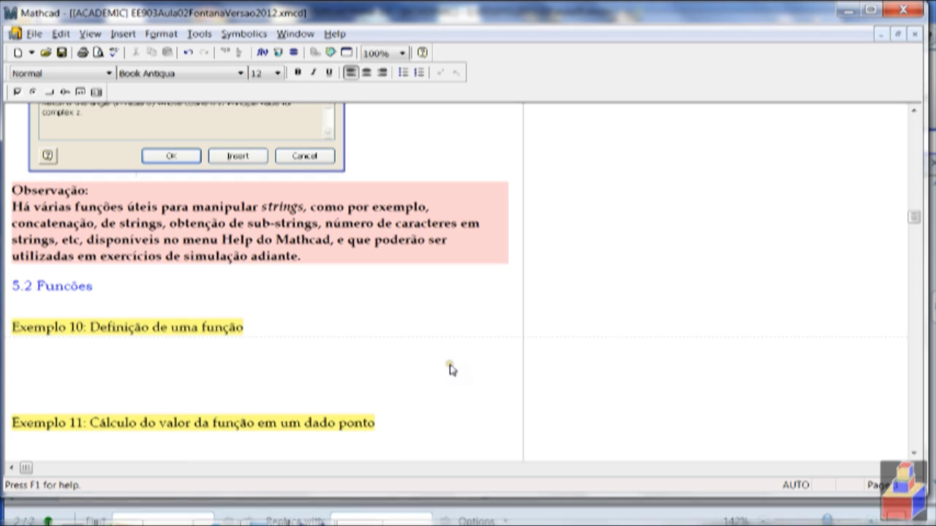
{"action": "scroll", "coordinate": [450, 369], "scroll_direction": "down", "scroll_amount": 2}
{"action": "scroll", "coordinate": [447, 376], "scroll_direction": "down", "scroll_amount": 5}
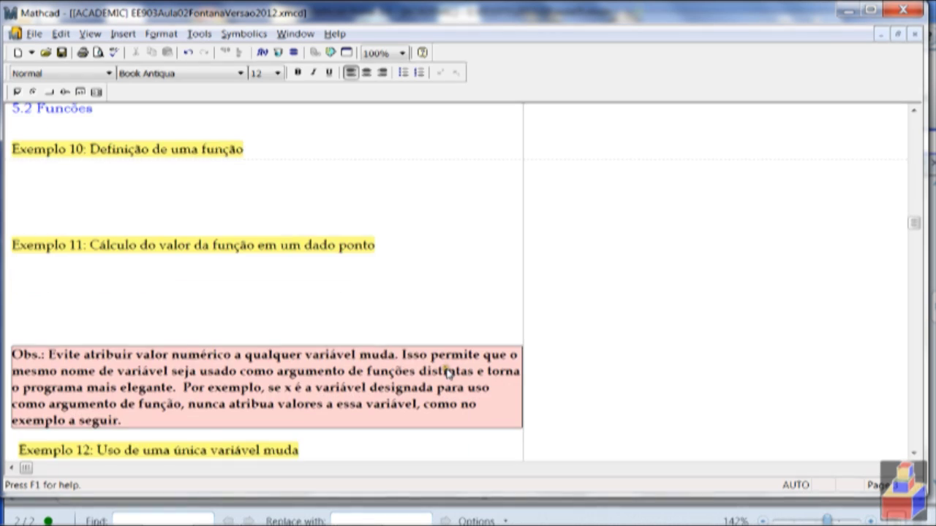
{"action": "scroll", "coordinate": [449, 373], "scroll_direction": "down", "scroll_amount": 1}
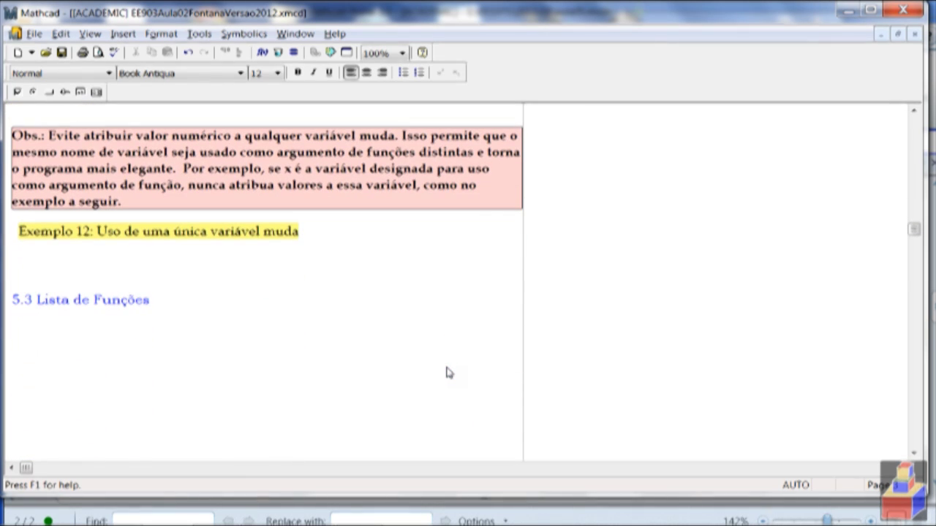
{"action": "scroll", "coordinate": [447, 373], "scroll_direction": "down", "scroll_amount": 1}
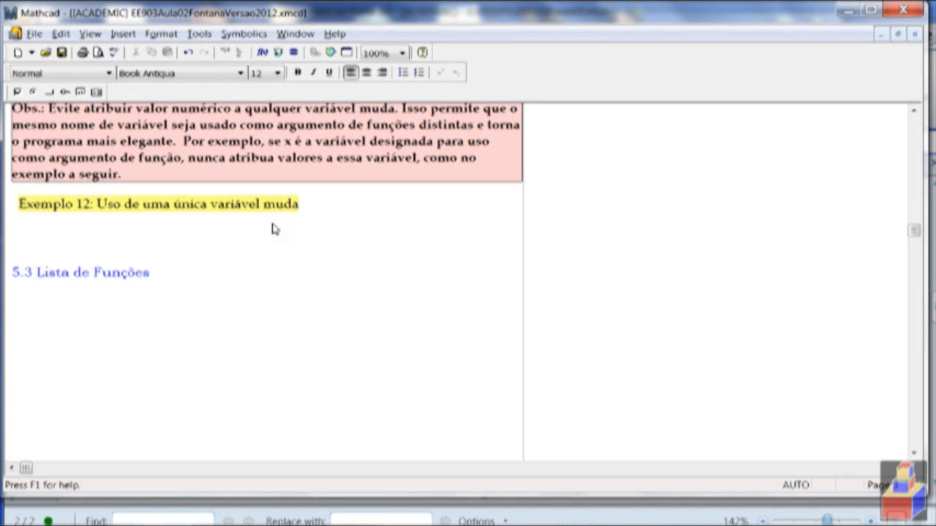
{"action": "scroll", "coordinate": [272, 229], "scroll_direction": "down", "scroll_amount": 3}
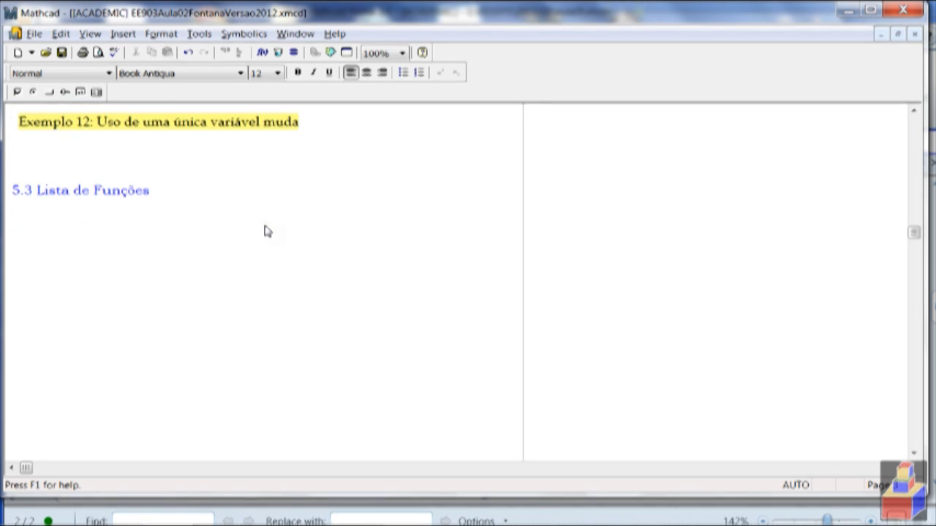
Return to Mathcad Prime and review the worksheet from its second page back up to the title block.
{"action": "key", "text": "alt+Tab"}
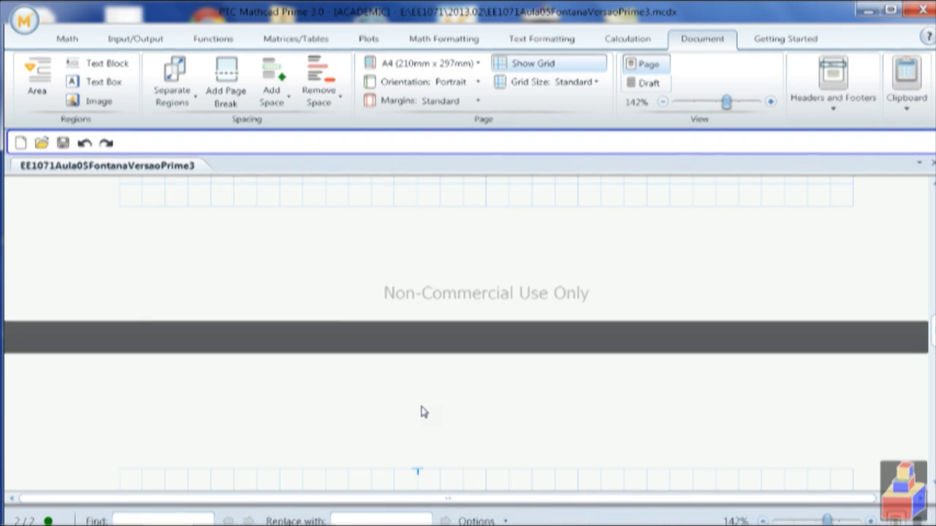
{"action": "scroll", "coordinate": [421, 406], "scroll_direction": "up", "scroll_amount": 5}
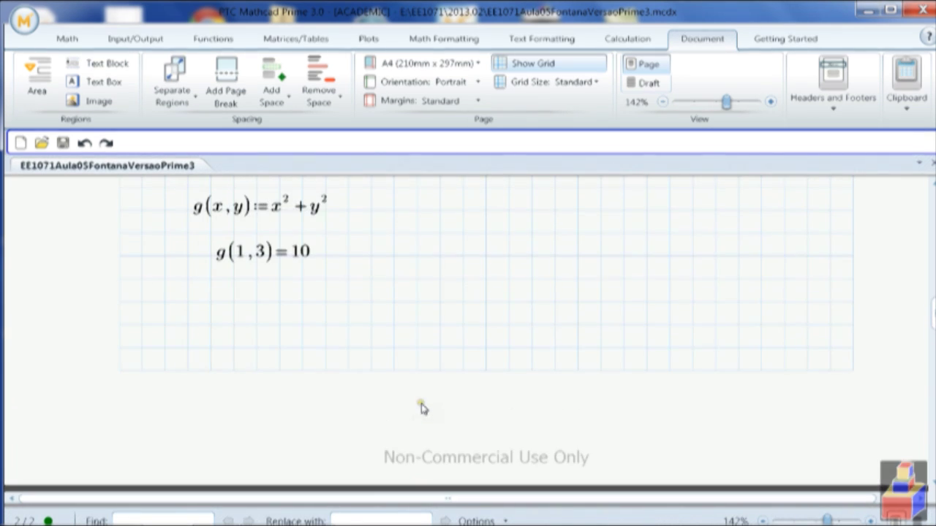
{"action": "scroll", "coordinate": [421, 404], "scroll_direction": "down", "scroll_amount": 5}
{"action": "scroll", "coordinate": [424, 410], "scroll_direction": "down", "scroll_amount": 3}
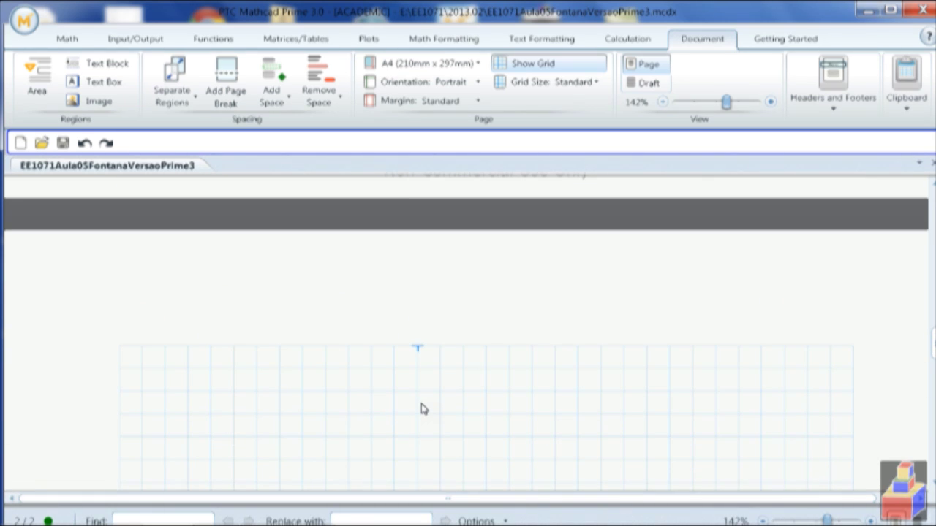
{"action": "left_click", "coordinate": [395, 411]}
{"action": "scroll", "coordinate": [396, 413], "scroll_direction": "down", "scroll_amount": 2}
{"action": "scroll", "coordinate": [397, 411], "scroll_direction": "up", "scroll_amount": 6}
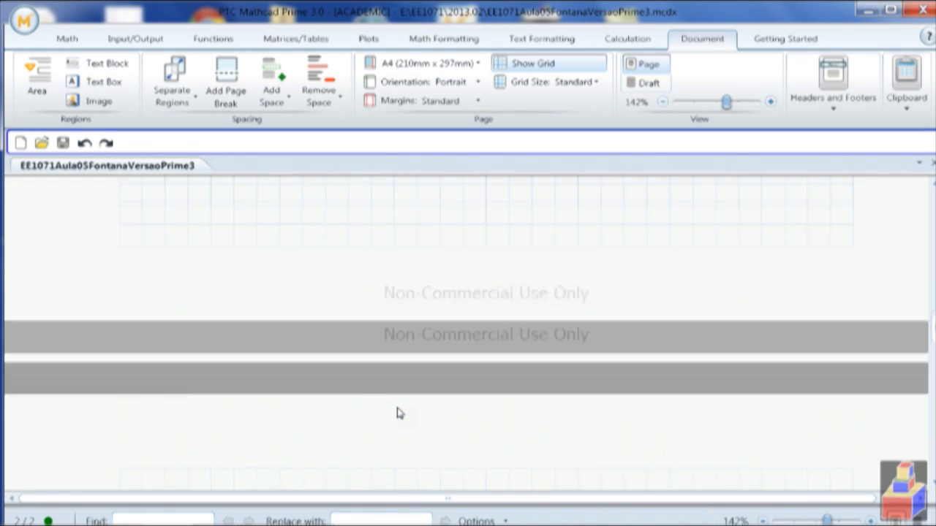
{"action": "scroll", "coordinate": [397, 412], "scroll_direction": "down", "scroll_amount": 4}
{"action": "scroll", "coordinate": [397, 412], "scroll_direction": "down", "scroll_amount": 1}
{"action": "scroll", "coordinate": [396, 409], "scroll_direction": "up", "scroll_amount": 12}
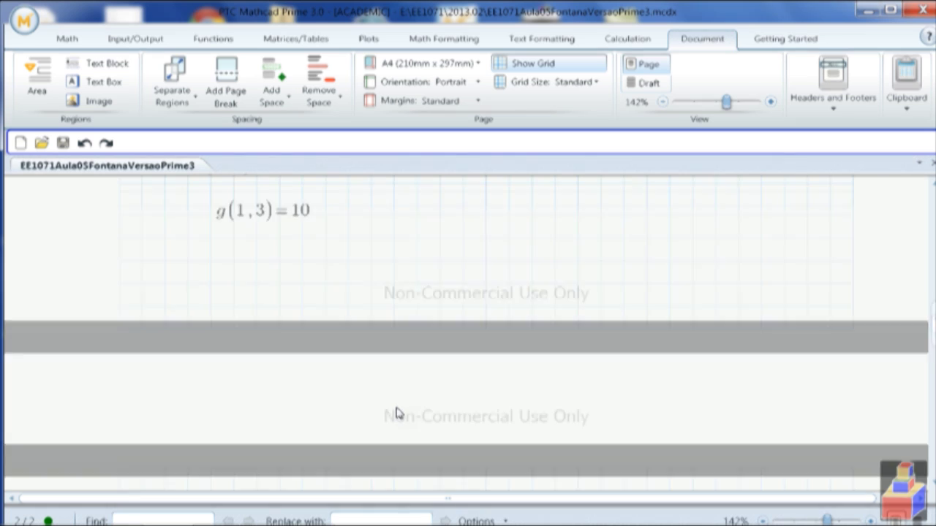
{"action": "scroll", "coordinate": [392, 405], "scroll_direction": "up", "scroll_amount": 10}
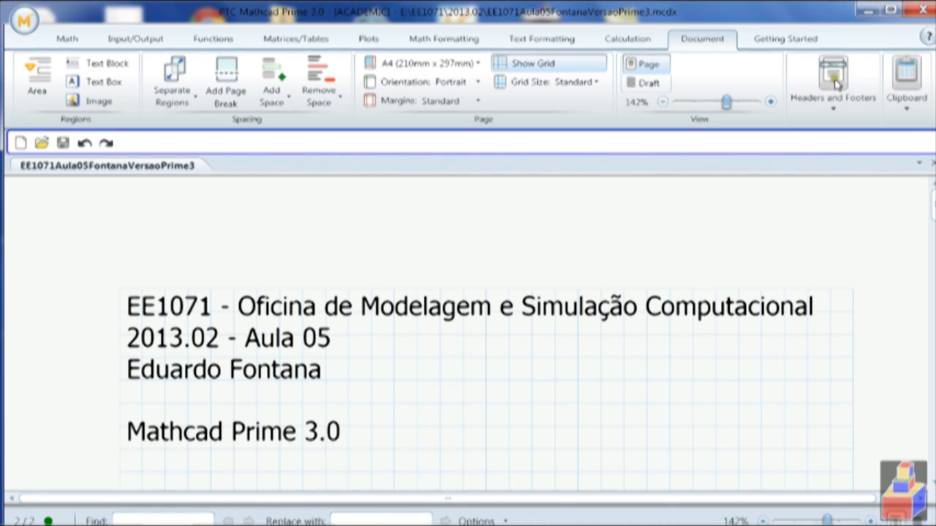
Open the page header for editing and place the insertion point in it above the title on the first page.
{"action": "left_click", "coordinate": [68, 39]}
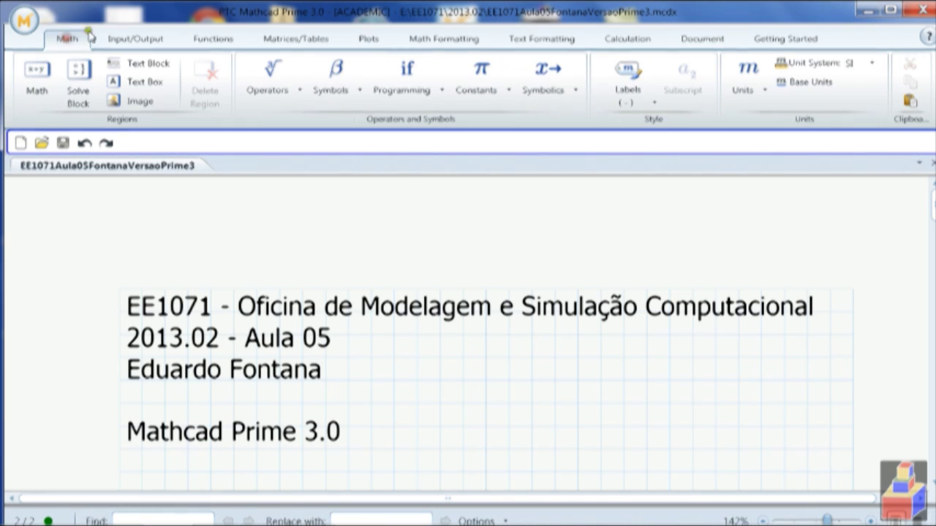
{"action": "left_click", "coordinate": [702, 39]}
{"action": "left_click", "coordinate": [841, 87]}
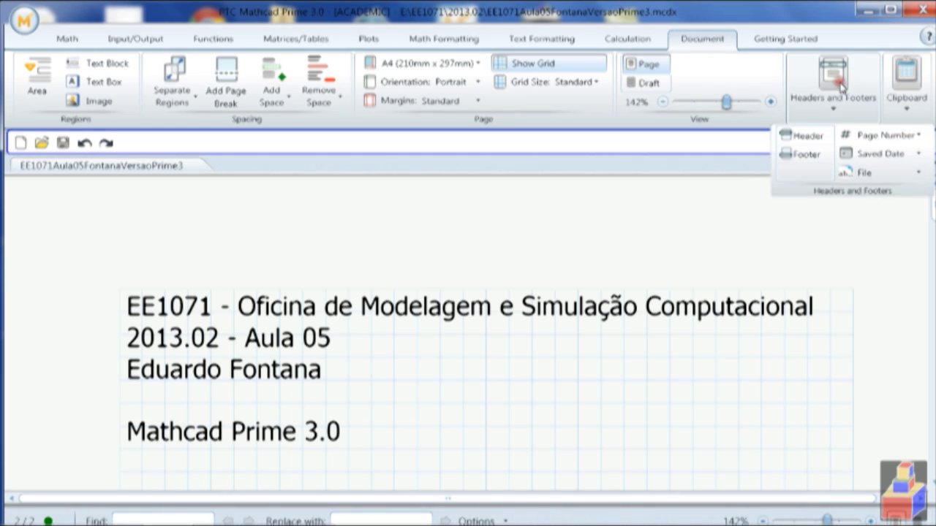
{"action": "left_click", "coordinate": [817, 139]}
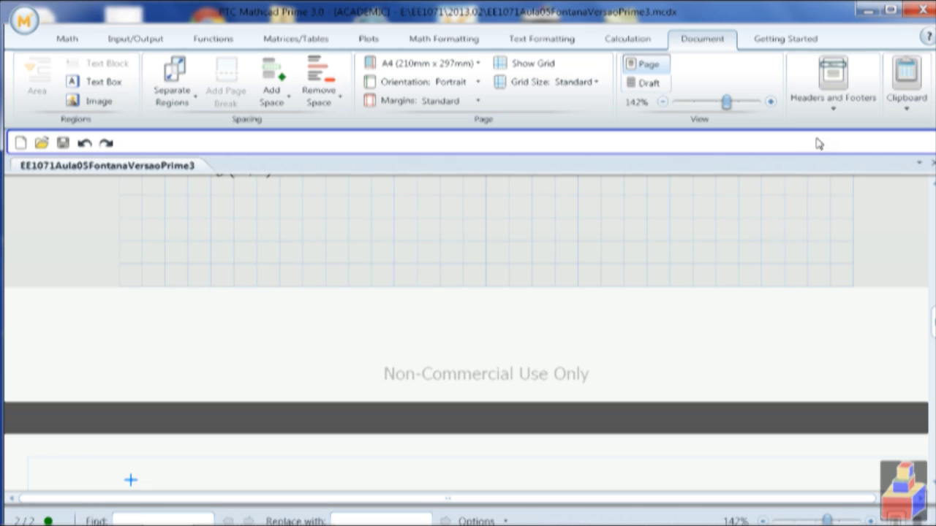
{"action": "left_click", "coordinate": [650, 297]}
{"action": "scroll", "coordinate": [653, 301], "scroll_direction": "up", "scroll_amount": 5}
{"action": "scroll", "coordinate": [651, 299], "scroll_direction": "up", "scroll_amount": 10}
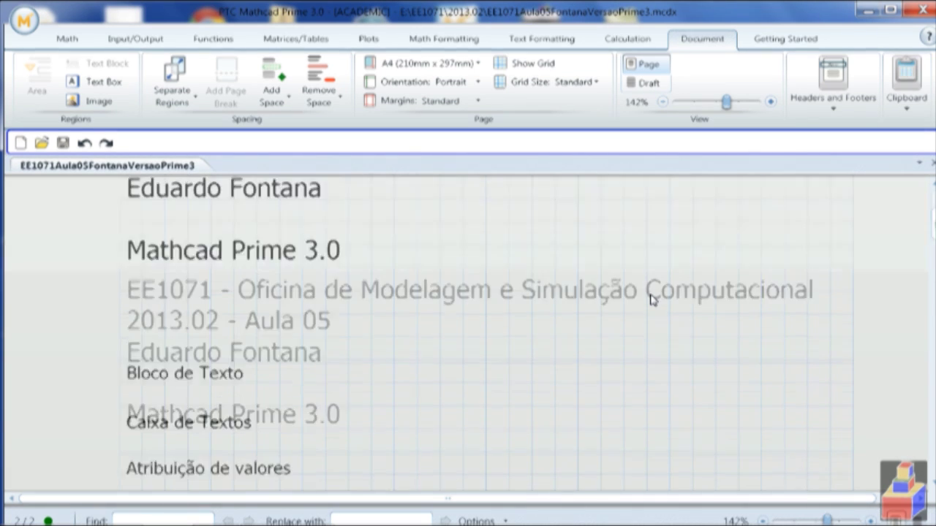
{"action": "left_click", "coordinate": [629, 424]}
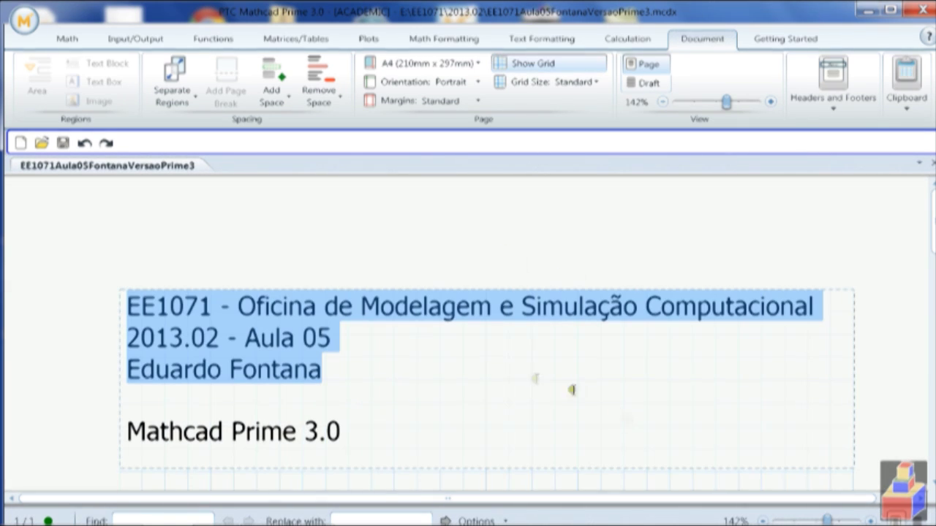
{"action": "left_click", "coordinate": [212, 214]}
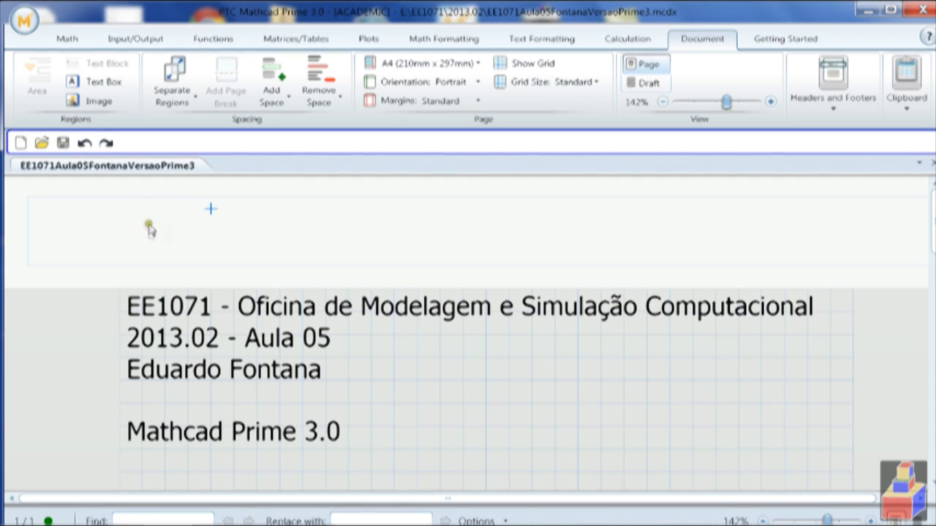
{"action": "left_click", "coordinate": [129, 209]}
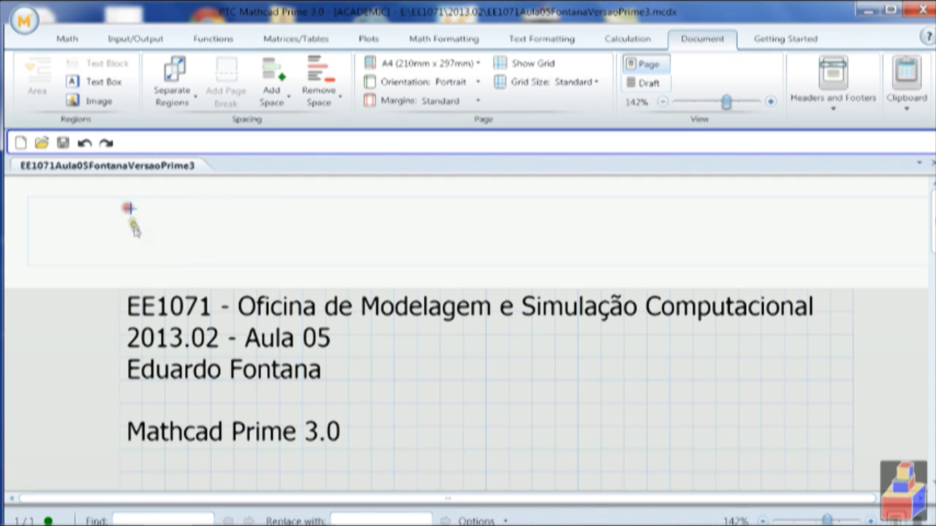
{"action": "type", "text": "adf"}
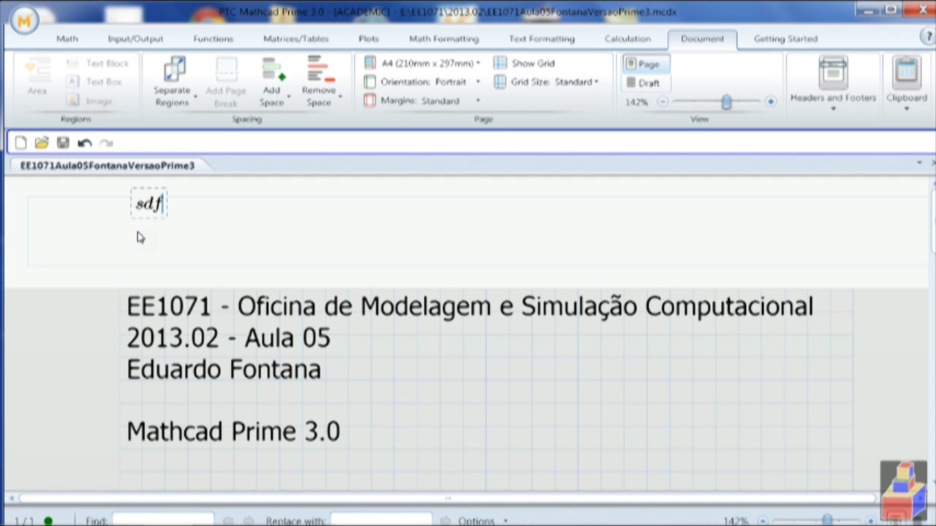
{"action": "key", "text": "BackSpace"}
{"action": "key", "text": "BackSpace"}
{"action": "left_click", "coordinate": [143, 233]}
{"action": "left_click", "coordinate": [132, 221]}
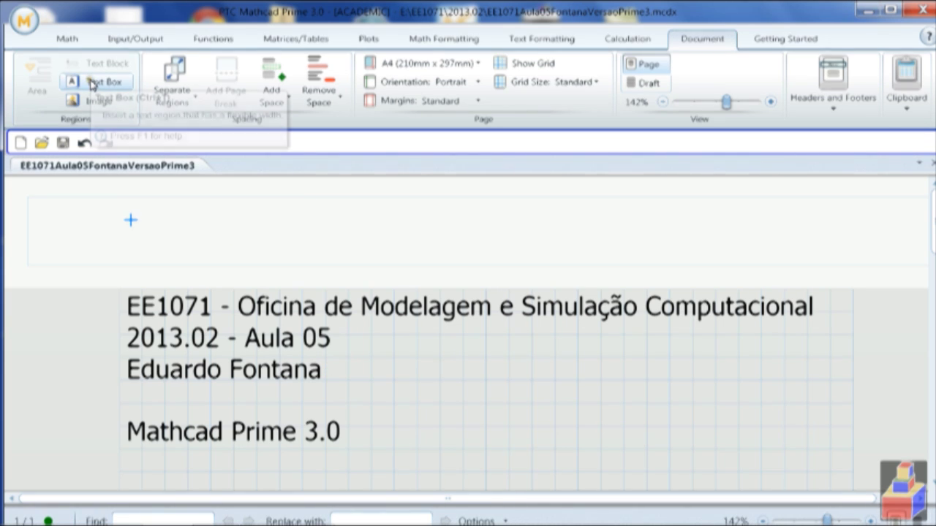
Copy the course title, lesson and author lines from the worksheet body into a new text box in the page header.
{"action": "left_click", "coordinate": [92, 83]}
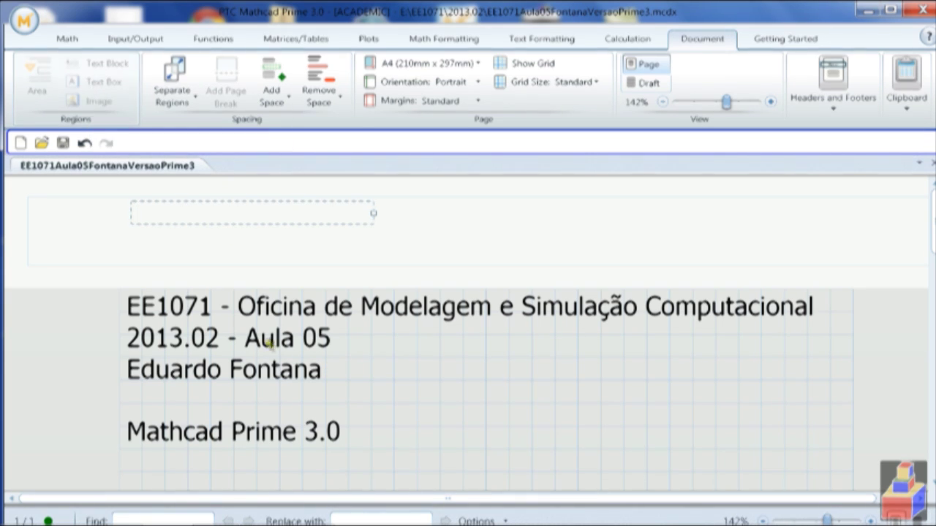
{"action": "left_click", "coordinate": [315, 370]}
{"action": "left_click", "coordinate": [318, 375]}
{"action": "left_click_drag", "start_coordinate": [322, 372], "coordinate": [104, 296]}
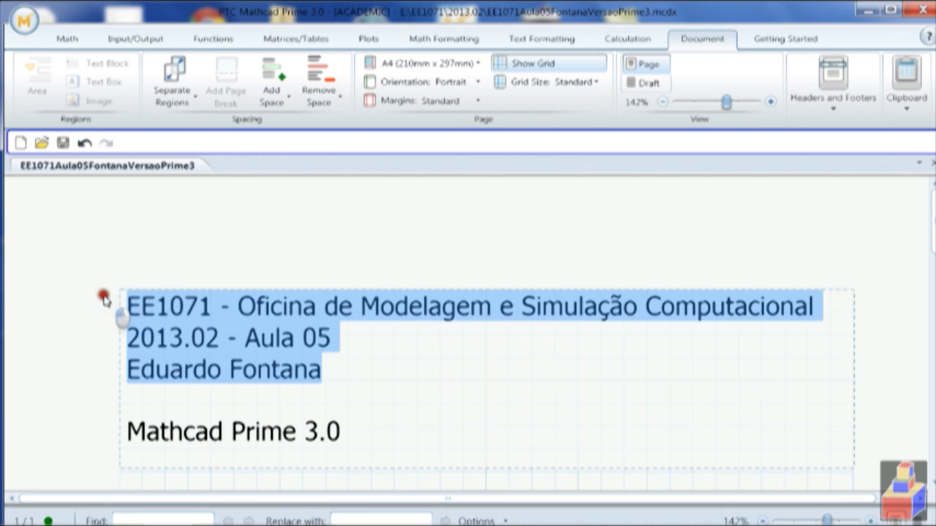
{"action": "left_click", "coordinate": [128, 223]}
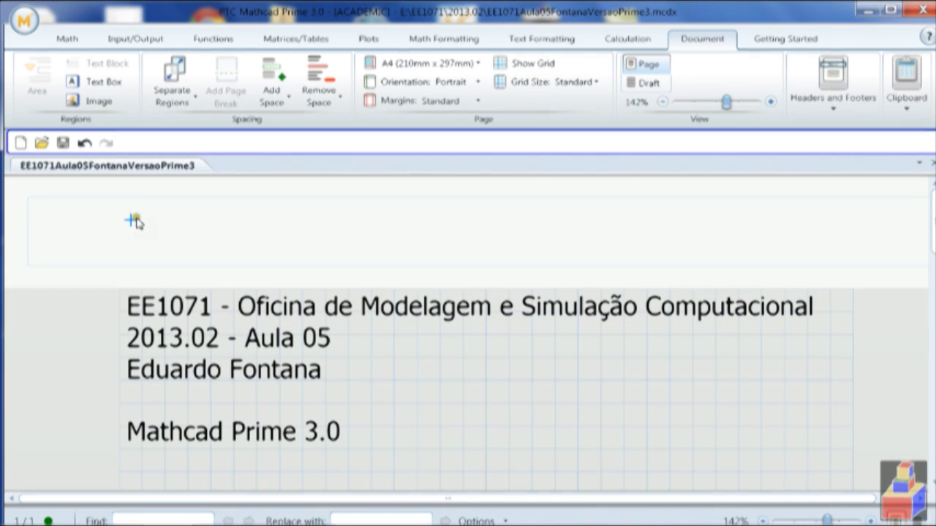
{"action": "left_click", "coordinate": [95, 83]}
{"action": "right_click", "coordinate": [143, 213]}
{"action": "left_click", "coordinate": [183, 266]}
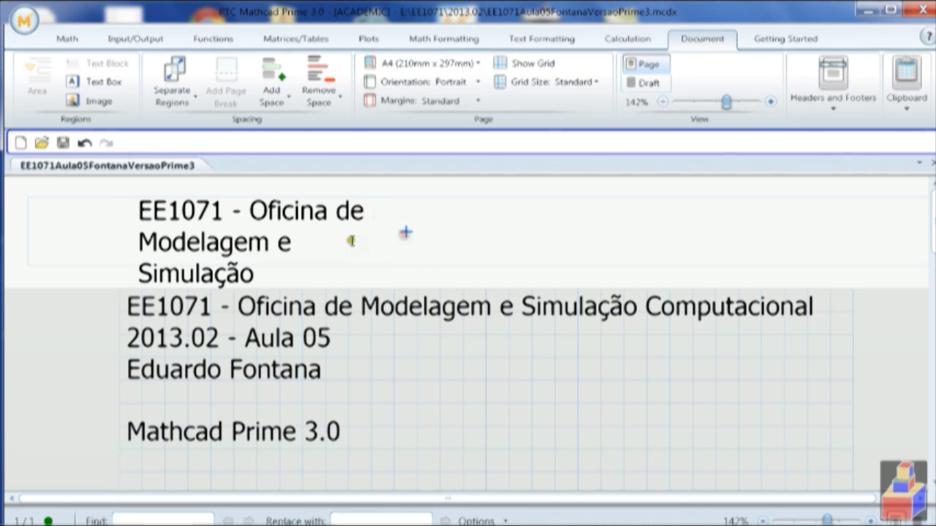
Widen the header text box to fit the course title on one line and align it with the grid's margins.
{"action": "left_click_drag", "start_coordinate": [373, 287], "coordinate": [812, 240]}
{"action": "left_click_drag", "start_coordinate": [88, 242], "coordinate": [76, 244]}
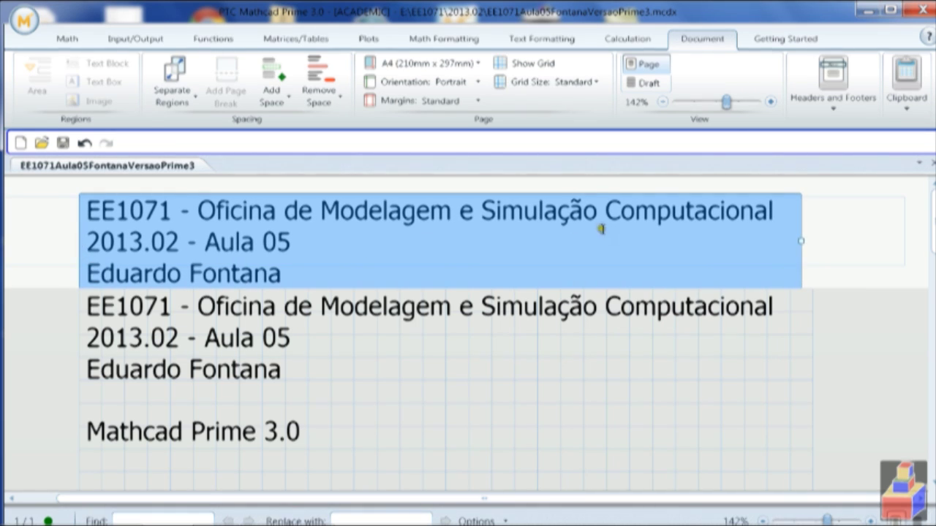
{"action": "left_click_drag", "start_coordinate": [801, 238], "coordinate": [809, 236]}
Join the header's author name to the "2013.02 - Aula 05" line with a hyphen and append "- Mathcad Prime 3.0".
{"action": "left_click", "coordinate": [305, 237]}
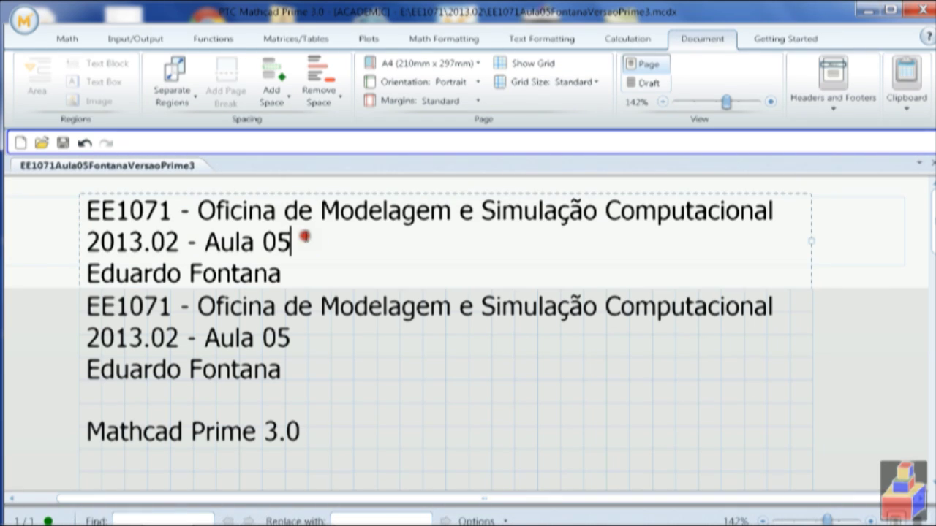
{"action": "type", "text": "-"}
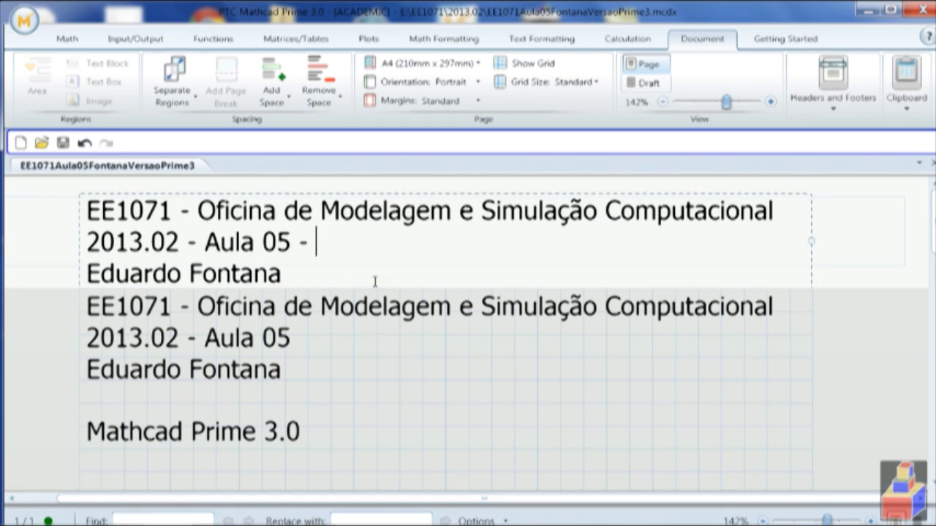
{"action": "left_click_drag", "start_coordinate": [305, 278], "coordinate": [88, 291]}
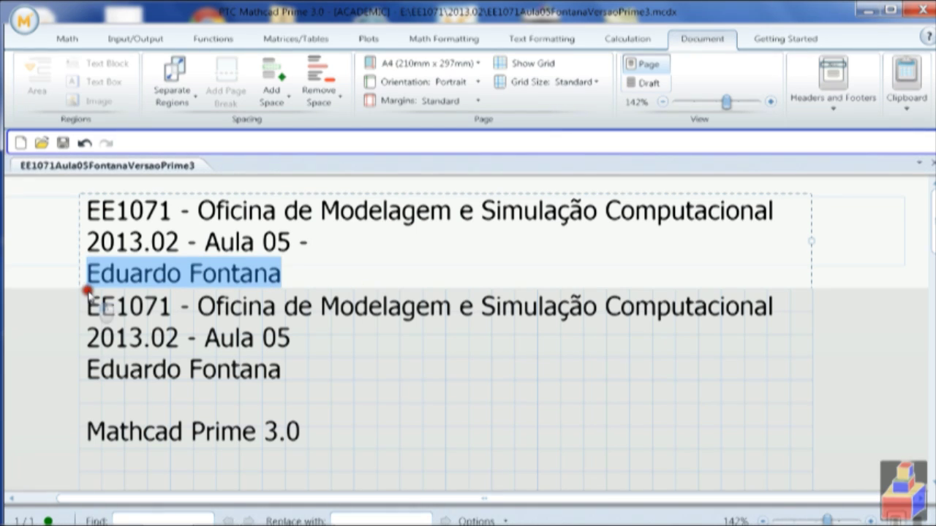
{"action": "key", "text": "Left"}
{"action": "key", "text": "BackSpace"}
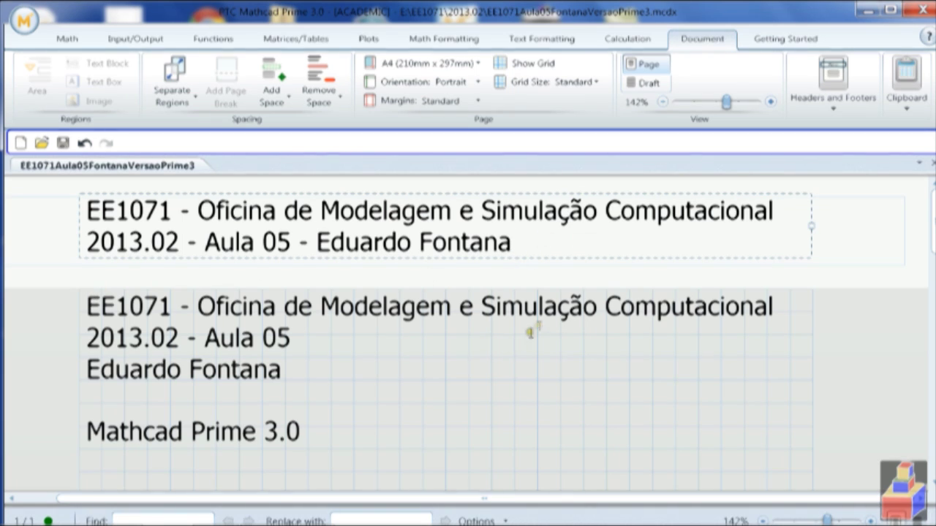
{"action": "type", "text": "Mathcad Prime 3.0"}
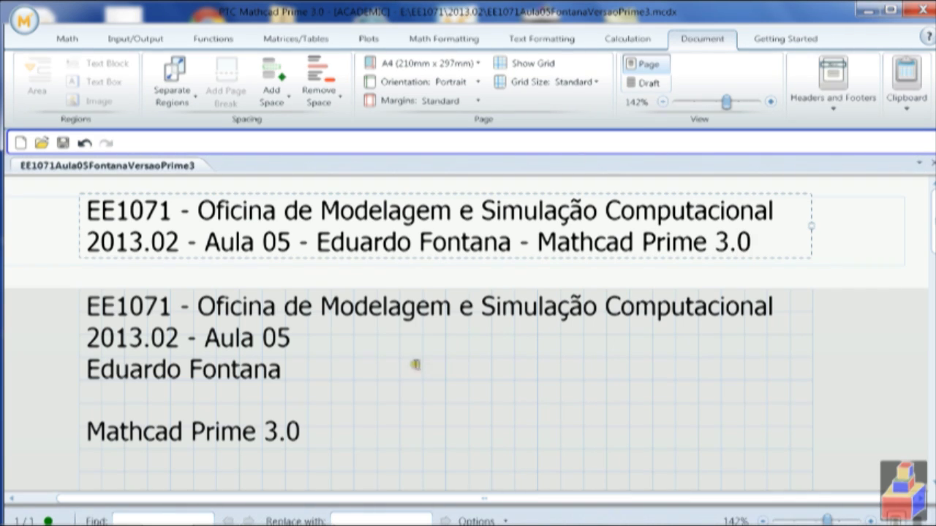
Delete the title text from the first page's body together with its emptied text region.
{"action": "triple_click", "coordinate": [345, 368]}
{"action": "left_click", "coordinate": [336, 433]}
{"action": "left_click_drag", "start_coordinate": [336, 433], "coordinate": [66, 307]}
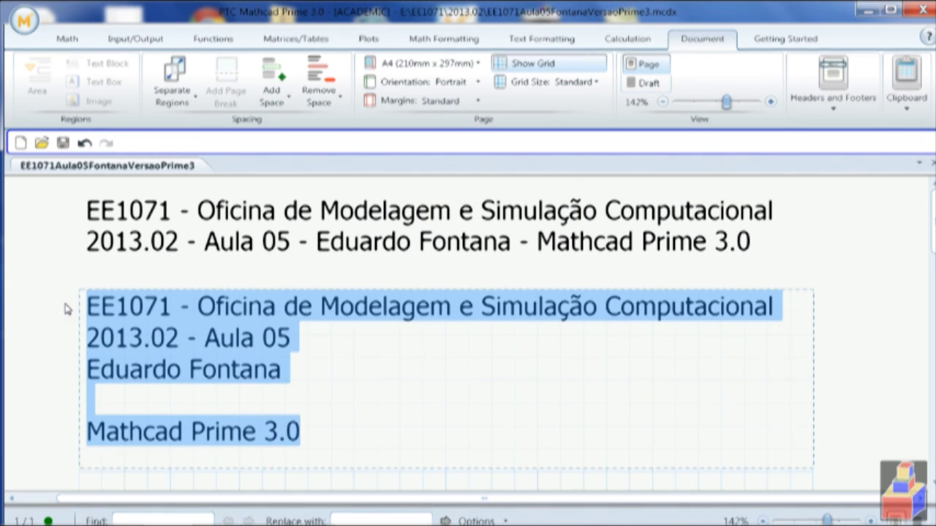
{"action": "key", "text": "Delete"}
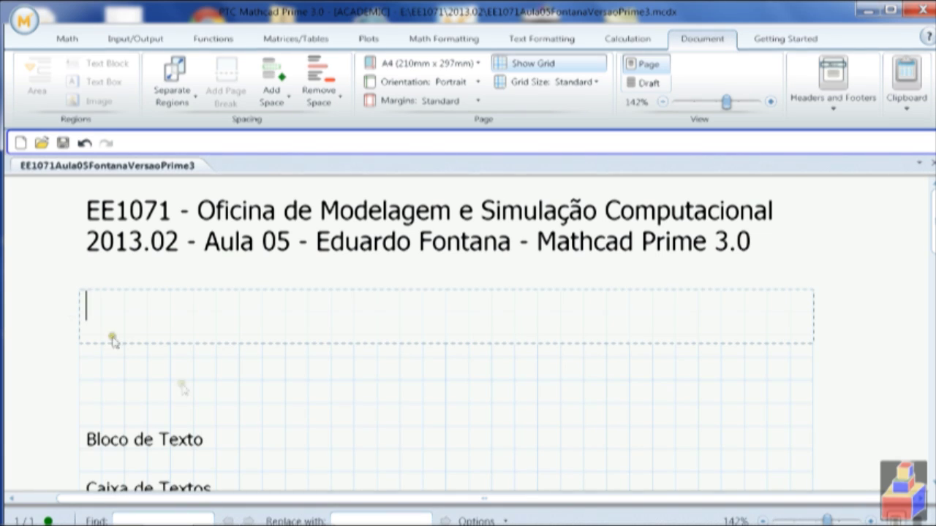
{"action": "left_click", "coordinate": [396, 344]}
{"action": "key", "text": "Delete"}
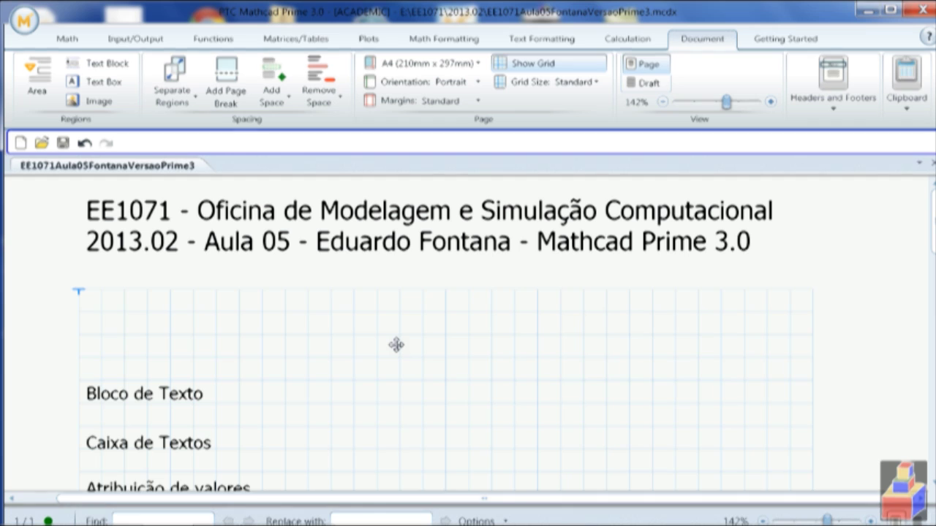
Remove the blank space above the Bloco de Texto region.
{"action": "left_click", "coordinate": [96, 318]}
{"action": "left_click", "coordinate": [96, 315]}
{"action": "right_click", "coordinate": [96, 315]}
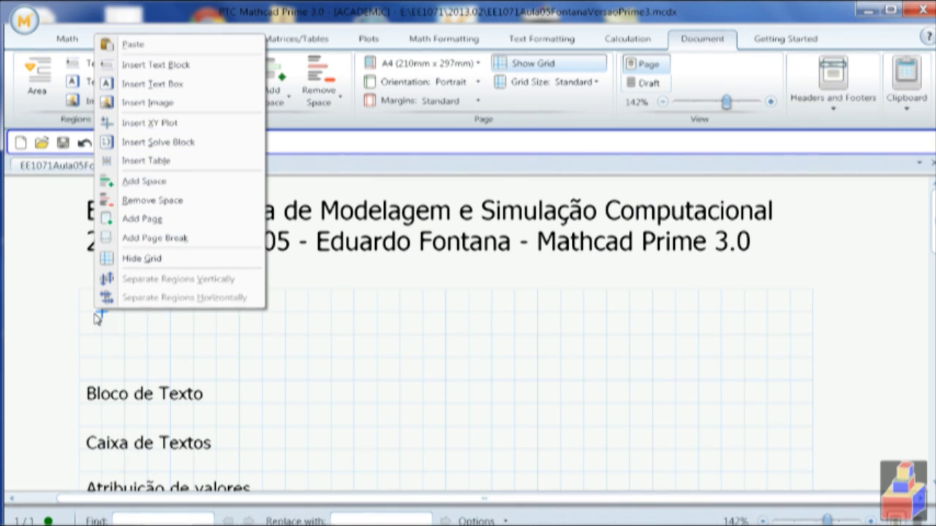
{"action": "left_click", "coordinate": [135, 204]}
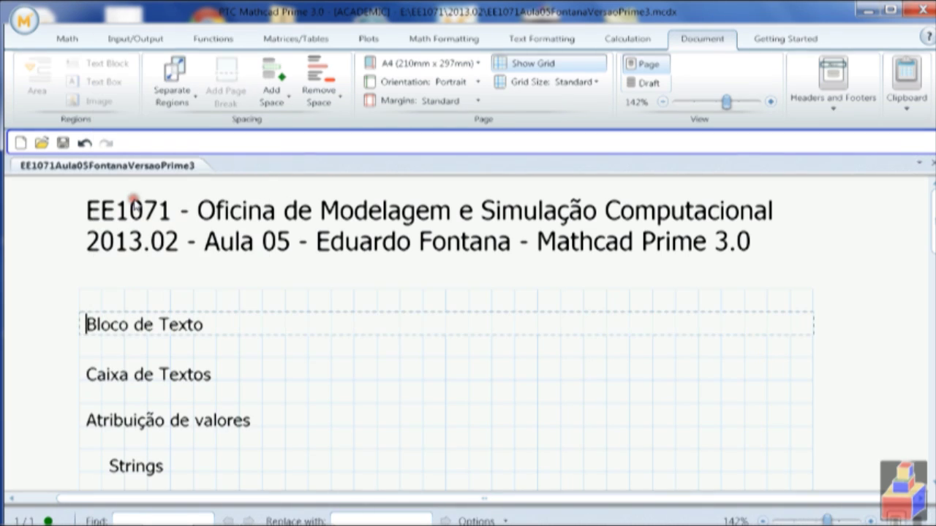
{"action": "left_click", "coordinate": [329, 377]}
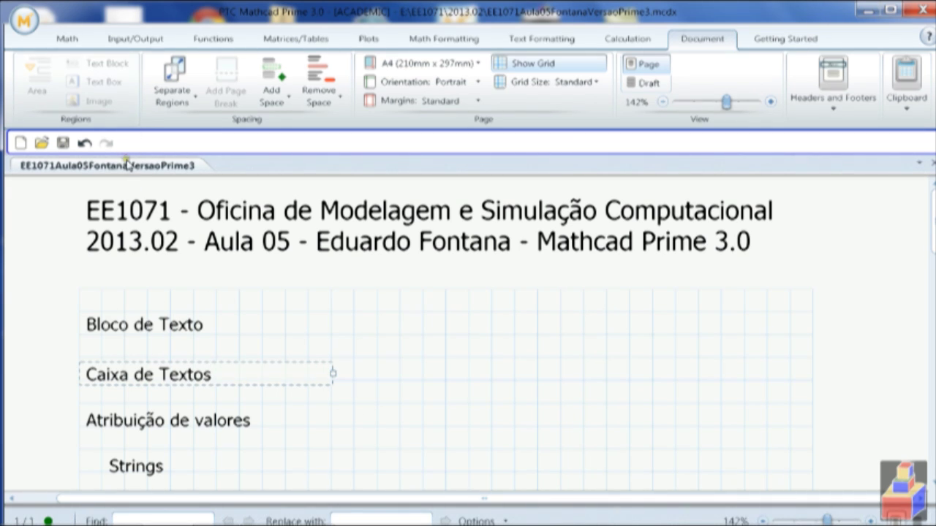
{"action": "left_click", "coordinate": [83, 322]}
{"action": "right_click", "coordinate": [84, 306]}
{"action": "left_click", "coordinate": [83, 300]}
{"action": "right_click", "coordinate": [83, 309]}
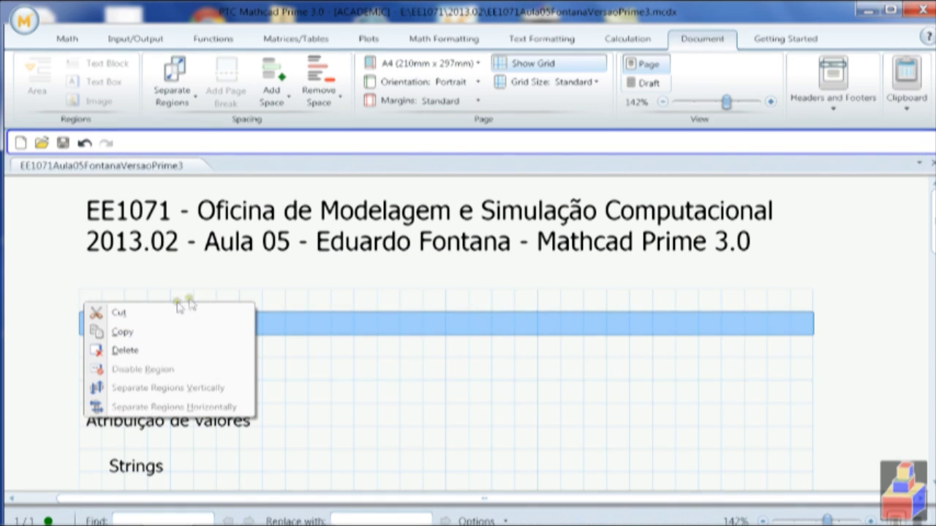
{"action": "left_click", "coordinate": [249, 293]}
{"action": "left_click", "coordinate": [271, 316]}
{"action": "right_click", "coordinate": [263, 305]}
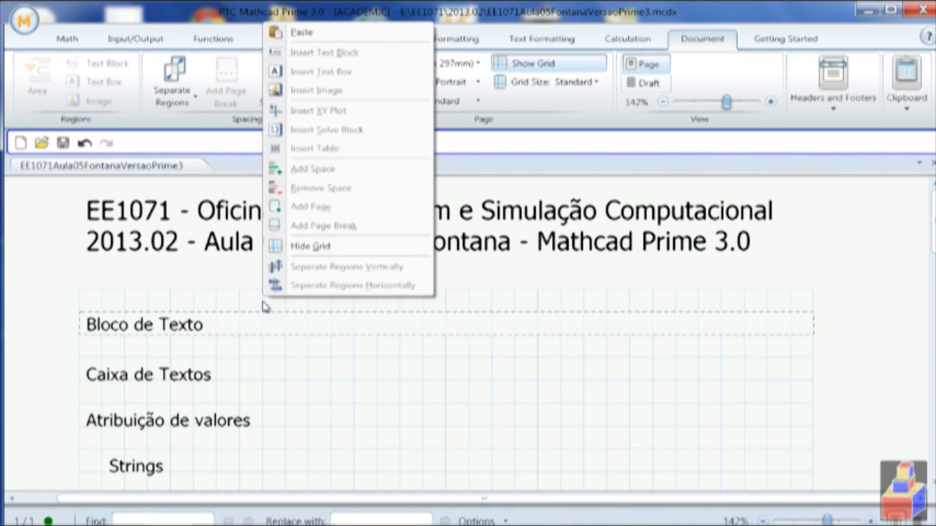
{"action": "left_click", "coordinate": [182, 304]}
{"action": "right_click", "coordinate": [179, 303]}
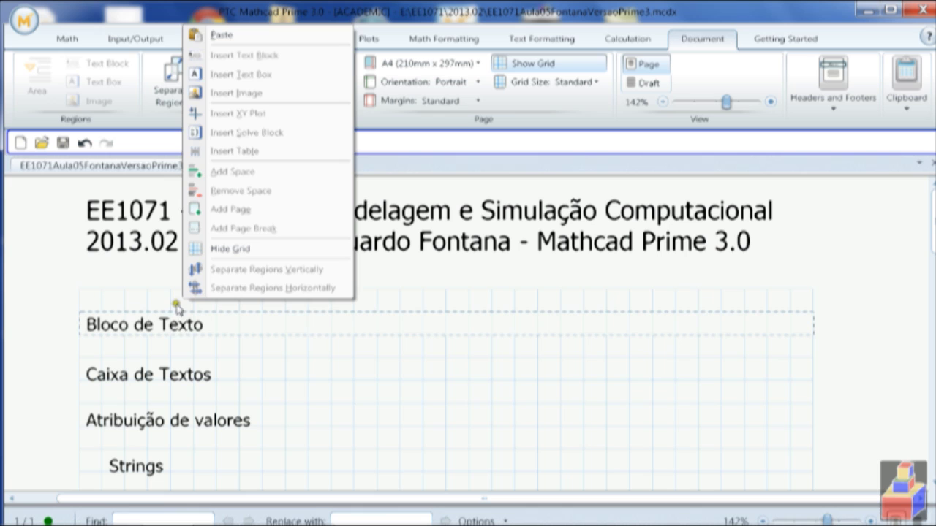
{"action": "left_click", "coordinate": [253, 368]}
Move the Bloco de Texto region down one grid row and add a blank line of space above it.
{"action": "left_click", "coordinate": [147, 319]}
{"action": "left_click_drag", "start_coordinate": [143, 313], "coordinate": [142, 330]}
{"action": "left_click", "coordinate": [124, 313]}
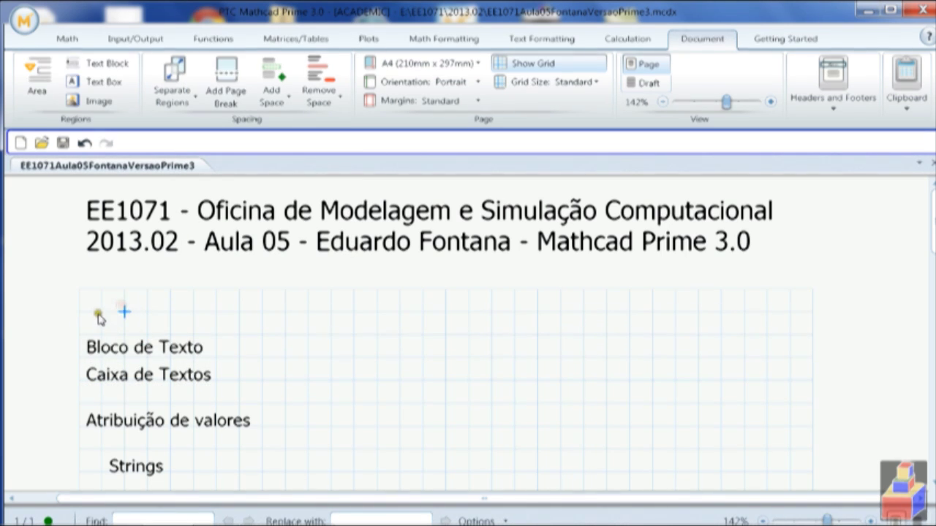
{"action": "right_click", "coordinate": [101, 314]}
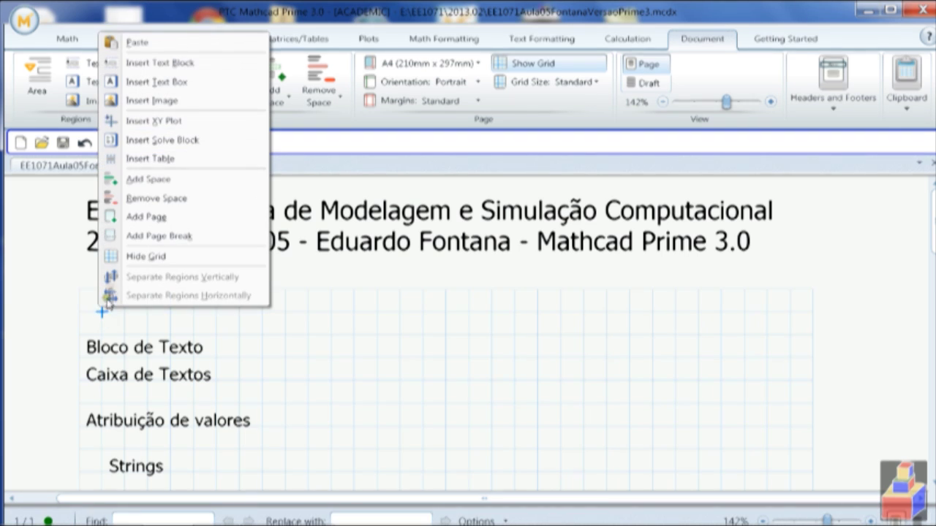
{"action": "left_click", "coordinate": [148, 180]}
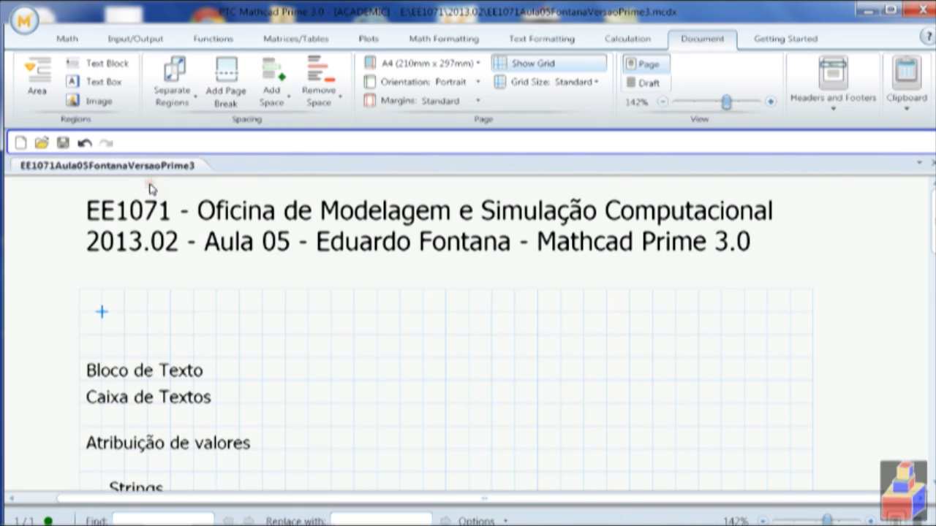
Select the Bloco de Texto, Caixa de Textos and Atribuição de valores regions and move them up together.
{"action": "right_click", "coordinate": [105, 314]}
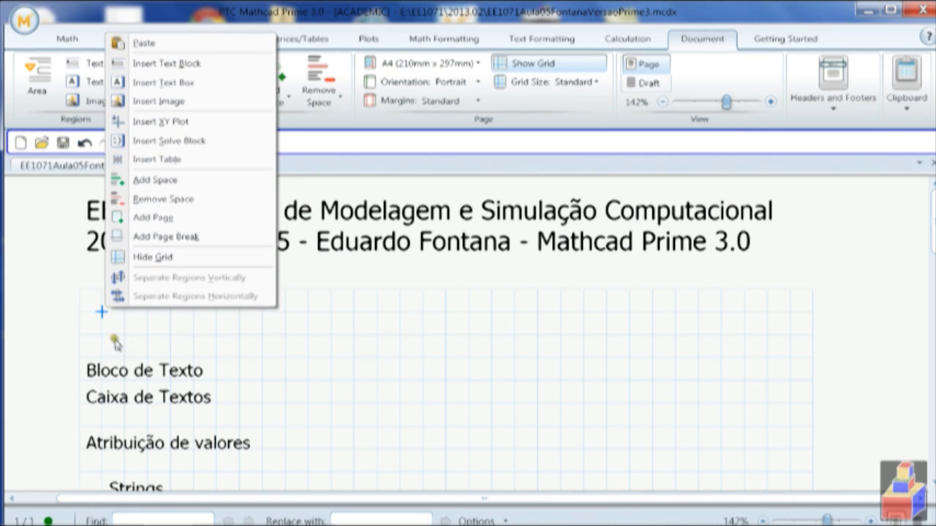
{"action": "left_click", "coordinate": [109, 337]}
{"action": "left_click_drag", "start_coordinate": [110, 338], "coordinate": [230, 453]}
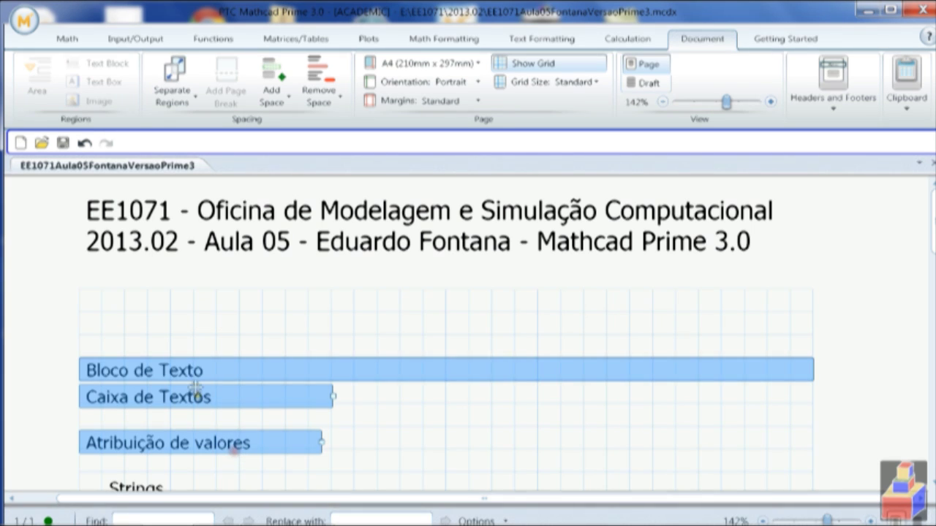
{"action": "left_click_drag", "start_coordinate": [187, 366], "coordinate": [157, 306]}
{"action": "left_click", "coordinate": [424, 358]}
Examine the header at the start of the second page.
{"action": "scroll", "coordinate": [446, 355], "scroll_direction": "down", "scroll_amount": 3}
{"action": "scroll", "coordinate": [445, 347], "scroll_direction": "up", "scroll_amount": 3}
{"action": "scroll", "coordinate": [445, 346], "scroll_direction": "down", "scroll_amount": 10}
{"action": "scroll", "coordinate": [445, 346], "scroll_direction": "down", "scroll_amount": 5}
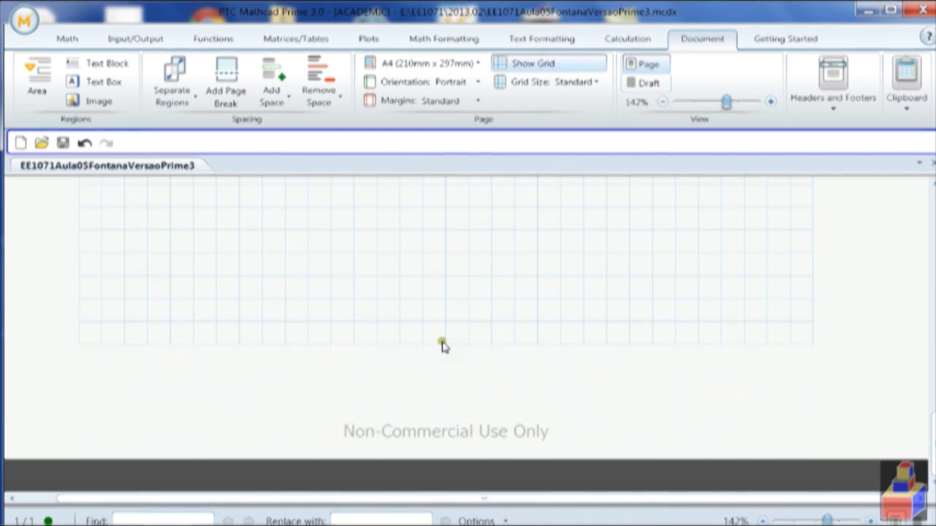
{"action": "scroll", "coordinate": [425, 329], "scroll_direction": "down", "scroll_amount": 3}
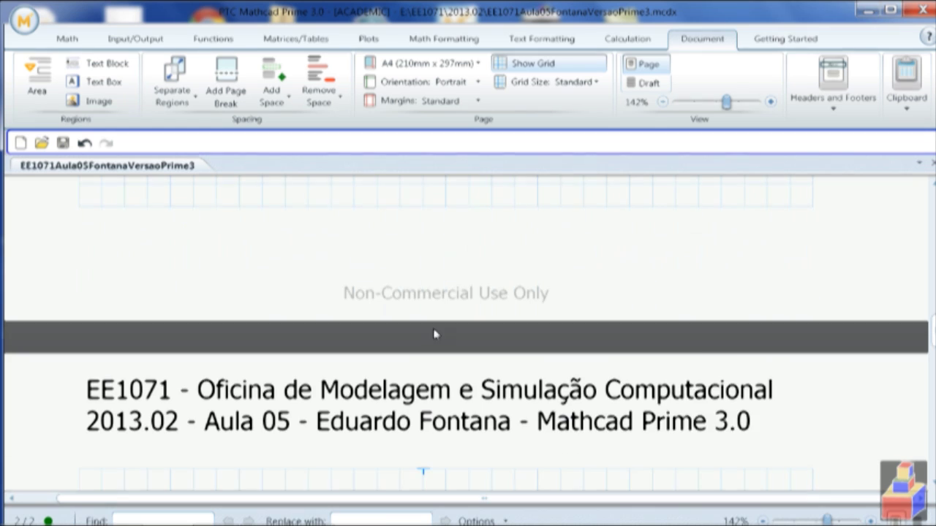
Insert a plain page number (#) in the middle of the first page's footer and return to the worksheet area.
{"action": "scroll", "coordinate": [437, 329], "scroll_direction": "down", "scroll_amount": 2}
{"action": "scroll", "coordinate": [439, 333], "scroll_direction": "up", "scroll_amount": 3}
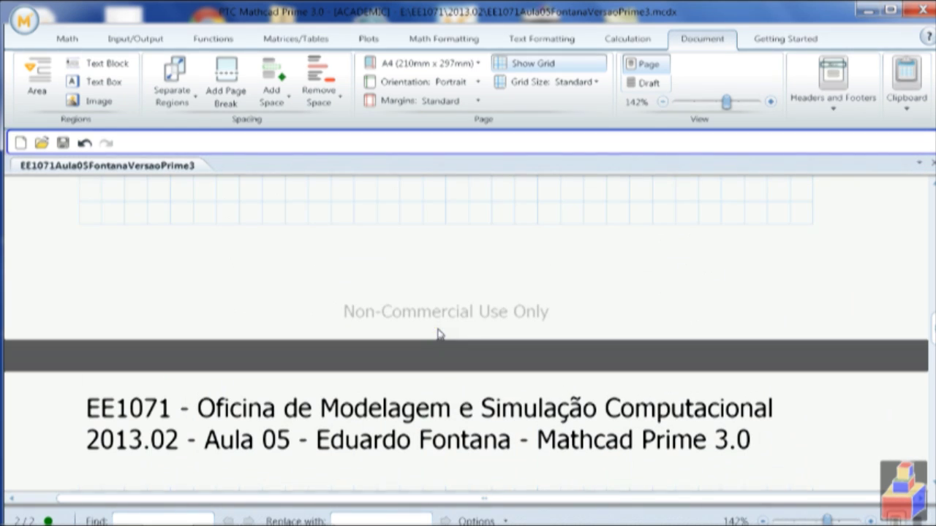
{"action": "left_click", "coordinate": [467, 278]}
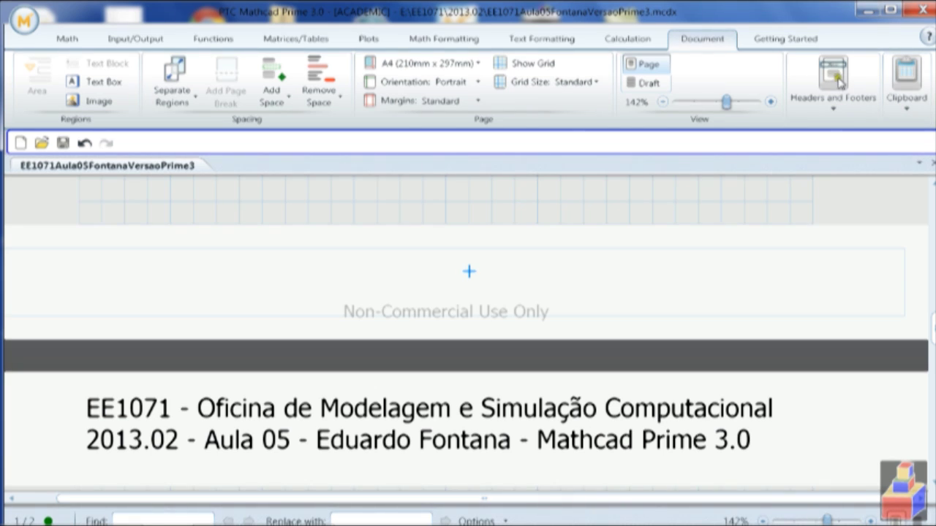
{"action": "left_click", "coordinate": [68, 39]}
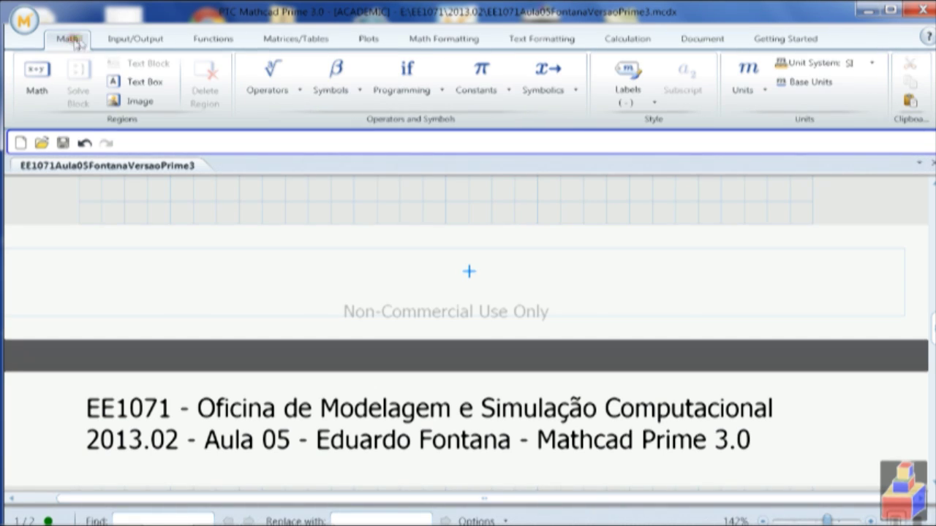
{"action": "left_click", "coordinate": [699, 40]}
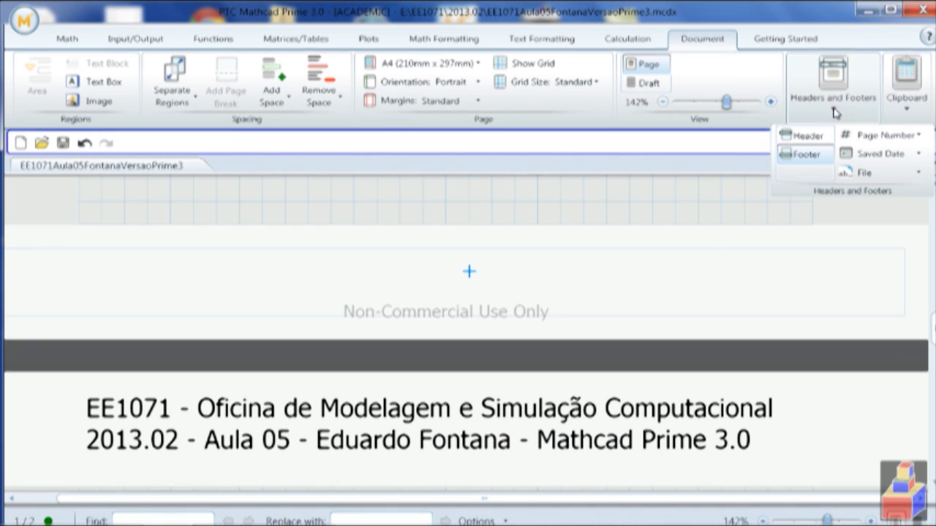
{"action": "left_click", "coordinate": [853, 136]}
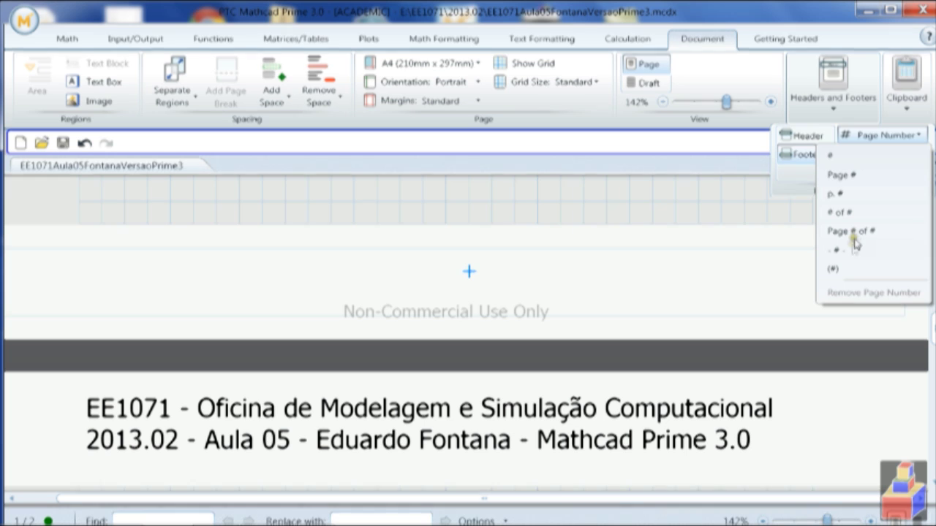
{"action": "left_click", "coordinate": [830, 155]}
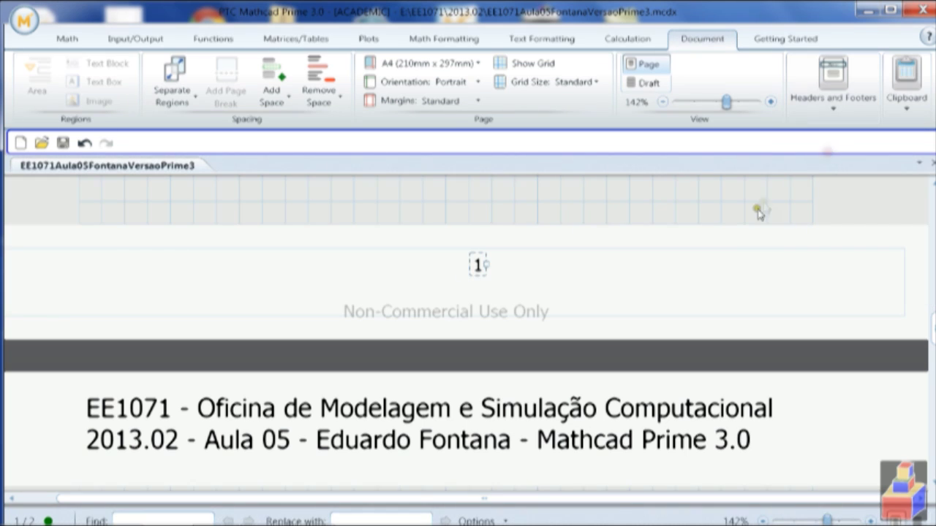
{"action": "left_click", "coordinate": [699, 208]}
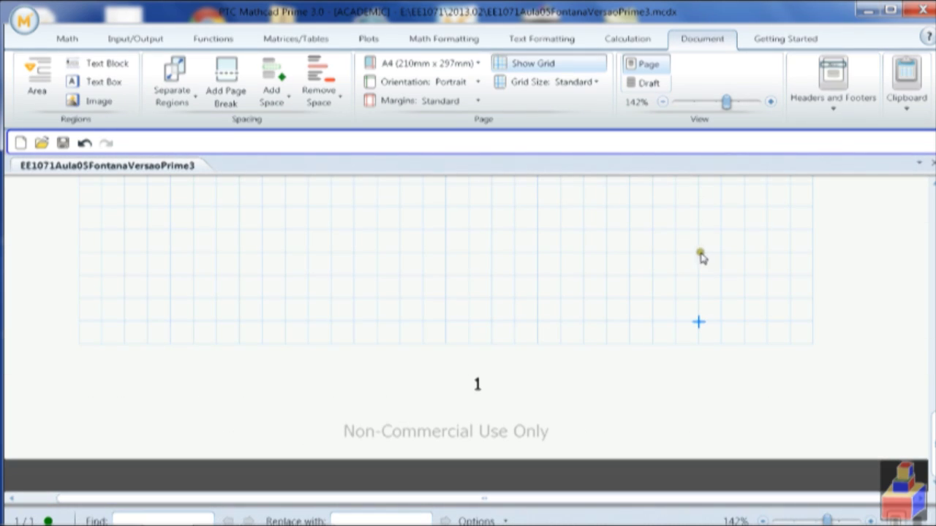
Check the page number in the first page's footer and continue to the start of the second page.
{"action": "left_click", "coordinate": [578, 279]}
{"action": "scroll", "coordinate": [577, 284], "scroll_direction": "down", "scroll_amount": 3}
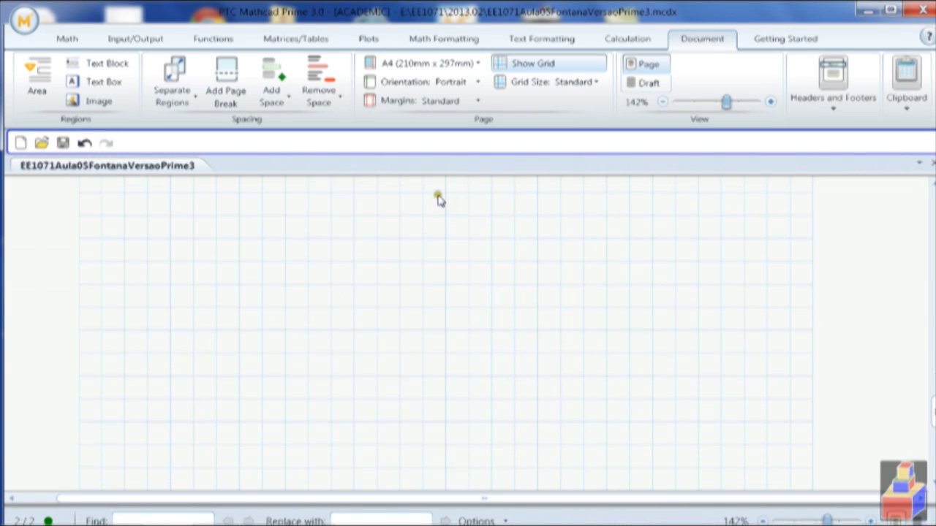
{"action": "scroll", "coordinate": [439, 193], "scroll_direction": "down", "scroll_amount": 5}
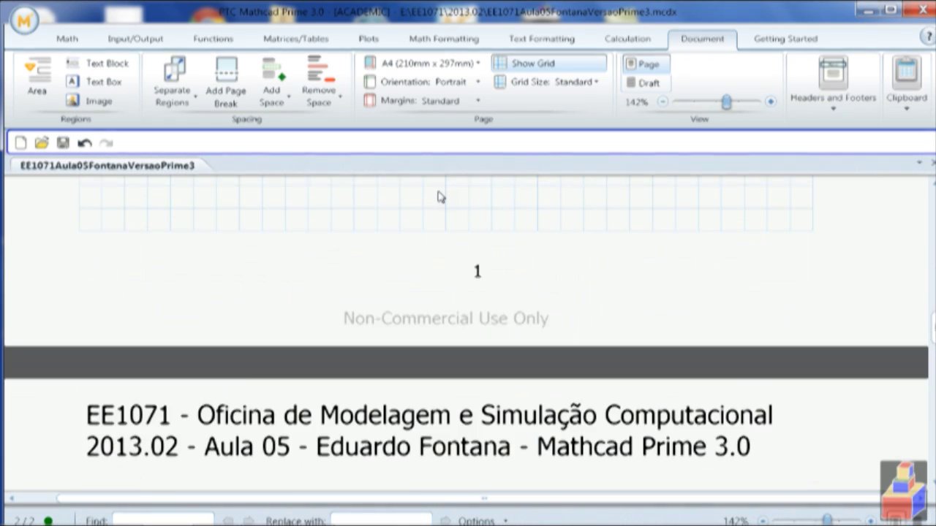
{"action": "scroll", "coordinate": [439, 196], "scroll_direction": "down", "scroll_amount": 3}
{"action": "scroll", "coordinate": [438, 196], "scroll_direction": "down", "scroll_amount": 2}
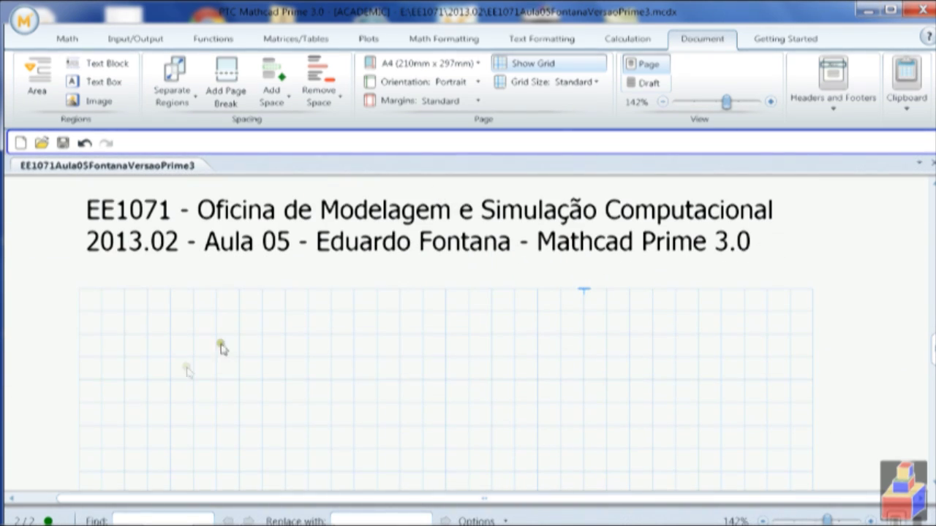
Search the Help Center for built-in and open the Built-In Constants and Variables topic.
{"action": "left_click", "coordinate": [102, 313]}
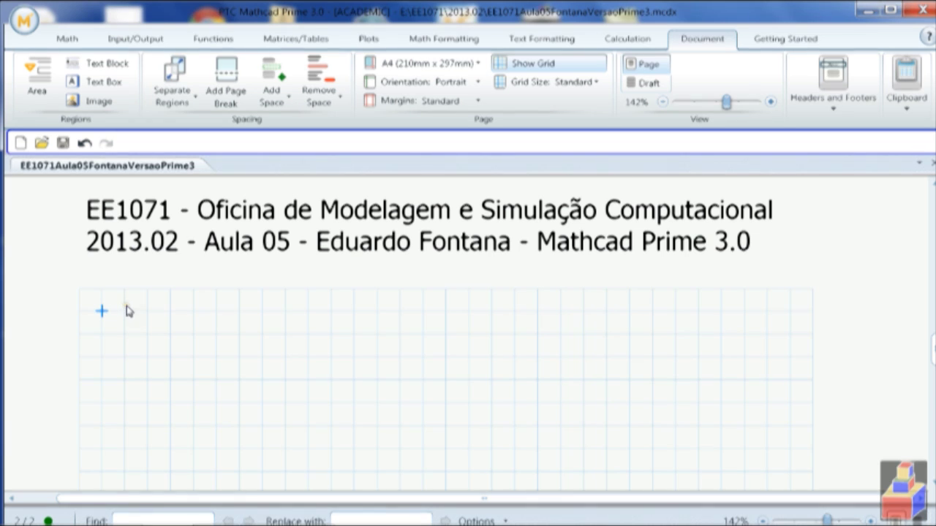
{"action": "mouse_move", "coordinate": [454, 521]}
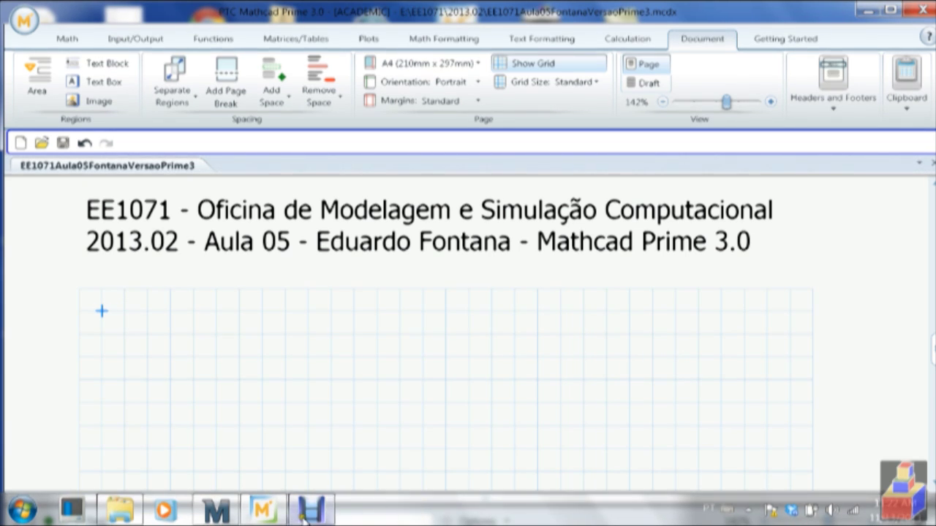
{"action": "mouse_move", "coordinate": [268, 517]}
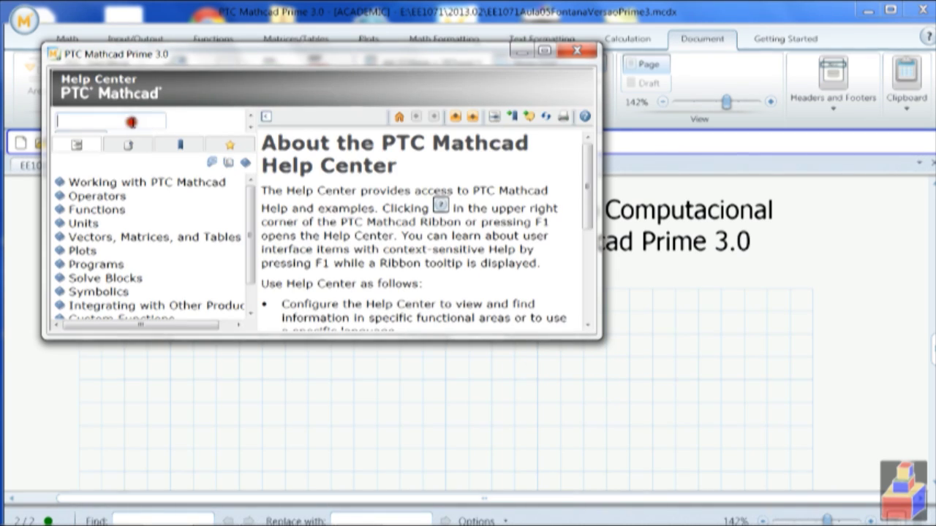
{"action": "type", "text": "built-in"}
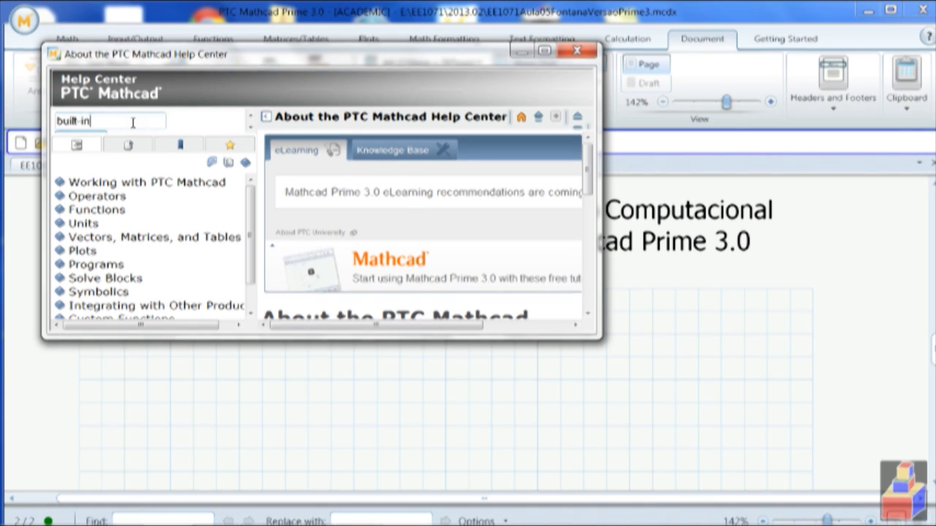
{"action": "key", "text": "Return"}
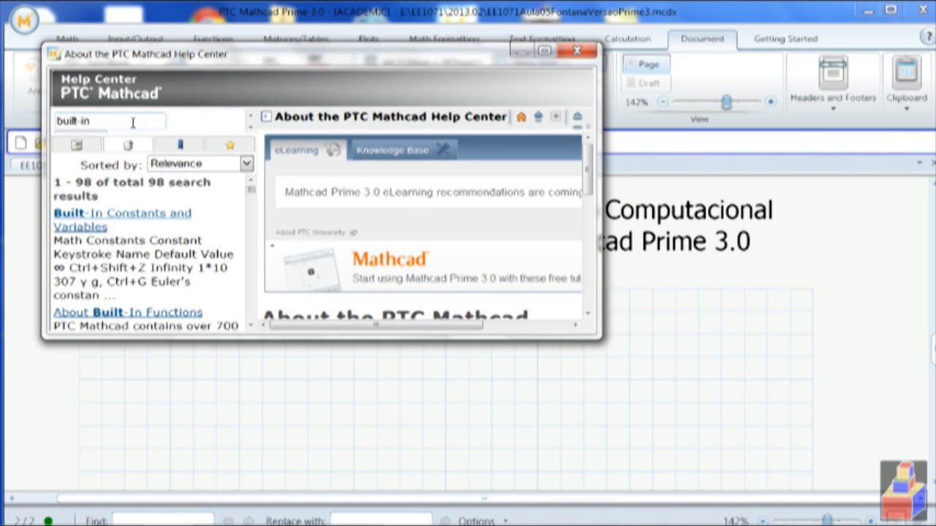
{"action": "left_click", "coordinate": [102, 220]}
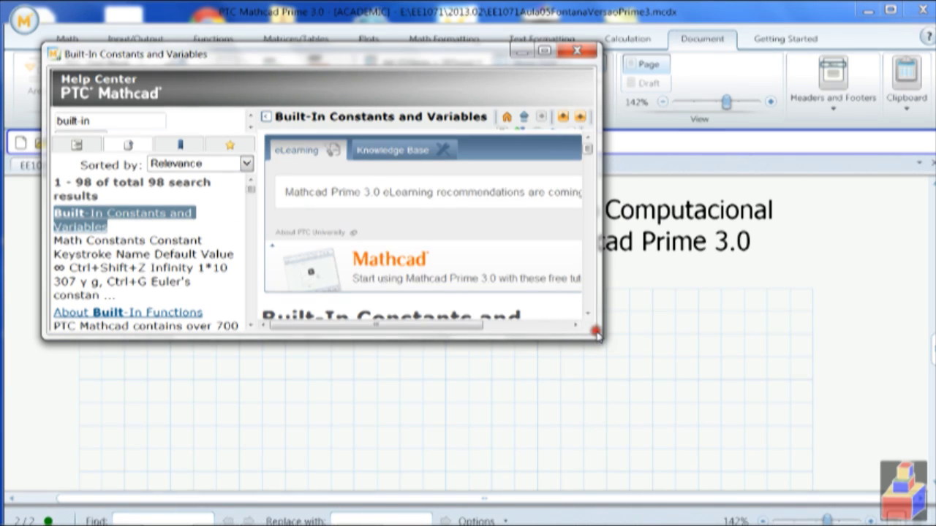
Enlarge the Help Center window and examine the Math Constants table.
{"action": "left_click_drag", "start_coordinate": [597, 337], "coordinate": [838, 504]}
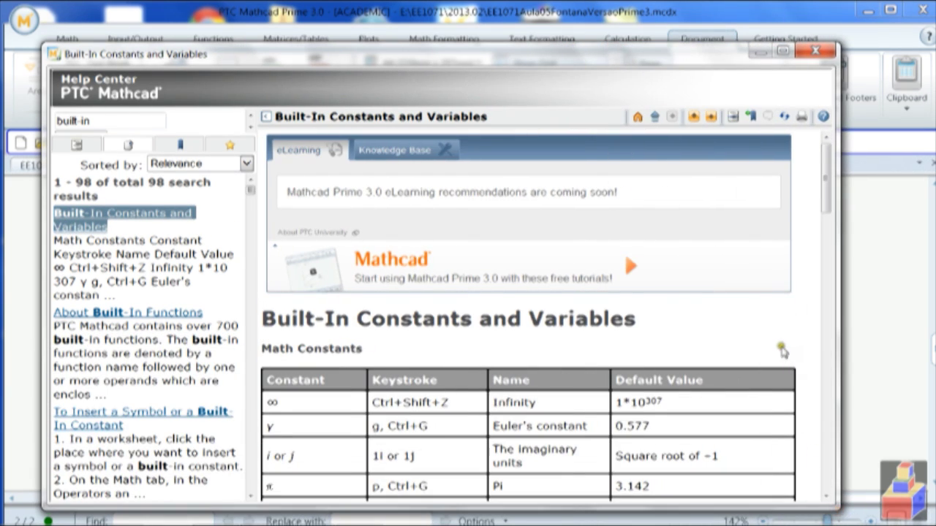
{"action": "scroll", "coordinate": [781, 347], "scroll_direction": "down", "scroll_amount": 3}
{"action": "scroll", "coordinate": [782, 349], "scroll_direction": "down", "scroll_amount": 1}
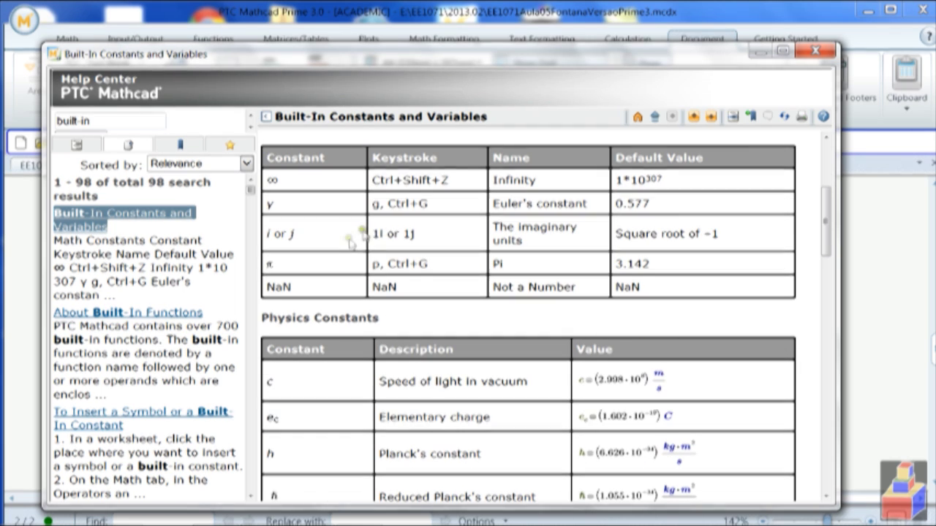
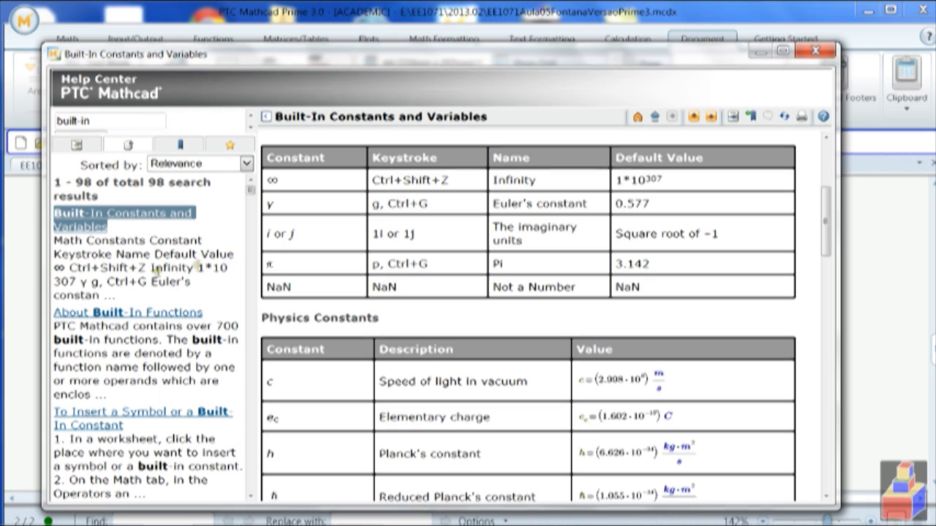
Evaluate the built-in infinity constant near the start of the second page, and delete that region.
{"action": "left_click", "coordinate": [24, 277]}
{"action": "left_click", "coordinate": [103, 333]}
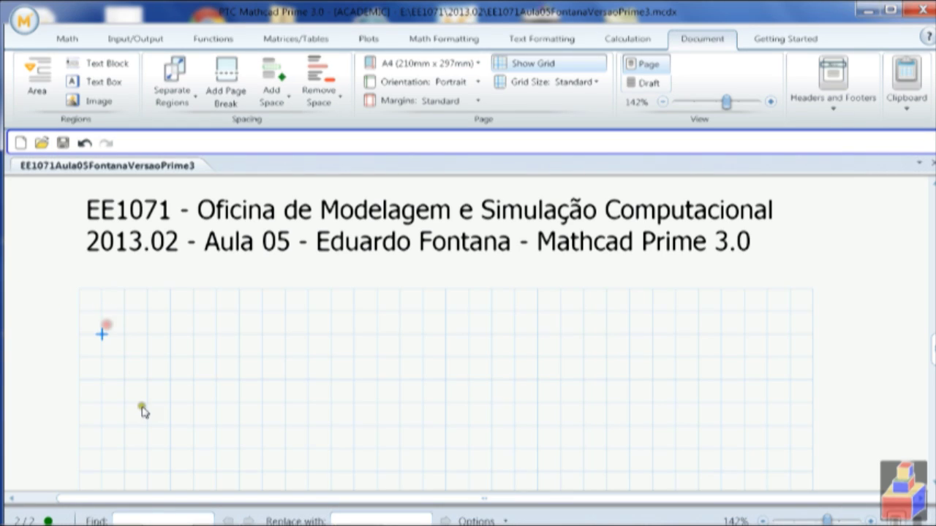
{"action": "key", "text": "ctrl+shift+z"}
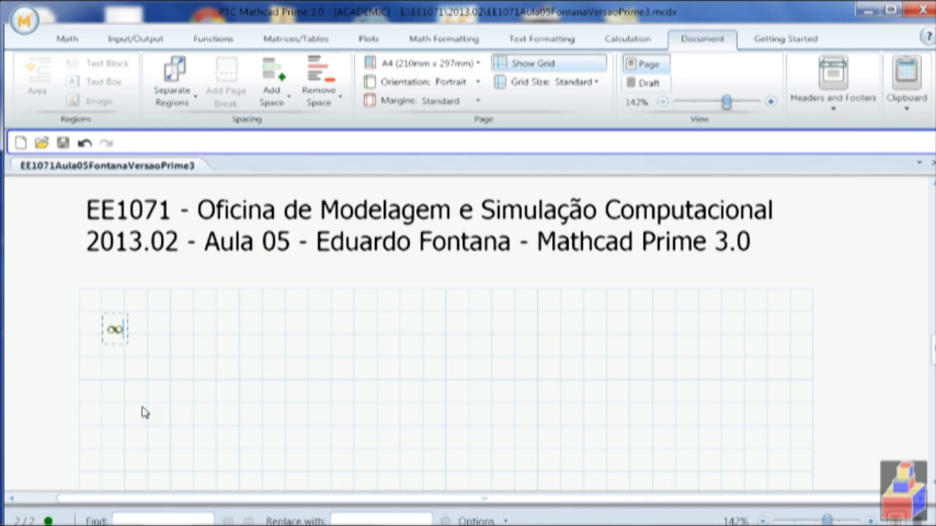
{"action": "left_click", "coordinate": [242, 373]}
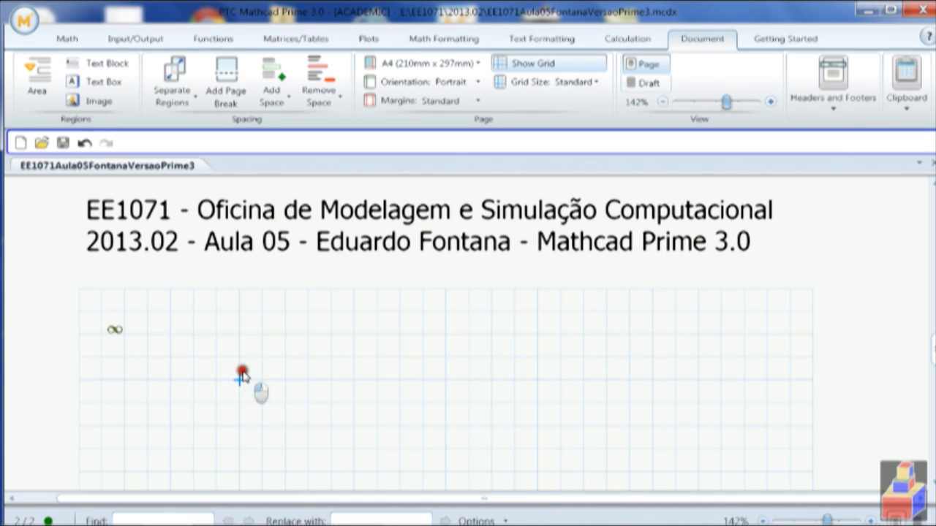
{"action": "left_click", "coordinate": [117, 330]}
{"action": "type", "text": "= 1·10^307·"}
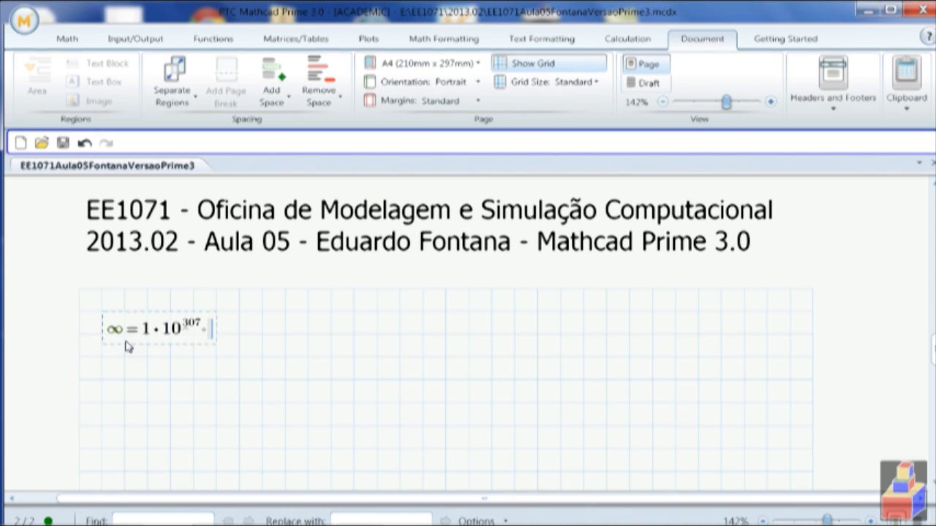
{"action": "left_click", "coordinate": [192, 380]}
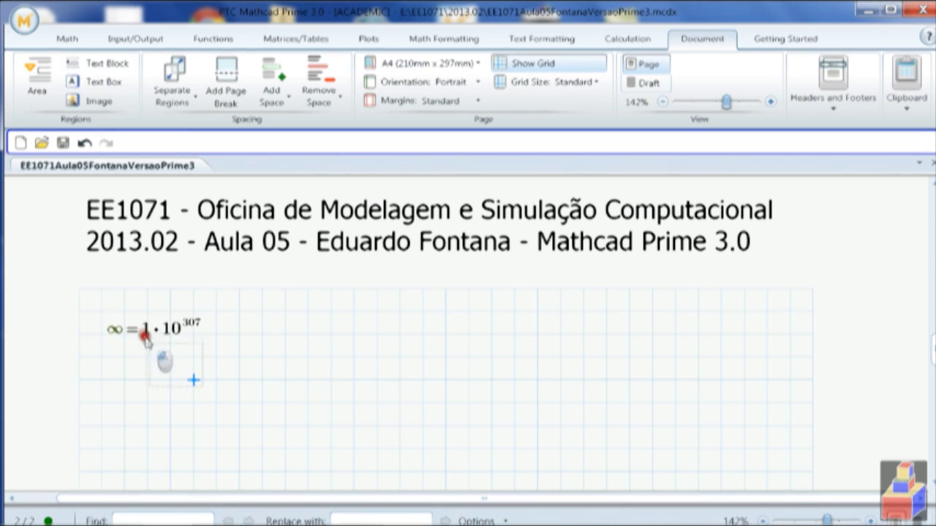
{"action": "left_click_drag", "start_coordinate": [155, 359], "coordinate": [139, 329]}
{"action": "key", "text": "Delete"}
Return to the Built-In Constants and Variables help topic and examine the Physics Constants table.
{"action": "key", "text": "F1"}
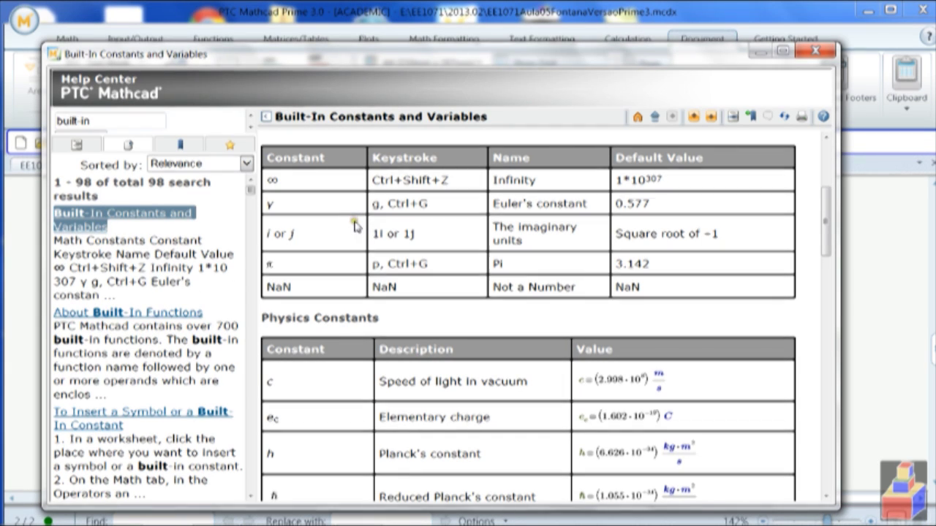
{"action": "scroll", "coordinate": [377, 218], "scroll_direction": "down", "scroll_amount": 3}
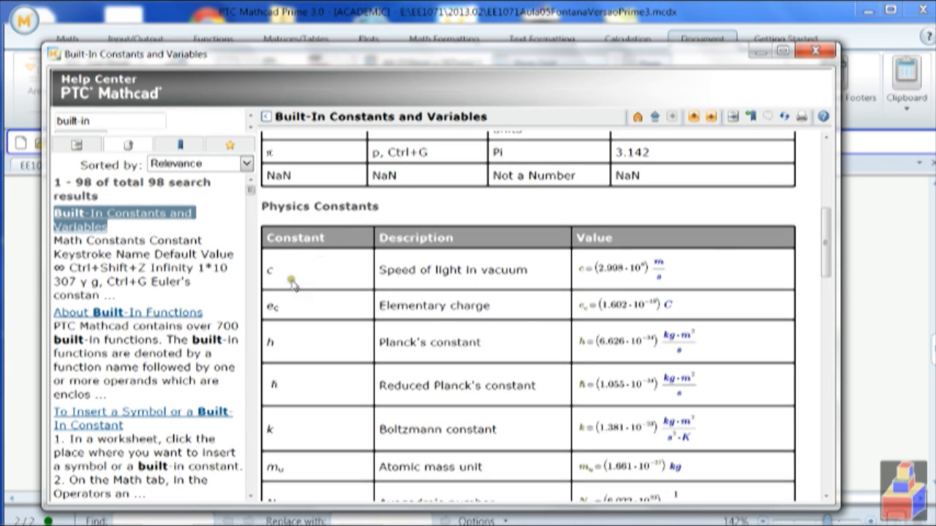
{"action": "scroll", "coordinate": [289, 283], "scroll_direction": "down", "scroll_amount": 1}
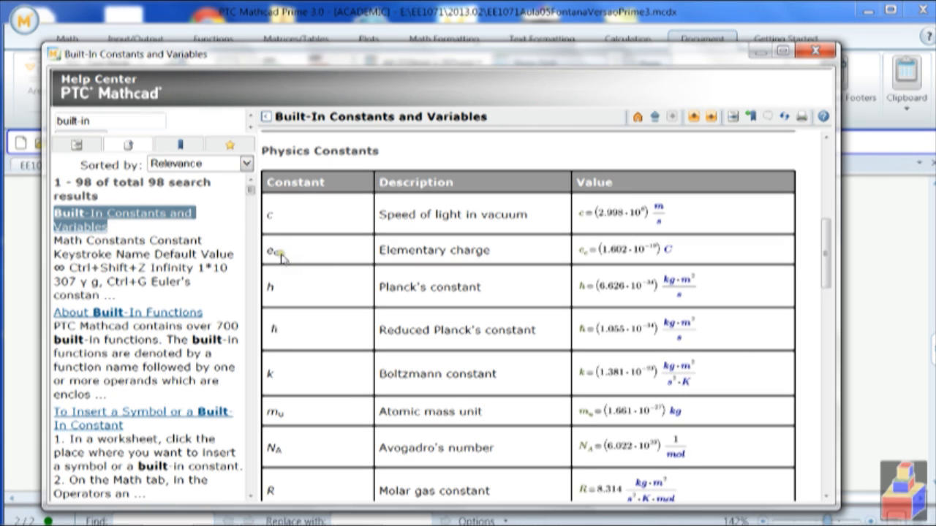
{"action": "scroll", "coordinate": [283, 259], "scroll_direction": "down", "scroll_amount": 2}
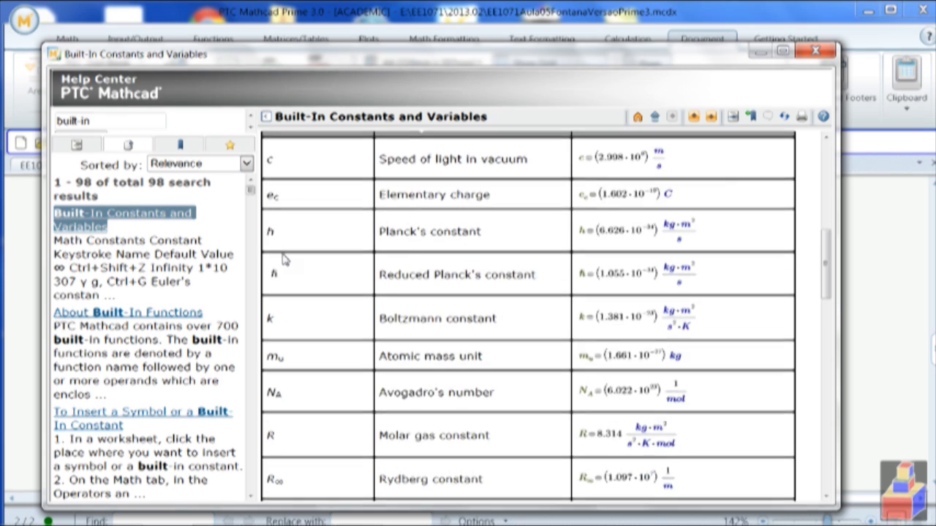
{"action": "scroll", "coordinate": [283, 259], "scroll_direction": "down", "scroll_amount": 3}
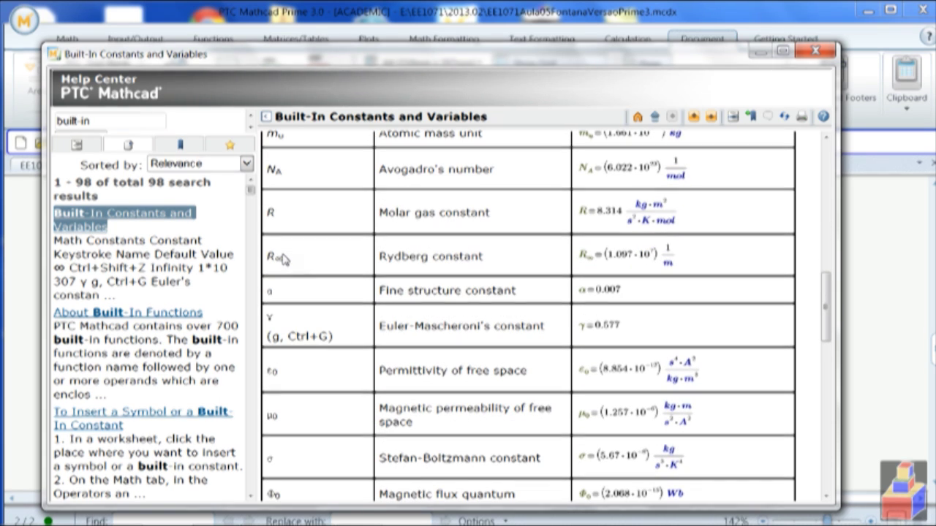
Evaluate the built-in Planck's constant h near the start of the second page.
{"action": "left_click", "coordinate": [900, 305]}
{"action": "type", "text": "h"}
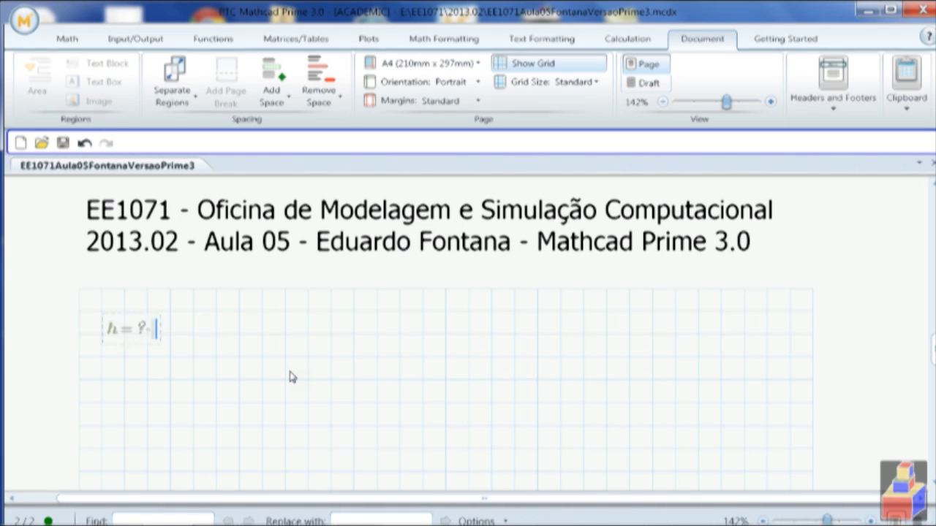
{"action": "type", "text": "=(6.626·10^-34)·kg·m^2/s"}
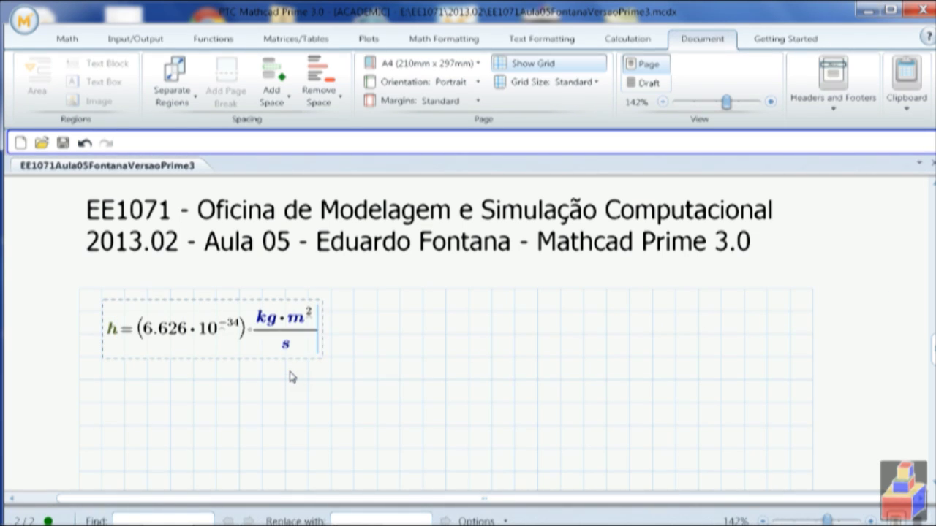
Evaluate h a second time below the first evaluation, and delete this second expression.
{"action": "left_click", "coordinate": [124, 407]}
{"action": "type", "text": "h"}
{"action": "key", "text": "ctrl+v"}
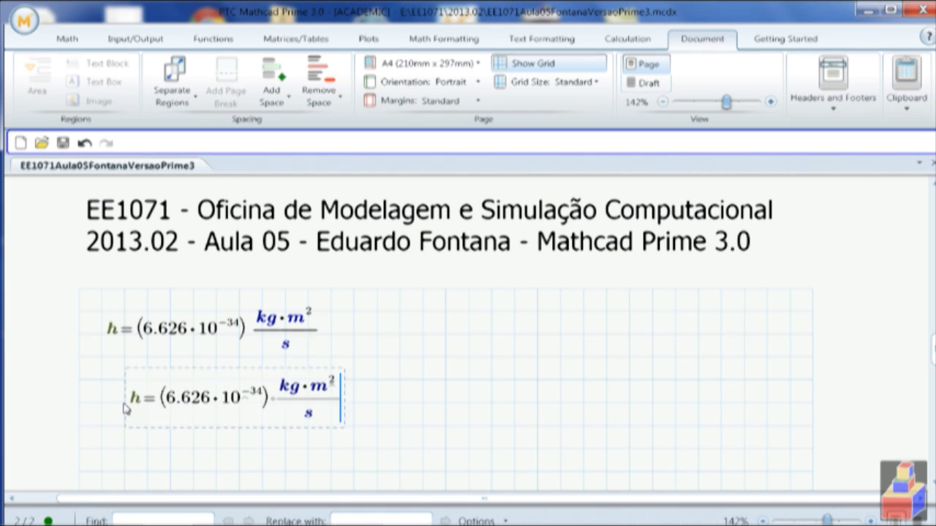
{"action": "left_click", "coordinate": [420, 402]}
{"action": "left_click", "coordinate": [198, 420]}
{"action": "key", "text": "Delete"}
Define h as 10 below the evaluation of Planck's constant.
{"action": "type", "text": "h"}
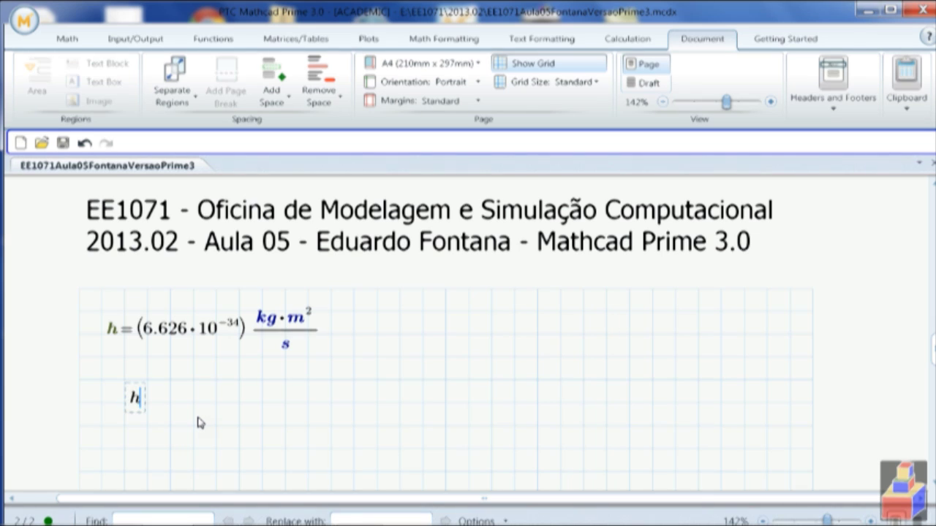
{"action": "type", "text": ":=10"}
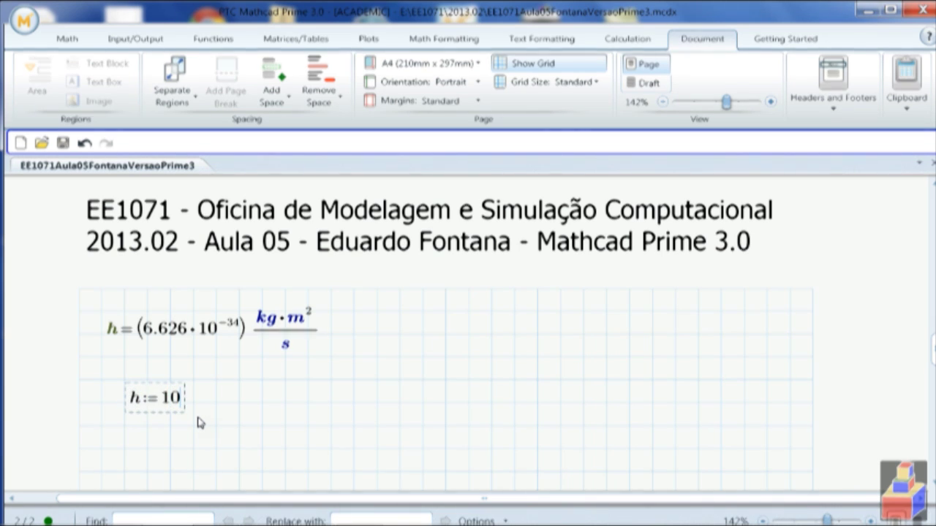
{"action": "left_click", "coordinate": [170, 449]}
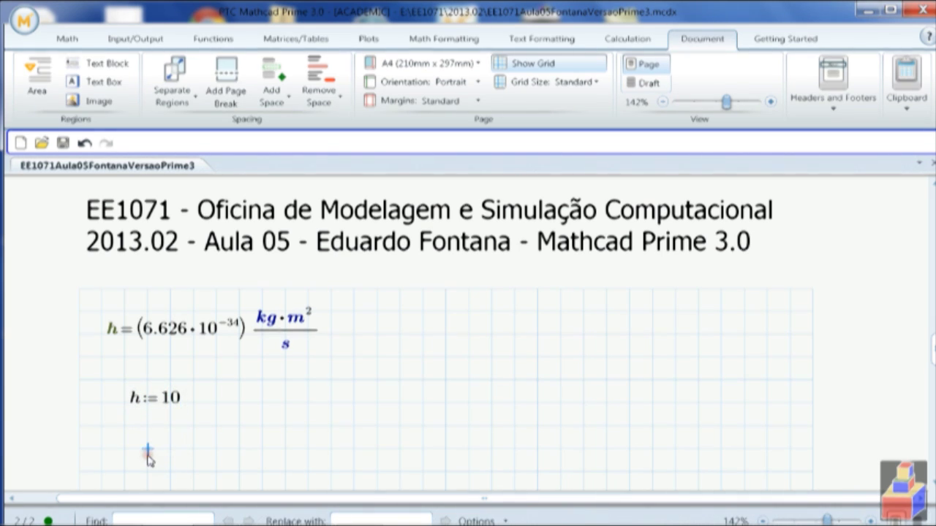
Evaluate h below its redefinition, and delete all three h expressions from the page.
{"action": "type", "text": "h=10"}
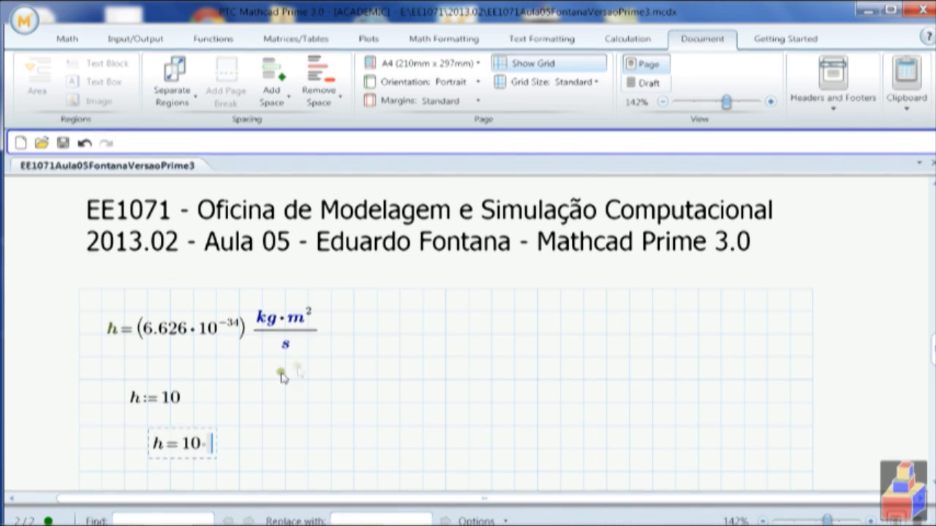
{"action": "left_click_drag", "start_coordinate": [242, 466], "coordinate": [117, 321]}
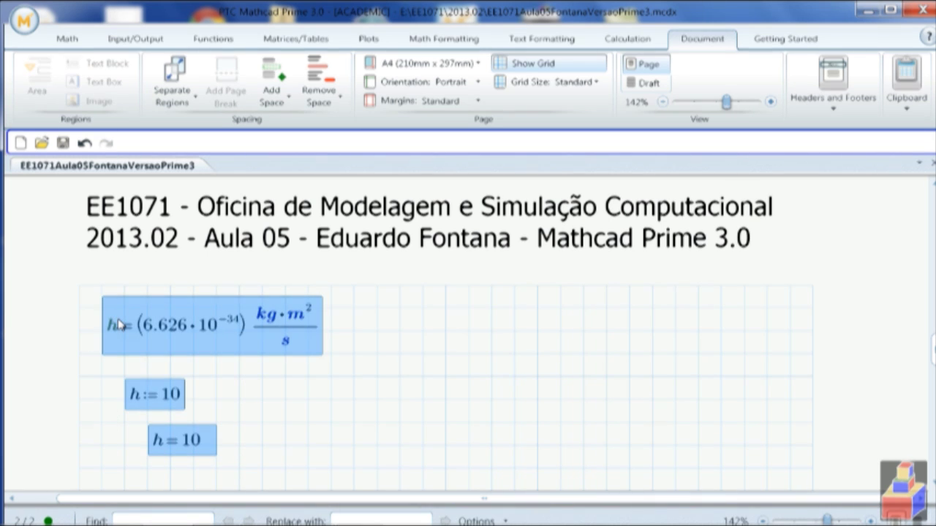
{"action": "key", "text": "Delete"}
Return to the Built-In Constants and Variables help topic and examine the end of the Physics Constants table and the System Variables table.
{"action": "key", "text": "alt+Tab"}
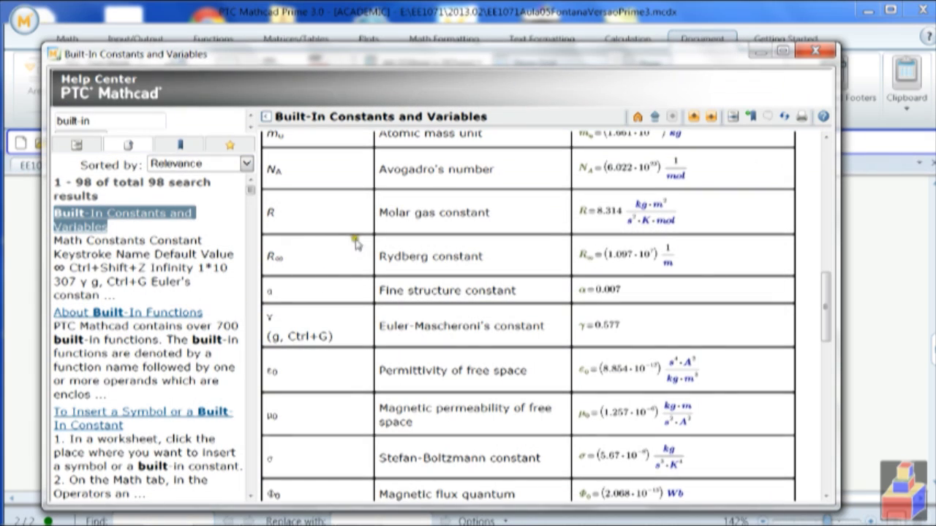
{"action": "scroll", "coordinate": [356, 246], "scroll_direction": "down", "scroll_amount": 2}
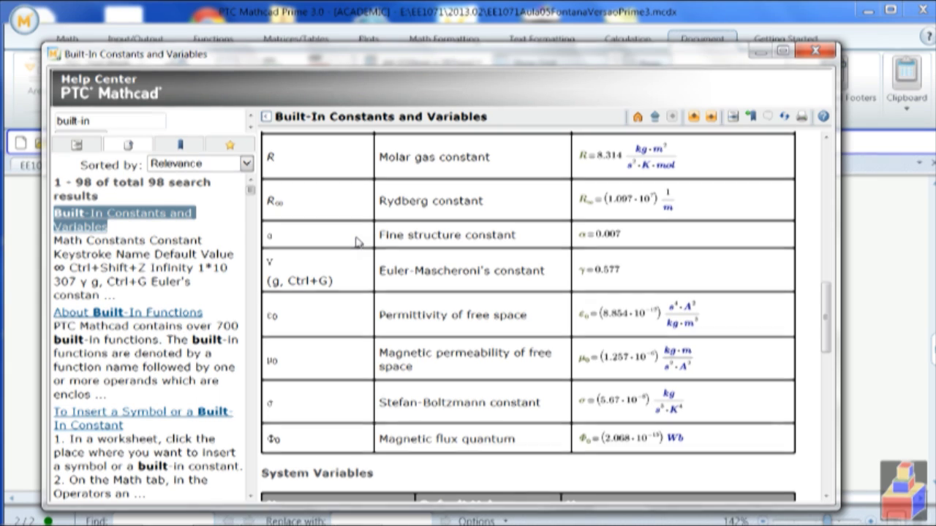
{"action": "scroll", "coordinate": [355, 240], "scroll_direction": "down", "scroll_amount": 2}
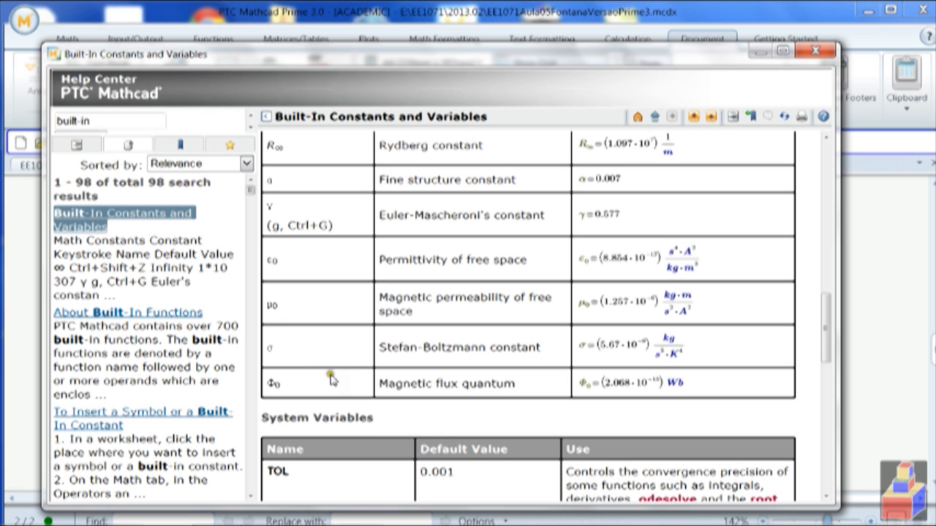
{"action": "scroll", "coordinate": [376, 374], "scroll_direction": "down", "scroll_amount": 3}
{"action": "scroll", "coordinate": [371, 359], "scroll_direction": "down", "scroll_amount": 3}
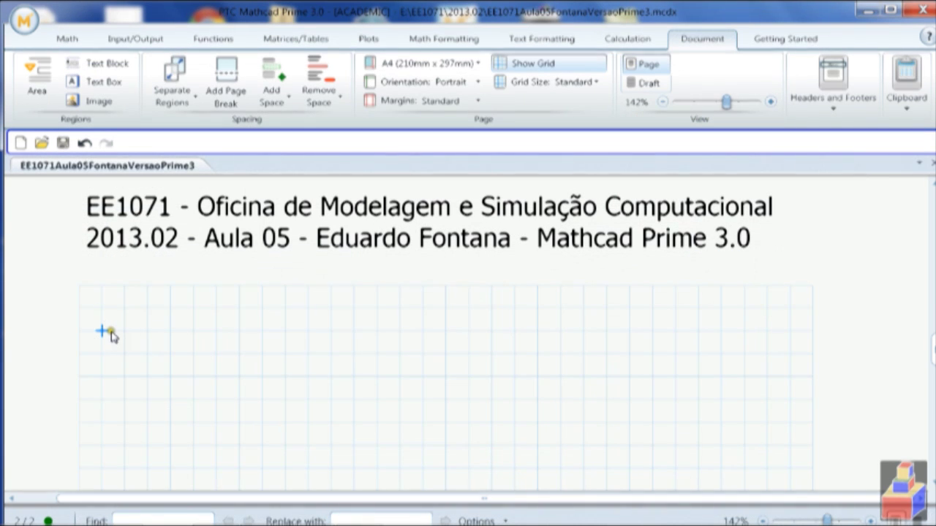
Evaluate the built-in variable TOL near the start of the second page, and define TOL as 0.00000001 below it.
{"action": "type", "text": "OL"}
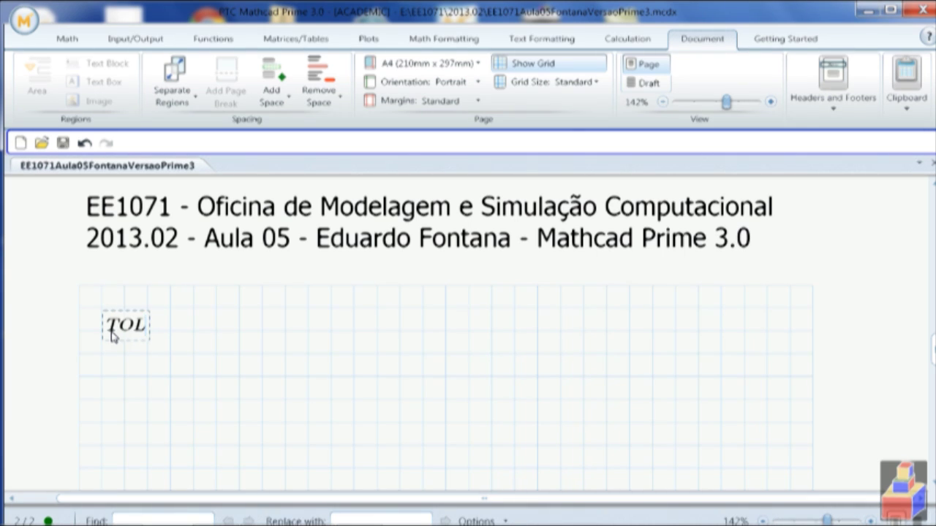
{"action": "type", "text": "=0.001"}
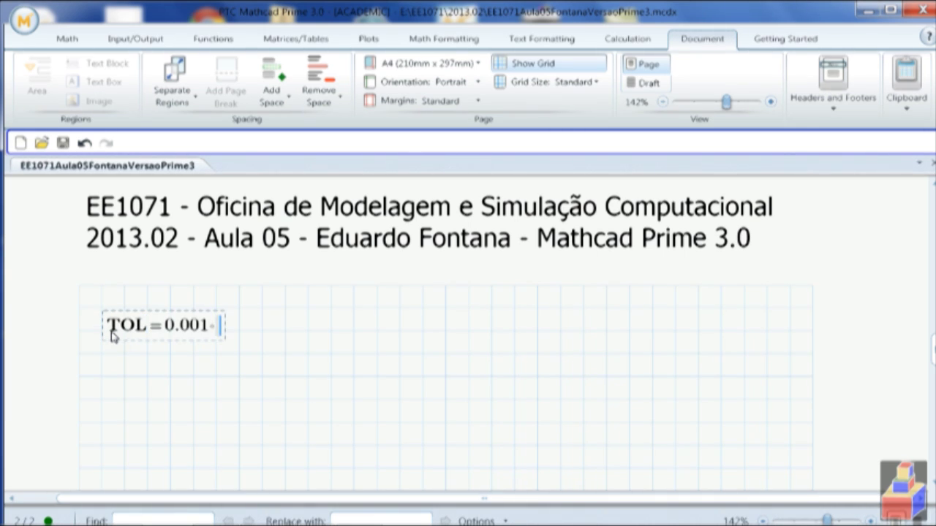
{"action": "left_click", "coordinate": [117, 399]}
{"action": "type", "text": "TOL"}
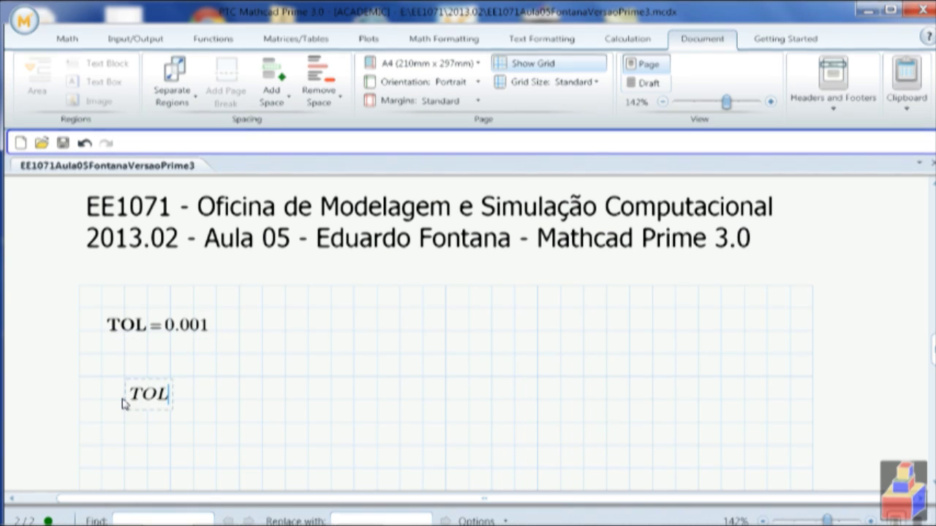
{"action": "type", "text": ":=0.00000001"}
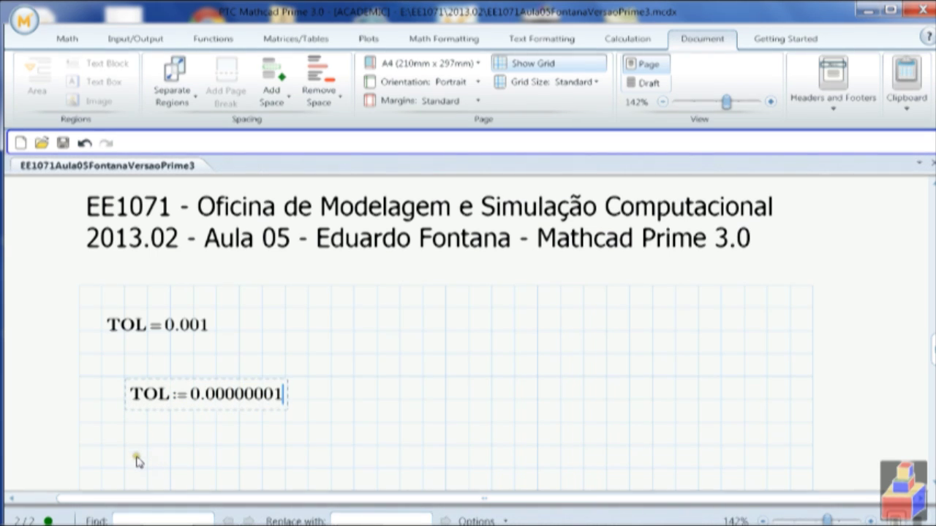
Evaluate TOL below its redefinition, and delete all three TOL expressions.
{"action": "left_click", "coordinate": [136, 459]}
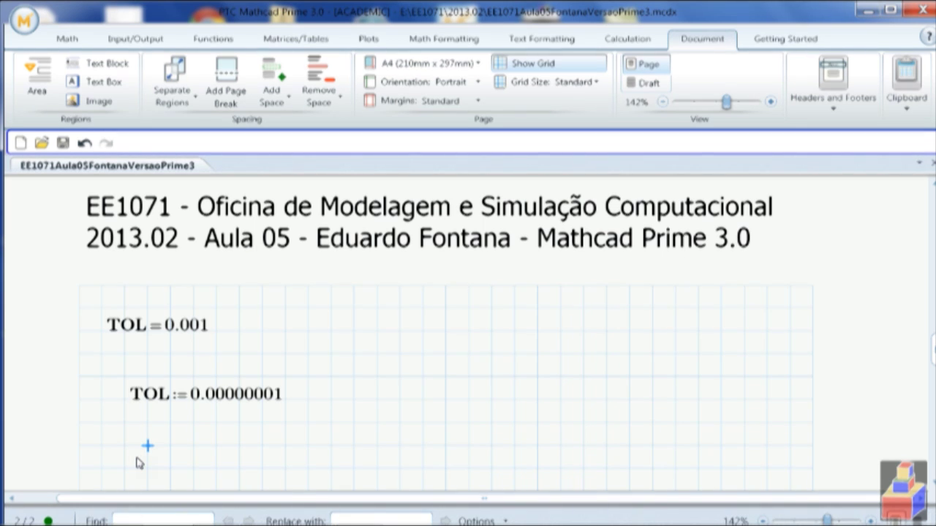
{"action": "type", "text": "TOL=1·10^-8"}
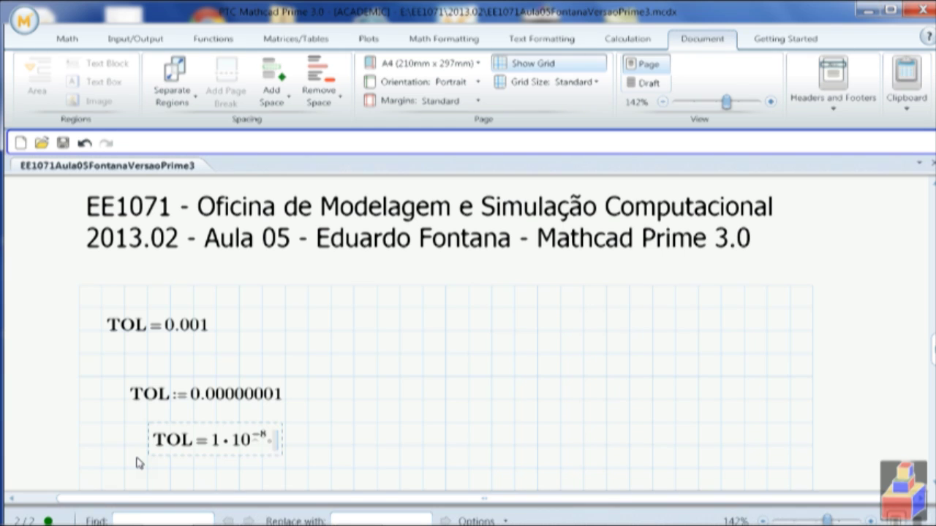
{"action": "left_click", "coordinate": [399, 446]}
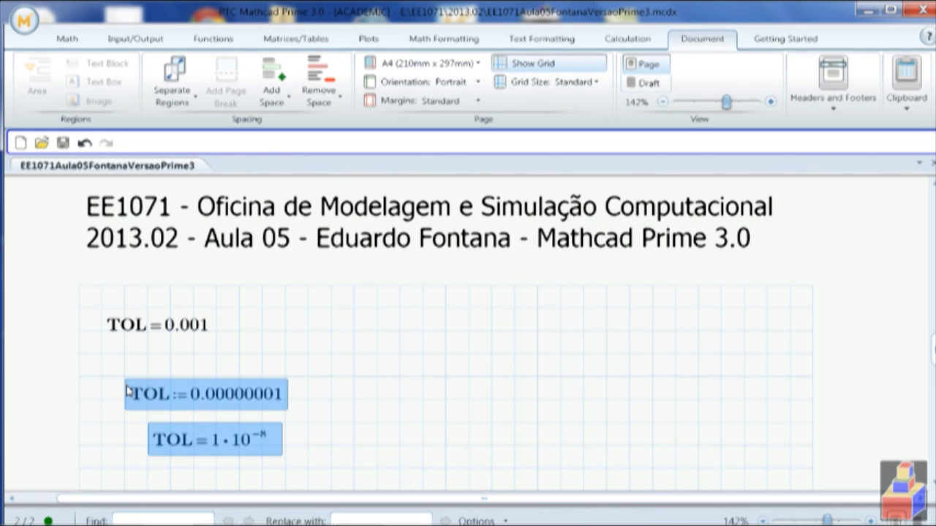
{"action": "key", "text": "Delete"}
{"action": "left_click_drag", "start_coordinate": [193, 369], "coordinate": [115, 293]}
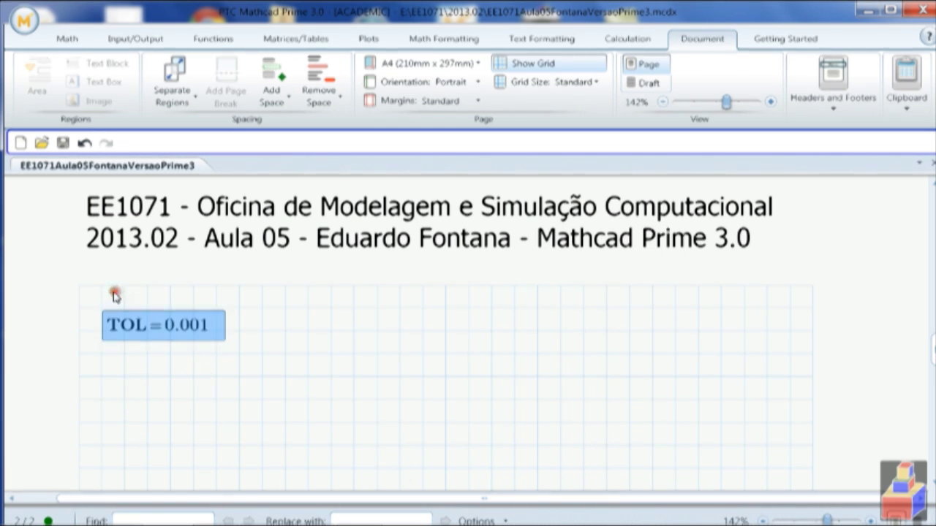
{"action": "key", "text": "Delete"}
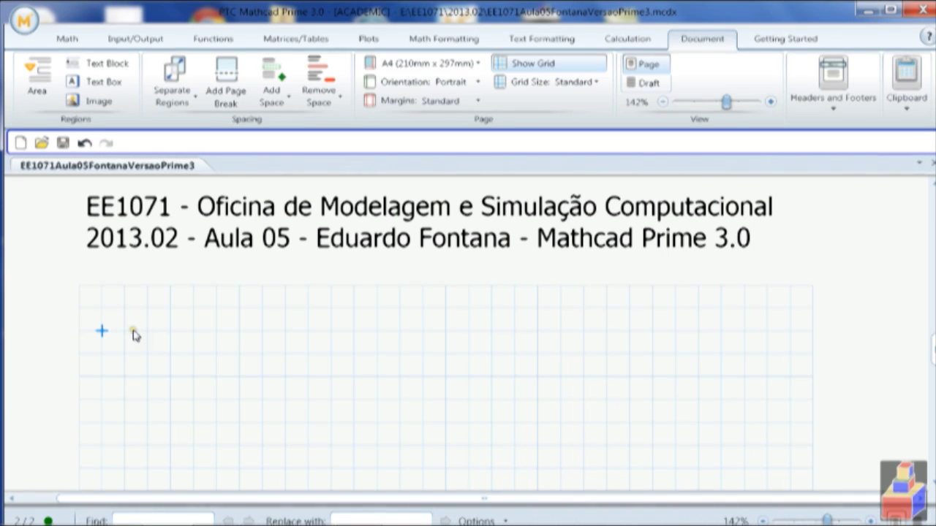
Return to the System Variables table in the help, examine the ORIGIN entry, and go back to the worksheet.
{"action": "key", "text": "F1"}
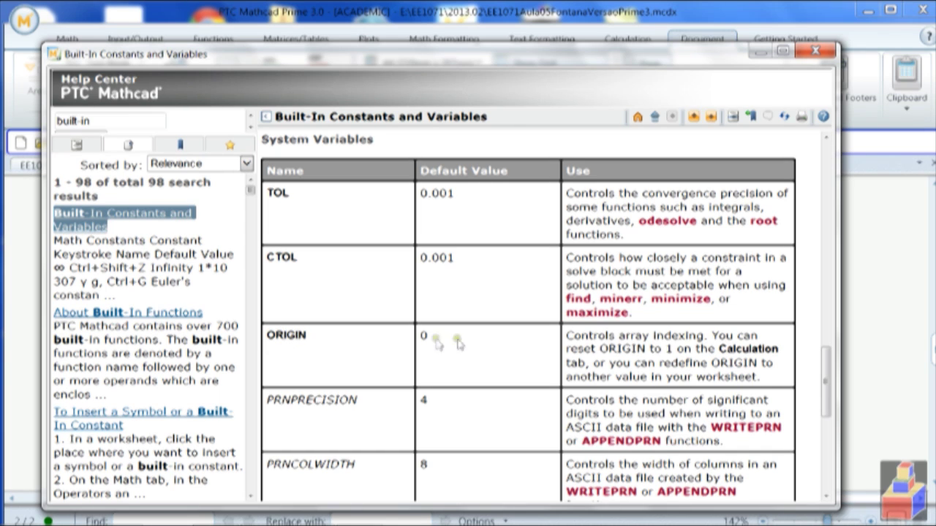
{"action": "left_click", "coordinate": [332, 337]}
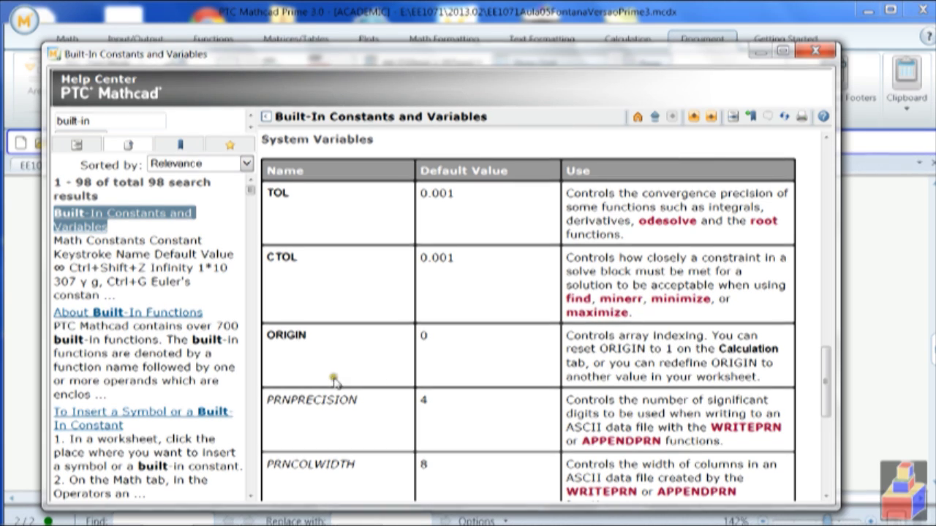
{"action": "key", "text": "alt+F4"}
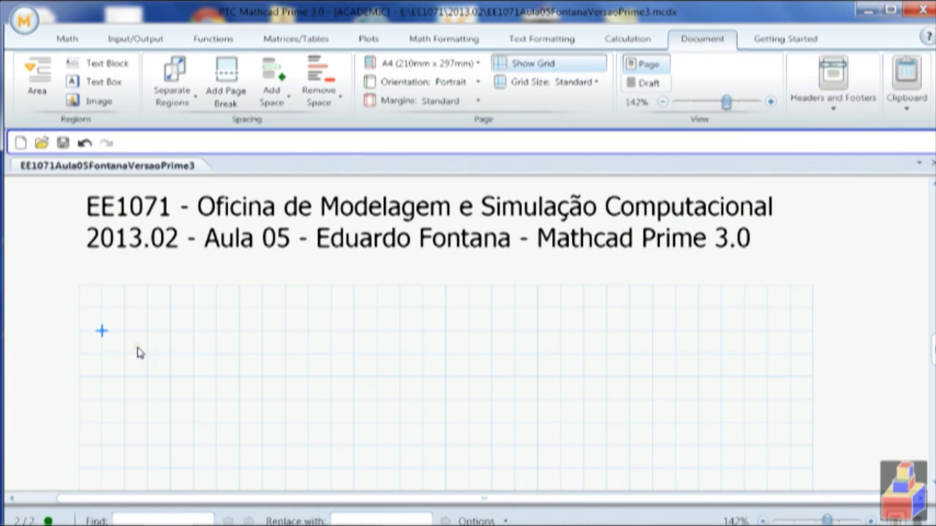
Evaluate the built-in variable ORIGIN twice, one below the other, and delete the second evaluation.
{"action": "type", "text": "ORIGIN "}
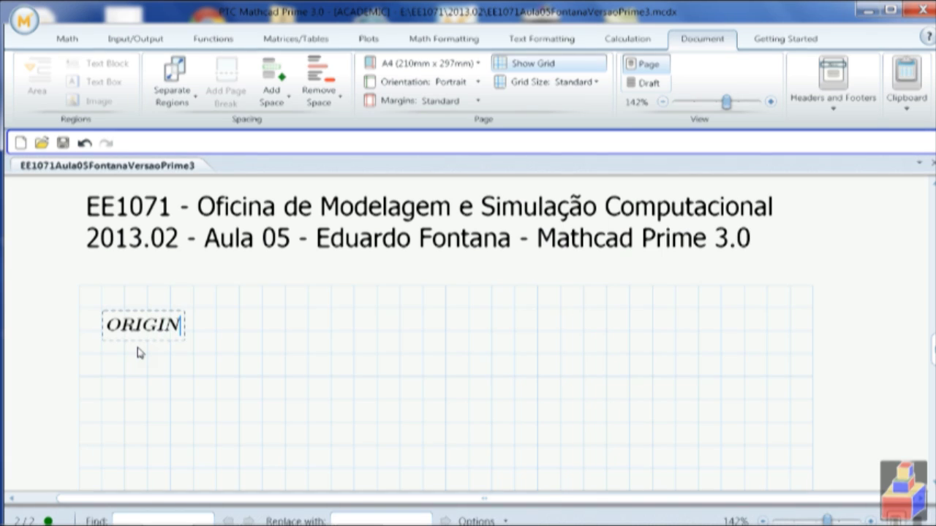
{"action": "type", "text": "= 0"}
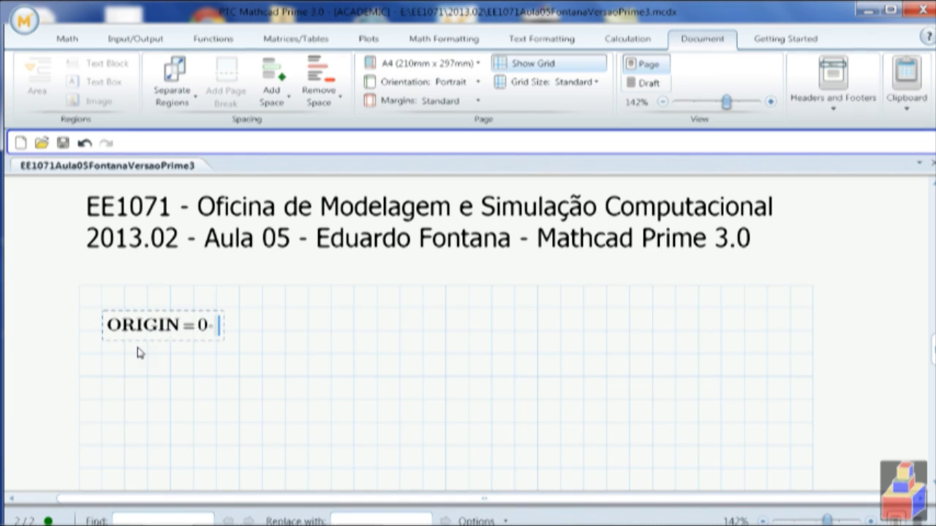
{"action": "left_click", "coordinate": [121, 384]}
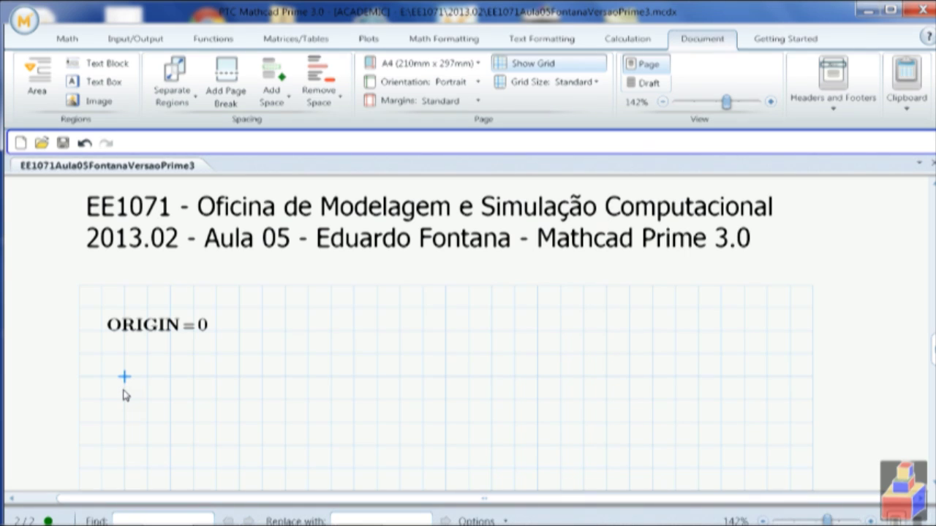
{"action": "type", "text": "ORIGIN = 0"}
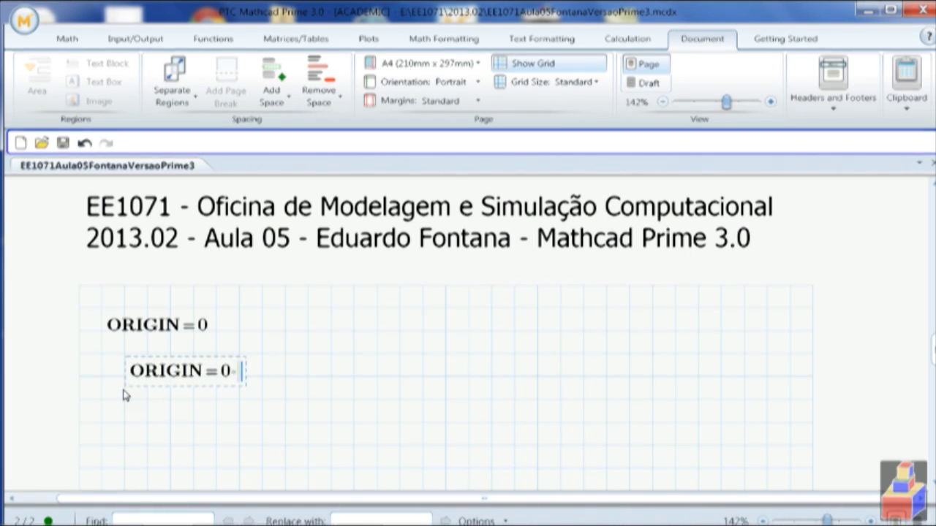
{"action": "left_click_drag", "start_coordinate": [303, 393], "coordinate": [202, 372]}
{"action": "key", "text": "Delete"}
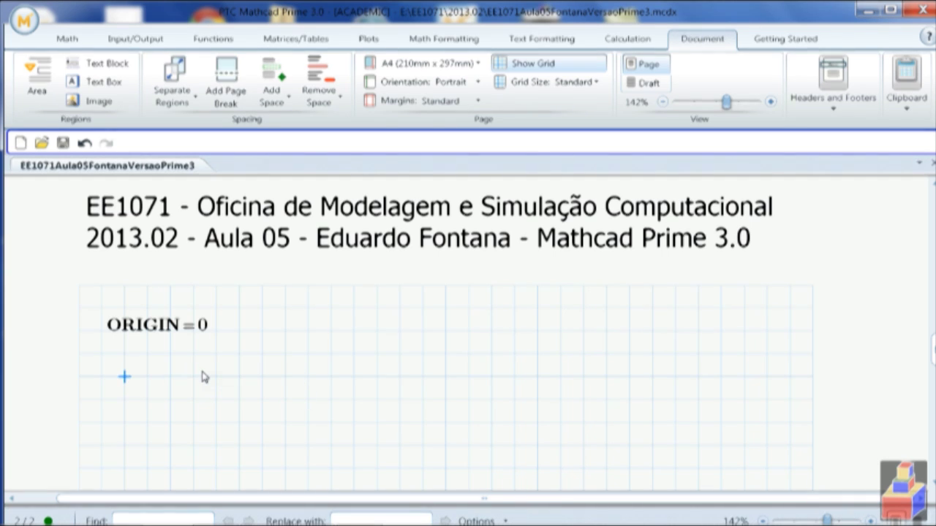
Define ORIGIN as 1 below the evaluation of ORIGIN.
{"action": "left_click", "coordinate": [108, 401]}
{"action": "type", "text": "ORIGIN "}
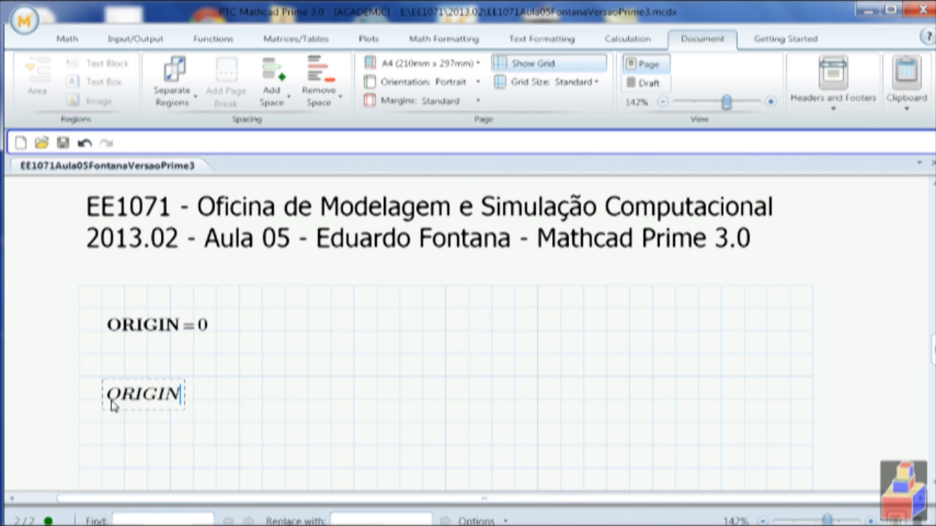
{"action": "type", "text": ":= 1"}
{"action": "left_click", "coordinate": [229, 432]}
Delete the ORIGIN definition and the ORIGIN evaluation from the second page.
{"action": "scroll", "coordinate": [229, 432], "scroll_direction": "down", "scroll_amount": 2}
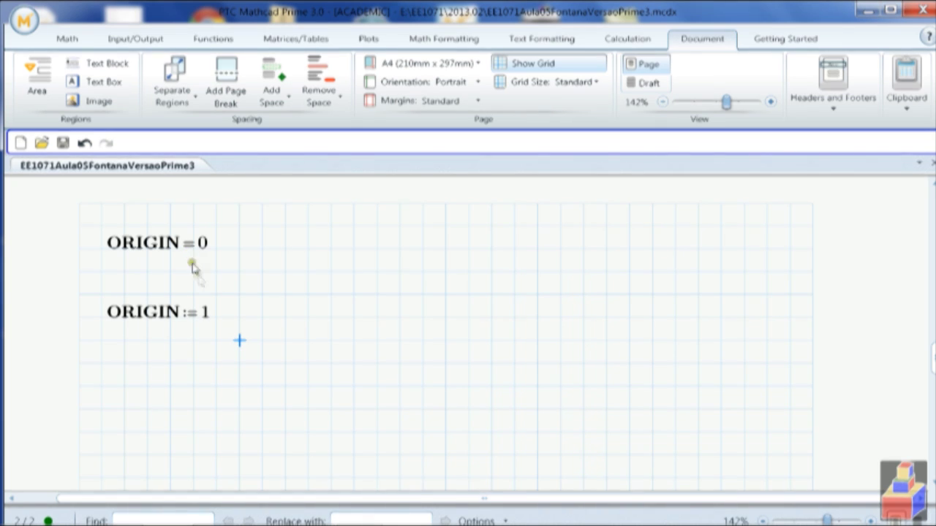
{"action": "left_click", "coordinate": [168, 310]}
{"action": "key", "text": "Delete"}
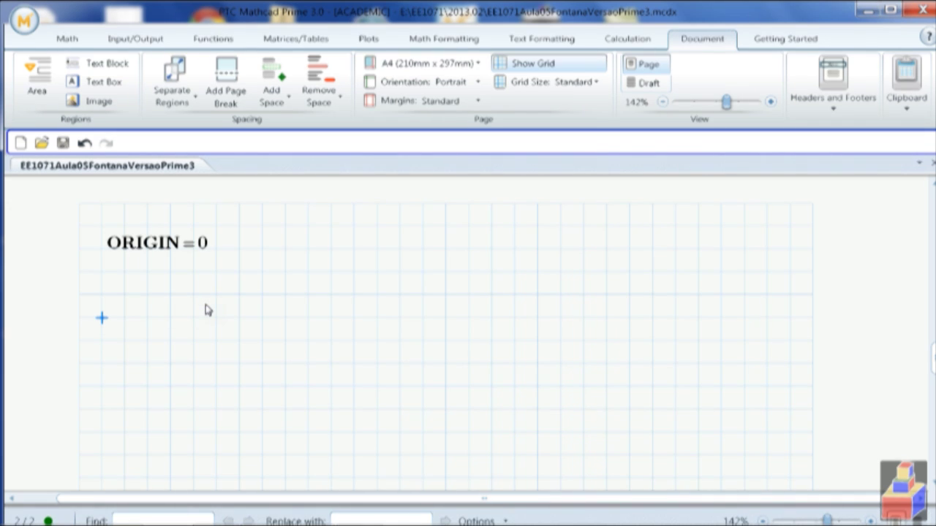
{"action": "scroll", "coordinate": [288, 304], "scroll_direction": "up", "scroll_amount": 3}
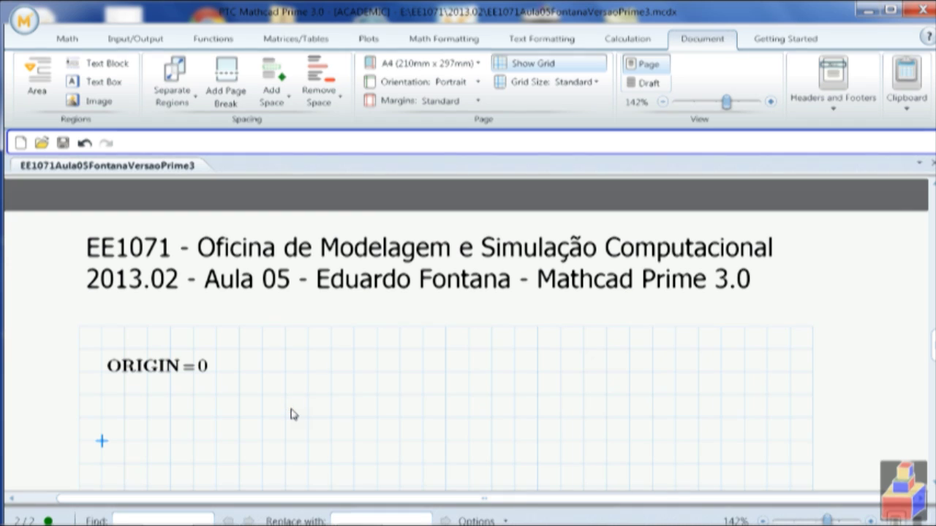
{"action": "left_click_drag", "start_coordinate": [285, 395], "coordinate": [80, 366]}
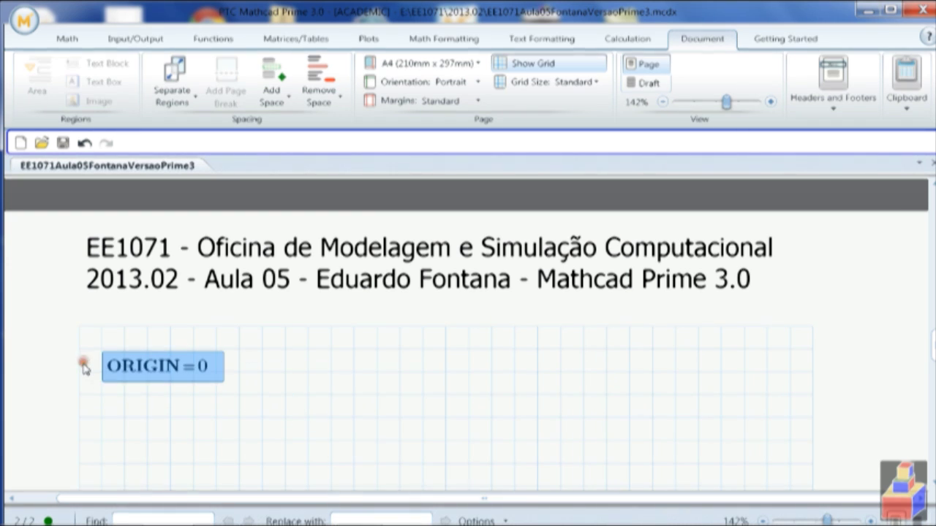
{"action": "key", "text": "Delete"}
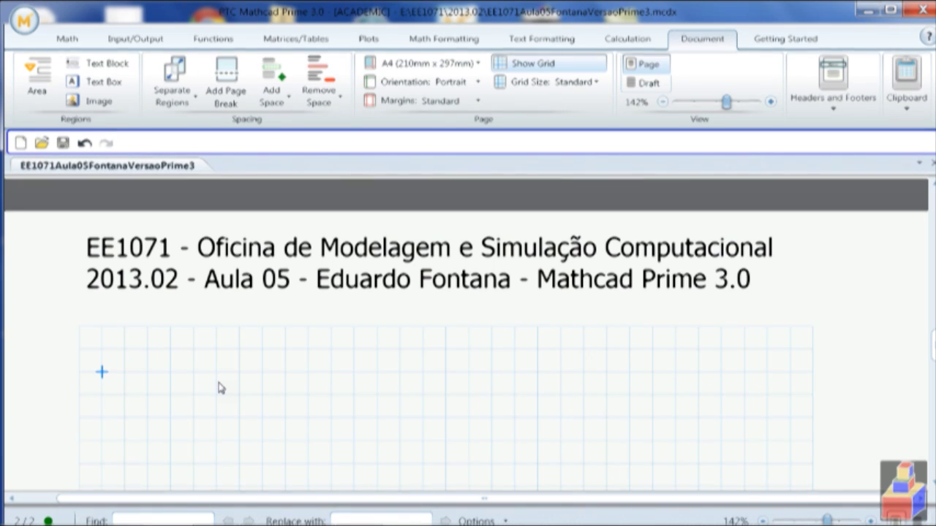
Insert a text block near the start of the second page reading "Vetores e Matrizes".
{"action": "scroll", "coordinate": [220, 388], "scroll_direction": "down", "scroll_amount": 2}
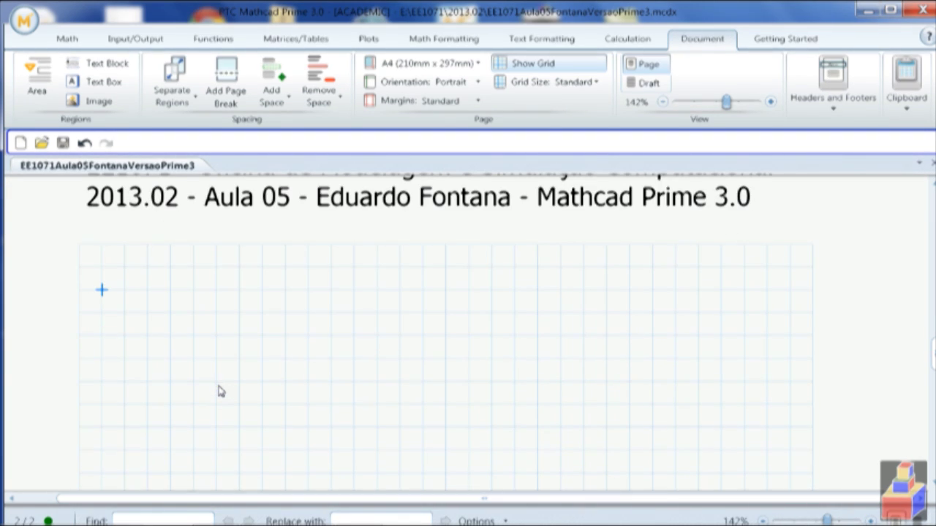
{"action": "scroll", "coordinate": [220, 392], "scroll_direction": "up", "scroll_amount": 1}
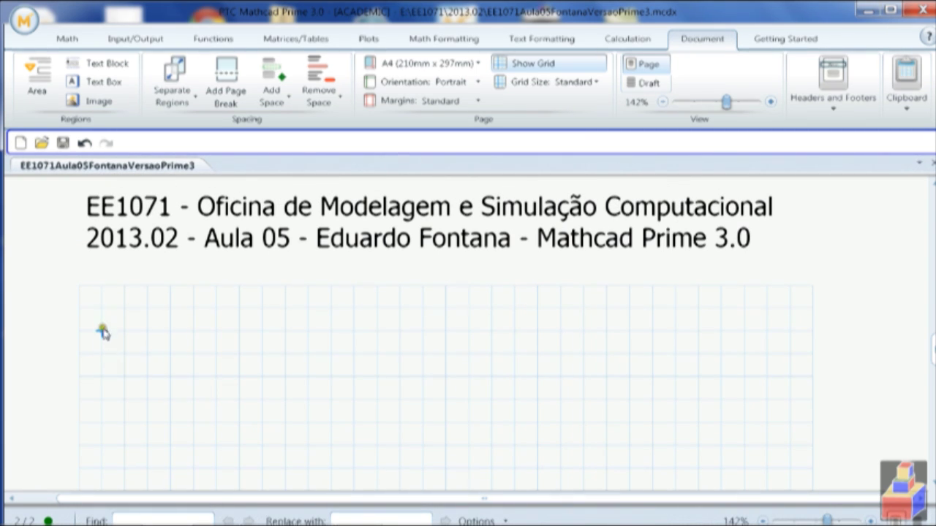
{"action": "left_click", "coordinate": [122, 72]}
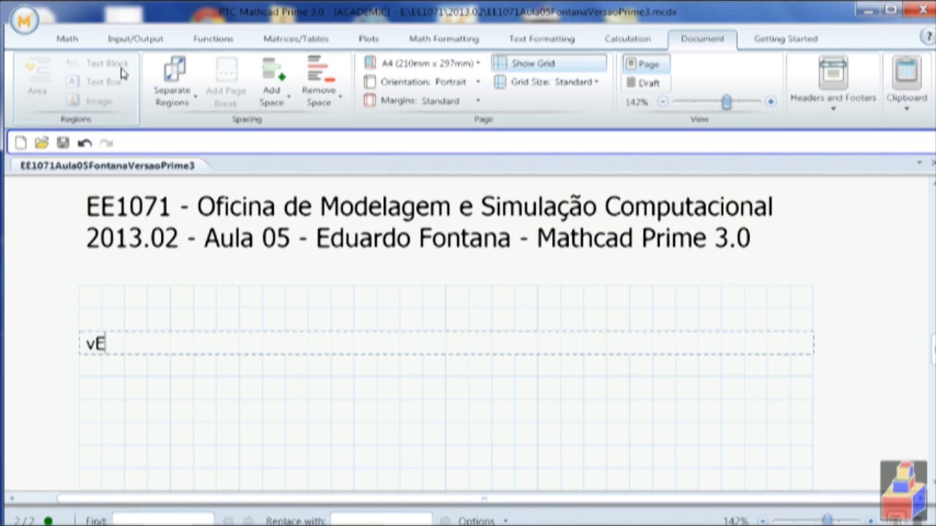
{"action": "type", "text": "Vetores e Matrizes"}
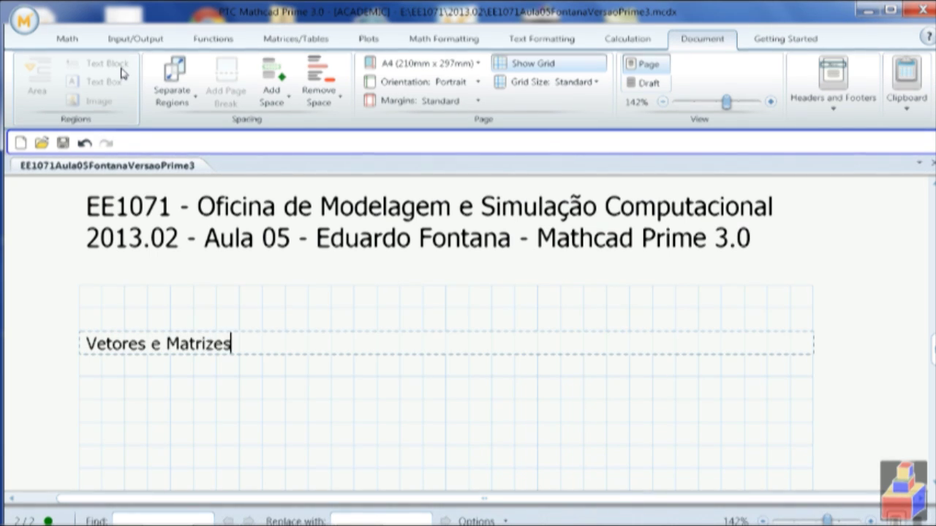
Insert a text box below the "Vetores e Matrizes" heading reading "Índice literal (não existia em versão anteriores)".
{"action": "left_click", "coordinate": [100, 400]}
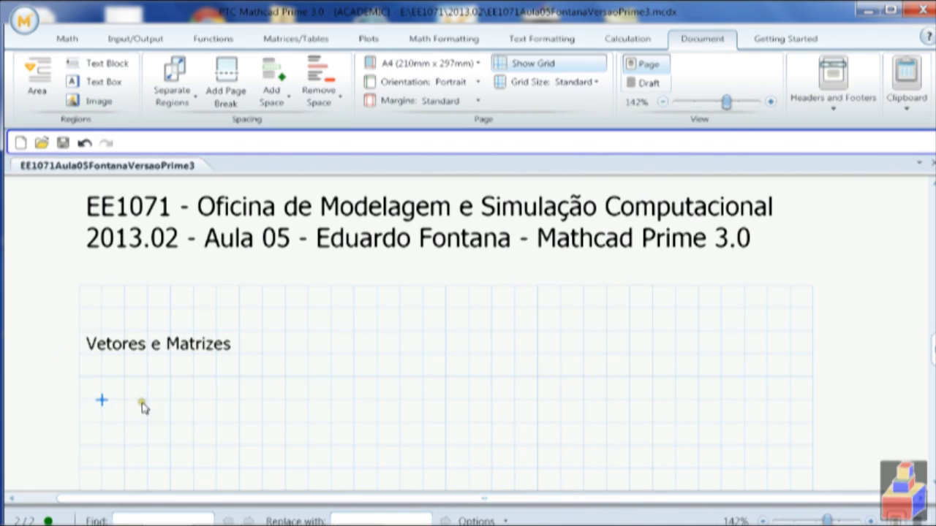
{"action": "left_click", "coordinate": [95, 84]}
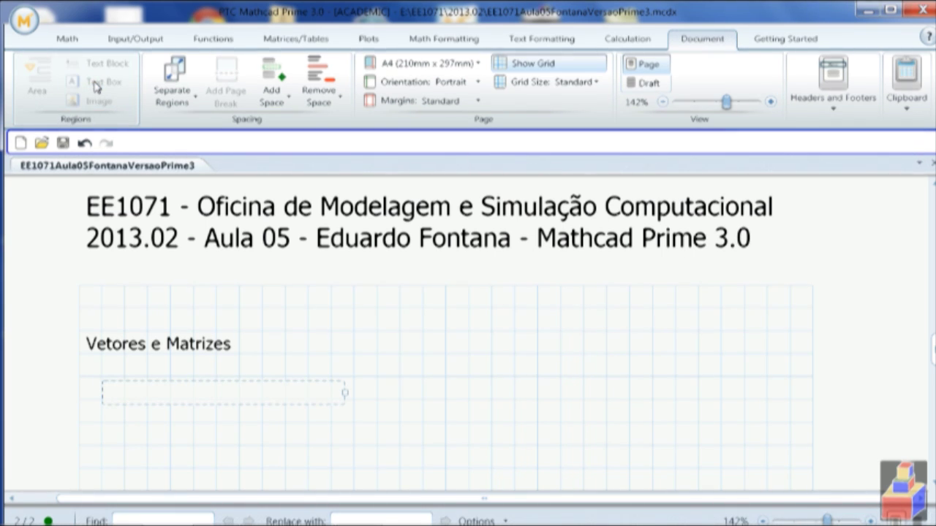
{"action": "type", "text": "Índi"}
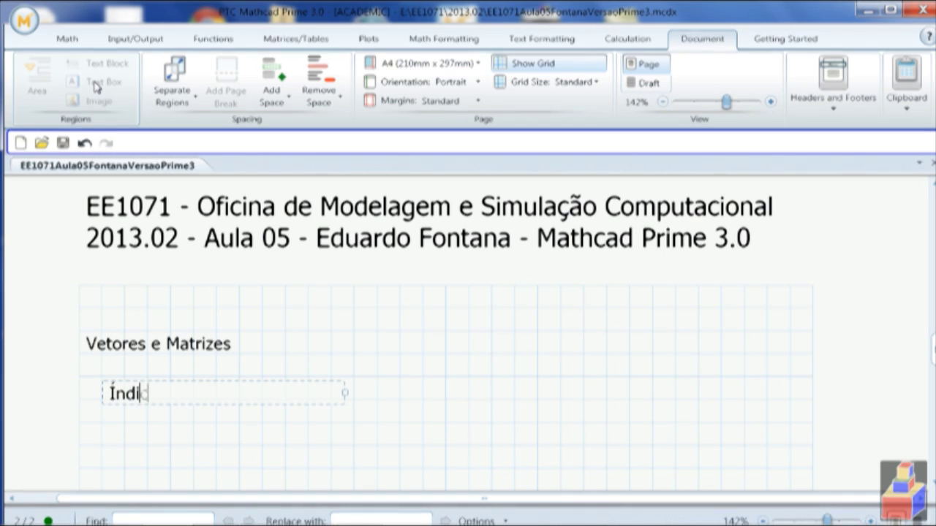
{"action": "type", "text": "ce licter"}
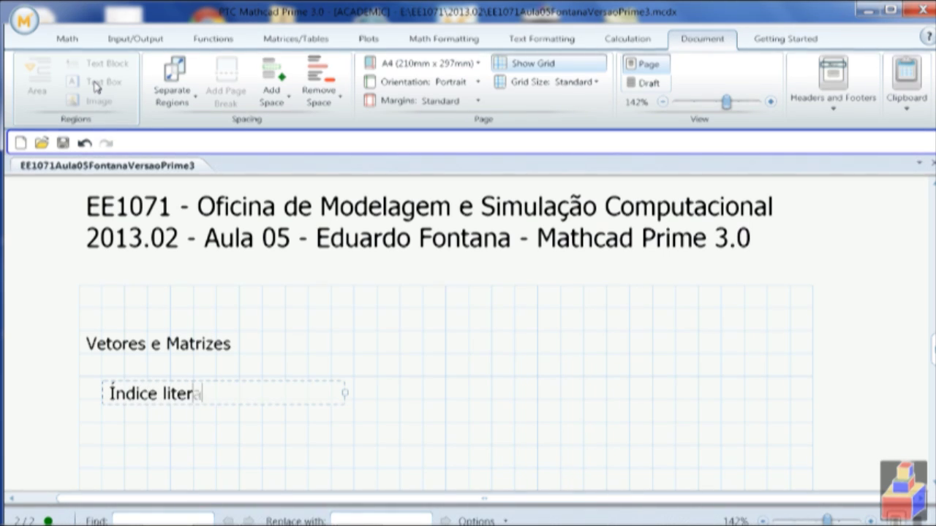
{"action": "type", "text": "al (não e"}
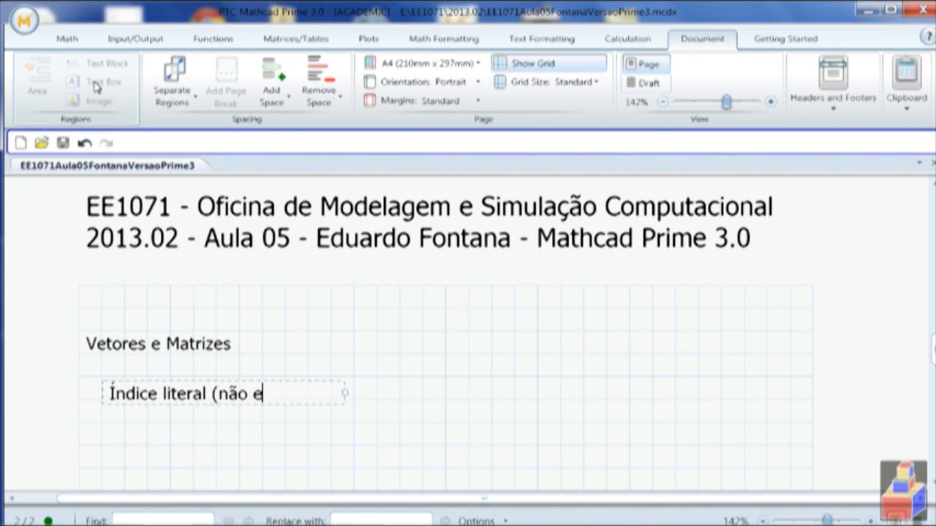
{"action": "type", "text": "xistia em "}
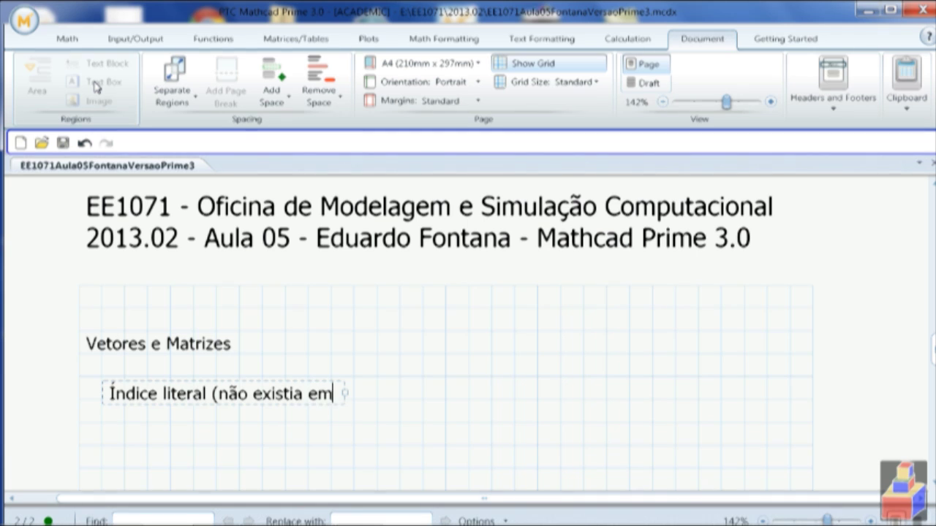
{"action": "type", "text": "ver"}
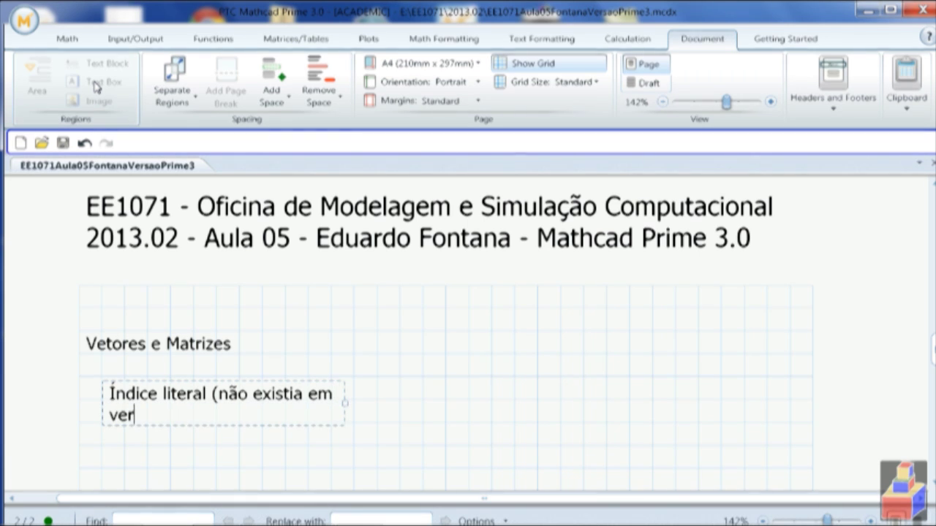
{"action": "type", "text": "são anteriores"}
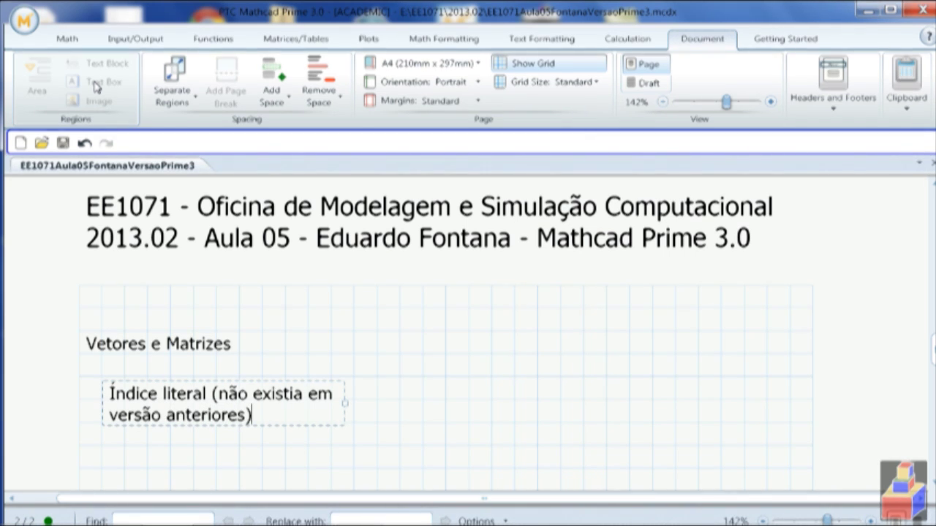
{"action": "left_click", "coordinate": [424, 400]}
Define x with the literal subscript a as 1 below the "Índice literal" text.
{"action": "scroll", "coordinate": [389, 415], "scroll_direction": "down", "scroll_amount": 2}
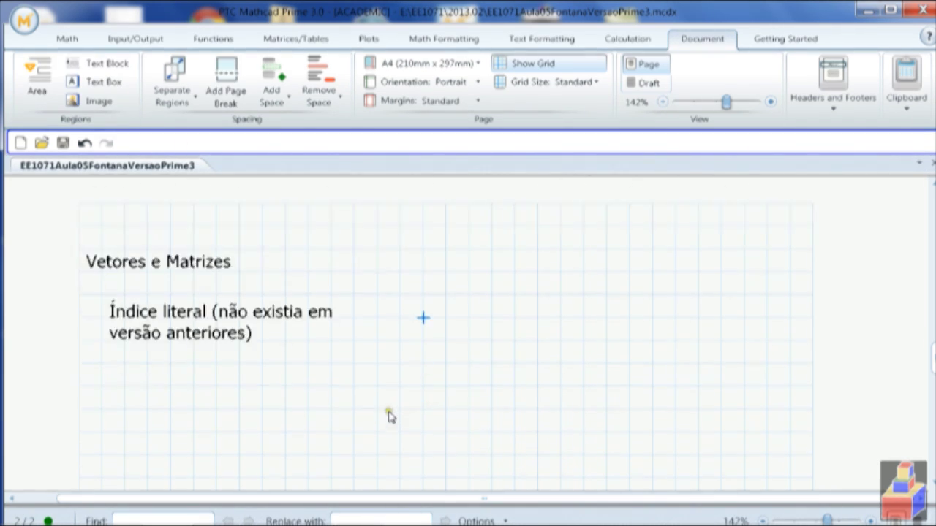
{"action": "left_click", "coordinate": [123, 386]}
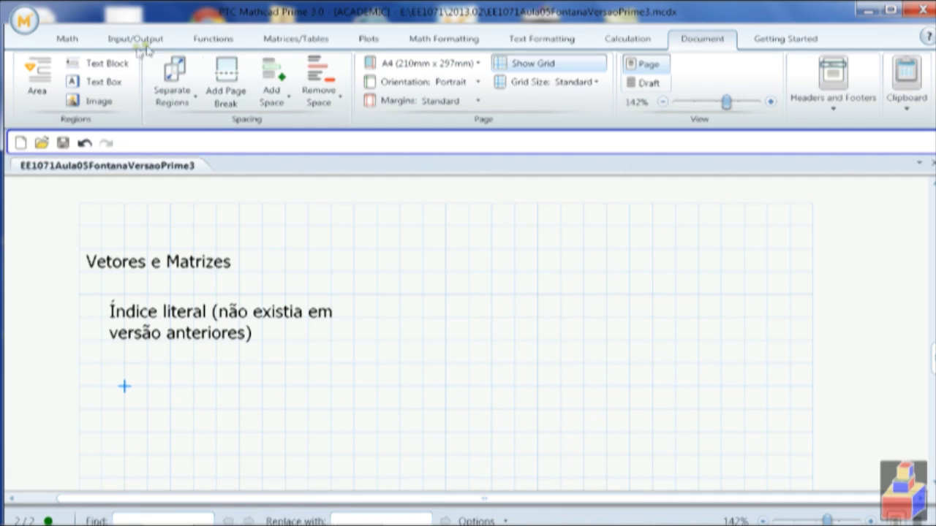
{"action": "left_click", "coordinate": [66, 39]}
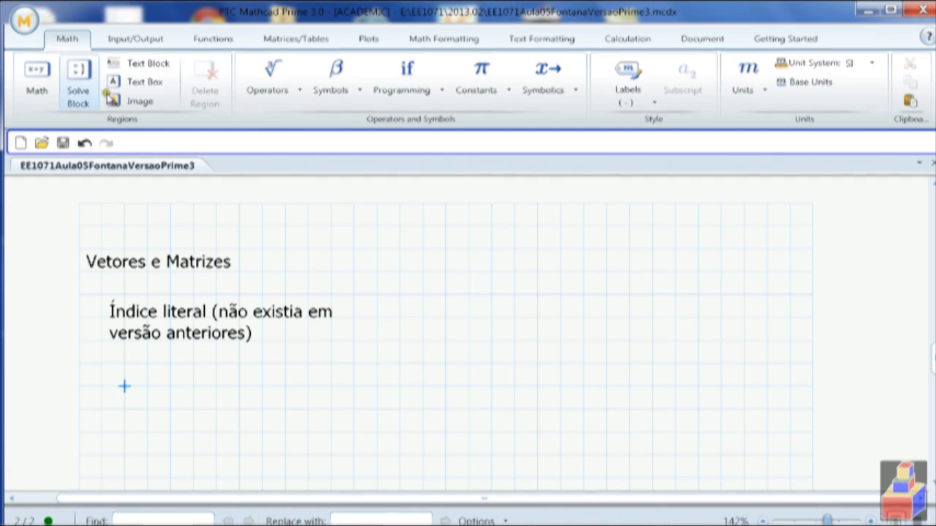
{"action": "left_click", "coordinate": [400, 386]}
{"action": "left_click", "coordinate": [120, 388]}
{"action": "type", "text": "x"}
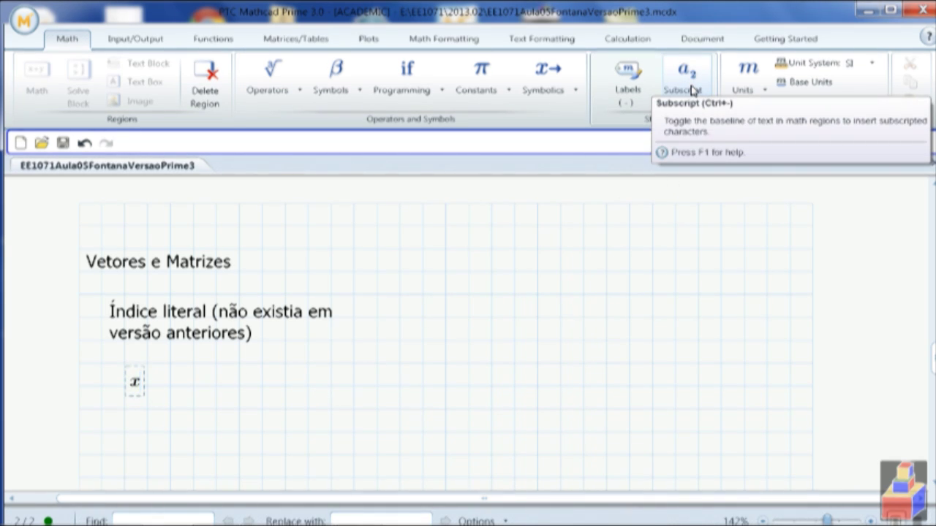
{"action": "left_click", "coordinate": [687, 76]}
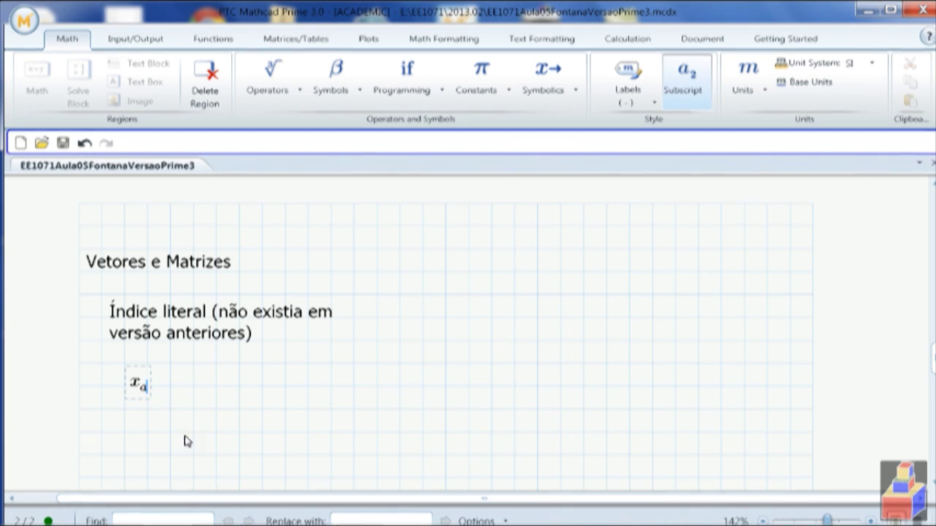
{"action": "key", "text": "Return"}
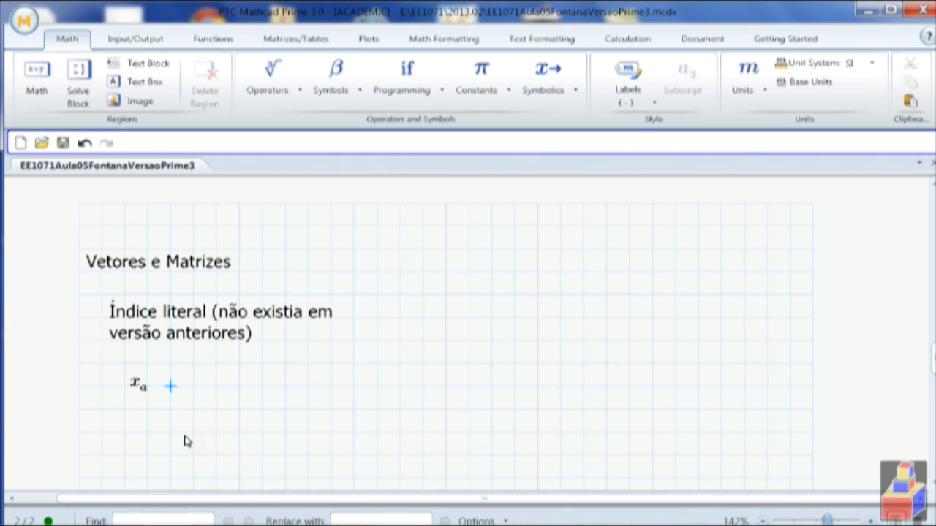
{"action": "left_click", "coordinate": [144, 392]}
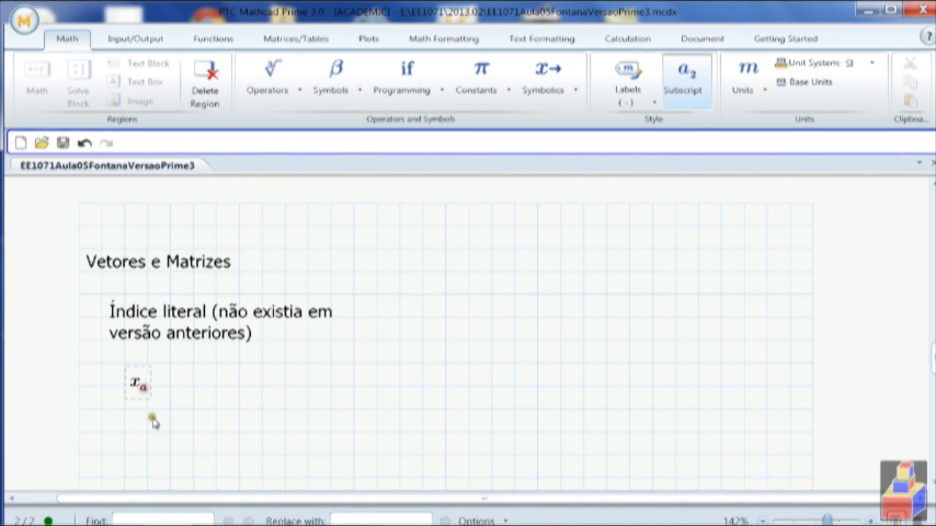
{"action": "type", "text": ":= "}
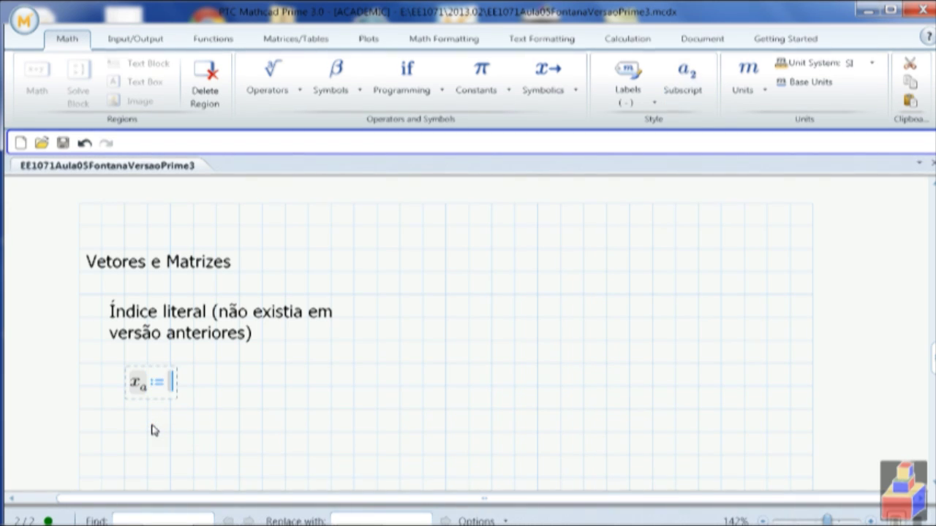
{"action": "type", "text": "1"}
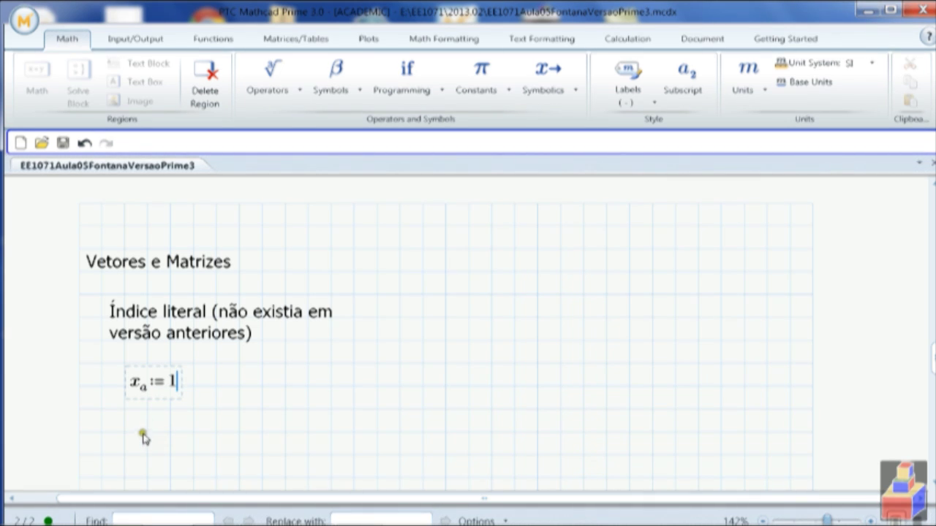
Evaluate x with literal subscript a below its definition, and cut both expressions from the page.
{"action": "left_click", "coordinate": [148, 433]}
{"action": "type", "text": "x"}
{"action": "left_click", "coordinate": [682, 72]}
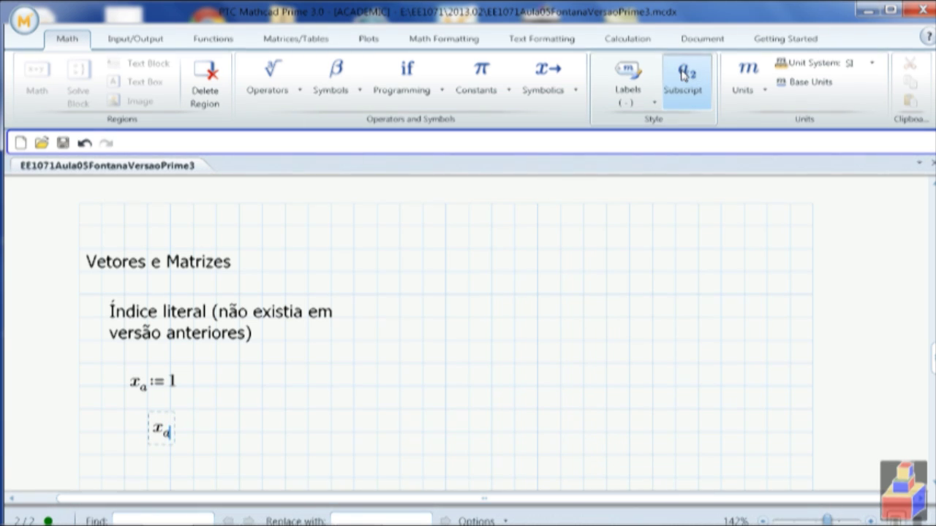
{"action": "key", "text": "space"}
{"action": "type", "text": "= 1·"}
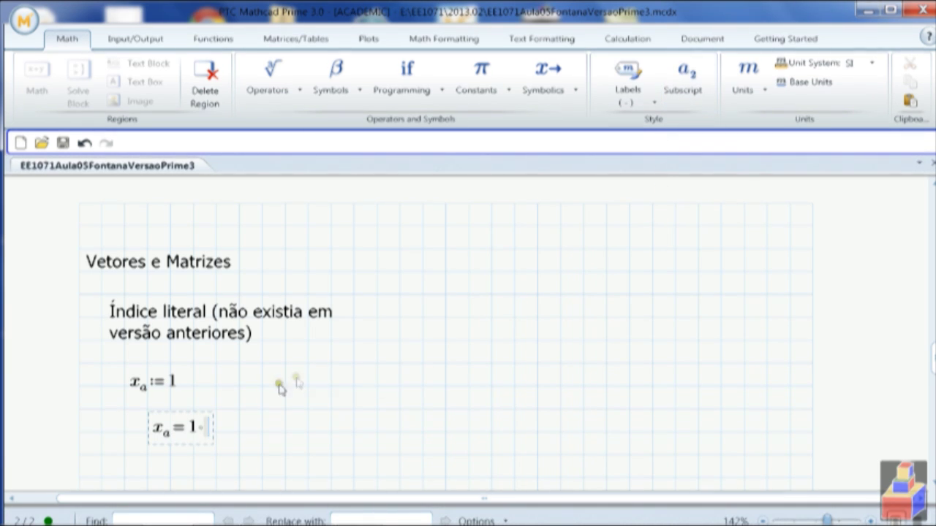
{"action": "left_click_drag", "start_coordinate": [283, 453], "coordinate": [139, 388]}
{"action": "key", "text": "ctrl+x"}
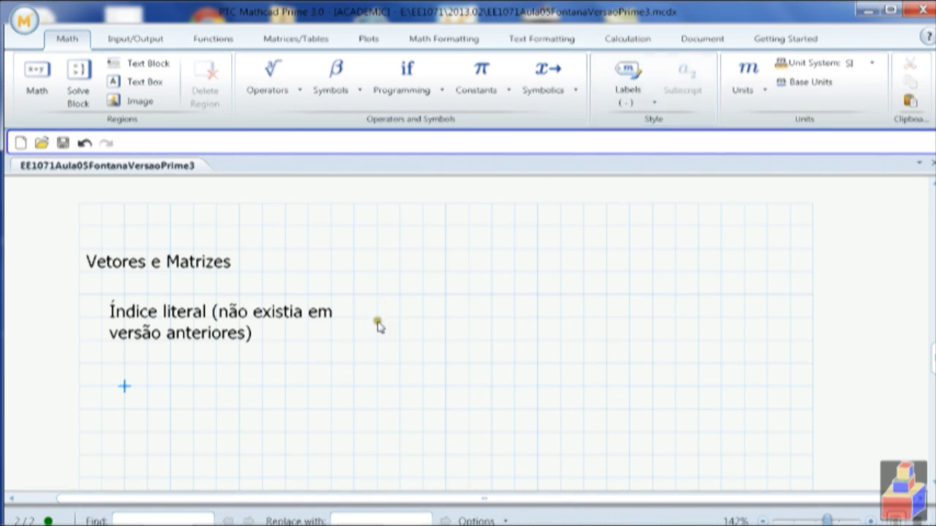
Define x with the literal subscript 3 as 3 below the "Índice literal" text.
{"action": "type", "text": "x"}
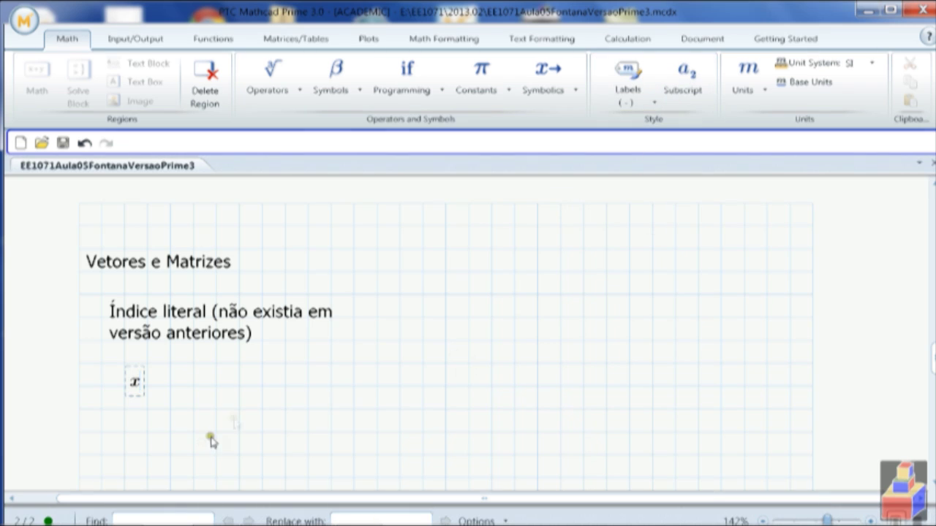
{"action": "key", "text": "ctrl+minus"}
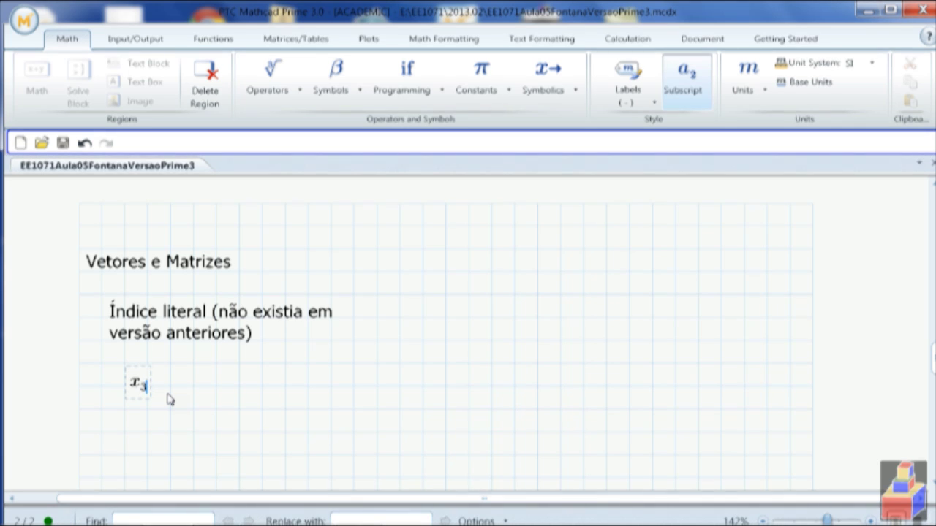
{"action": "key", "text": "space"}
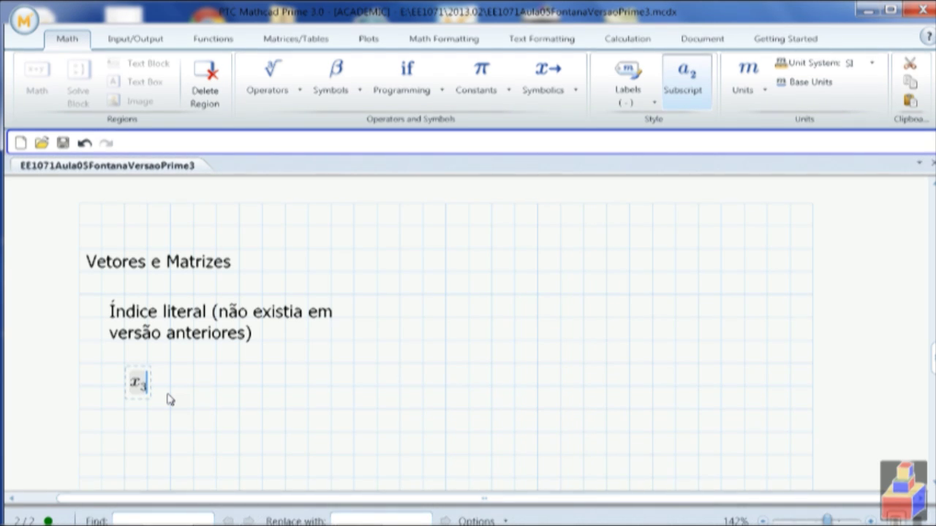
{"action": "left_click", "coordinate": [169, 399]}
{"action": "type", "text": "3"}
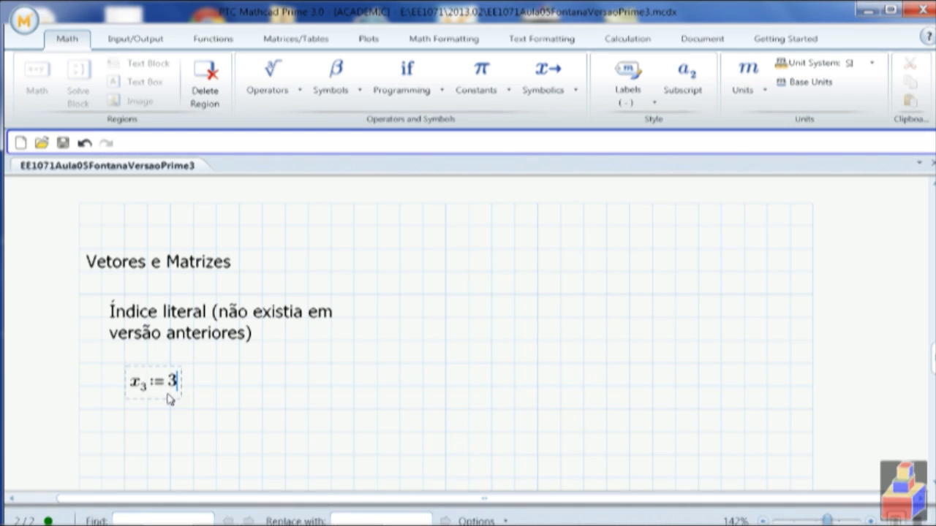
{"action": "left_click", "coordinate": [216, 384]}
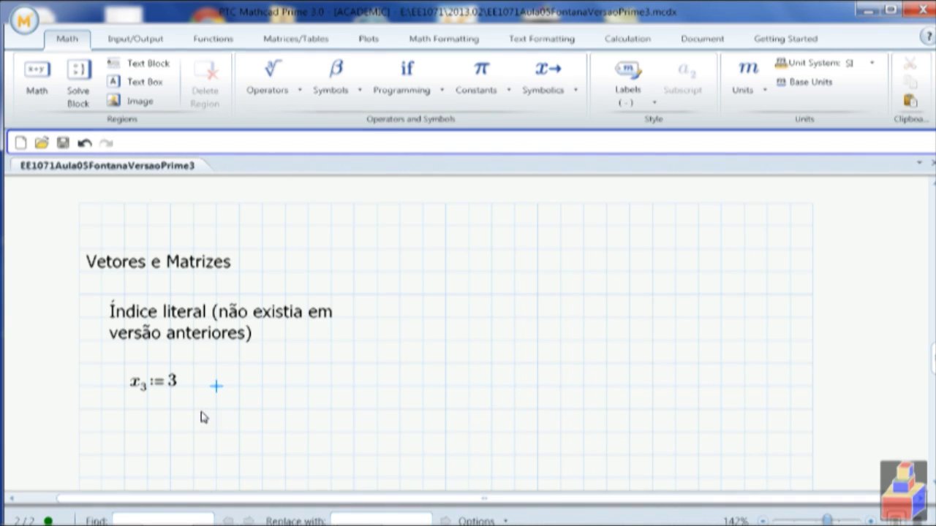
{"action": "left_click", "coordinate": [240, 410]}
Disable the math region that defines x with literal subscript 3.
{"action": "left_click", "coordinate": [171, 386]}
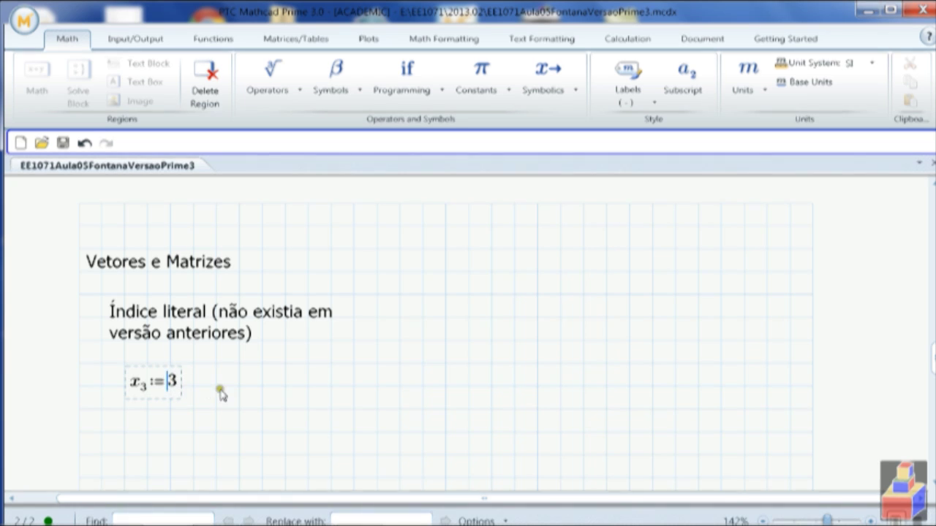
{"action": "left_click_drag", "start_coordinate": [209, 391], "coordinate": [143, 377]}
{"action": "right_click", "coordinate": [176, 389]}
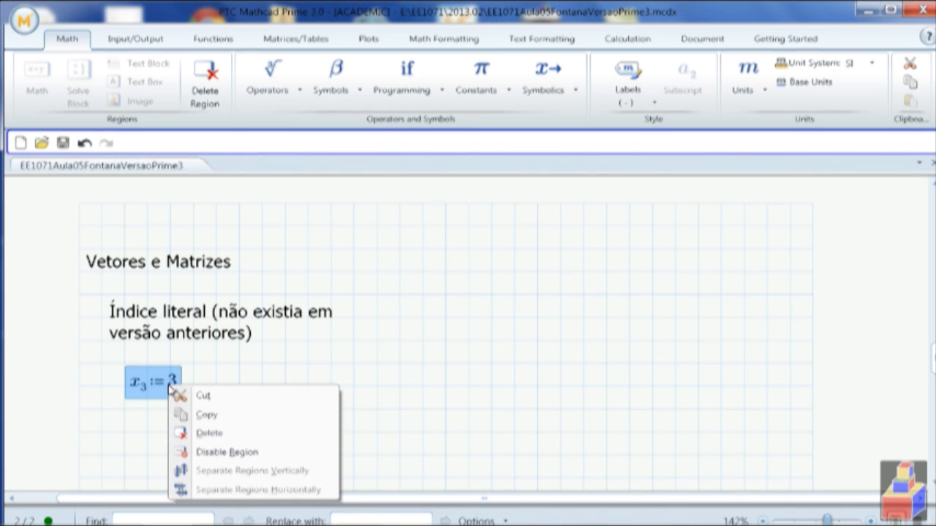
{"action": "left_click", "coordinate": [209, 452]}
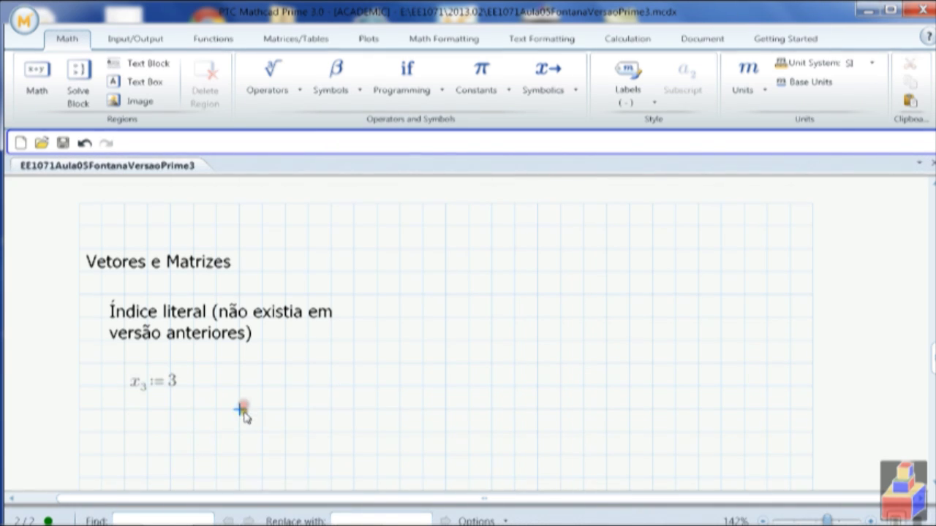
Insert a text block below the disabled definition reading "Matrizes e vetores".
{"action": "scroll", "coordinate": [245, 413], "scroll_direction": "down", "scroll_amount": 3}
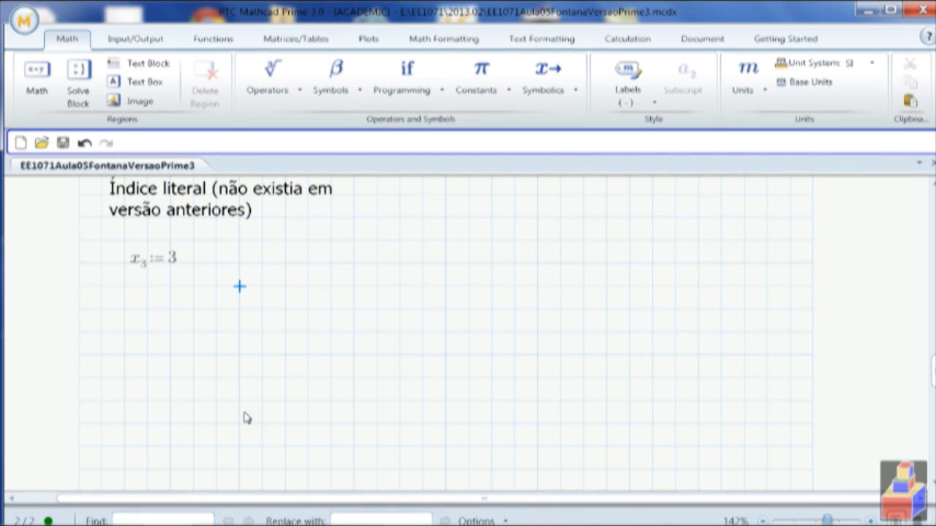
{"action": "left_click", "coordinate": [122, 309]}
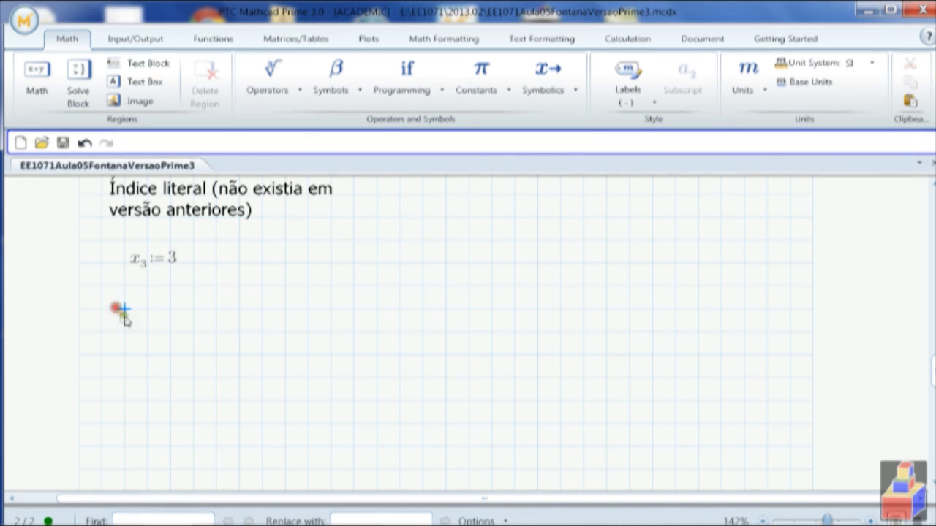
{"action": "left_click", "coordinate": [142, 70]}
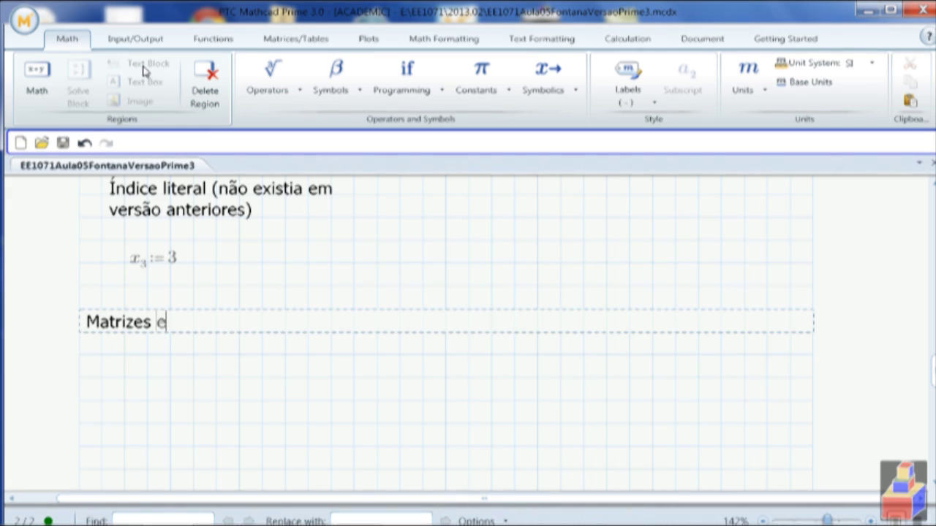
{"action": "type", "text": "res"}
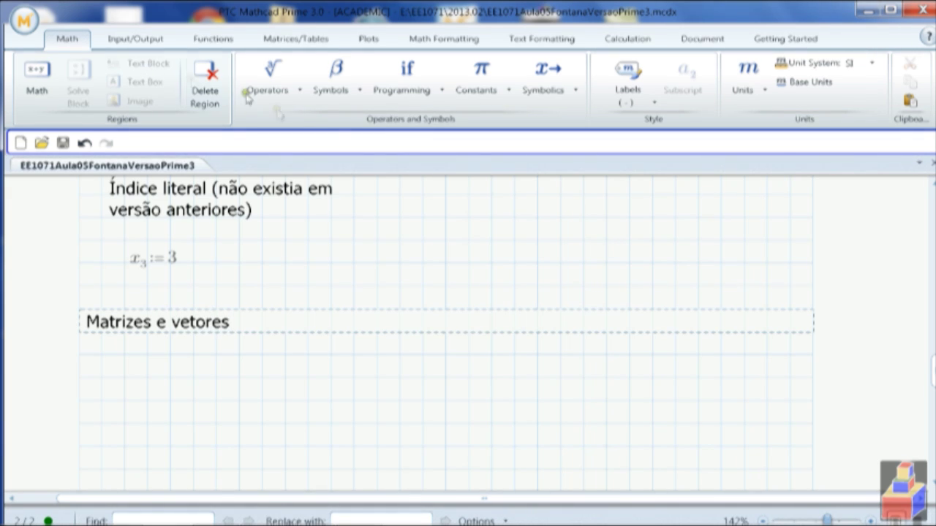
{"action": "left_click", "coordinate": [284, 282]}
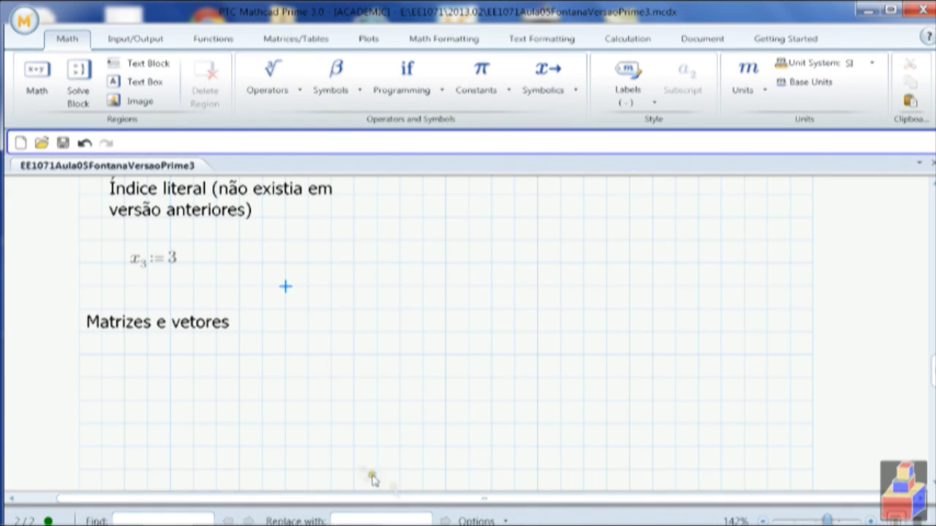
Switch to the 2012 worksheet in the older Mathcad and bring up section 6, "Indexação, Vetores e Matrizes".
{"action": "mouse_move", "coordinate": [435, 520]}
{"action": "left_click", "coordinate": [217, 510]}
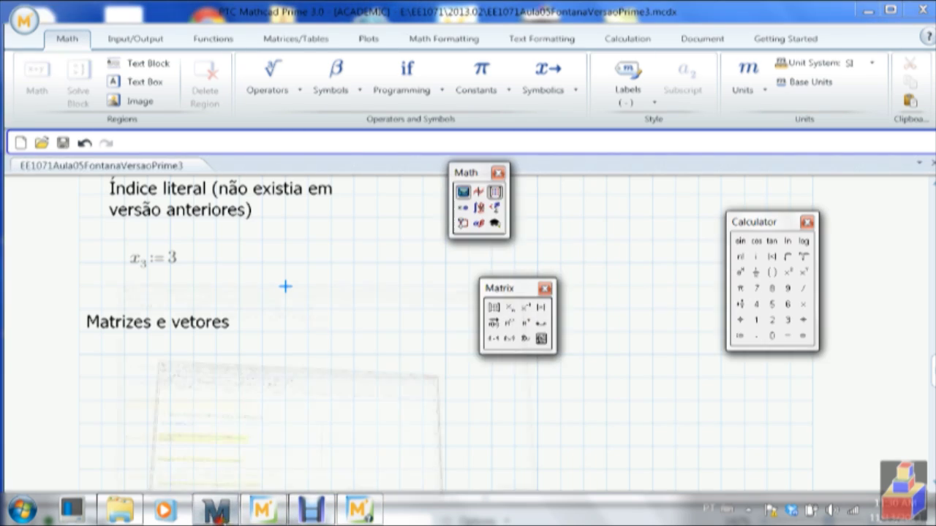
{"action": "scroll", "coordinate": [353, 350], "scroll_direction": "down", "scroll_amount": 3}
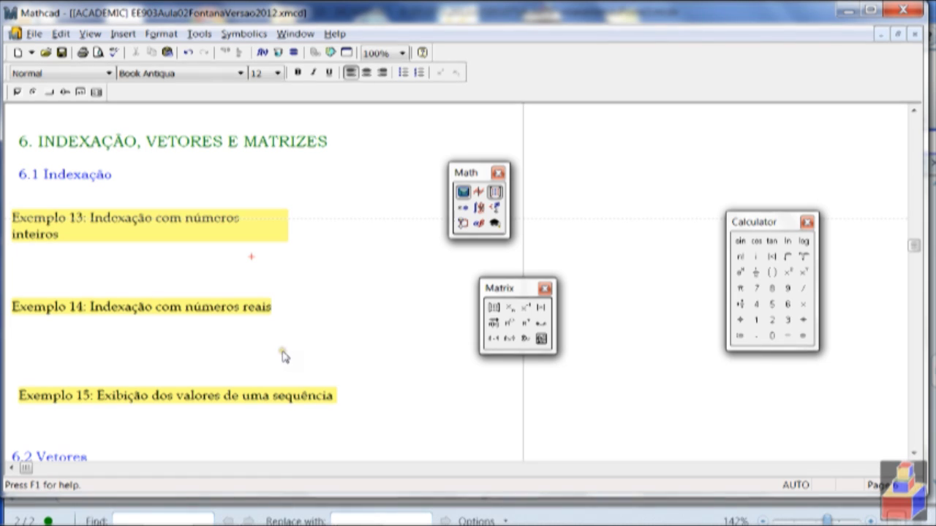
Compare the subscript operators in both Mathcad versions and enter x below "Exemplo 13" in the older worksheet.
{"action": "key", "text": "alt+Tab"}
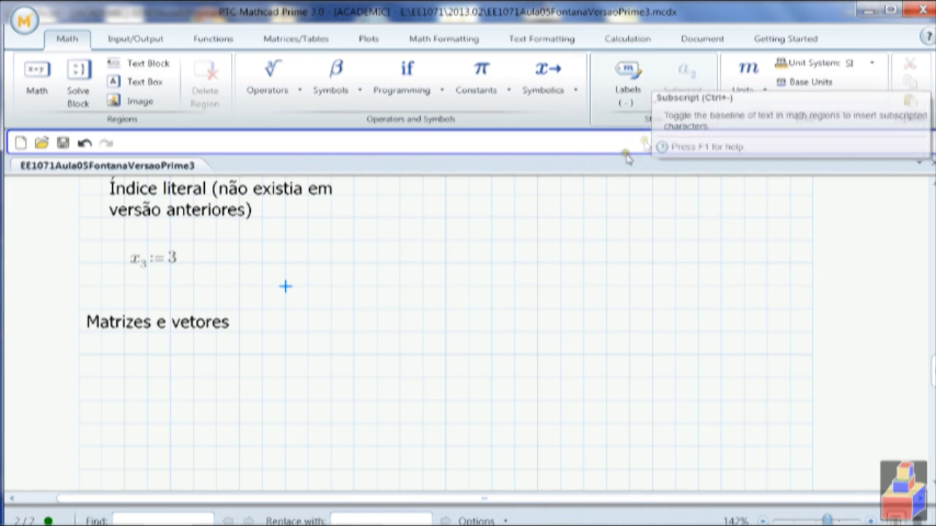
{"action": "key", "text": "alt+Tab"}
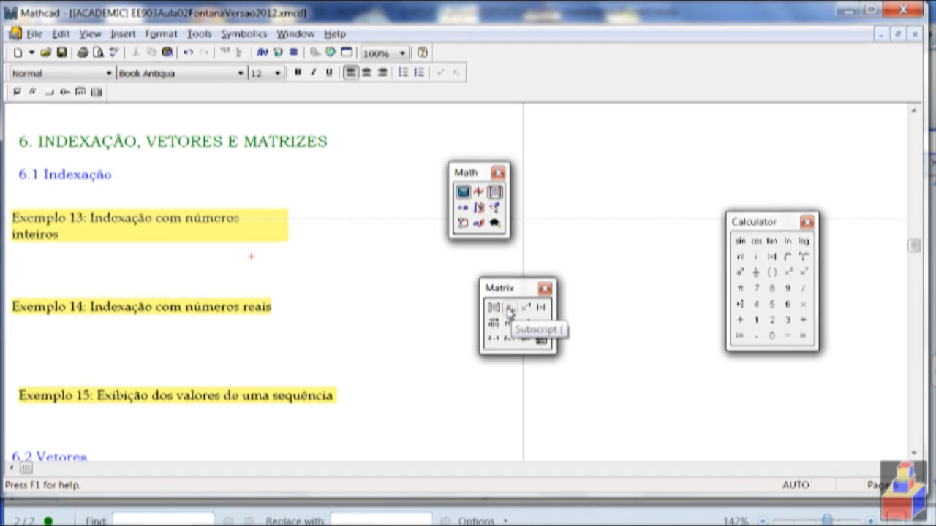
{"action": "left_click", "coordinate": [207, 259]}
{"action": "type", "text": "x"}
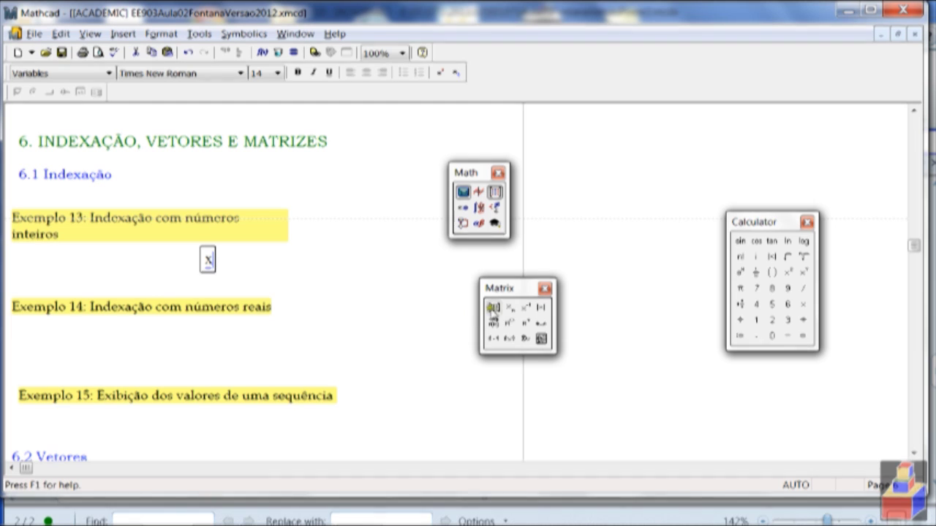
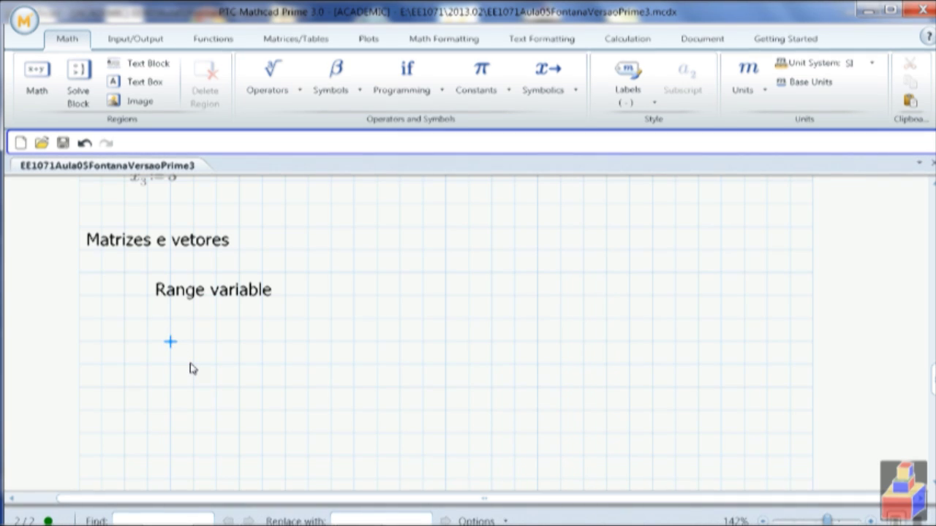
Define the range variable i from 0 to 10 below the "Range variable" text.
{"action": "type", "text": "i:="}
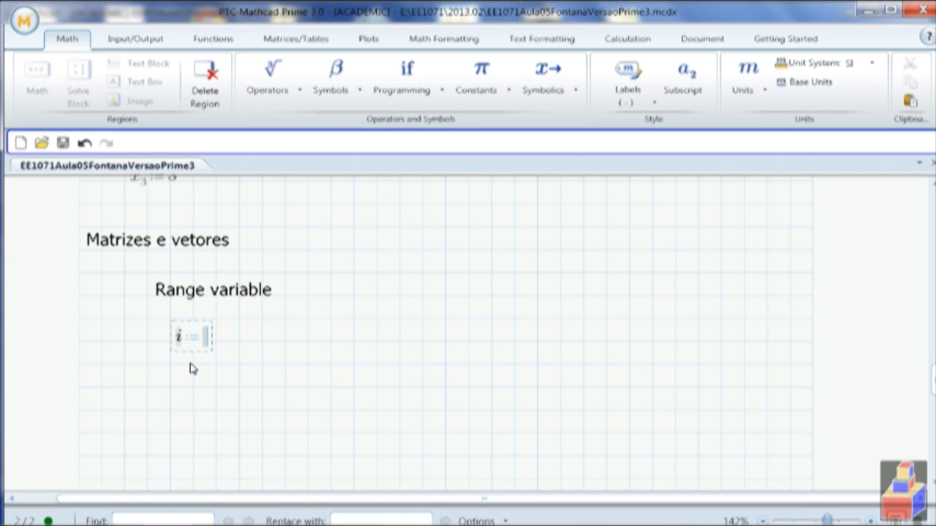
{"action": "type", "text": ","}
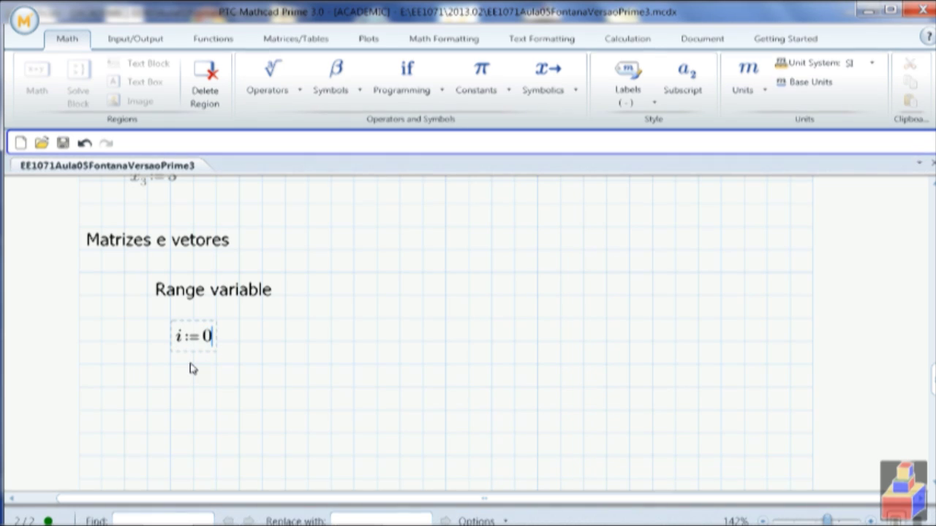
{"action": "type", "text": ";"}
{"action": "key", "text": "BackSpace"}
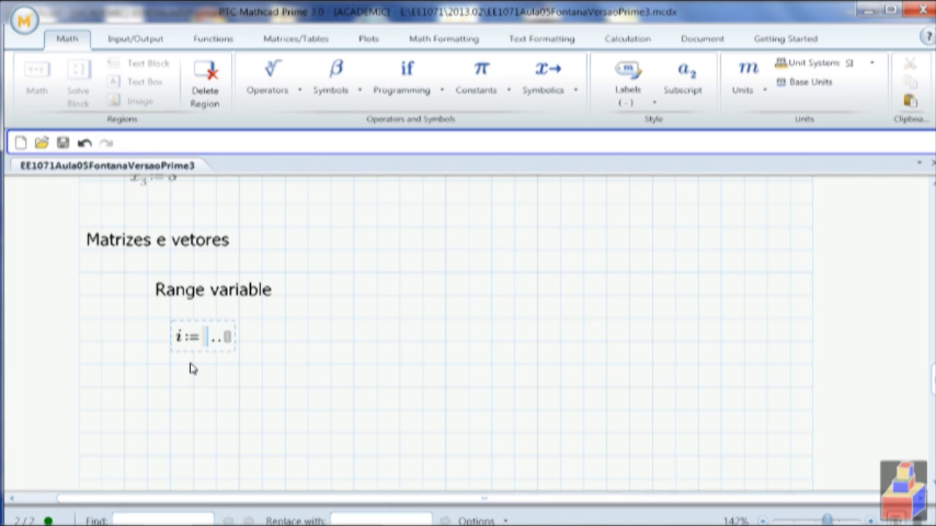
{"action": "left_click", "coordinate": [230, 336]}
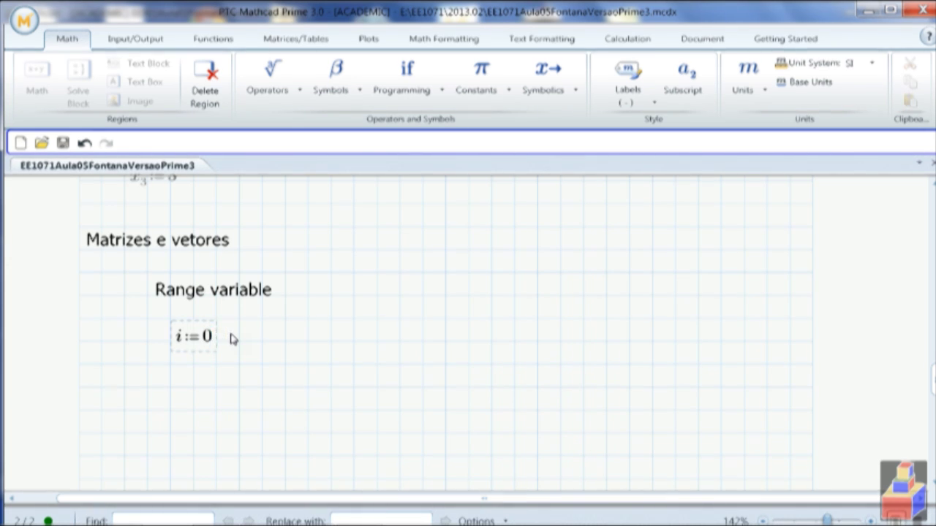
{"action": "type", "text": ","}
{"action": "type", "text": ";"}
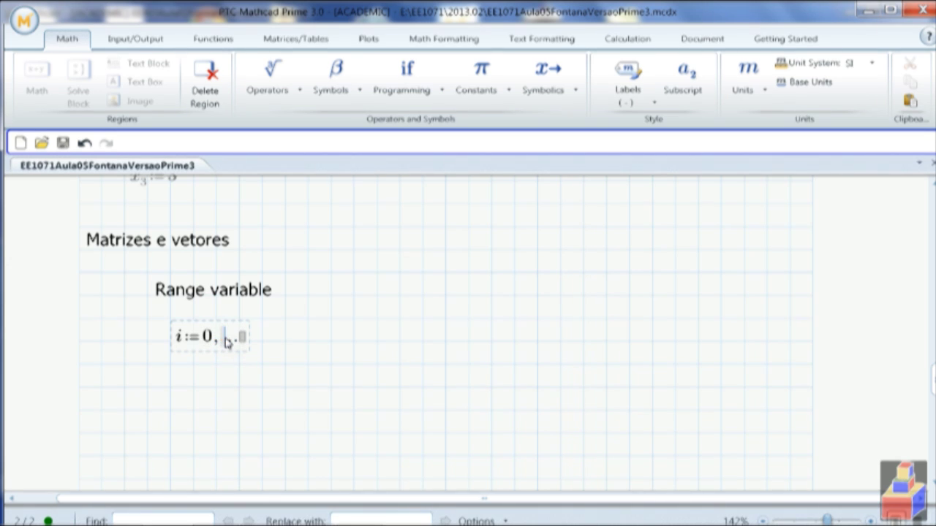
{"action": "key", "text": "BackSpace"}
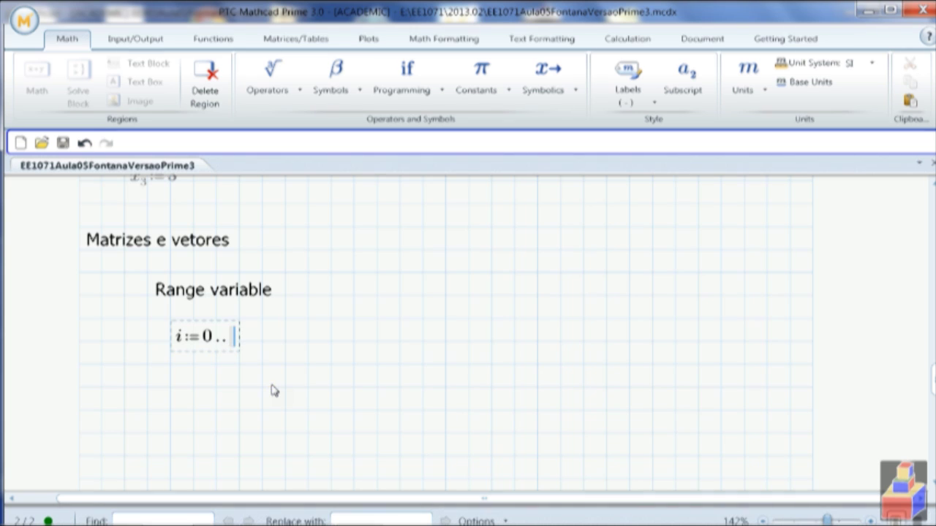
{"action": "type", "text": "10"}
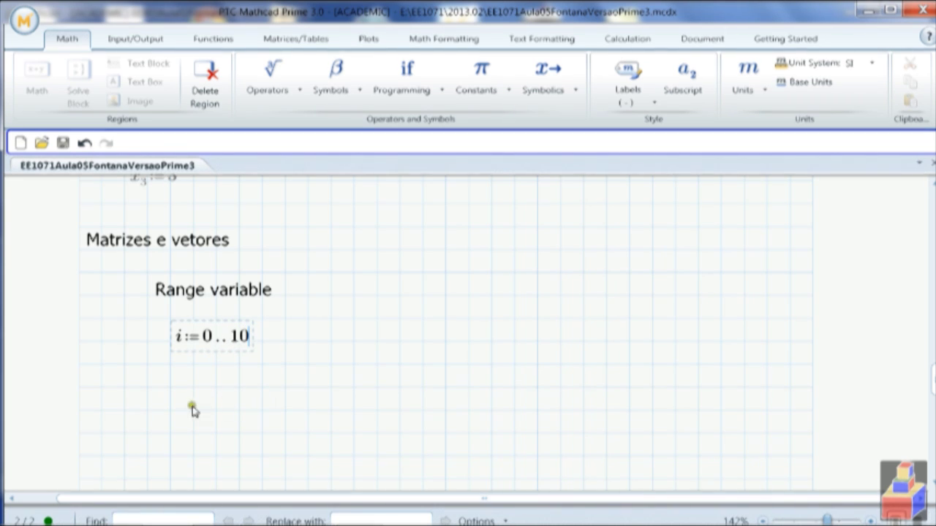
Evaluate i below its definition and move the result region clear of the text and definition above.
{"action": "left_click", "coordinate": [170, 406]}
{"action": "type", "text": "i ="}
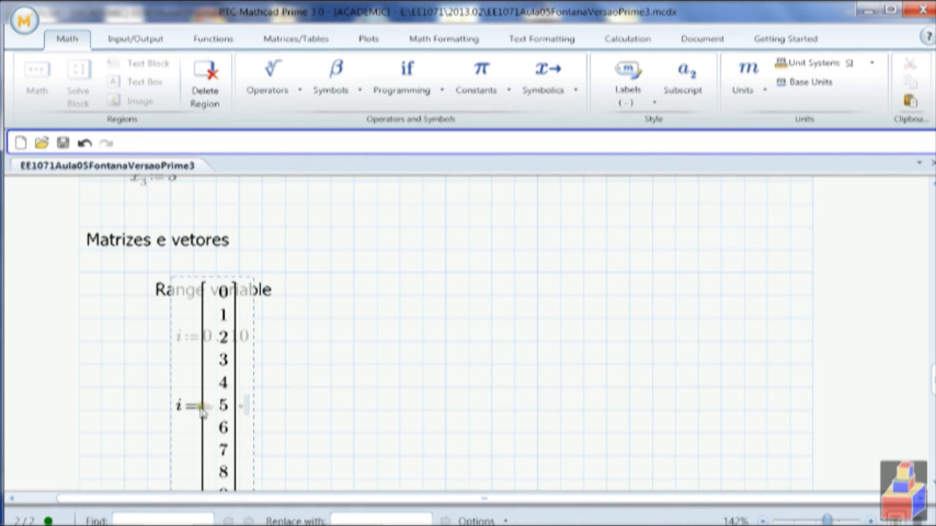
{"action": "scroll", "coordinate": [467, 404], "scroll_direction": "down", "scroll_amount": 3}
{"action": "left_click_drag", "start_coordinate": [386, 305], "coordinate": [245, 249]}
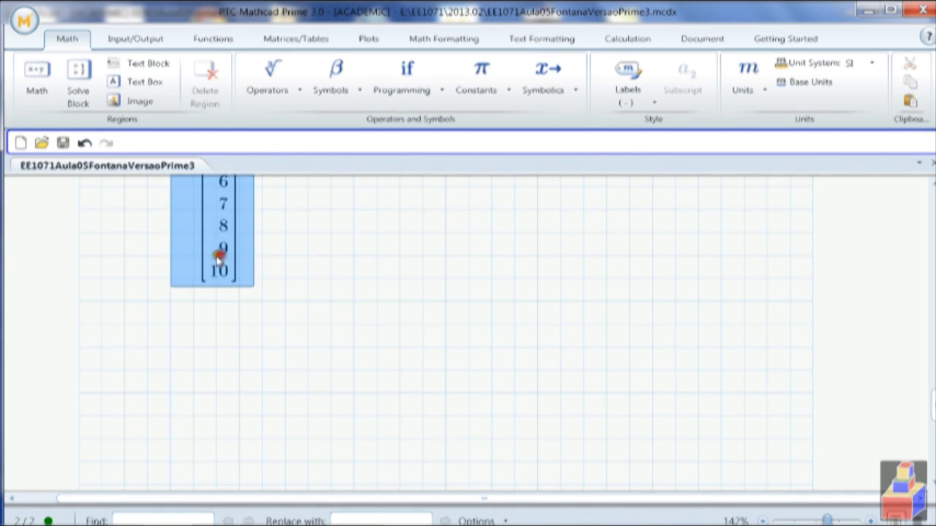
{"action": "left_click", "coordinate": [256, 272]}
{"action": "left_click_drag", "start_coordinate": [373, 305], "coordinate": [200, 246]}
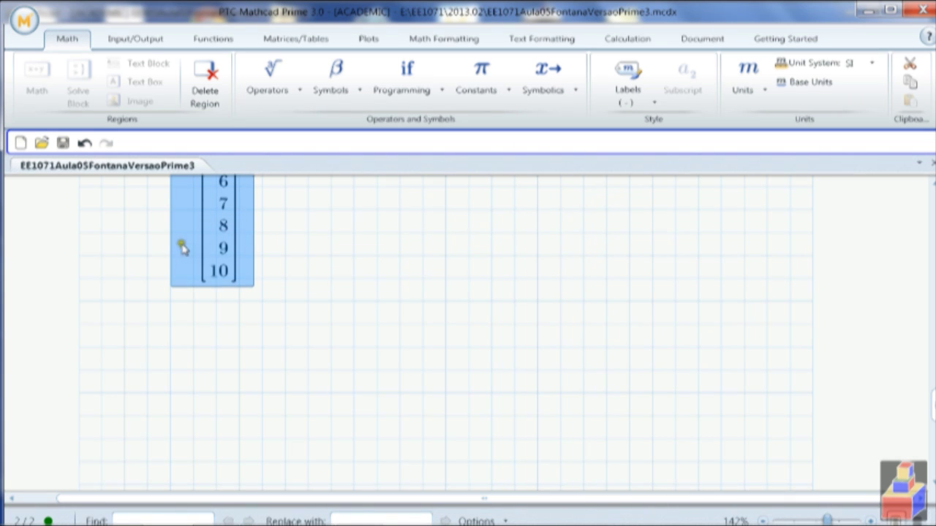
{"action": "left_click_drag", "start_coordinate": [167, 240], "coordinate": [378, 426]}
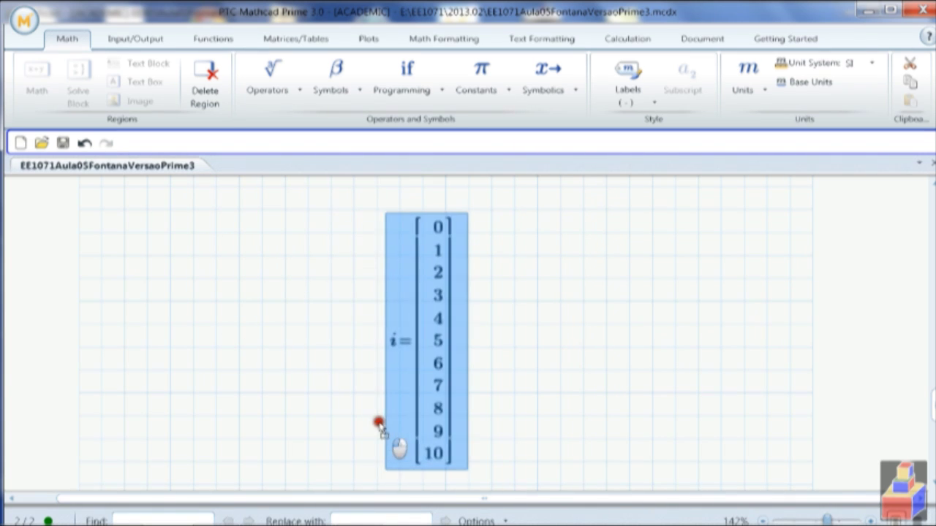
{"action": "left_click", "coordinate": [577, 412]}
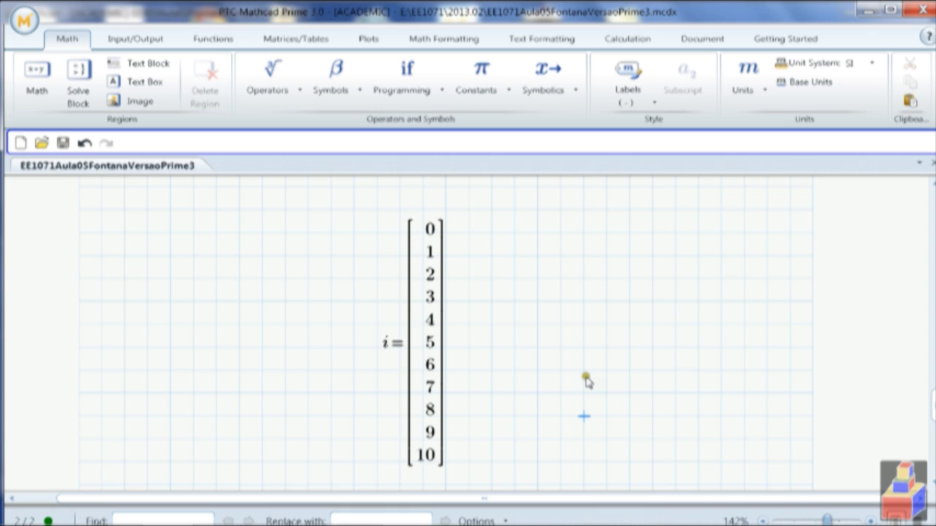
Move the evaluated i region up and to the right, beside the range definition.
{"action": "scroll", "coordinate": [589, 383], "scroll_direction": "up", "scroll_amount": 3}
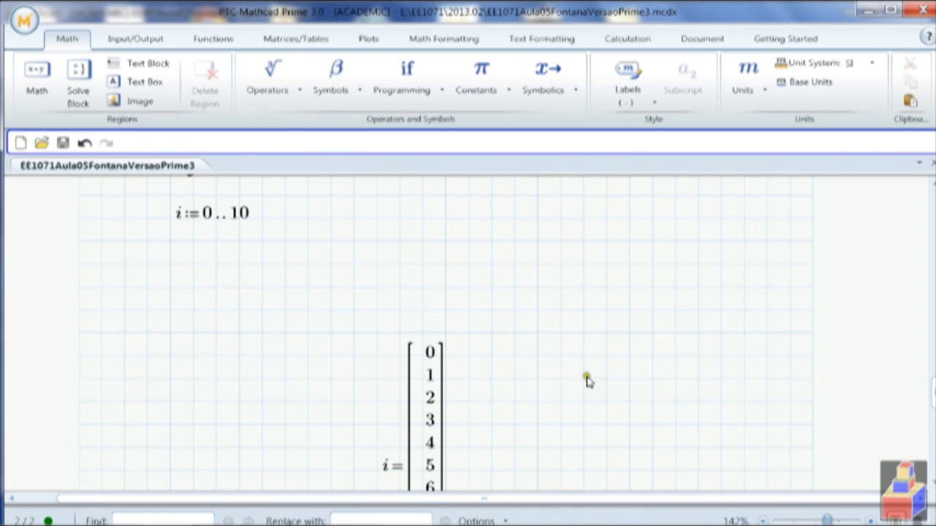
{"action": "left_click_drag", "start_coordinate": [589, 380], "coordinate": [366, 416]}
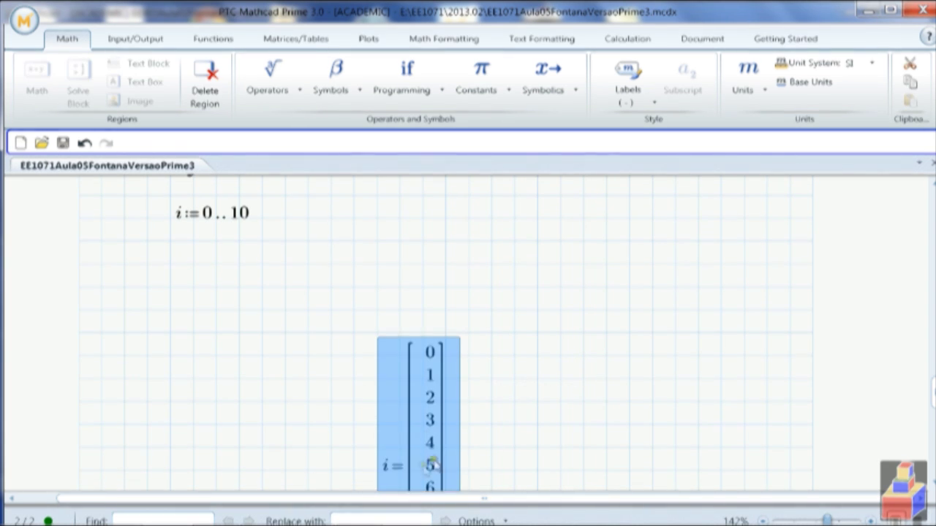
{"action": "left_click_drag", "start_coordinate": [368, 453], "coordinate": [578, 338]}
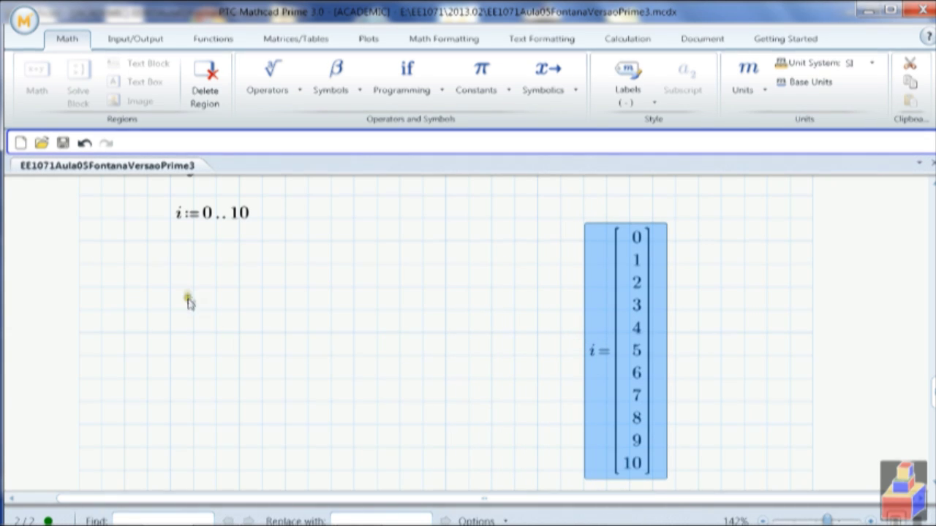
Start a math region with v below the range definition and look up the Matrix Index operator.
{"action": "left_click", "coordinate": [181, 283]}
{"action": "type", "text": "v"}
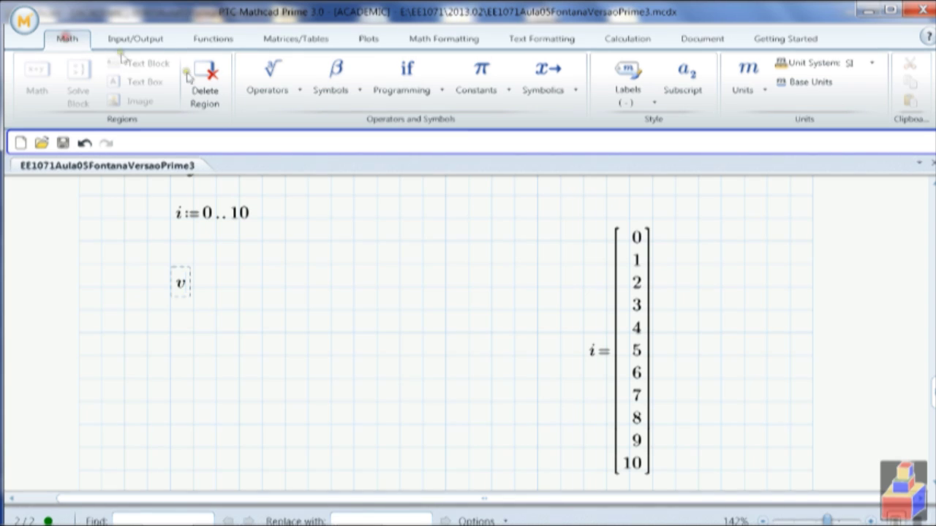
{"action": "left_click", "coordinate": [267, 87]}
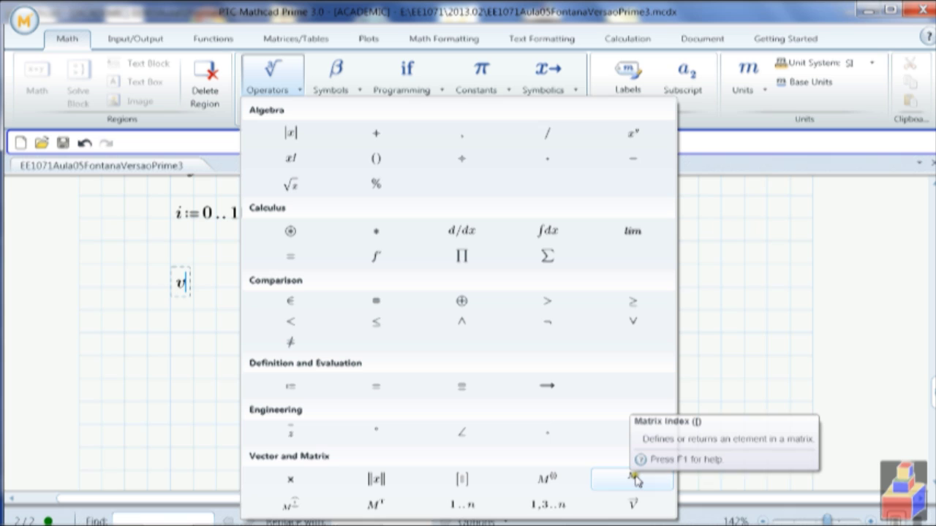
{"action": "left_click", "coordinate": [169, 334]}
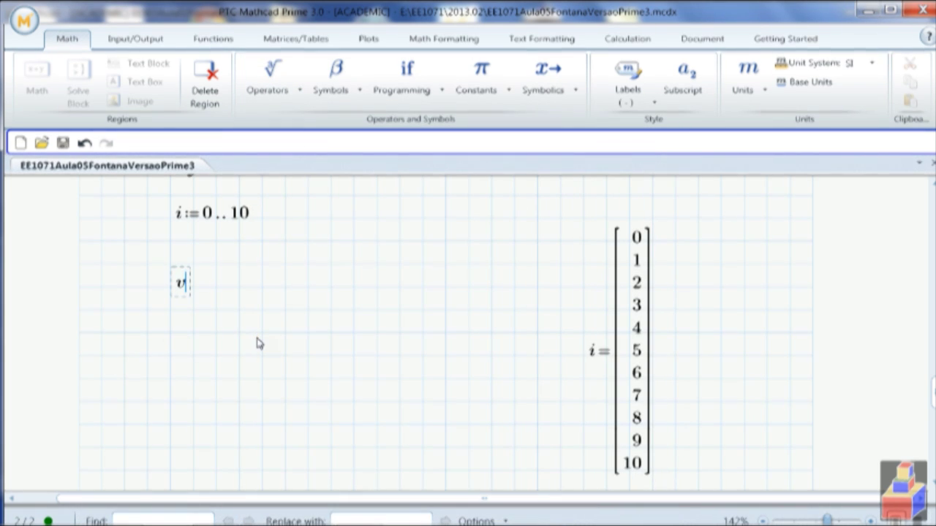
Try to attach a matrix index to v, remove v, and select the leftover empty program structure.
{"action": "key", "text": "ctrl+m"}
{"action": "key", "text": "BackSpace"}
{"action": "key", "text": "BackSpace"}
{"action": "key", "text": "ctrl+]"}
{"action": "key", "text": "BackSpace"}
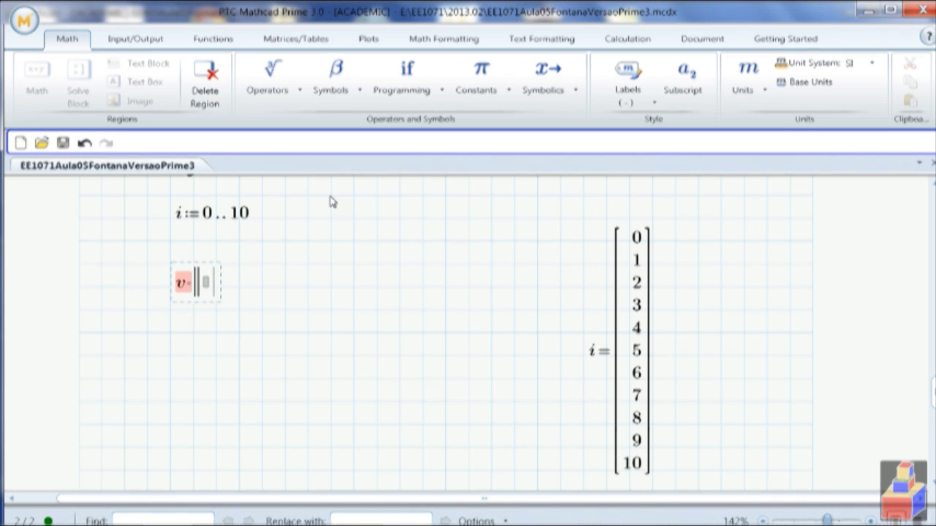
{"action": "key", "text": "BackSpace"}
{"action": "key", "text": "BackSpace"}
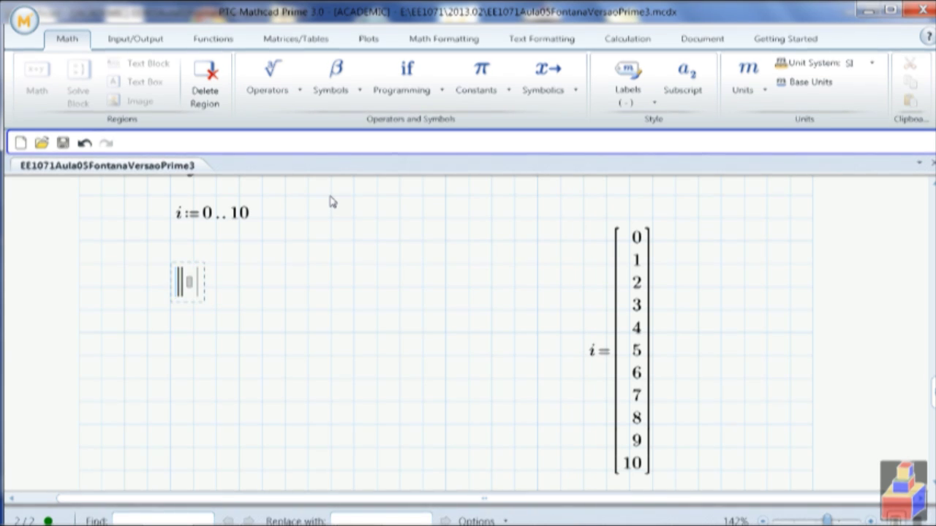
{"action": "left_click_drag", "start_coordinate": [209, 278], "coordinate": [177, 291]}
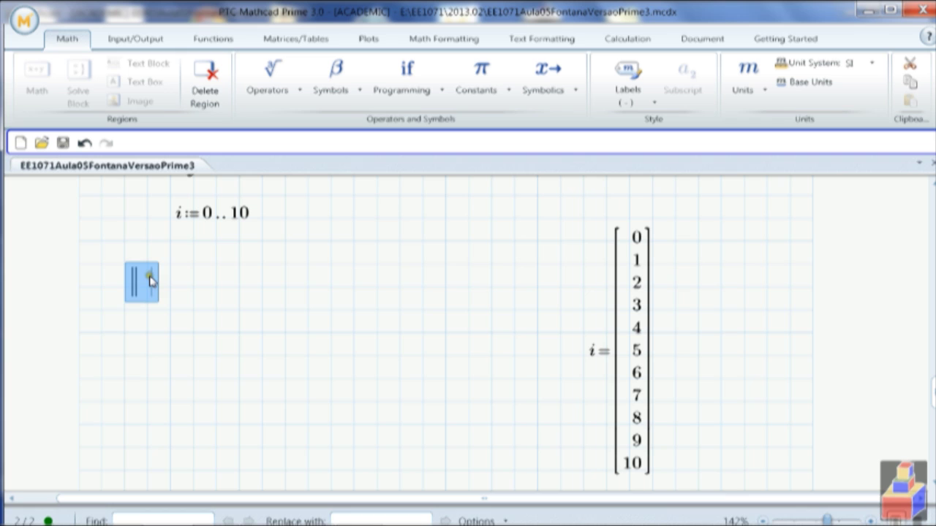
Remove the empty program region and define the vector v with matrix index i as i^2 below the range variable.
{"action": "key", "text": "ctrl+x"}
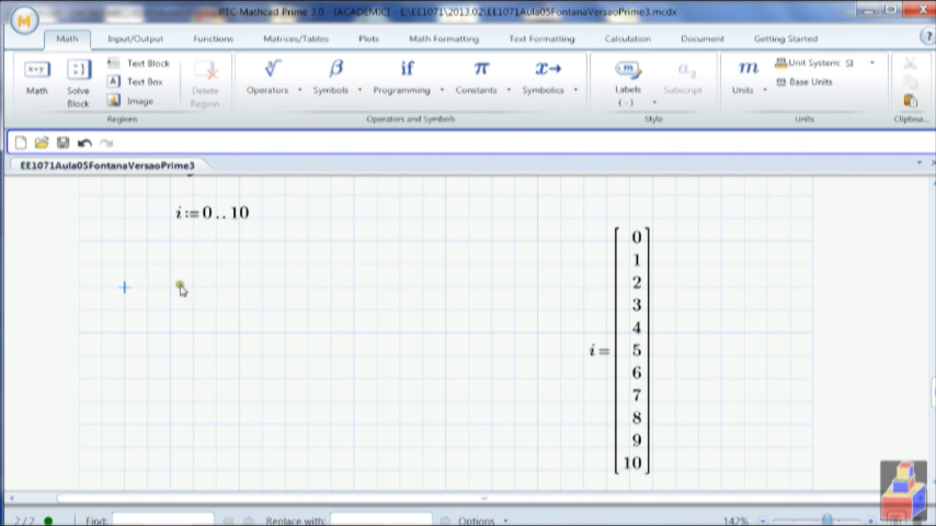
{"action": "left_click", "coordinate": [170, 288]}
{"action": "type", "text": "v"}
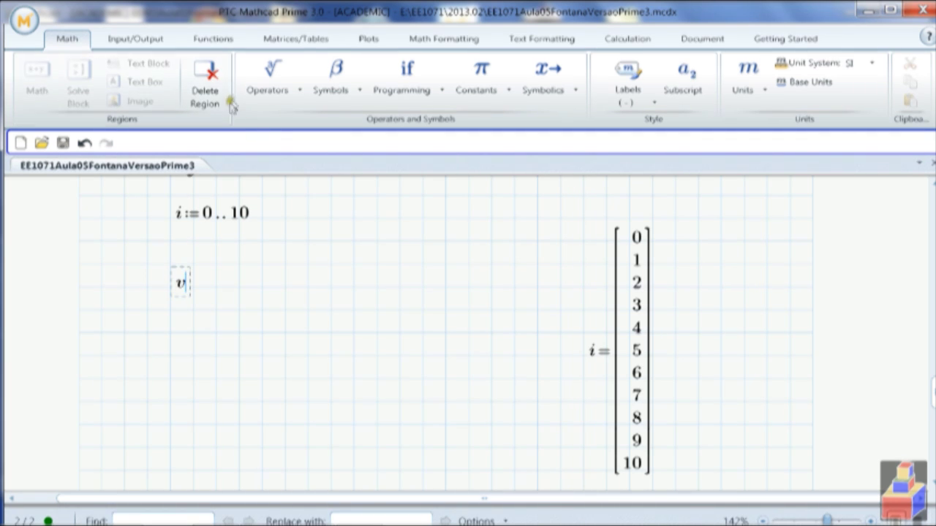
{"action": "left_click", "coordinate": [271, 82]}
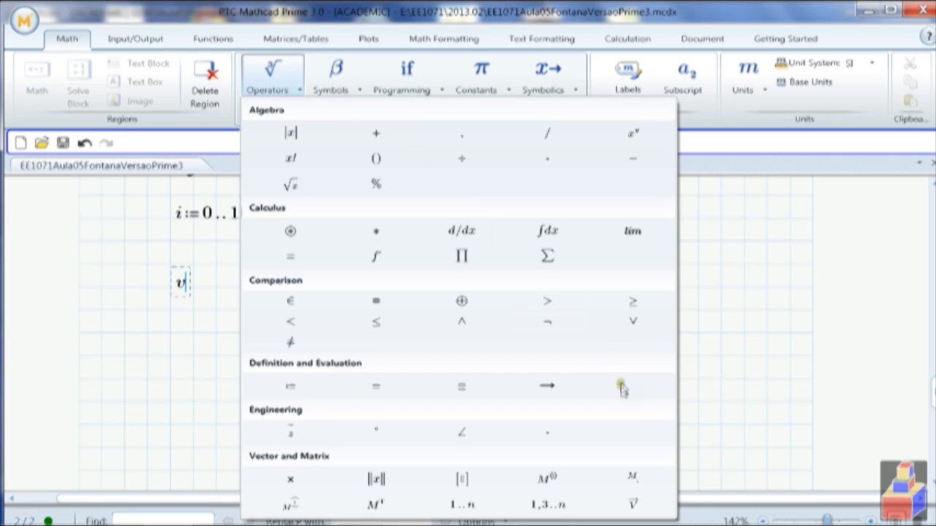
{"action": "left_click", "coordinate": [634, 478]}
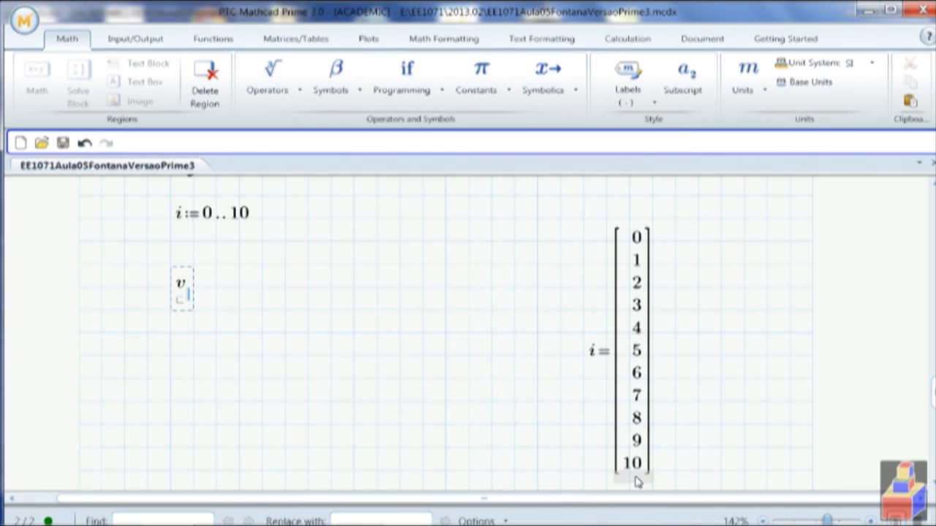
{"action": "type", "text": "i"}
{"action": "key", "text": "shift+Left"}
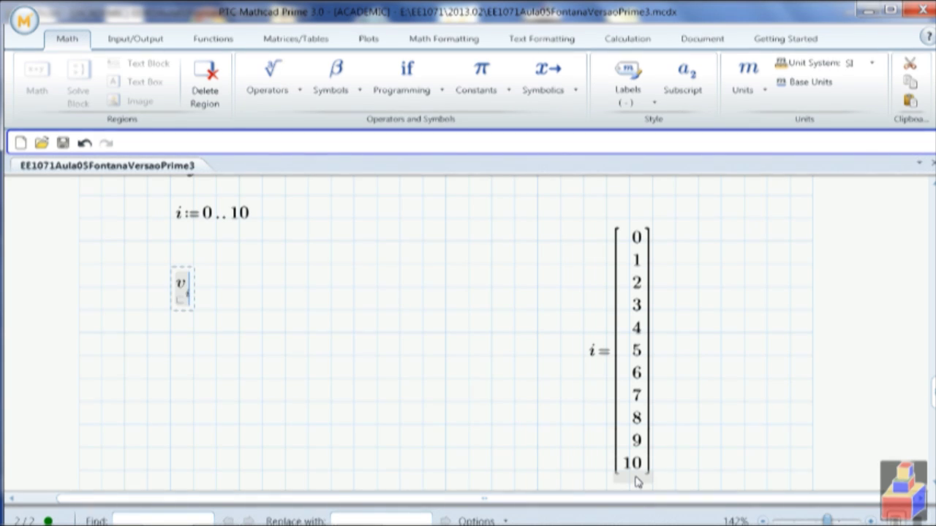
{"action": "type", "text": ":=i^2"}
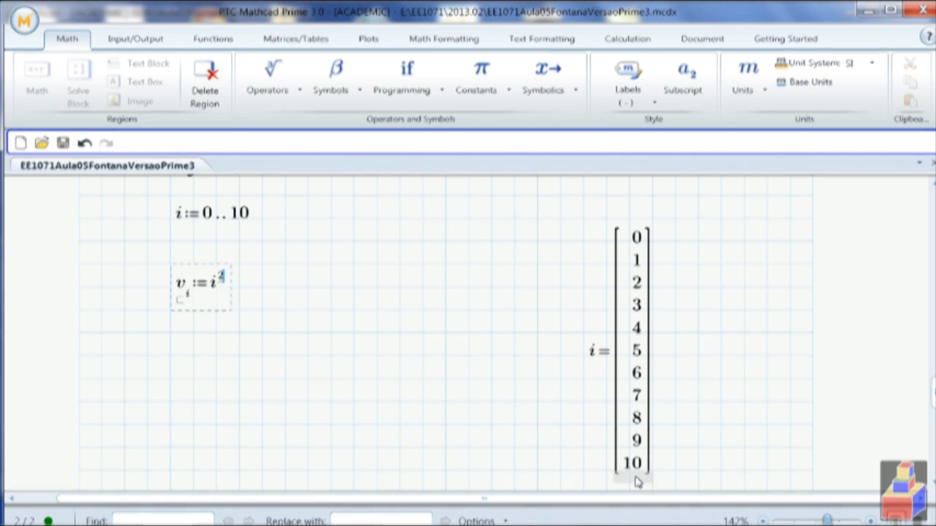
Evaluate the vector v and move its result region into the free space below the v definition.
{"action": "left_click", "coordinate": [177, 363]}
{"action": "type", "text": "v "}
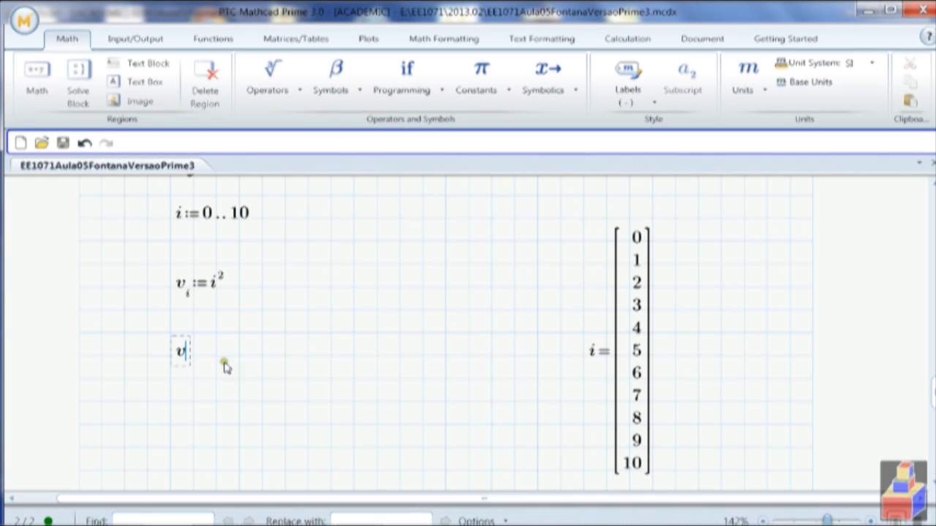
{"action": "type", "text": "="}
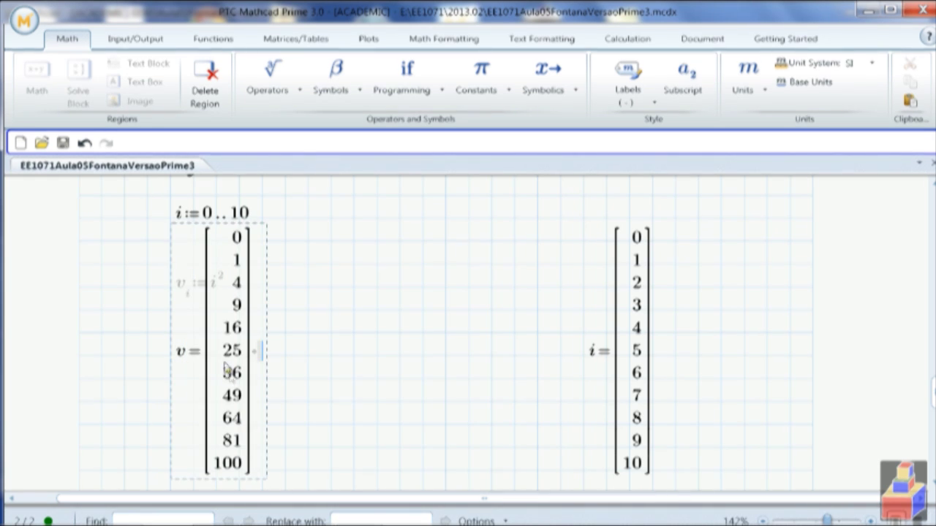
{"action": "scroll", "coordinate": [227, 369], "scroll_direction": "down", "scroll_amount": 3}
{"action": "left_click_drag", "start_coordinate": [329, 347], "coordinate": [325, 403]}
{"action": "left_click", "coordinate": [491, 416]}
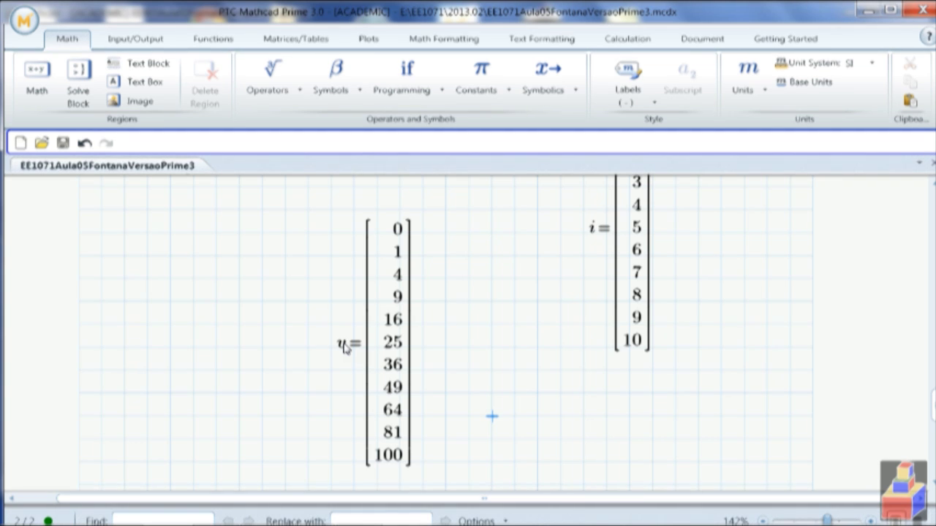
Review the literal index example, the range variable i, the indexed definition of v and its evaluated vector.
{"action": "scroll", "coordinate": [346, 348], "scroll_direction": "up", "scroll_amount": 3}
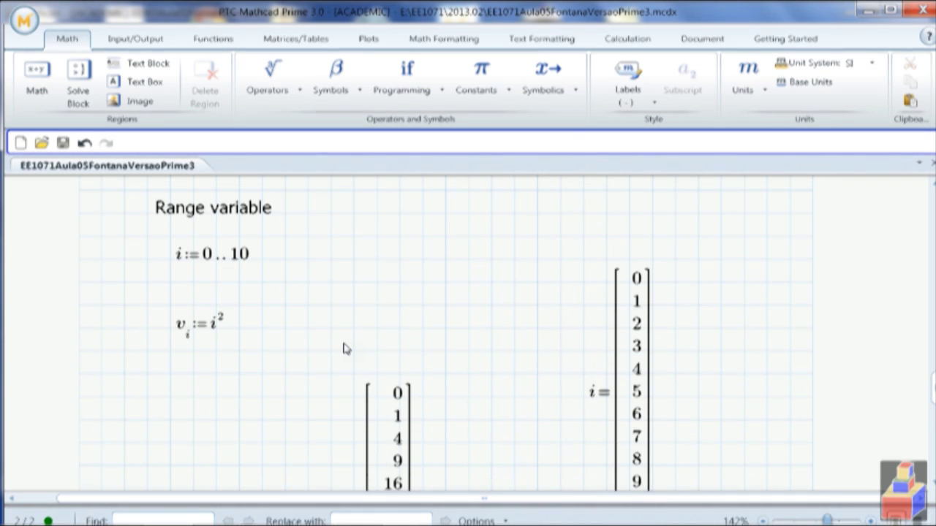
{"action": "scroll", "coordinate": [346, 349], "scroll_direction": "down", "scroll_amount": 2}
{"action": "scroll", "coordinate": [344, 349], "scroll_direction": "down", "scroll_amount": 4}
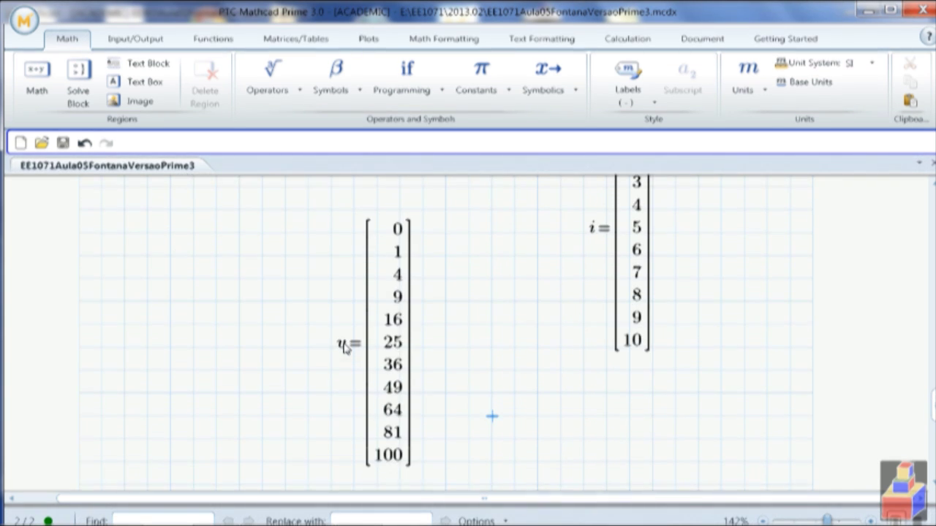
{"action": "scroll", "coordinate": [426, 368], "scroll_direction": "down", "scroll_amount": 1}
{"action": "scroll", "coordinate": [427, 367], "scroll_direction": "up", "scroll_amount": 4}
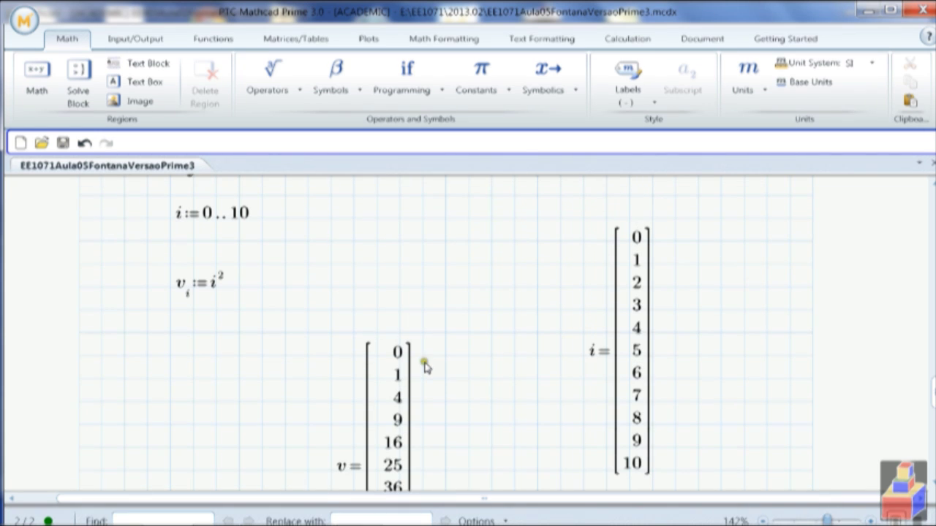
{"action": "left_click", "coordinate": [185, 296]}
{"action": "scroll", "coordinate": [188, 299], "scroll_direction": "up", "scroll_amount": 5}
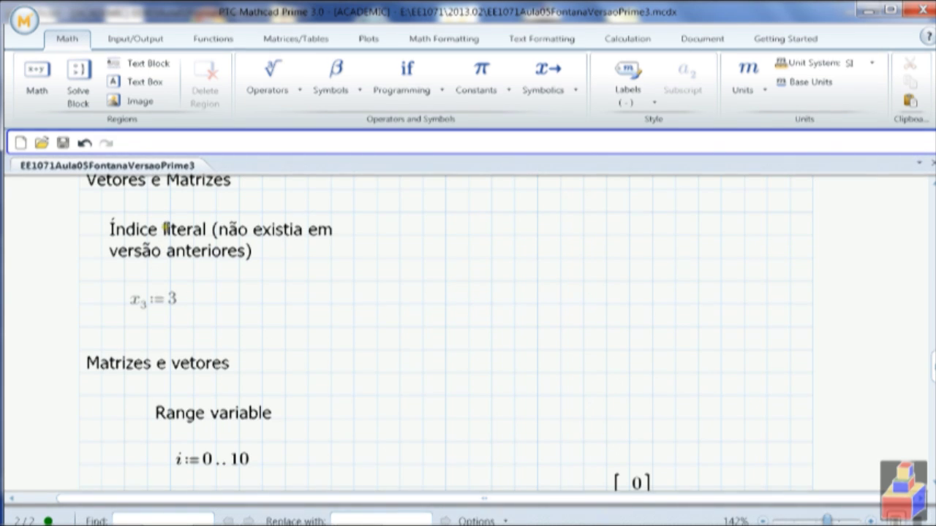
{"action": "scroll", "coordinate": [168, 228], "scroll_direction": "down", "scroll_amount": 5}
{"action": "scroll", "coordinate": [234, 358], "scroll_direction": "down", "scroll_amount": 6}
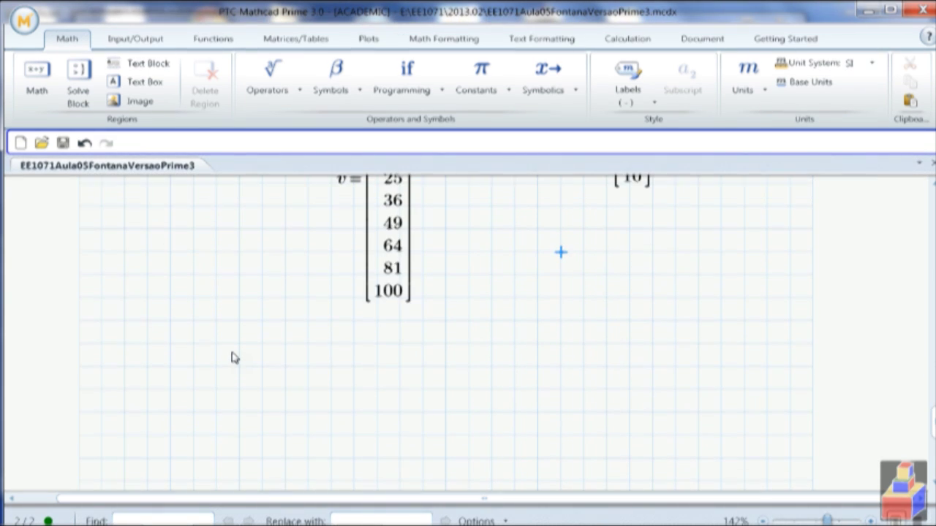
{"action": "scroll", "coordinate": [234, 358], "scroll_direction": "down", "scroll_amount": 1}
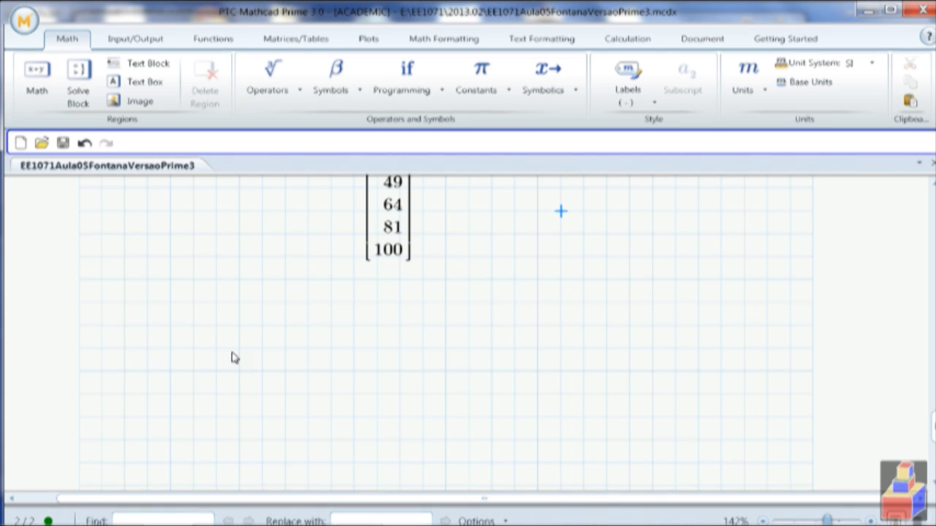
Start a definition for a variable u in the blank area below the evaluated vector v.
{"action": "left_click", "coordinate": [148, 326]}
{"action": "scroll", "coordinate": [234, 372], "scroll_direction": "up", "scroll_amount": 6}
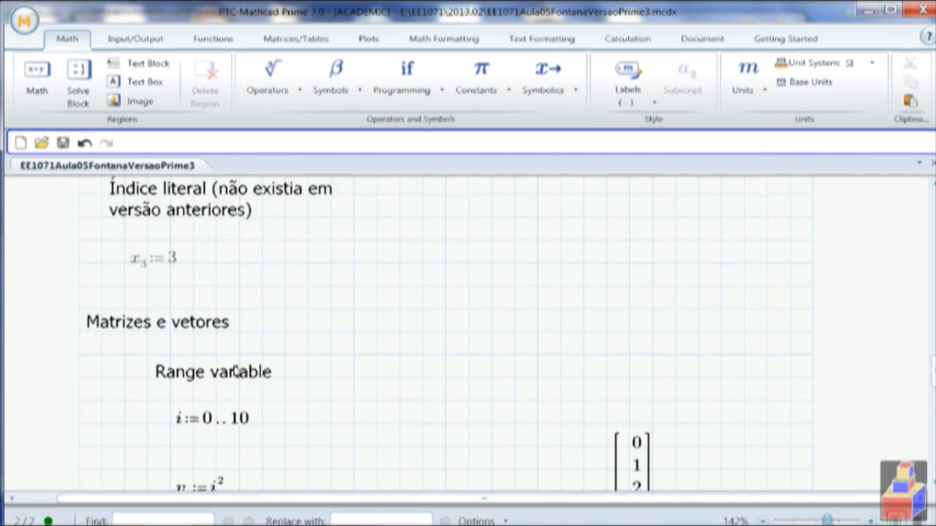
{"action": "scroll", "coordinate": [234, 372], "scroll_direction": "down", "scroll_amount": 6}
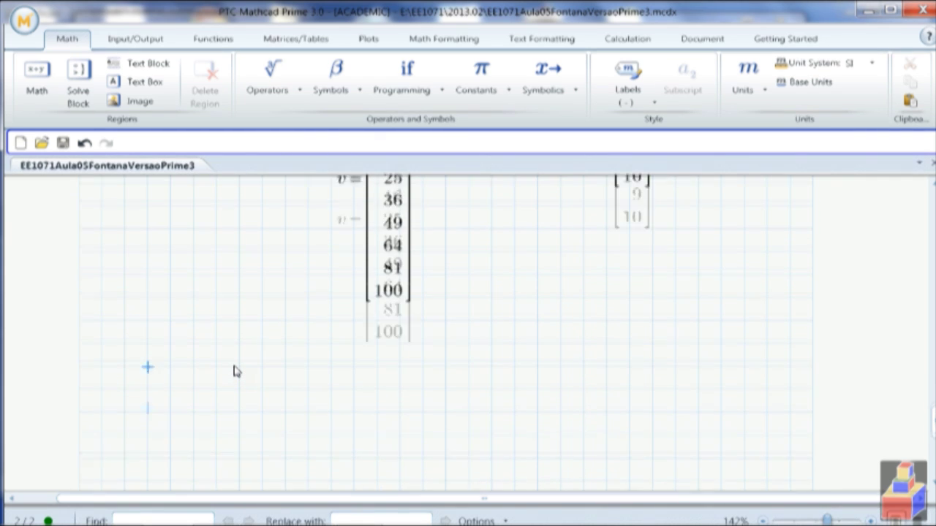
{"action": "type", "text": "u "}
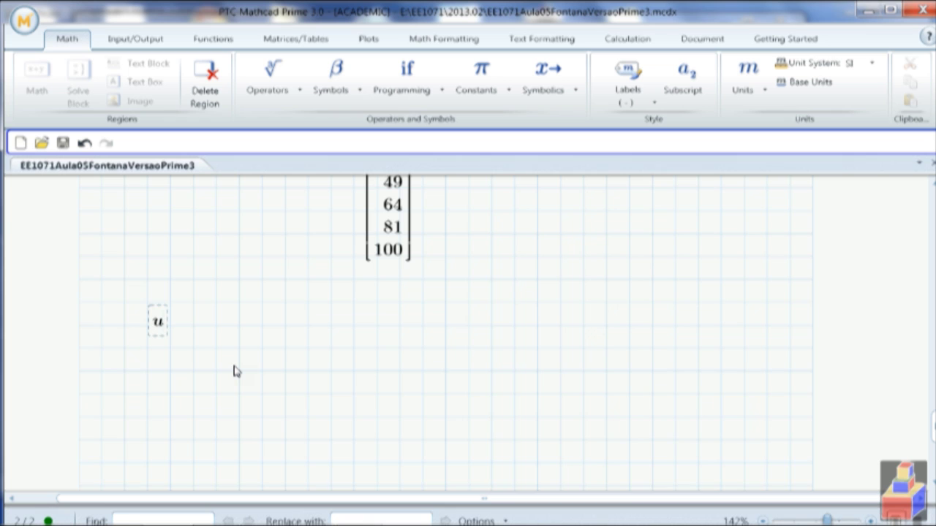
{"action": "type", "text": ":="}
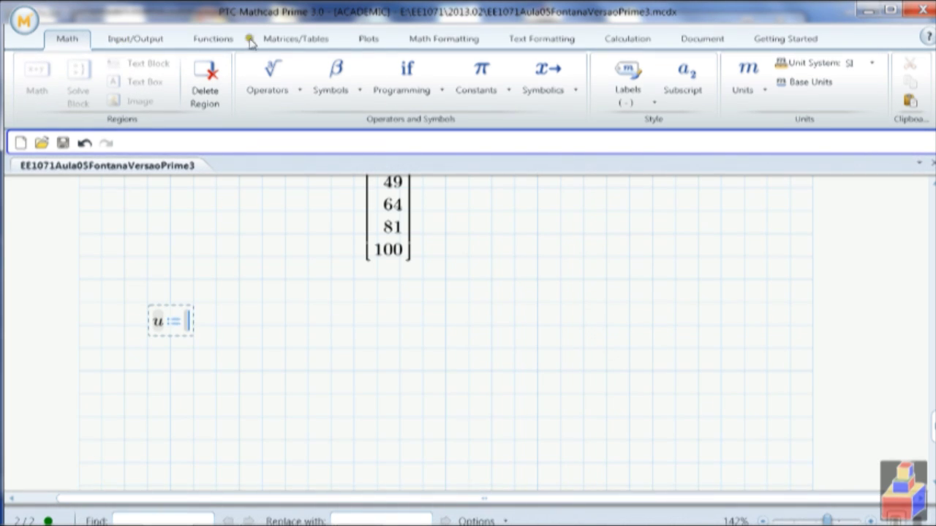
{"action": "left_click", "coordinate": [285, 39]}
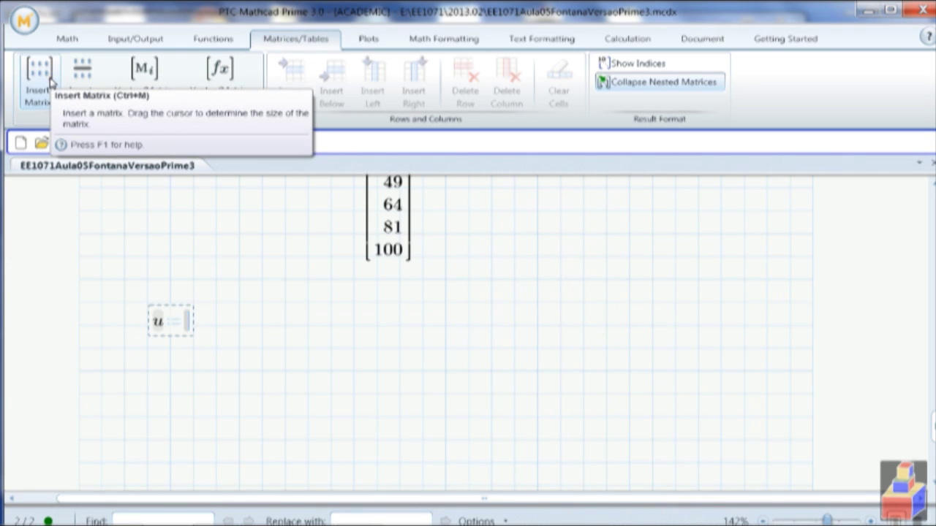
{"action": "left_click", "coordinate": [56, 96]}
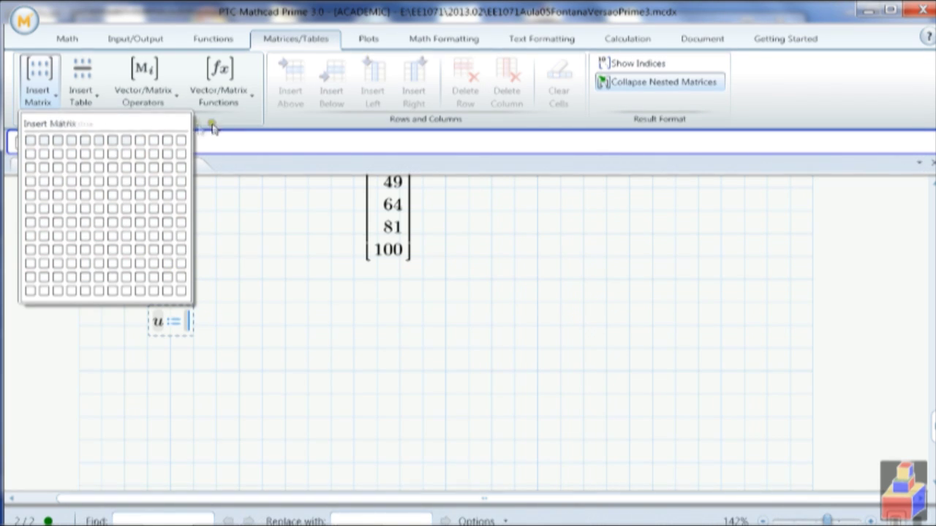
{"action": "left_click", "coordinate": [278, 123]}
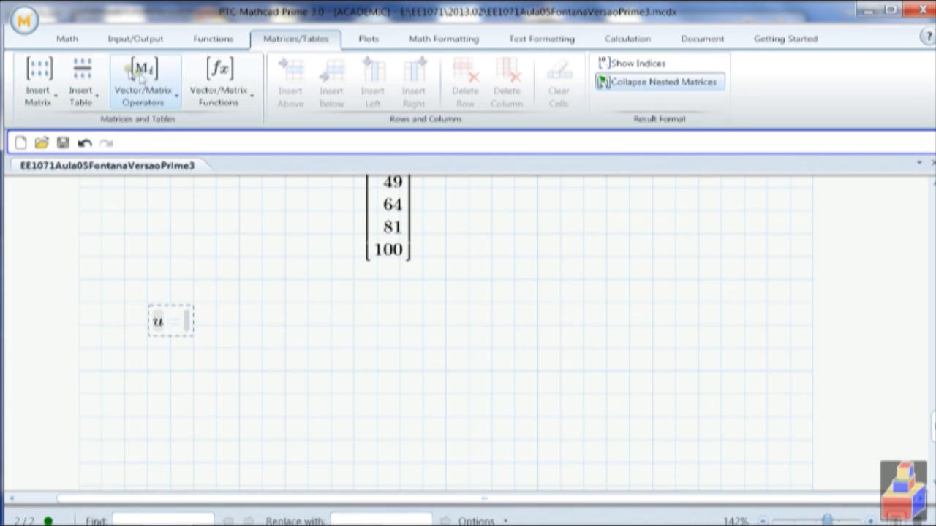
{"action": "left_click", "coordinate": [68, 39]}
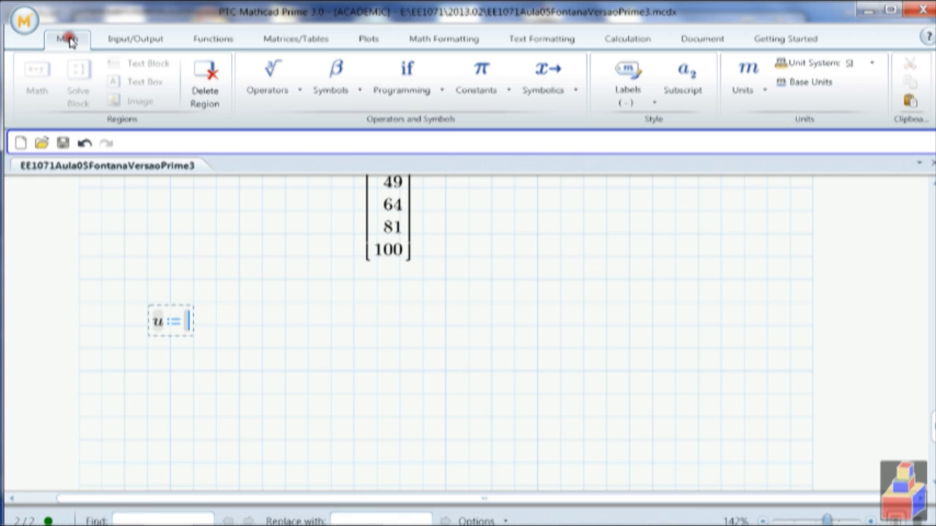
{"action": "left_click", "coordinate": [260, 77]}
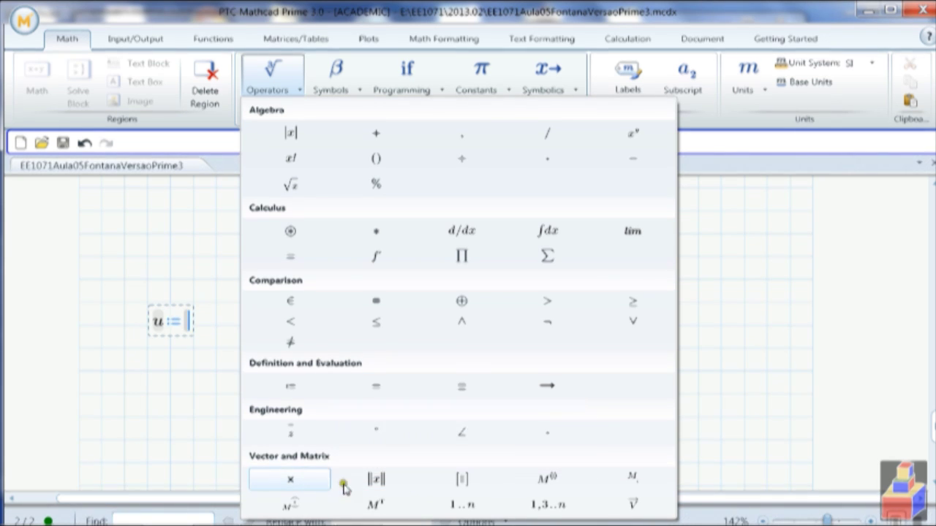
{"action": "left_click", "coordinate": [751, 232]}
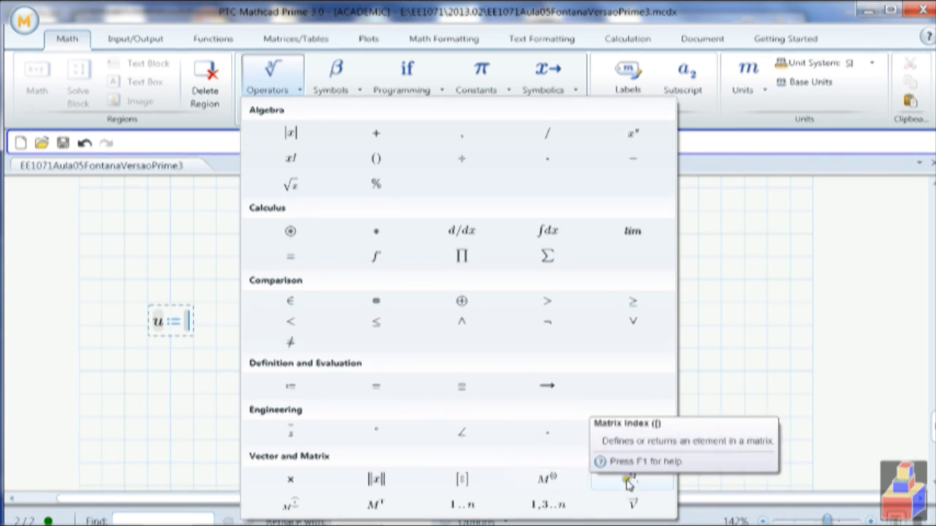
{"action": "left_click", "coordinate": [783, 341]}
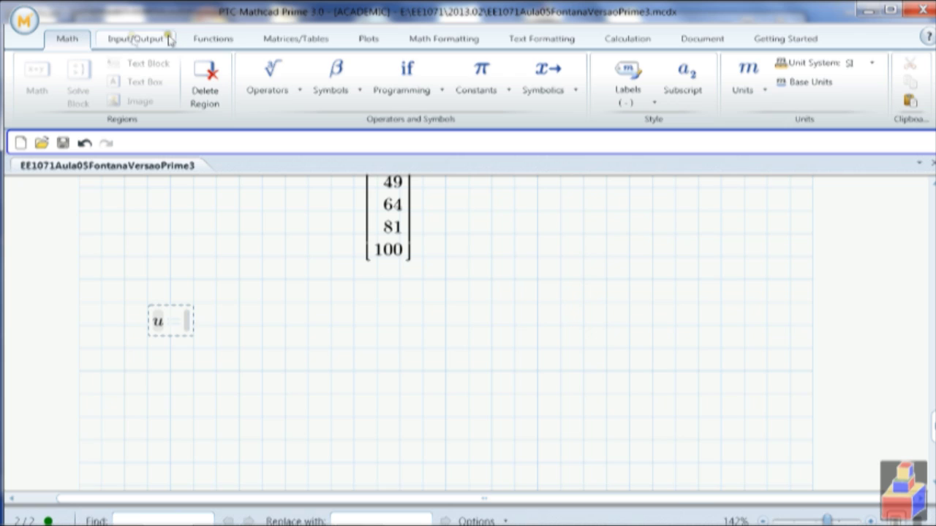
Insert a matrix with a single row and column as the value of u.
{"action": "left_click", "coordinate": [288, 38]}
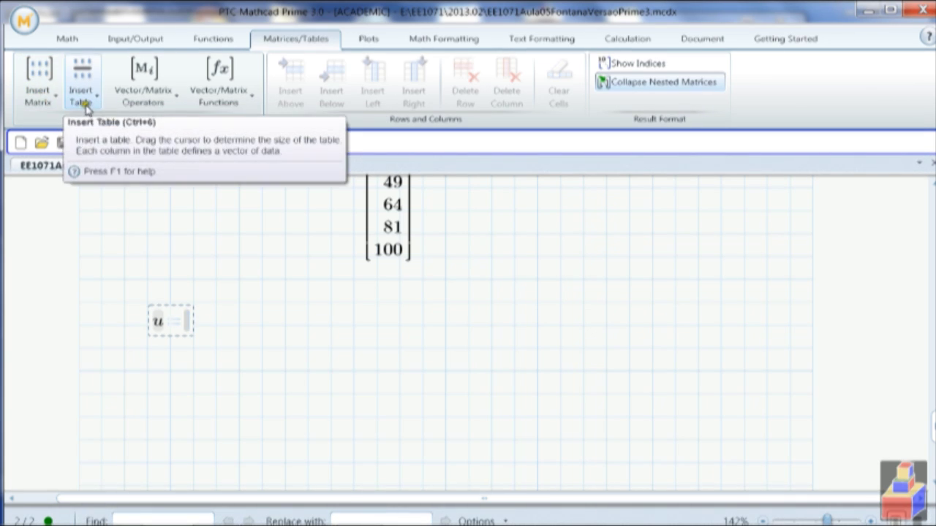
{"action": "left_click", "coordinate": [57, 98]}
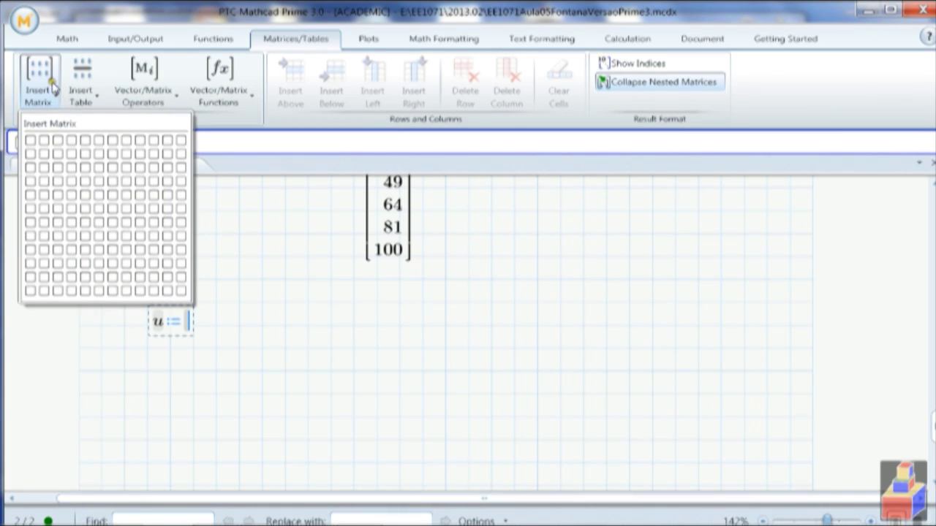
{"action": "left_click", "coordinate": [52, 86]}
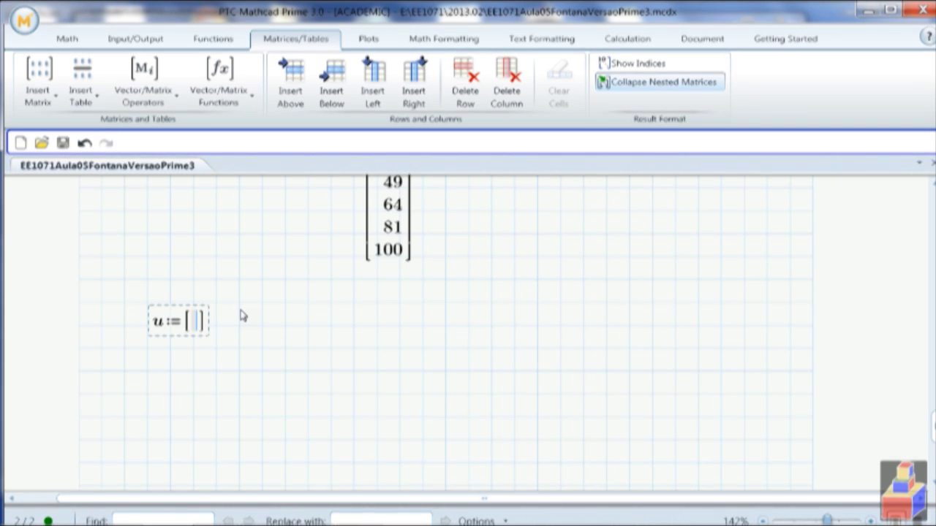
Fill the matrix of u as a column vector with 1, 2, 9, 8, 7, 6, 8 and 9, adding a row for each further value.
{"action": "type", "text": "1"}
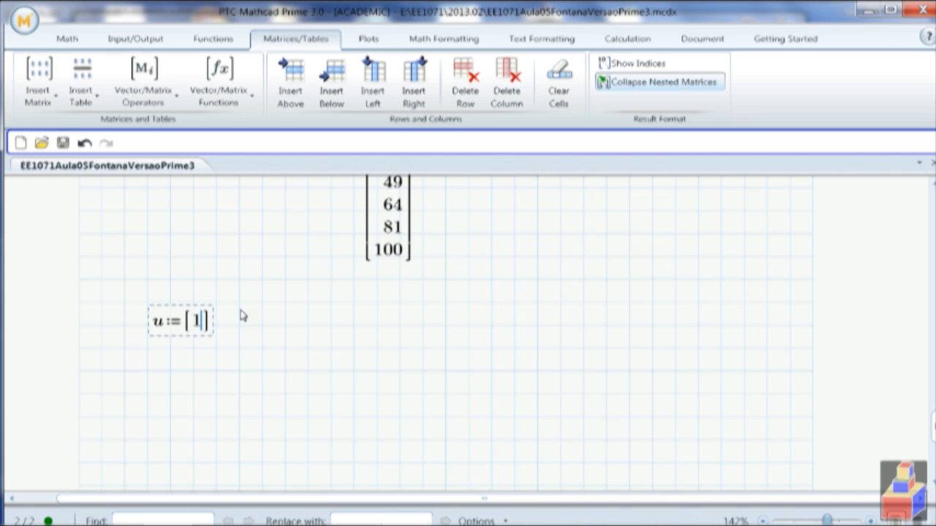
{"action": "key", "text": "shift+Return"}
{"action": "type", "text": "2"}
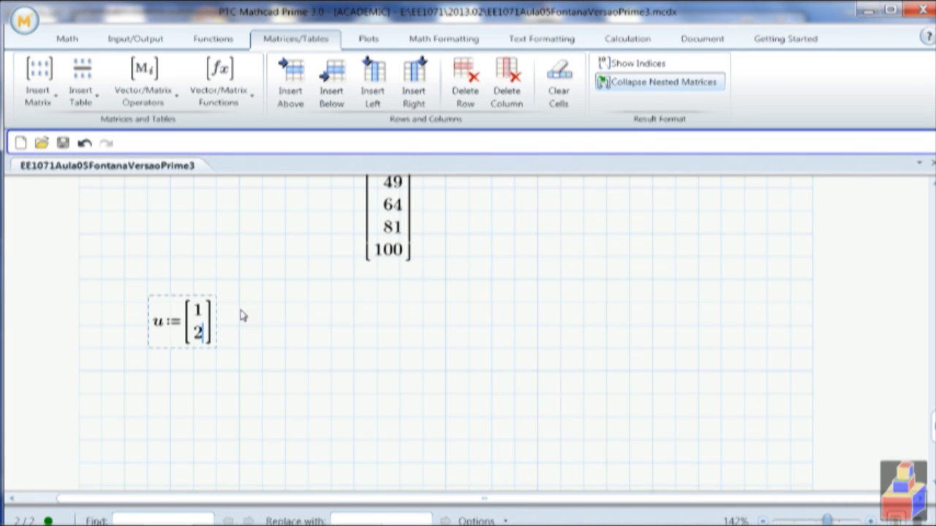
{"action": "key", "text": "shift+Return"}
{"action": "type", "text": "9"}
{"action": "key", "text": "shift+Return"}
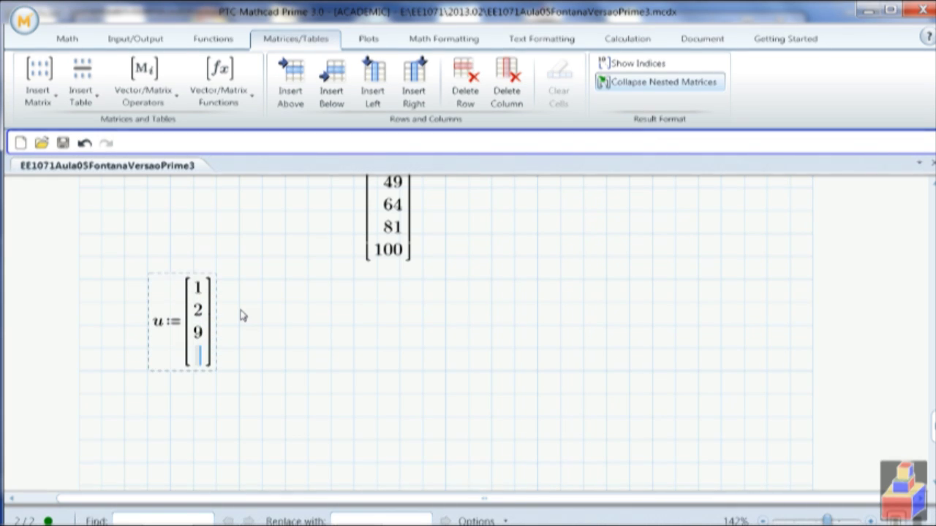
{"action": "type", "text": "8"}
{"action": "key", "text": "shift+Return"}
{"action": "type", "text": "7"}
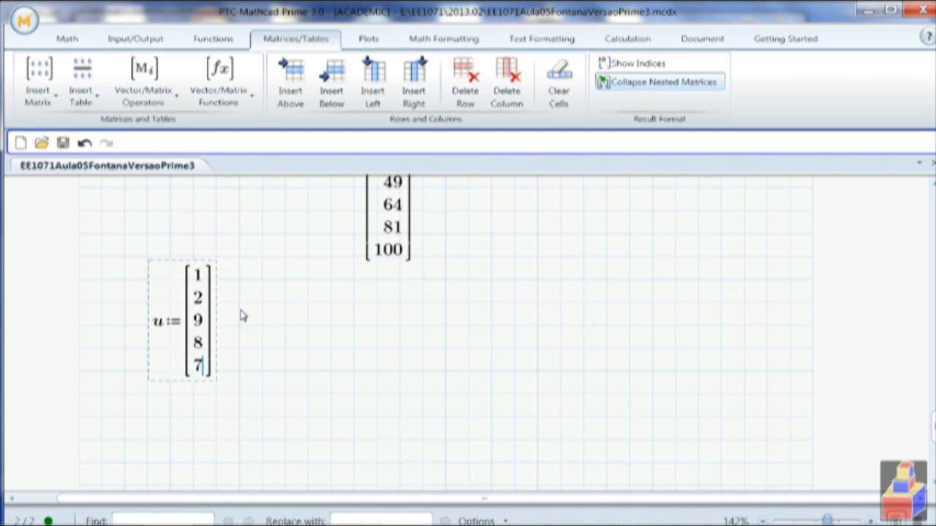
{"action": "key", "text": "shift+Return"}
{"action": "type", "text": "6"}
{"action": "key", "text": "shift+Return"}
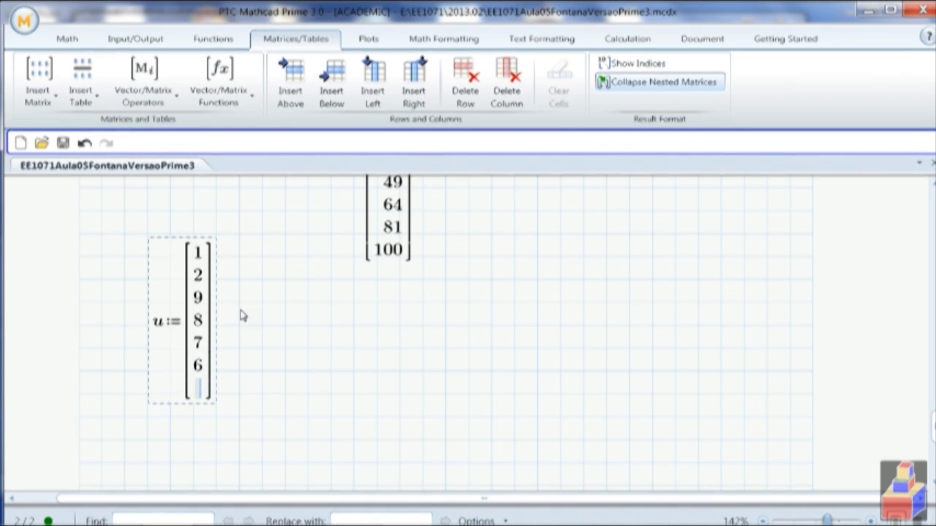
{"action": "type", "text": "8"}
{"action": "key", "text": "shift+Return"}
{"action": "type", "text": "9"}
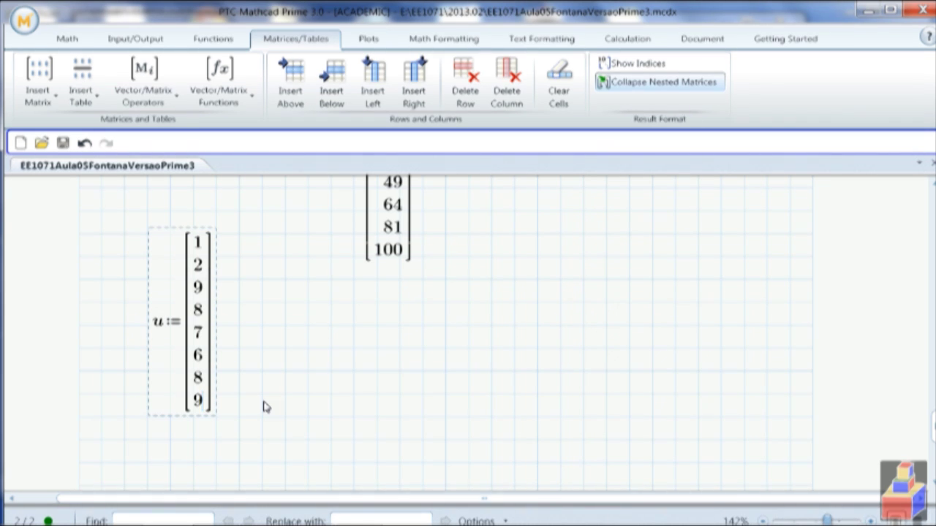
Switch to the PTC Mathcad Help Center window and search it for "matrices".
{"action": "mouse_move", "coordinate": [508, 524]}
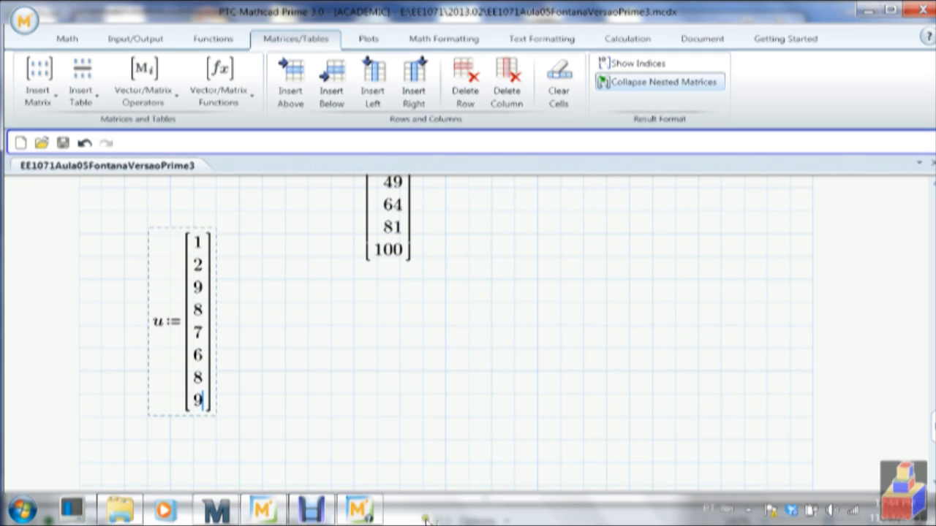
{"action": "left_click", "coordinate": [369, 516]}
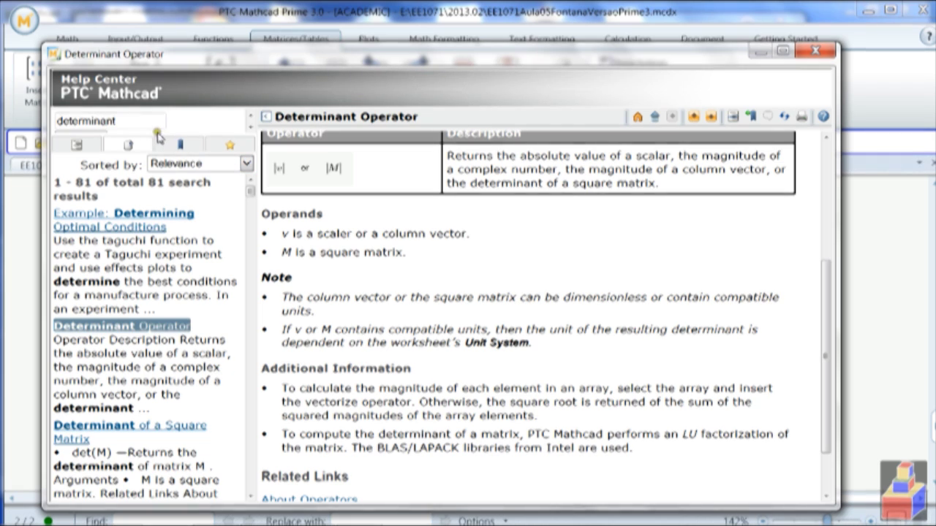
{"action": "left_click", "coordinate": [125, 121]}
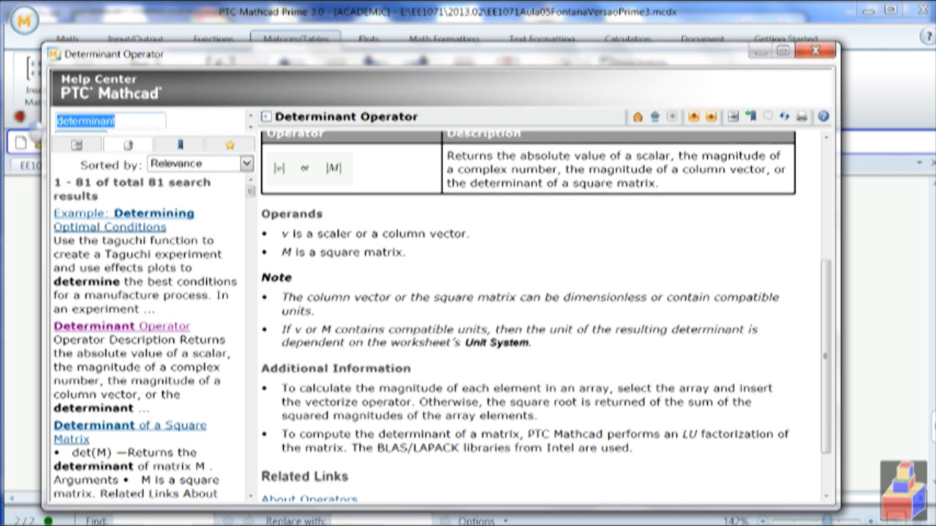
{"action": "left_click", "coordinate": [68, 148]}
{"action": "left_click", "coordinate": [100, 122]}
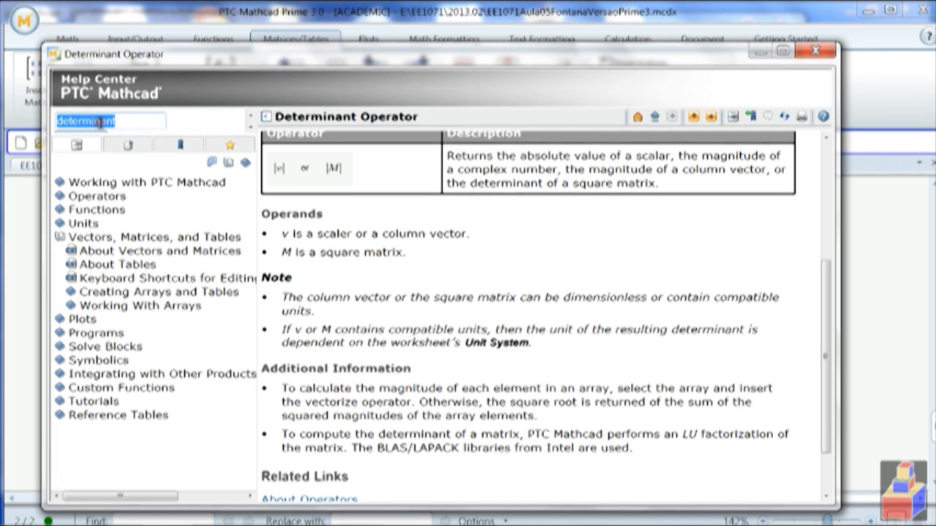
{"action": "type", "text": "matrices"}
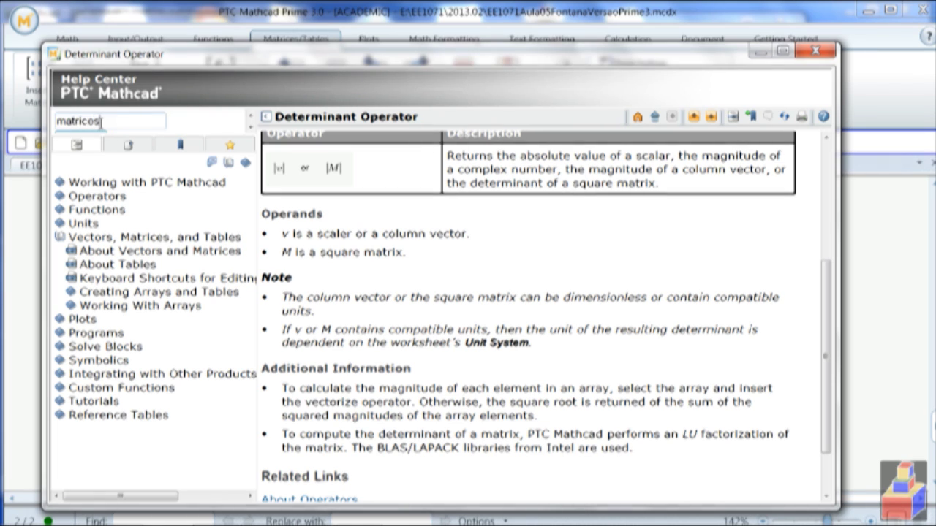
{"action": "key", "text": "Return"}
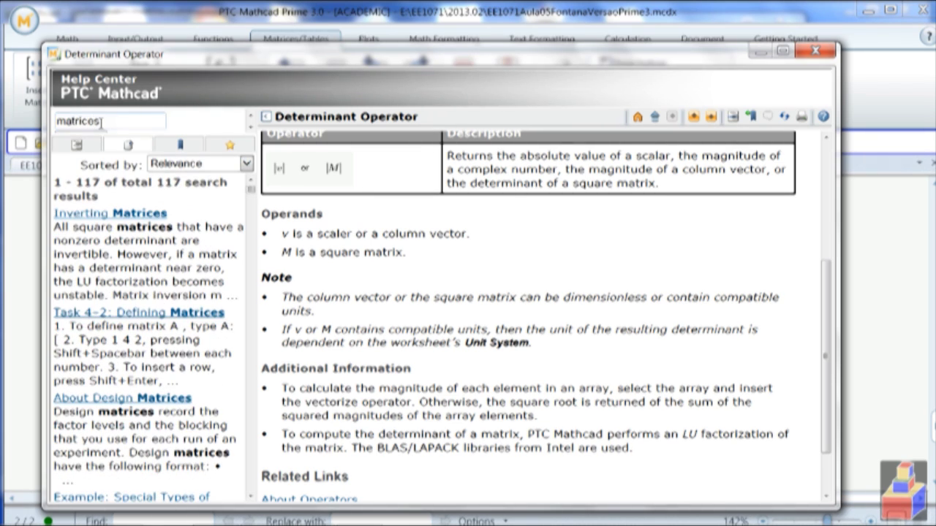
Open the help topic "Task 4-2: Defining Matrices" and read how columns and rows are added to a matrix.
{"action": "left_click", "coordinate": [139, 316]}
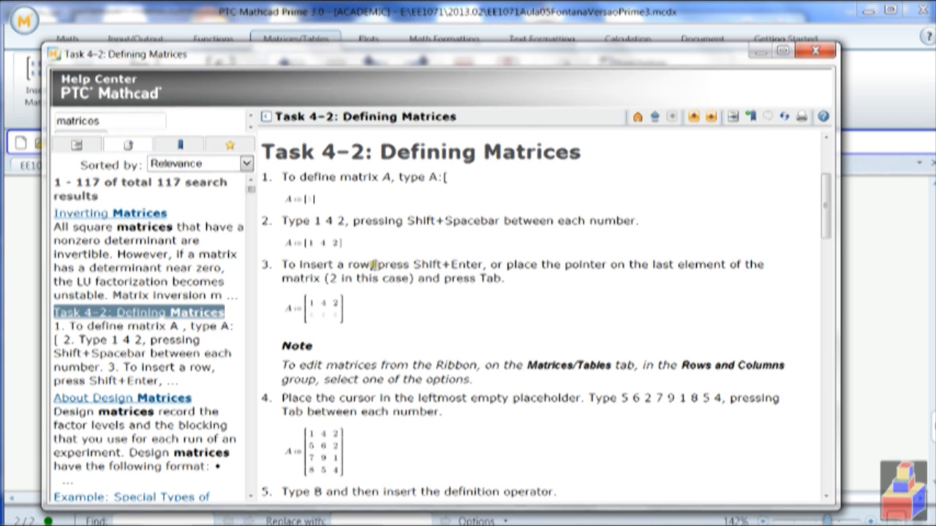
{"action": "scroll", "coordinate": [412, 383], "scroll_direction": "down", "scroll_amount": 1}
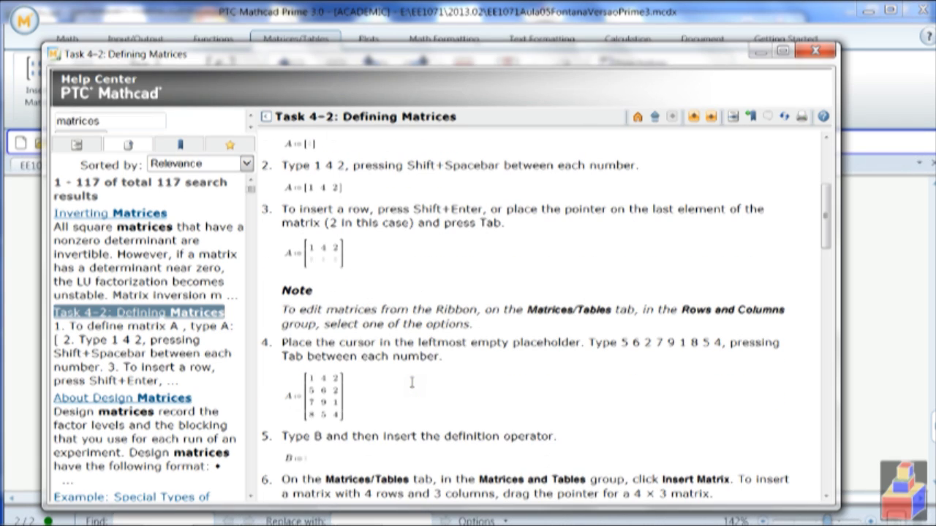
{"action": "scroll", "coordinate": [411, 383], "scroll_direction": "up", "scroll_amount": 1}
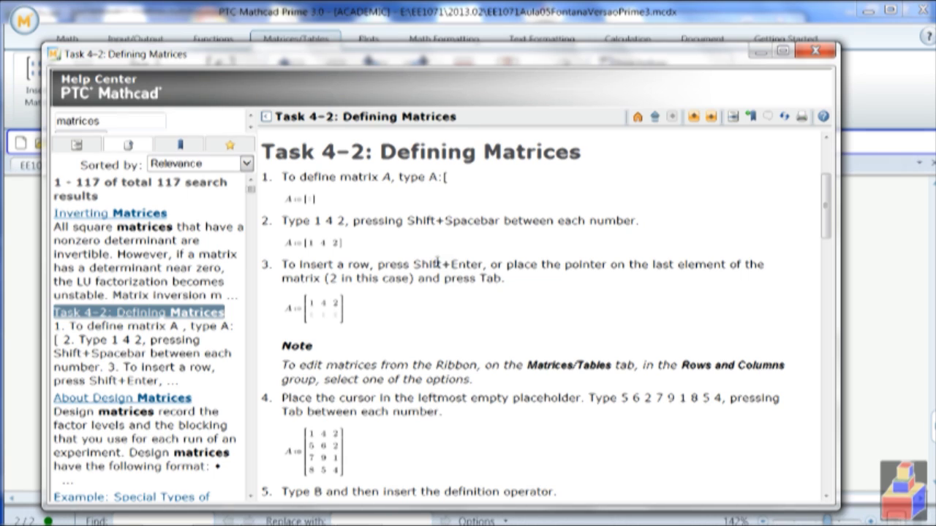
{"action": "left_click_drag", "start_coordinate": [408, 222], "coordinate": [475, 230]}
Return to the worksheet, add a second column to u and enter 9 in that column's first row.
{"action": "key", "text": "alt+Tab"}
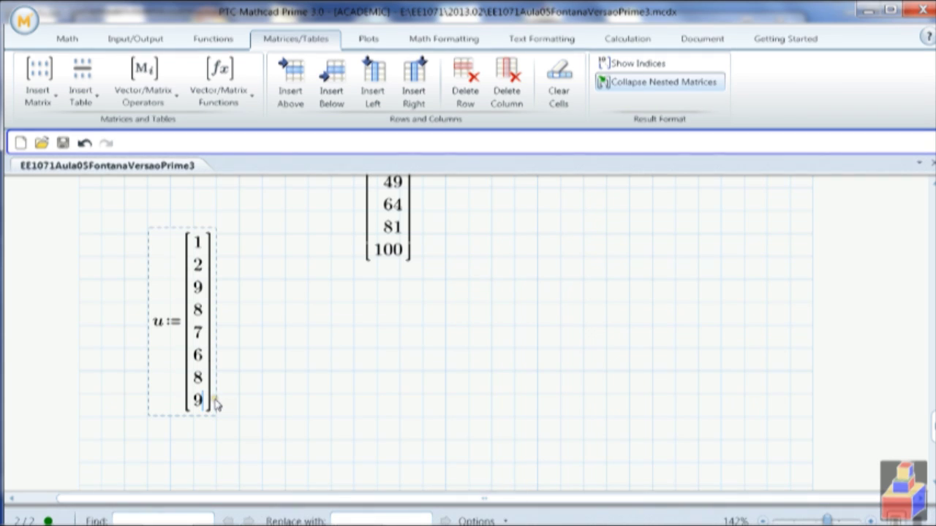
{"action": "key", "text": "shift+space"}
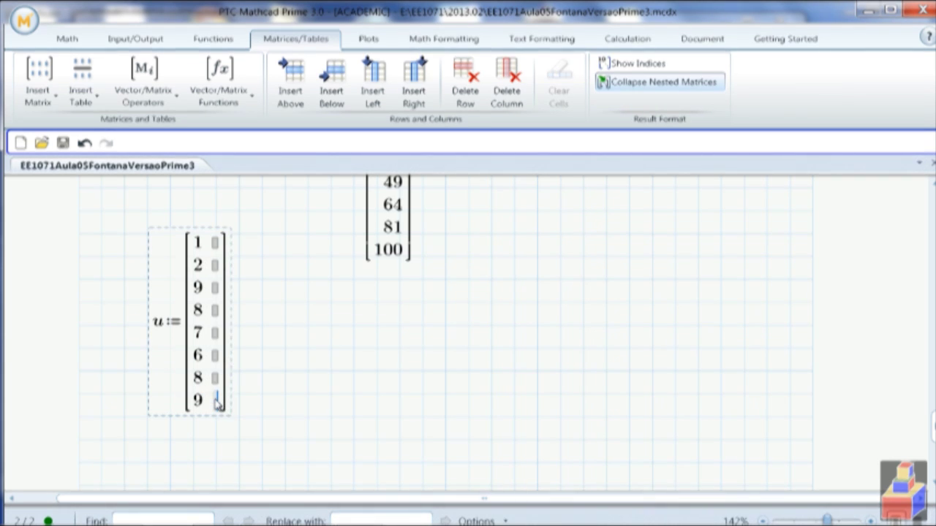
{"action": "left_click", "coordinate": [214, 242]}
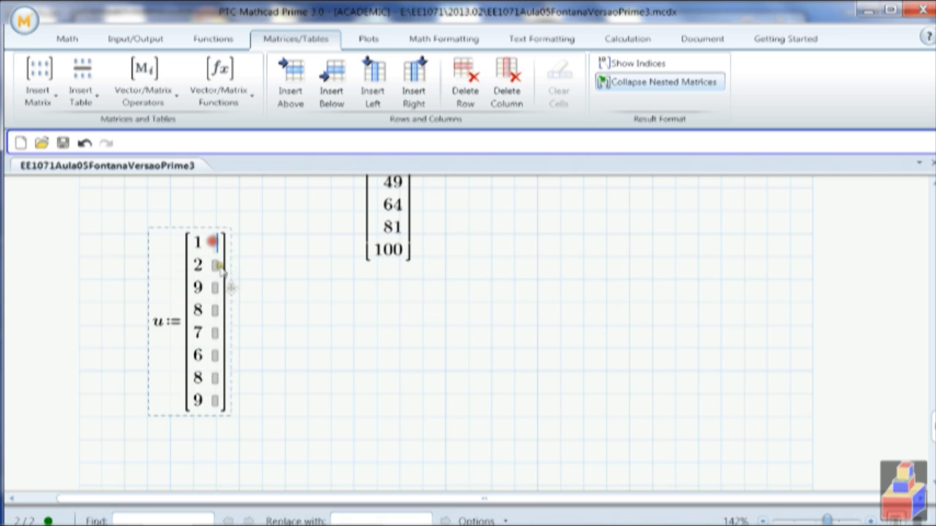
{"action": "type", "text": "9"}
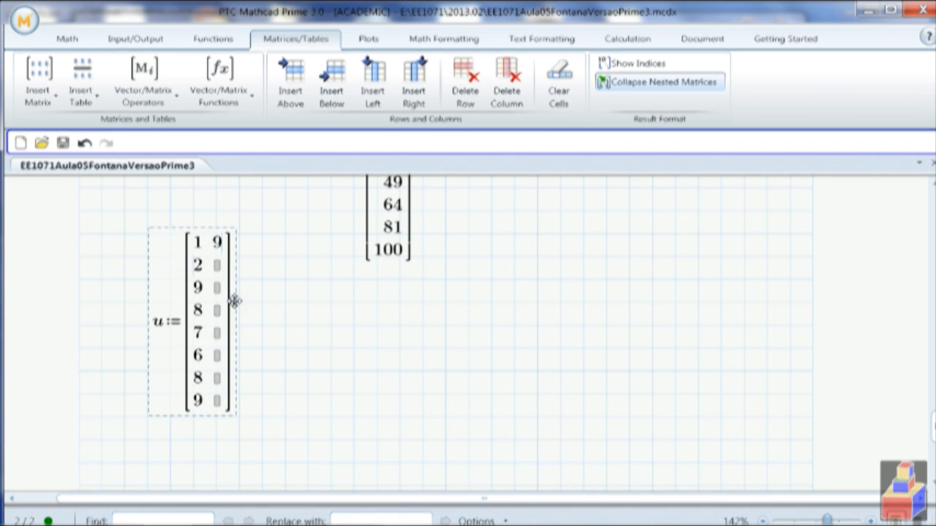
Fill the remaining rows of u's second column with 8, 0, 3, 4, 6, 2 and 3.
{"action": "key", "text": "Tab"}
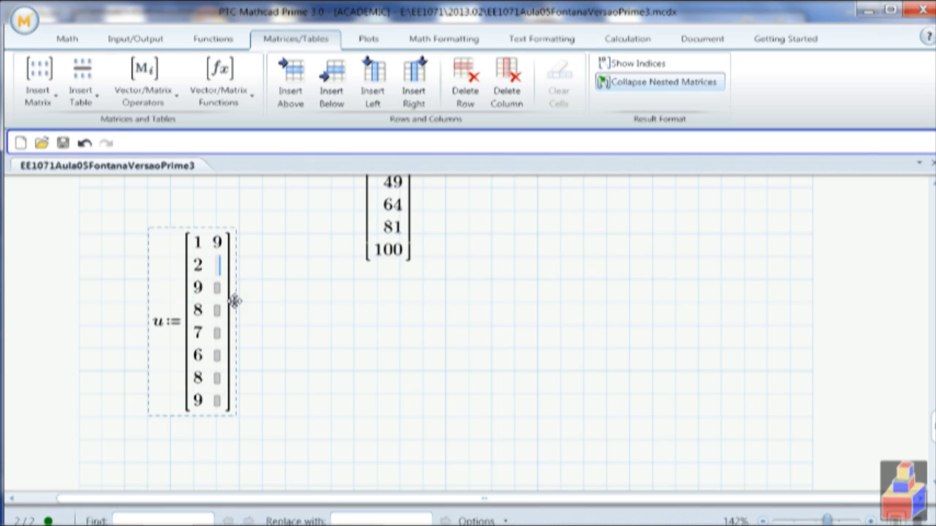
{"action": "type", "text": "8"}
{"action": "key", "text": "Tab"}
{"action": "key", "text": "Tab"}
{"action": "type", "text": "0"}
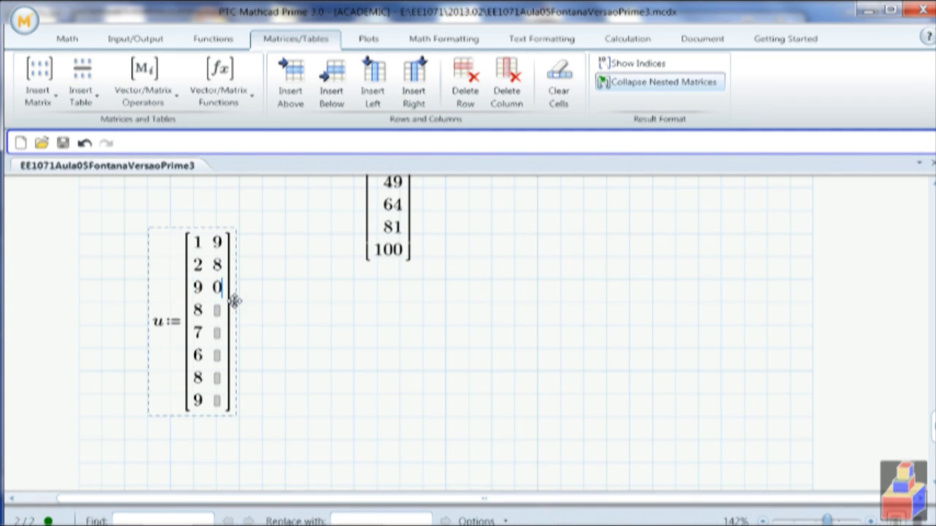
{"action": "key", "text": "Tab"}
{"action": "key", "text": "Tab"}
{"action": "type", "text": "3"}
{"action": "key", "text": "Tab"}
{"action": "key", "text": "Tab"}
{"action": "type", "text": "4"}
{"action": "key", "text": "Tab"}
{"action": "key", "text": "Tab"}
{"action": "type", "text": "6"}
{"action": "key", "text": "Tab"}
{"action": "key", "text": "Tab"}
{"action": "type", "text": "2"}
{"action": "key", "text": "Tab"}
{"action": "key", "text": "Tab"}
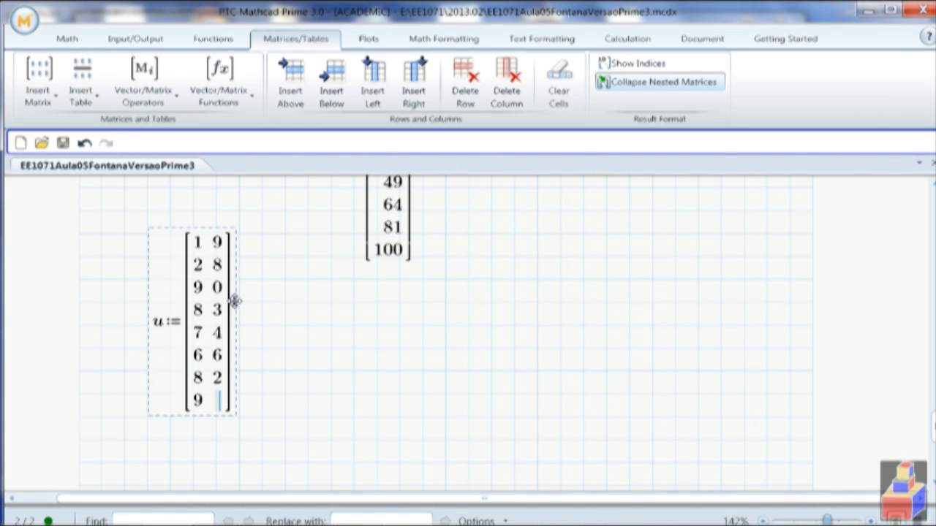
{"action": "type", "text": "3"}
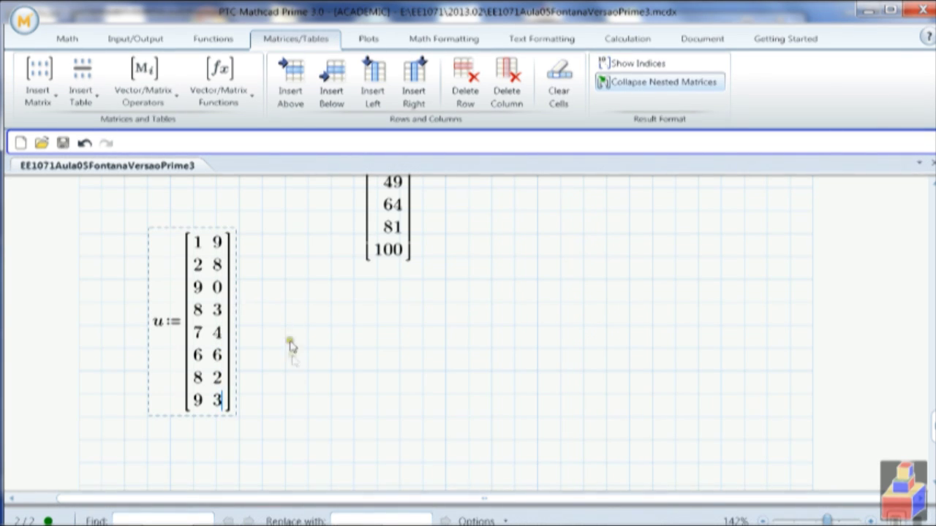
{"action": "left_click", "coordinate": [38, 77]}
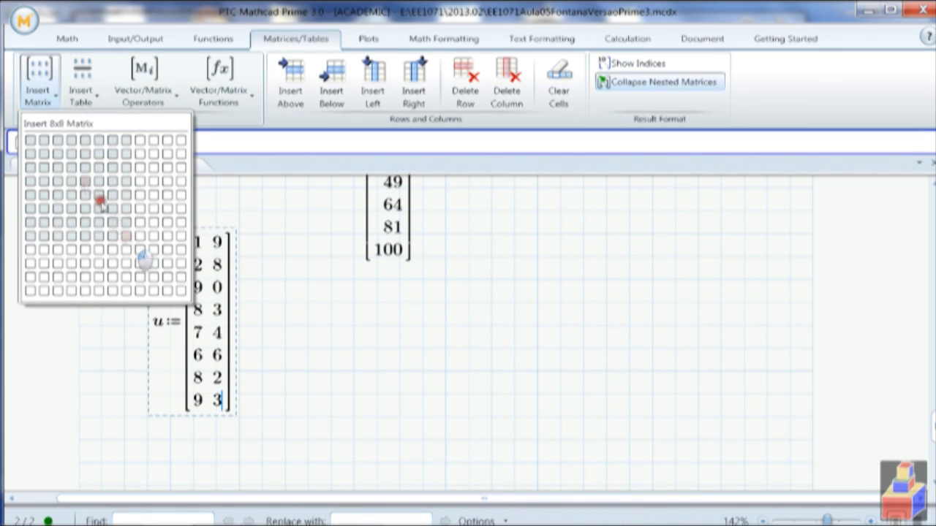
{"action": "left_click", "coordinate": [36, 73]}
{"action": "left_click", "coordinate": [422, 348]}
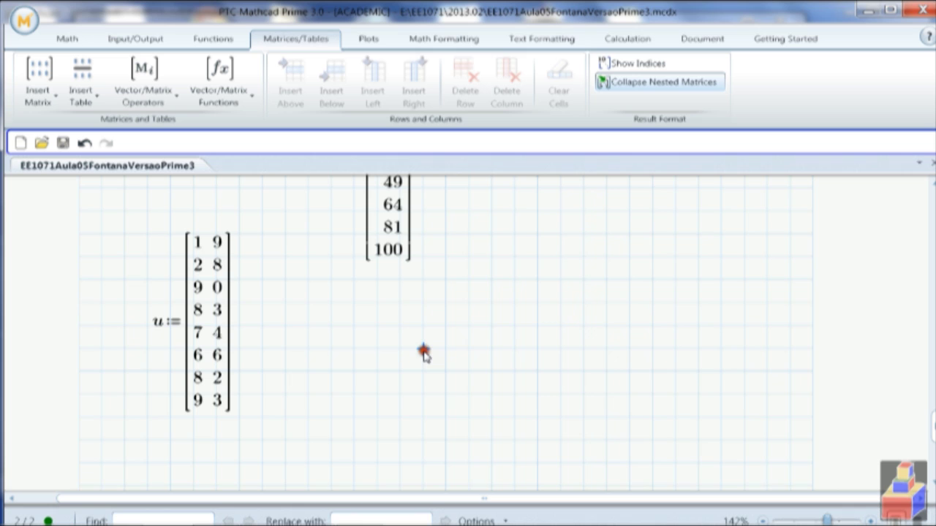
Add six empty rows below the last row of matrix u.
{"action": "left_click", "coordinate": [217, 402]}
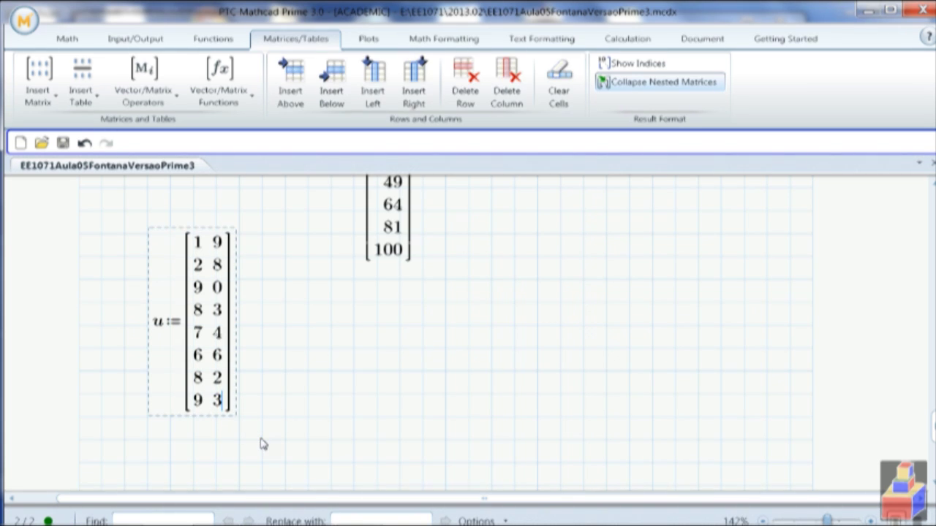
{"action": "key", "text": "ctrl+Return"}
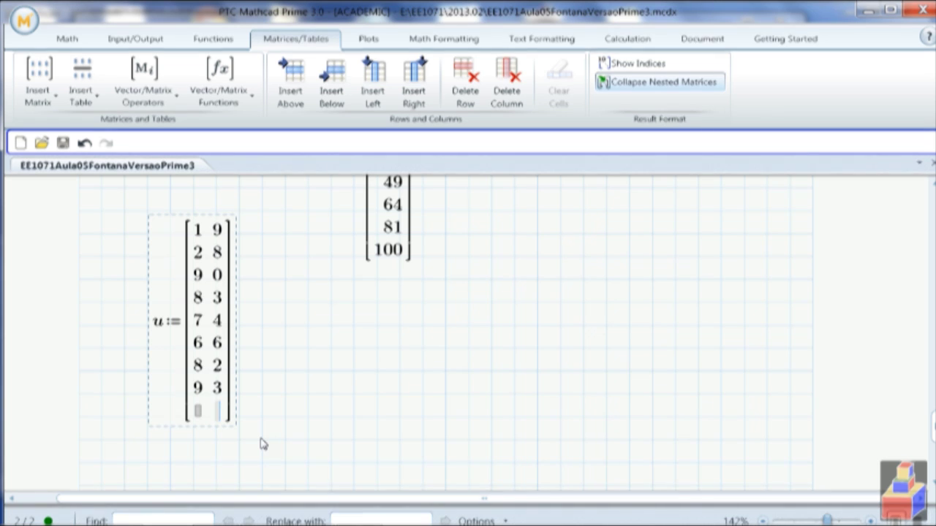
{"action": "key", "text": "ctrl+Return"}
{"action": "key", "text": "ctrl+Return"}
{"action": "key", "text": "ctrl+Return"}
{"action": "key", "text": "ctrl+Return"}
{"action": "key", "text": "ctrl+Return"}
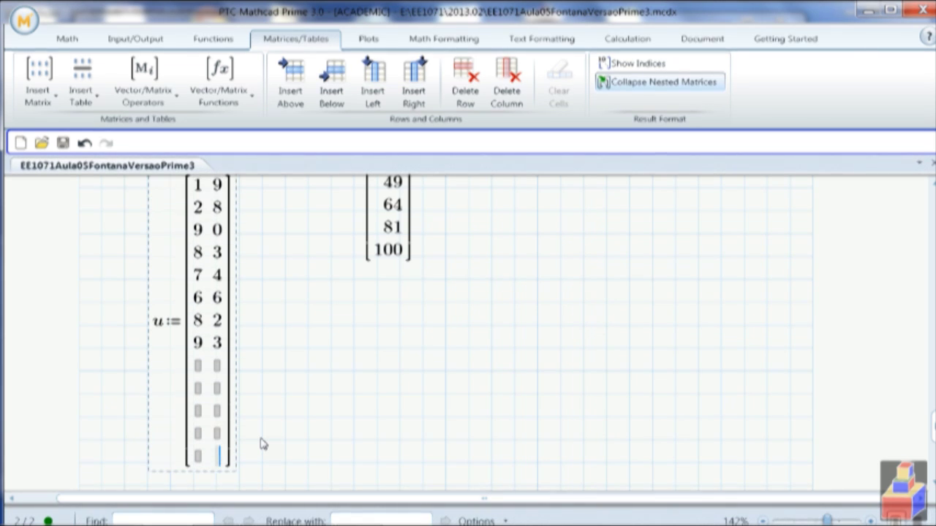
Fill the first two new rows of u with 3, 4 and 9, 0.
{"action": "left_click", "coordinate": [195, 354]}
{"action": "type", "text": "3"}
{"action": "key", "text": "Tab"}
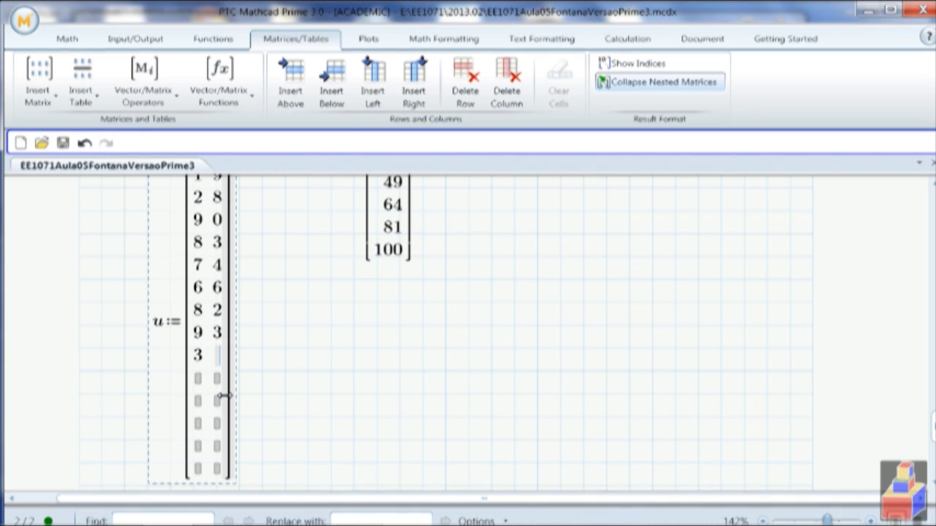
{"action": "type", "text": "4"}
{"action": "key", "text": "Tab"}
{"action": "type", "text": "9"}
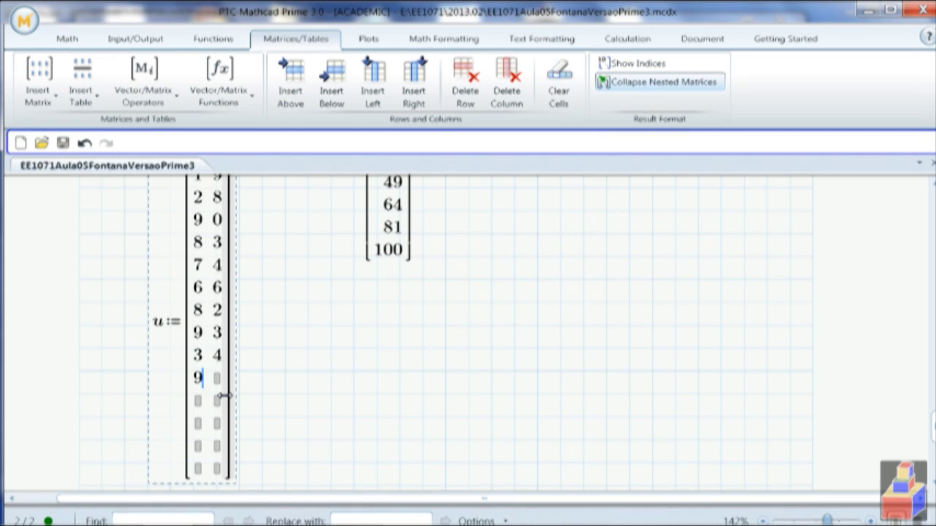
{"action": "key", "text": "Tab"}
{"action": "type", "text": "0"}
{"action": "key", "text": "Tab"}
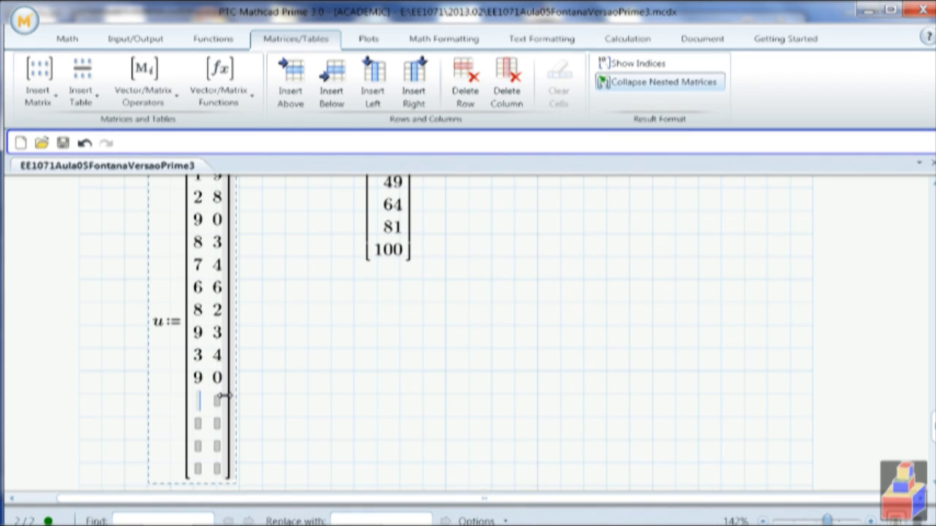
Fill the next three rows of u with 0, 0, then 1, 2, then 3, 4, leaving the last row empty.
{"action": "type", "text": "0"}
{"action": "key", "text": "Tab"}
{"action": "type", "text": "0"}
{"action": "key", "text": "Tab"}
{"action": "type", "text": "01"}
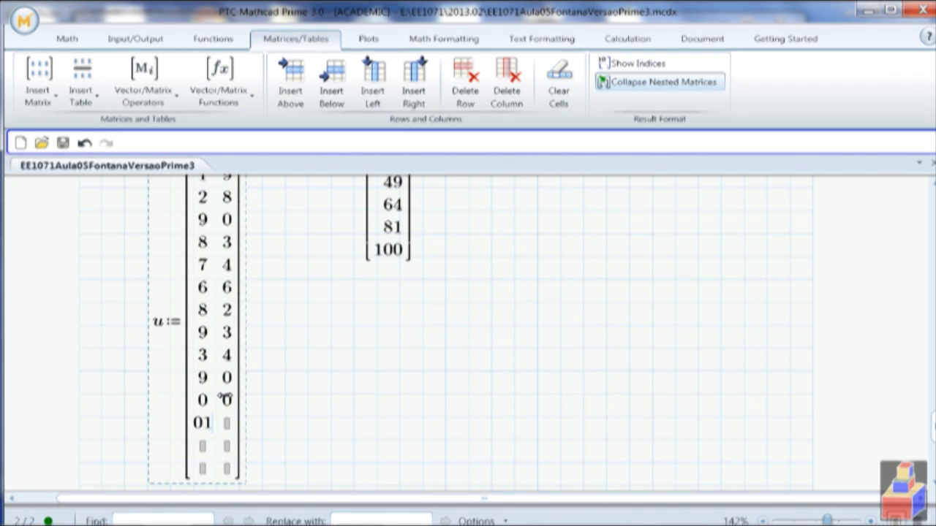
{"action": "key", "text": "BackSpace"}
{"action": "key", "text": "BackSpace"}
{"action": "type", "text": "1"}
{"action": "key", "text": "Tab"}
{"action": "type", "text": "2"}
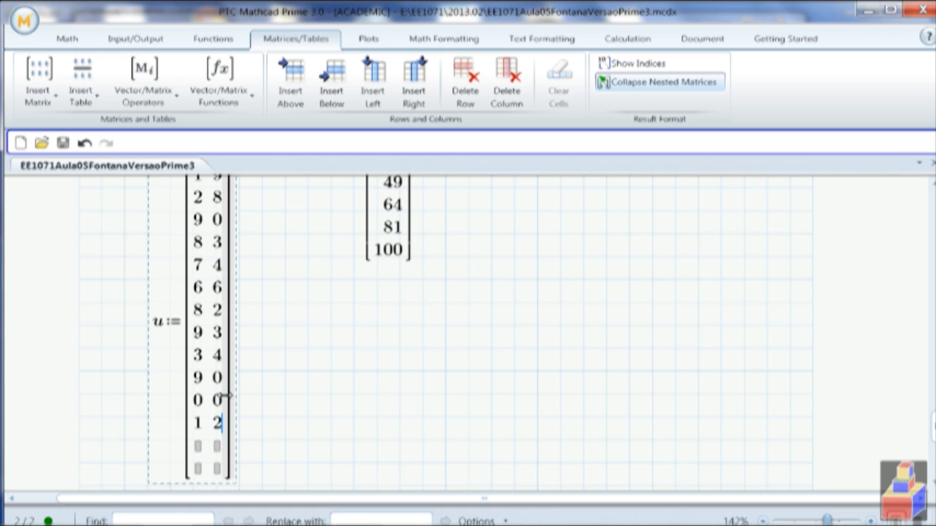
{"action": "key", "text": "Tab"}
{"action": "type", "text": "3"}
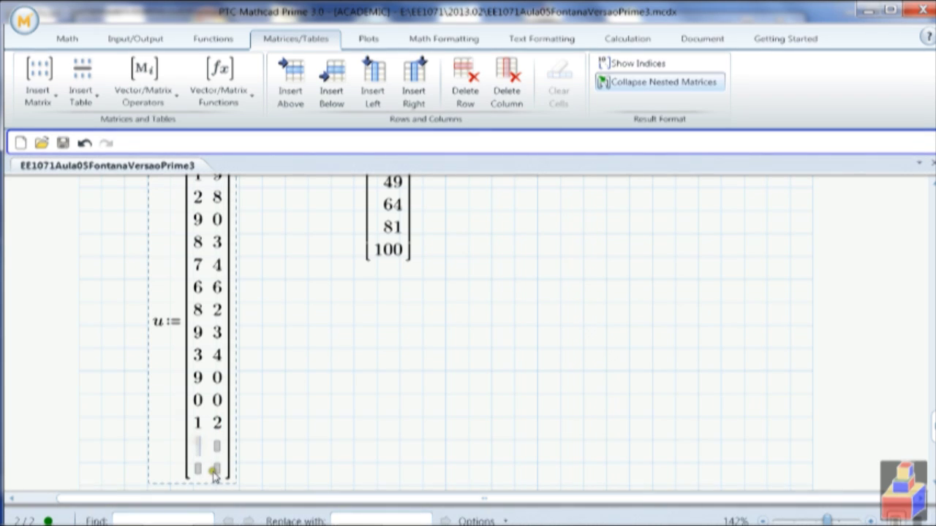
{"action": "key", "text": "Tab"}
{"action": "type", "text": "4"}
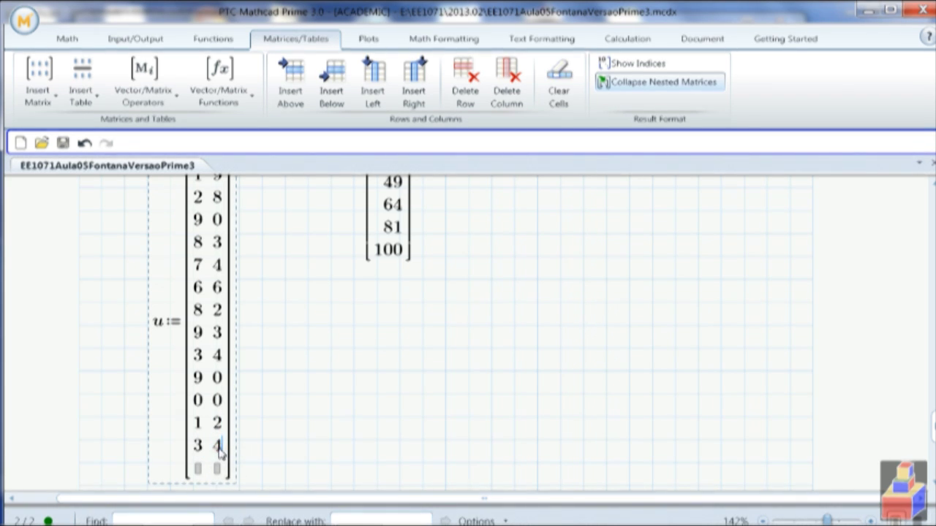
Delete the range variable i, the indexed definition of v and the evaluated results of v and i.
{"action": "left_click", "coordinate": [314, 449]}
{"action": "scroll", "coordinate": [316, 453], "scroll_direction": "up", "scroll_amount": 5}
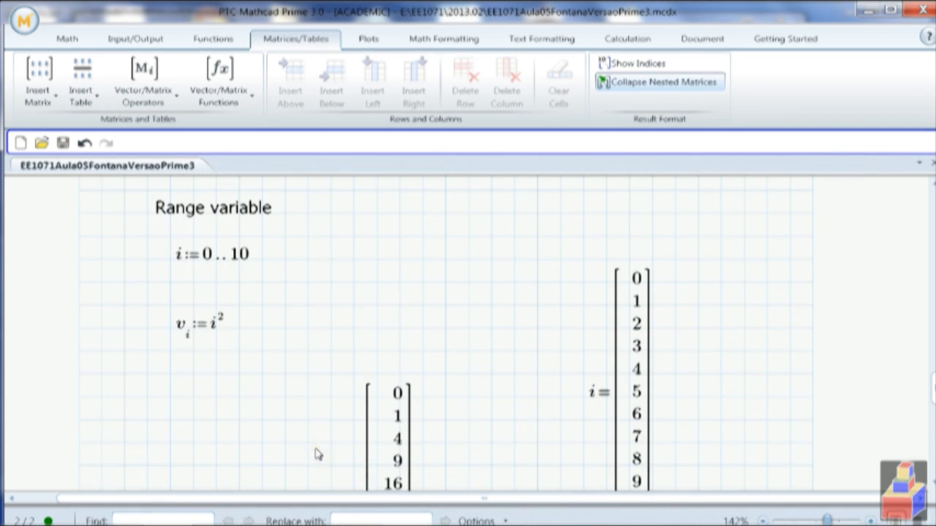
{"action": "scroll", "coordinate": [316, 453], "scroll_direction": "down", "scroll_amount": 5}
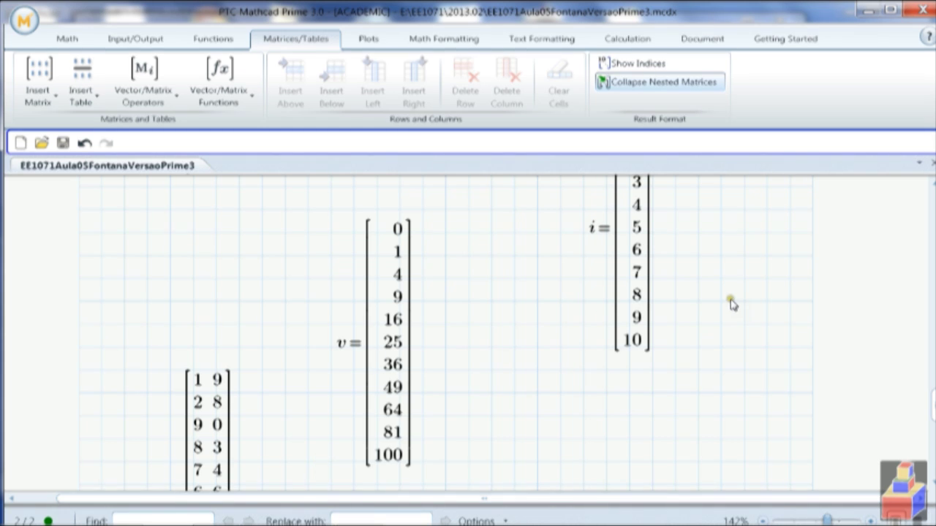
{"action": "scroll", "coordinate": [734, 303], "scroll_direction": "up", "scroll_amount": 5}
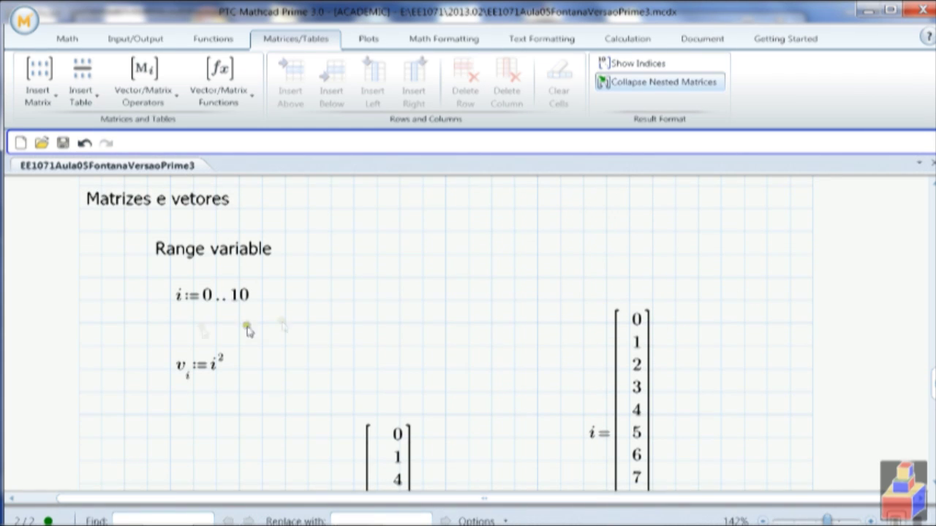
{"action": "left_click_drag", "start_coordinate": [124, 282], "coordinate": [726, 427]}
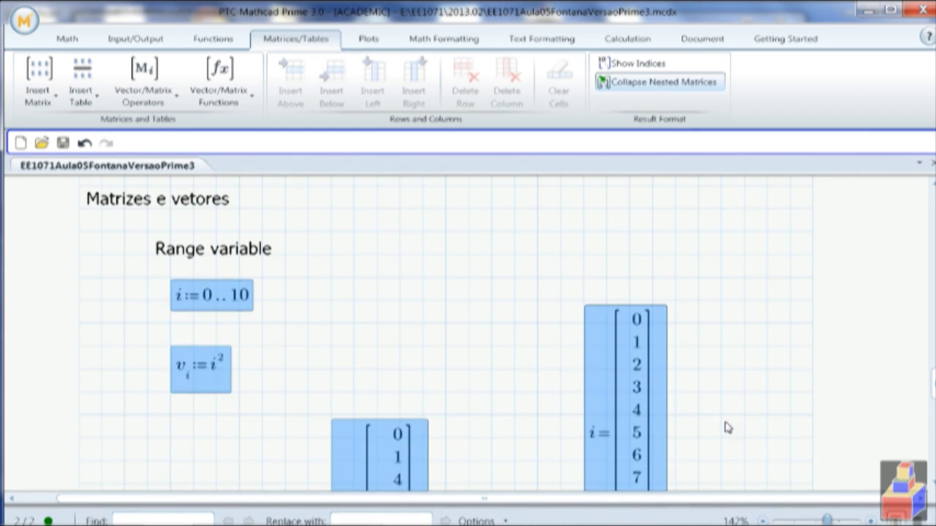
{"action": "key", "text": "Delete"}
Delete the definition of matrix u from the worksheet.
{"action": "scroll", "coordinate": [724, 429], "scroll_direction": "down", "scroll_amount": 8}
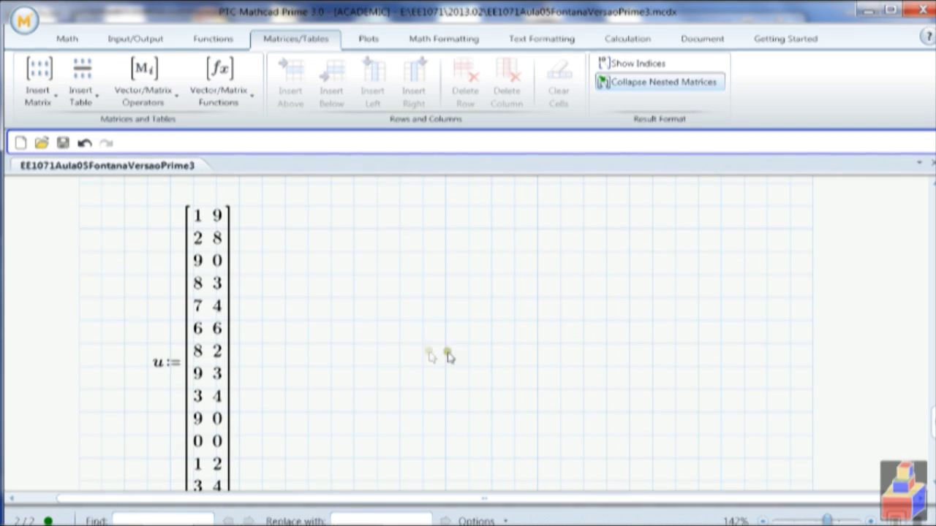
{"action": "left_click_drag", "start_coordinate": [111, 268], "coordinate": [274, 370]}
{"action": "scroll", "coordinate": [277, 374], "scroll_direction": "down", "scroll_amount": 4}
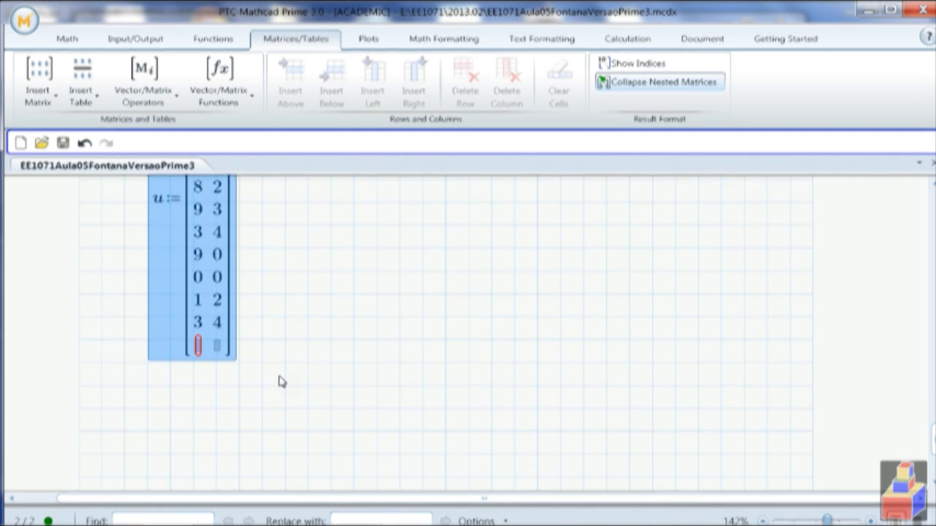
{"action": "key", "text": "Delete"}
{"action": "scroll", "coordinate": [282, 382], "scroll_direction": "up", "scroll_amount": 3}
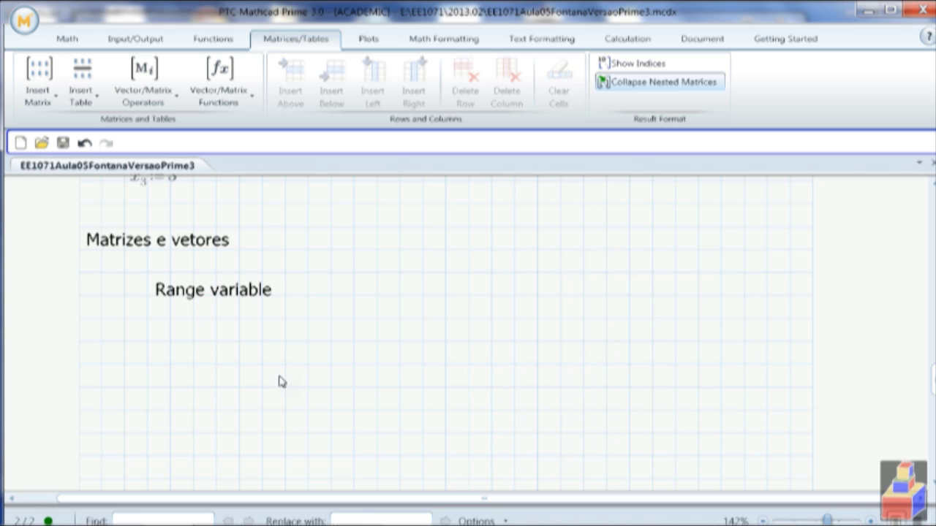
Look up the Matrix Transpose operator and its shortcut in the list of vector and matrix operators.
{"action": "left_click", "coordinate": [147, 344]}
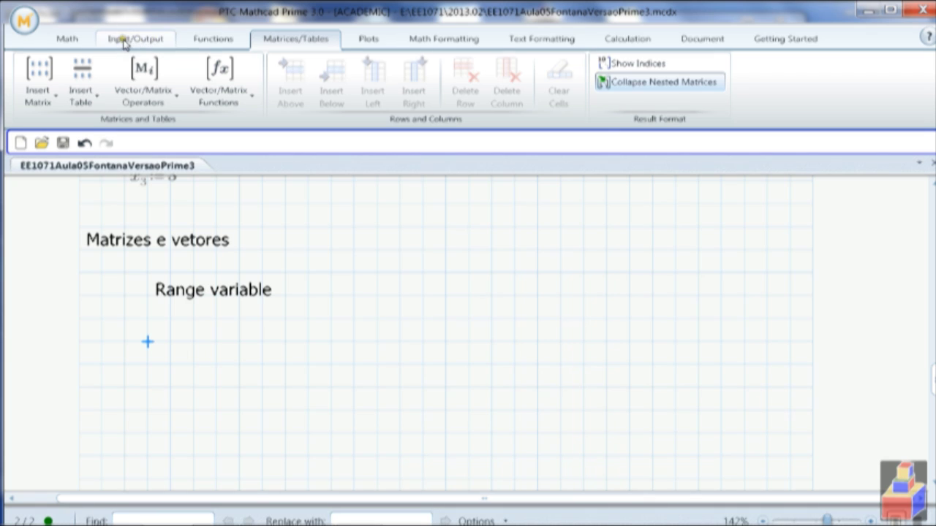
{"action": "left_click", "coordinate": [68, 40]}
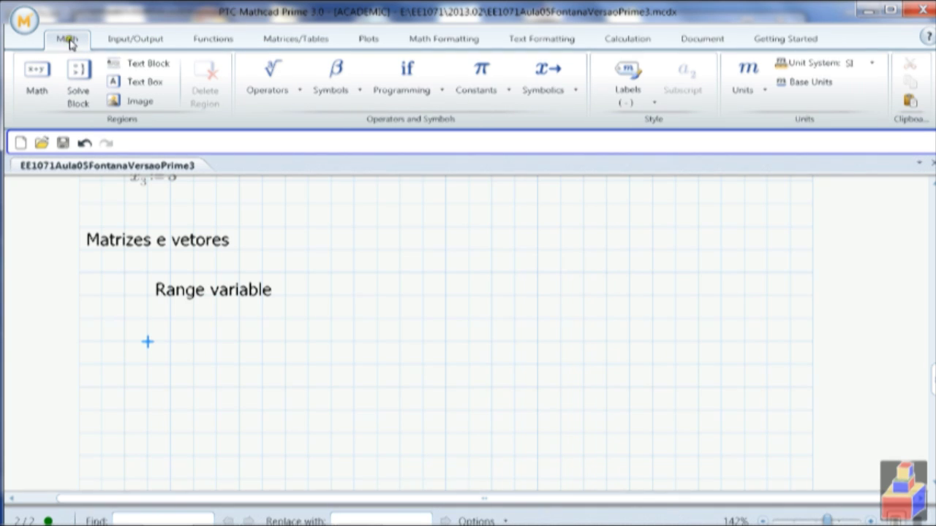
{"action": "left_click", "coordinate": [291, 80]}
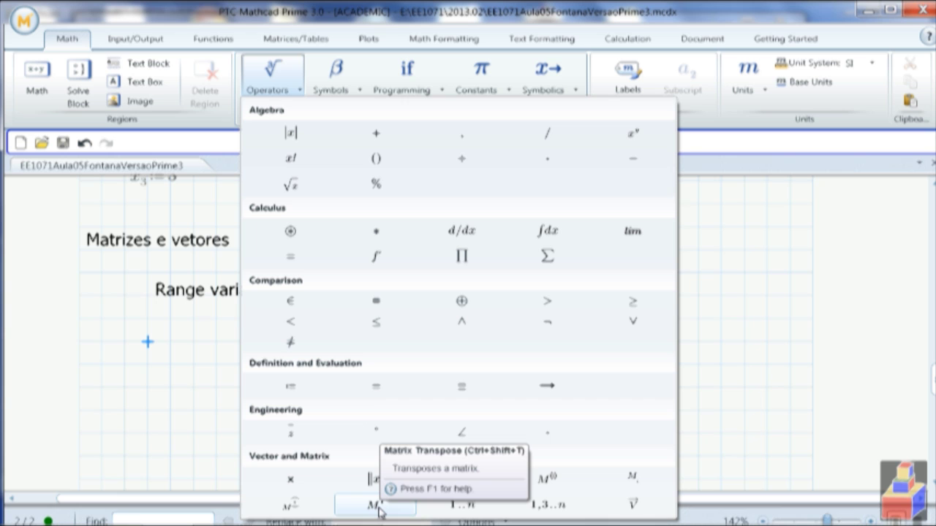
{"action": "left_click", "coordinate": [169, 350]}
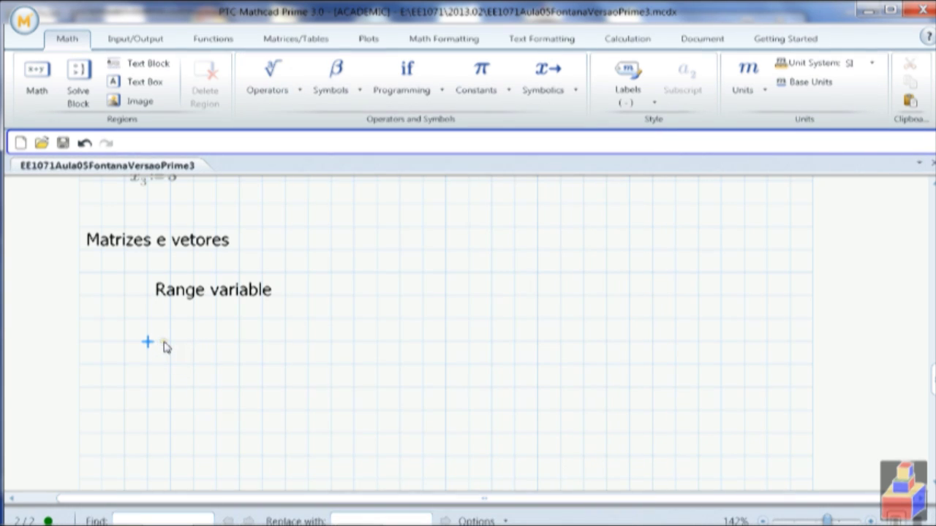
Define v below the Range variable heading as a single-cell matrix containing 1.
{"action": "left_click", "coordinate": [166, 347]}
{"action": "type", "text": "v "}
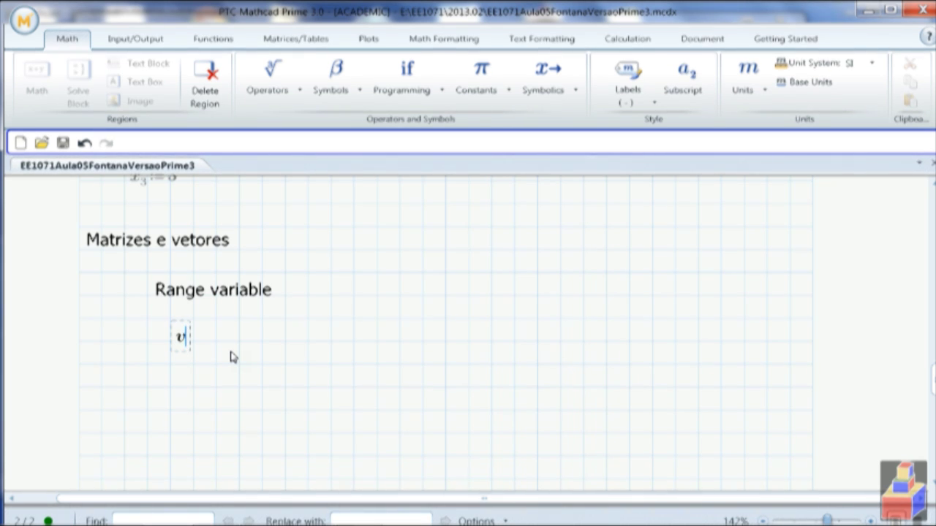
{"action": "type", "text": ":="}
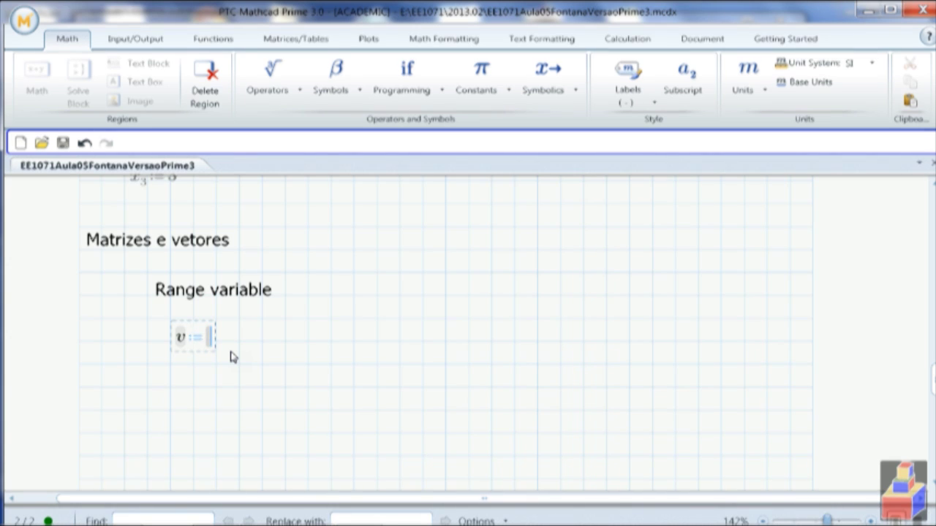
{"action": "key", "text": "ctrl+m"}
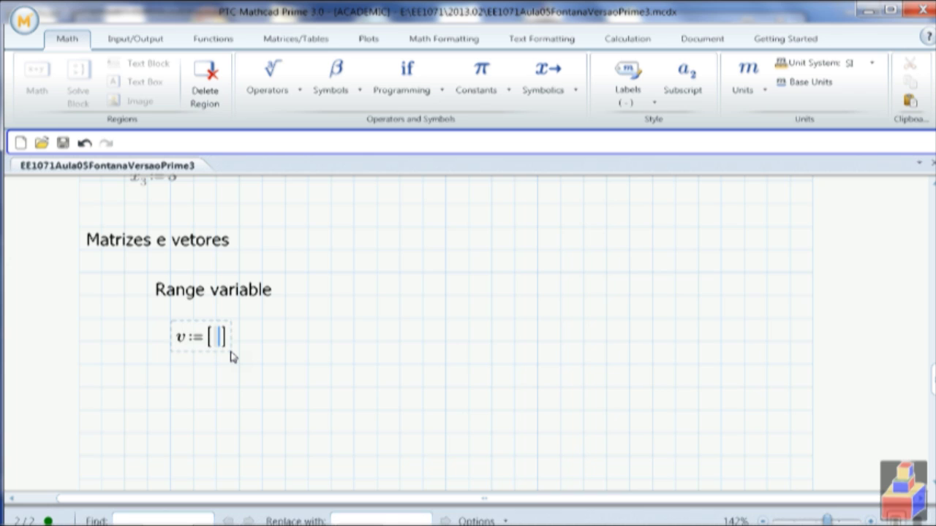
{"action": "type", "text": "1"}
{"action": "key", "text": "ctrl+shift+Return"}
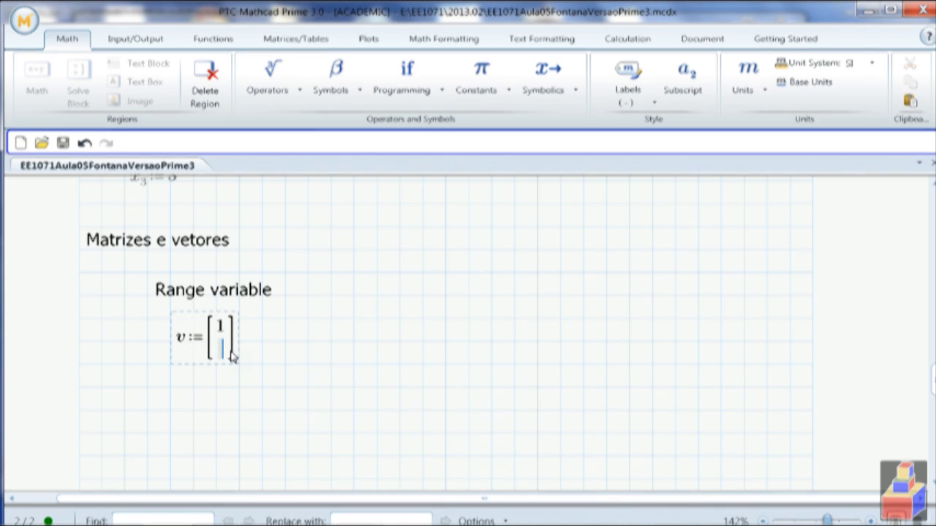
{"action": "key", "text": "ctrl+z"}
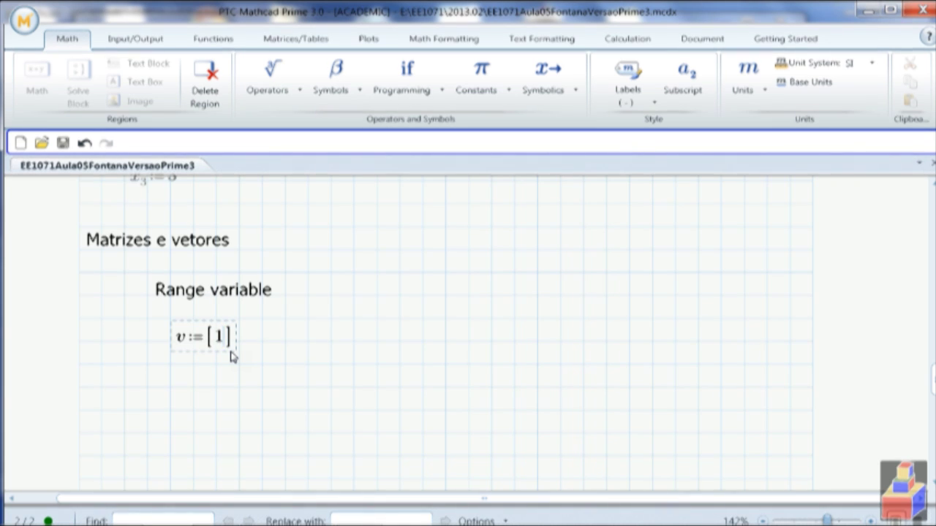
Extend v into a row vector by adding seven columns filled with 4, 9, 7, 9, 0, 6 and 6.
{"action": "key", "text": "ctrl+shift+c"}
{"action": "type", "text": "4"}
{"action": "key", "text": "ctrl+shift+c"}
{"action": "type", "text": "9"}
{"action": "key", "text": "ctrl+shift+c"}
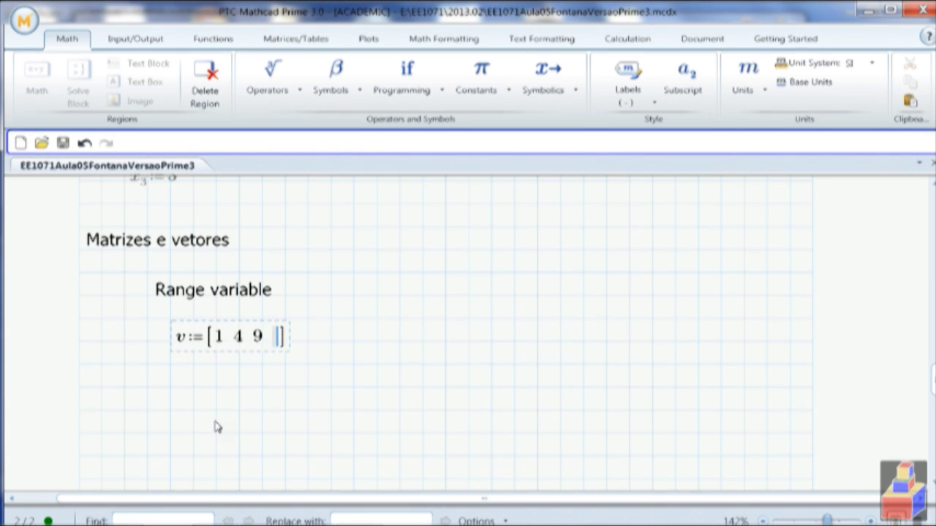
{"action": "type", "text": "7"}
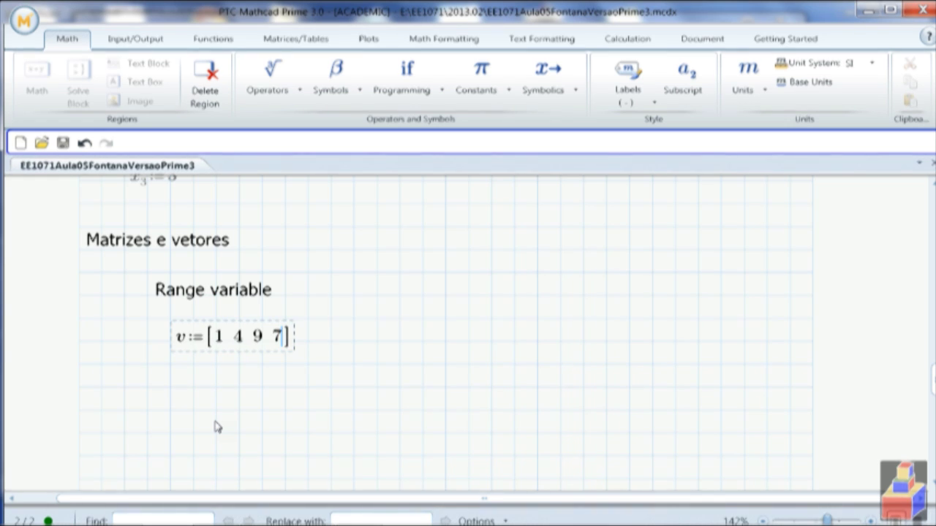
{"action": "key", "text": "ctrl+shift+c"}
{"action": "type", "text": "9"}
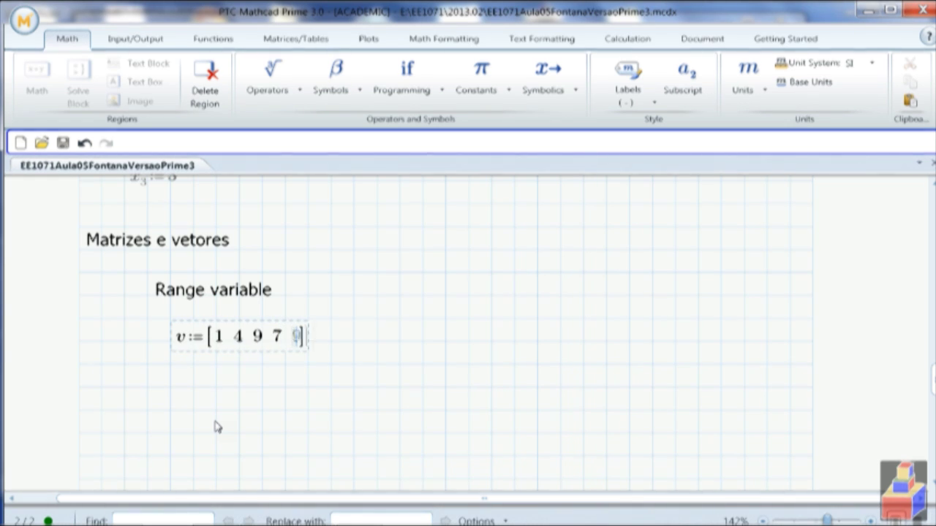
{"action": "key", "text": "ctrl+shift+c"}
{"action": "type", "text": "0"}
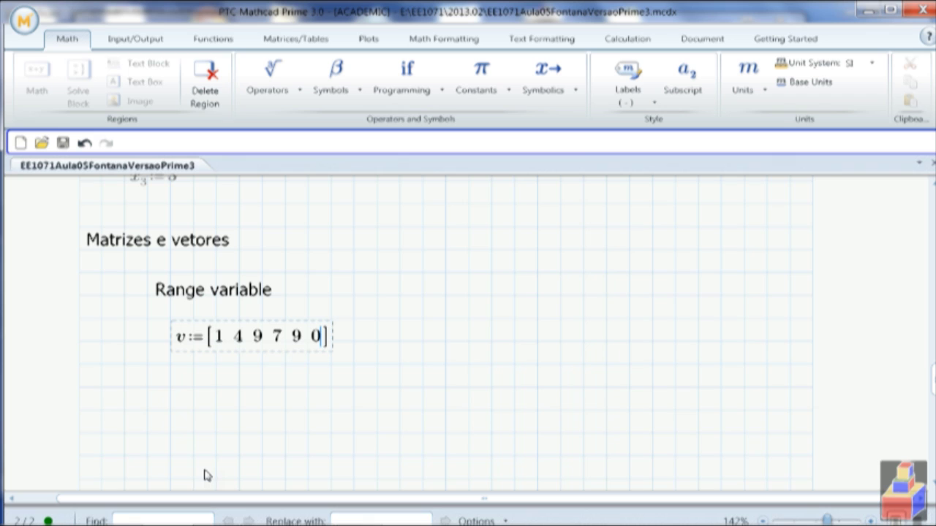
{"action": "key", "text": "ctrl+shift+c"}
{"action": "type", "text": "6"}
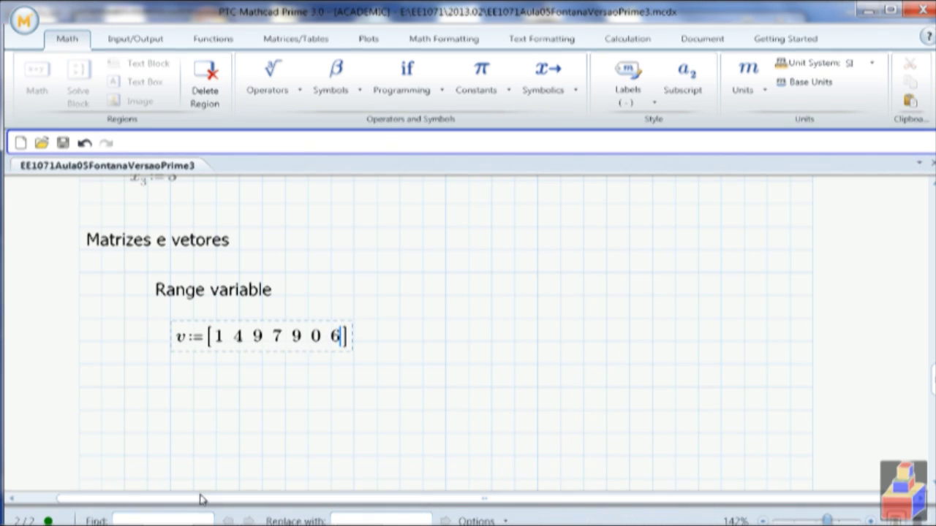
{"action": "key", "text": "ctrl+shift+c"}
{"action": "mouse_move", "coordinate": [264, 510]}
{"action": "type", "text": "6"}
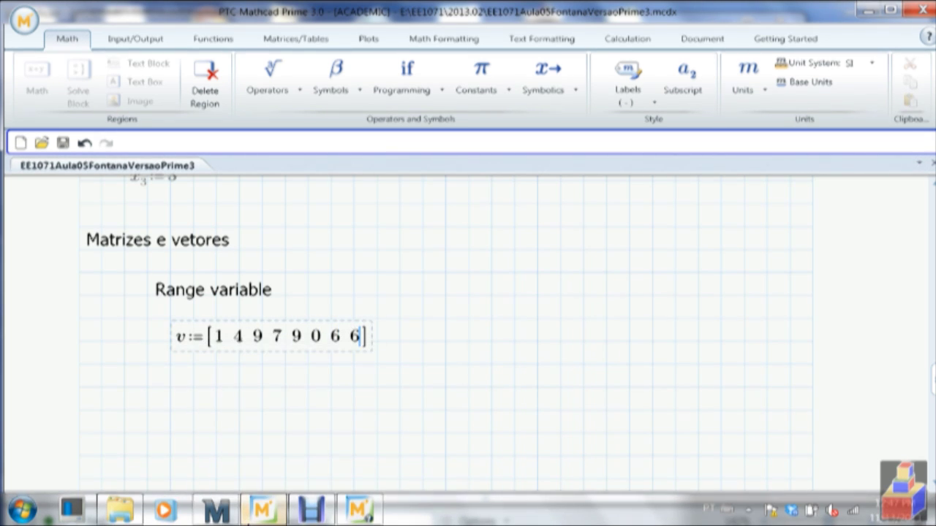
Define u below v as the transpose of v.
{"action": "left_click", "coordinate": [176, 390]}
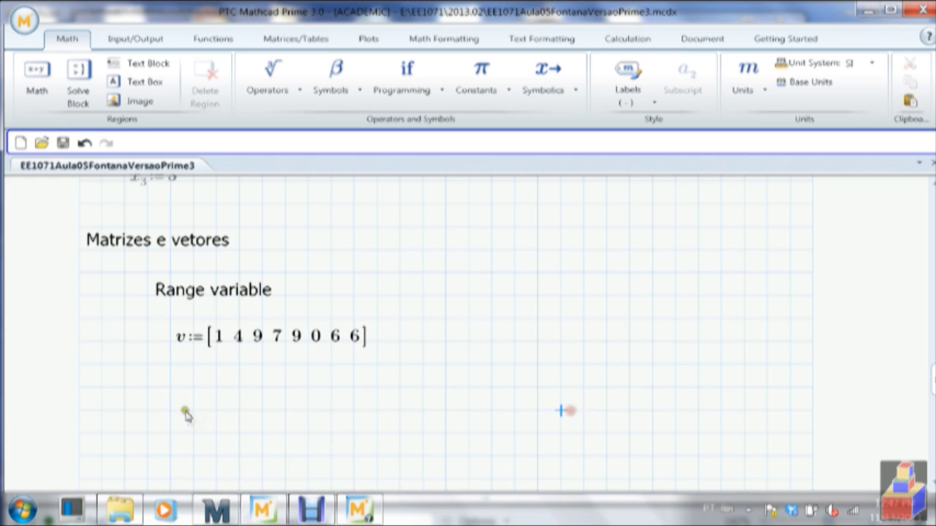
{"action": "type", "text": "u:="}
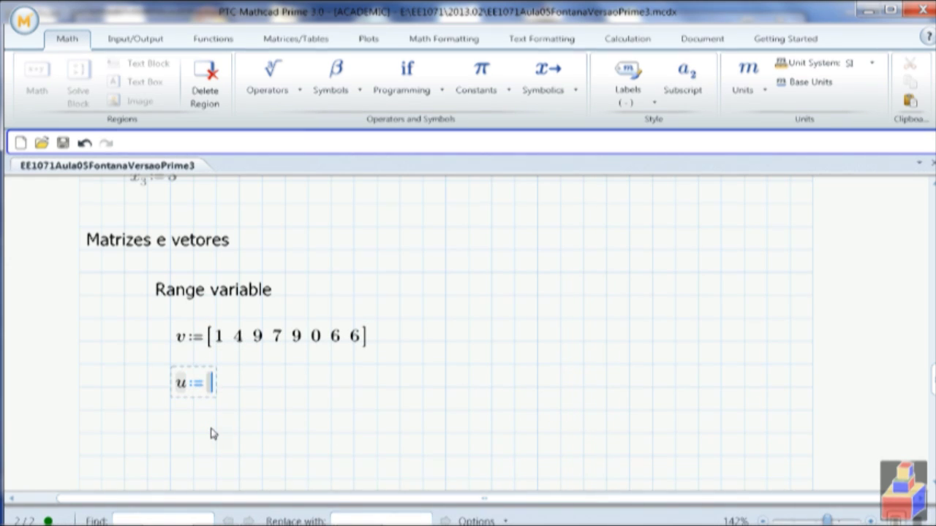
{"action": "type", "text": "v"}
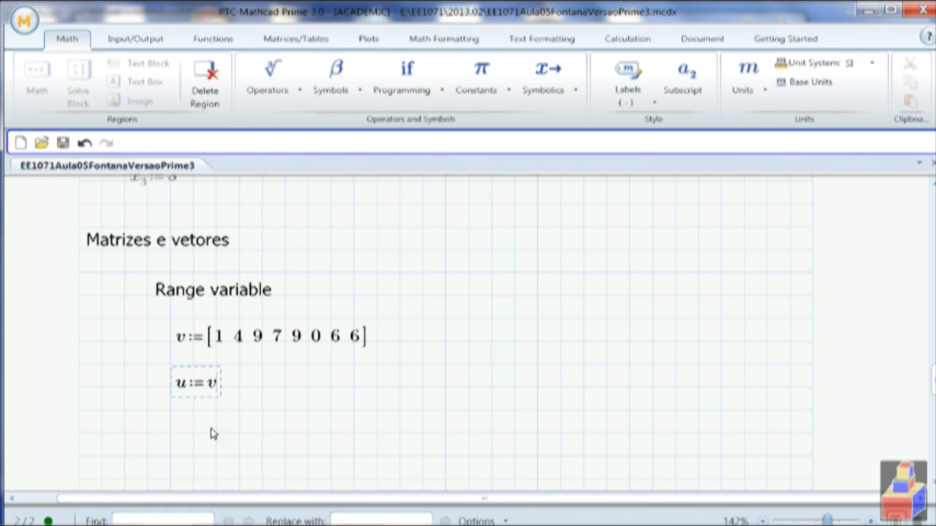
{"action": "key", "text": "ctrl+shift+1"}
{"action": "left_click", "coordinate": [191, 436]}
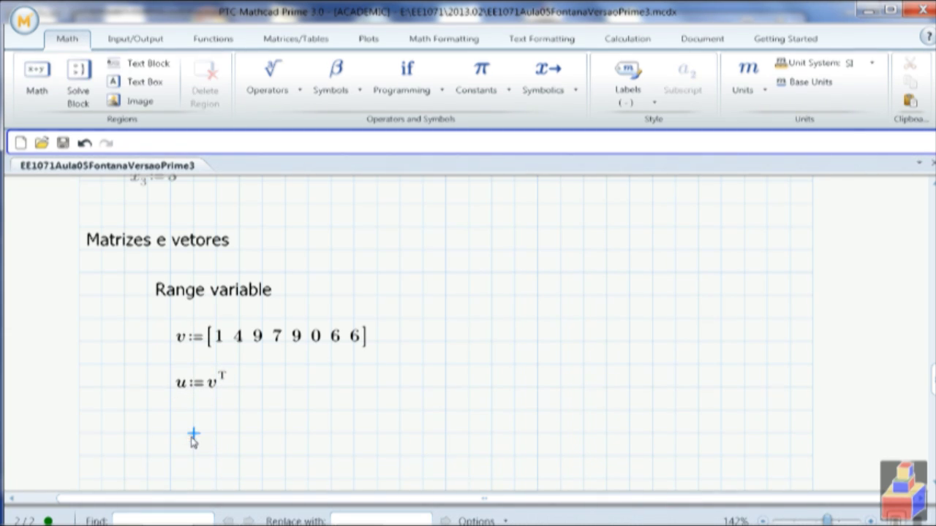
{"action": "type", "text": "u"}
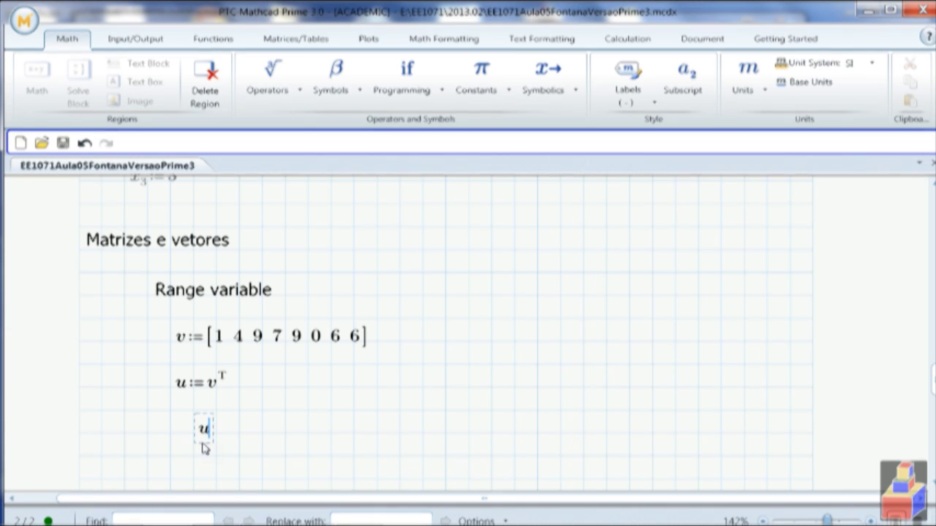
{"action": "type", "text": ":="}
{"action": "left_click", "coordinate": [204, 450]}
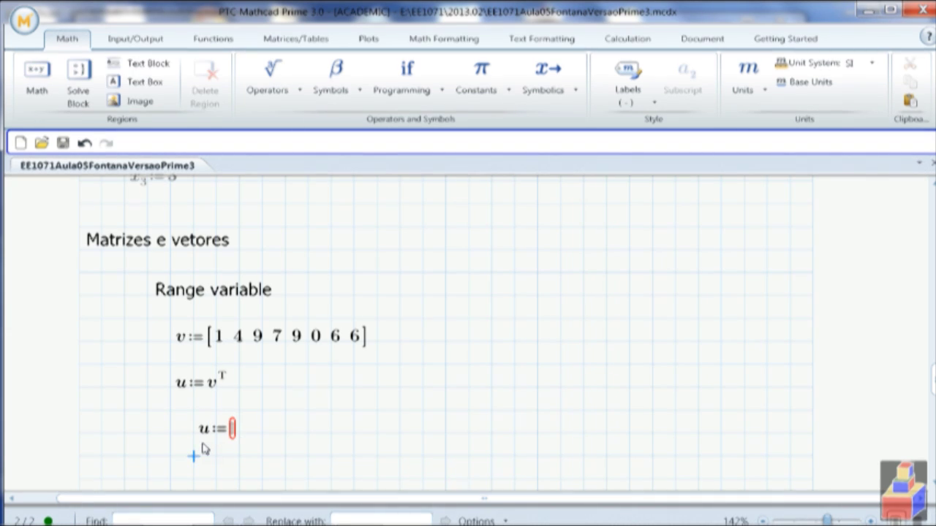
{"action": "left_click", "coordinate": [202, 445]}
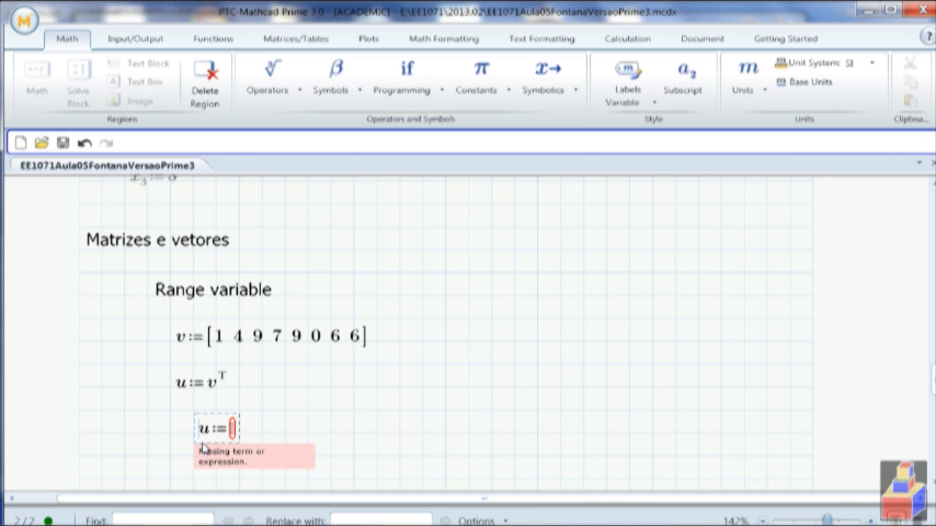
{"action": "left_click", "coordinate": [378, 433]}
{"action": "left_click_drag", "start_coordinate": [340, 444], "coordinate": [161, 445]}
{"action": "key", "text": "Delete"}
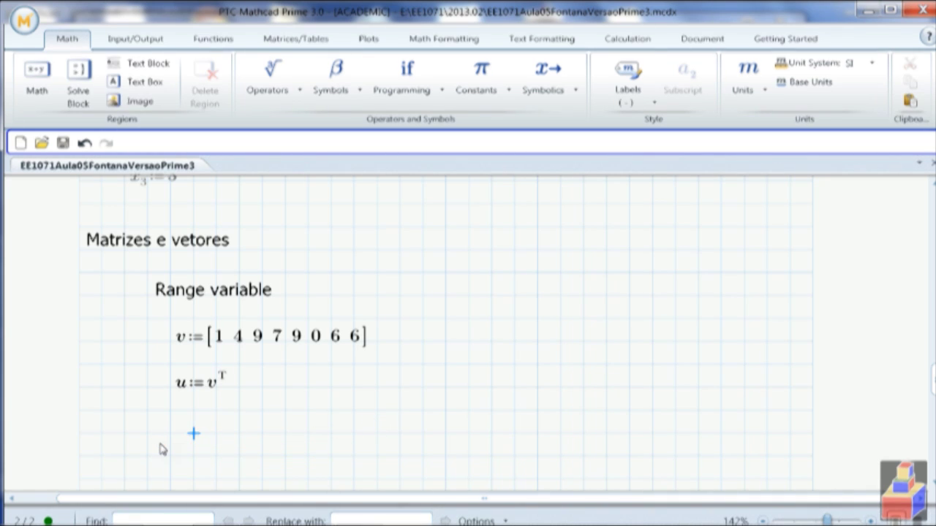
Evaluate u below its definition and delete the evaluated region.
{"action": "type", "text": "u="}
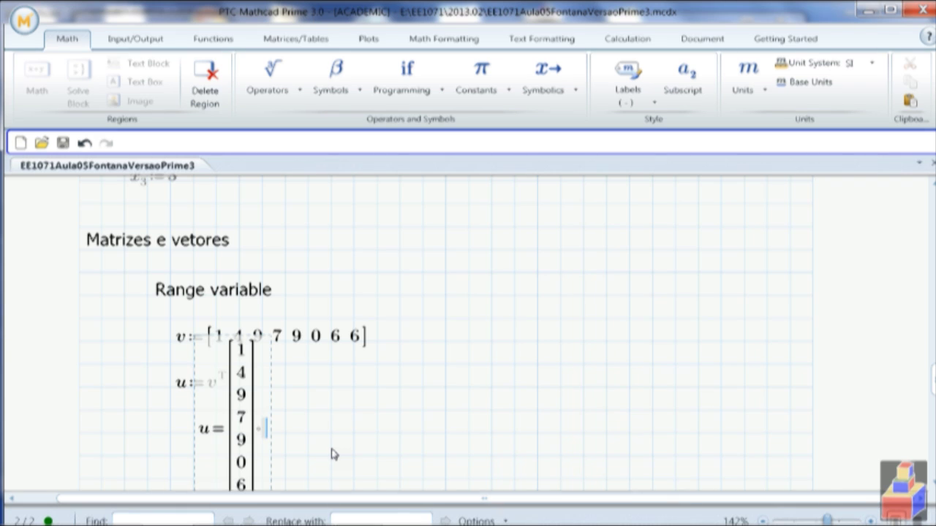
{"action": "left_click_drag", "start_coordinate": [333, 442], "coordinate": [220, 445]}
{"action": "key", "text": "Delete"}
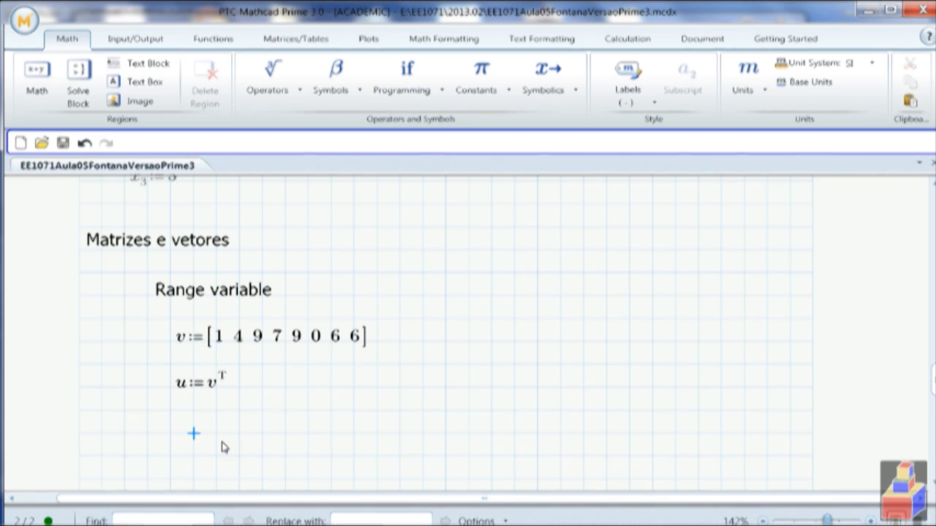
Evaluate the transpose of u below the definition of u.
{"action": "type", "text": "u"}
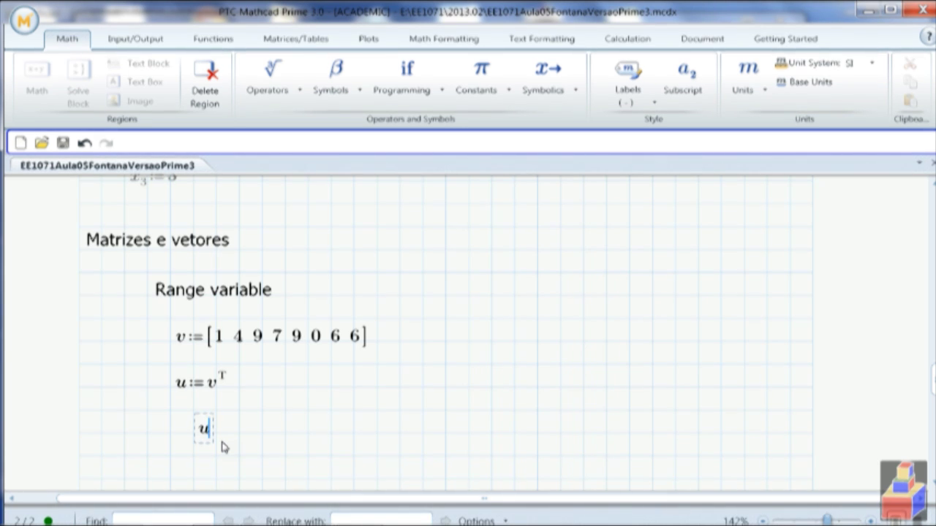
{"action": "key", "text": "ctrl+1"}
{"action": "type", "text": "="}
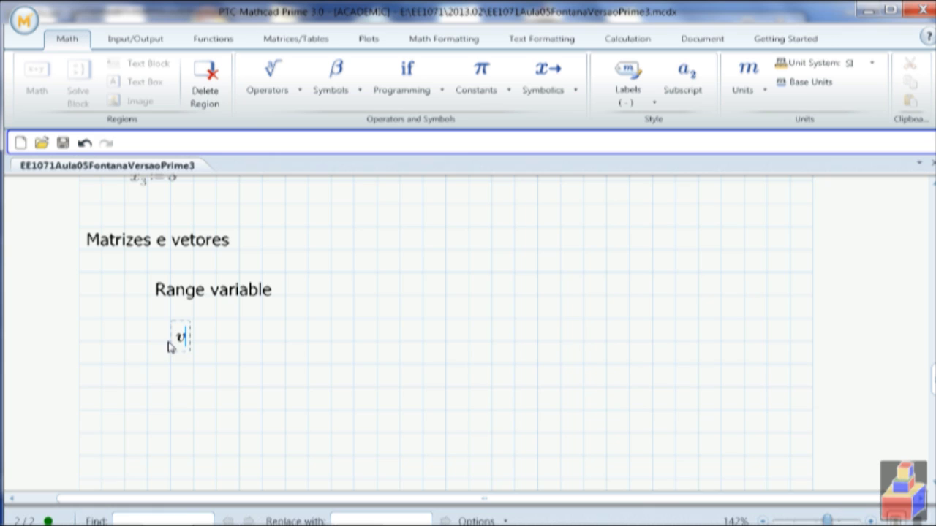
{"action": "left_click_drag", "start_coordinate": [267, 372], "coordinate": [165, 328]}
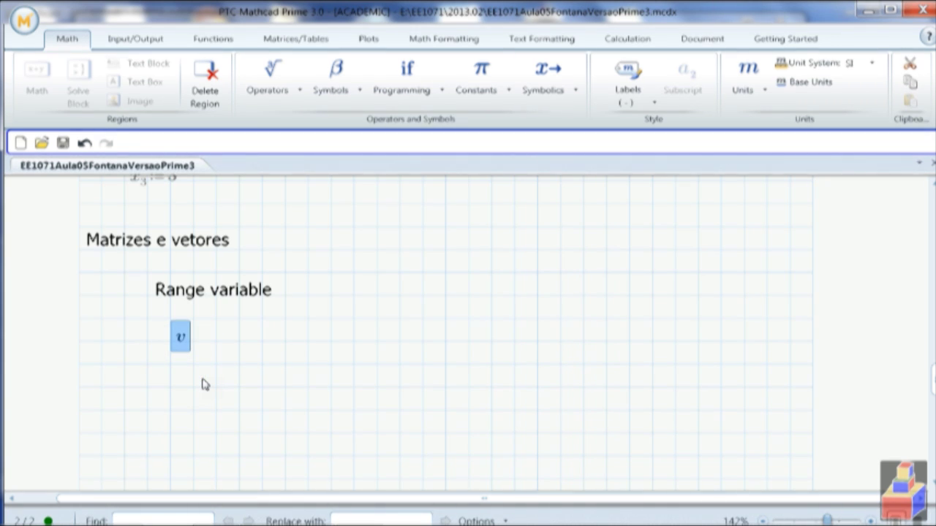
{"action": "left_click", "coordinate": [201, 380]}
{"action": "left_click", "coordinate": [181, 337]}
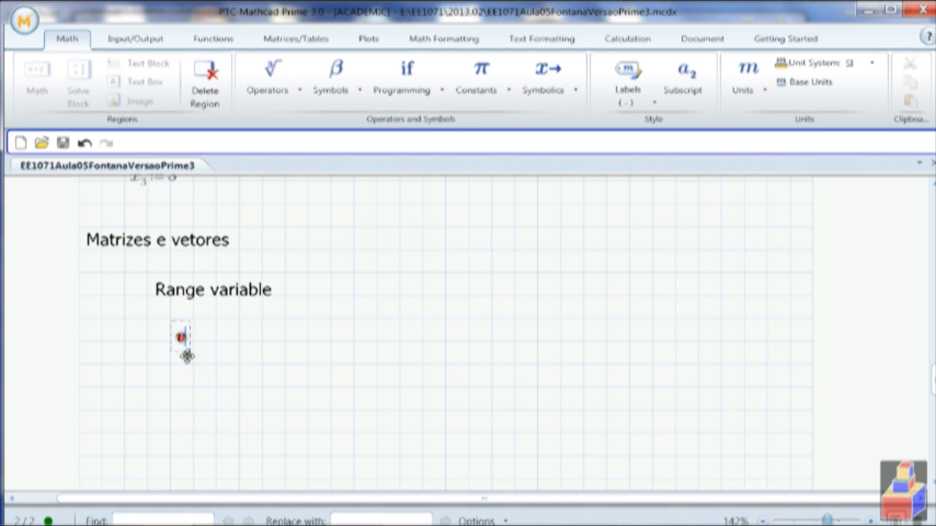
{"action": "type", "text": ":="}
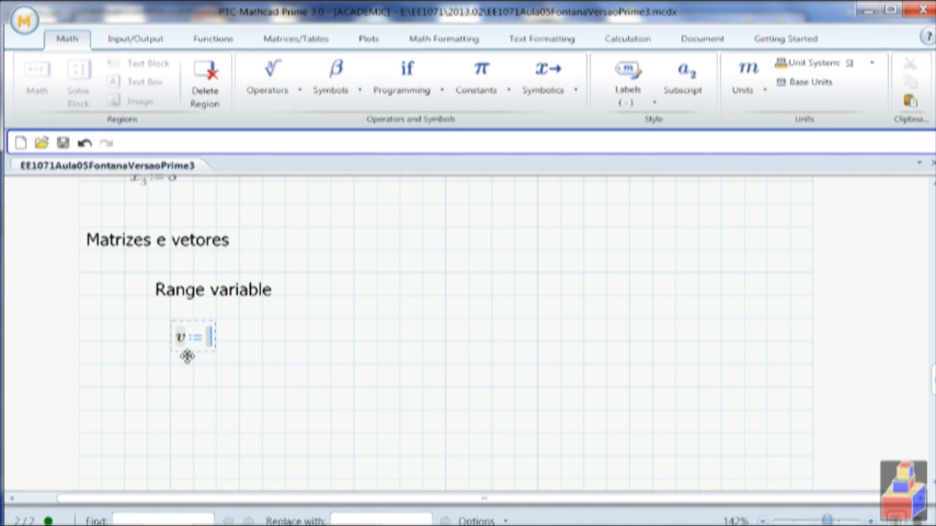
{"action": "type", "text": ";"}
{"action": "key", "text": "BackSpace"}
{"action": "key", "text": "BackSpace"}
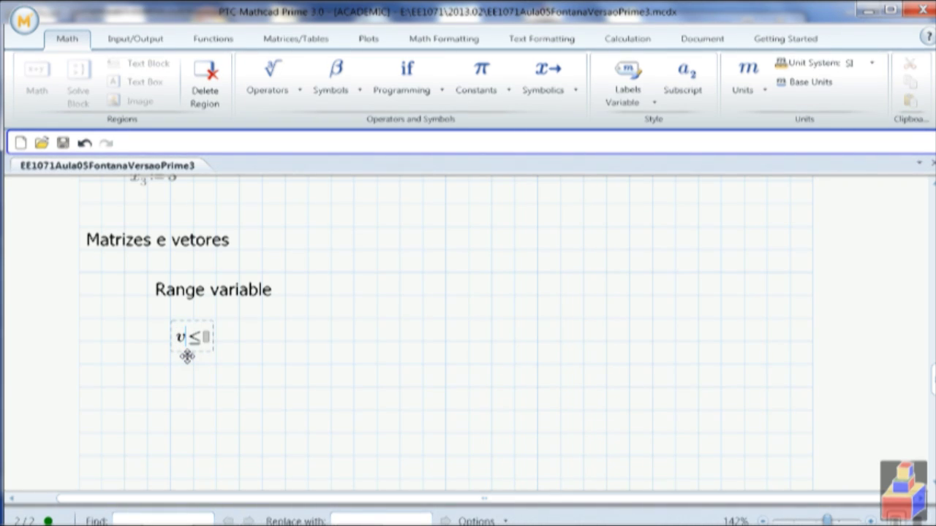
{"action": "key", "text": "BackSpace"}
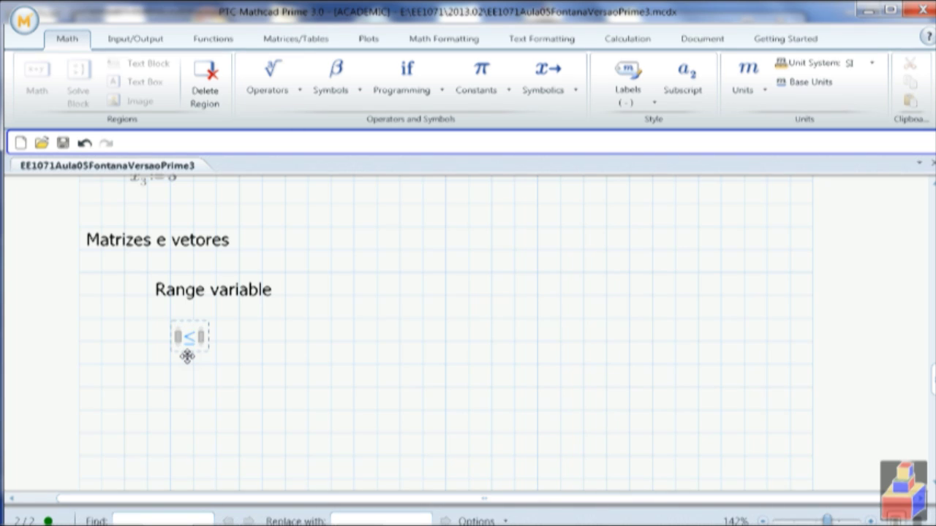
{"action": "key", "text": "BackSpace"}
Define v below the Range variable heading as a nine-column row vector with the values 1, 4, 8, 3, 0, 2, 5, 2 and 8.
{"action": "type", "text": "v :="}
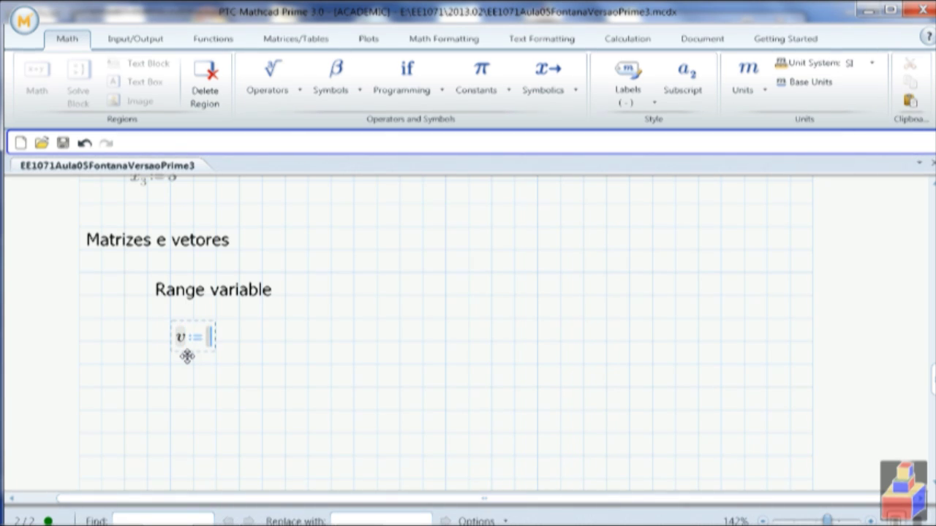
{"action": "key", "text": "ctrl+m"}
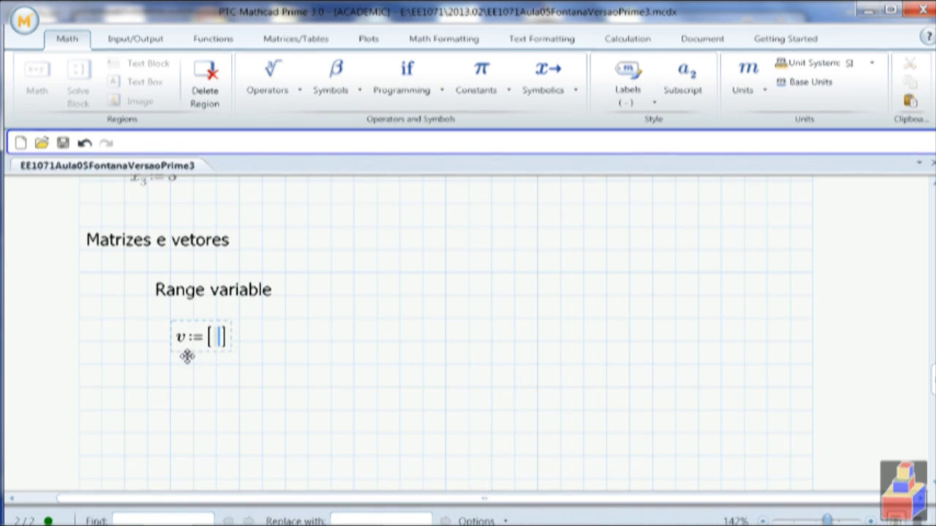
{"action": "type", "text": "1"}
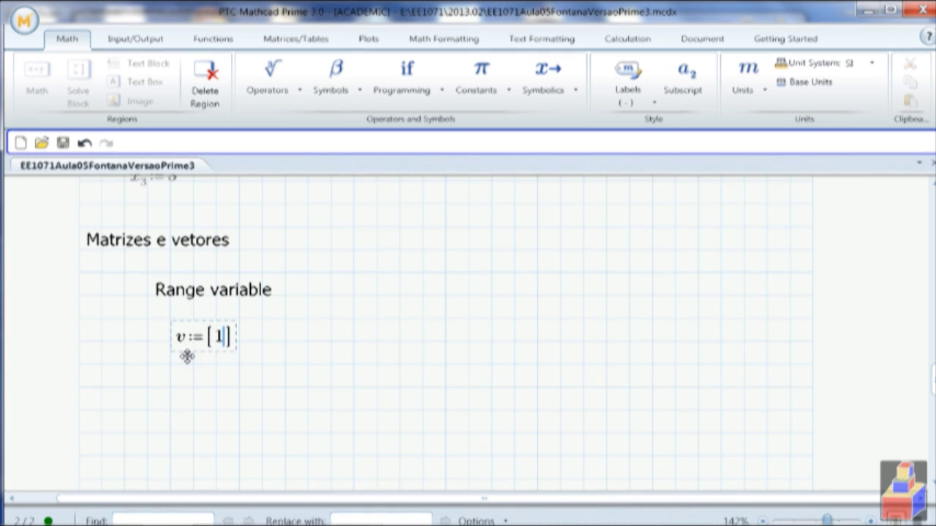
{"action": "key", "text": "ctrl+shift+c"}
{"action": "type", "text": "4"}
{"action": "key", "text": "ctrl+shift+c"}
{"action": "type", "text": "8"}
{"action": "key", "text": "ctrl+shift+c"}
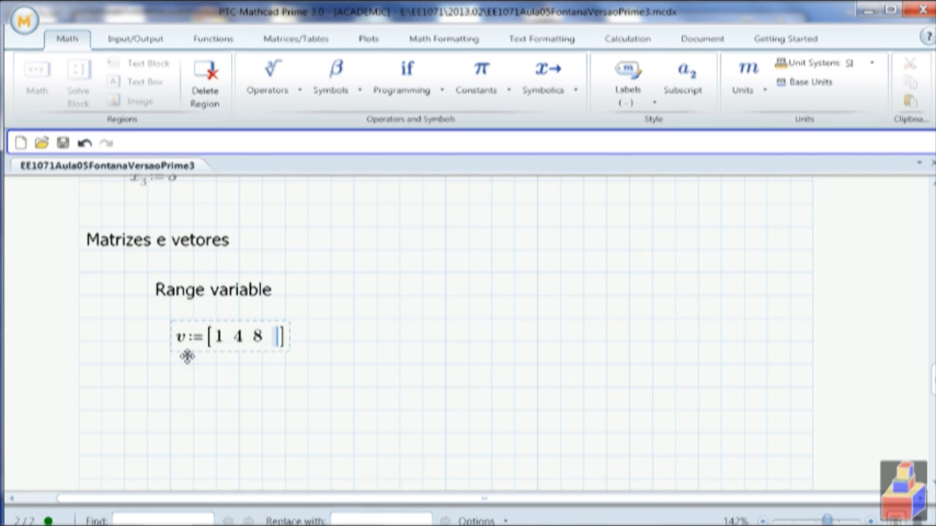
{"action": "type", "text": "3"}
{"action": "key", "text": "ctrl+shift+c"}
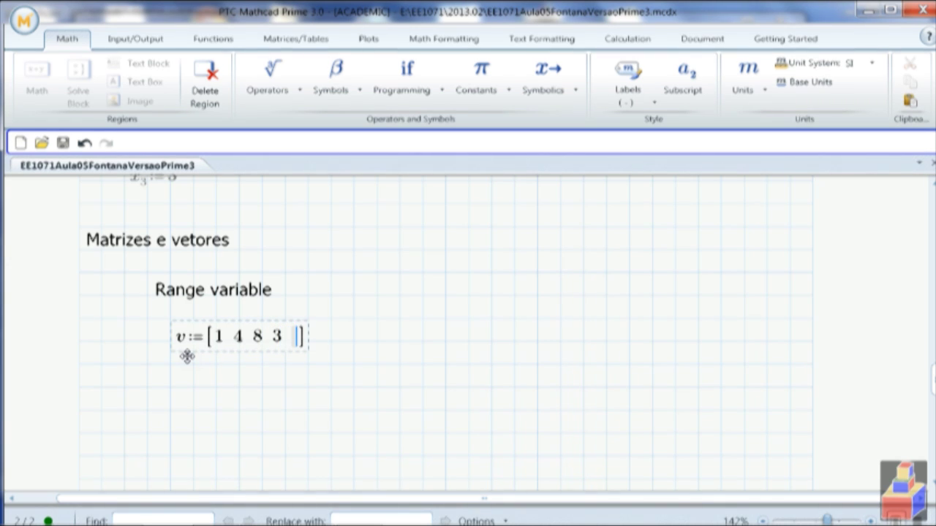
{"action": "type", "text": "0"}
{"action": "key", "text": "ctrl+shift+c"}
{"action": "type", "text": "2"}
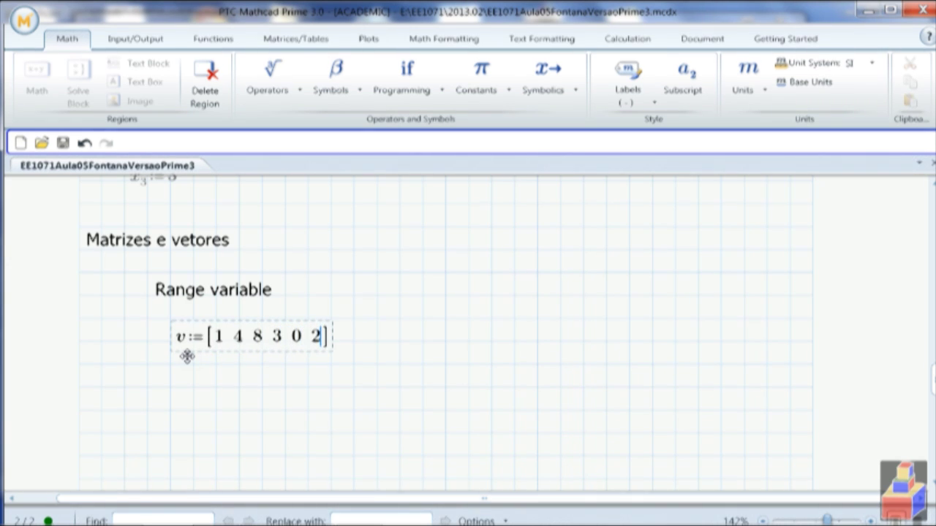
{"action": "key", "text": "ctrl+shift+c"}
{"action": "type", "text": "5"}
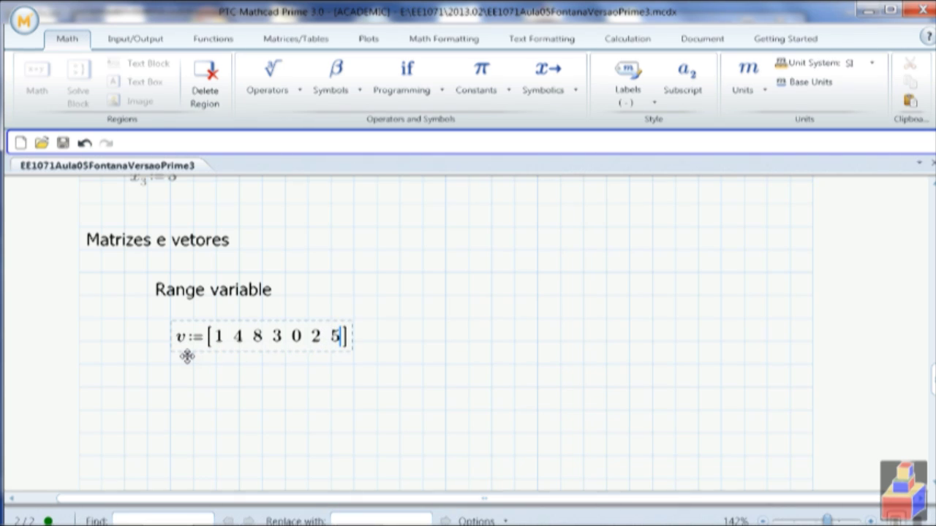
{"action": "key", "text": "ctrl+shift+c"}
{"action": "type", "text": "2"}
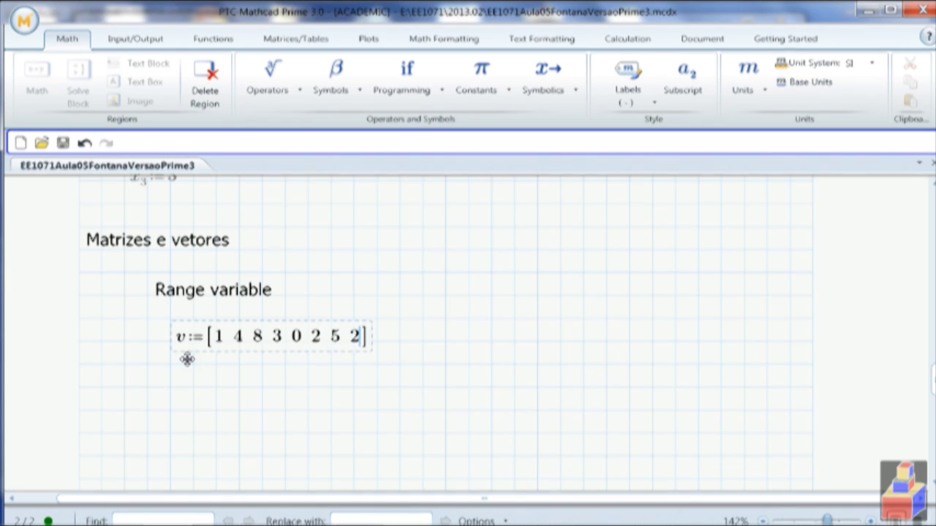
{"action": "key", "text": "ctrl+shift+c"}
{"action": "type", "text": "8"}
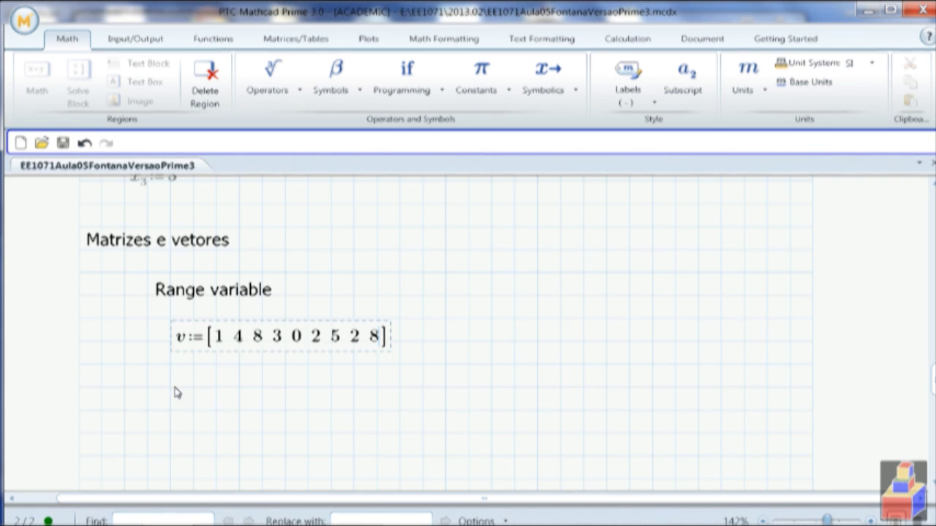
Define u below the row vector v as the transpose of v.
{"action": "left_click", "coordinate": [174, 393]}
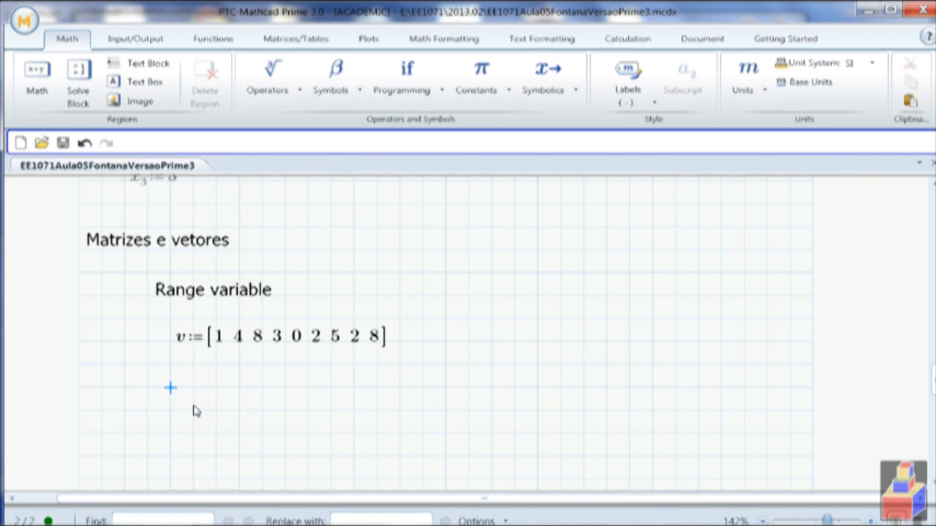
{"action": "type", "text": "u"}
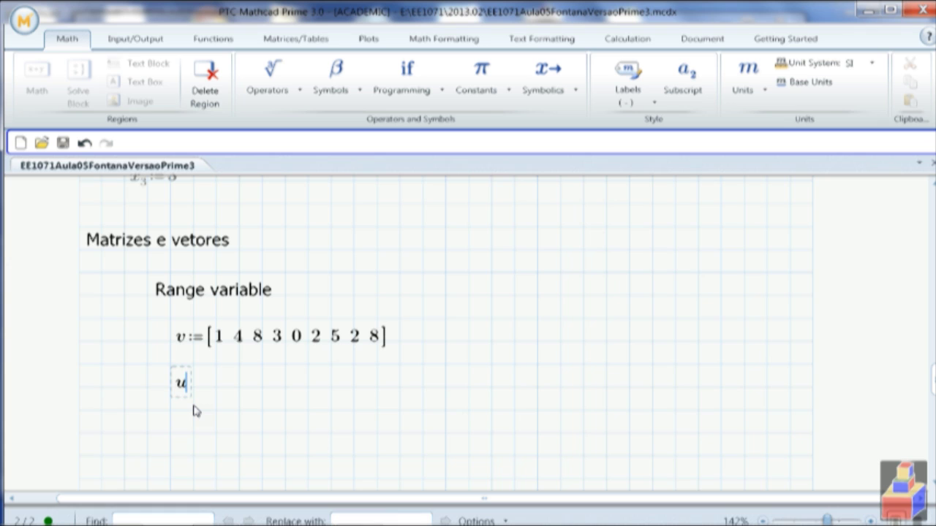
{"action": "type", "text": ":="}
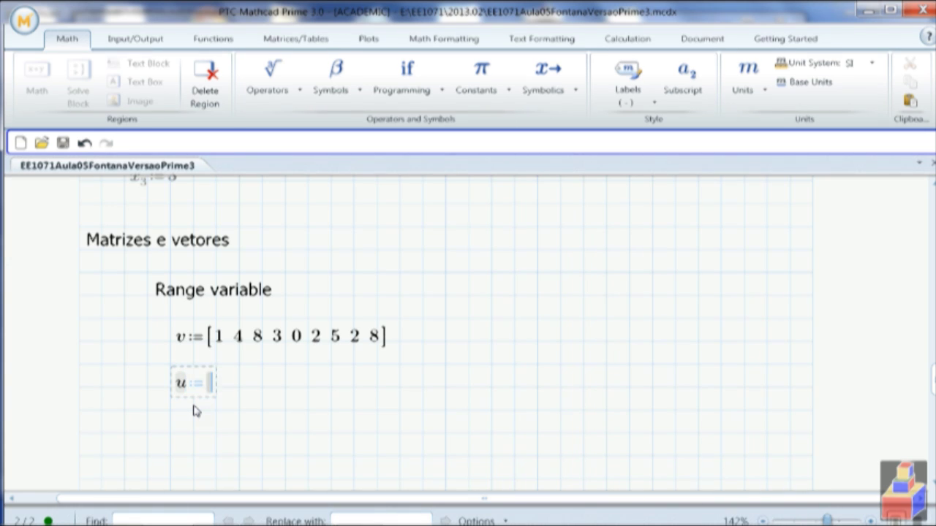
{"action": "type", "text": "v"}
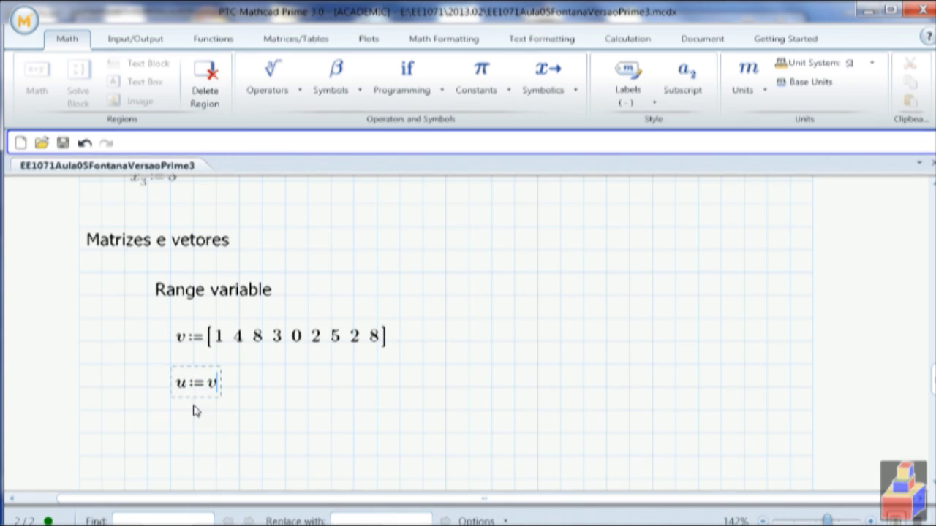
{"action": "key", "text": "ctrl+shift+t"}
Evaluate u squared in a new region below the definition of u.
{"action": "left_click", "coordinate": [174, 433]}
{"action": "scroll", "coordinate": [220, 450], "scroll_direction": "down", "scroll_amount": 1}
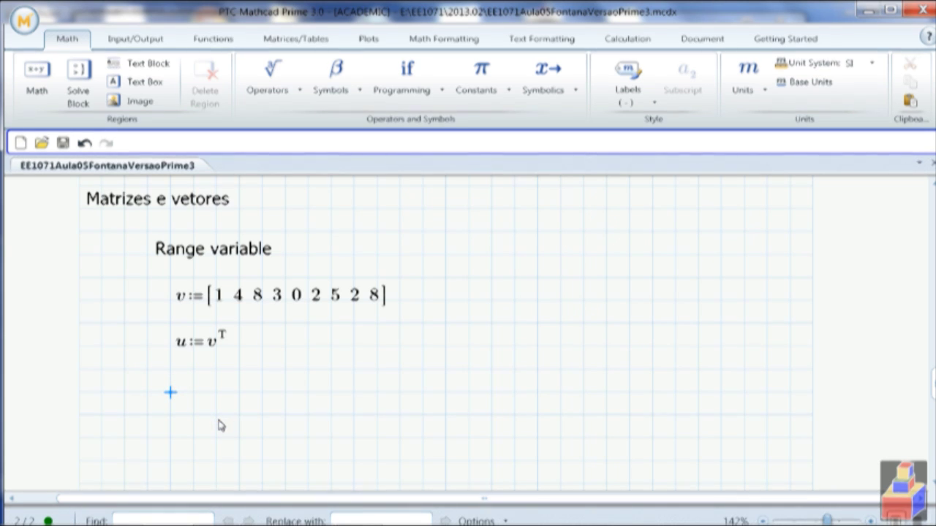
{"action": "type", "text": "u"}
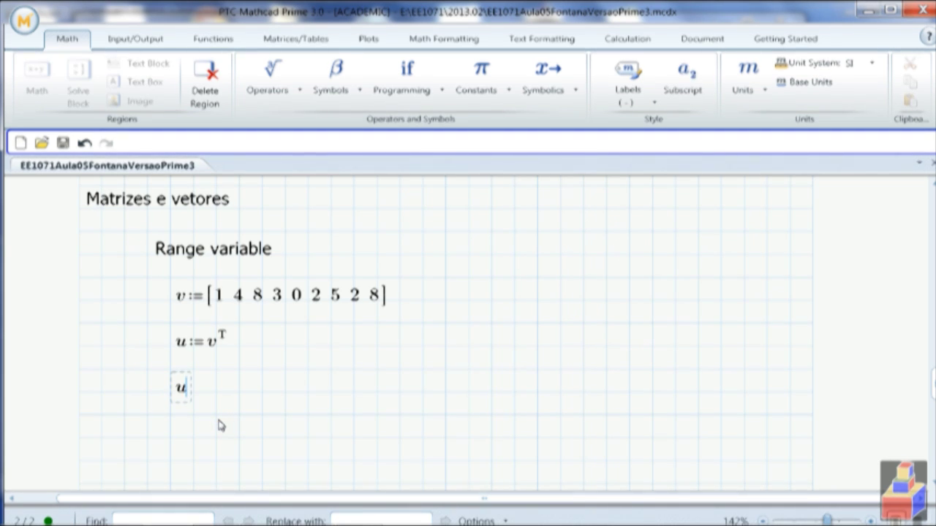
{"action": "type", "text": "^2"}
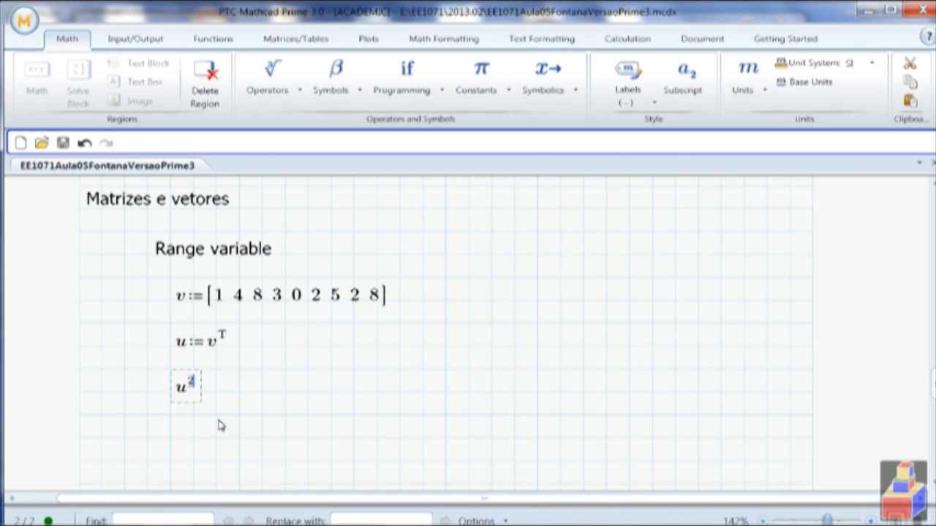
{"action": "type", "text": "="}
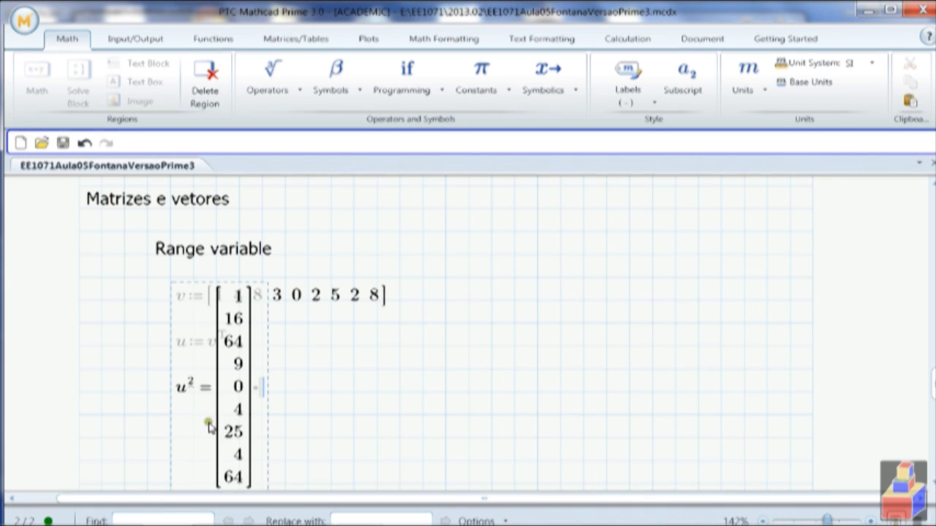
Apply the transpose operator to the whole u² expression in its evaluation.
{"action": "left_click", "coordinate": [193, 396]}
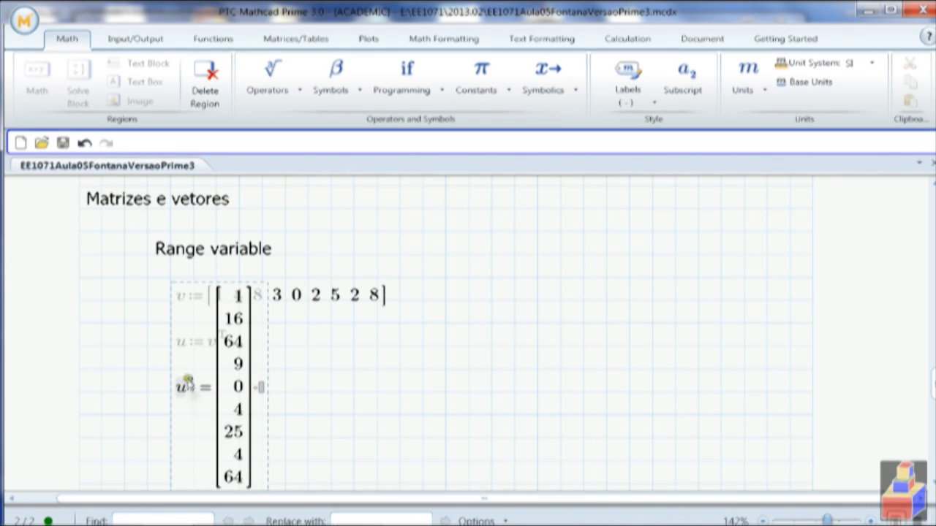
{"action": "left_click", "coordinate": [189, 386]}
{"action": "key", "text": "space"}
{"action": "key", "text": "space"}
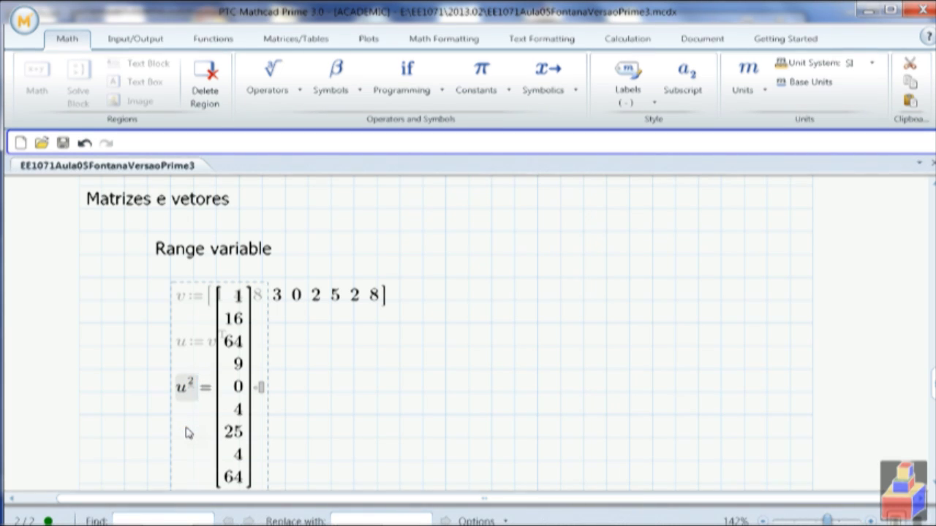
{"action": "key", "text": "ctrl+shift+1"}
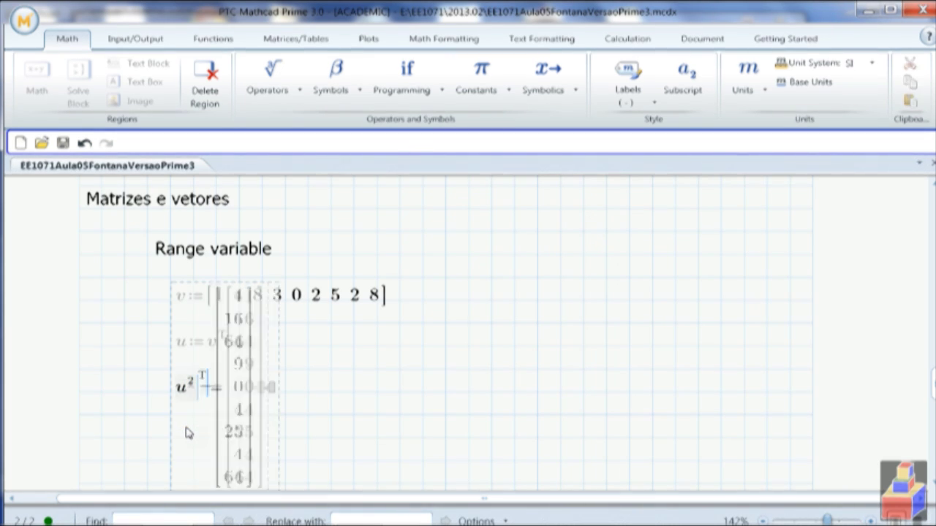
{"action": "key", "text": "Return"}
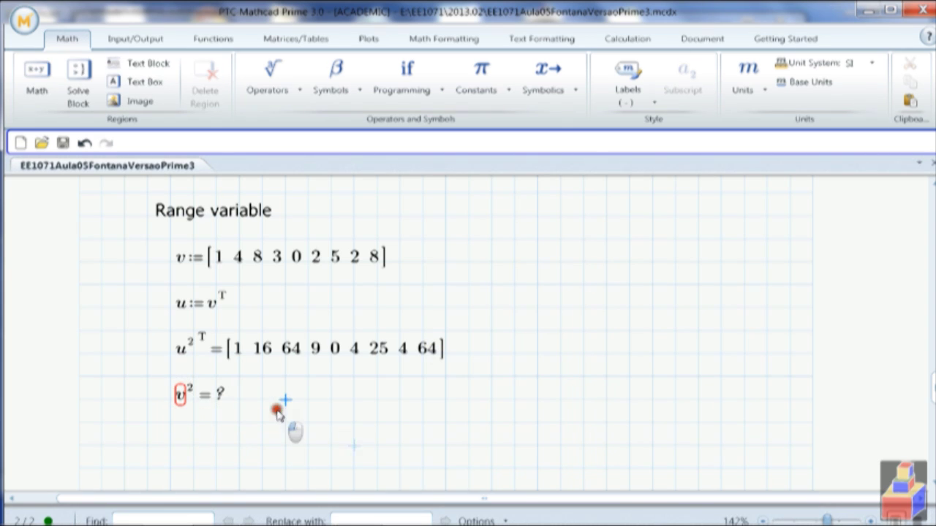
Delete the v² evaluation and evaluate the product u·u in its place.
{"action": "left_click", "coordinate": [178, 397]}
{"action": "key", "text": "Delete"}
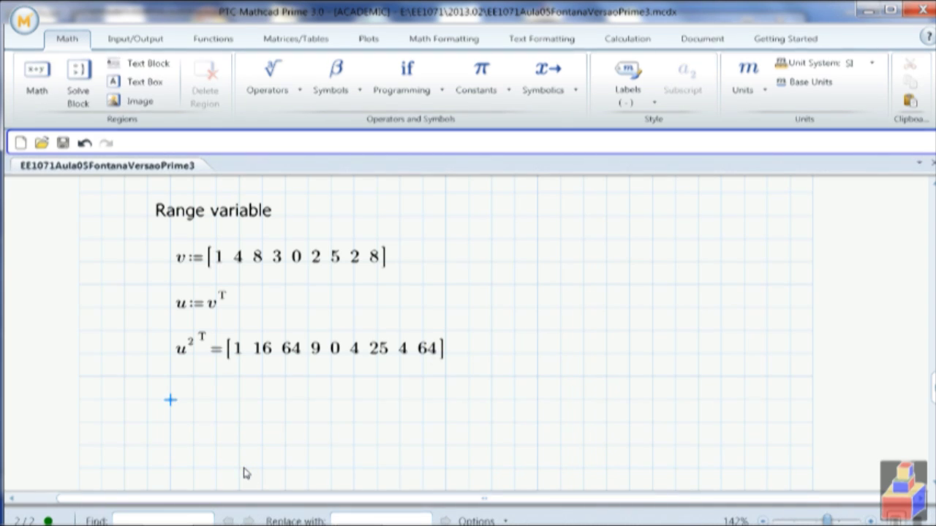
{"action": "type", "text": "u*u"}
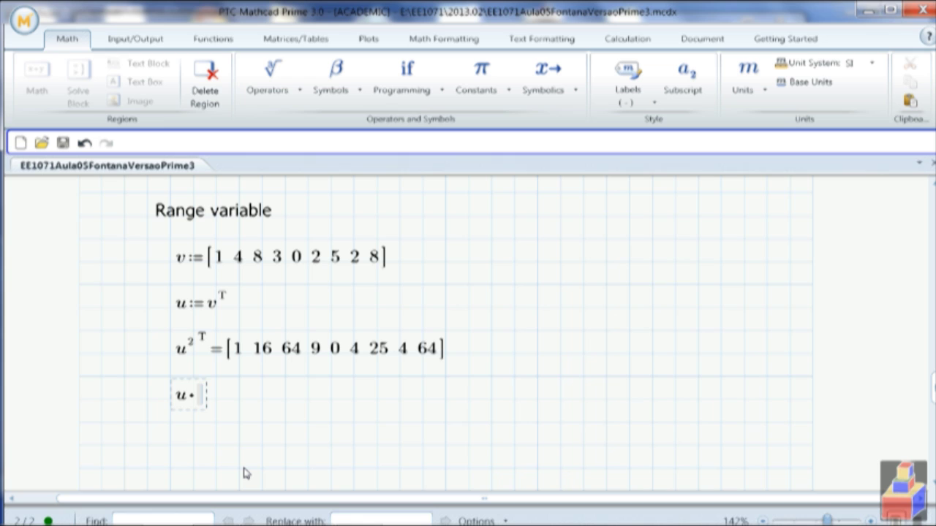
{"action": "type", "text": "=187"}
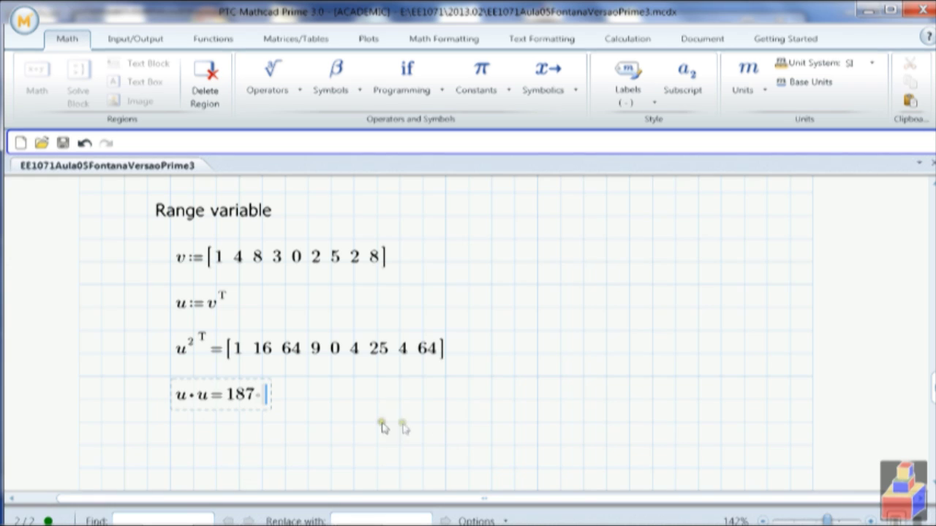
{"action": "left_click", "coordinate": [303, 402]}
{"action": "left_click_drag", "start_coordinate": [307, 400], "coordinate": [178, 400]}
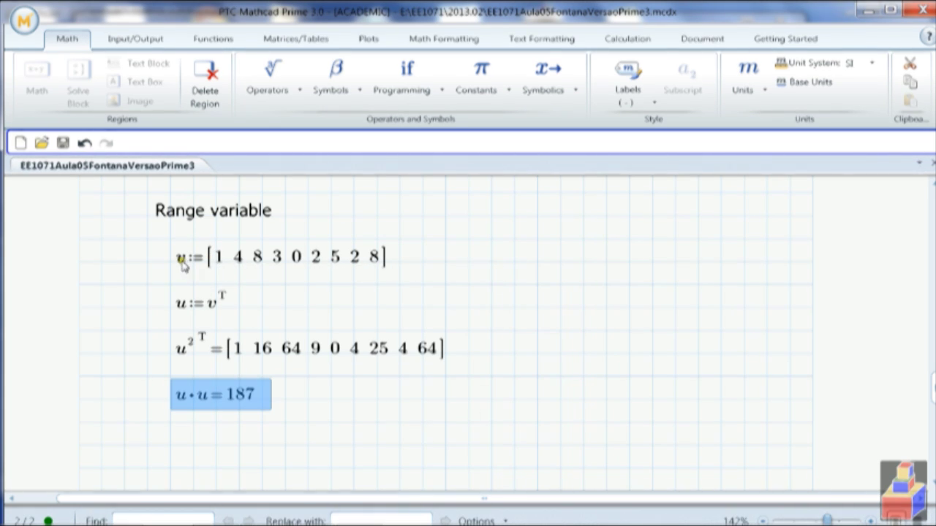
{"action": "left_click", "coordinate": [332, 422]}
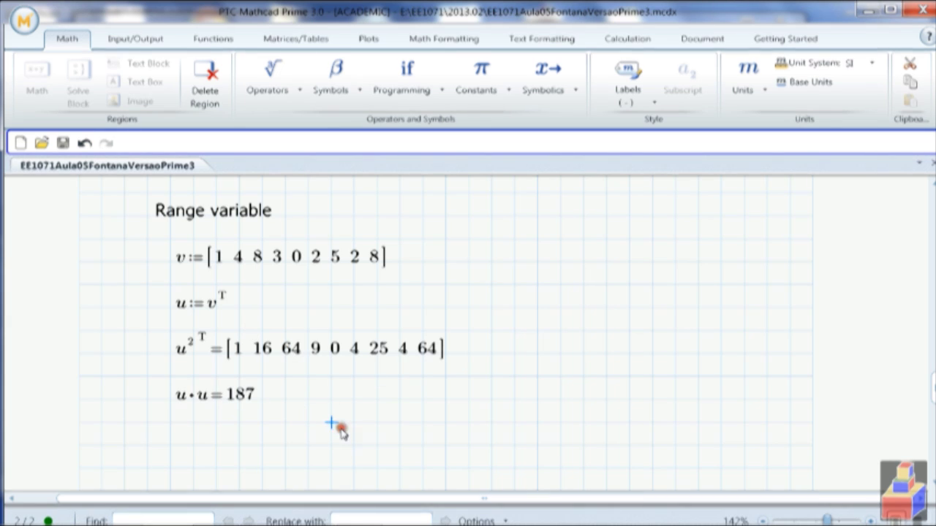
Evaluate the element of v at matrix index 0,3 in a new region below the u·u product.
{"action": "left_click", "coordinate": [189, 444]}
{"action": "type", "text": "v"}
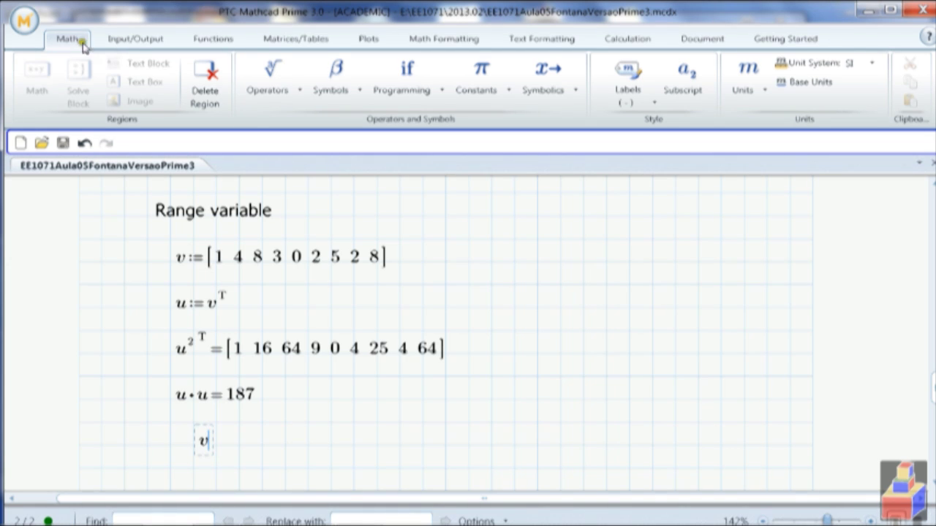
{"action": "left_click", "coordinate": [275, 77]}
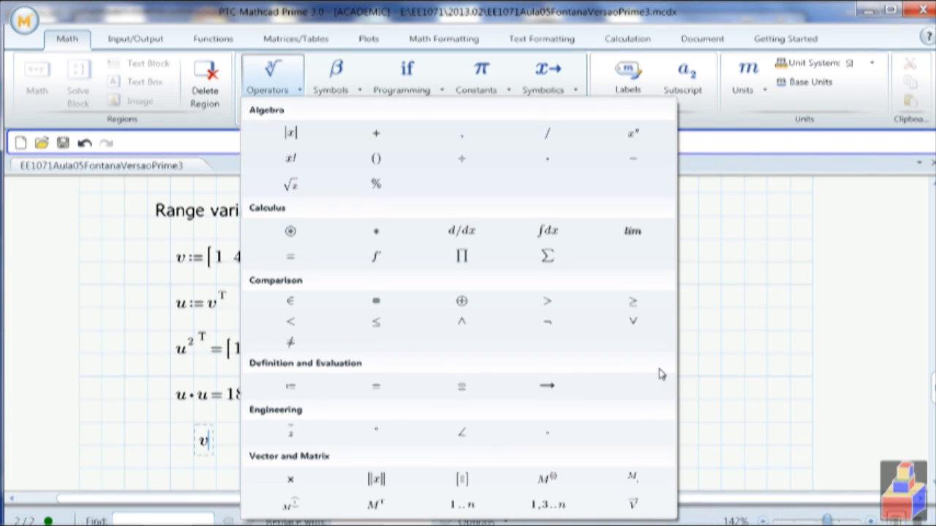
{"action": "left_click", "coordinate": [635, 480]}
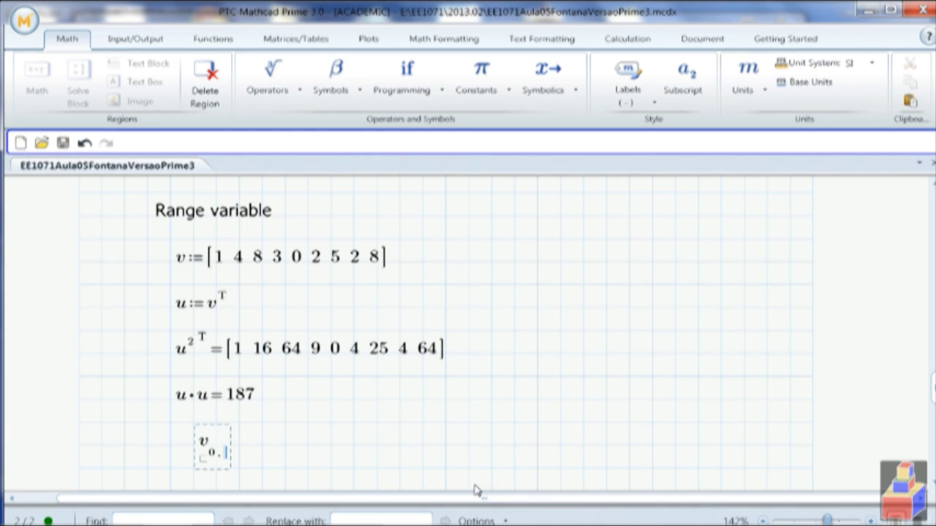
{"action": "type", "text": "0,3"}
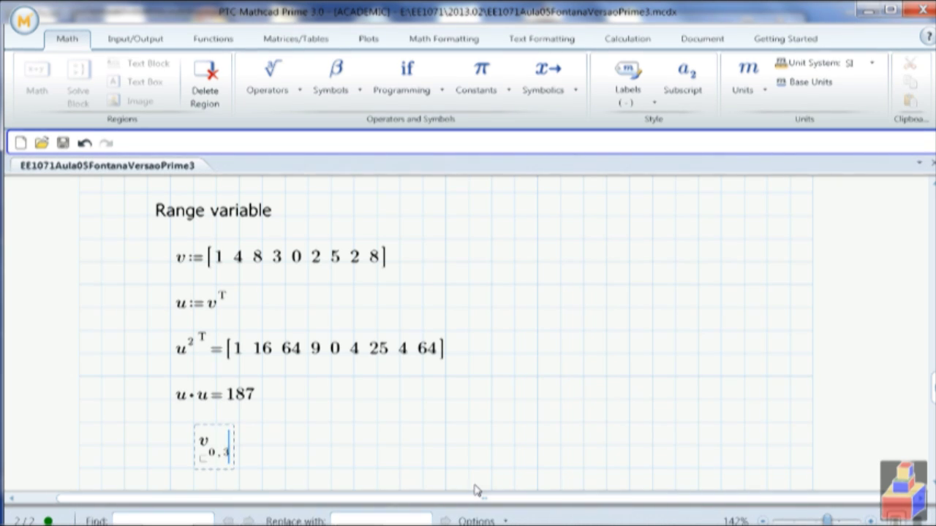
{"action": "type", "text": "=3"}
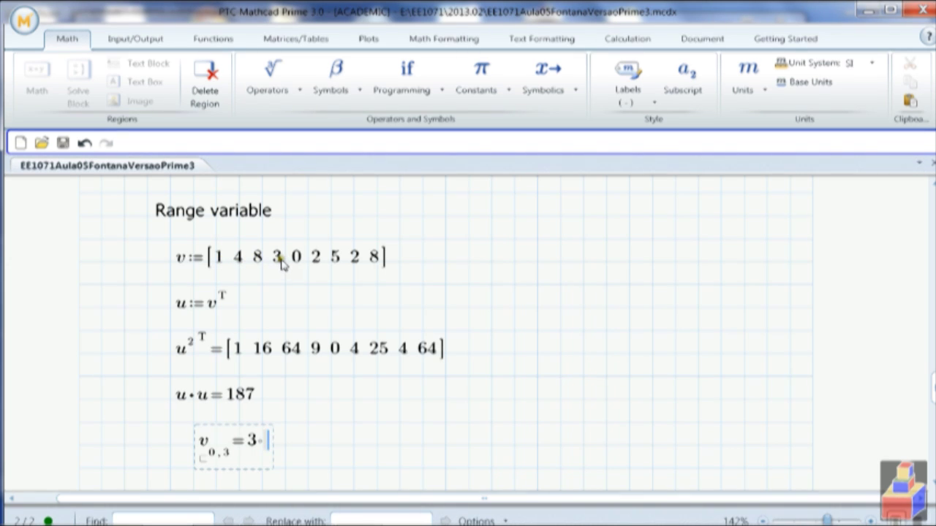
Define ORIGIN as 1 in a new region beside the Range variable heading, above the vector definitions.
{"action": "left_click", "coordinate": [463, 217]}
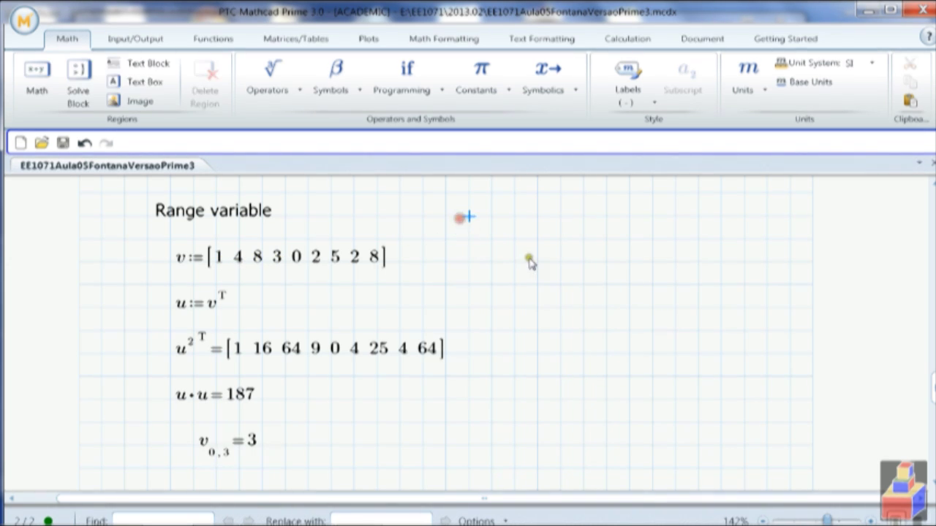
{"action": "type", "text": "ORIGIN "}
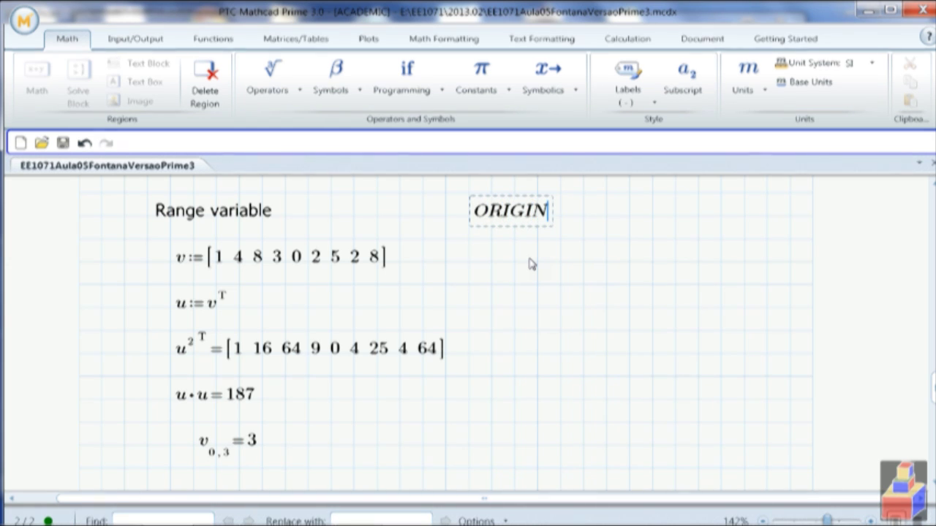
{"action": "type", "text": ":= 1"}
{"action": "key", "text": "Return"}
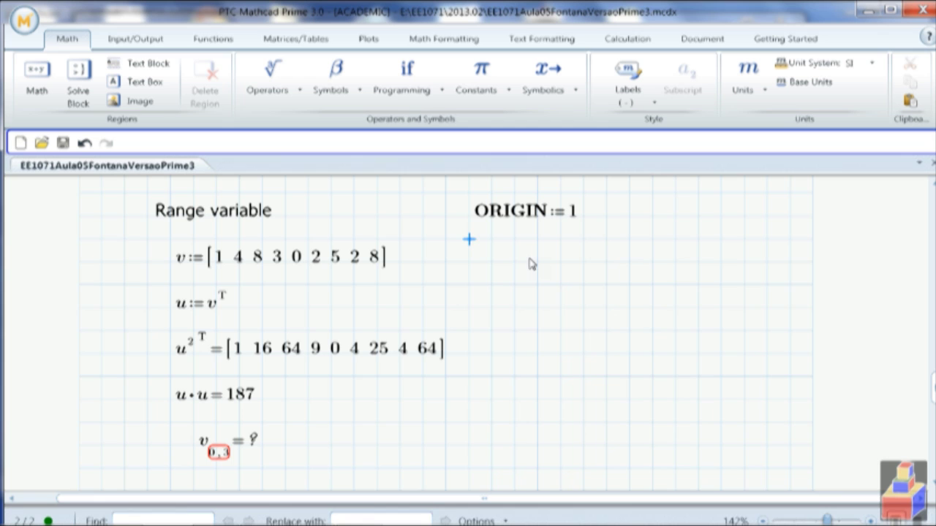
Change the row index in the v element evaluation to 1, making the index 1,3.
{"action": "left_click", "coordinate": [216, 455]}
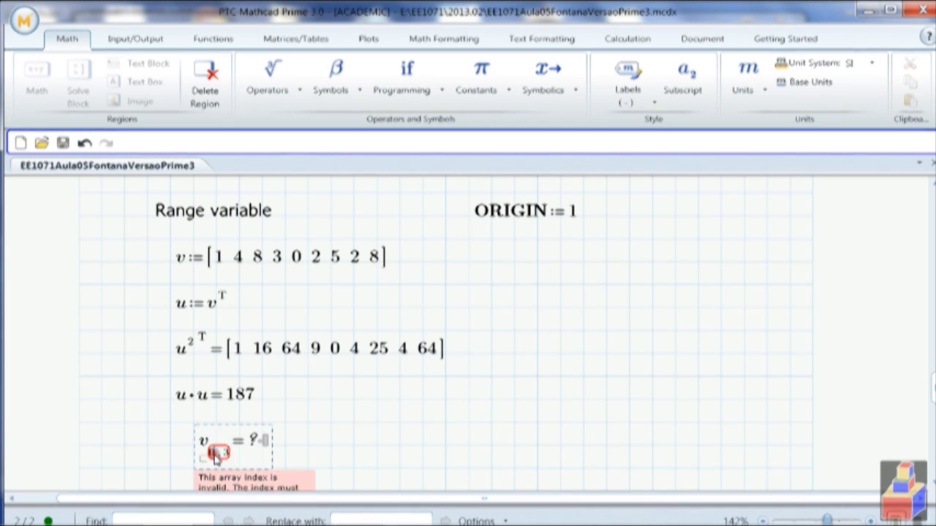
{"action": "key", "text": "BackSpace"}
{"action": "type", "text": "1"}
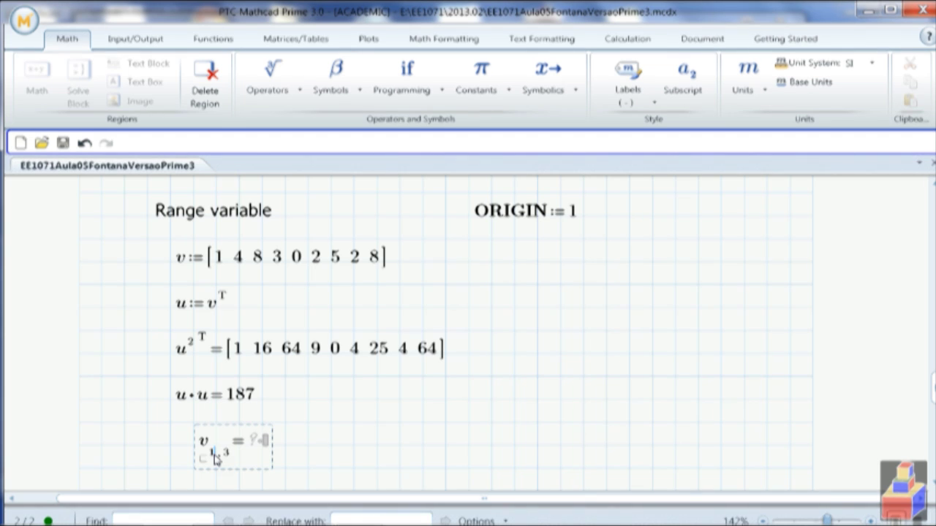
{"action": "left_click", "coordinate": [377, 469]}
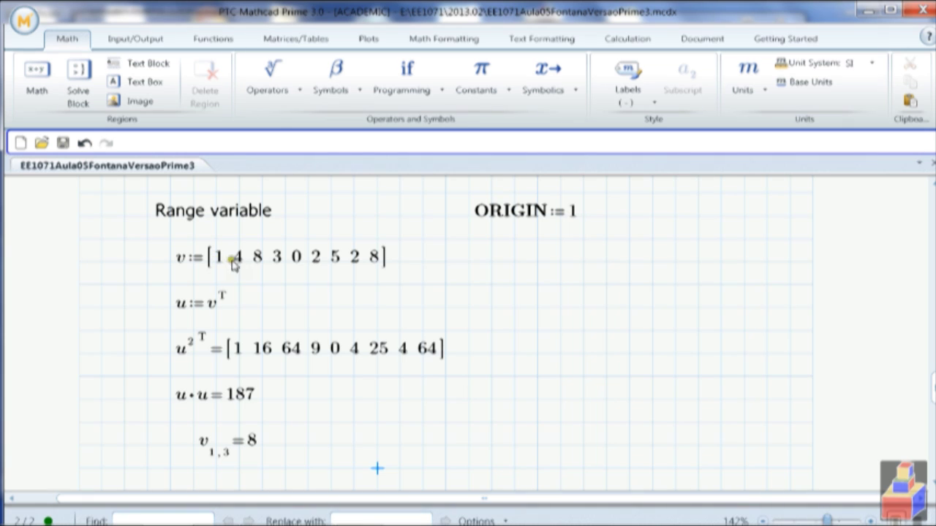
Delete the ORIGIN definition beside the Range variable heading.
{"action": "left_click", "coordinate": [573, 223]}
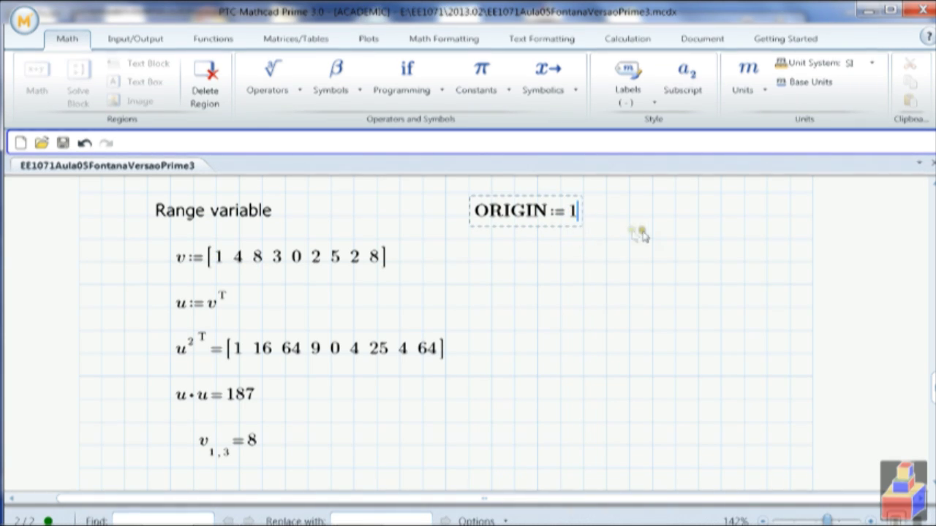
{"action": "left_click", "coordinate": [553, 198]}
{"action": "key", "text": "Delete"}
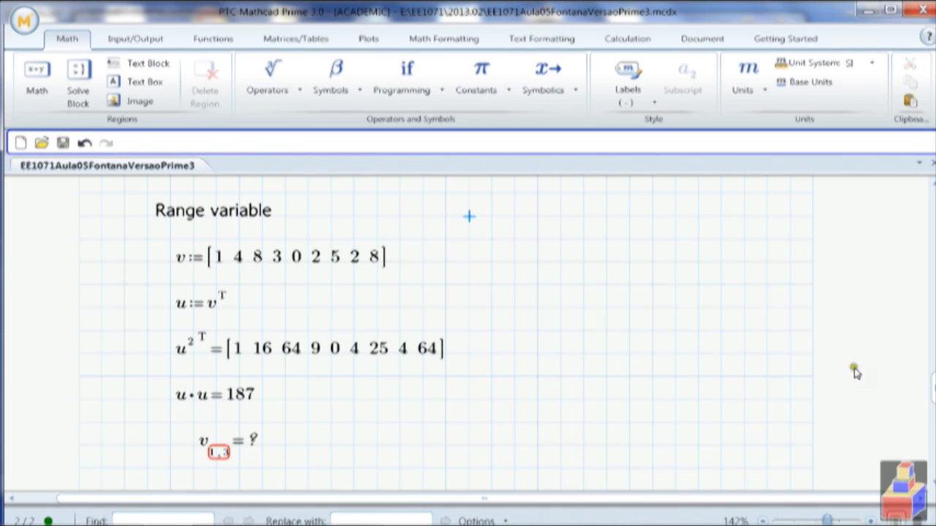
Set the row index in the v element evaluation back to 0, making the index 0,3.
{"action": "left_click", "coordinate": [399, 422]}
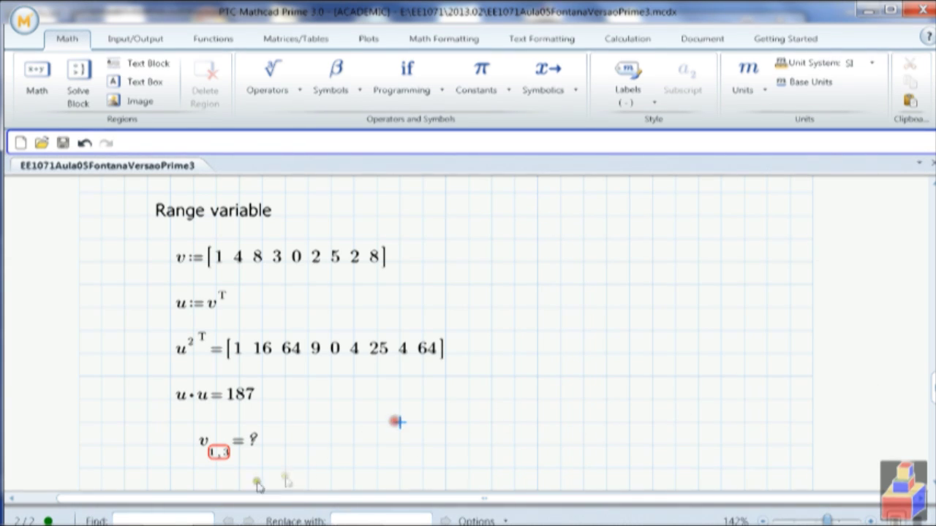
{"action": "left_click", "coordinate": [223, 467]}
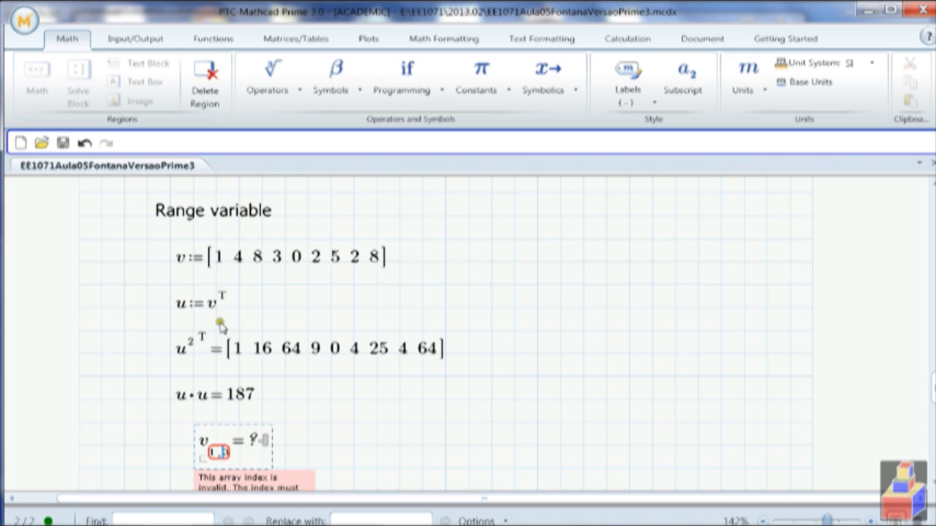
{"action": "double_click", "coordinate": [215, 454]}
{"action": "type", "text": "0"}
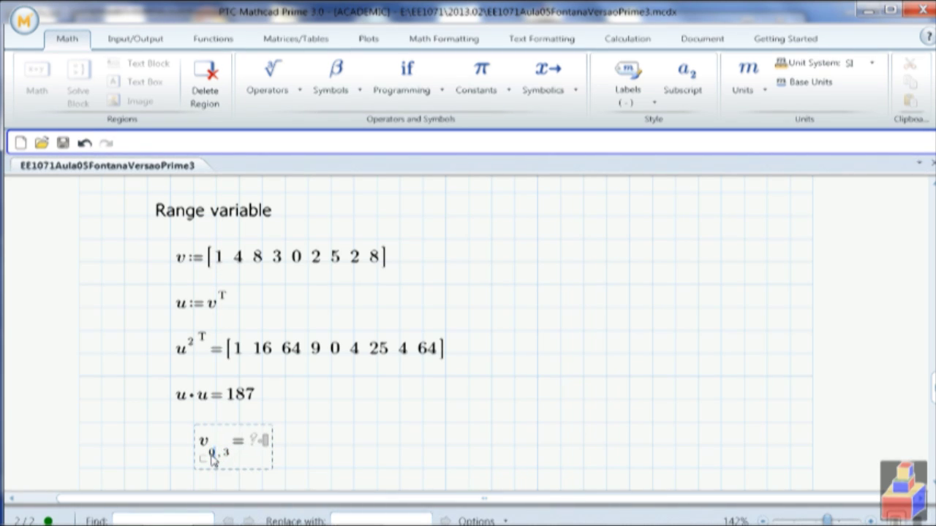
{"action": "key", "text": "Return"}
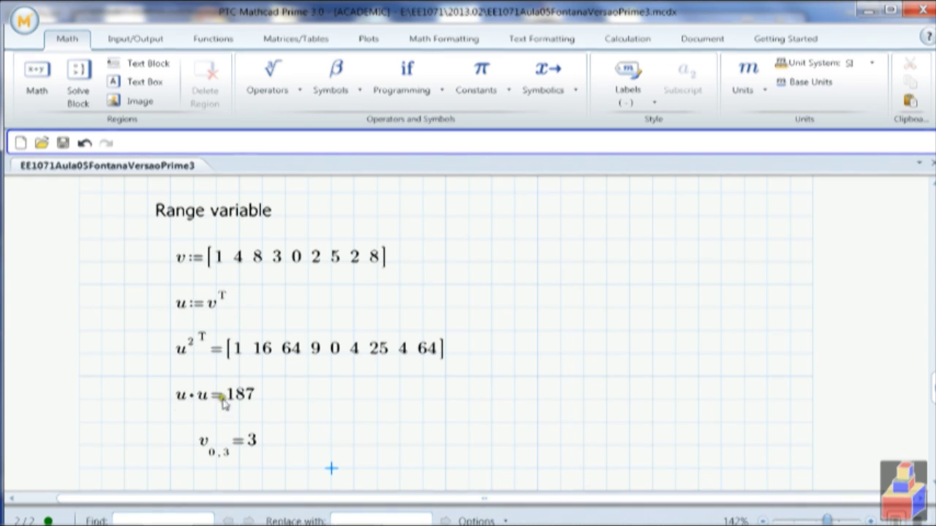
Remove the v element evaluation with index 0,3 from below the u·u product.
{"action": "scroll", "coordinate": [309, 435], "scroll_direction": "down", "scroll_amount": 1}
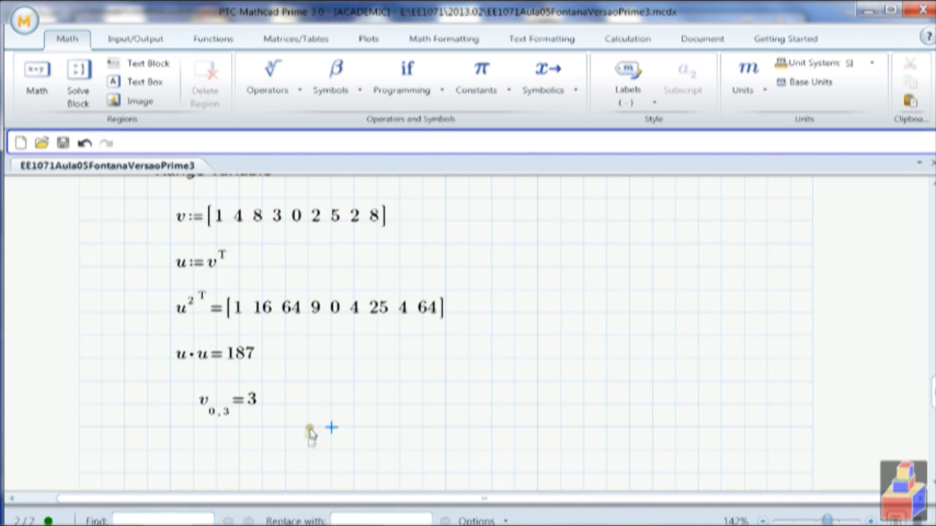
{"action": "left_click_drag", "start_coordinate": [180, 397], "coordinate": [197, 437]}
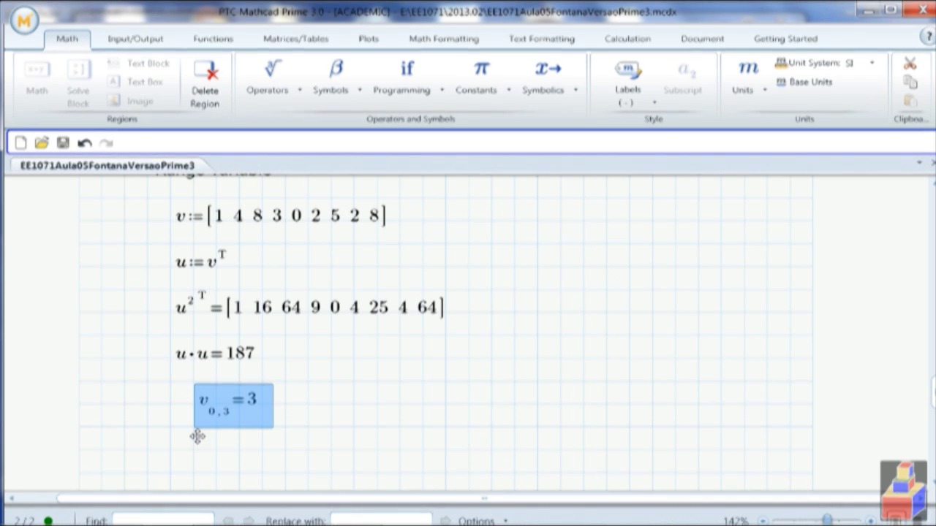
{"action": "key", "text": "ctrl+x"}
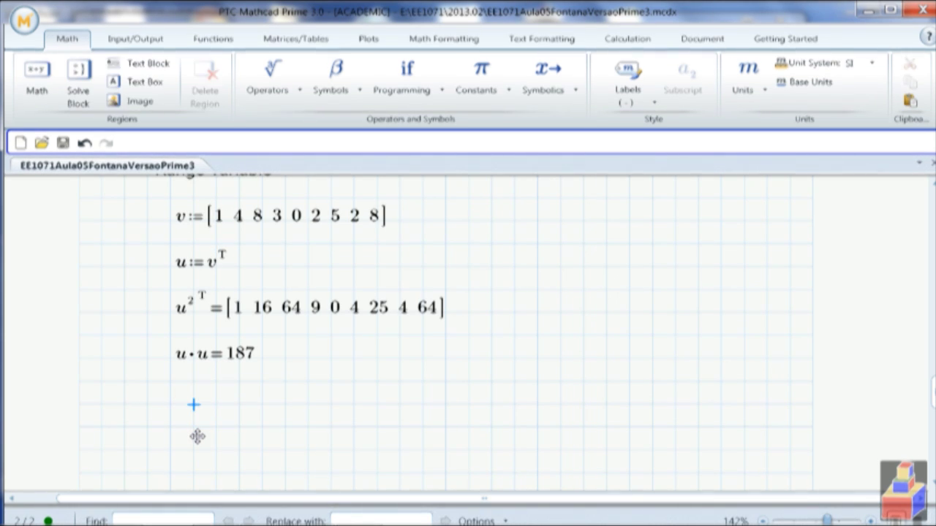
Try to evaluate the cross product u×u in a new region below the u·u product.
{"action": "left_click", "coordinate": [261, 86]}
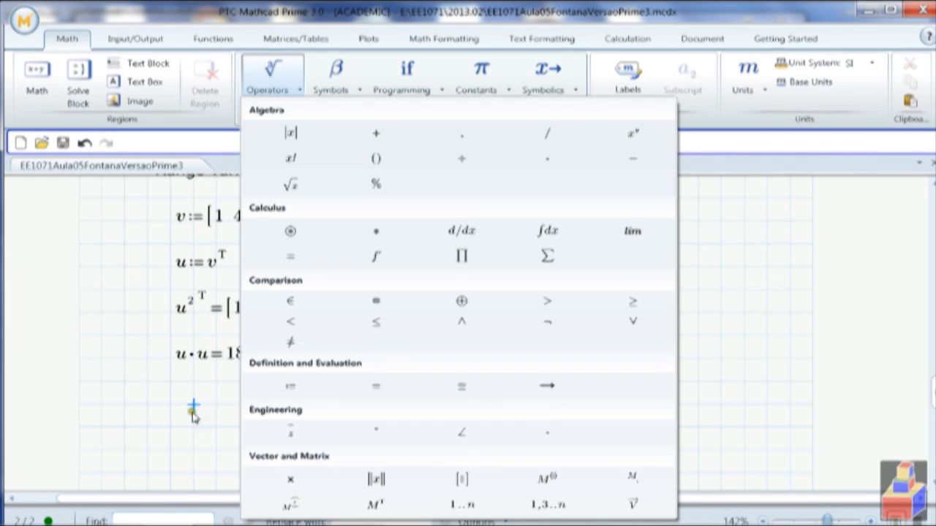
{"action": "left_click", "coordinate": [191, 410]}
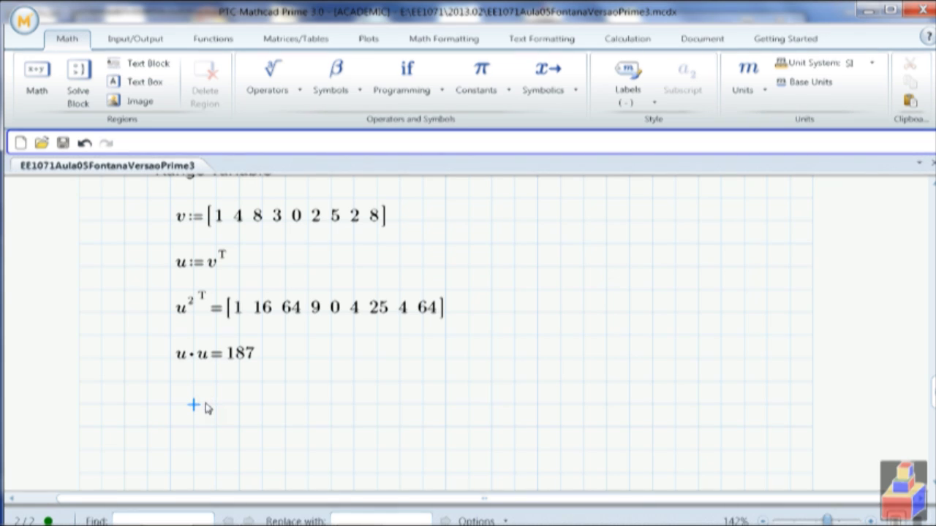
{"action": "type", "text": "u"}
{"action": "key", "text": "BackSpace"}
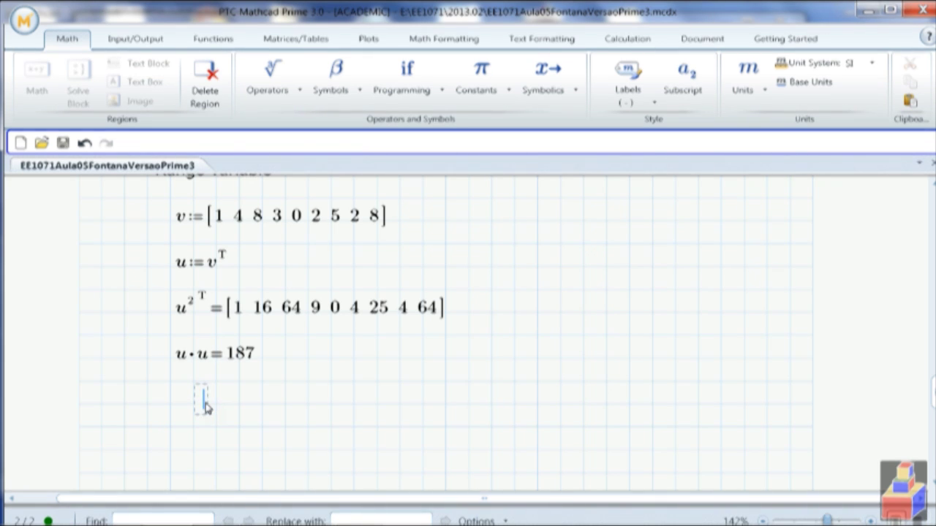
{"action": "type", "text": "u"}
{"action": "key", "text": "ctrl+shift+8"}
{"action": "type", "text": "v"}
{"action": "key", "text": "BackSpace"}
{"action": "type", "text": "u"}
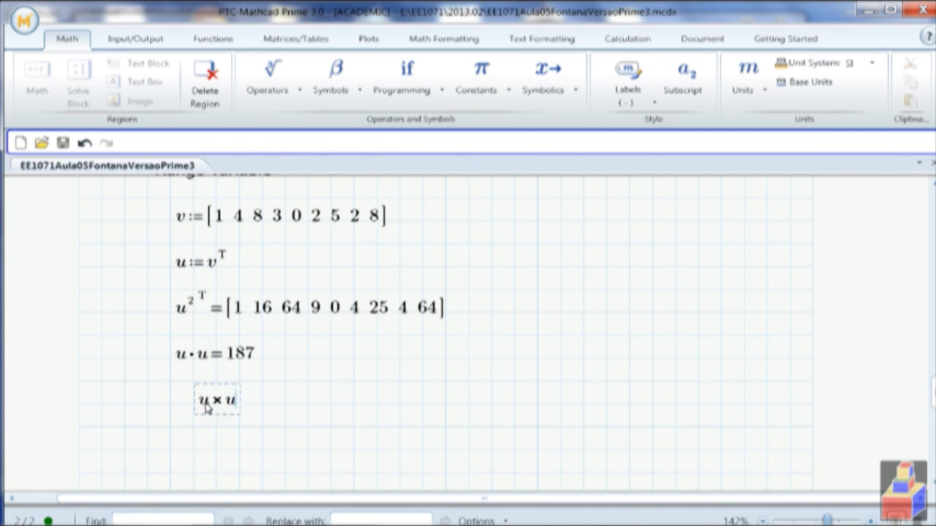
{"action": "type", "text": "="}
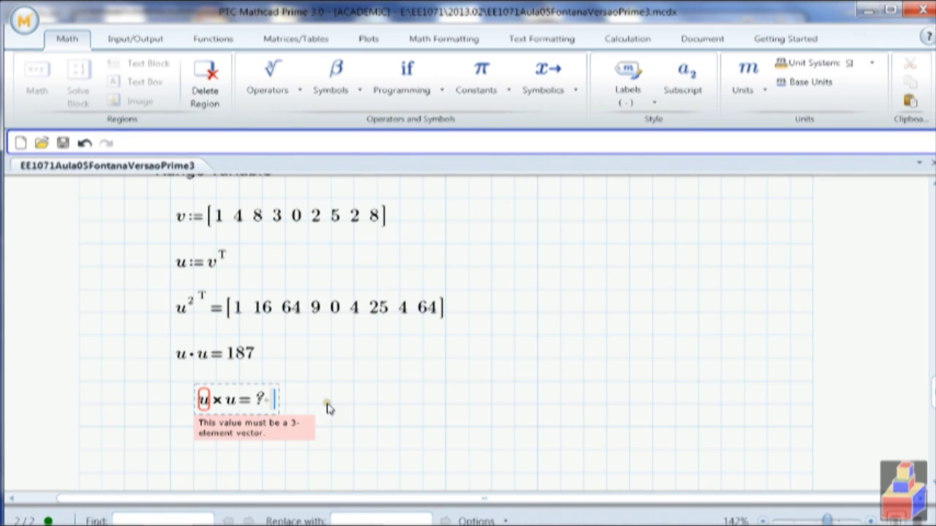
Delete the u×u evaluation region below the u·u product.
{"action": "left_click", "coordinate": [374, 411]}
{"action": "left_click_drag", "start_coordinate": [222, 387], "coordinate": [256, 420]}
{"action": "key", "text": "Delete"}
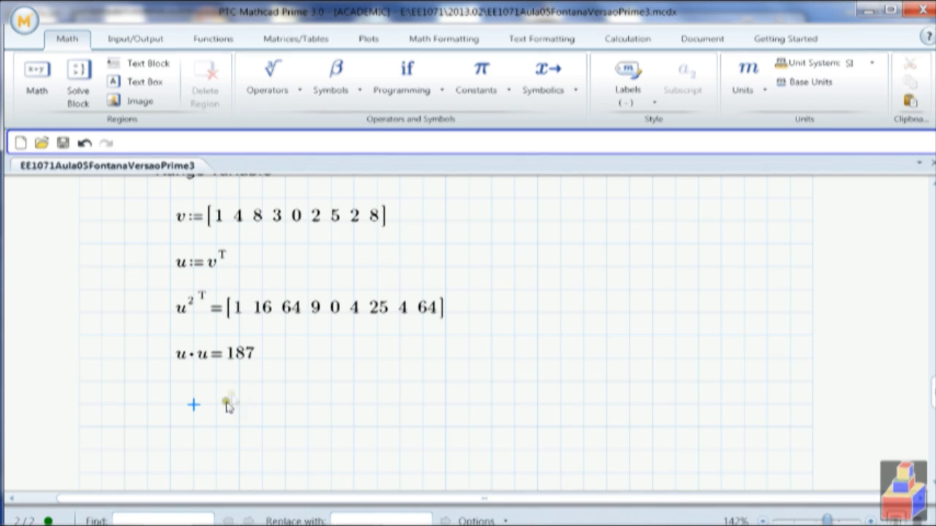
Shorten the row vector v to its first three elements, 1, 4 and 8, by removing the other columns.
{"action": "left_click", "coordinate": [376, 224]}
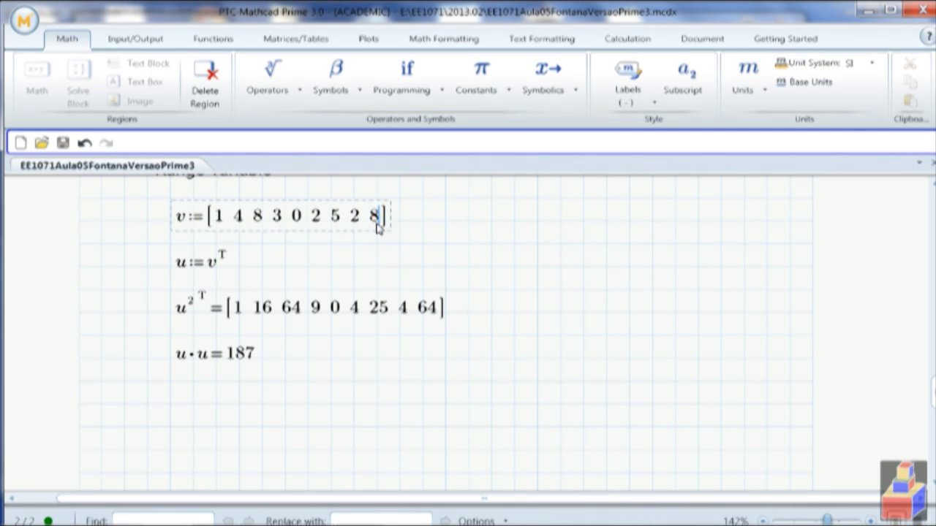
{"action": "key", "text": "BackSpace"}
{"action": "key", "text": "BackSpace"}
{"action": "key", "text": "BackSpace"}
{"action": "key", "text": "BackSpace"}
{"action": "key", "text": "BackSpace"}
{"action": "key", "text": "BackSpace"}
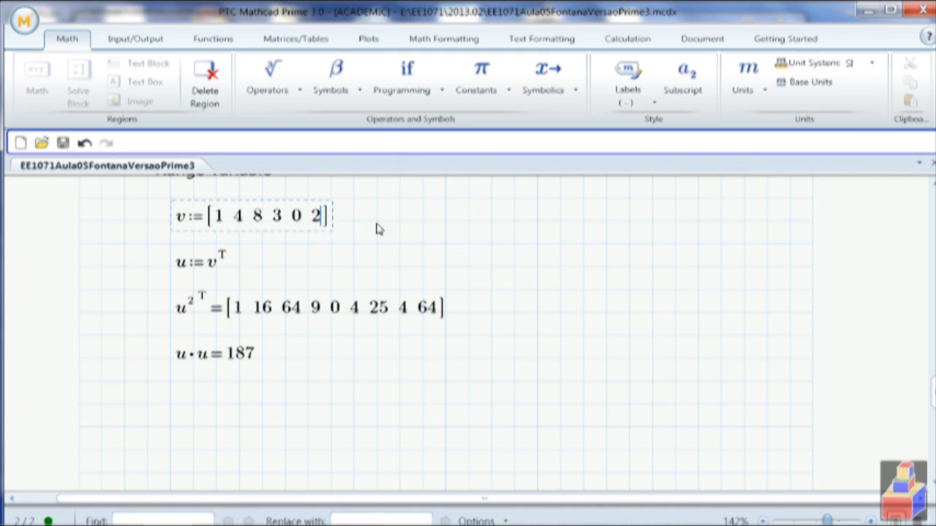
{"action": "key", "text": "BackSpace"}
{"action": "key", "text": "BackSpace"}
{"action": "key", "text": "BackSpace"}
{"action": "key", "text": "BackSpace"}
{"action": "key", "text": "BackSpace"}
{"action": "key", "text": "BackSpace"}
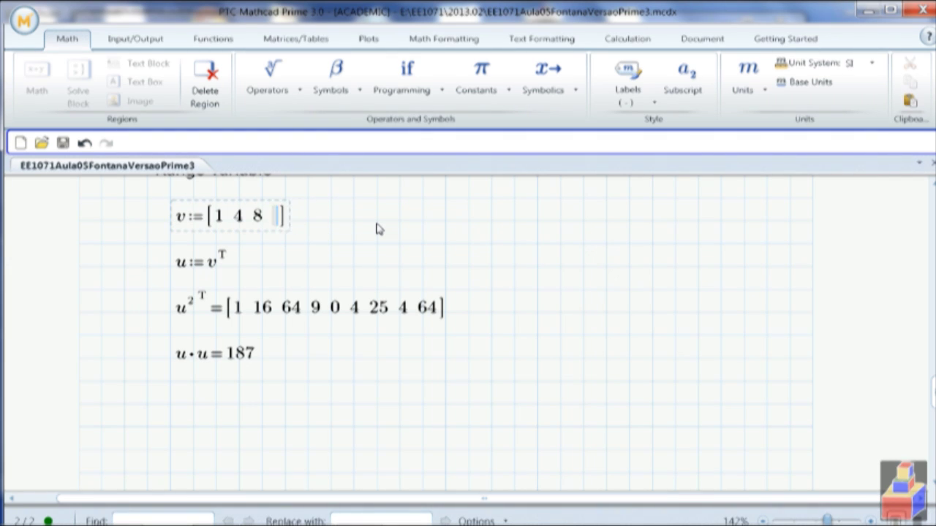
{"action": "key", "text": "BackSpace"}
{"action": "key", "text": "Down"}
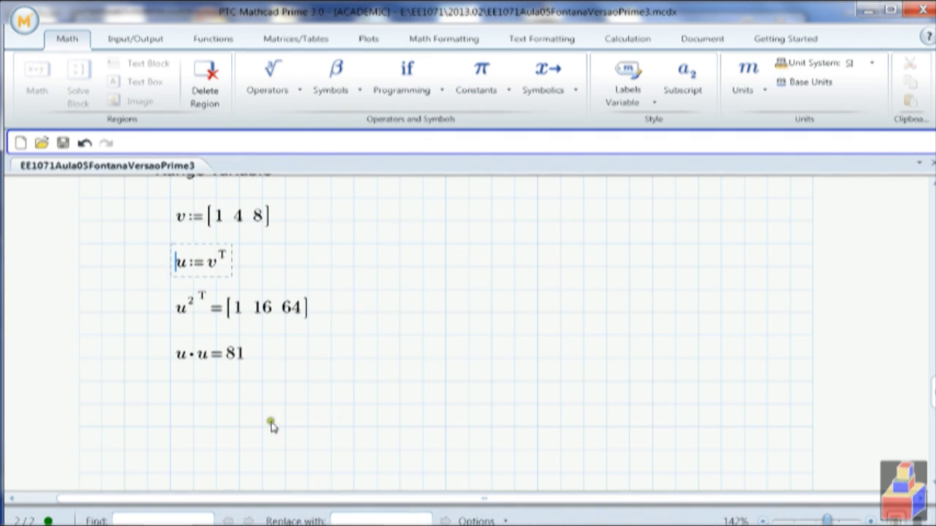
Evaluate the cross product u×u of the three-element vector below the u·u product, and delete that region.
{"action": "left_click", "coordinate": [179, 406]}
{"action": "type", "text": "u"}
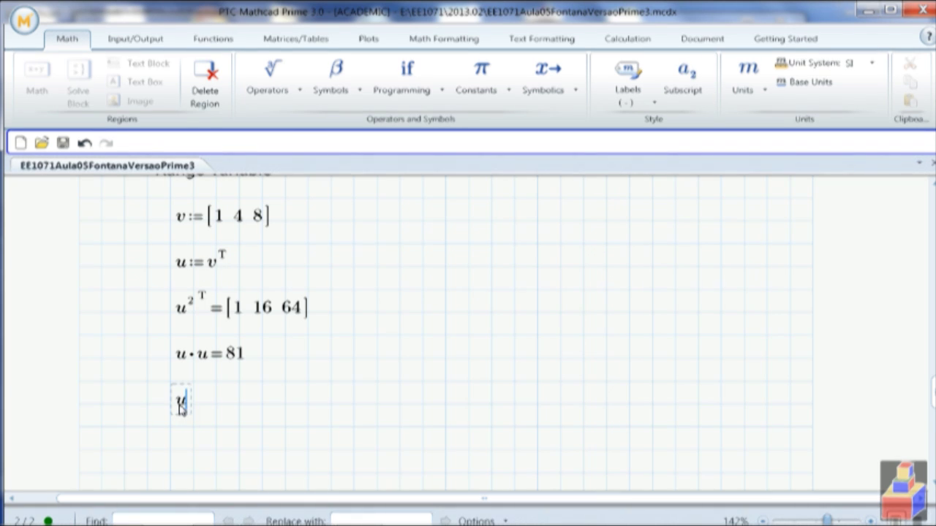
{"action": "key", "text": "ctrl+8"}
{"action": "type", "text": "u=[0 0 0"}
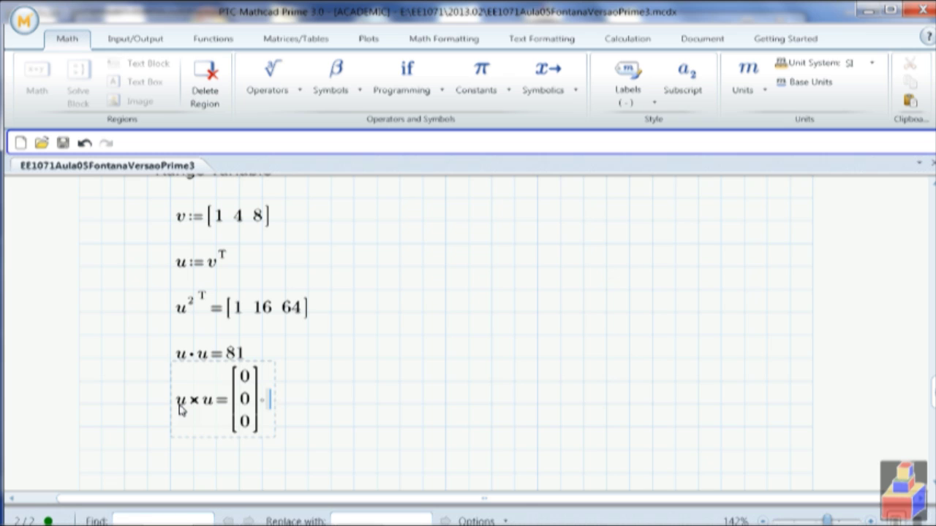
{"action": "left_click_drag", "start_coordinate": [355, 424], "coordinate": [186, 408]}
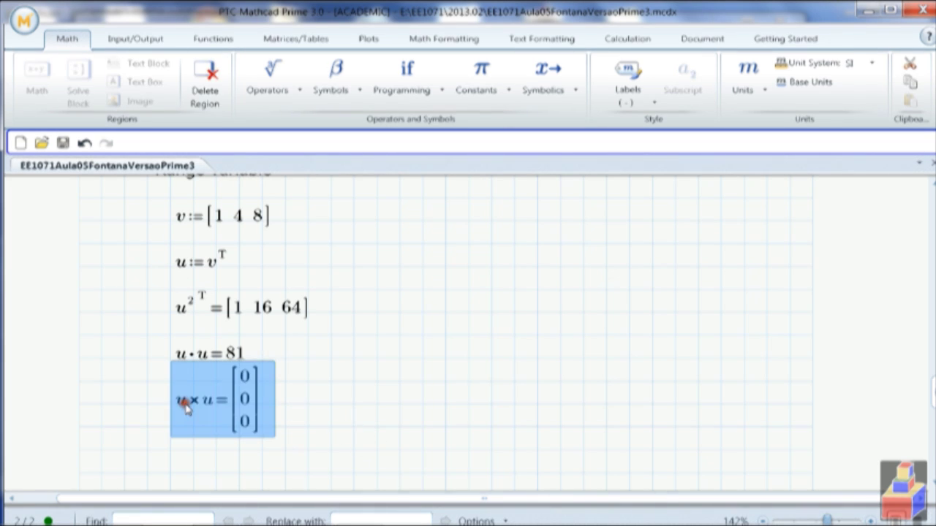
{"action": "key", "text": "Delete"}
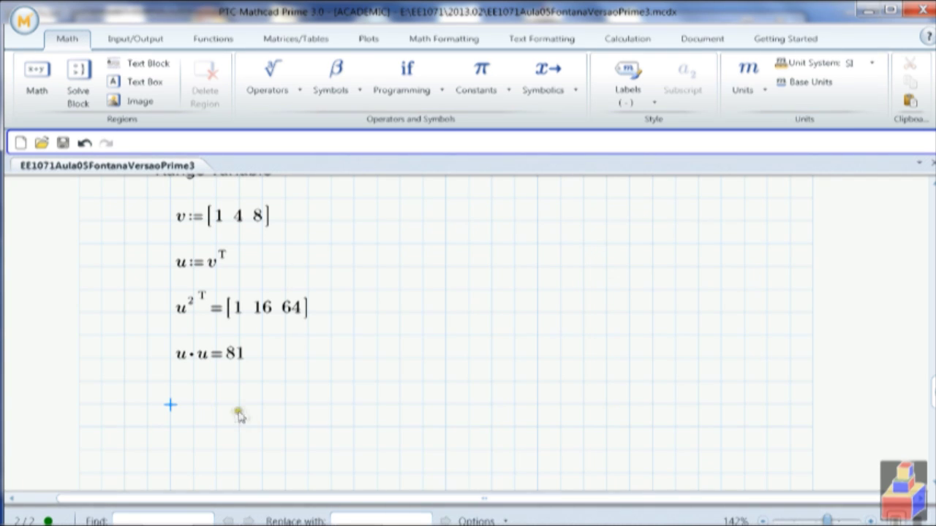
Look up the norm operator and try to evaluate |v| in a new region below the u·u product.
{"action": "left_click", "coordinate": [281, 75]}
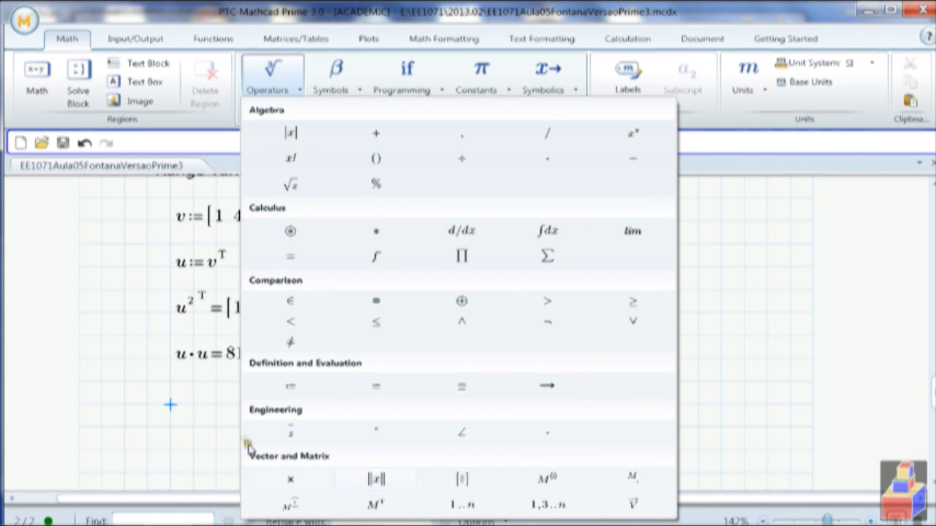
{"action": "left_click", "coordinate": [175, 406]}
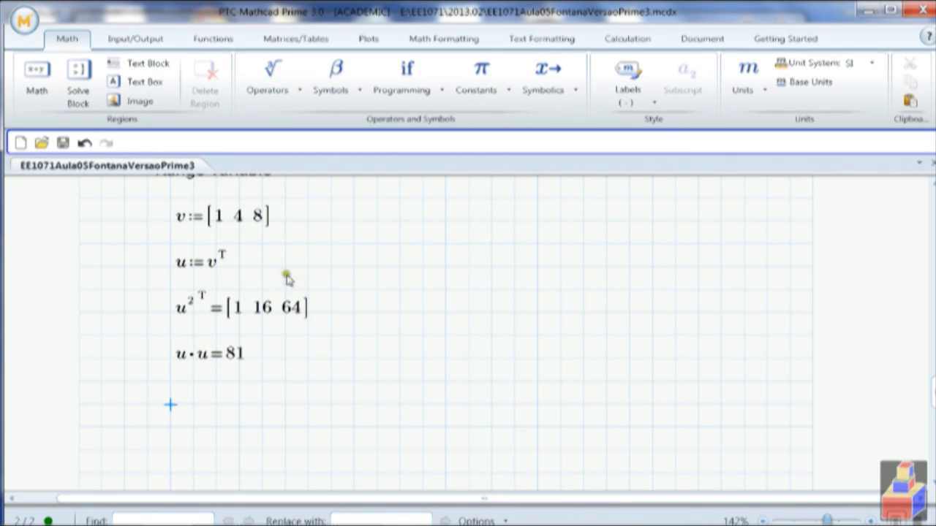
{"action": "left_click", "coordinate": [276, 89]}
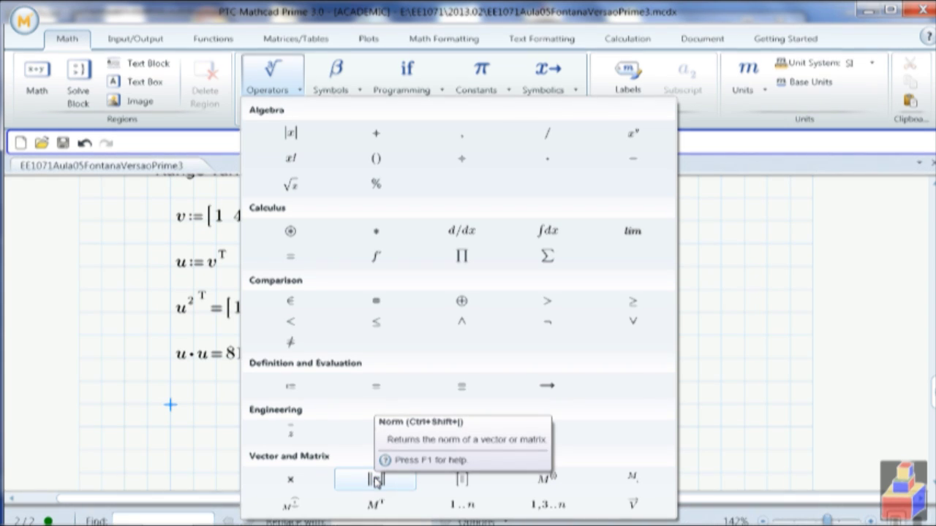
{"action": "left_click", "coordinate": [205, 412]}
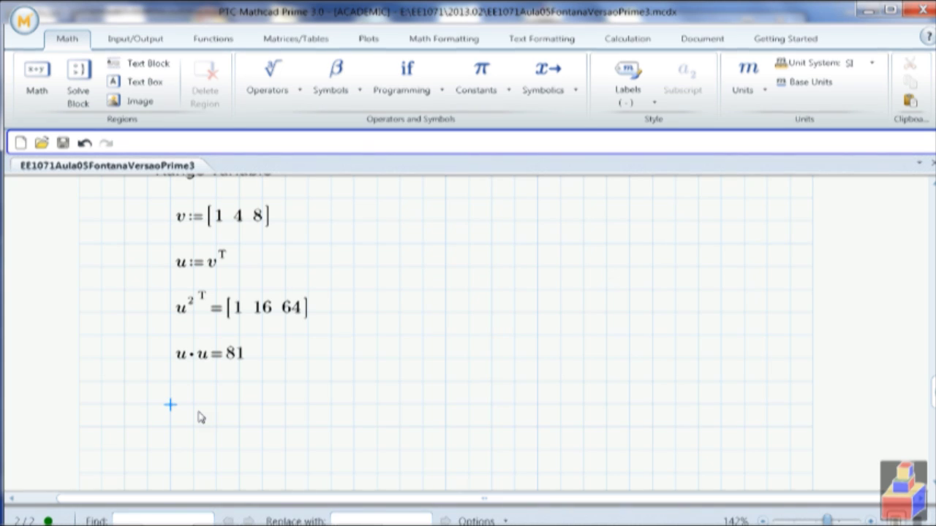
{"action": "type", "text": "|"}
{"action": "key", "text": "BackSpace"}
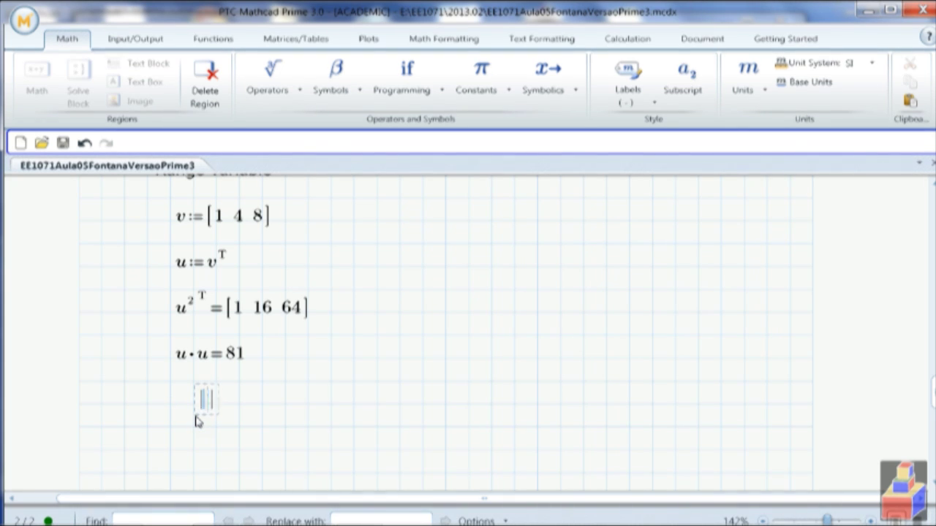
{"action": "type", "text": "|"}
{"action": "type", "text": "v| ="}
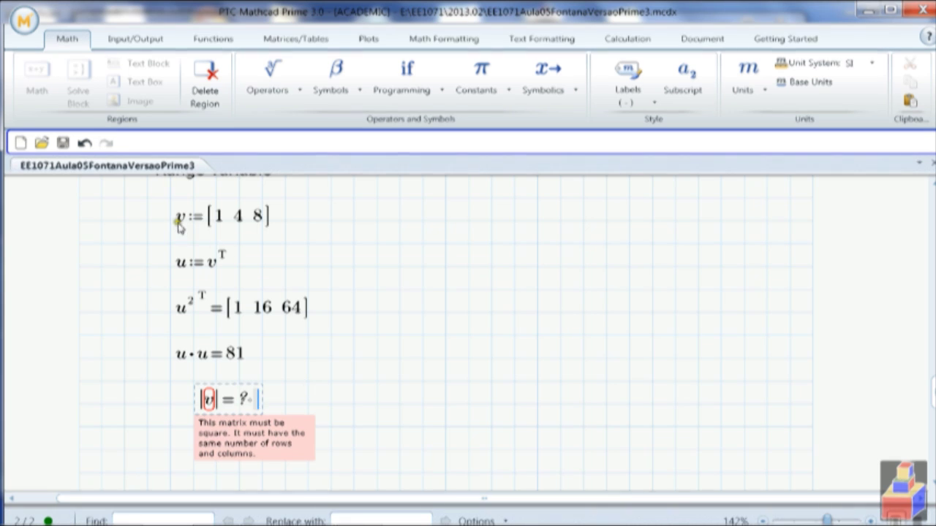
Replace v with u inside the magnitude bars so that the region evaluates |u|.
{"action": "left_click", "coordinate": [209, 404]}
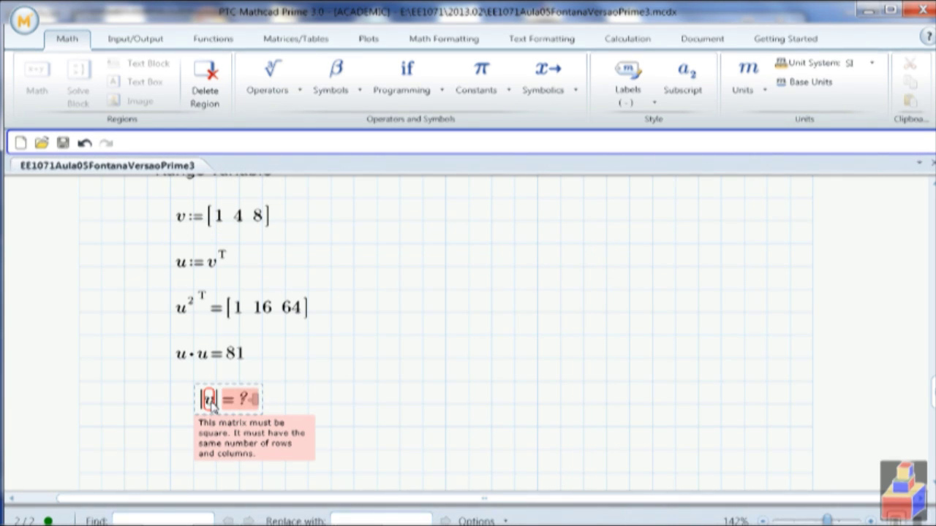
{"action": "scroll", "coordinate": [210, 404], "scroll_direction": "up", "scroll_amount": 1}
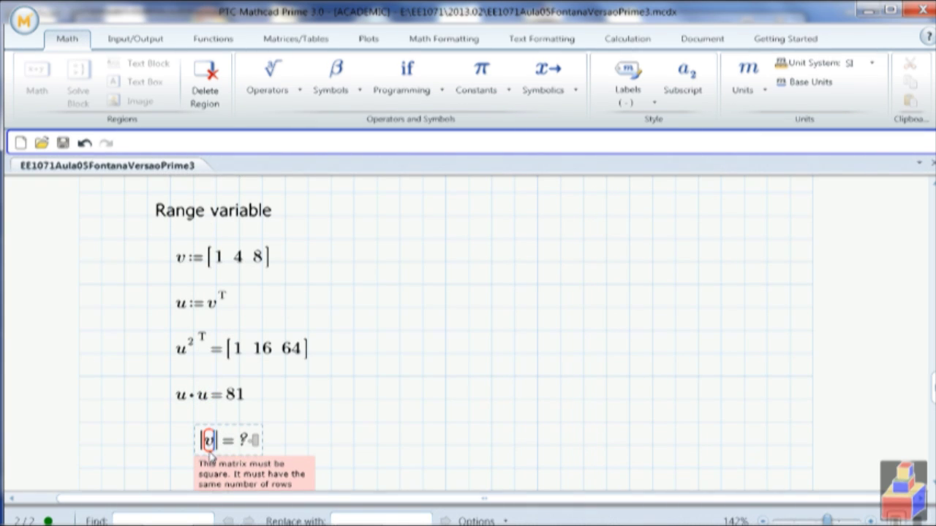
{"action": "type", "text": "u"}
{"action": "key", "text": "BackSpace"}
{"action": "key", "text": "BackSpace"}
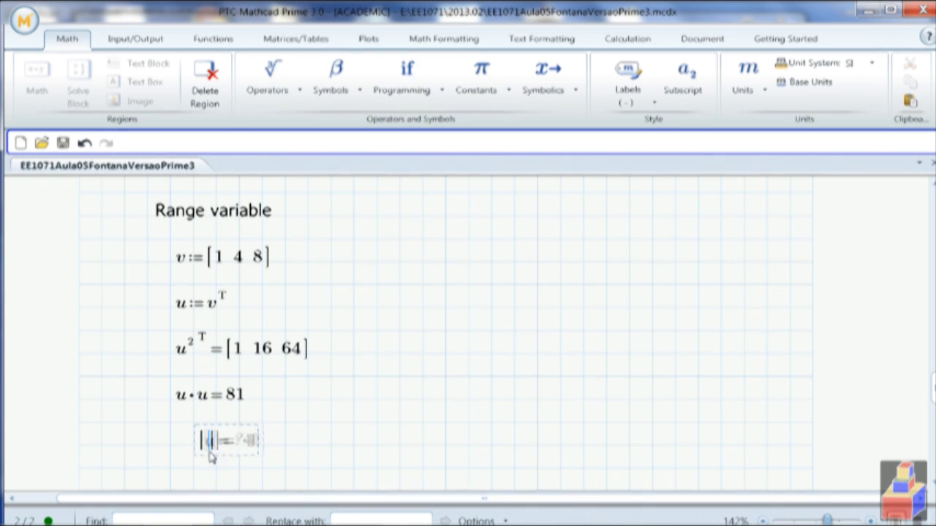
{"action": "type", "text": "u"}
{"action": "key", "text": "Return"}
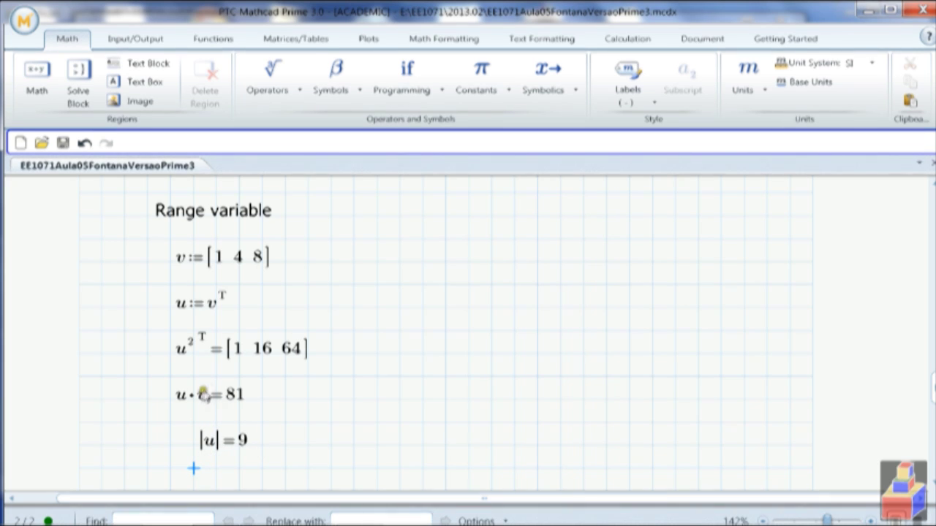
Rewrite the u·u product above |u| so that both factors sit inside one pair of parentheses.
{"action": "left_click", "coordinate": [180, 397]}
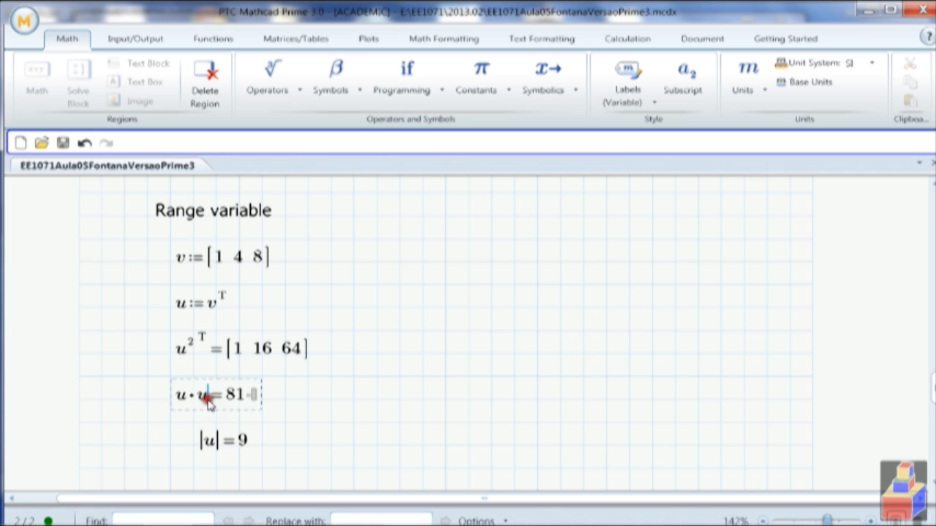
{"action": "left_click", "coordinate": [183, 404]}
{"action": "left_click", "coordinate": [182, 404]}
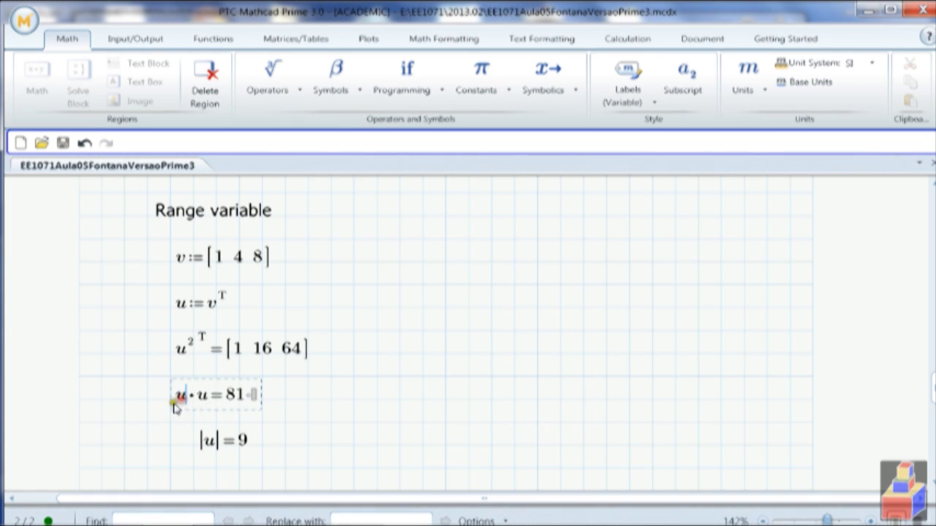
{"action": "type", "text": "(u"}
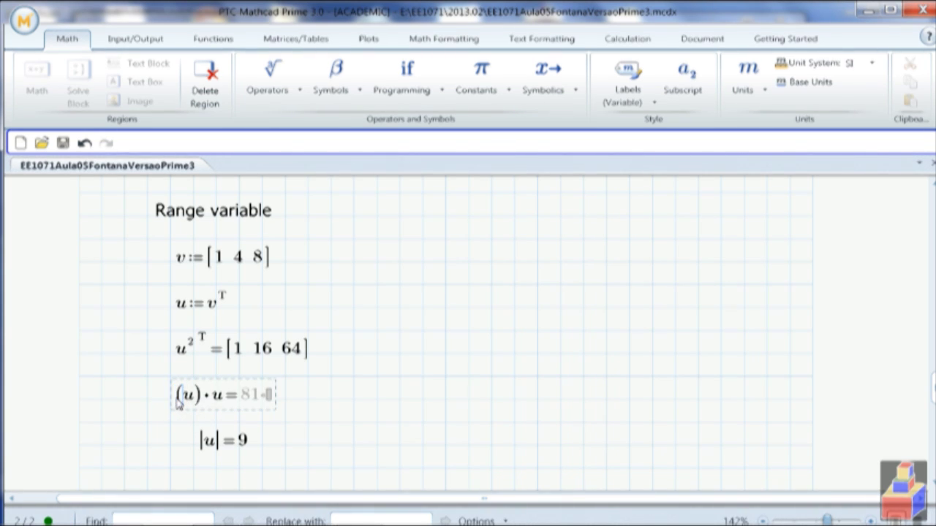
{"action": "left_click_drag", "start_coordinate": [237, 407], "coordinate": [201, 396]}
{"action": "key", "text": "ctrl+backslash"}
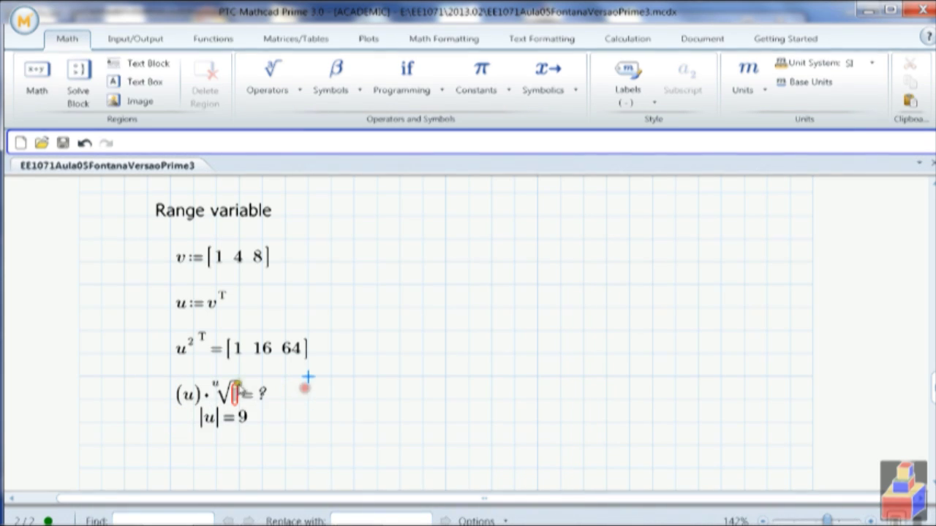
{"action": "key", "text": "BackSpace"}
{"action": "key", "text": "BackSpace"}
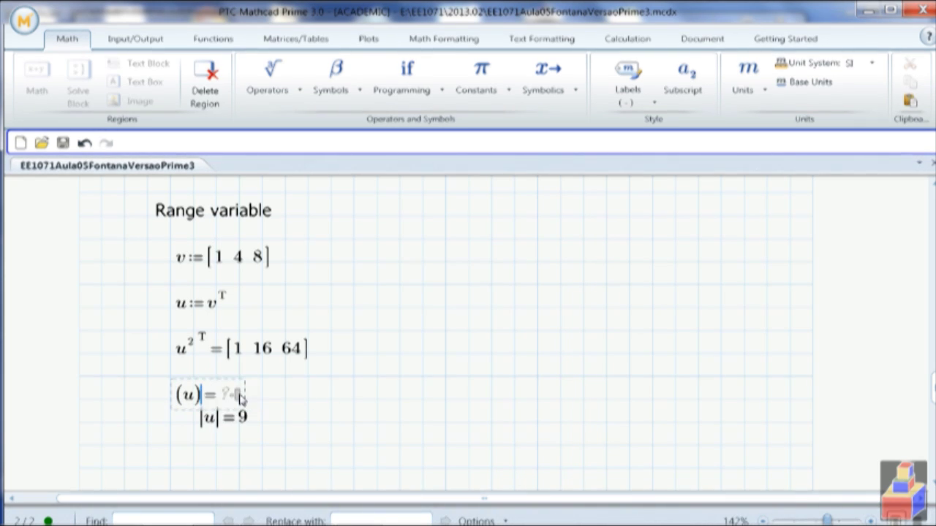
{"action": "left_click", "coordinate": [191, 395]}
{"action": "type", "text": "*"}
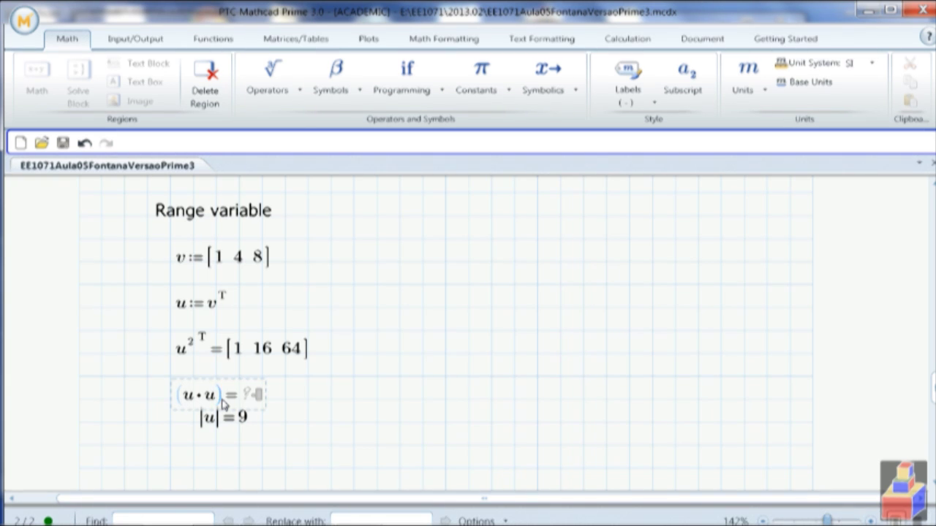
Raise the parenthesized product (u·u) to the power 1/2.
{"action": "type", "text": "^1*"}
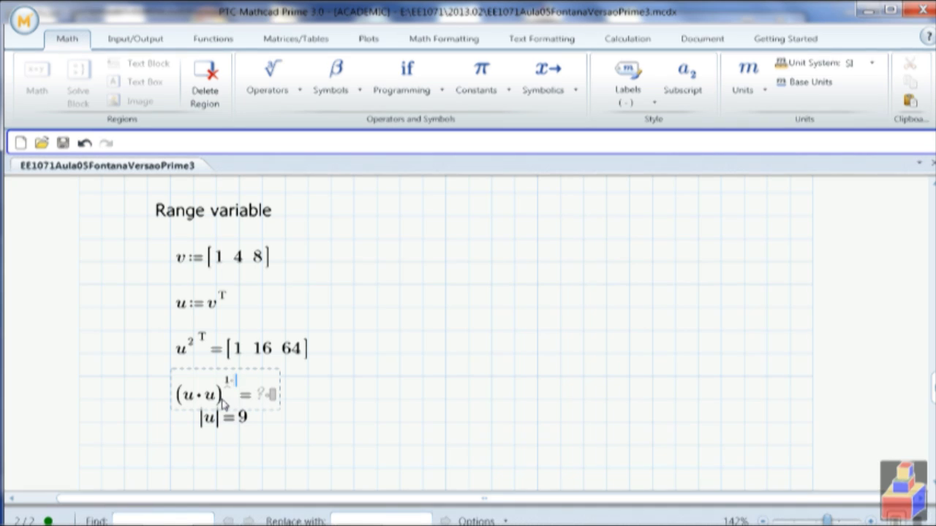
{"action": "key", "text": "BackSpace"}
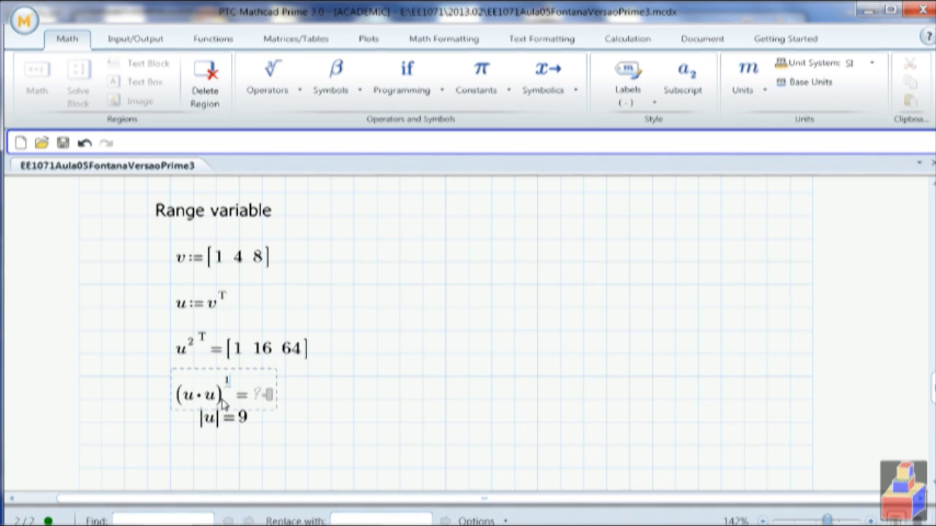
{"action": "type", "text": "/"}
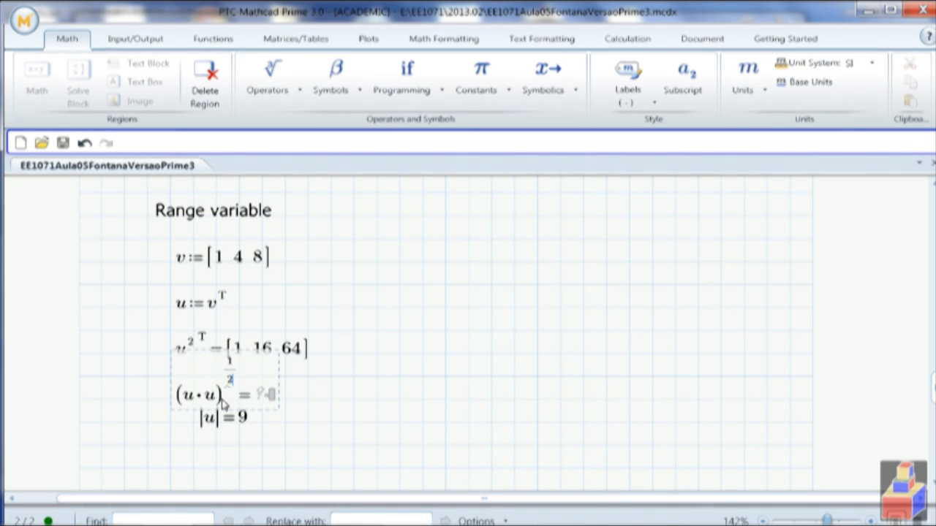
{"action": "type", "text": "2"}
{"action": "key", "text": "Return"}
Move the |u| region lower and align it with the start of the (u·u) expression above it.
{"action": "left_click", "coordinate": [330, 443]}
{"action": "left_click", "coordinate": [223, 416]}
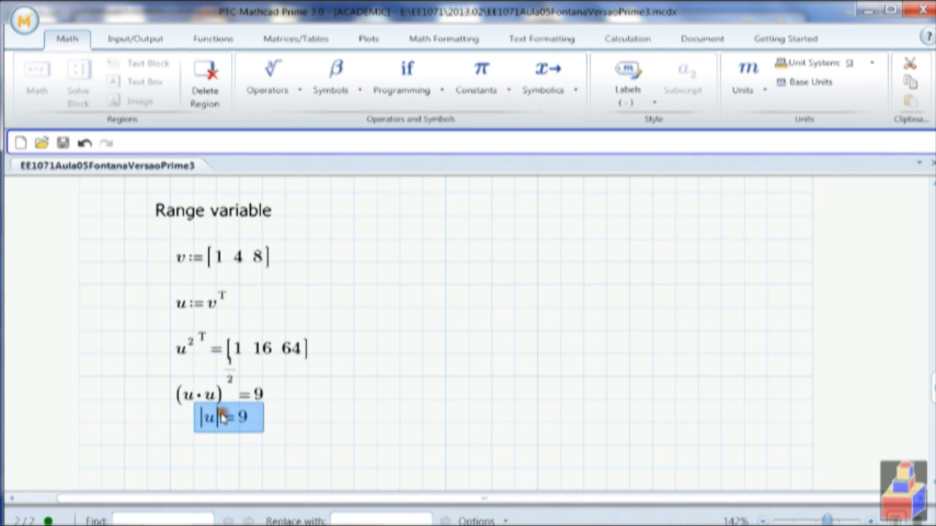
{"action": "left_click", "coordinate": [209, 454]}
{"action": "left_click", "coordinate": [209, 417]}
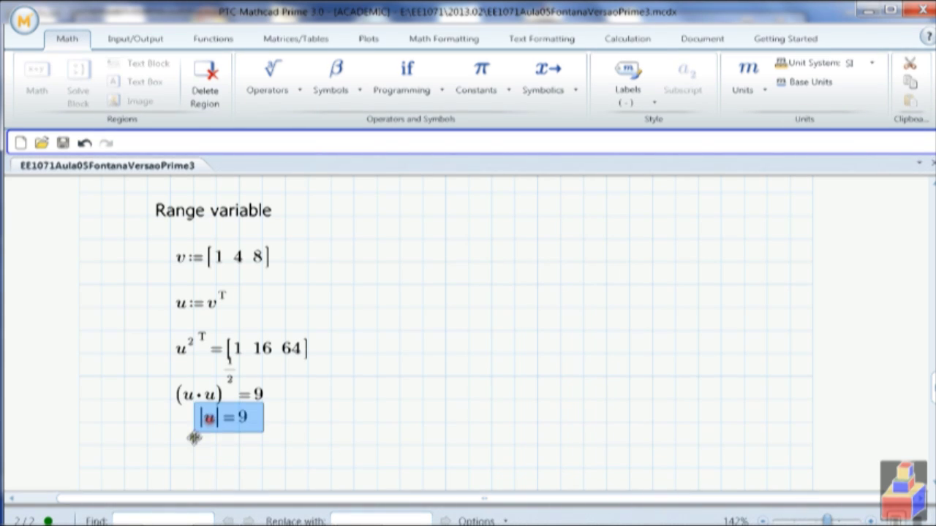
{"action": "left_click_drag", "start_coordinate": [195, 436], "coordinate": [172, 458]}
{"action": "left_click", "coordinate": [309, 431]}
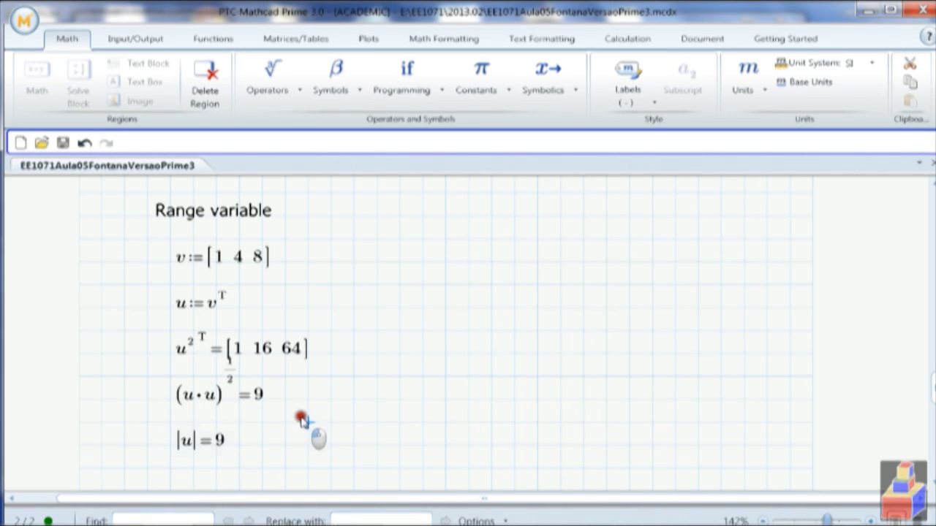
Insert an empty matrix column operator beside the transposed square of u.
{"action": "scroll", "coordinate": [371, 425], "scroll_direction": "down", "scroll_amount": 1}
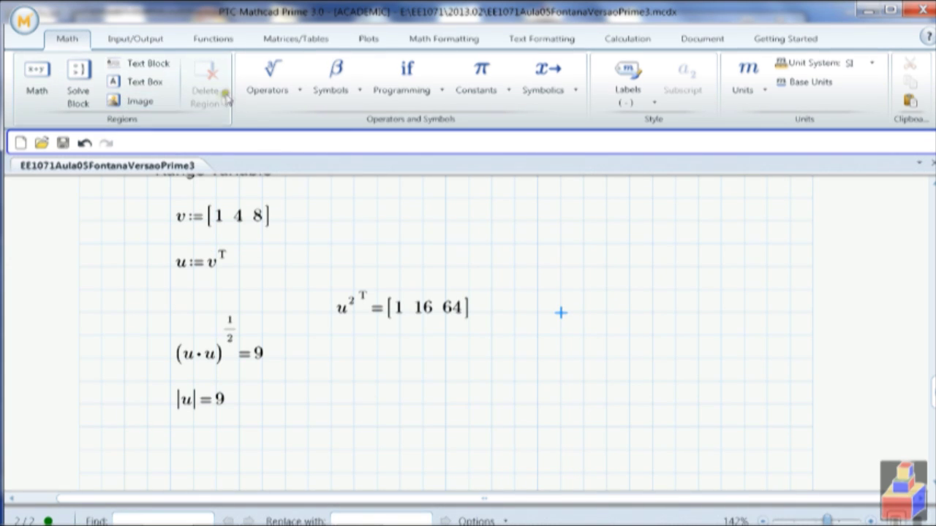
{"action": "left_click", "coordinate": [271, 87]}
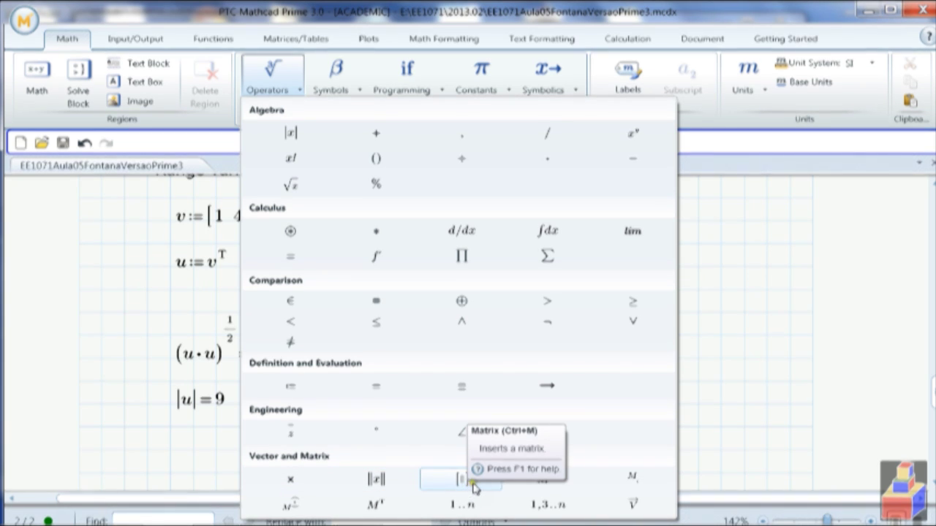
{"action": "left_click", "coordinate": [556, 488]}
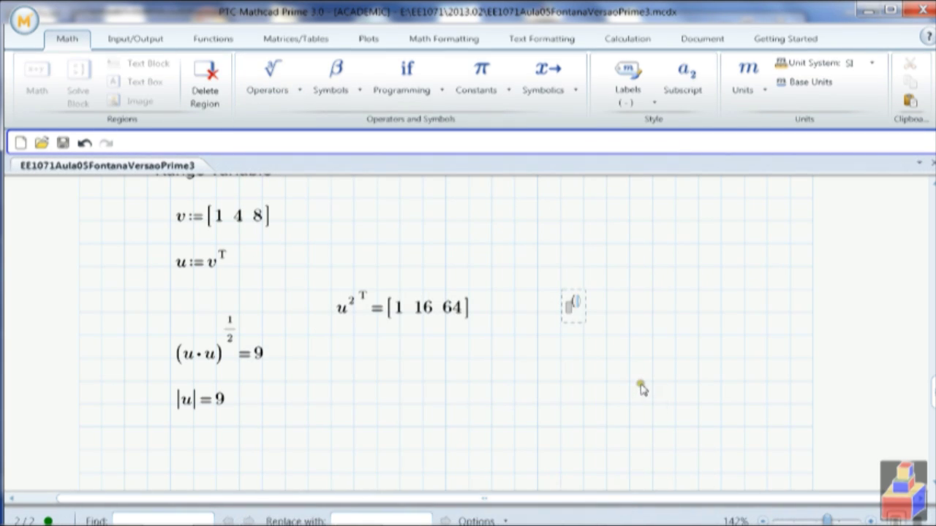
Define a matrix M below |u| with a first column containing 1, 9 and 8.
{"action": "scroll", "coordinate": [498, 407], "scroll_direction": "up", "scroll_amount": 3}
{"action": "scroll", "coordinate": [497, 408], "scroll_direction": "down", "scroll_amount": 8}
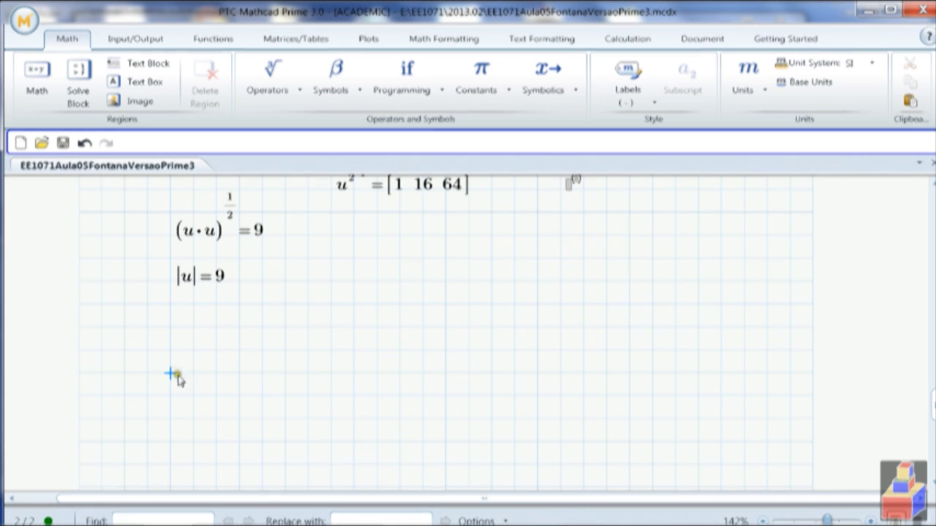
{"action": "type", "text": "M"}
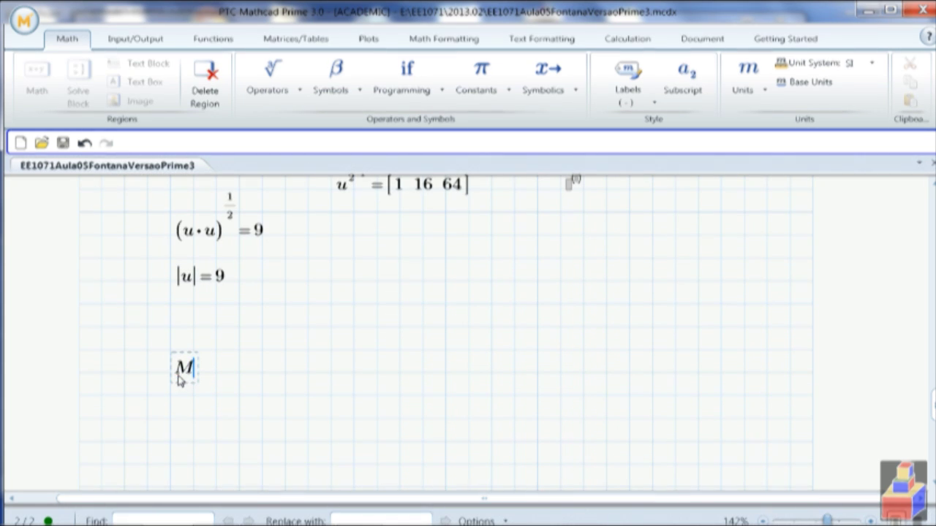
{"action": "type", "text": ":="}
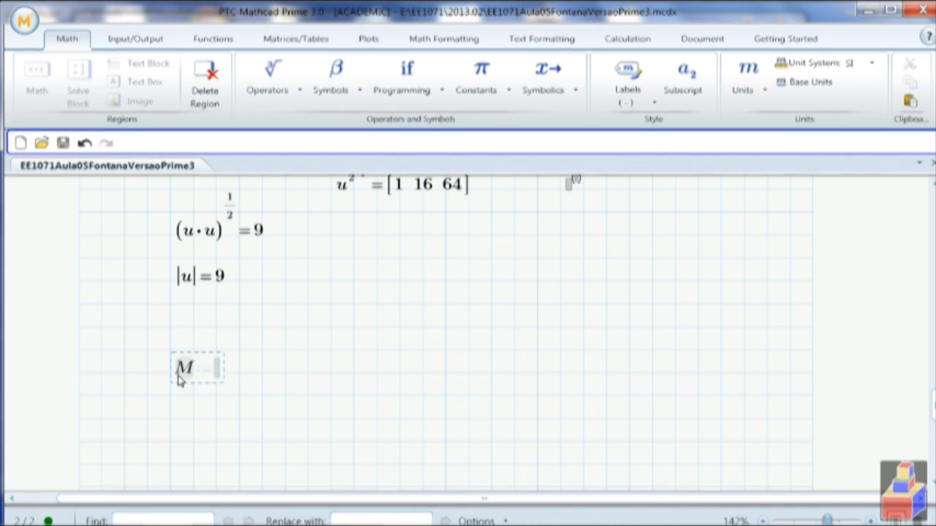
{"action": "key", "text": "ctrl+m"}
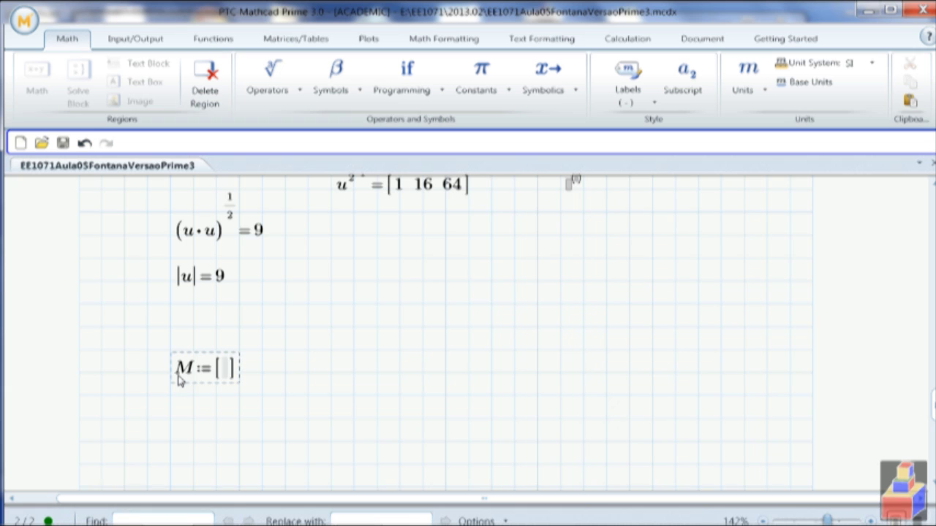
{"action": "type", "text": "1"}
{"action": "key", "text": "shift+Return"}
{"action": "type", "text": "9"}
{"action": "key", "text": "shift+Return"}
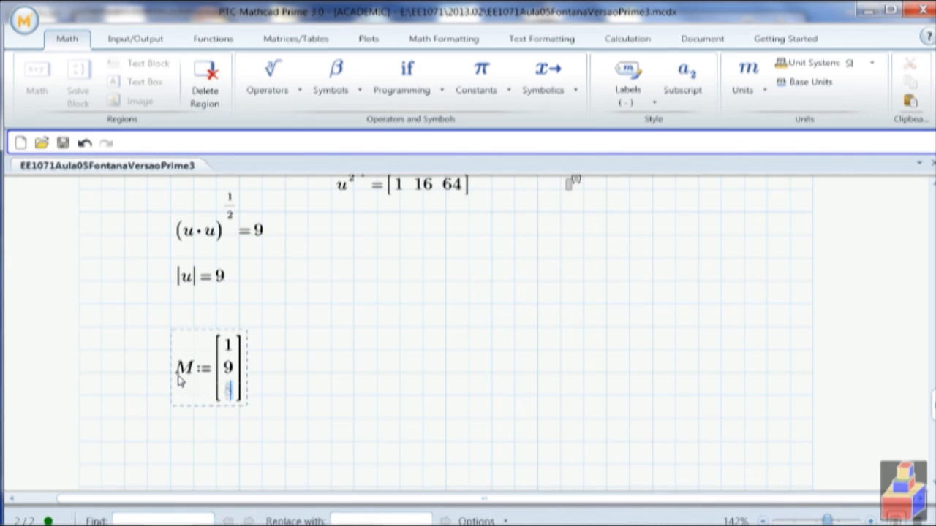
{"action": "type", "text": "8"}
Add a second column to matrix M containing 3, 5 and 2.
{"action": "key", "text": "shift+space"}
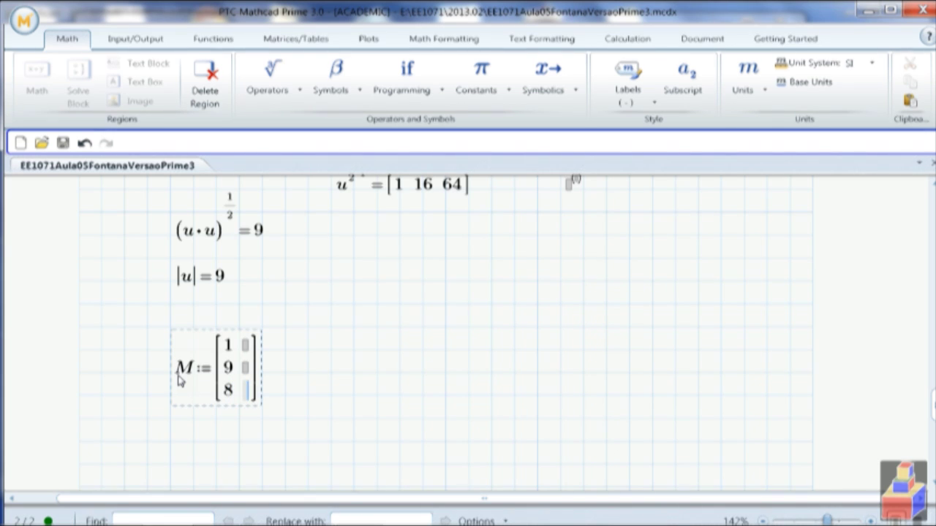
{"action": "left_click", "coordinate": [245, 346]}
{"action": "type", "text": "3"}
{"action": "scroll", "coordinate": [249, 358], "scroll_direction": "up", "scroll_amount": 1}
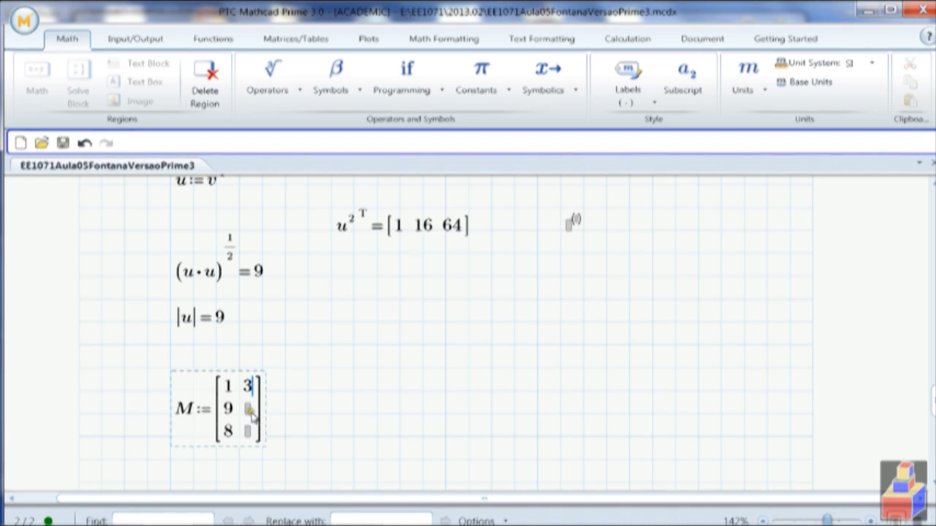
{"action": "left_click", "coordinate": [248, 410]}
{"action": "type", "text": "5"}
{"action": "left_click", "coordinate": [247, 429]}
{"action": "type", "text": "2"}
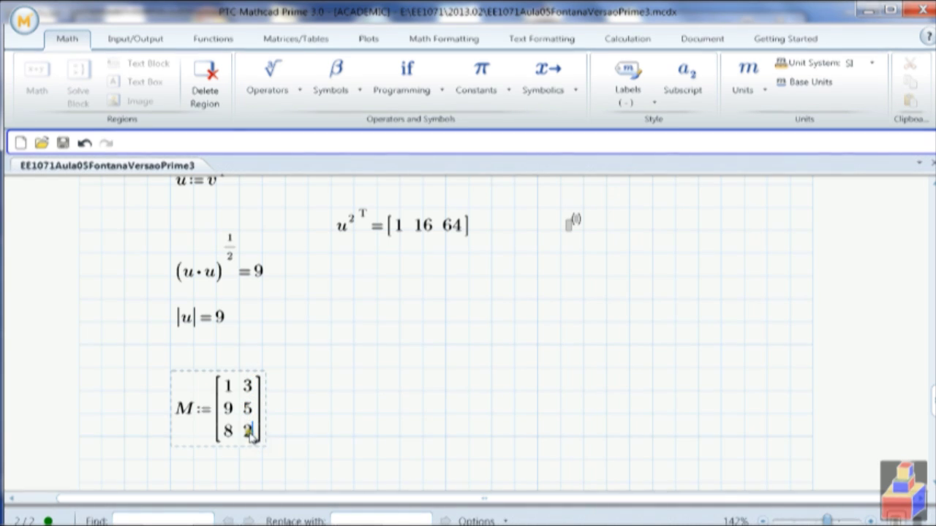
Add a third column to matrix M containing 1, 3 and 4.
{"action": "key", "text": "ctrl+shift+c"}
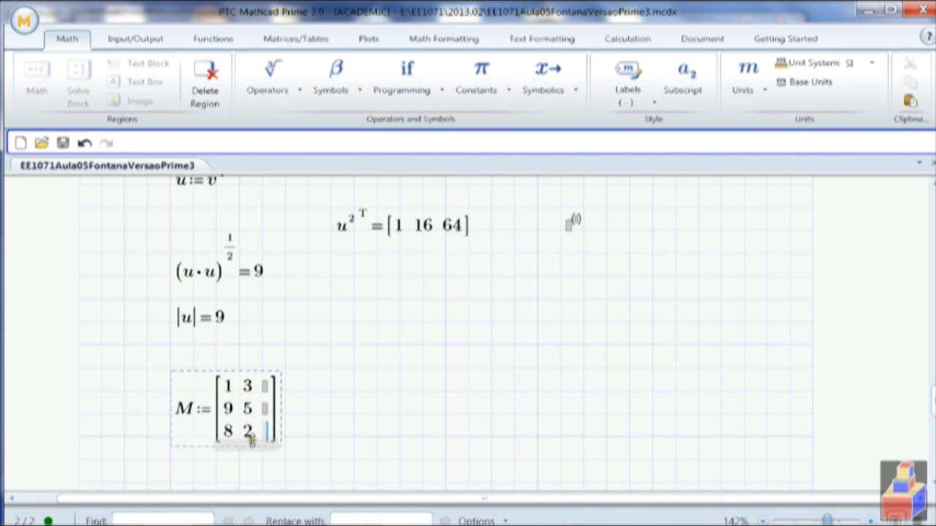
{"action": "left_click", "coordinate": [265, 387]}
{"action": "type", "text": "1"}
{"action": "left_click", "coordinate": [267, 410]}
{"action": "type", "text": "3"}
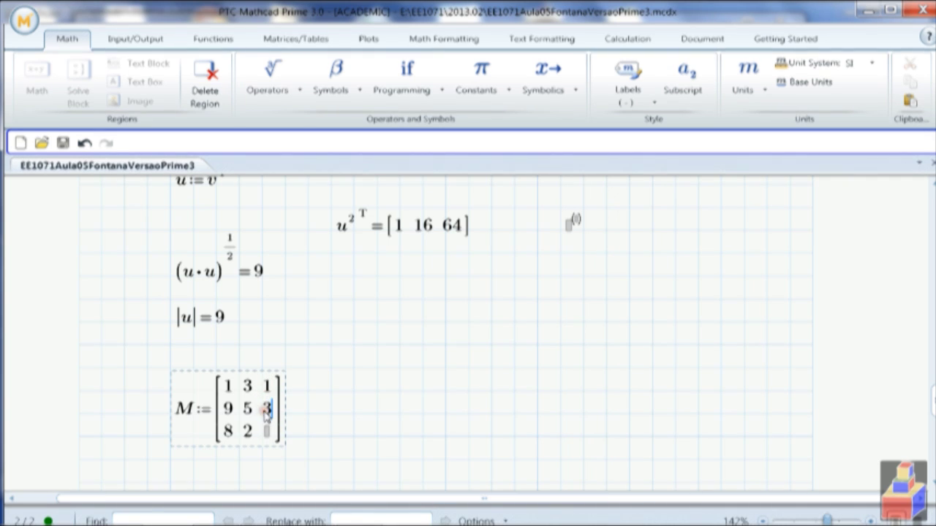
{"action": "left_click", "coordinate": [266, 430]}
{"action": "type", "text": "4"}
{"action": "left_click", "coordinate": [354, 441]}
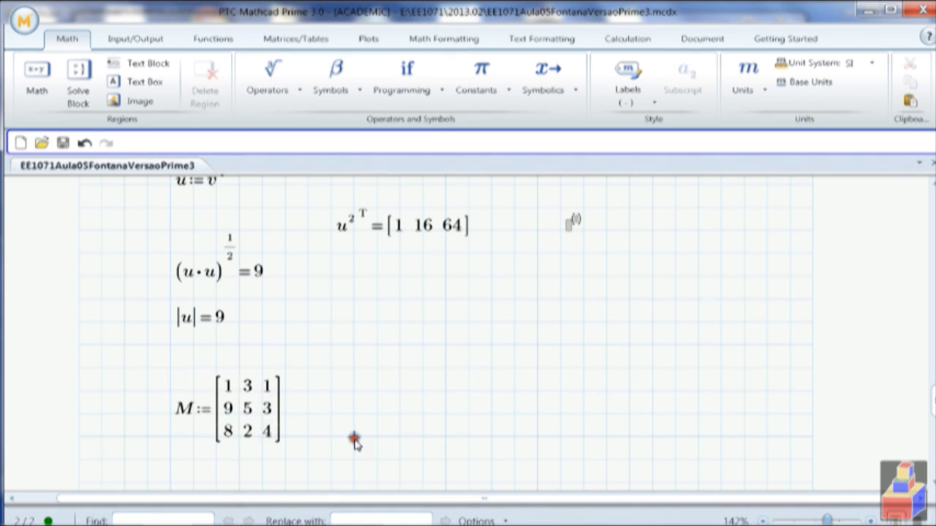
Evaluate the determinant of M with the det function in a new region below the matrix definition.
{"action": "scroll", "coordinate": [354, 441], "scroll_direction": "down", "scroll_amount": 3}
{"action": "left_click", "coordinate": [193, 402]}
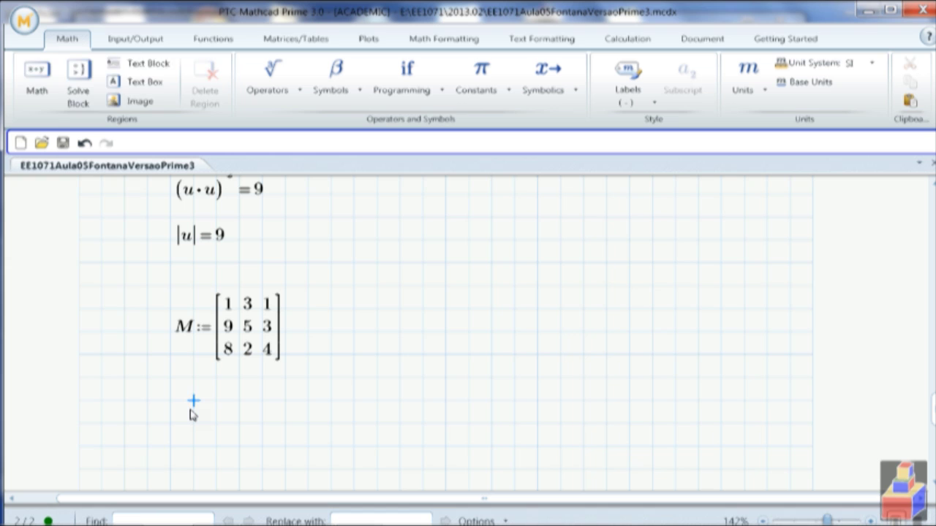
{"action": "type", "text": "det(M"}
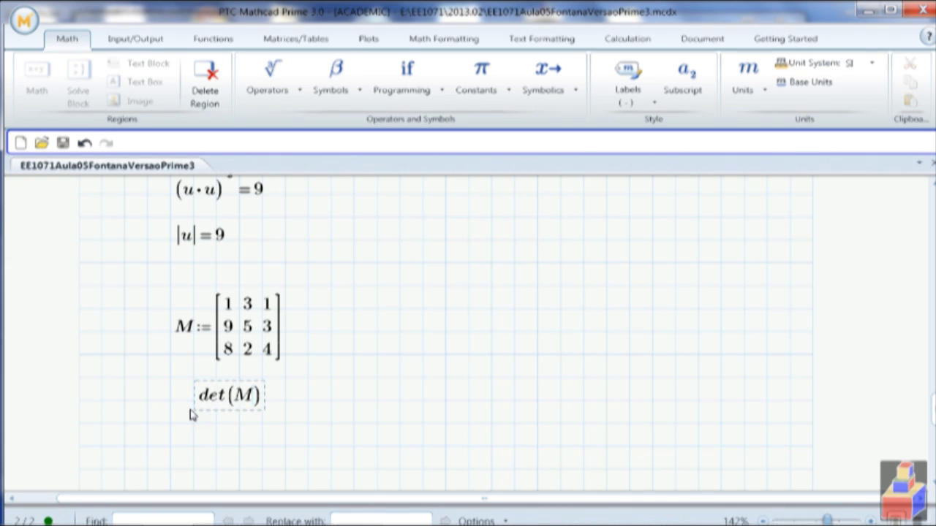
{"action": "key", "text": "space"}
{"action": "key", "text": "Right"}
{"action": "type", "text": "="}
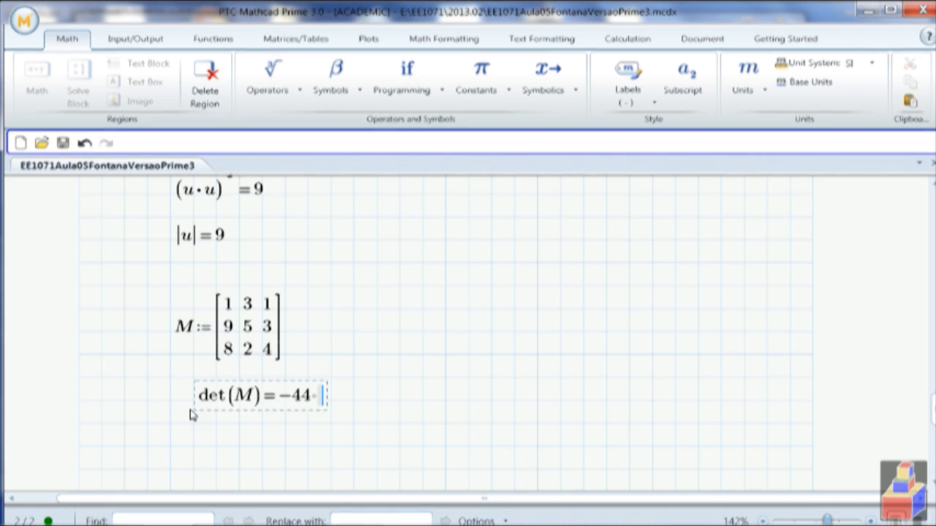
Evaluate |M| in a new region below the det(M) expression.
{"action": "left_click", "coordinate": [217, 446]}
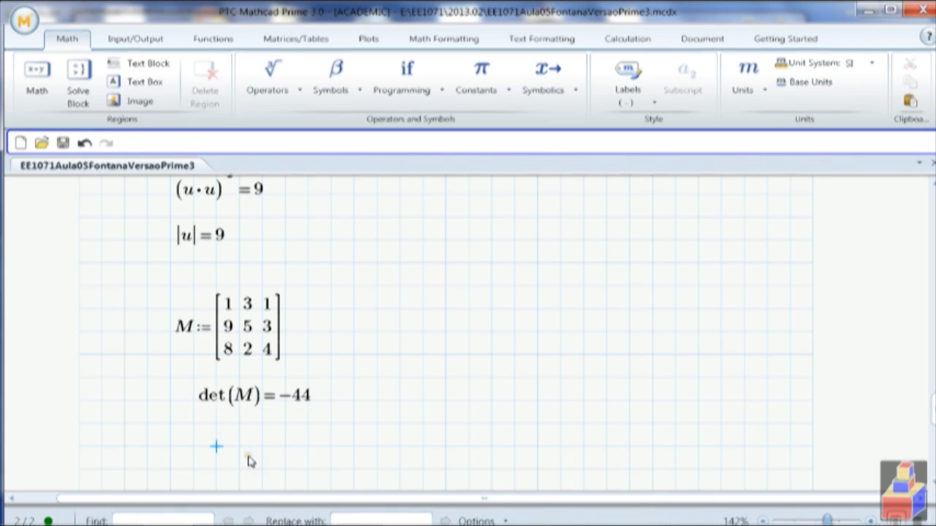
{"action": "type", "text": "M"}
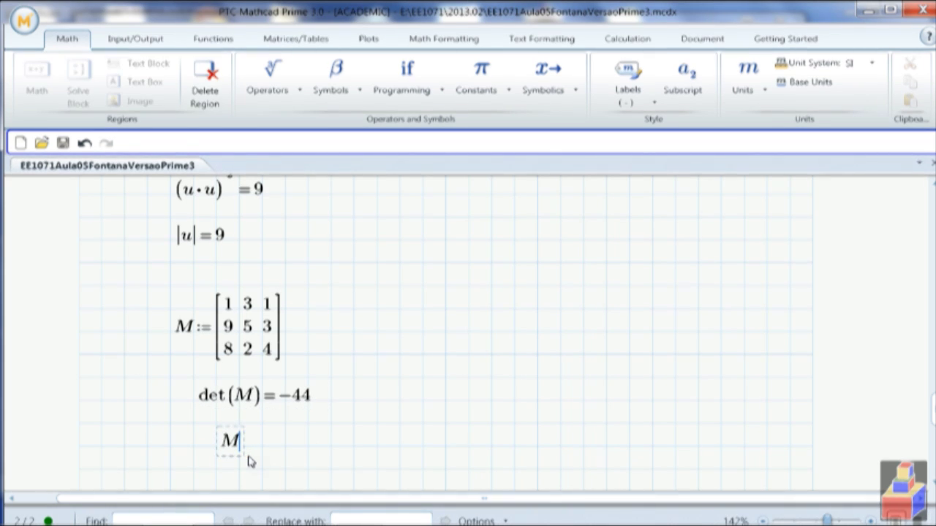
{"action": "key", "text": "BackSpace"}
{"action": "type", "text": "|"}
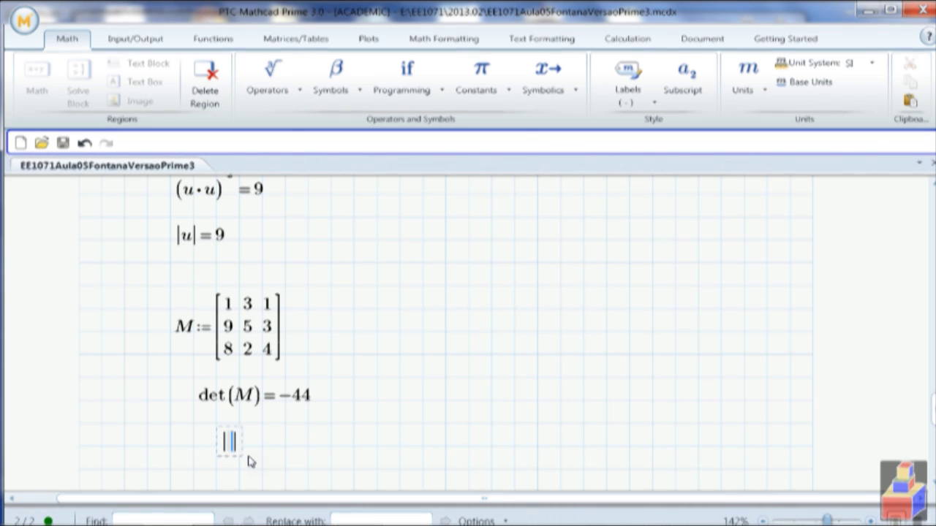
{"action": "type", "text": "M| "}
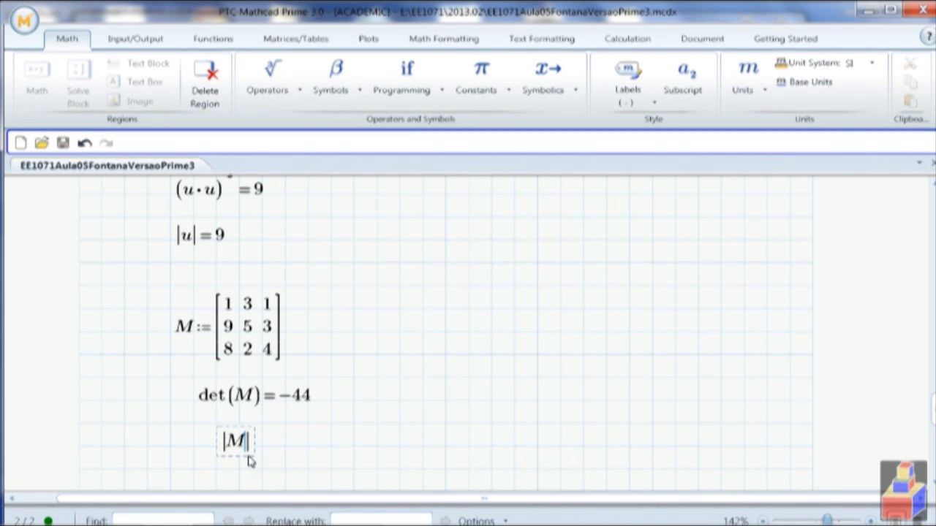
{"action": "type", "text": "= -44"}
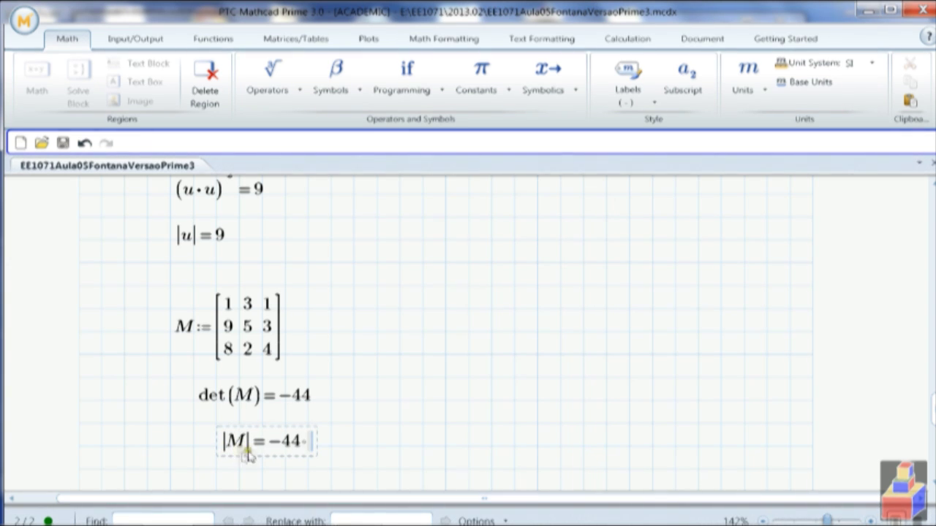
{"action": "left_click", "coordinate": [397, 450]}
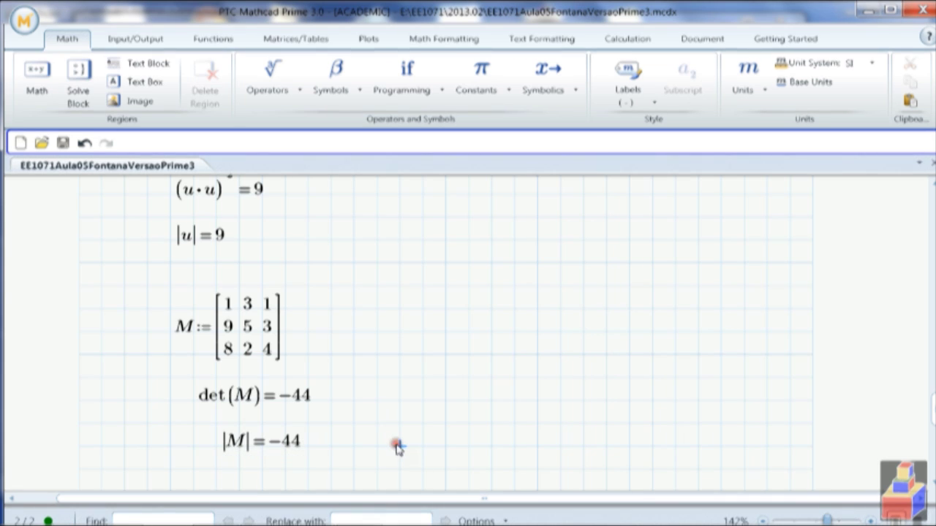
Evaluate M squared in a new region beside the det(M) expression.
{"action": "left_click", "coordinate": [392, 401]}
{"action": "type", "text": "M"}
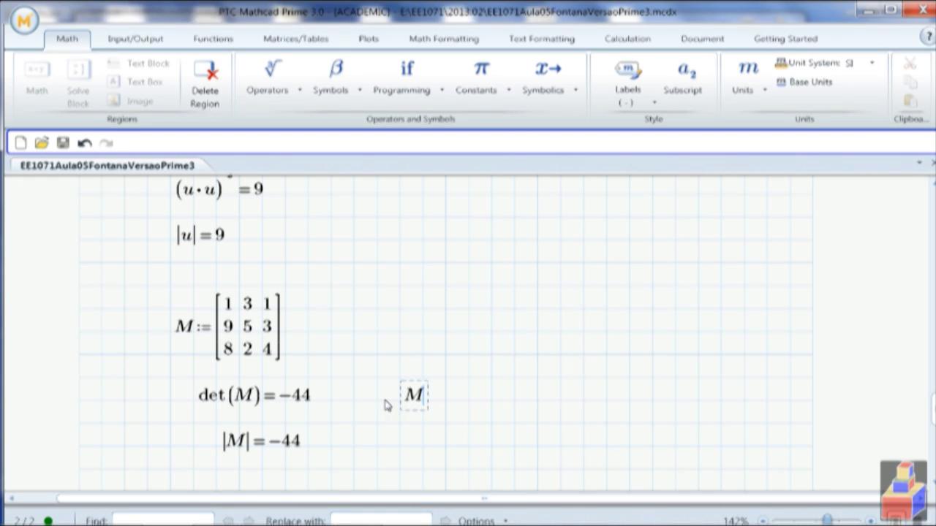
{"action": "key", "text": "shift+6"}
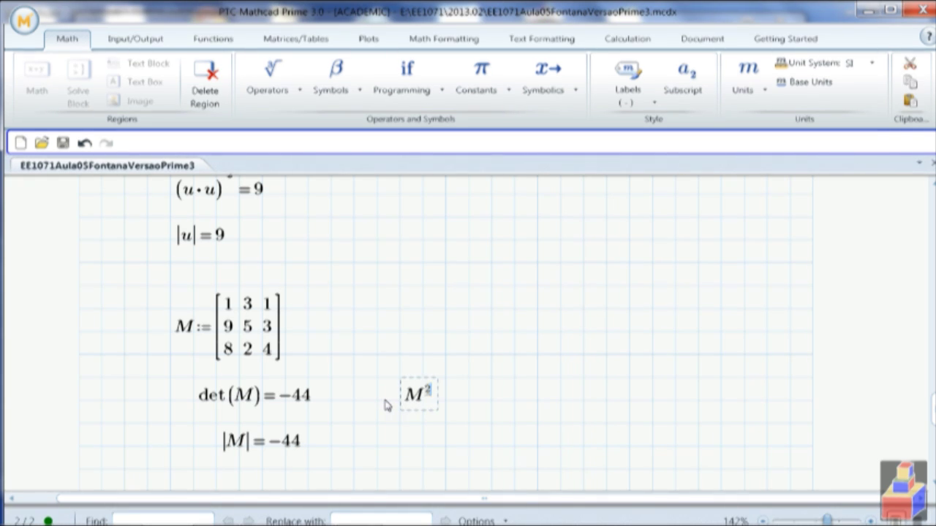
{"action": "type", "text": "2 = [36 20 14; 78 58 36; 58 42 30"}
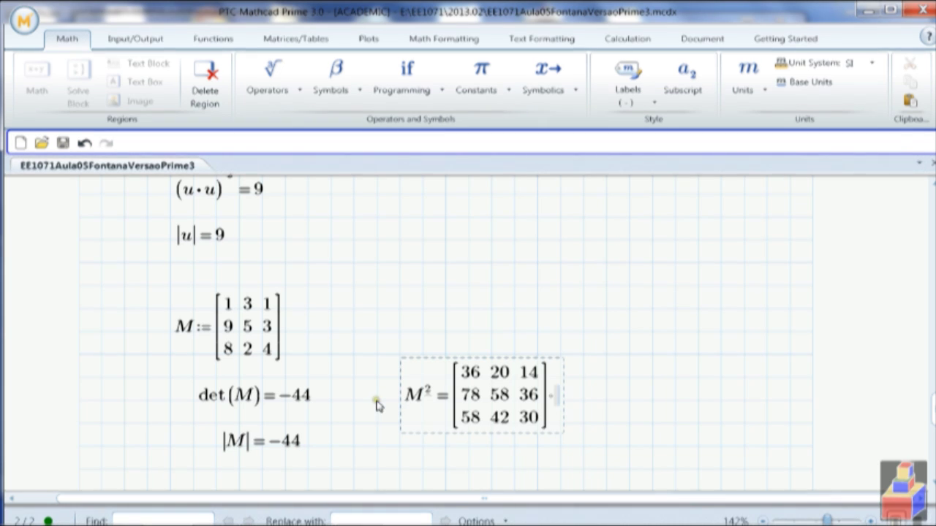
Apply the vectorize operator to the whole M² expression so each element is squared individually.
{"action": "left_click", "coordinate": [427, 402]}
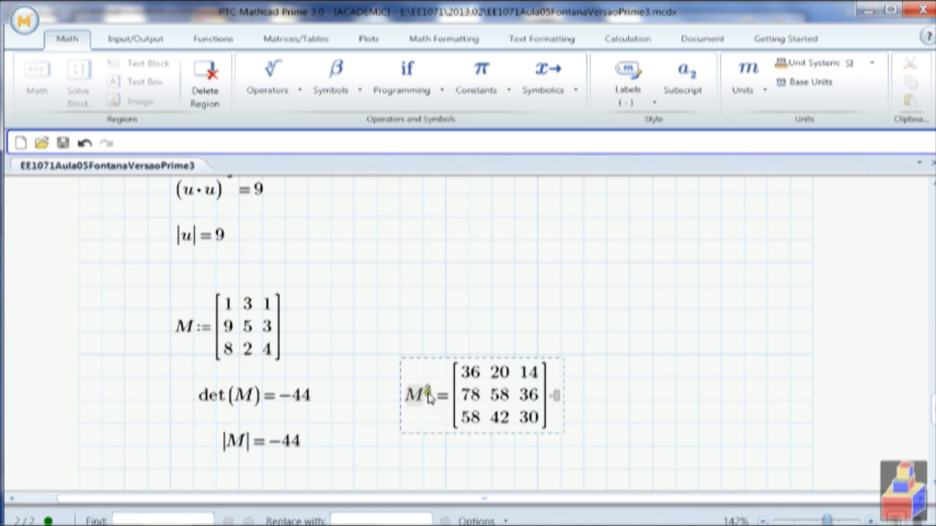
{"action": "left_click", "coordinate": [429, 393]}
{"action": "left_click", "coordinate": [439, 433]}
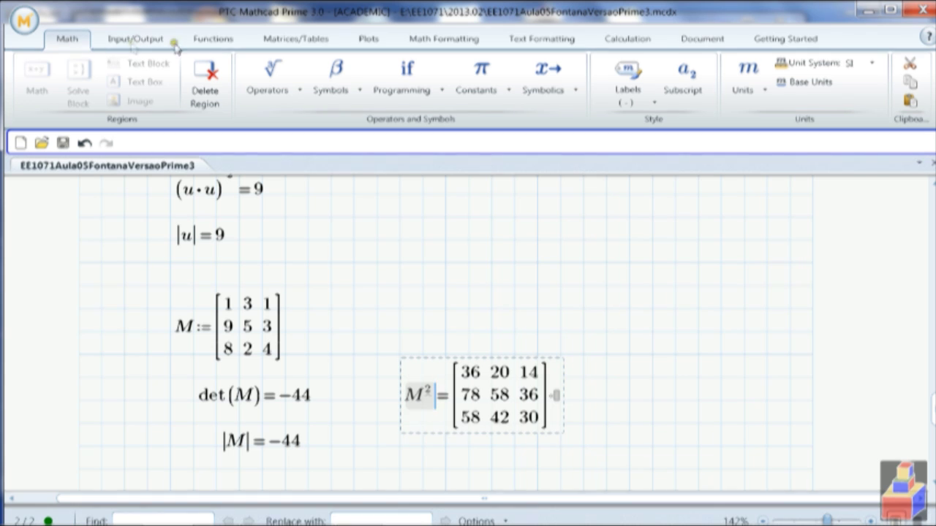
{"action": "left_click", "coordinate": [262, 80]}
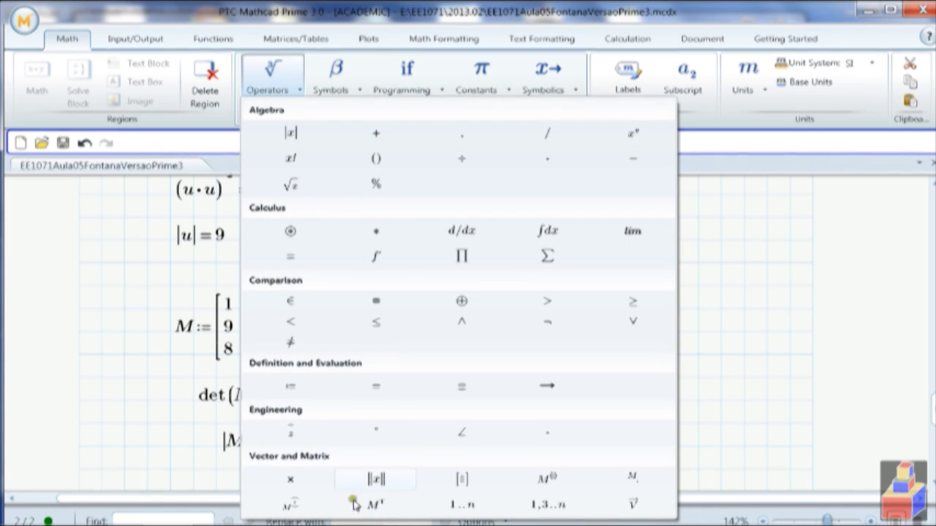
{"action": "left_click", "coordinate": [630, 505]}
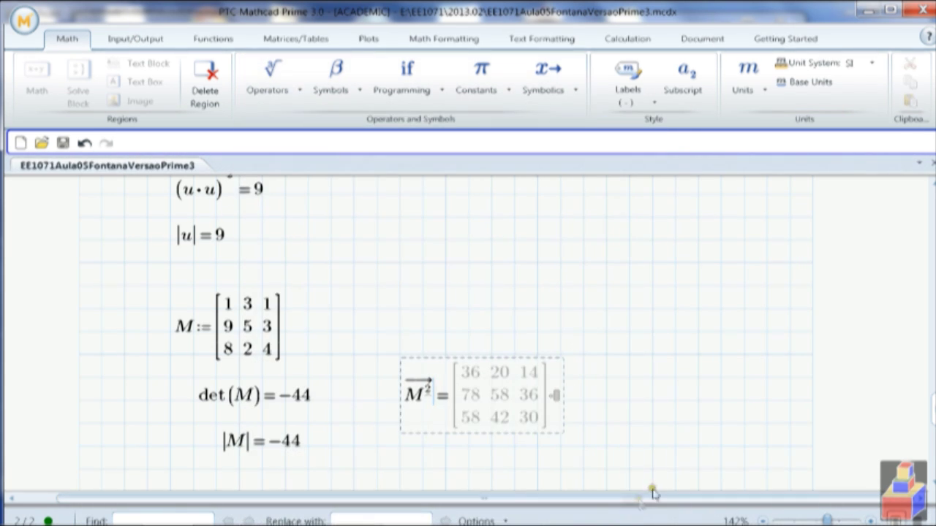
{"action": "left_click", "coordinate": [699, 401]}
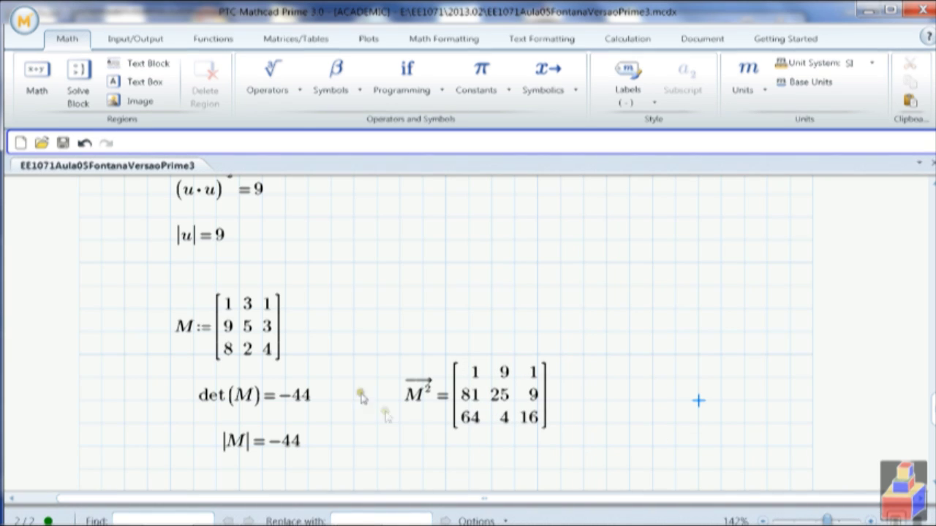
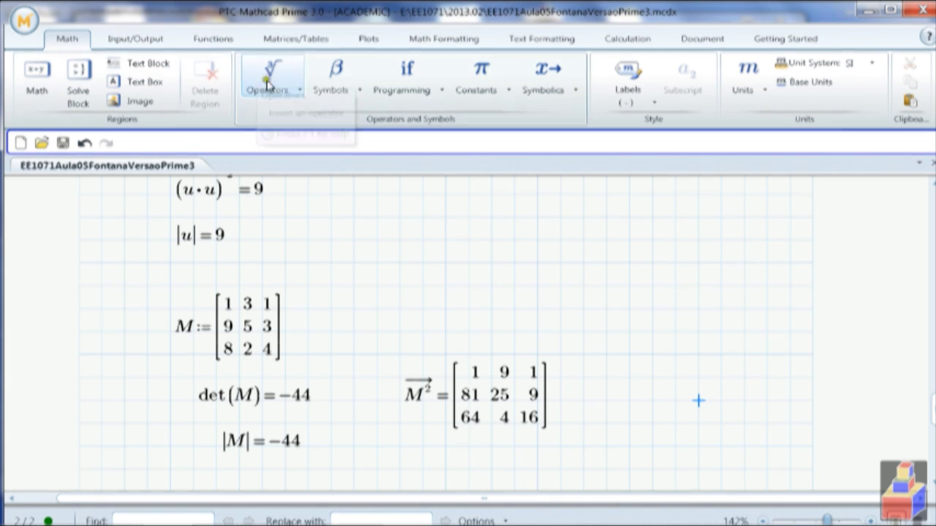
Enter M in a new region below |M| and attach an empty matrix column operator to it.
{"action": "left_click", "coordinate": [296, 90]}
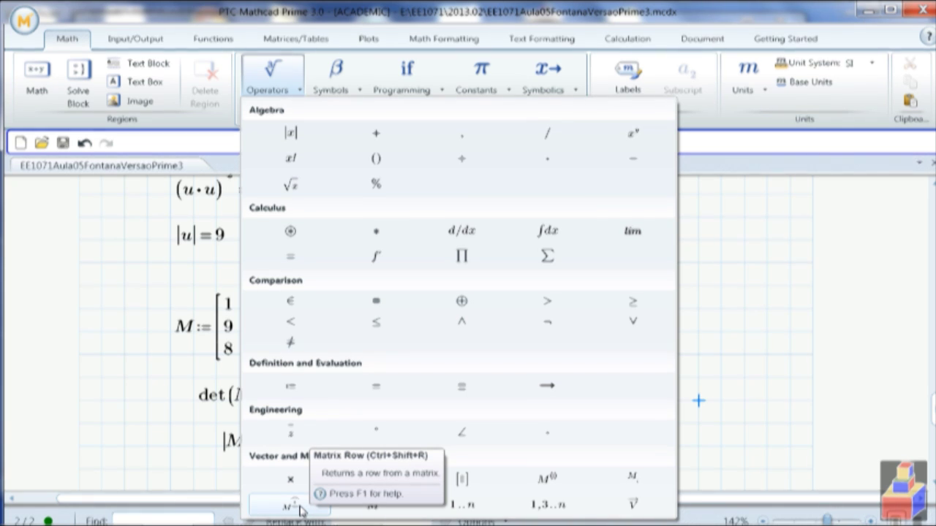
{"action": "left_click", "coordinate": [763, 406]}
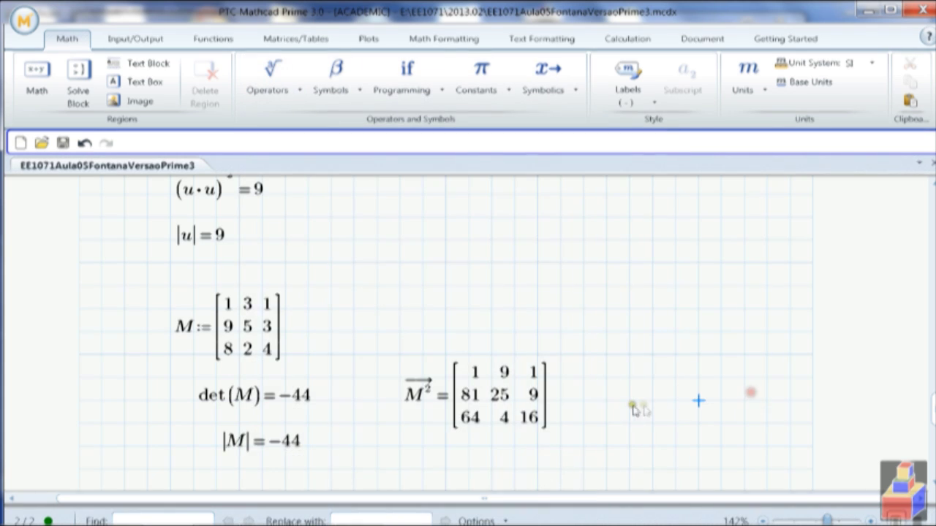
{"action": "scroll", "coordinate": [626, 409], "scroll_direction": "down", "scroll_amount": 3}
{"action": "left_click", "coordinate": [192, 374]}
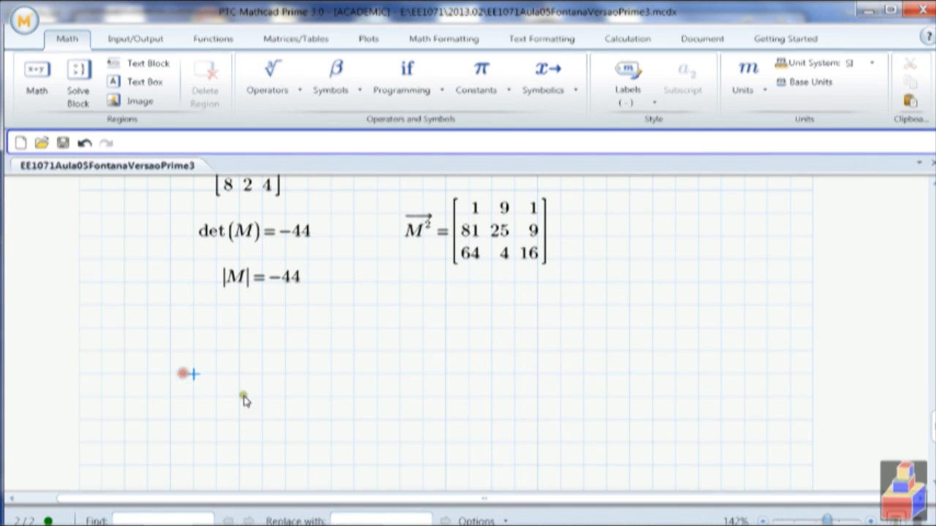
{"action": "type", "text": "m"}
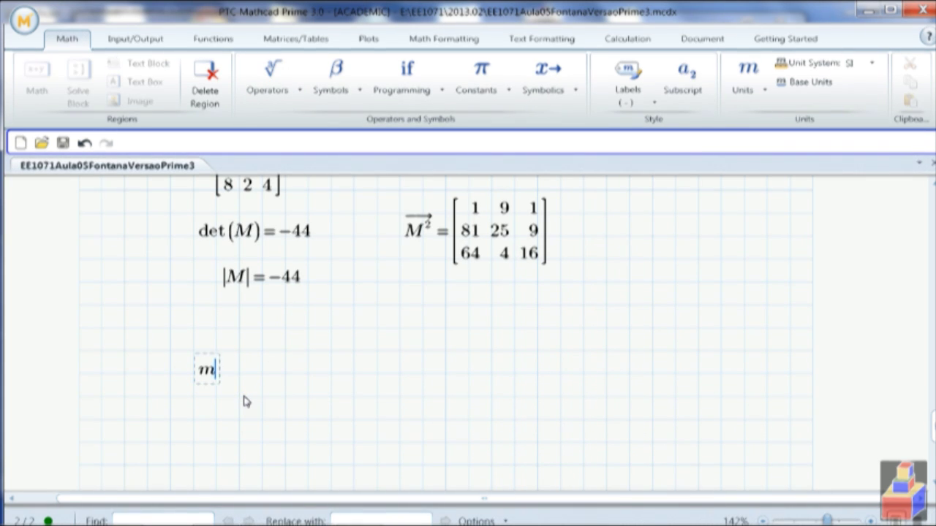
{"action": "type", "text": "M"}
{"action": "left_click", "coordinate": [276, 90]}
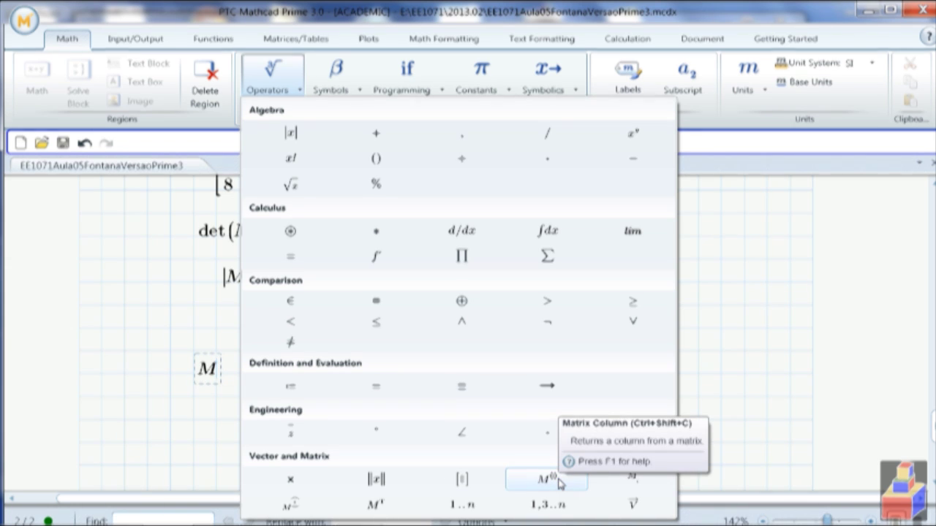
{"action": "left_click", "coordinate": [741, 407]}
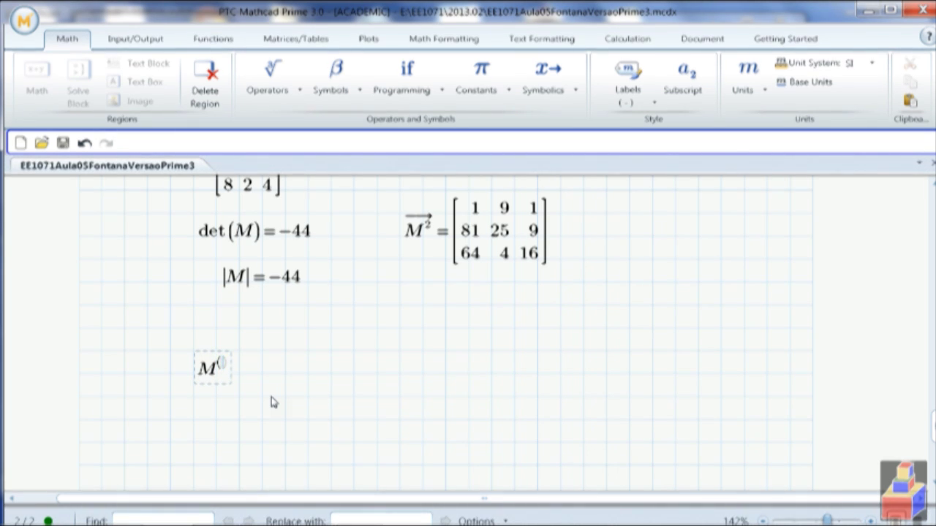
Set the column index of M to 1 and evaluate the expression.
{"action": "scroll", "coordinate": [271, 402], "scroll_direction": "up", "scroll_amount": 3}
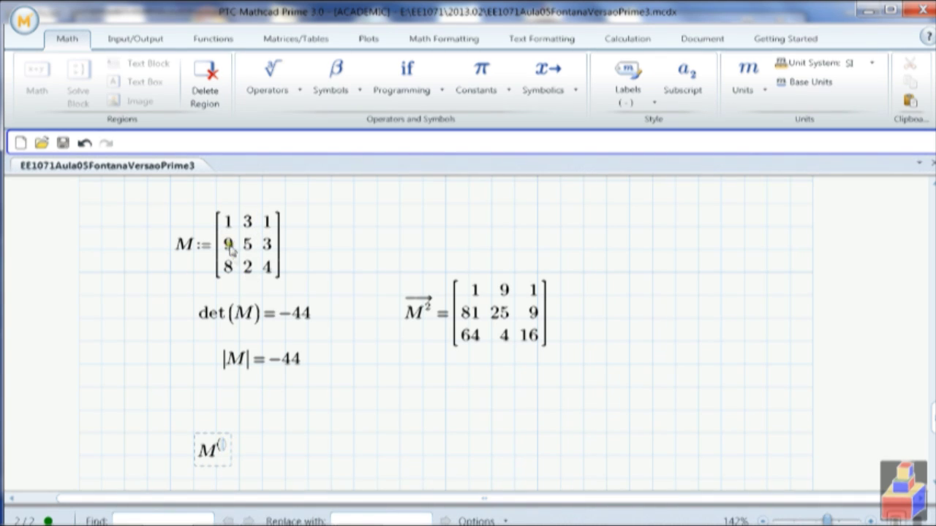
{"action": "type", "text": "1⟩ "}
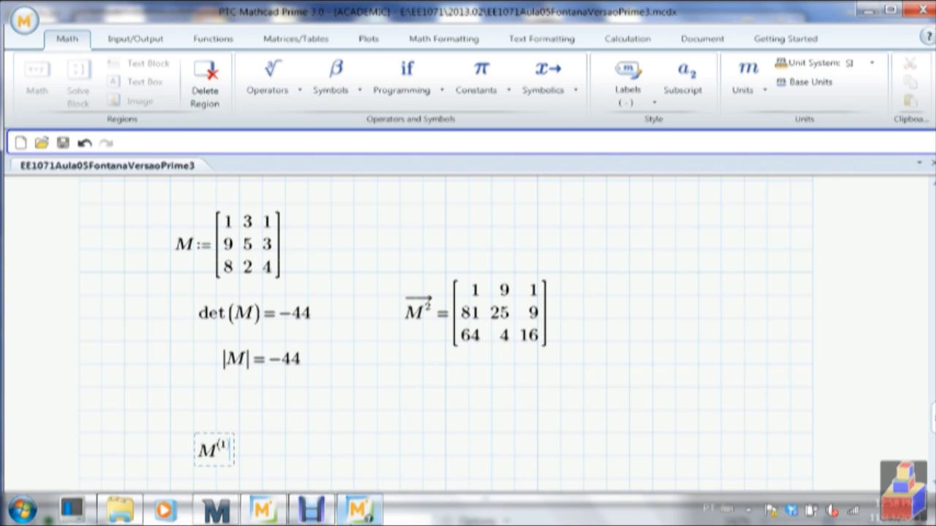
{"action": "type", "text": "= [3 5 2"}
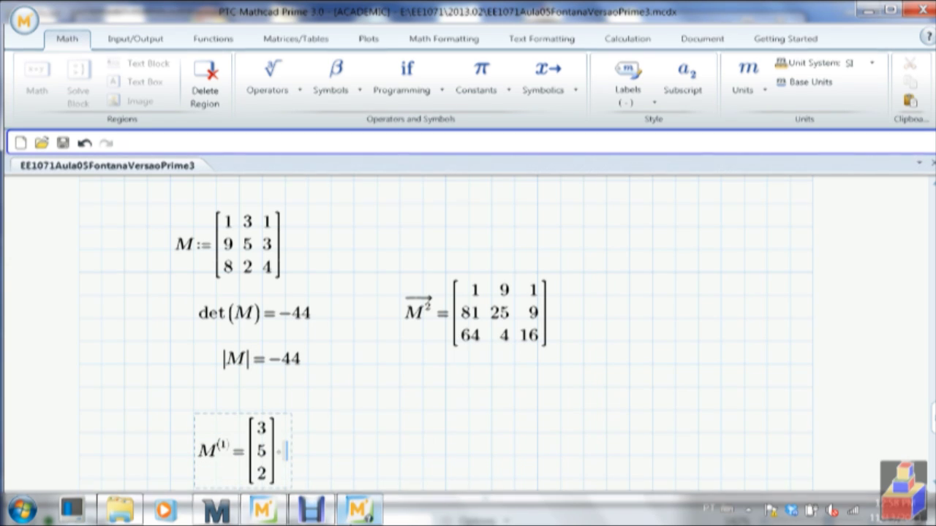
{"action": "mouse_move", "coordinate": [358, 510]}
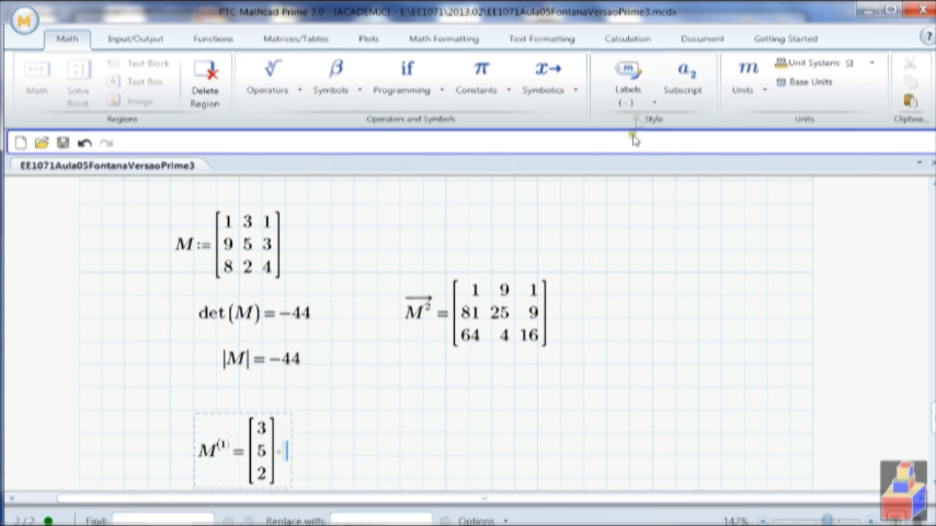
Extract the row of M with index 2 using the matrix row operator, evaluating it beside the column extraction.
{"action": "left_click", "coordinate": [395, 455]}
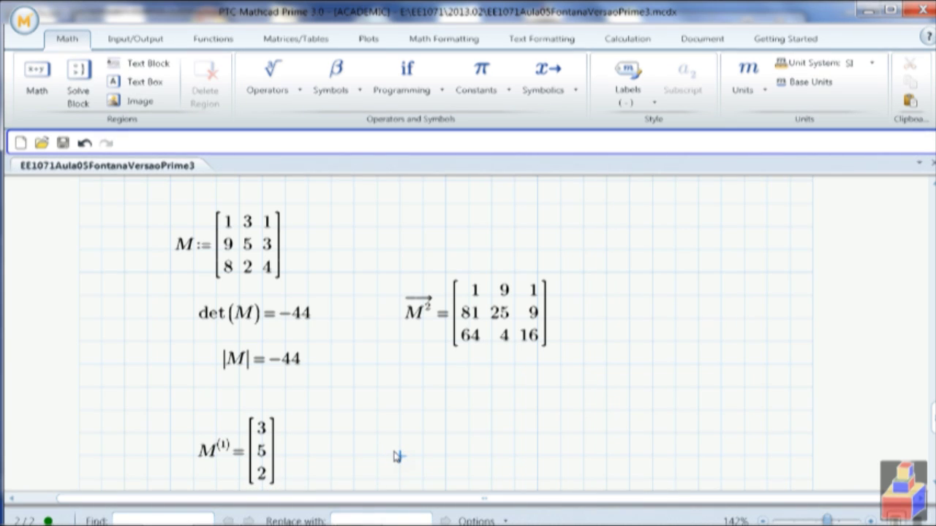
{"action": "type", "text": "M^2"}
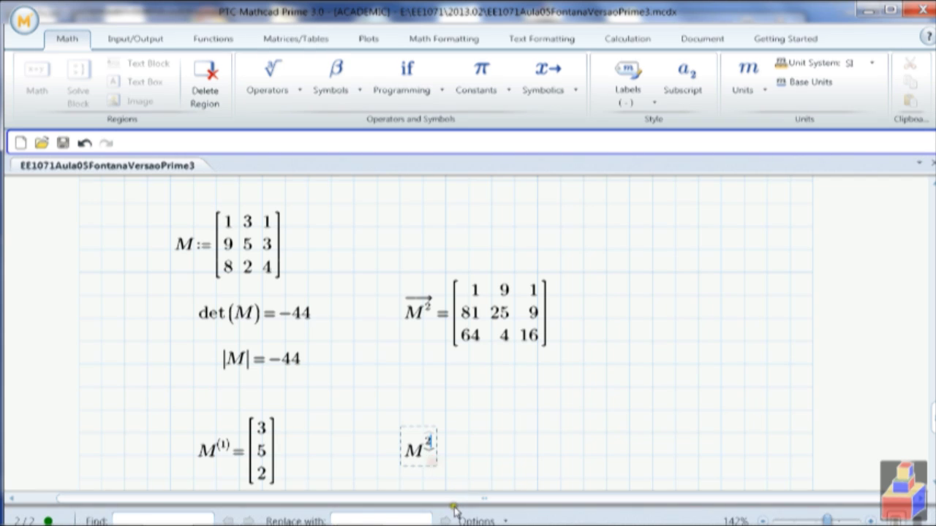
{"action": "key", "text": "space"}
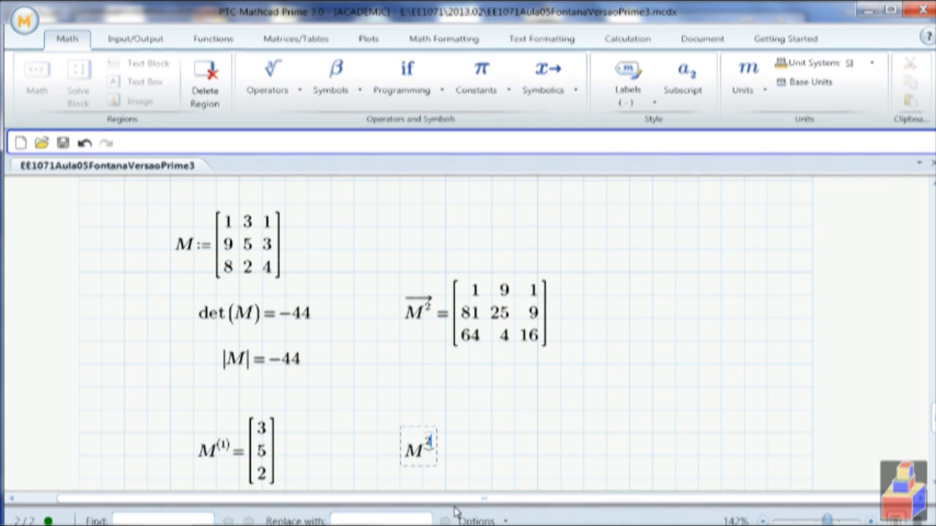
{"action": "key", "text": "shift+Left"}
{"action": "key", "text": "Right"}
{"action": "key", "text": "shift+Left"}
{"action": "type", "text": "="}
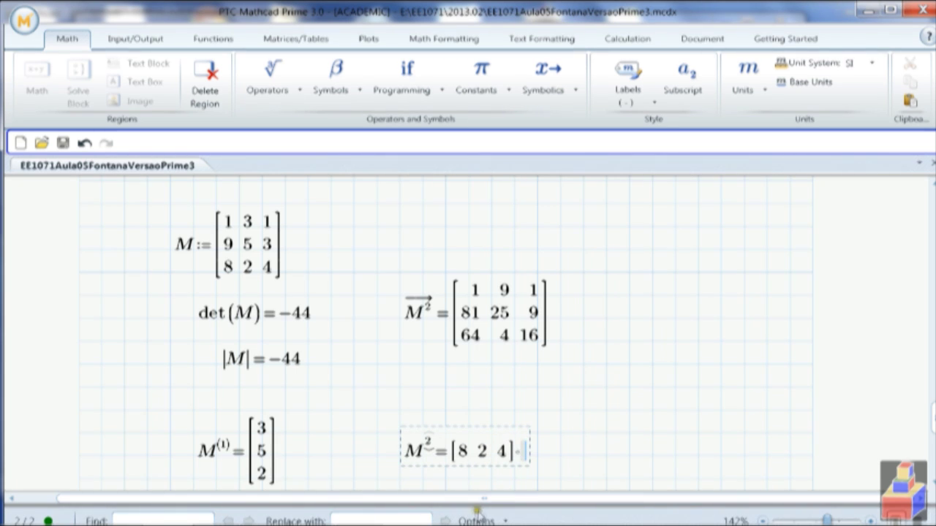
Add a text box beside the row extraction reading "Funcionalidade nova no Prime".
{"action": "left_click", "coordinate": [558, 451]}
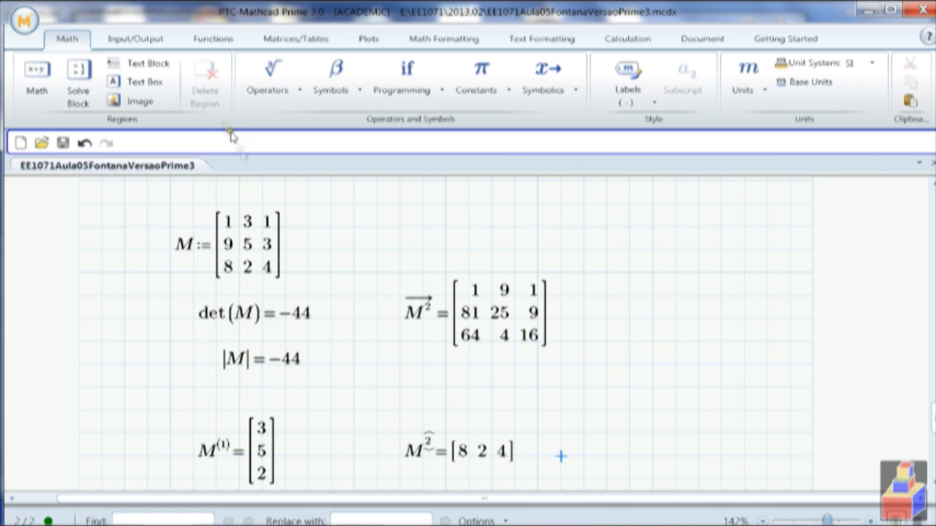
{"action": "left_click", "coordinate": [143, 82]}
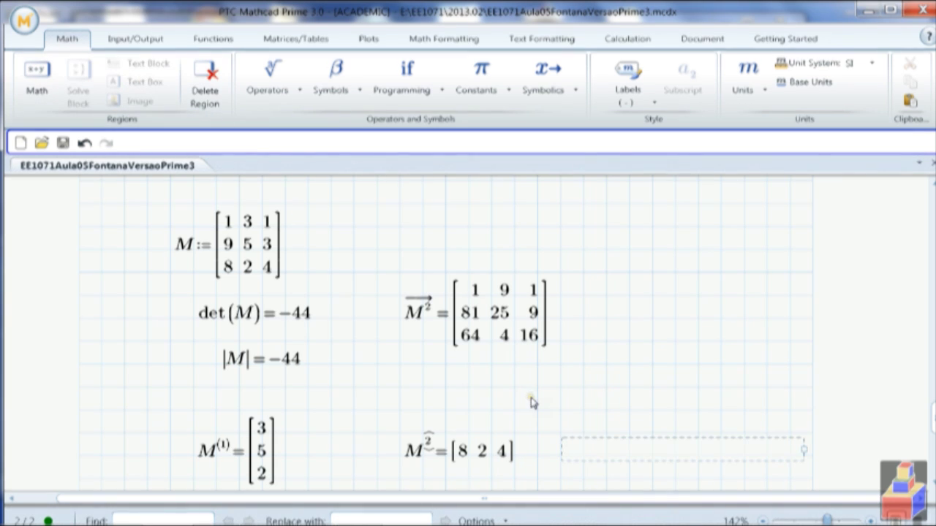
{"action": "type", "text": "Funciona"}
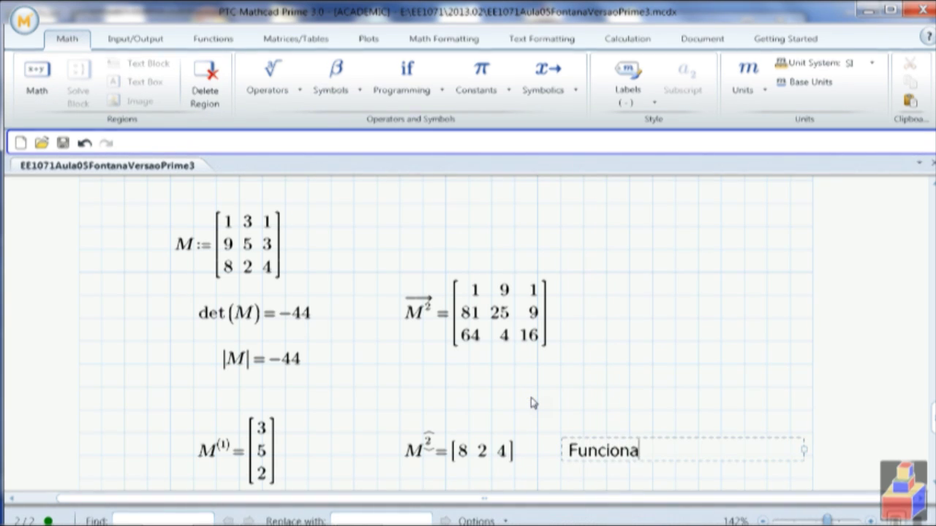
{"action": "type", "text": "lidade nova no Prime"}
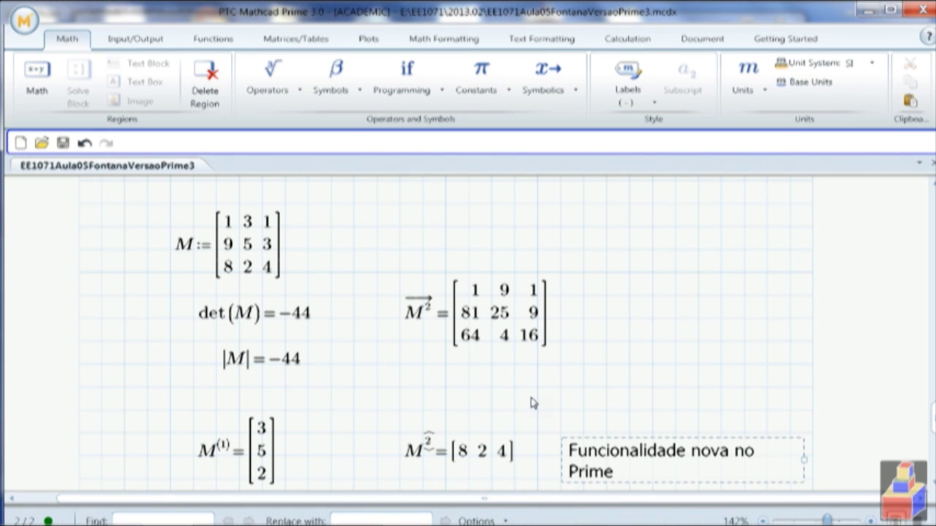
{"action": "left_click", "coordinate": [571, 292]}
Switch to the classic Mathcad worksheet EE903Aula02FontanaVersao2012.xmcd.
{"action": "key", "text": "alt+Tab"}
{"action": "key", "text": "alt+Tab"}
{"action": "key", "text": "alt+Tab"}
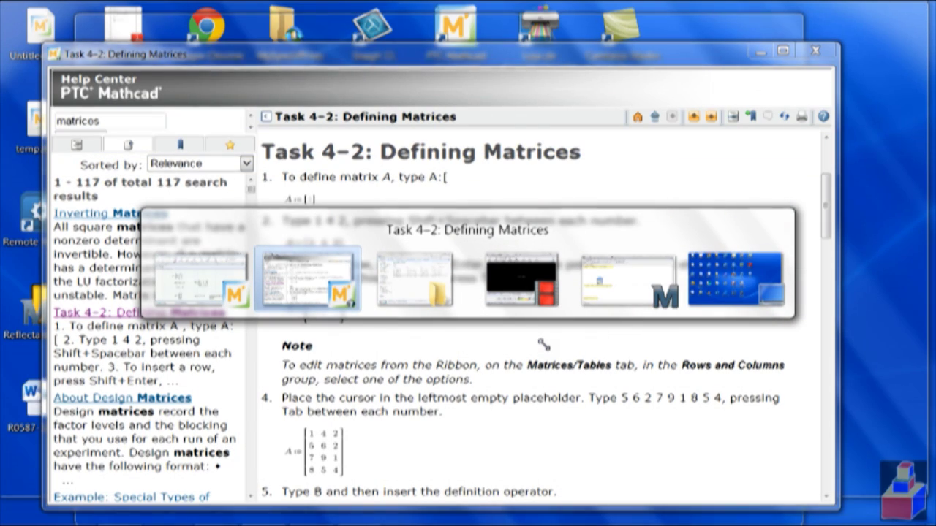
{"action": "key", "text": "alt+Tab"}
{"action": "key", "text": "alt+Tab"}
{"action": "key", "text": "alt+Tab"}
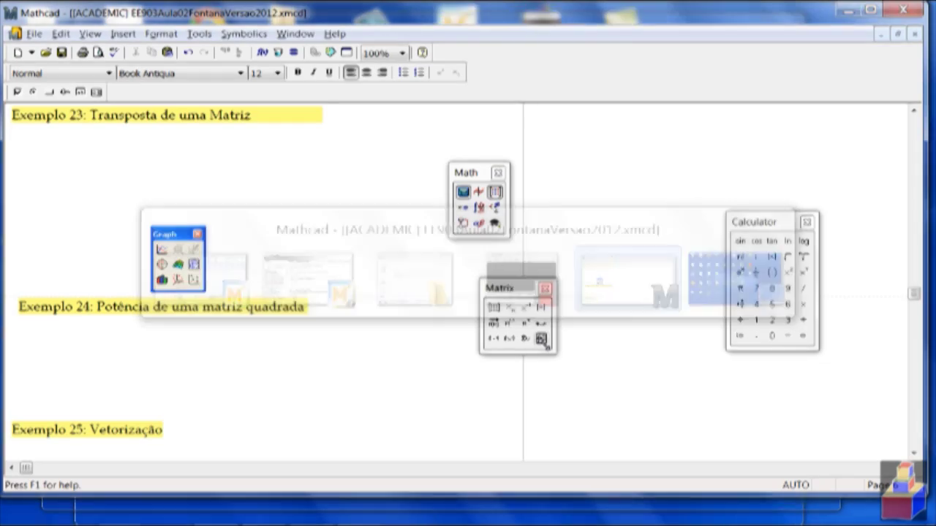
Evaluate identity(3) in a new region below the heading "Exemplo 27: Matriz identidade".
{"action": "scroll", "coordinate": [399, 352], "scroll_direction": "down", "scroll_amount": 5}
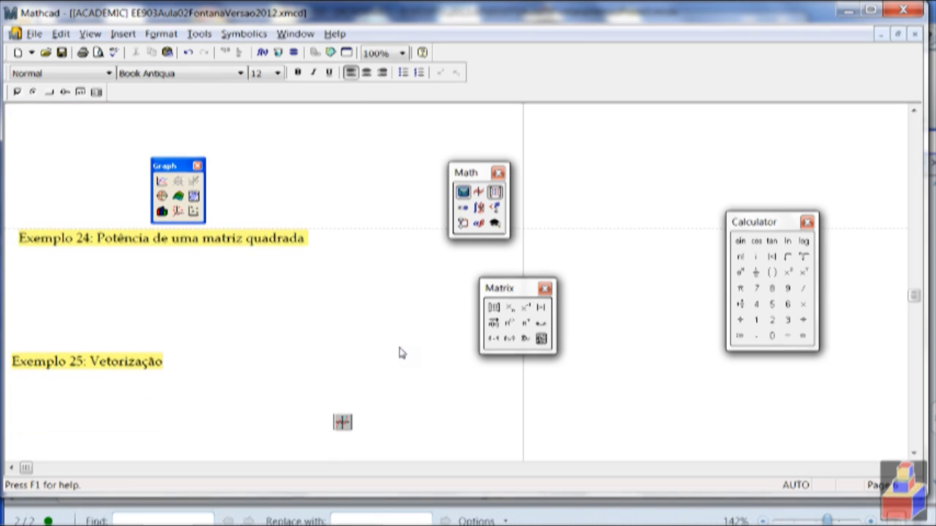
{"action": "scroll", "coordinate": [399, 353], "scroll_direction": "down", "scroll_amount": 1}
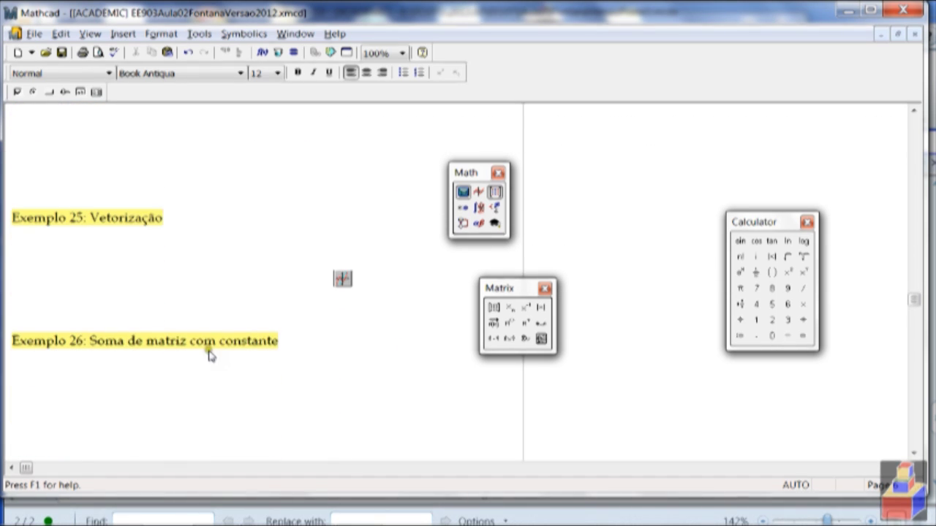
{"action": "scroll", "coordinate": [209, 356], "scroll_direction": "down", "scroll_amount": 2}
{"action": "scroll", "coordinate": [215, 314], "scroll_direction": "down", "scroll_amount": 3}
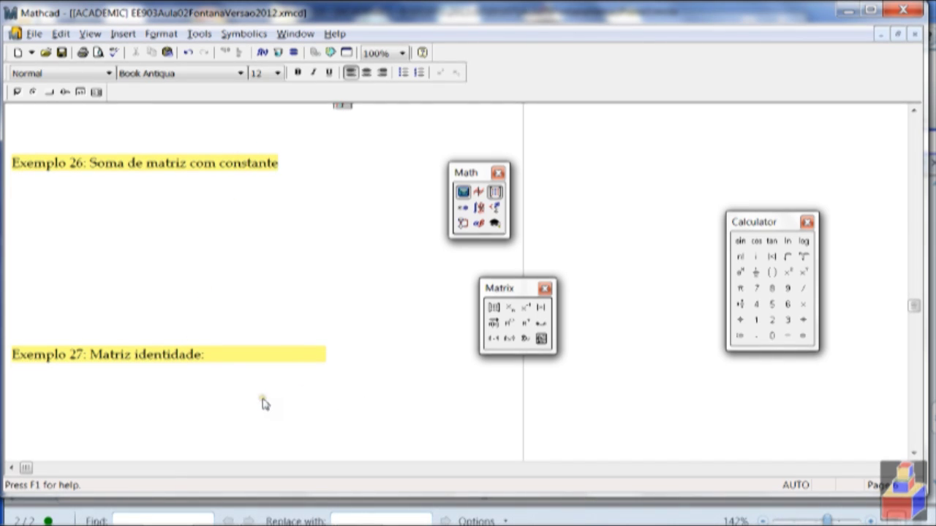
{"action": "scroll", "coordinate": [265, 404], "scroll_direction": "down", "scroll_amount": 1}
{"action": "left_click", "coordinate": [96, 378]}
{"action": "type", "text": "identity"}
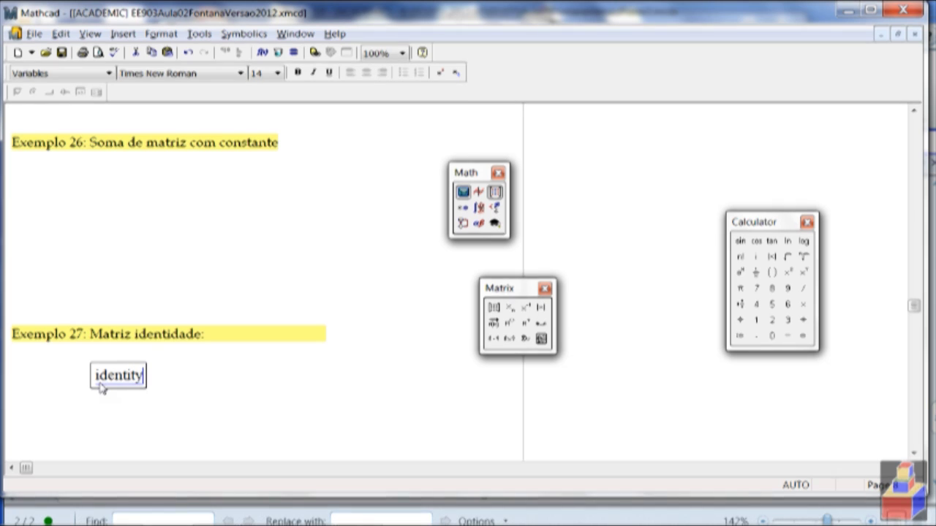
{"action": "type", "text": "(3"}
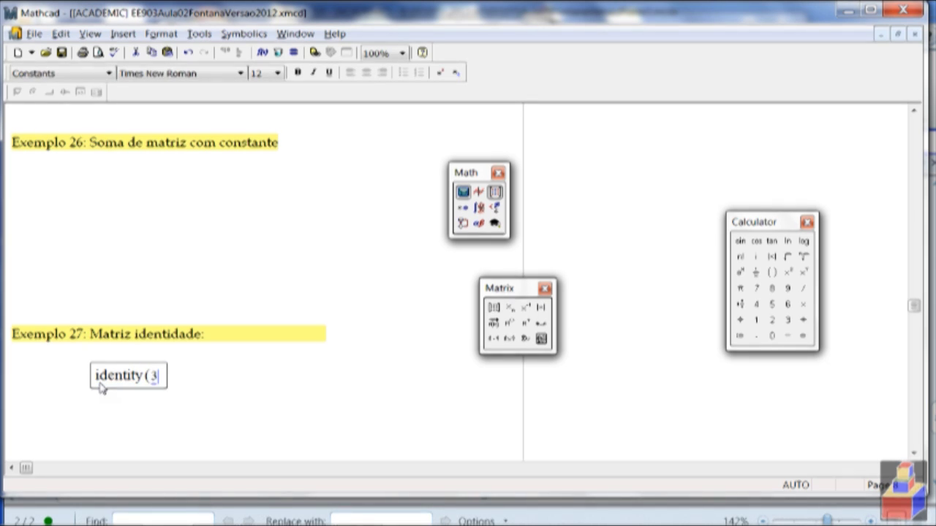
{"action": "type", "text": ") ="}
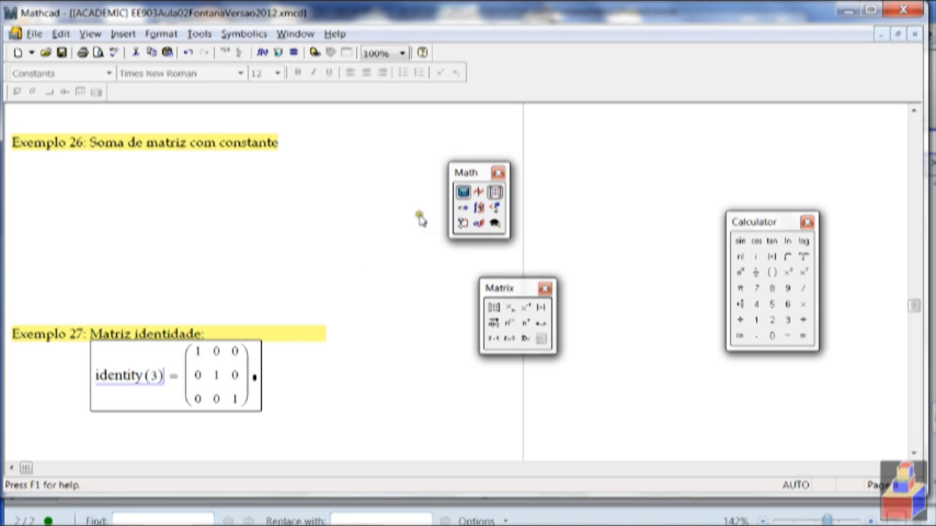
Switch back to Mathcad Prime and evaluate identity(3) in a new region below the column extraction.
{"action": "key", "text": "F1"}
{"action": "key", "text": "alt+F4"}
{"action": "left_click", "coordinate": [261, 512]}
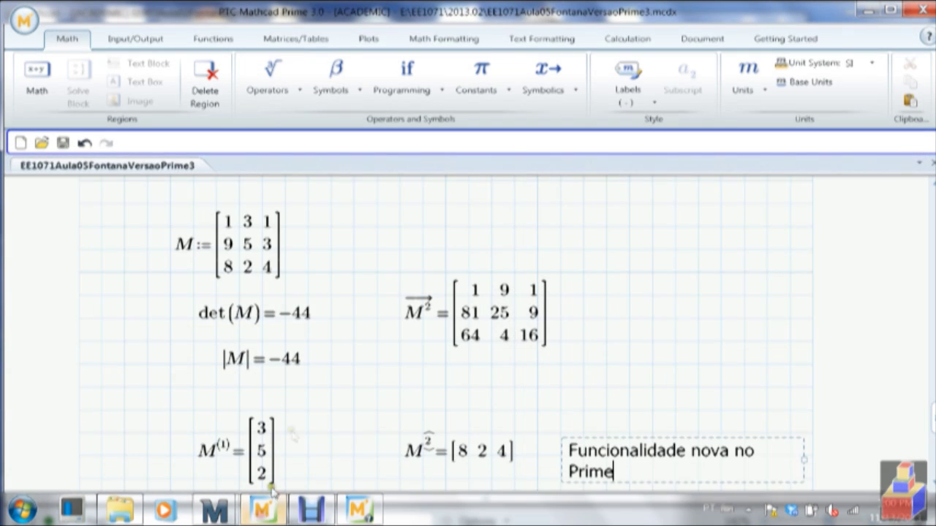
{"action": "scroll", "coordinate": [312, 365], "scroll_direction": "down", "scroll_amount": 3}
{"action": "scroll", "coordinate": [312, 366], "scroll_direction": "down", "scroll_amount": 2}
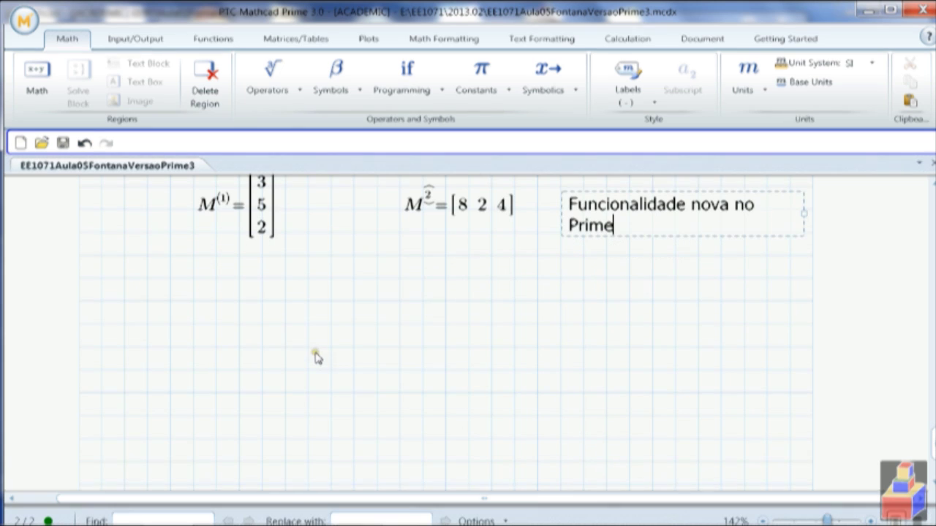
{"action": "left_click", "coordinate": [165, 326]}
{"action": "type", "text": "identity"}
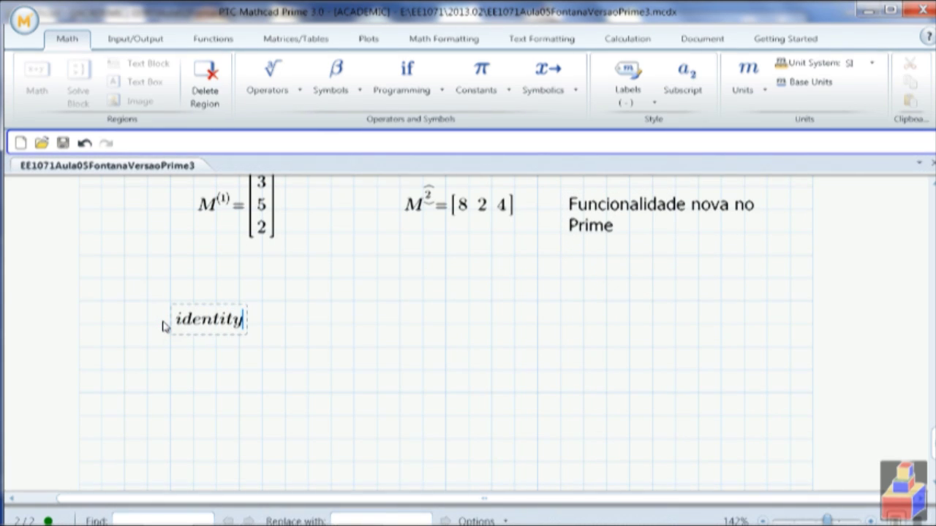
{"action": "type", "text": "(3"}
{"action": "key", "text": "Right"}
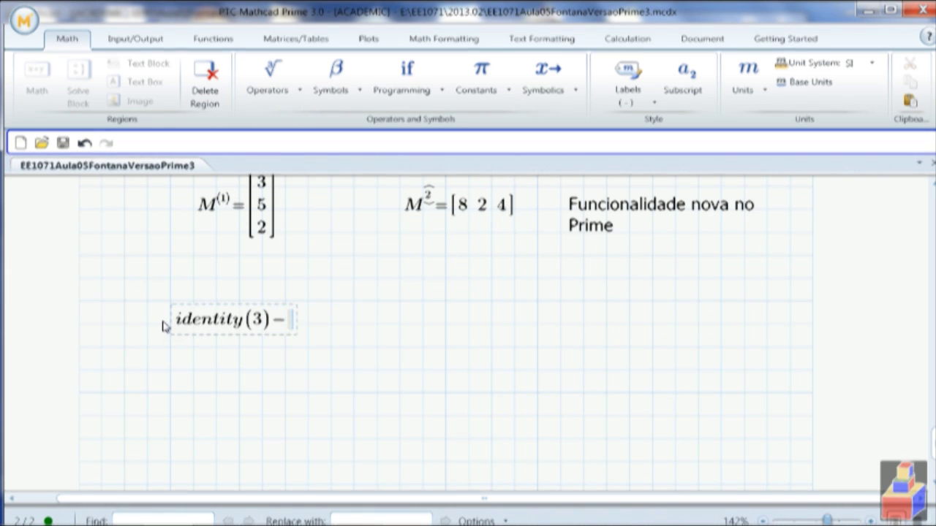
{"action": "type", "text": "=[1 0 0; 0 1 0; 0 0 1"}
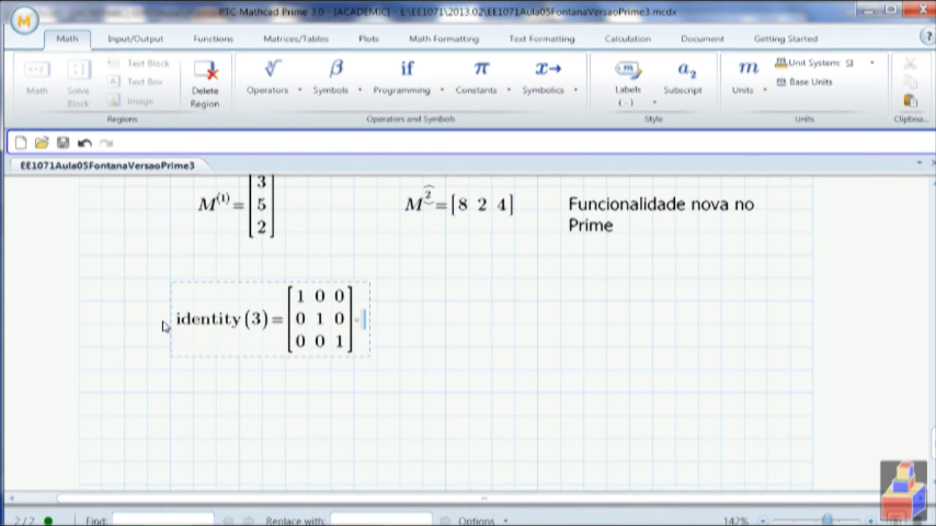
{"action": "left_click", "coordinate": [468, 351]}
{"action": "left_click_drag", "start_coordinate": [468, 351], "coordinate": [290, 324]}
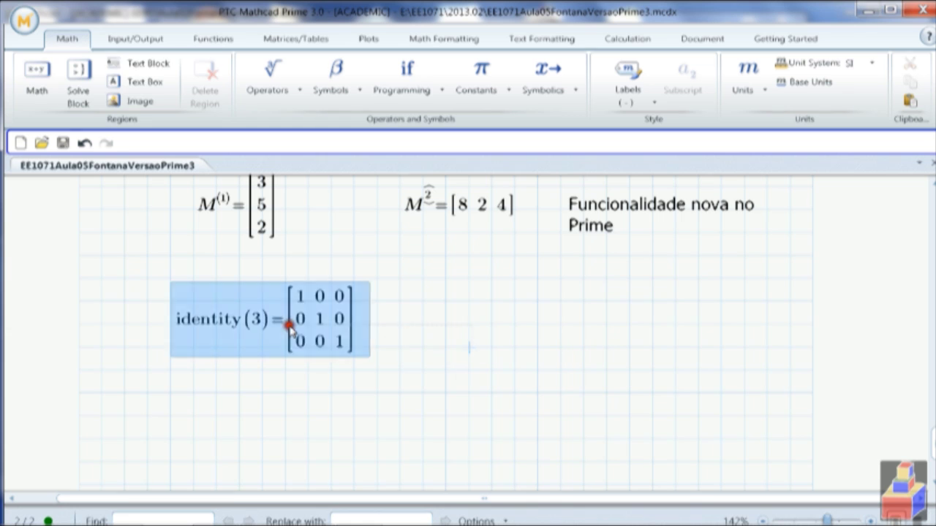
{"action": "left_click", "coordinate": [284, 396]}
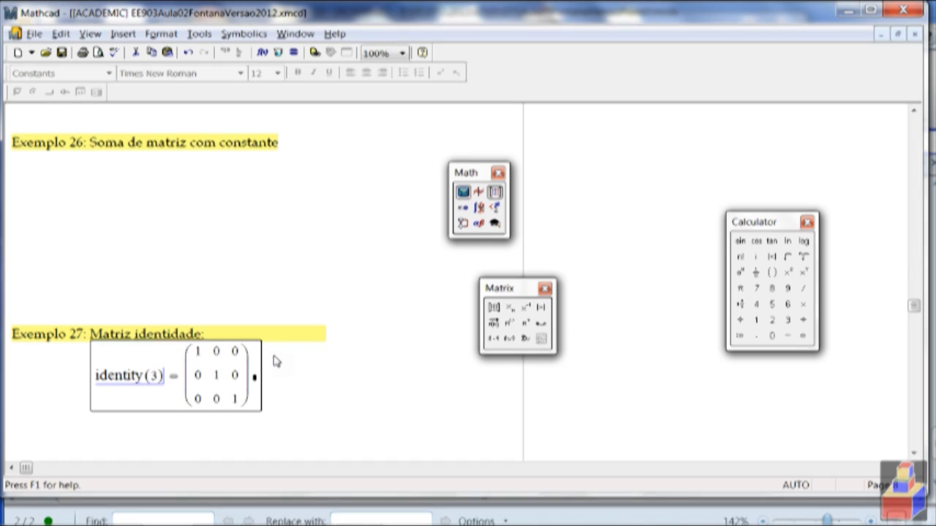
Return to the classic Mathcad worksheet and check the topic of Exemplo 26.
{"action": "key", "text": "alt+Tab"}
{"action": "scroll", "coordinate": [268, 358], "scroll_direction": "down", "scroll_amount": 1}
{"action": "scroll", "coordinate": [269, 358], "scroll_direction": "up", "scroll_amount": 1}
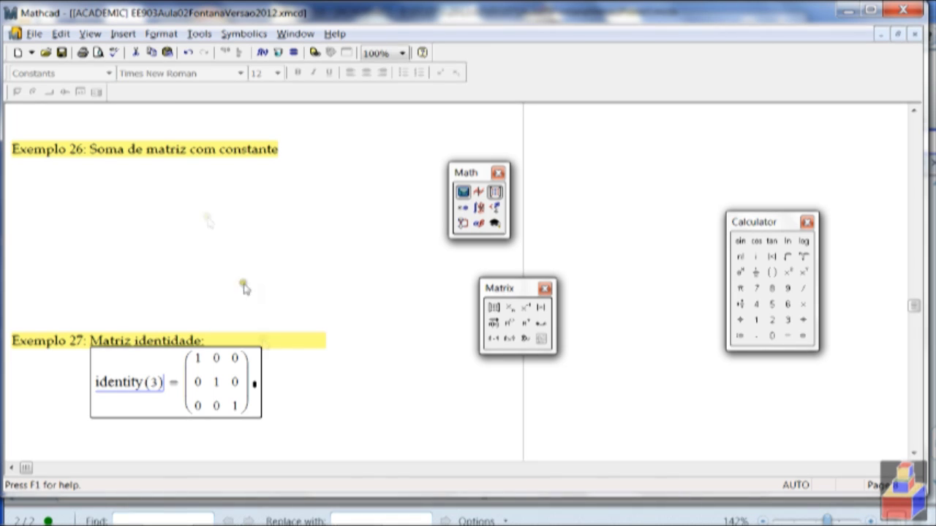
Switch back to Mathcad Prime and evaluate M + 2 in a new region below the identity matrix.
{"action": "key", "text": "alt+Tab"}
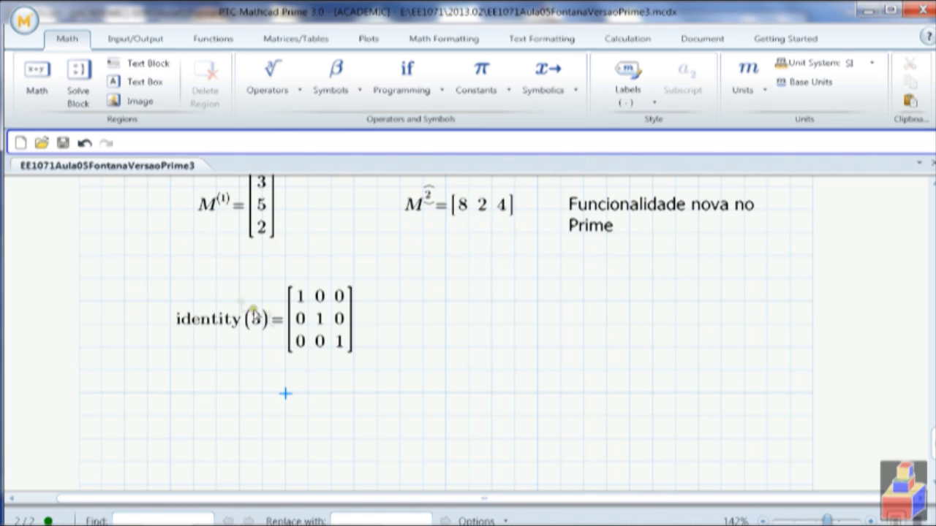
{"action": "scroll", "coordinate": [309, 362], "scroll_direction": "down", "scroll_amount": 4}
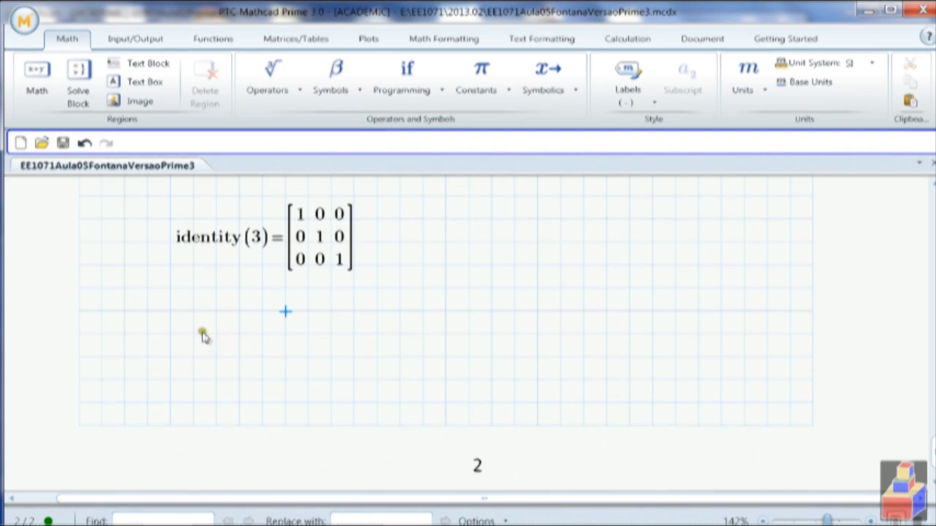
{"action": "type", "text": "M"}
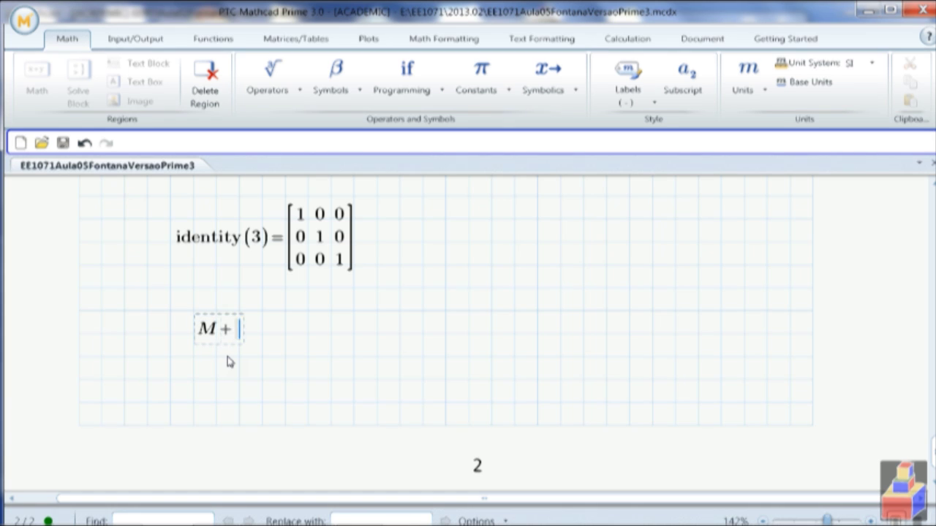
{"action": "type", "text": "+2="}
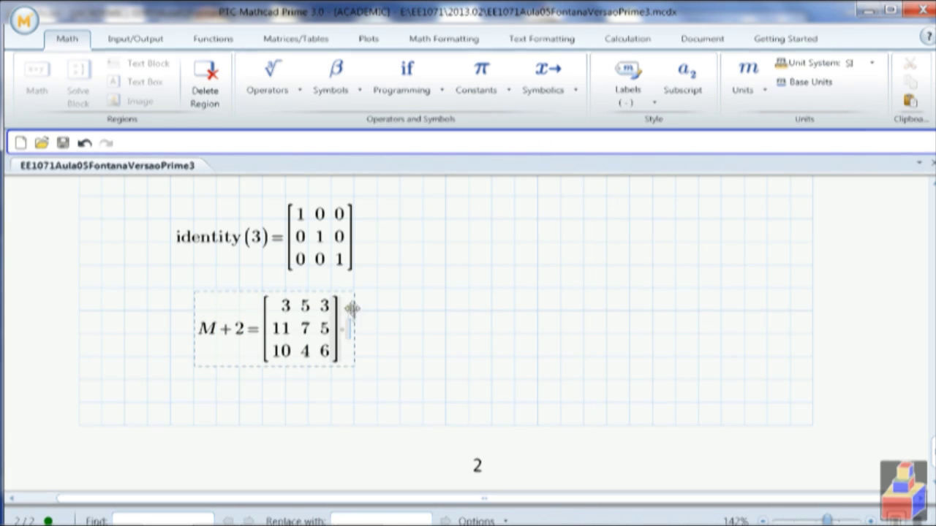
Compare the M + 2 result with the definition of M higher in the worksheet.
{"action": "scroll", "coordinate": [351, 305], "scroll_direction": "up", "scroll_amount": 5}
{"action": "scroll", "coordinate": [457, 295], "scroll_direction": "up", "scroll_amount": 3}
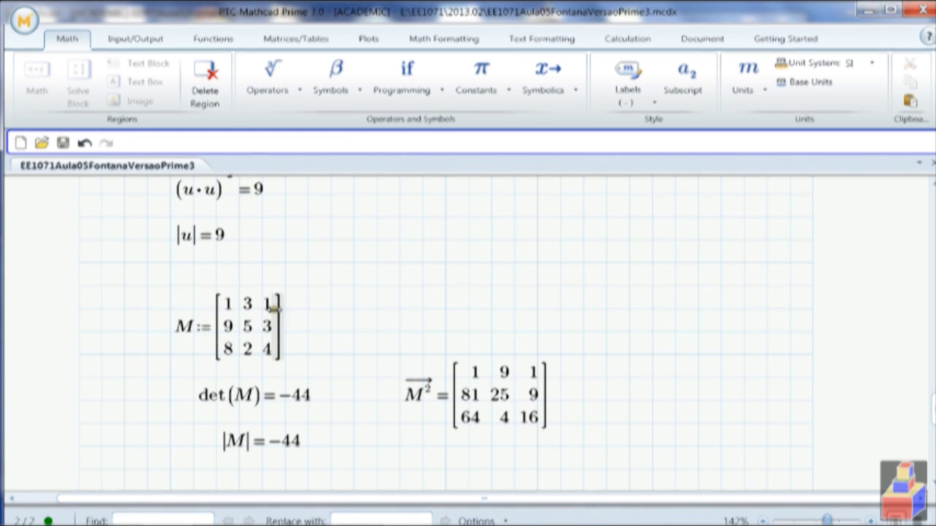
{"action": "scroll", "coordinate": [251, 327], "scroll_direction": "down", "scroll_amount": 10}
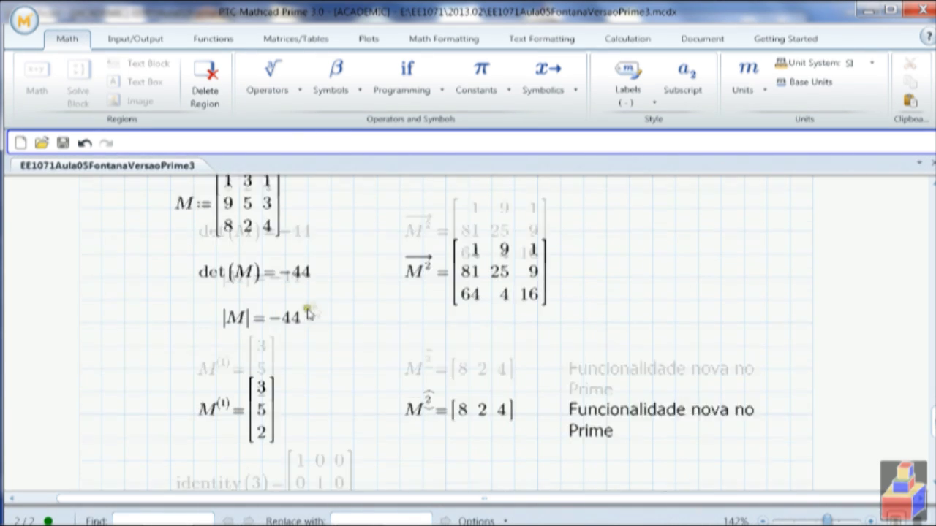
{"action": "left_click", "coordinate": [350, 370]}
Read through the remaining example headings in the classic Mathcad worksheet, up to "Exemplo 31: Função stack".
{"action": "scroll", "coordinate": [338, 327], "scroll_direction": "down", "scroll_amount": 2}
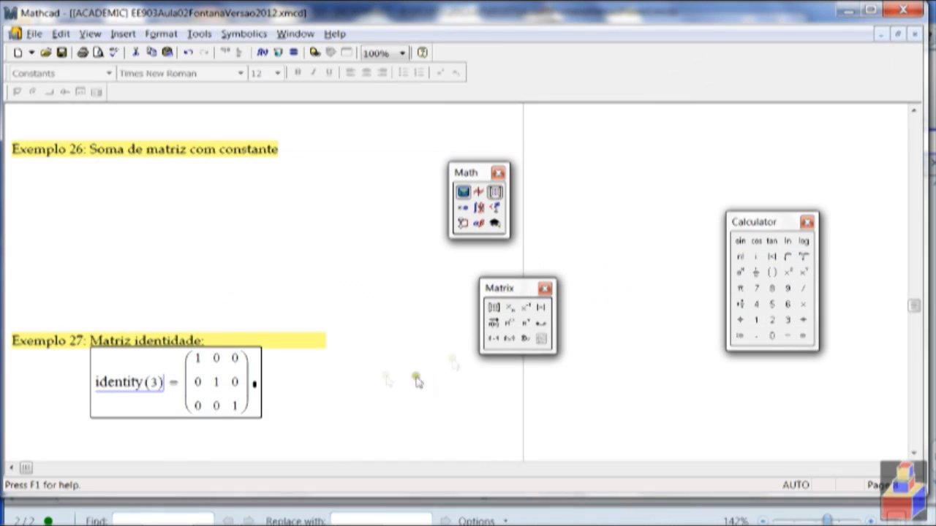
{"action": "scroll", "coordinate": [416, 381], "scroll_direction": "down", "scroll_amount": 1}
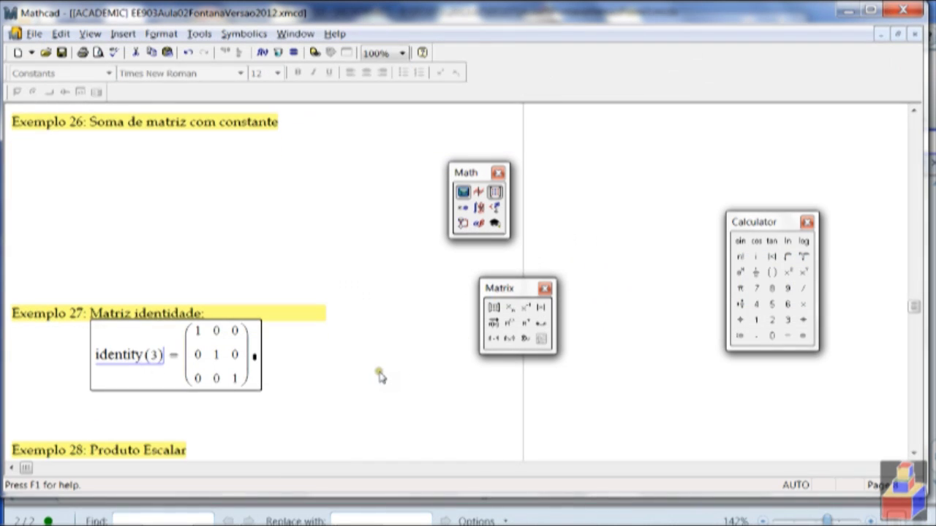
{"action": "scroll", "coordinate": [380, 377], "scroll_direction": "down", "scroll_amount": 7}
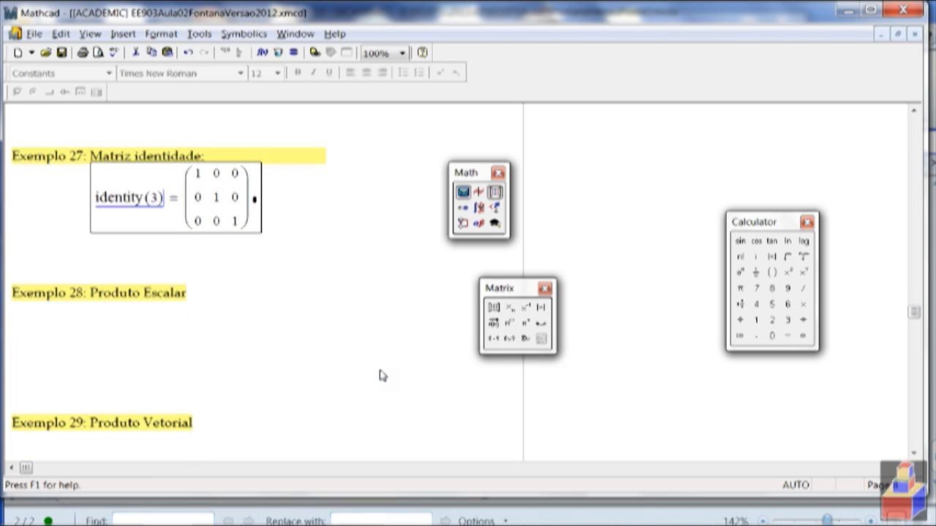
{"action": "scroll", "coordinate": [380, 376], "scroll_direction": "down", "scroll_amount": 4}
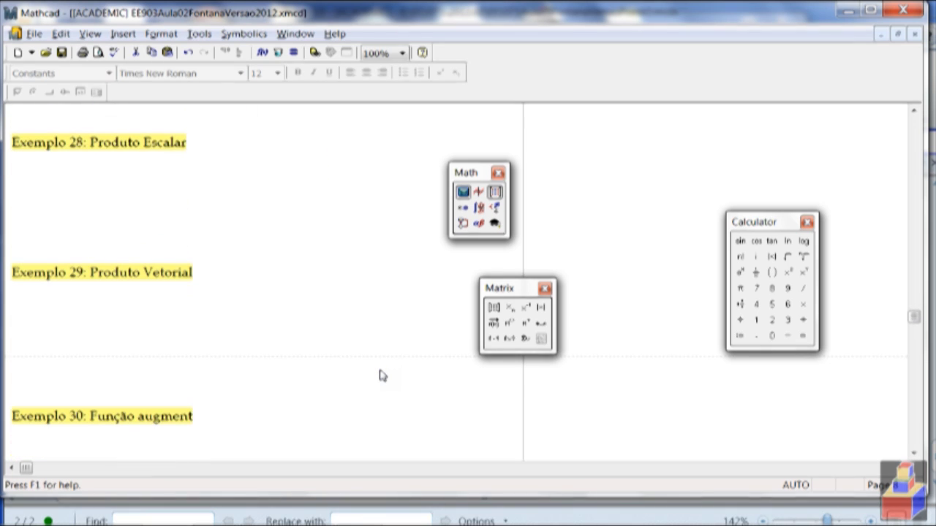
{"action": "scroll", "coordinate": [253, 430], "scroll_direction": "down", "scroll_amount": 7}
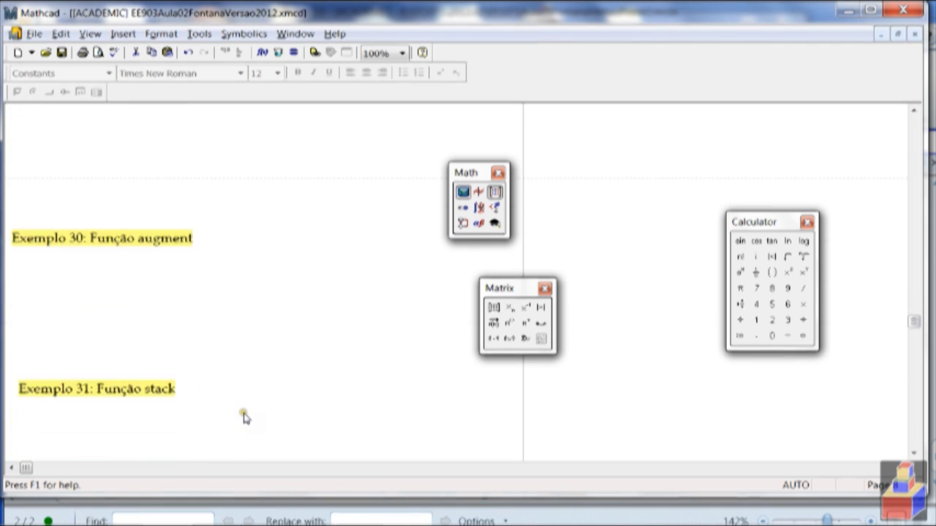
Switch back to Mathcad Prime and move the definition of matrix M up and to the right, level with the |u| result.
{"action": "key", "text": "alt+Tab"}
{"action": "scroll", "coordinate": [438, 344], "scroll_direction": "up", "scroll_amount": 5}
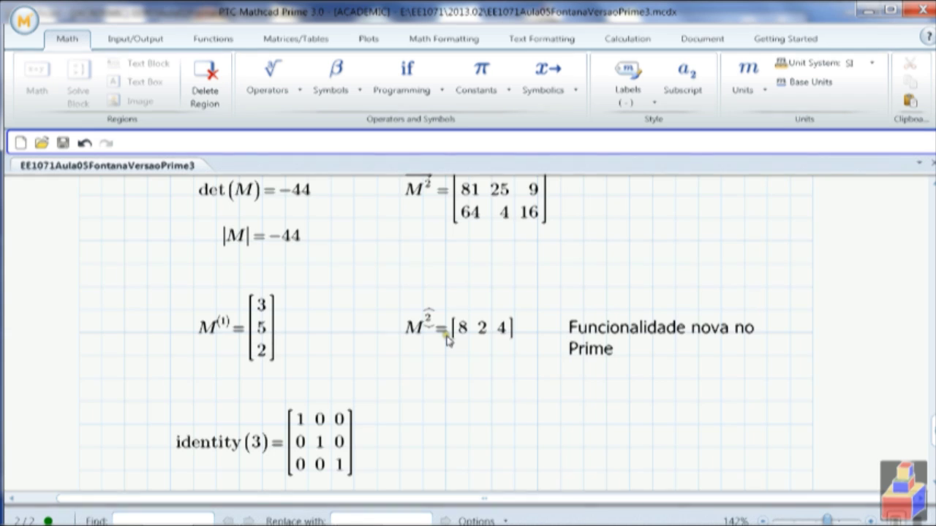
{"action": "scroll", "coordinate": [448, 341], "scroll_direction": "up", "scroll_amount": 1}
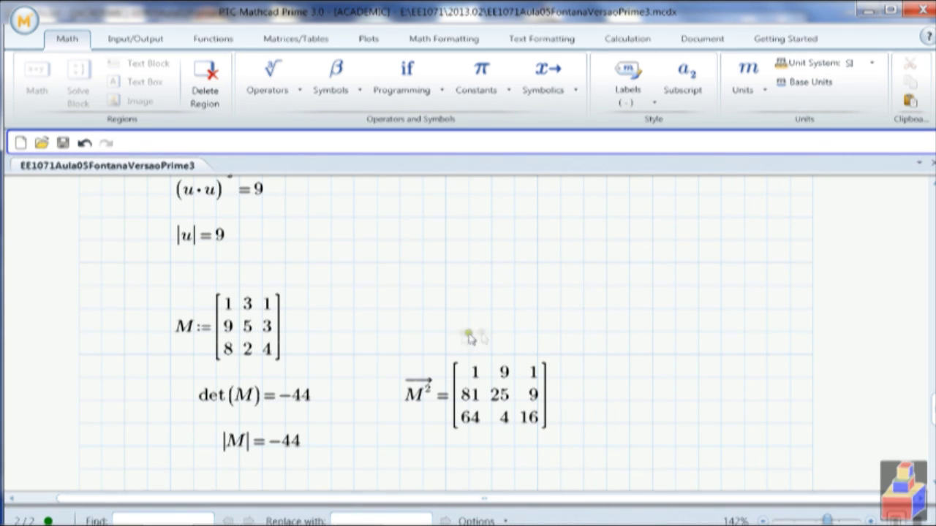
{"action": "left_click_drag", "start_coordinate": [613, 427], "coordinate": [476, 437]}
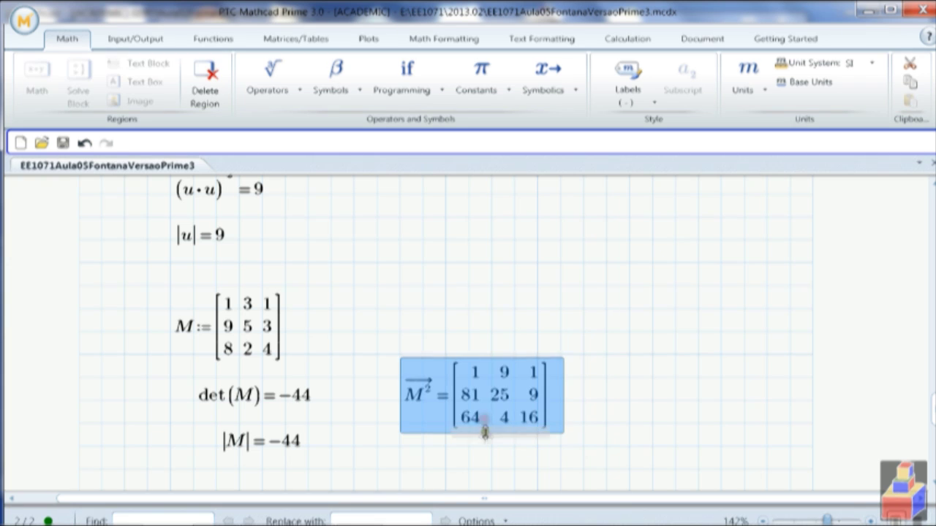
{"action": "left_click_drag", "start_coordinate": [331, 286], "coordinate": [217, 346]}
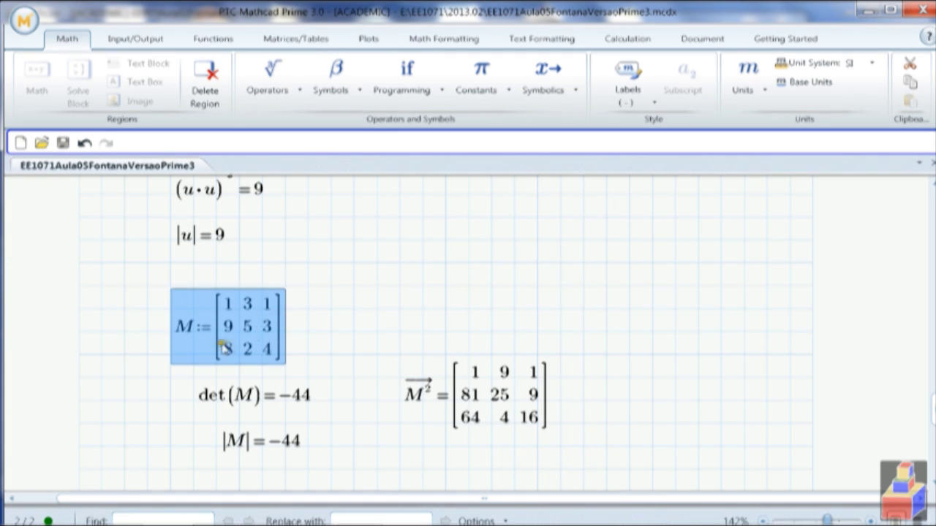
{"action": "left_click_drag", "start_coordinate": [296, 329], "coordinate": [587, 238]}
Move the det(M), |M| and vectorized M² regions together to the right, clearing the area below |u|.
{"action": "left_click", "coordinate": [147, 333]}
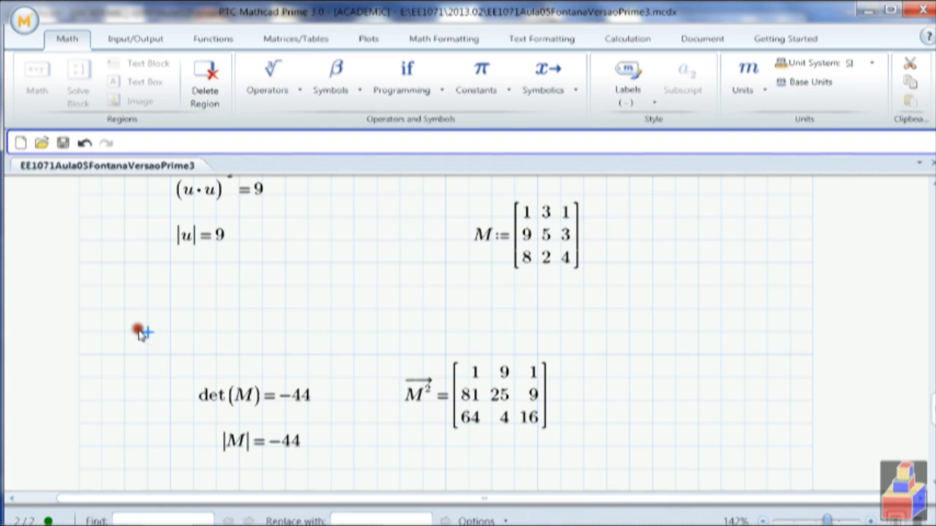
{"action": "left_click_drag", "start_coordinate": [154, 334], "coordinate": [464, 449]}
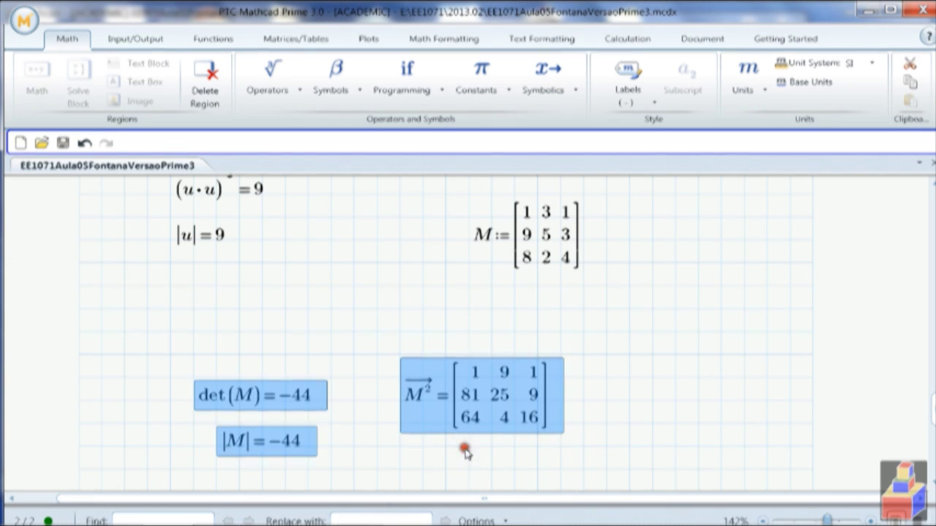
{"action": "left_click", "coordinate": [416, 429]}
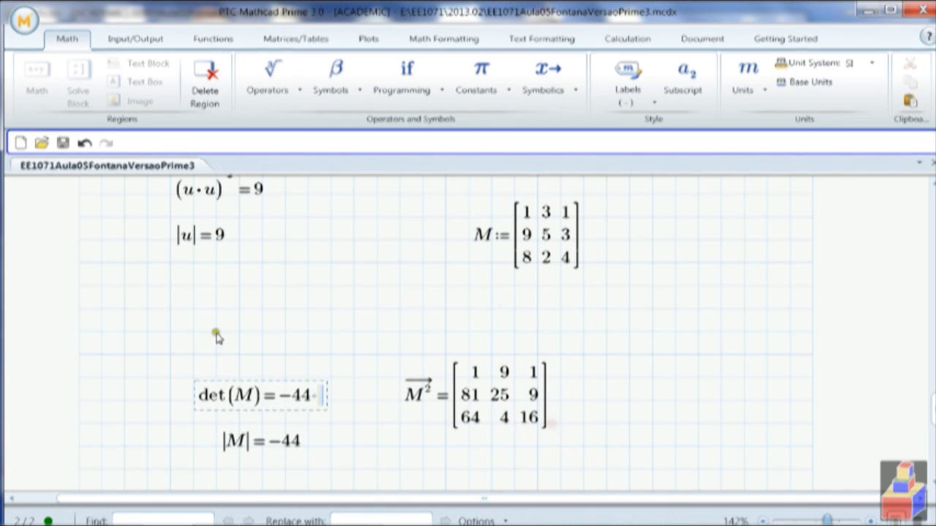
{"action": "left_click_drag", "start_coordinate": [169, 333], "coordinate": [503, 417]}
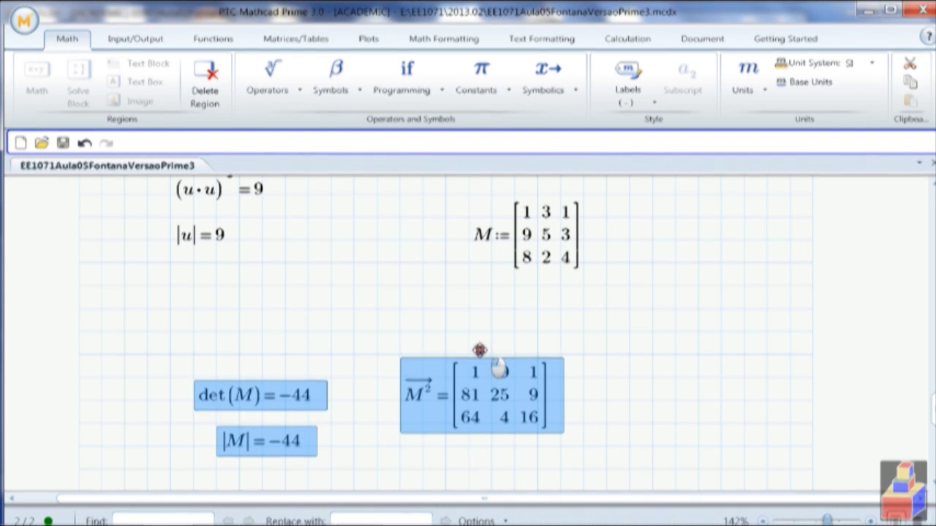
{"action": "left_click_drag", "start_coordinate": [484, 351], "coordinate": [803, 368]}
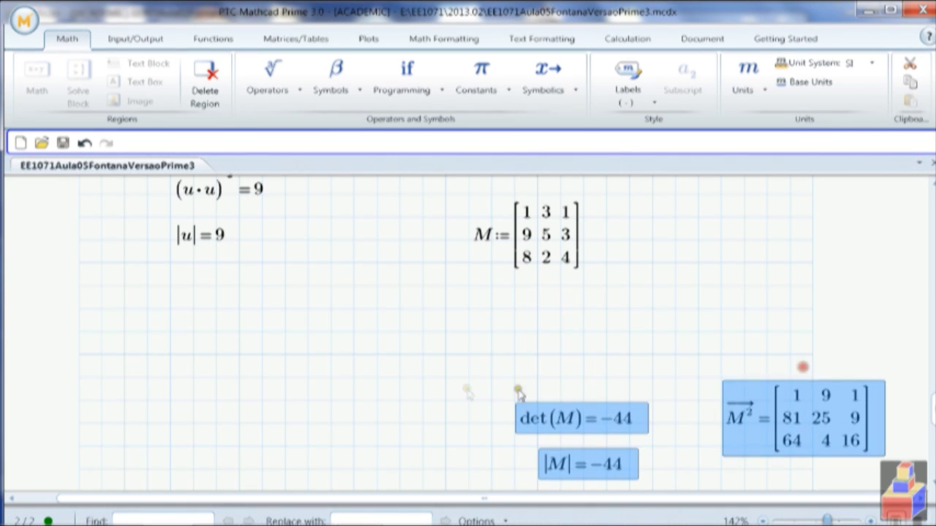
Evaluate augment(M, M, M, M) in a new region below the |u| result.
{"action": "left_click", "coordinate": [149, 330]}
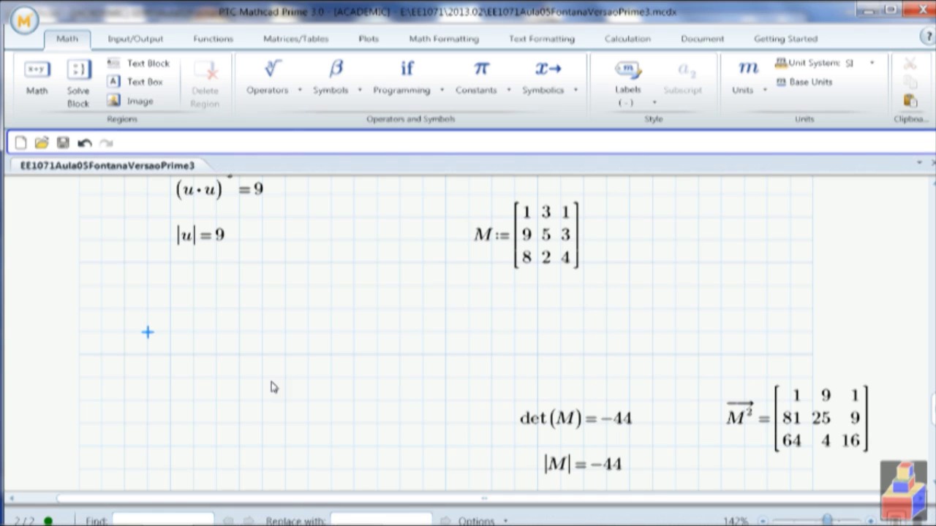
{"action": "type", "text": "augment"}
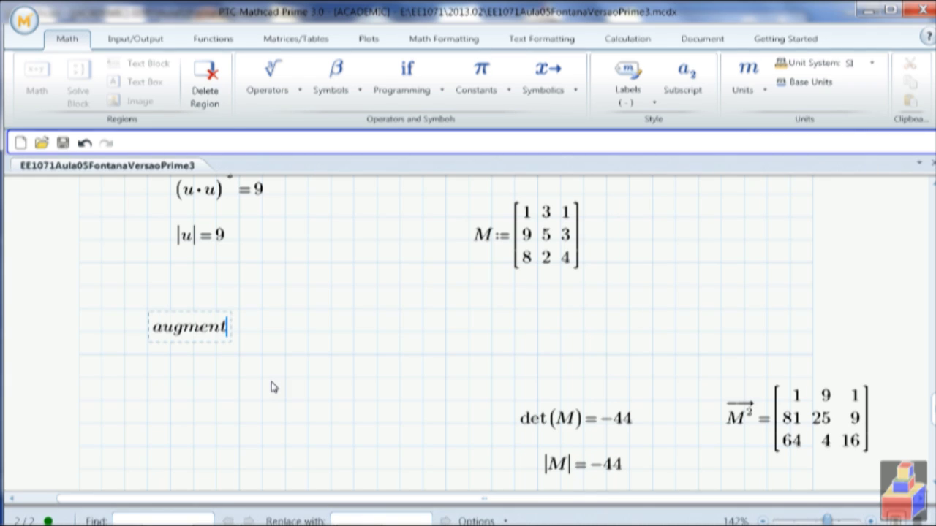
{"action": "type", "text": "(M,M"}
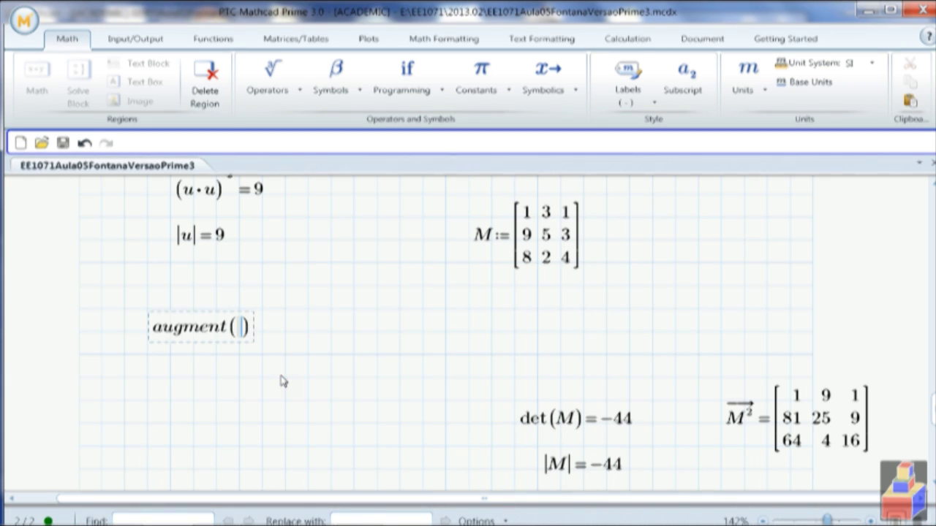
{"action": "type", "text": ",M,M)"}
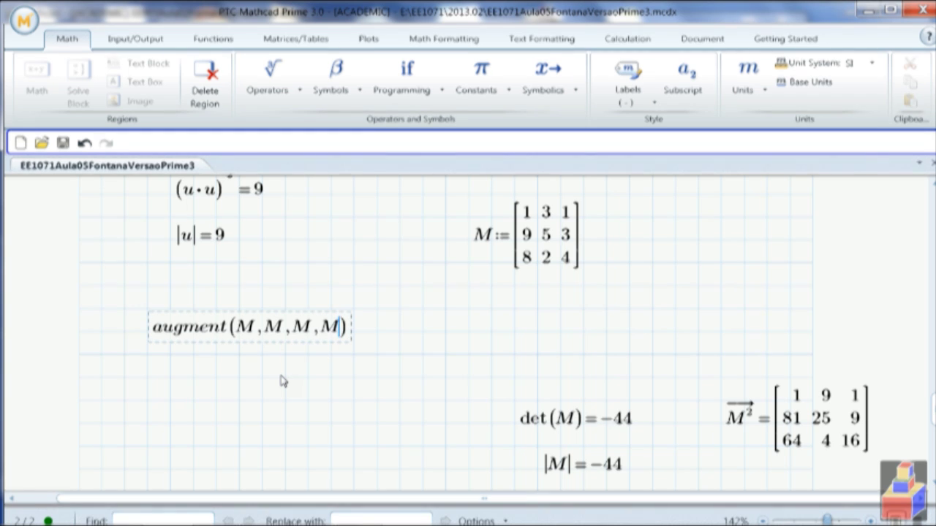
{"action": "type", "text": "="}
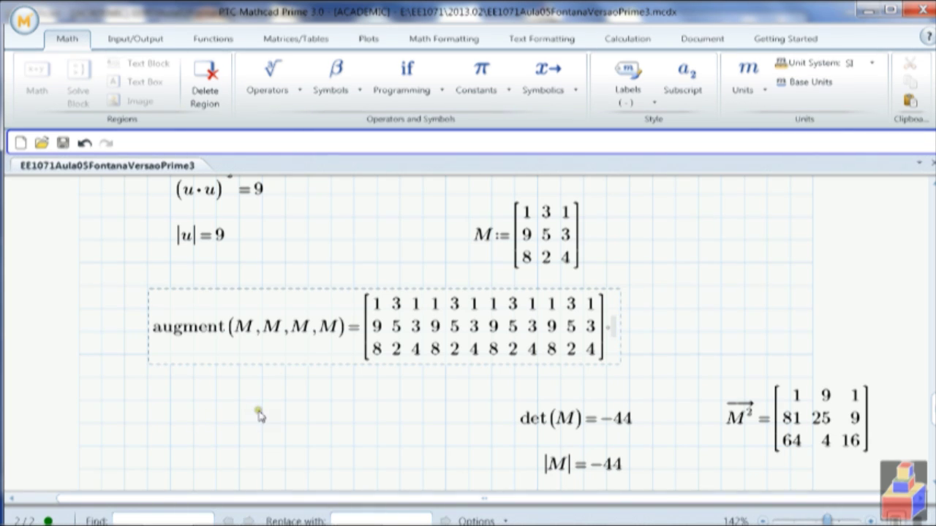
Replace the augment function name with stack so the expression evaluates stack(M, M, M, M).
{"action": "scroll", "coordinate": [259, 415], "scroll_direction": "down", "scroll_amount": 3}
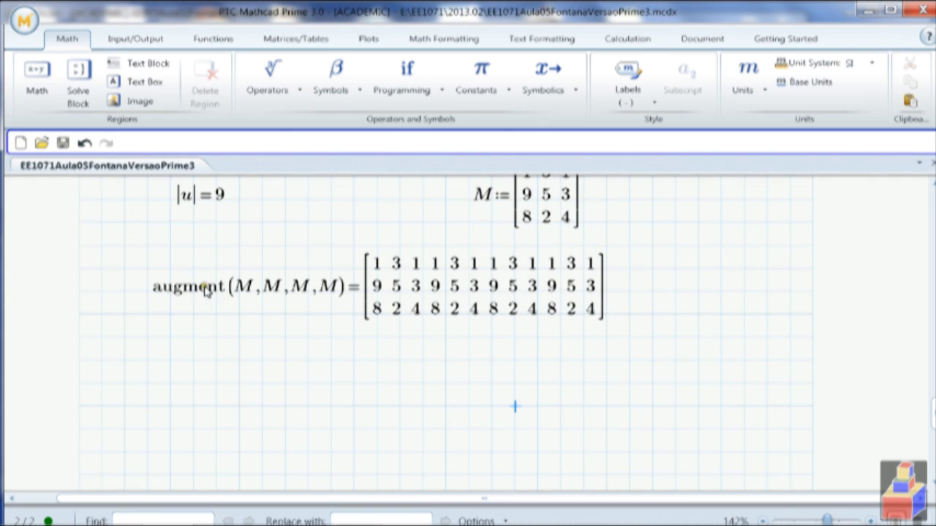
{"action": "double_click", "coordinate": [201, 286]}
{"action": "type", "text": "s"}
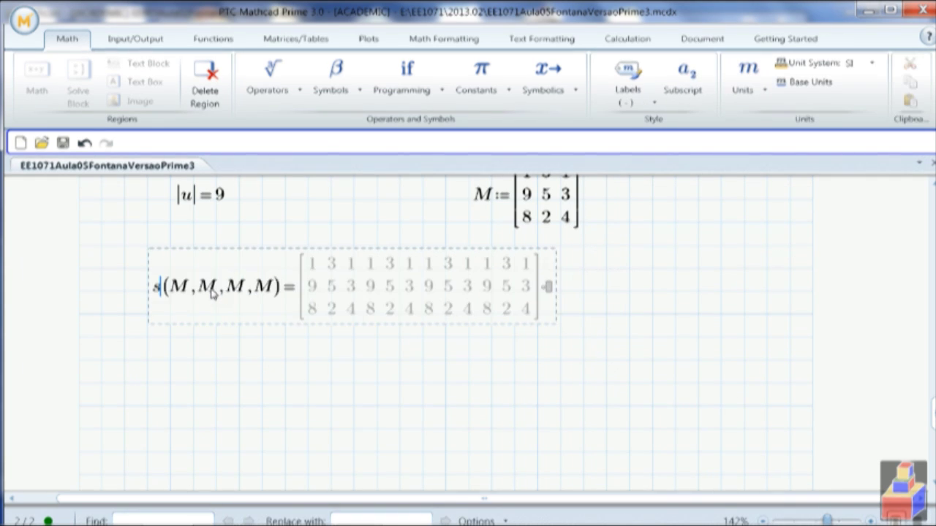
{"action": "type", "text": "tack"}
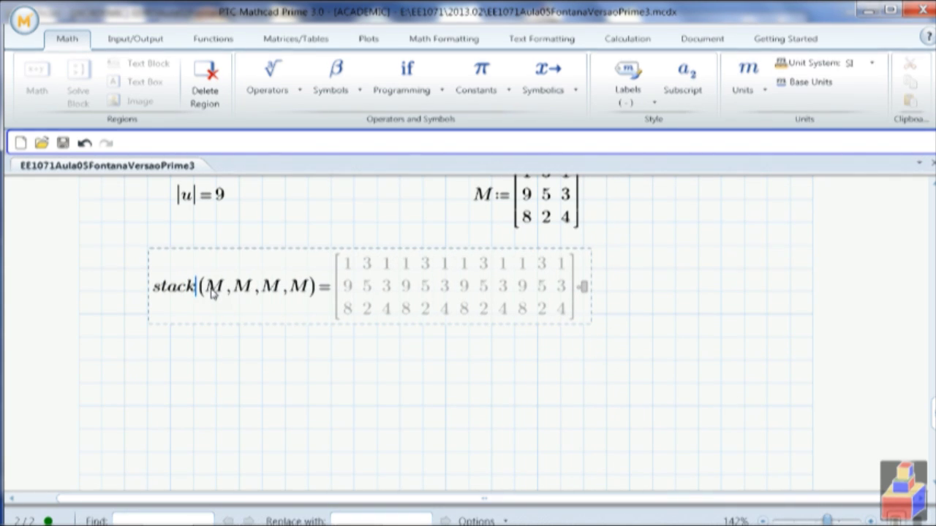
{"action": "key", "text": "Return"}
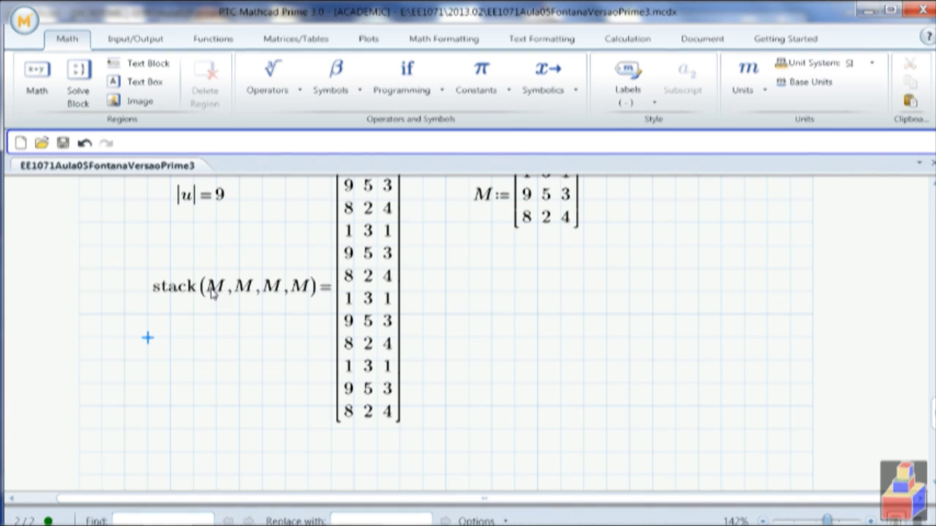
Apply the transpose operator to stack(M, M, M, M) and examine the transposed result.
{"action": "left_click", "coordinate": [317, 294]}
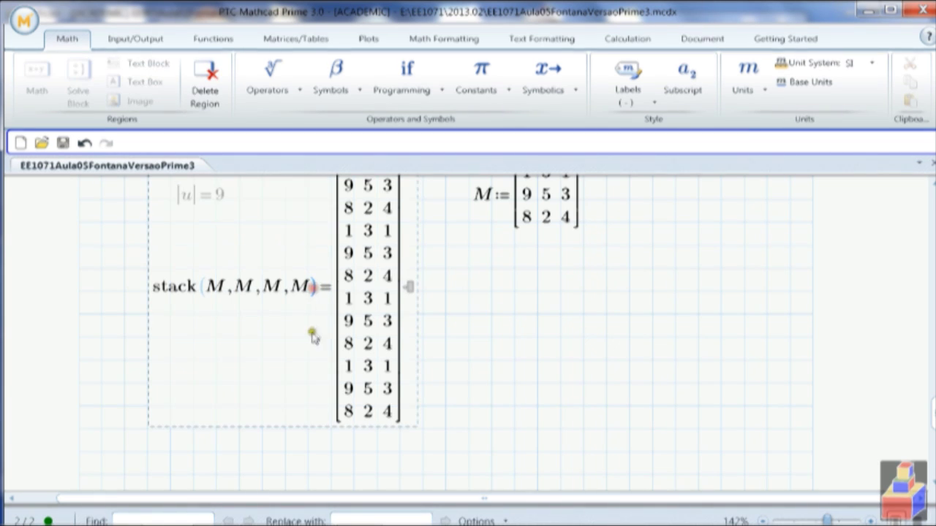
{"action": "scroll", "coordinate": [305, 389], "scroll_direction": "up", "scroll_amount": 1}
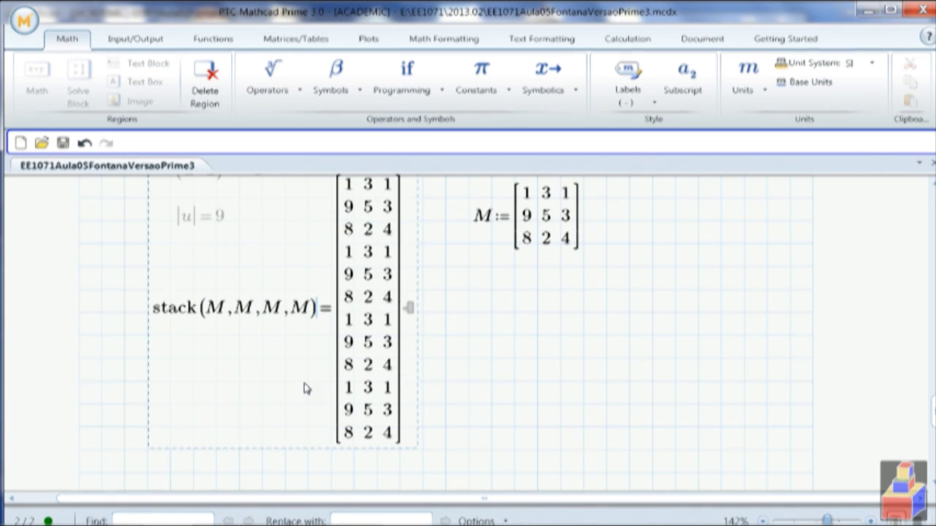
{"action": "key", "text": "ctrl+shift+t"}
{"action": "key", "text": "Return"}
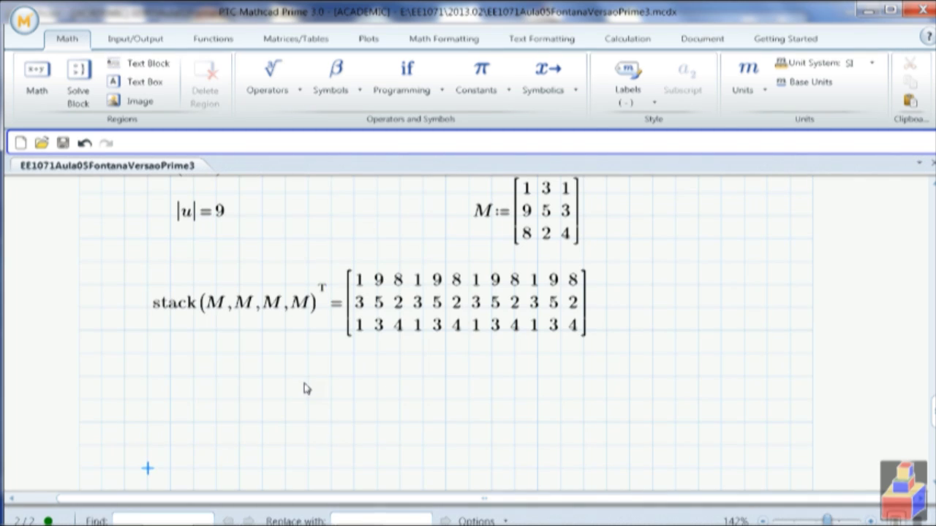
{"action": "scroll", "coordinate": [384, 386], "scroll_direction": "up", "scroll_amount": 3}
{"action": "scroll", "coordinate": [387, 386], "scroll_direction": "down", "scroll_amount": 1}
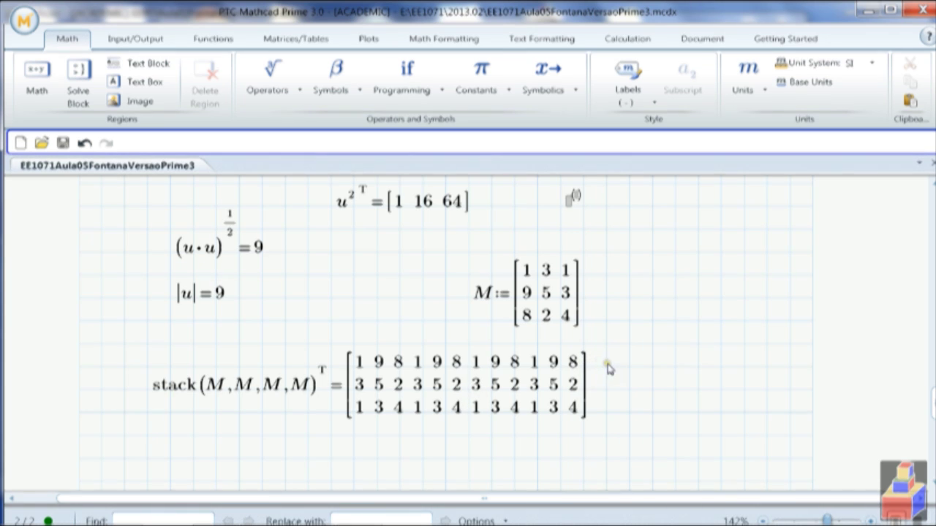
{"action": "left_click", "coordinate": [324, 370]}
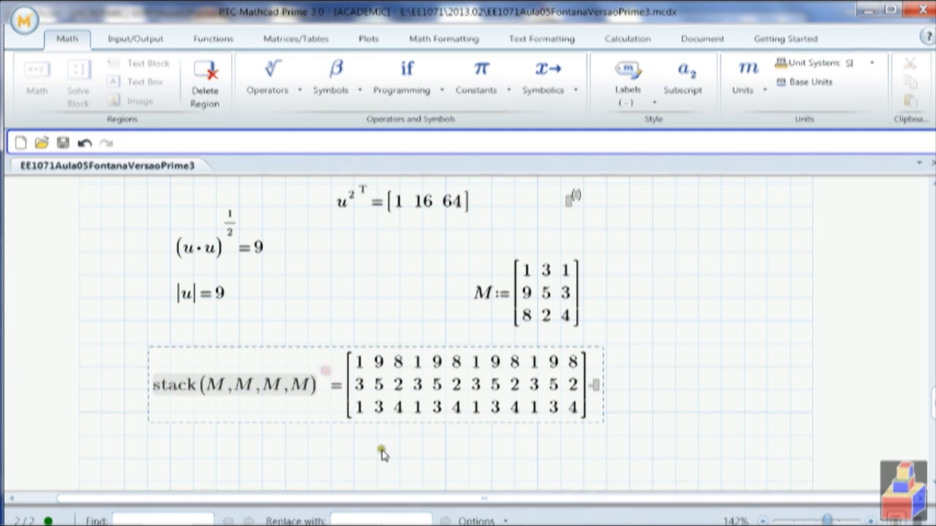
{"action": "left_click", "coordinate": [627, 466]}
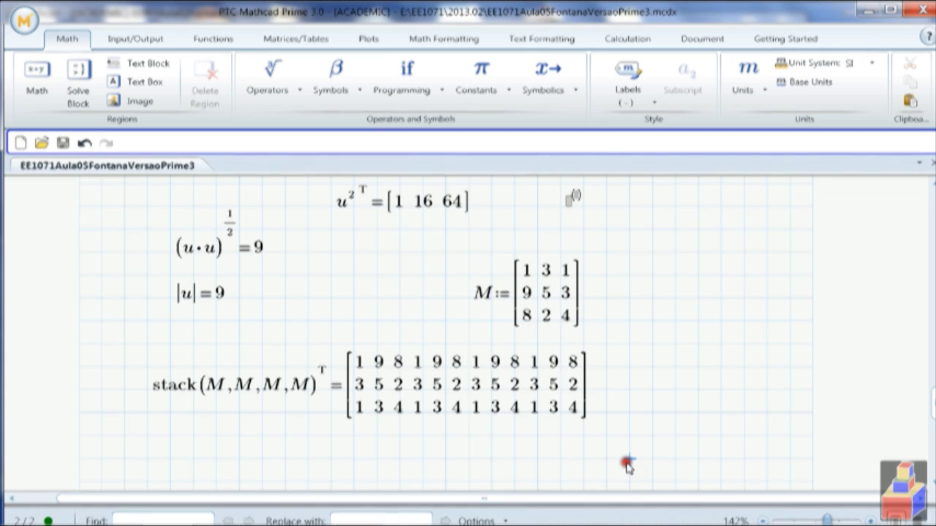
Add a text box reading "Gráficos - Plots" in the empty area below the stack expression.
{"action": "scroll", "coordinate": [627, 459], "scroll_direction": "down", "scroll_amount": 7}
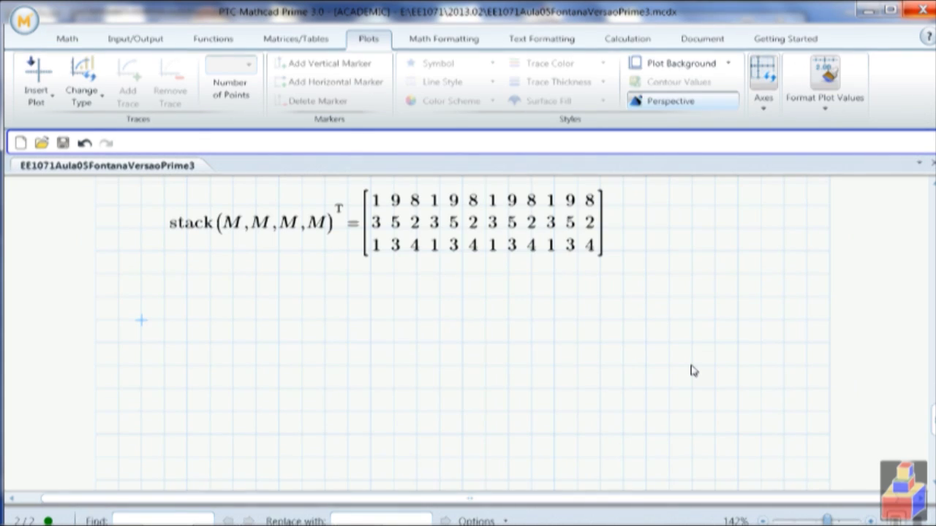
{"action": "scroll", "coordinate": [691, 370], "scroll_direction": "down", "scroll_amount": 3}
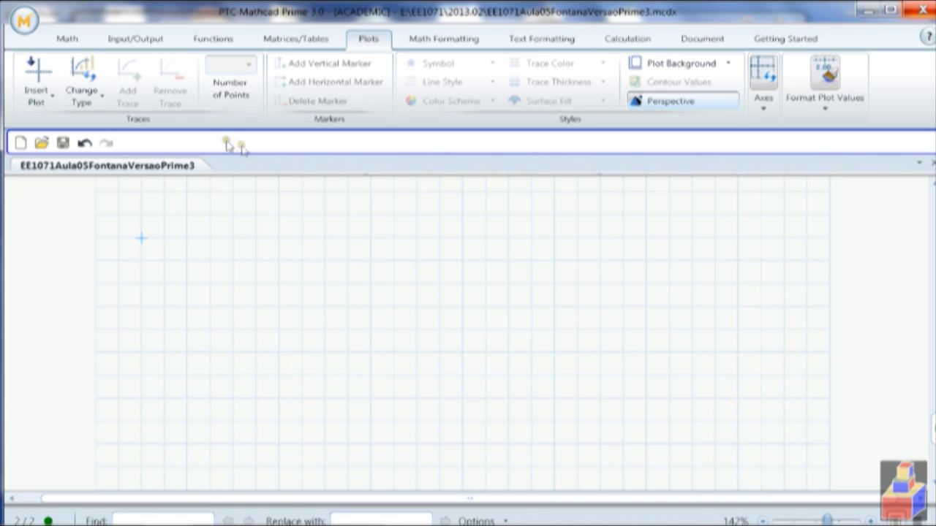
{"action": "left_click", "coordinate": [67, 39]}
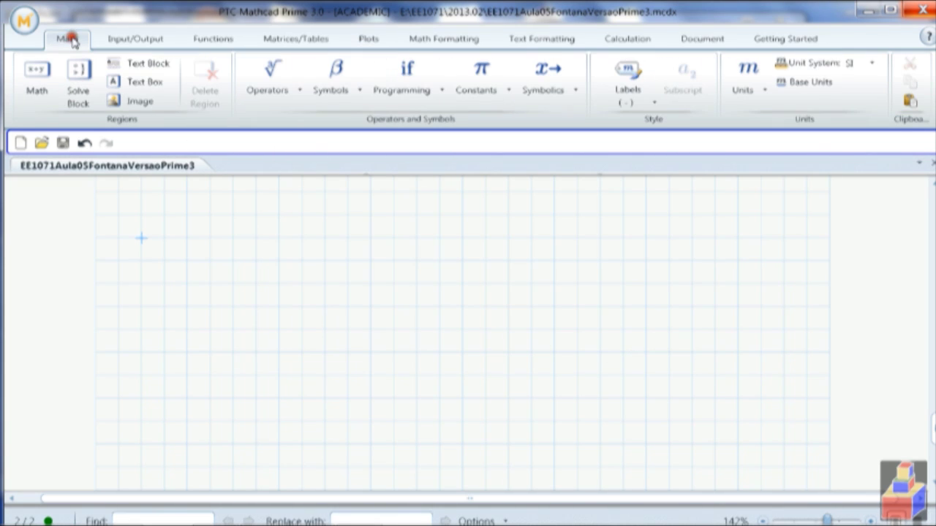
{"action": "left_click", "coordinate": [146, 84]}
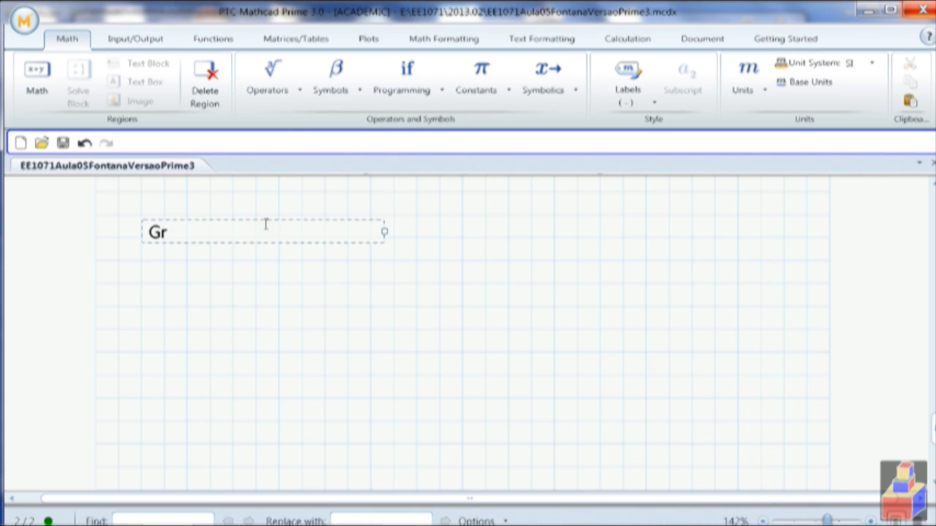
{"action": "type", "text": "Gráficos,"}
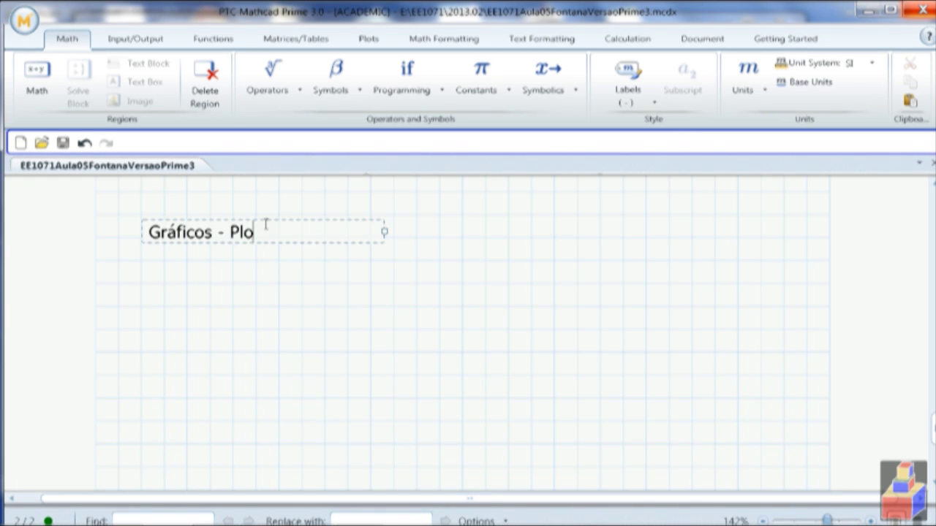
{"action": "left_click", "coordinate": [166, 284]}
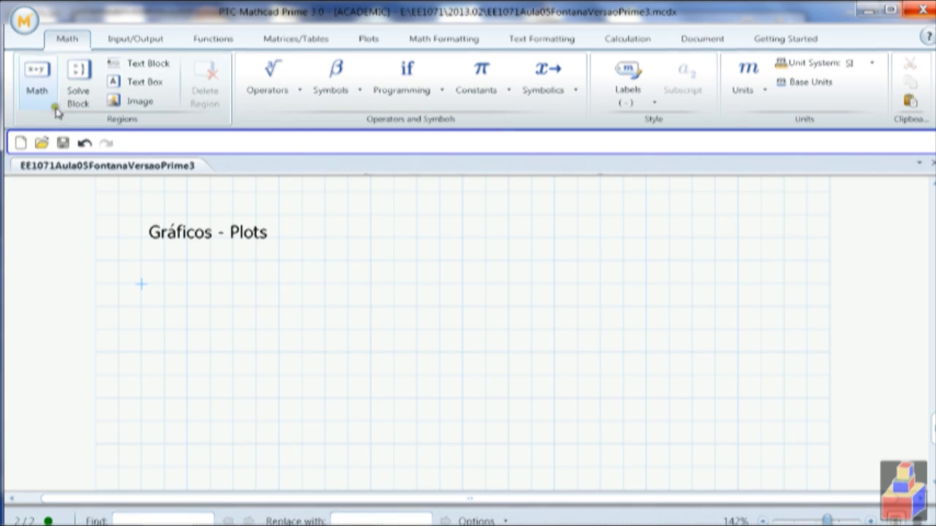
Check which plot types are available for insertion, without inserting any of them.
{"action": "left_click", "coordinate": [377, 44]}
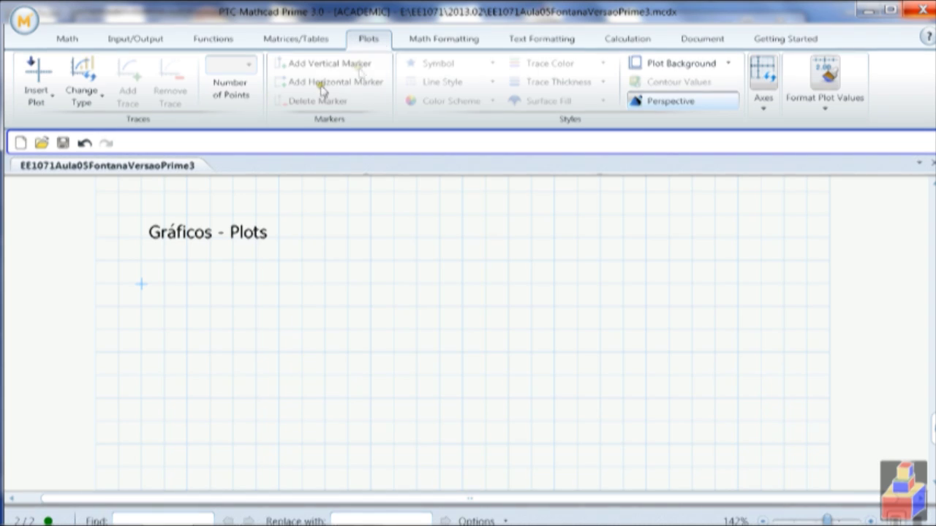
{"action": "left_click", "coordinate": [30, 95]}
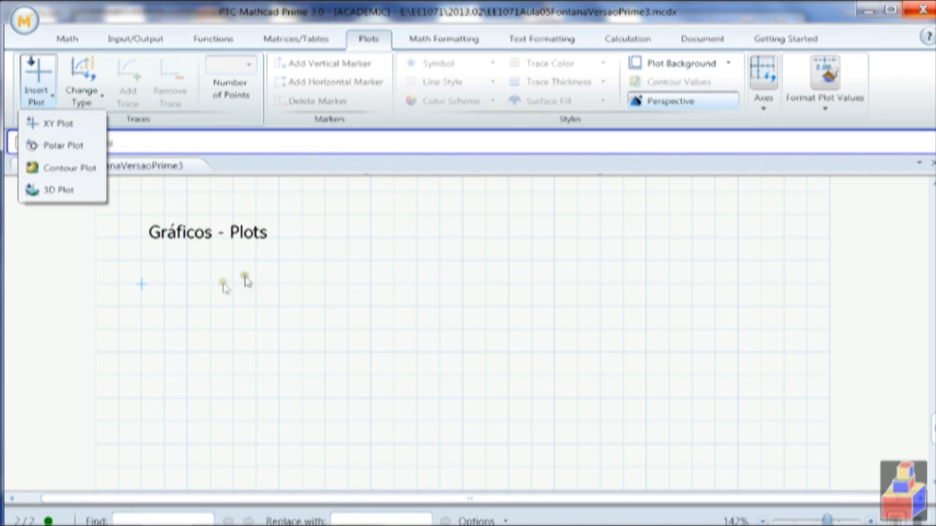
{"action": "left_click", "coordinate": [141, 285]}
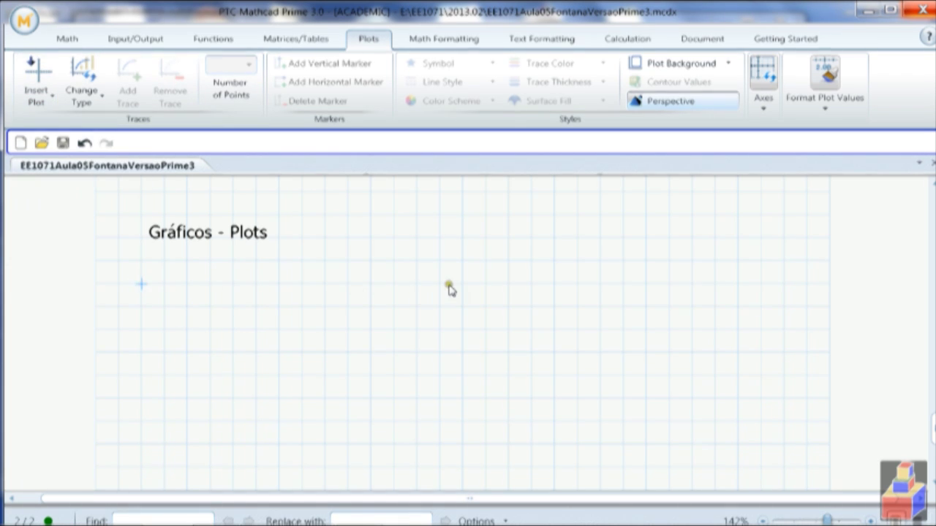
Review the earlier worksheet sections on strings, functions, vectors and matrices, and return to the "Gráficos - Plots" heading.
{"action": "scroll", "coordinate": [449, 286], "scroll_direction": "up", "scroll_amount": 10}
{"action": "scroll", "coordinate": [451, 290], "scroll_direction": "up", "scroll_amount": 3}
{"action": "scroll", "coordinate": [451, 291], "scroll_direction": "down", "scroll_amount": 20}
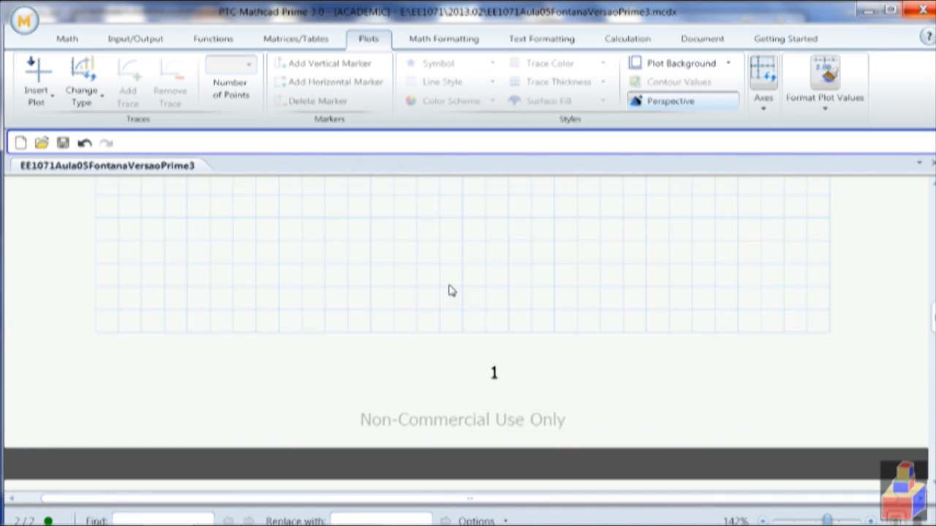
{"action": "scroll", "coordinate": [451, 291], "scroll_direction": "up", "scroll_amount": 5}
{"action": "scroll", "coordinate": [452, 291], "scroll_direction": "down", "scroll_amount": 5}
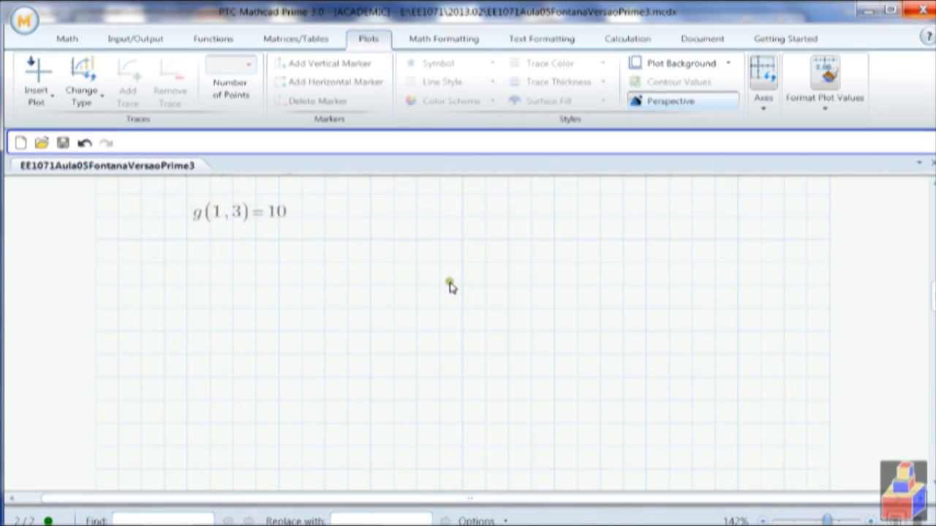
{"action": "scroll", "coordinate": [451, 289], "scroll_direction": "up", "scroll_amount": 10}
{"action": "scroll", "coordinate": [450, 285], "scroll_direction": "up", "scroll_amount": 3}
{"action": "scroll", "coordinate": [449, 281], "scroll_direction": "down", "scroll_amount": 12}
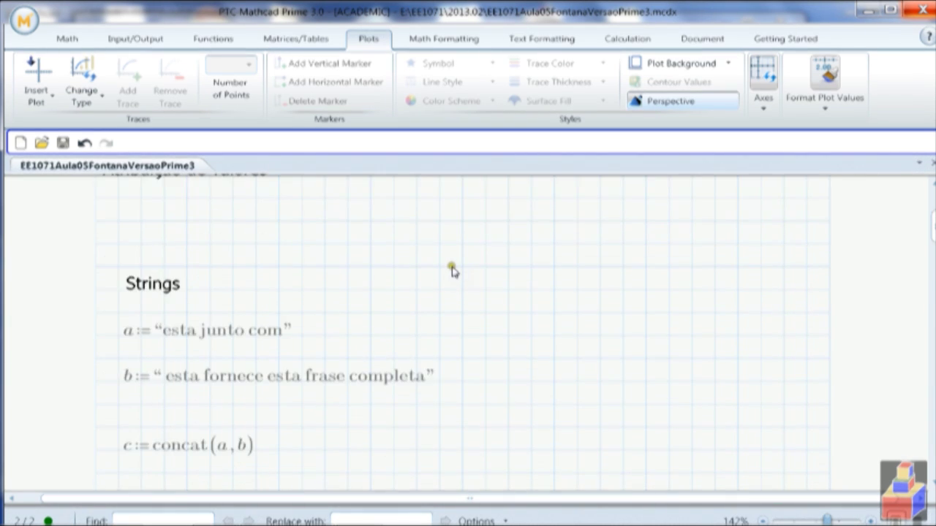
{"action": "scroll", "coordinate": [453, 271], "scroll_direction": "down", "scroll_amount": 20}
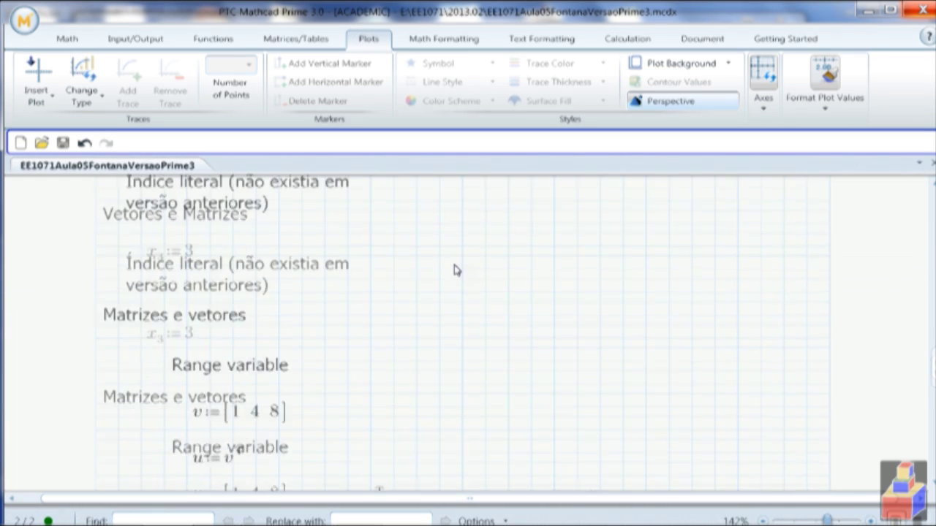
{"action": "scroll", "coordinate": [454, 270], "scroll_direction": "down", "scroll_amount": 3}
{"action": "scroll", "coordinate": [453, 270], "scroll_direction": "up", "scroll_amount": 2}
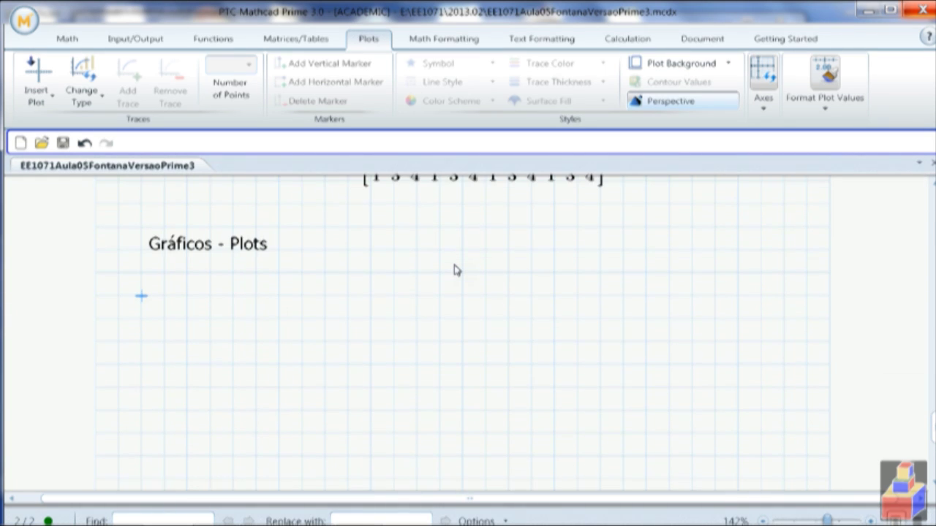
Define the functions f(x) := sin(x) and g(x) := cos(x) below the "Gráficos - Plots" heading.
{"action": "type", "text": "f("}
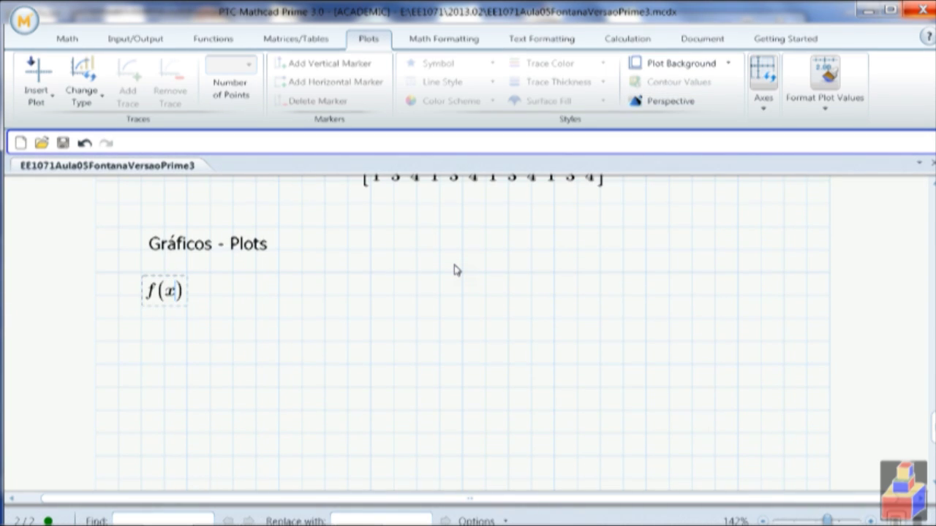
{"action": "type", "text": "x):="}
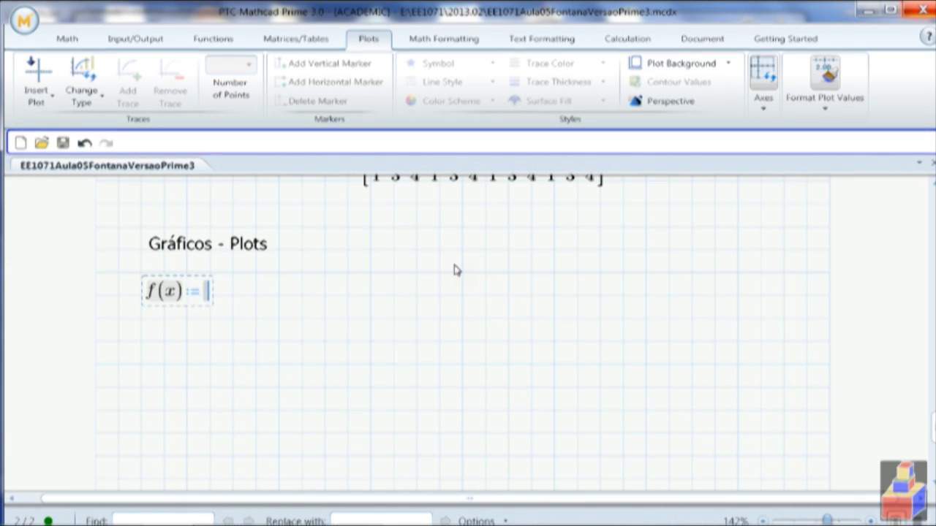
{"action": "type", "text": "sin(x"}
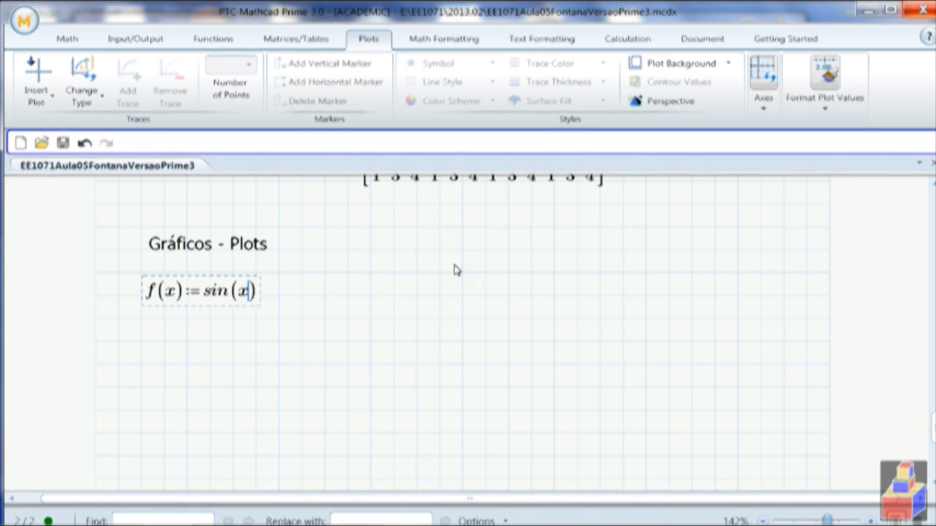
{"action": "left_click", "coordinate": [145, 345]}
{"action": "type", "text": "g(x"}
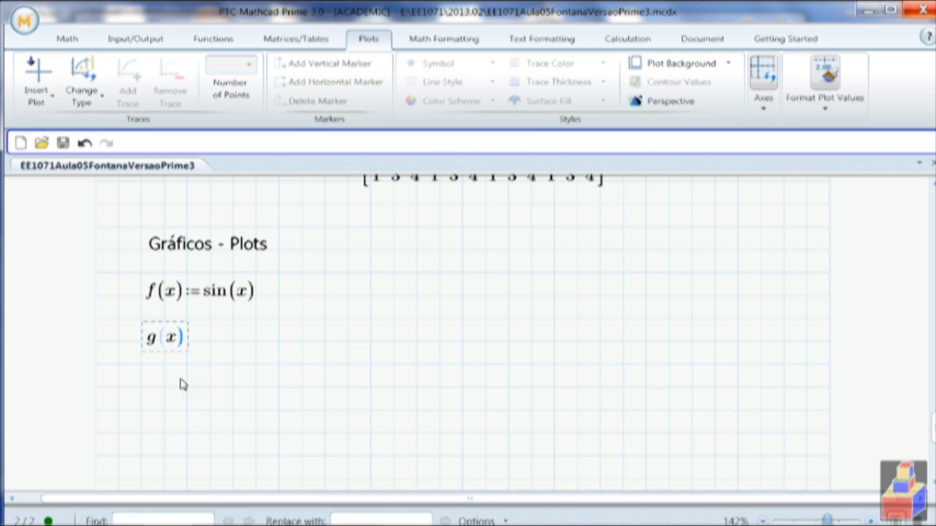
{"action": "type", "text": "):=cos"}
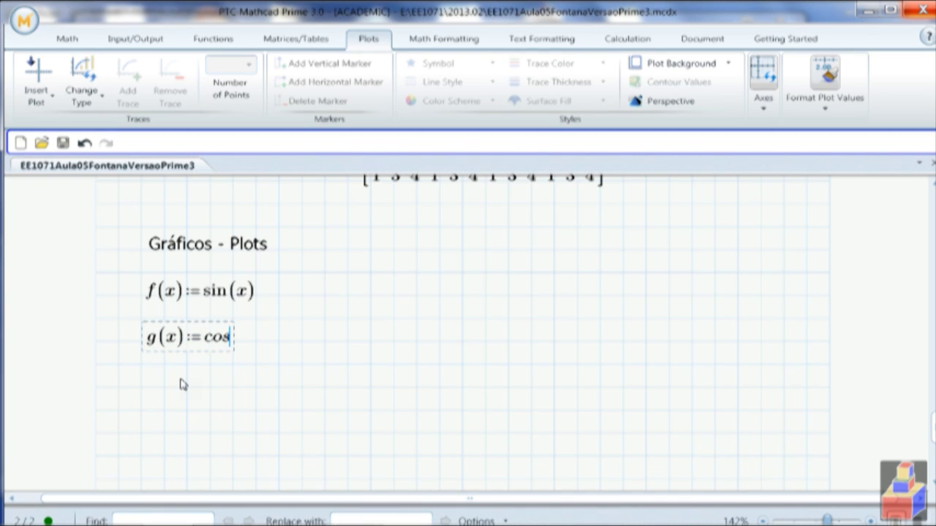
{"action": "type", "text": "(x"}
{"action": "left_click", "coordinate": [181, 382]}
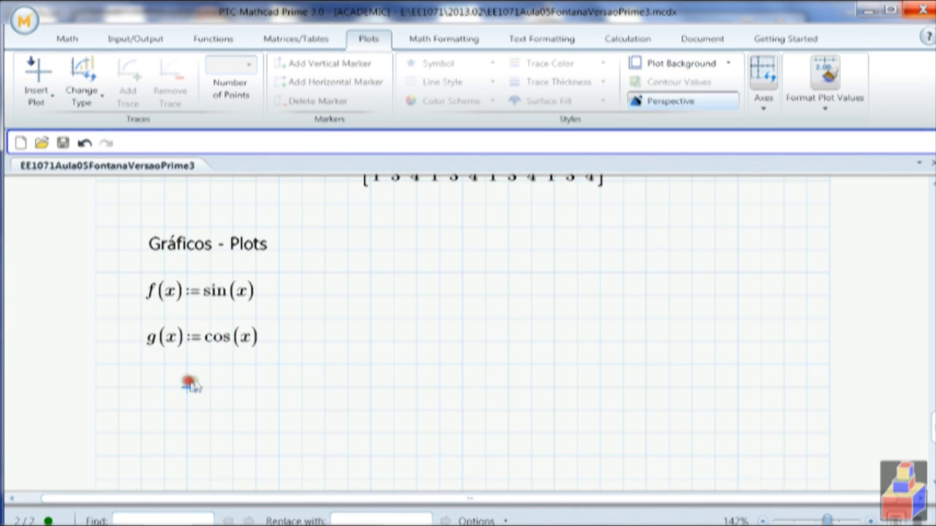
Insert blank lines above the "Gráficos - Plots" heading to push the plots section to the start of the next page.
{"action": "scroll", "coordinate": [282, 380], "scroll_direction": "down", "scroll_amount": 6}
{"action": "scroll", "coordinate": [285, 381], "scroll_direction": "up", "scroll_amount": 4}
{"action": "scroll", "coordinate": [284, 381], "scroll_direction": "up", "scroll_amount": 4}
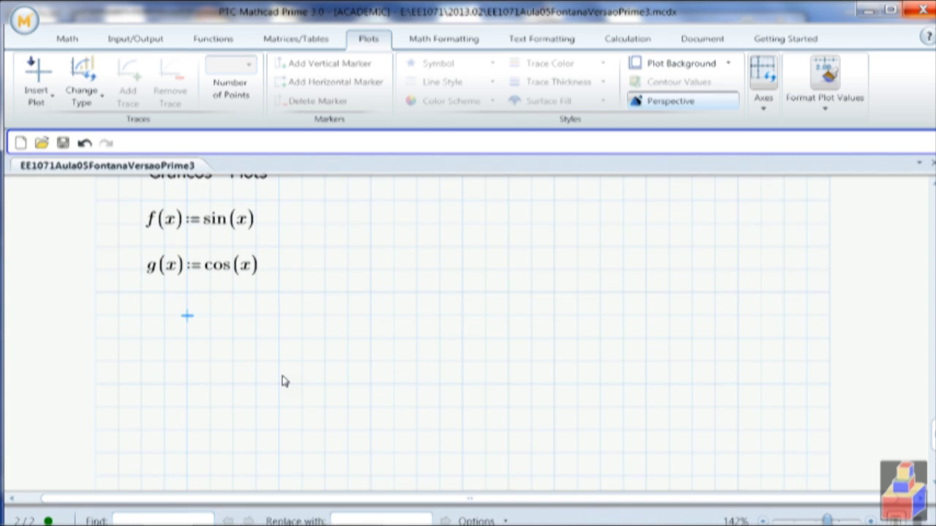
{"action": "left_click", "coordinate": [120, 273]}
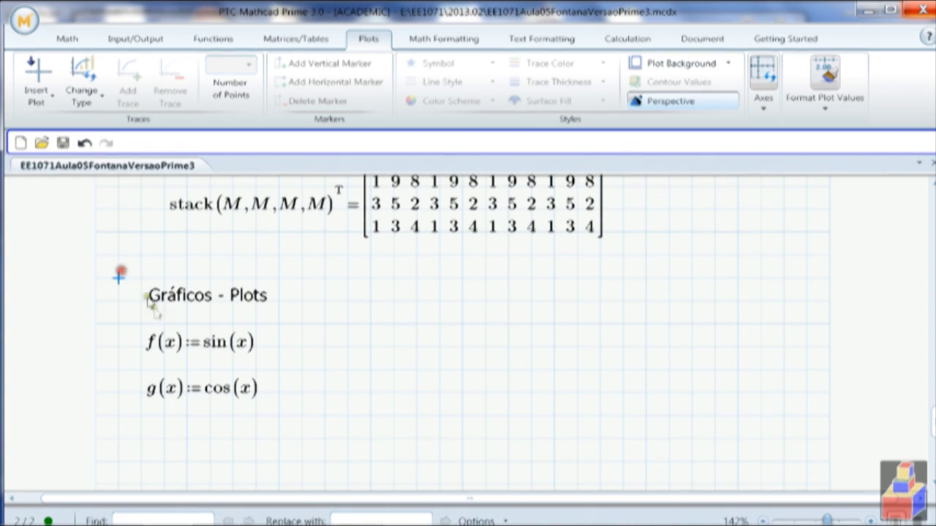
{"action": "key", "text": "Return"}
{"action": "key", "text": "Return"}
{"action": "key", "text": "Return"}
{"action": "key", "text": "Return"}
{"action": "key", "text": "Return"}
{"action": "key", "text": "Return"}
{"action": "key", "text": "Return"}
{"action": "key", "text": "Return"}
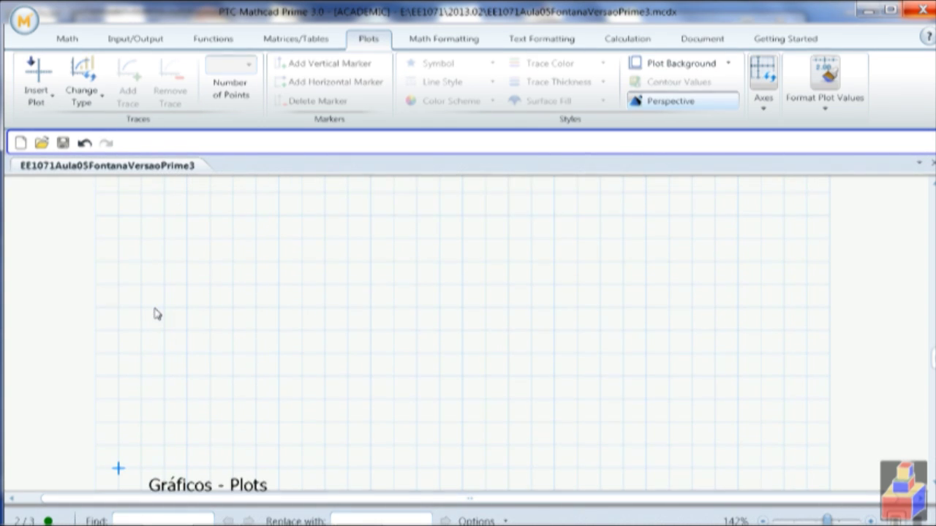
{"action": "key", "text": "Return"}
{"action": "scroll", "coordinate": [131, 322], "scroll_direction": "down", "scroll_amount": 5}
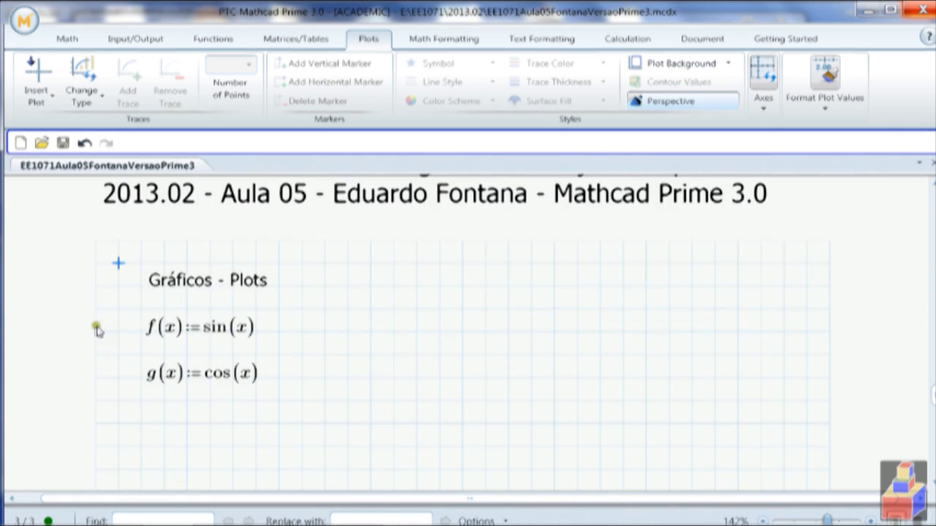
Insert an XY plot below the g(x) definition and enter f(x) as its y-axis expression.
{"action": "scroll", "coordinate": [101, 332], "scroll_direction": "down", "scroll_amount": 2}
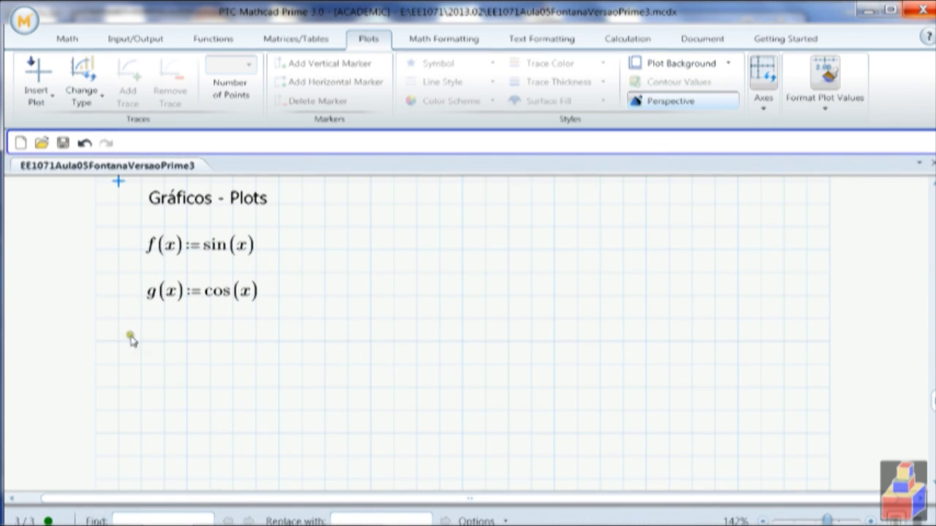
{"action": "left_click", "coordinate": [164, 341]}
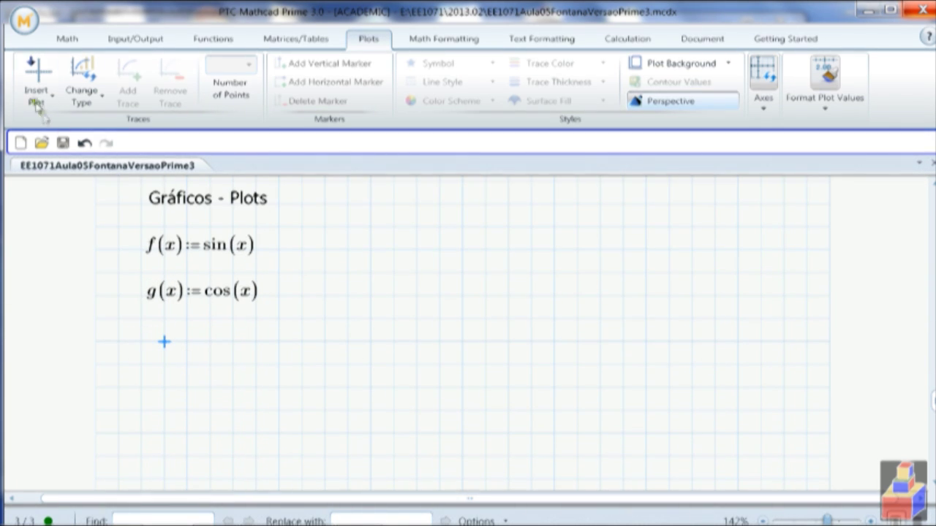
{"action": "left_click", "coordinate": [37, 79]}
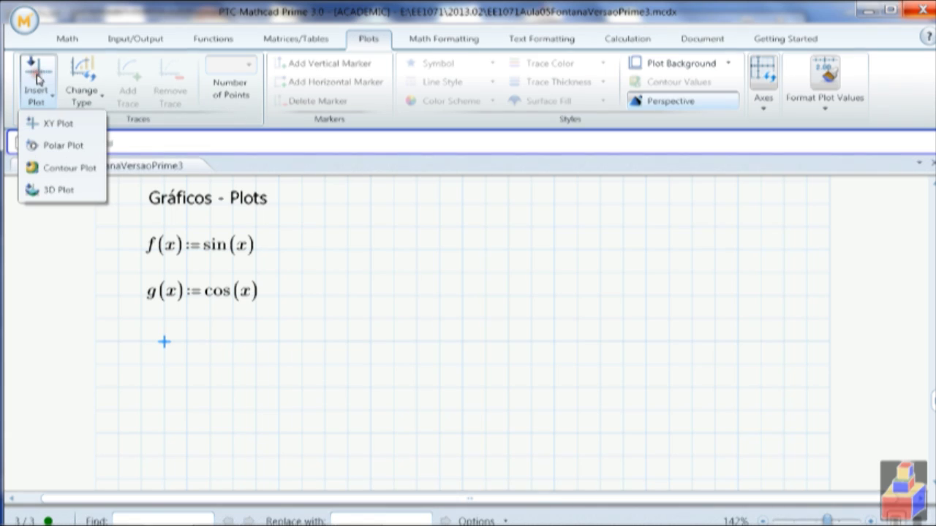
{"action": "left_click", "coordinate": [57, 123]}
{"action": "scroll", "coordinate": [637, 307], "scroll_direction": "down", "scroll_amount": 2}
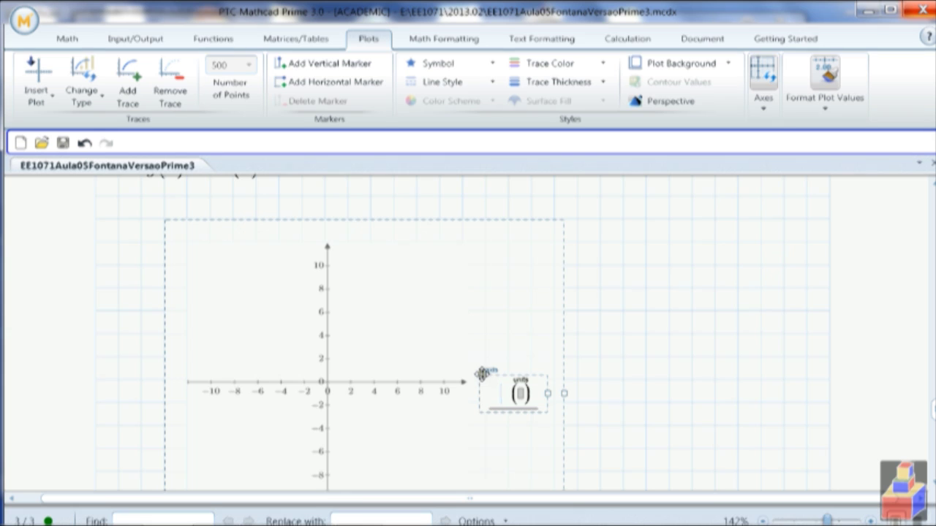
{"action": "type", "text": "f"}
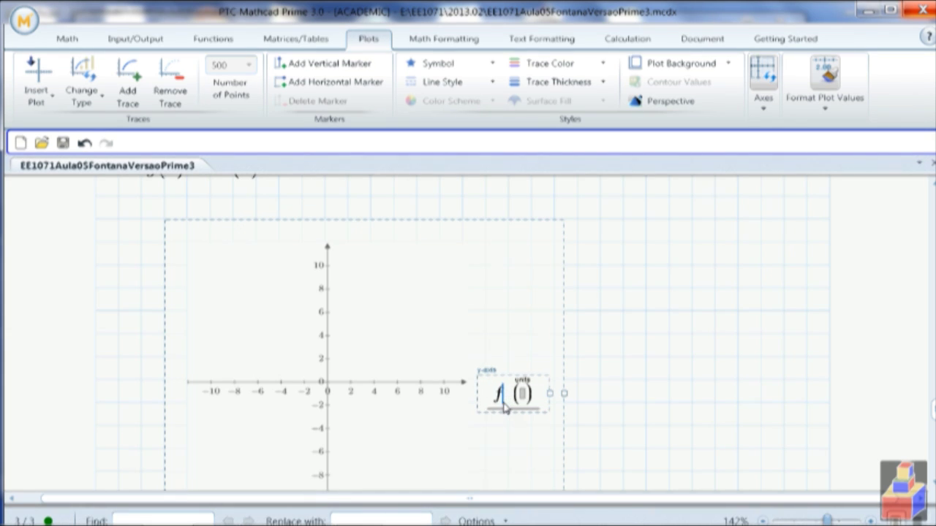
{"action": "type", "text": "(x"}
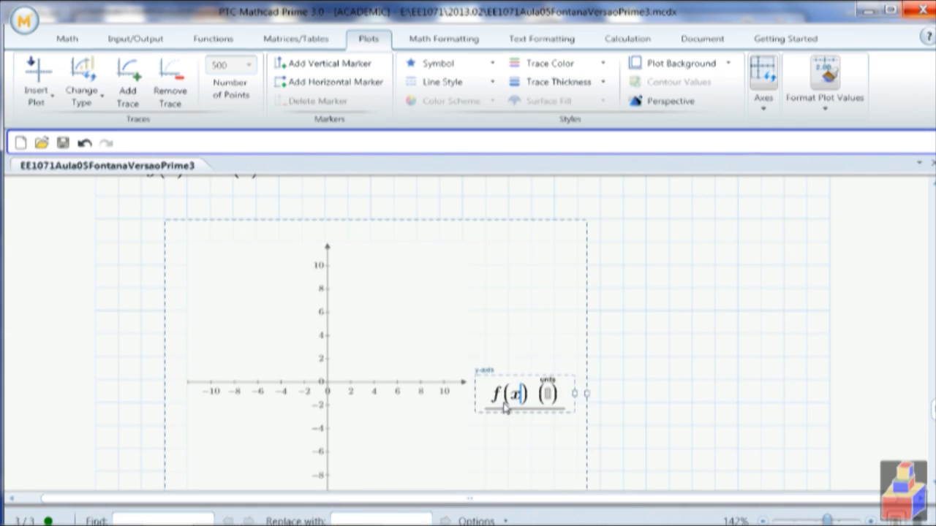
{"action": "left_click", "coordinate": [668, 386]}
{"action": "left_click", "coordinate": [667, 387]}
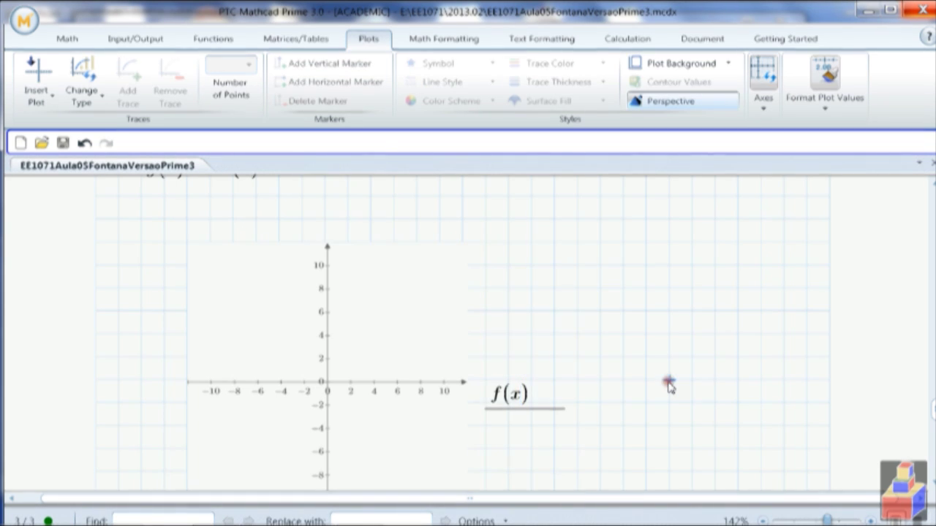
Enter x as the plot's x-axis variable to draw the f(x) curve.
{"action": "scroll", "coordinate": [668, 386], "scroll_direction": "down", "scroll_amount": 3}
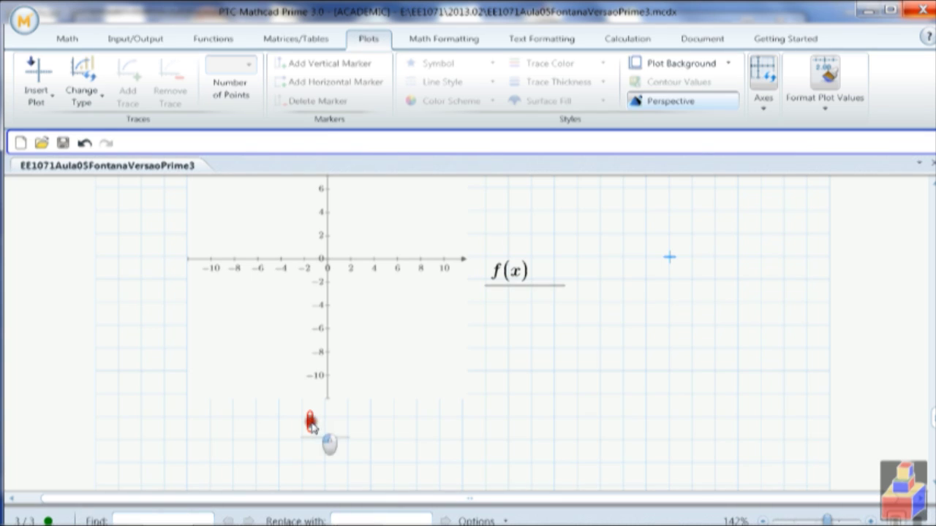
{"action": "left_click", "coordinate": [313, 426]}
{"action": "type", "text": "x"}
{"action": "left_click", "coordinate": [653, 439]}
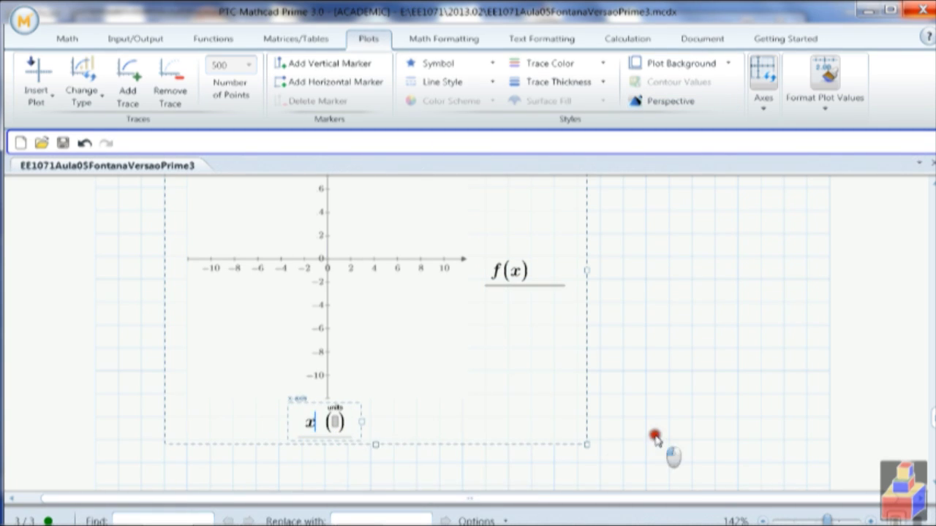
{"action": "scroll", "coordinate": [607, 347], "scroll_direction": "down", "scroll_amount": 1}
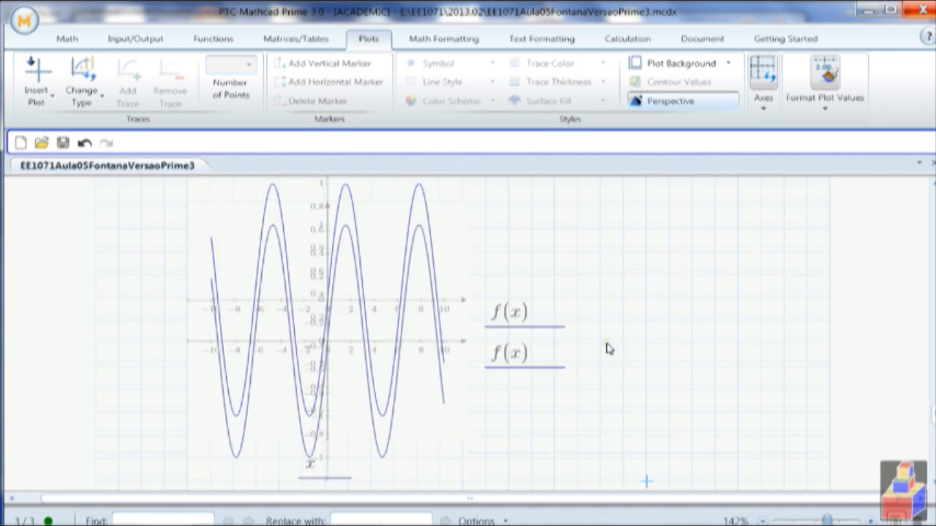
Switch to the older Mathcad worksheet, examine its diagram of plot placeholders for function, argument and limits, and return to Mathcad Prime.
{"action": "mouse_move", "coordinate": [468, 521]}
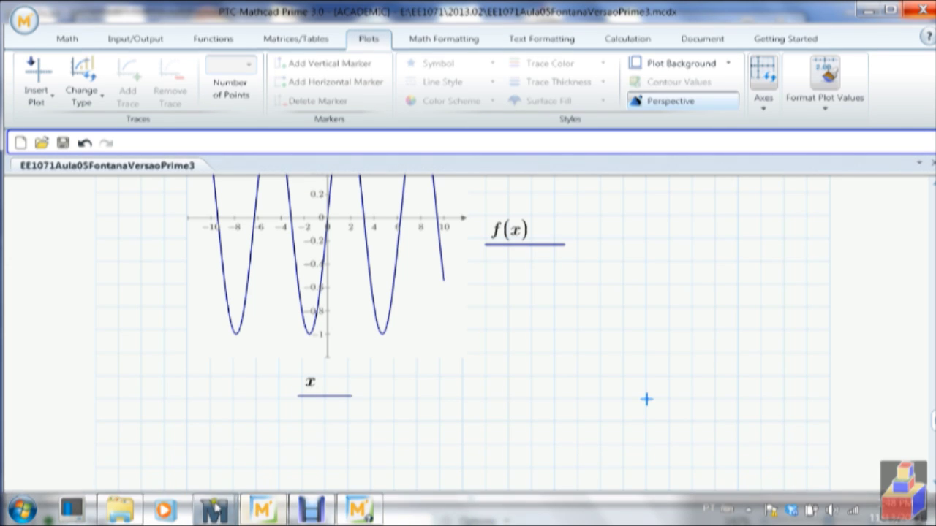
{"action": "mouse_move", "coordinate": [214, 511]}
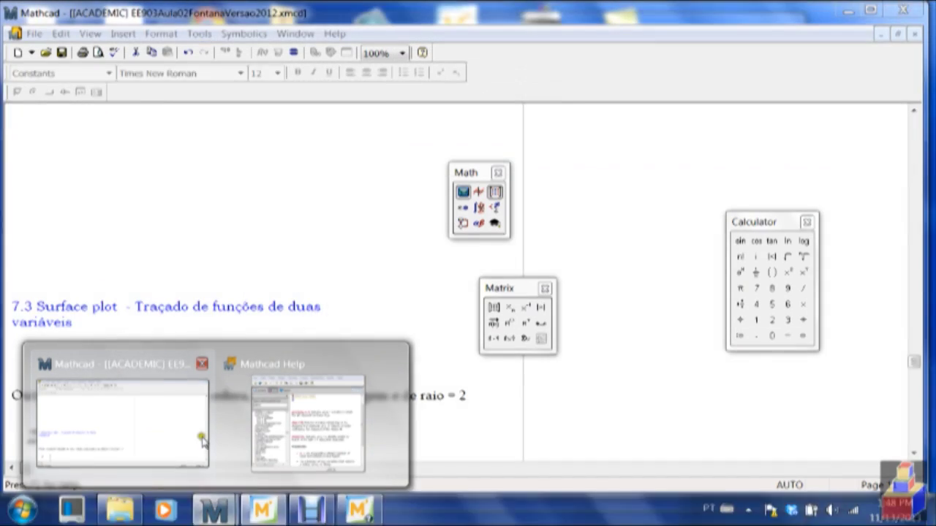
{"action": "left_click", "coordinate": [202, 435]}
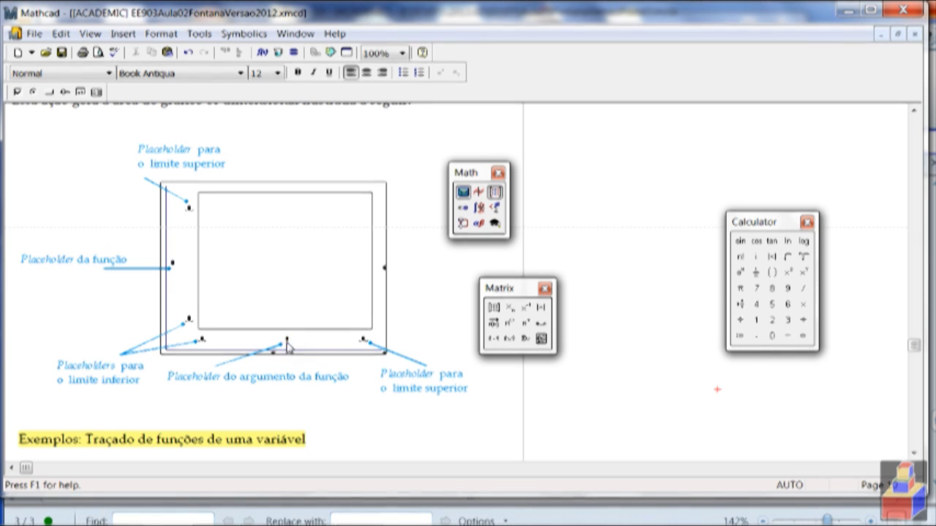
{"action": "scroll", "coordinate": [409, 395], "scroll_direction": "down", "scroll_amount": 3}
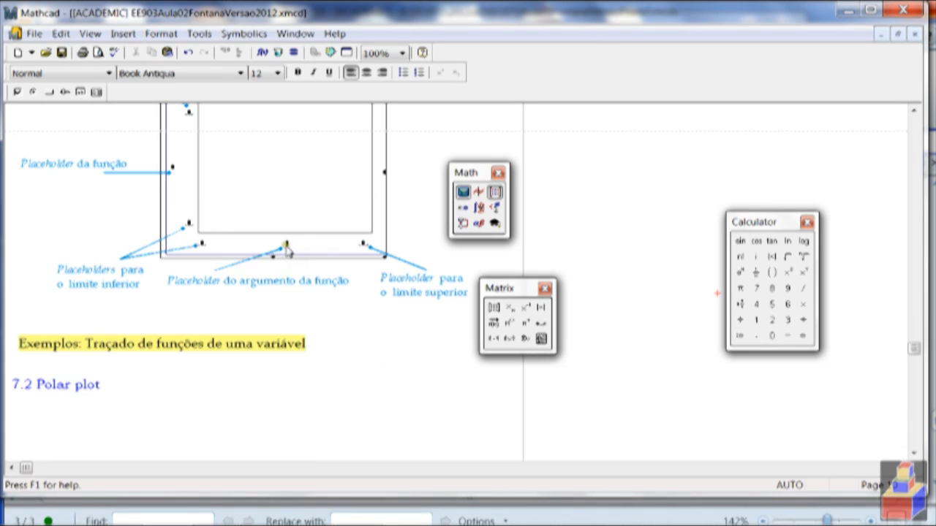
{"action": "mouse_move", "coordinate": [426, 524]}
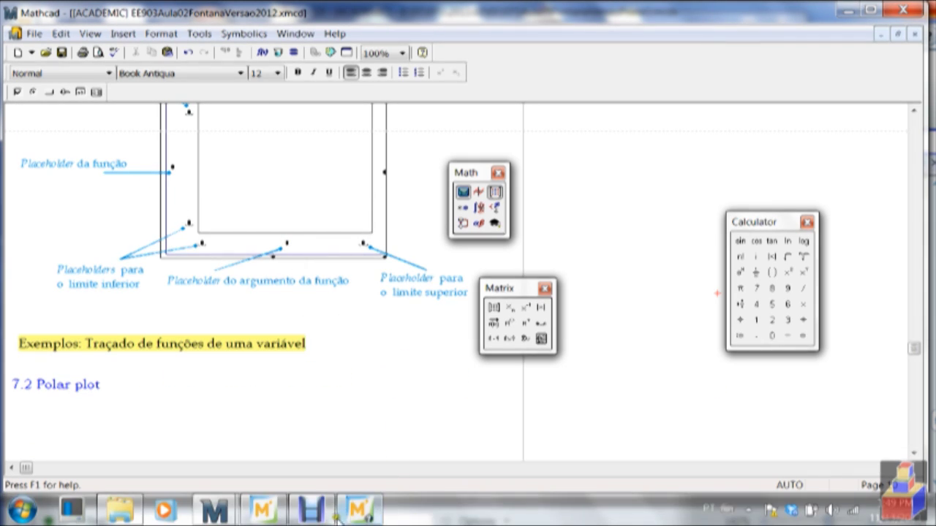
{"action": "left_click", "coordinate": [263, 512]}
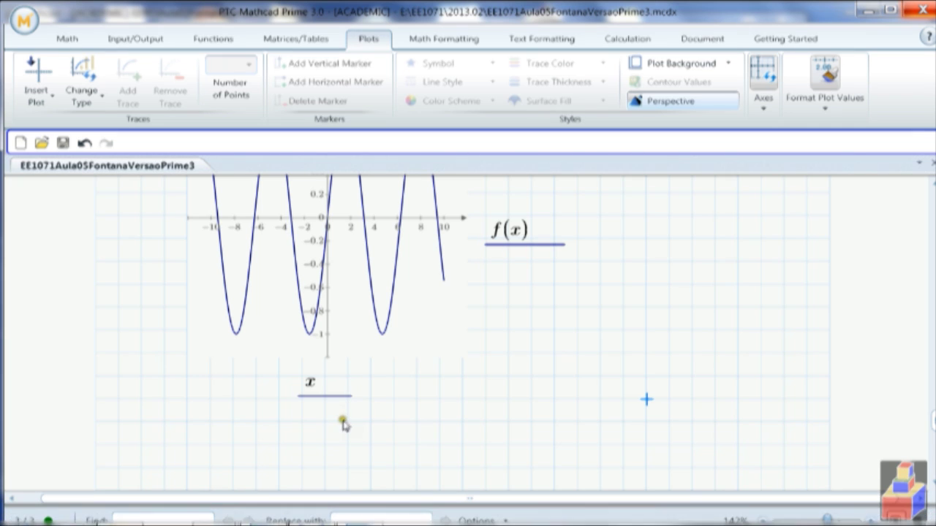
Add g(x) as a second y-axis expression beneath f(x) on the XY plot.
{"action": "left_click", "coordinate": [310, 386]}
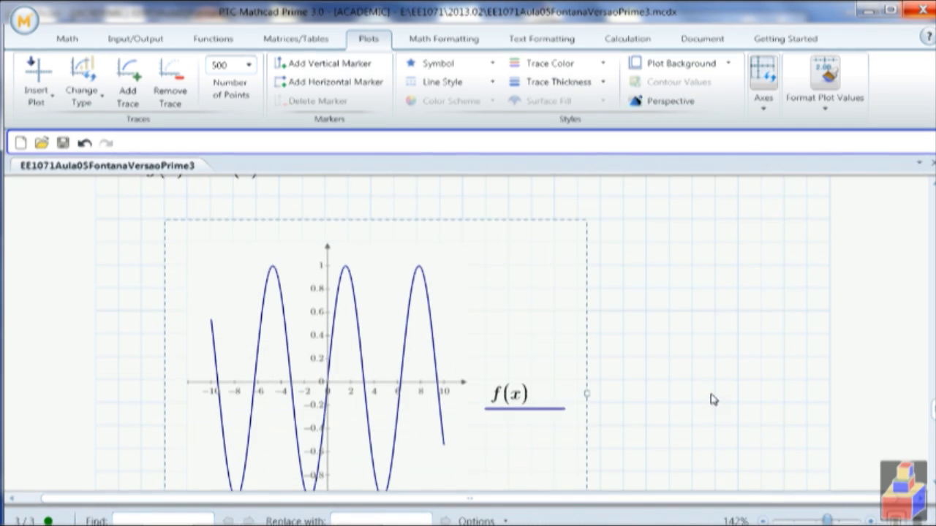
{"action": "scroll", "coordinate": [713, 399], "scroll_direction": "up", "scroll_amount": 3}
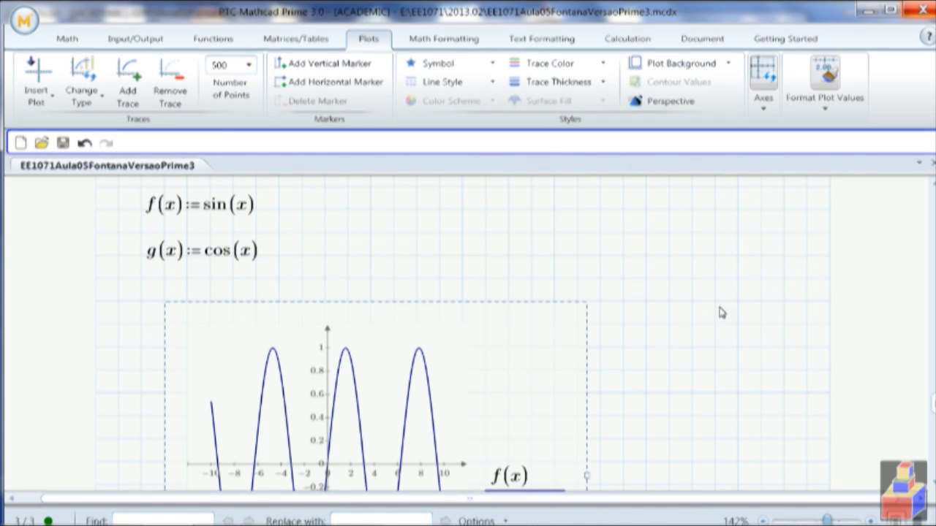
{"action": "left_click", "coordinate": [504, 485]}
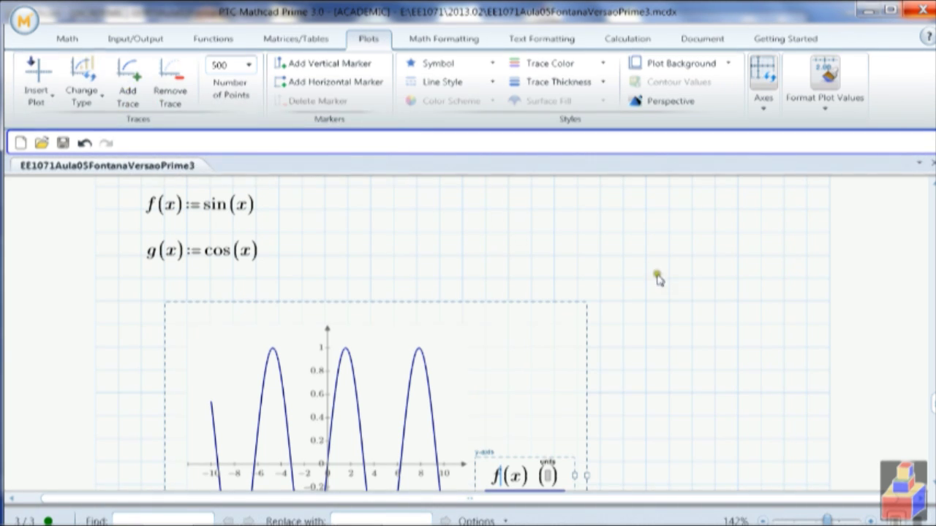
{"action": "scroll", "coordinate": [658, 278], "scroll_direction": "down", "scroll_amount": 3}
{"action": "key", "text": "Return"}
{"action": "key", "text": "Down"}
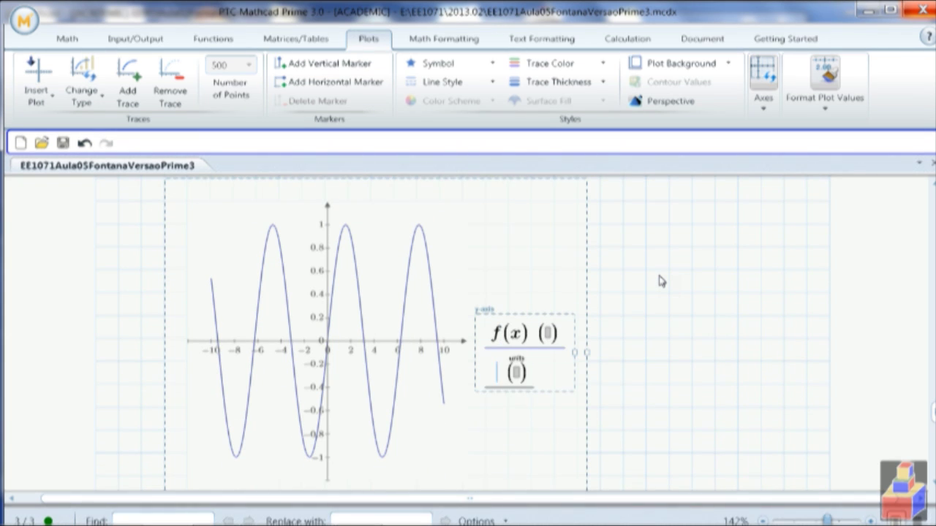
{"action": "type", "text": "g"}
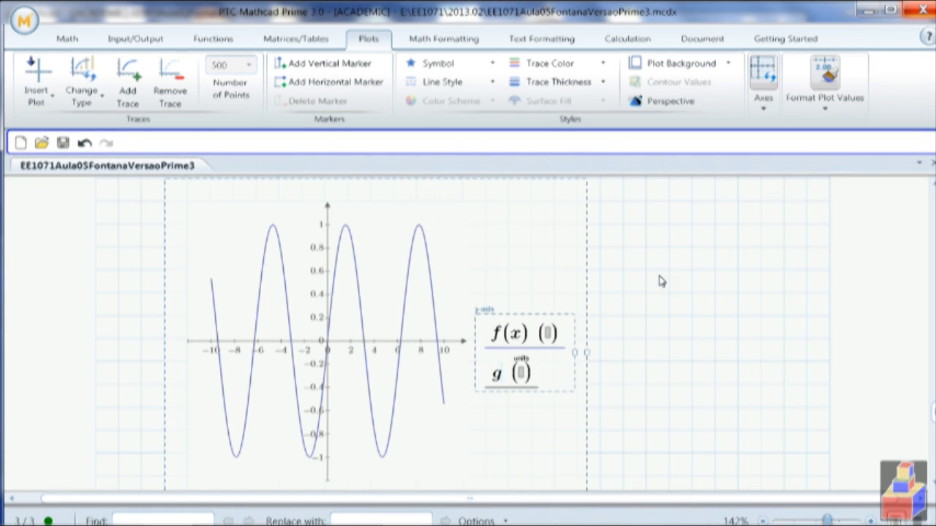
{"action": "type", "text": "(x"}
{"action": "left_click", "coordinate": [659, 278]}
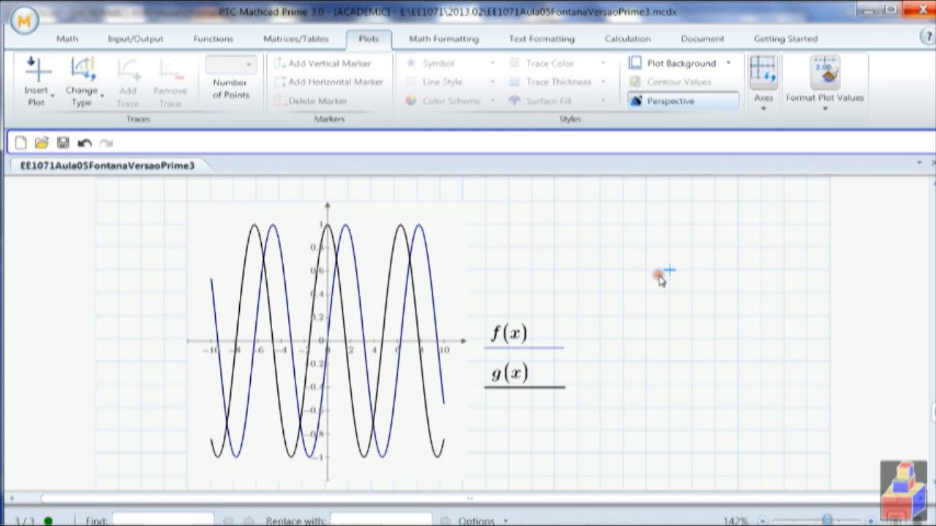
{"action": "left_click", "coordinate": [647, 338]}
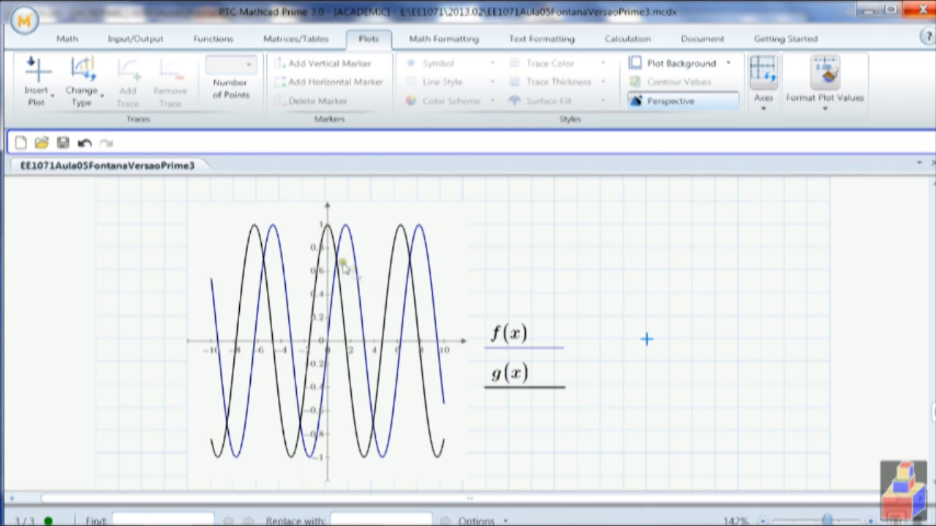
Colour the f(x) trace red and set its thickness to the middle of the five line weights.
{"action": "left_click", "coordinate": [280, 234]}
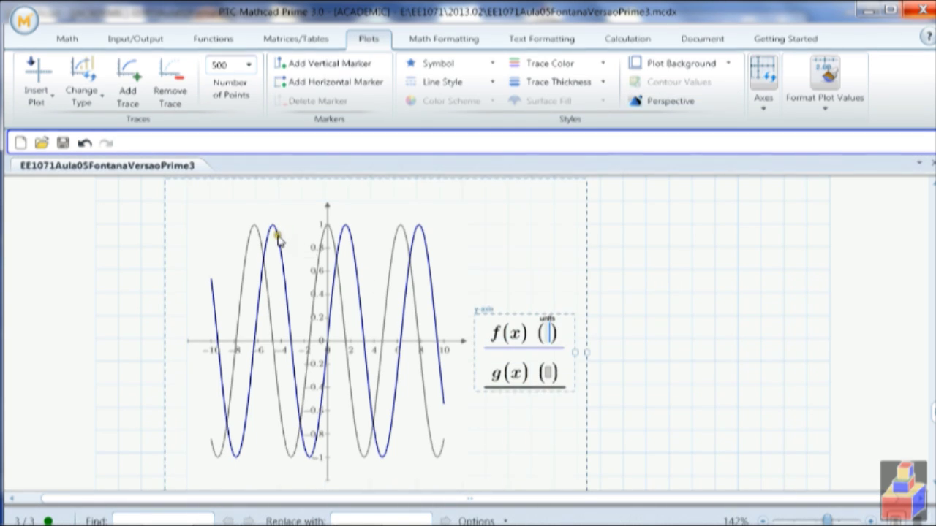
{"action": "left_click", "coordinate": [496, 333]}
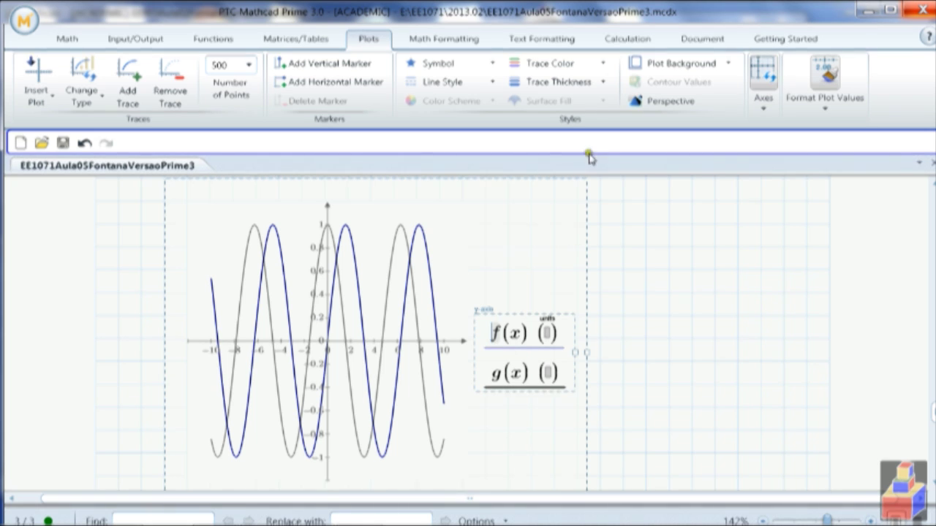
{"action": "left_click", "coordinate": [602, 65]}
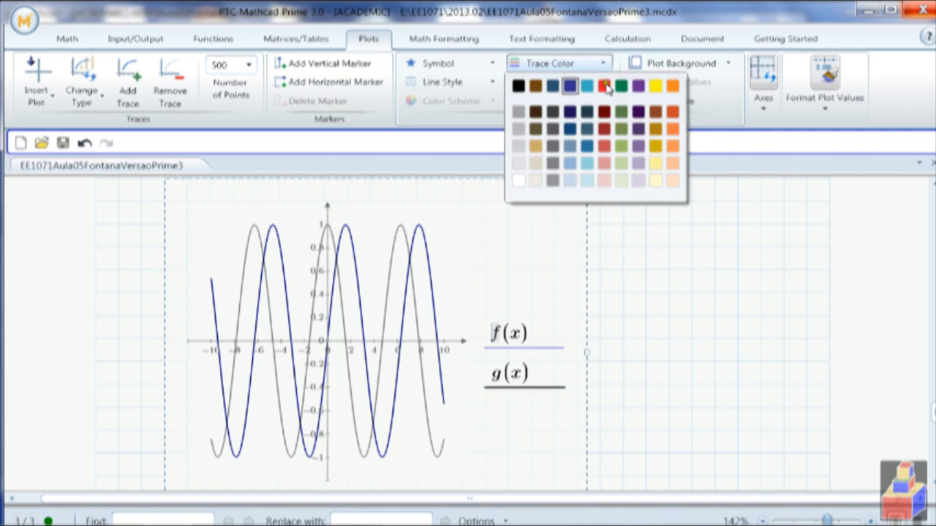
{"action": "left_click", "coordinate": [604, 85]}
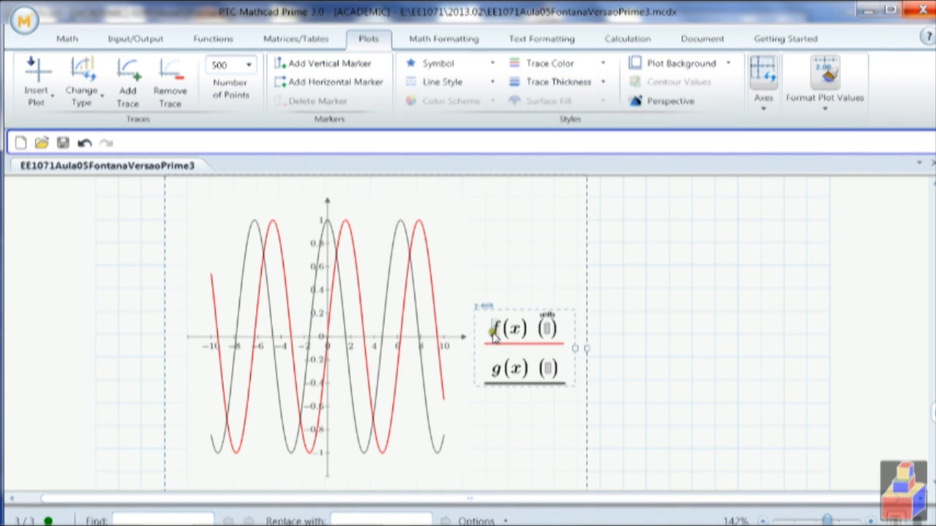
{"action": "left_click", "coordinate": [604, 82]}
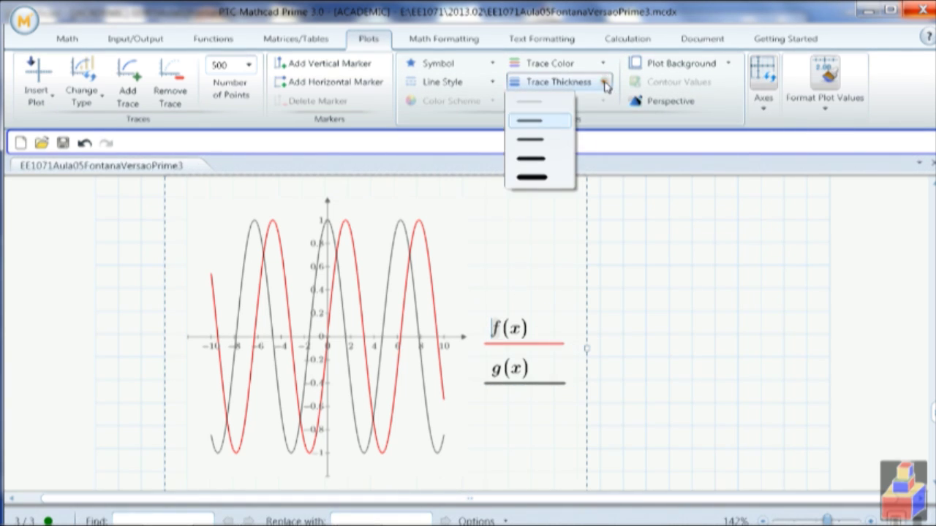
{"action": "left_click", "coordinate": [537, 177]}
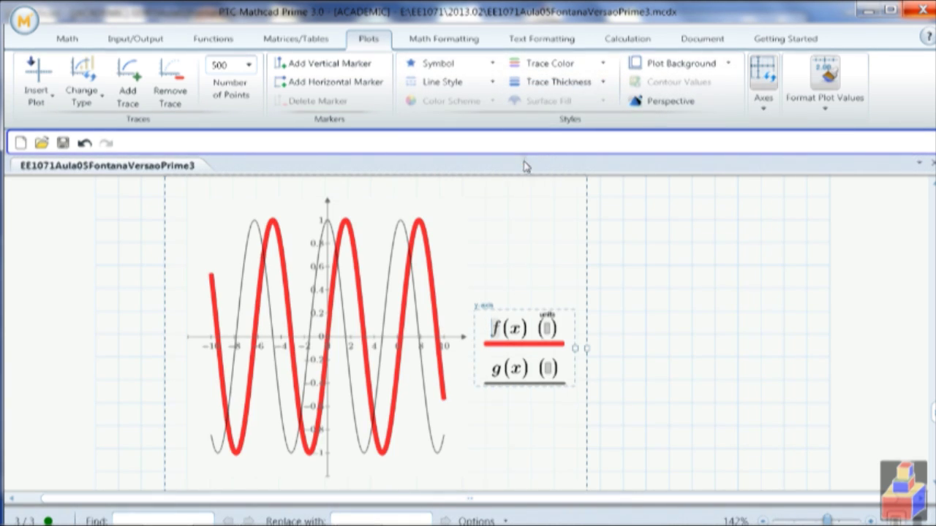
{"action": "left_click", "coordinate": [594, 82]}
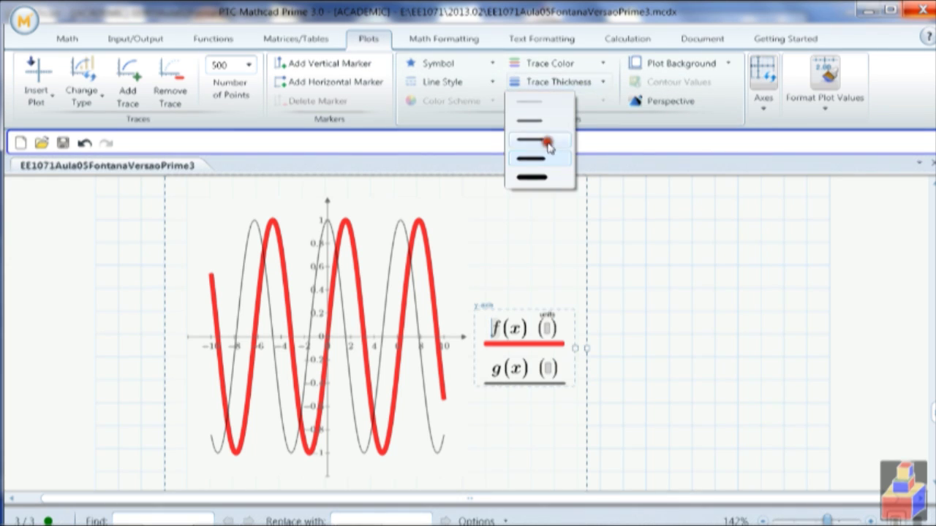
{"action": "left_click", "coordinate": [541, 140]}
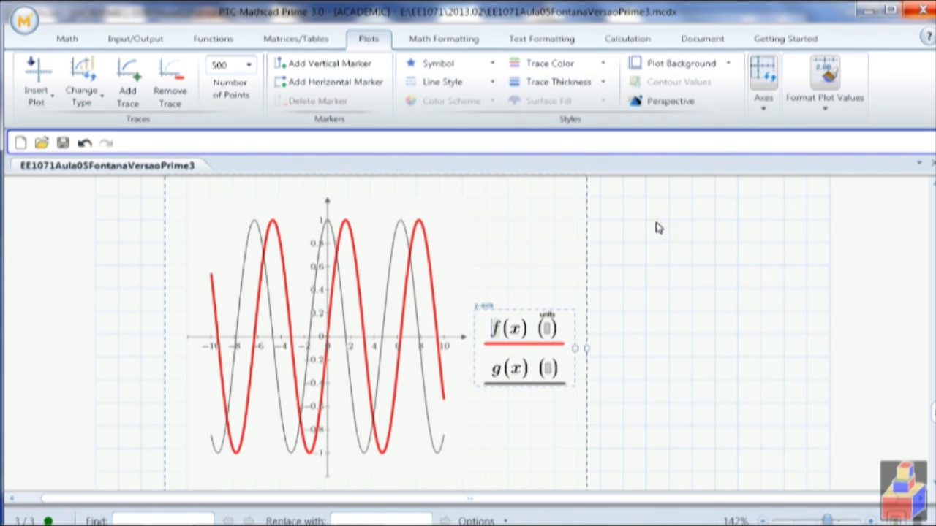
Try a filled-circle symbol on the f(x) trace, then reset its symbol to (none).
{"action": "left_click", "coordinate": [490, 64]}
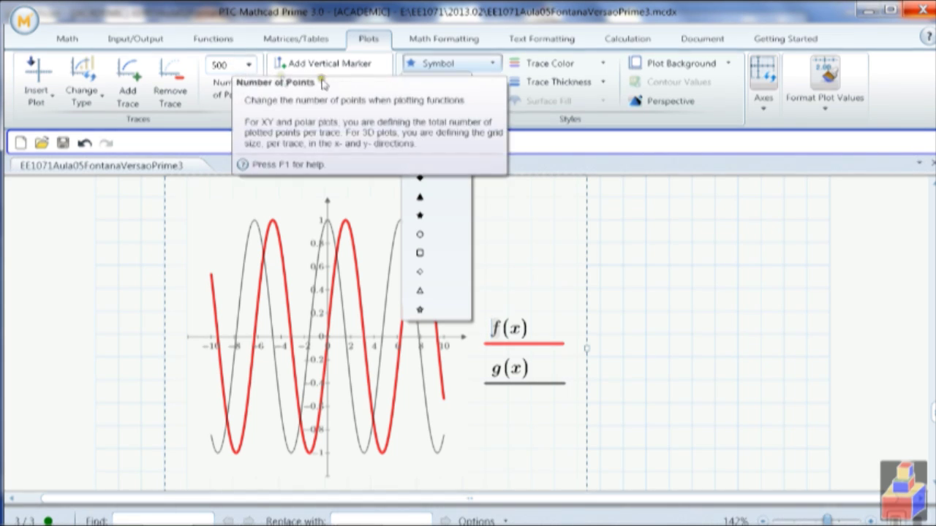
{"action": "left_click", "coordinate": [423, 140]}
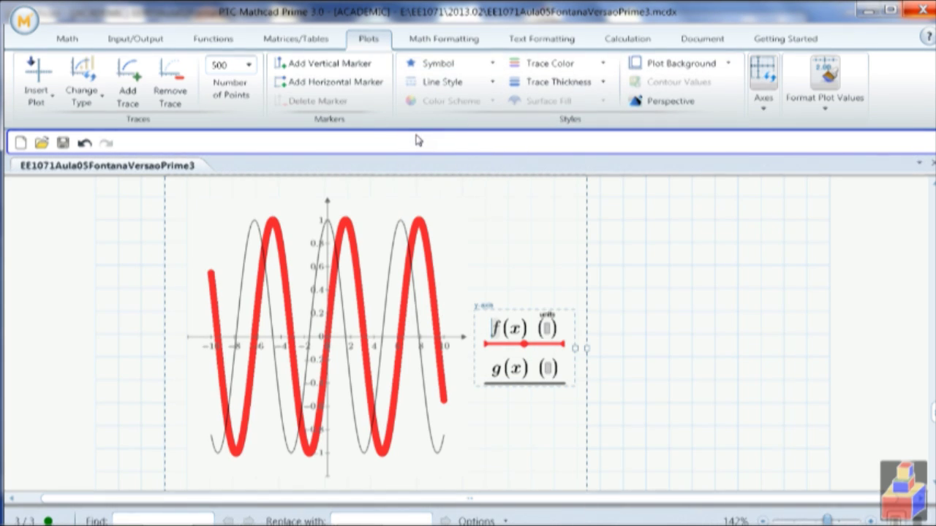
{"action": "left_click", "coordinate": [431, 63]}
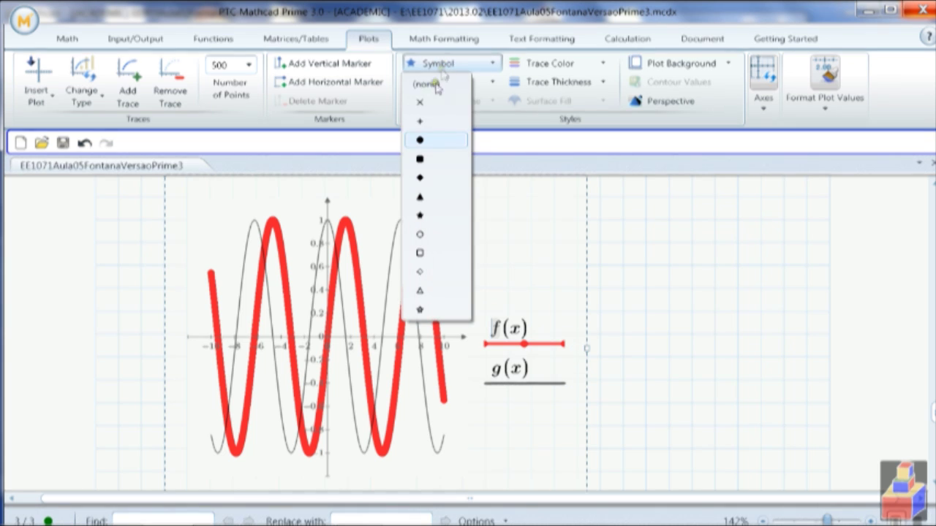
{"action": "left_click", "coordinate": [429, 85]}
{"action": "left_click", "coordinate": [669, 288]}
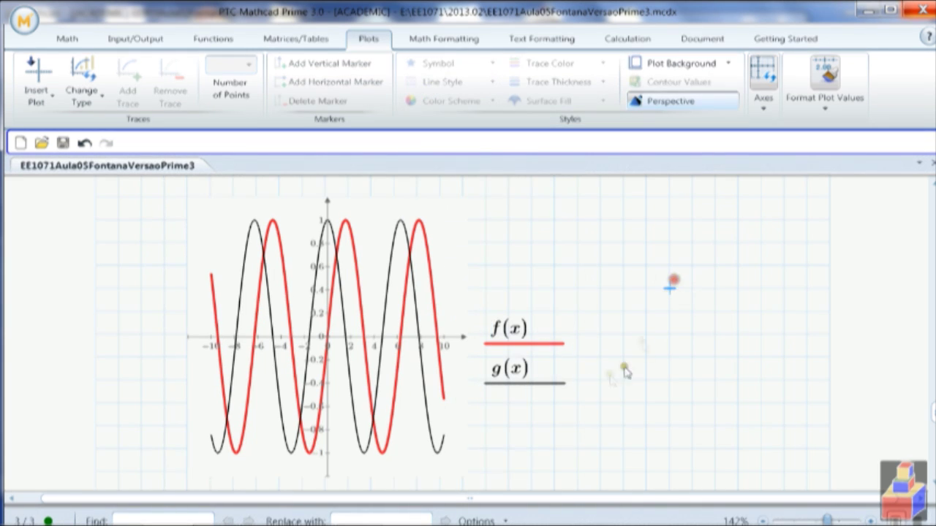
Colour the g(x) trace green and give it the middle of the five line thicknesses.
{"action": "left_click", "coordinate": [507, 371]}
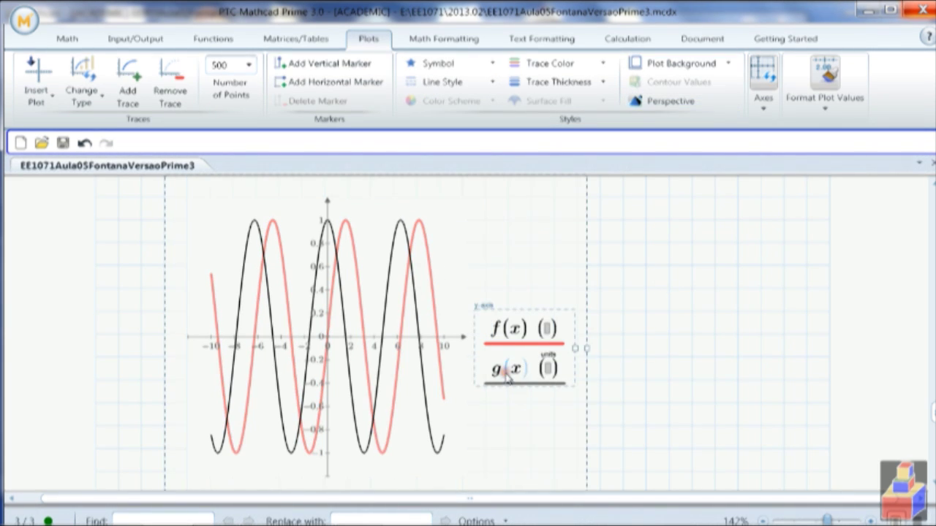
{"action": "left_click", "coordinate": [585, 64]}
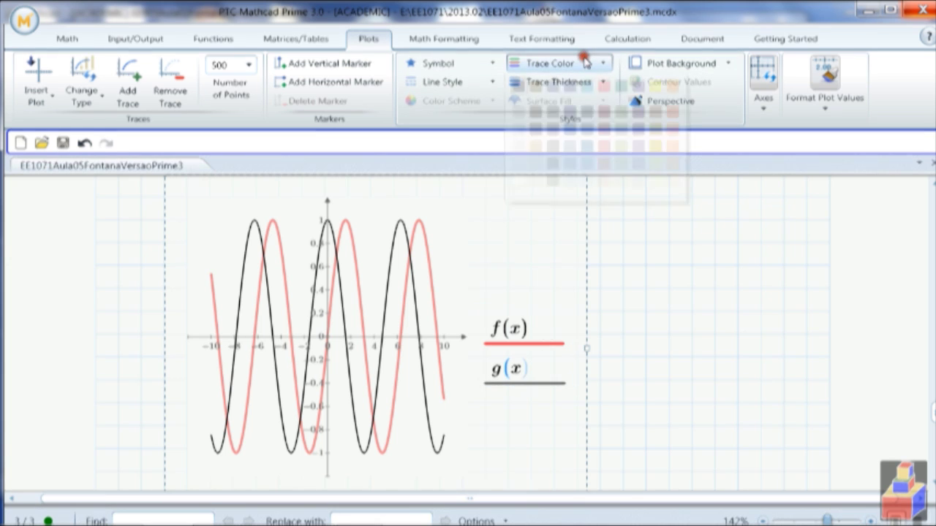
{"action": "left_click", "coordinate": [620, 87]}
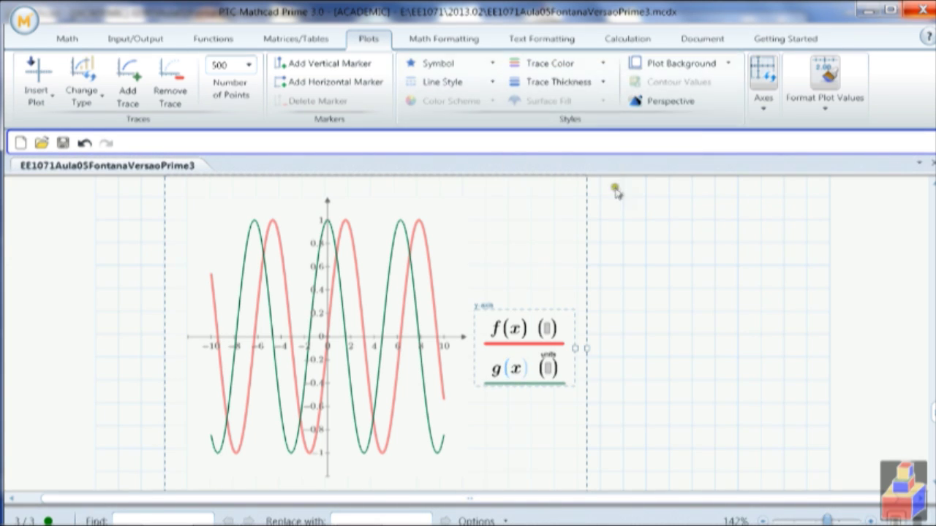
{"action": "left_click", "coordinate": [594, 89]}
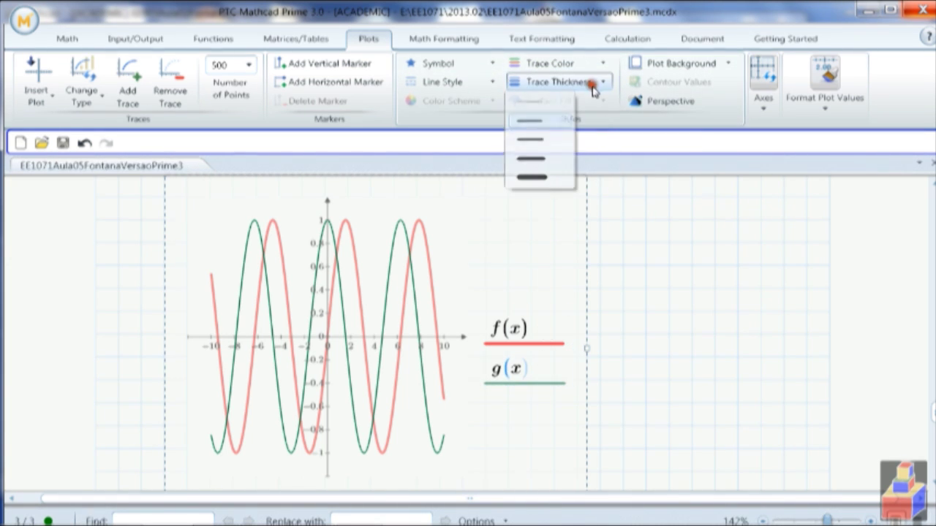
{"action": "left_click", "coordinate": [560, 138]}
{"action": "left_click", "coordinate": [669, 265]}
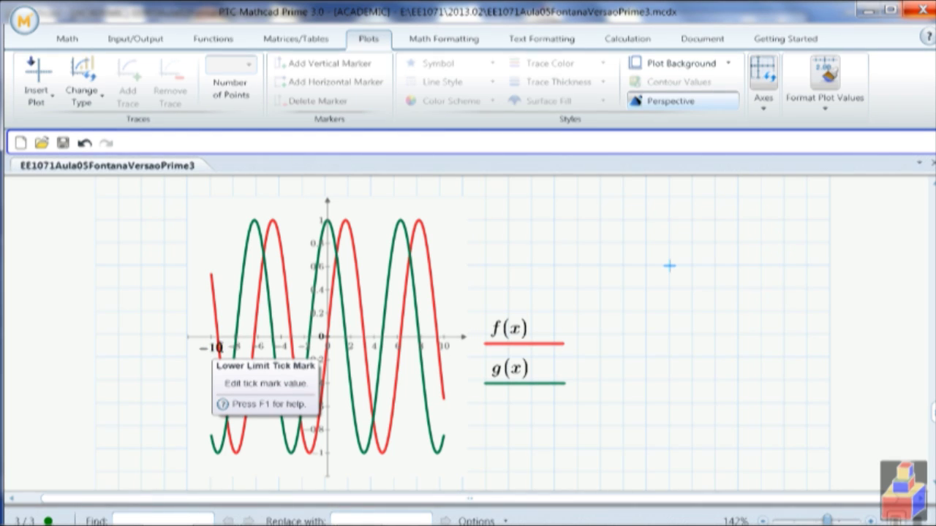
Set the plot's x-axis lower limit to -2 and upper limit to 2.
{"action": "left_click", "coordinate": [222, 370]}
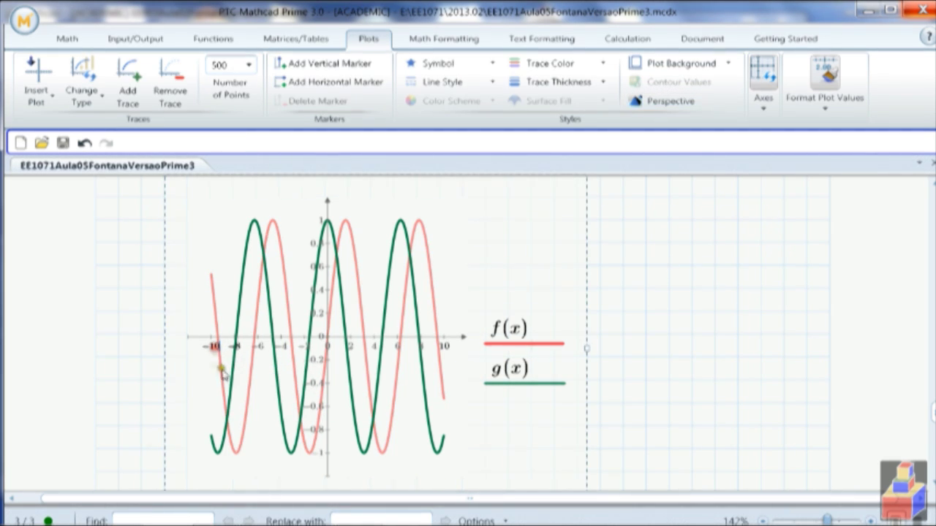
{"action": "left_click", "coordinate": [213, 346]}
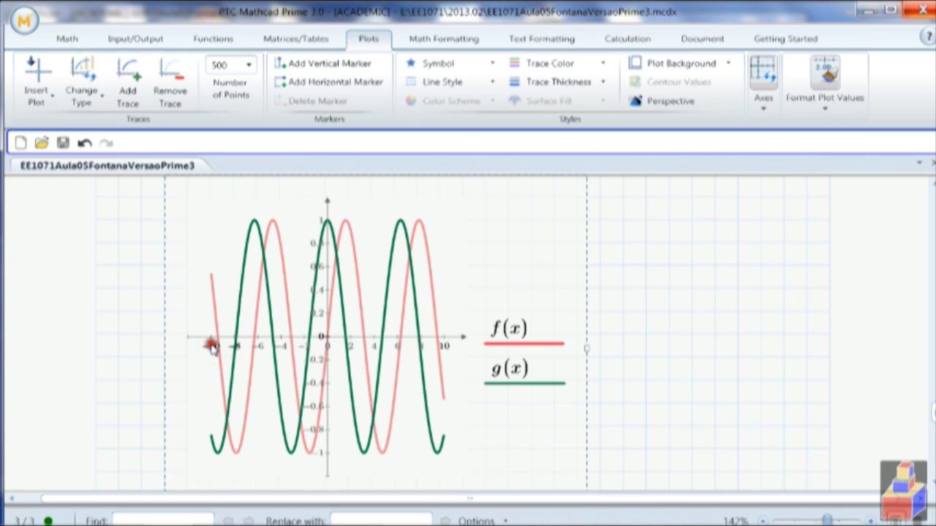
{"action": "key", "text": "BackSpace"}
{"action": "type", "text": "-2"}
{"action": "left_click", "coordinate": [444, 345]}
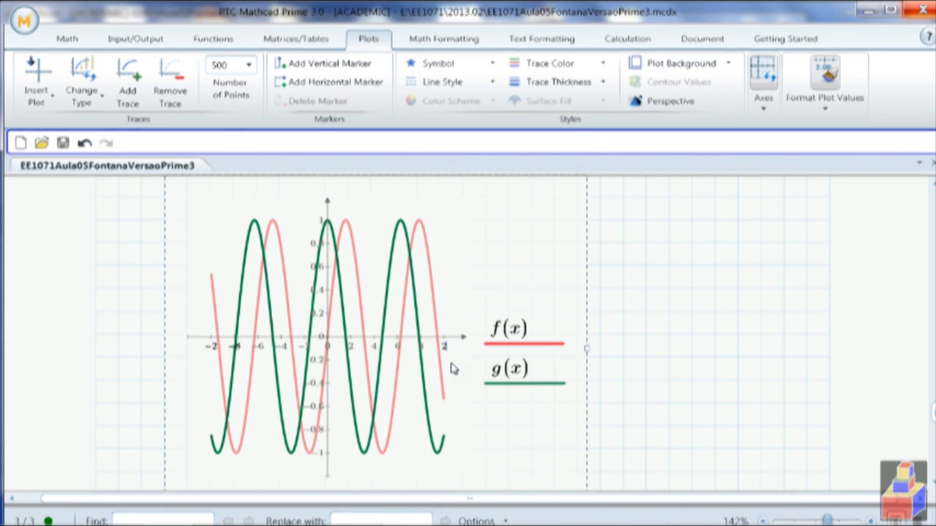
{"action": "type", "text": "2"}
{"action": "key", "text": "Return"}
{"action": "left_click", "coordinate": [659, 340]}
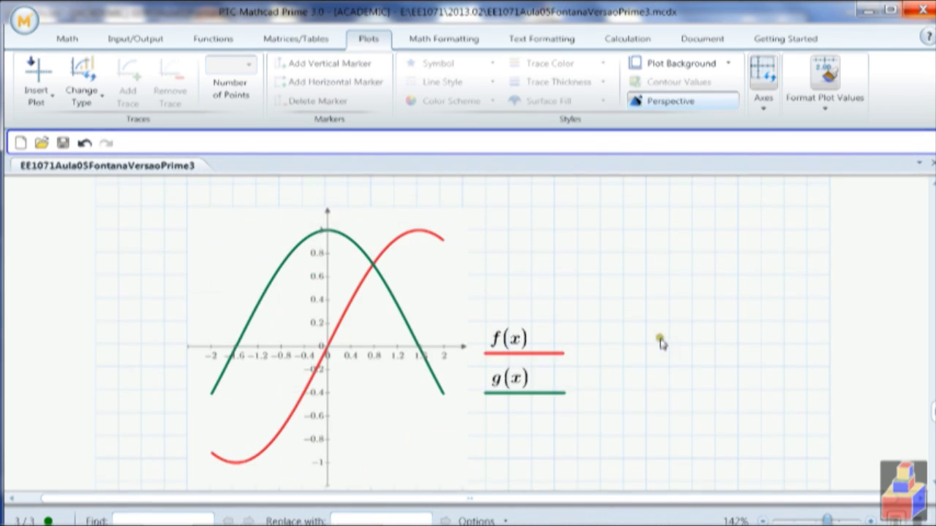
Examine the y-axis tick marks and the plotted f(x) and g(x) curves.
{"action": "left_click", "coordinate": [331, 469]}
{"action": "left_click", "coordinate": [326, 466]}
{"action": "left_click", "coordinate": [329, 428]}
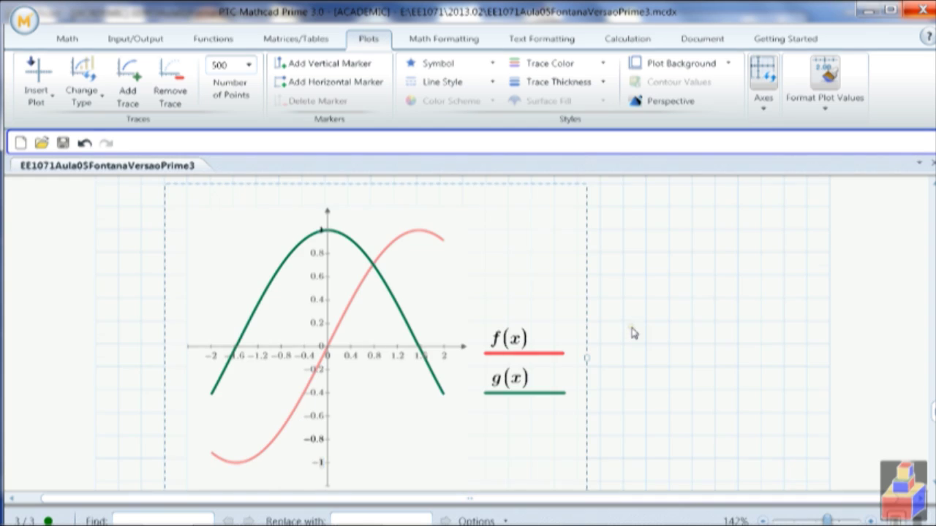
{"action": "scroll", "coordinate": [634, 333], "scroll_direction": "up", "scroll_amount": 3}
{"action": "key", "text": "Escape"}
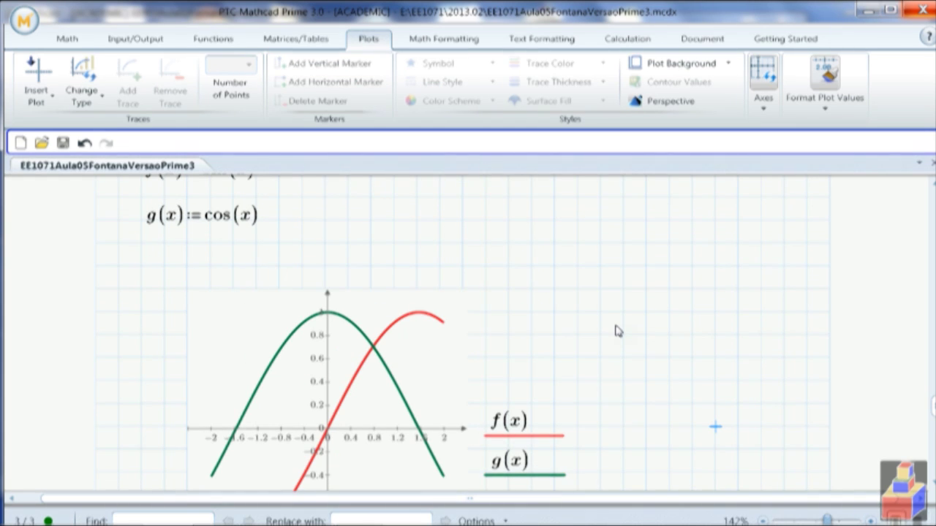
{"action": "scroll", "coordinate": [616, 331], "scroll_direction": "down", "scroll_amount": 3}
{"action": "scroll", "coordinate": [616, 331], "scroll_direction": "up", "scroll_amount": 3}
Start defining a range variable f beginning at 0 in the blank area below the plot.
{"action": "scroll", "coordinate": [181, 291], "scroll_direction": "down", "scroll_amount": 10}
{"action": "left_click", "coordinate": [181, 291]}
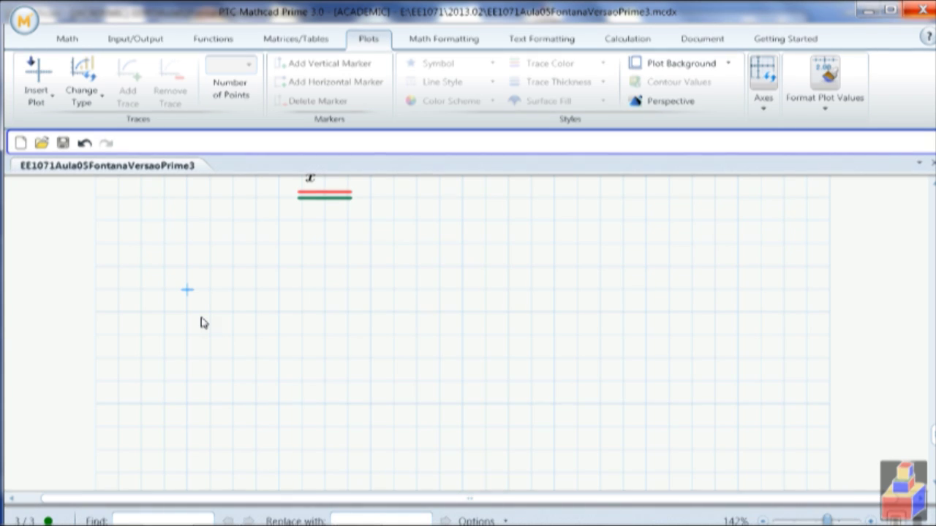
{"action": "type", "text": "f:0,"}
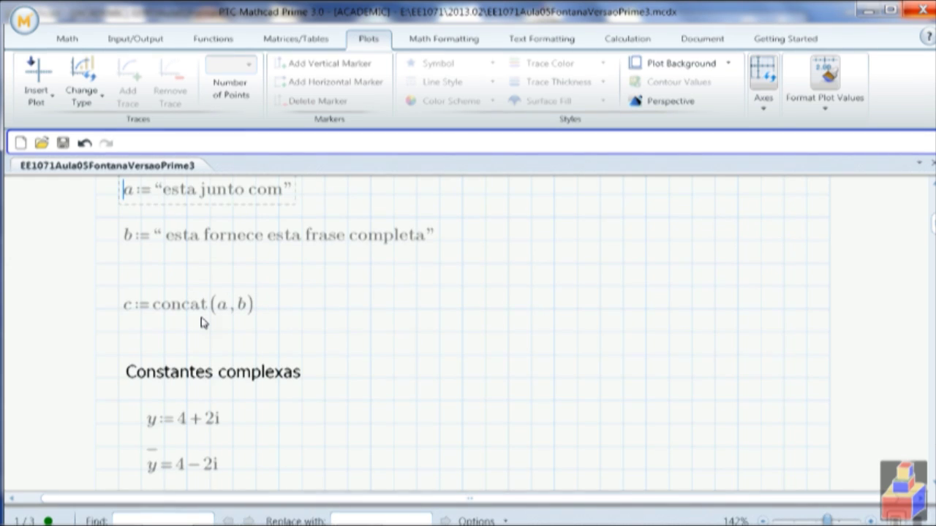
Complete the unfinished range variable i near the end of the worksheet so it runs from 0 to 20.
{"action": "scroll", "coordinate": [262, 379], "scroll_direction": "down", "scroll_amount": 12}
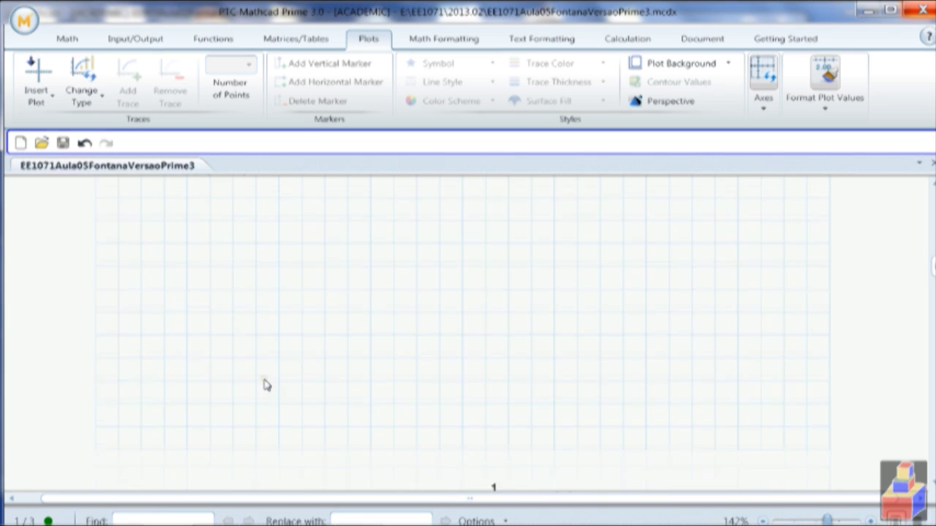
{"action": "scroll", "coordinate": [266, 385], "scroll_direction": "down", "scroll_amount": 12}
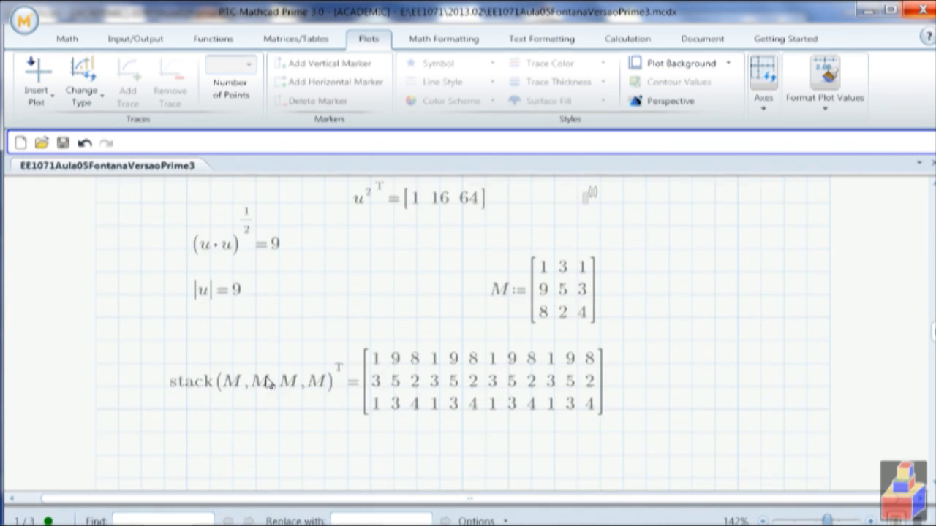
{"action": "scroll", "coordinate": [268, 385], "scroll_direction": "down", "scroll_amount": 15}
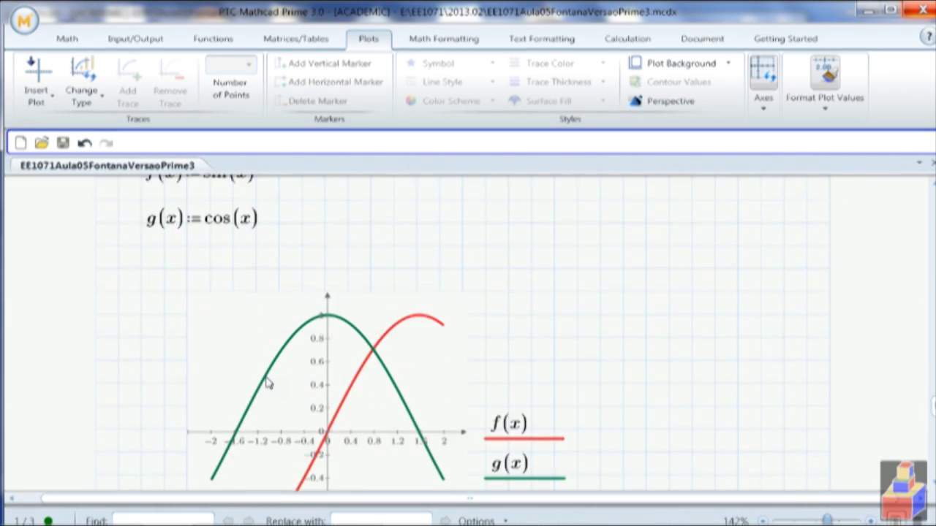
{"action": "scroll", "coordinate": [267, 384], "scroll_direction": "down", "scroll_amount": 10}
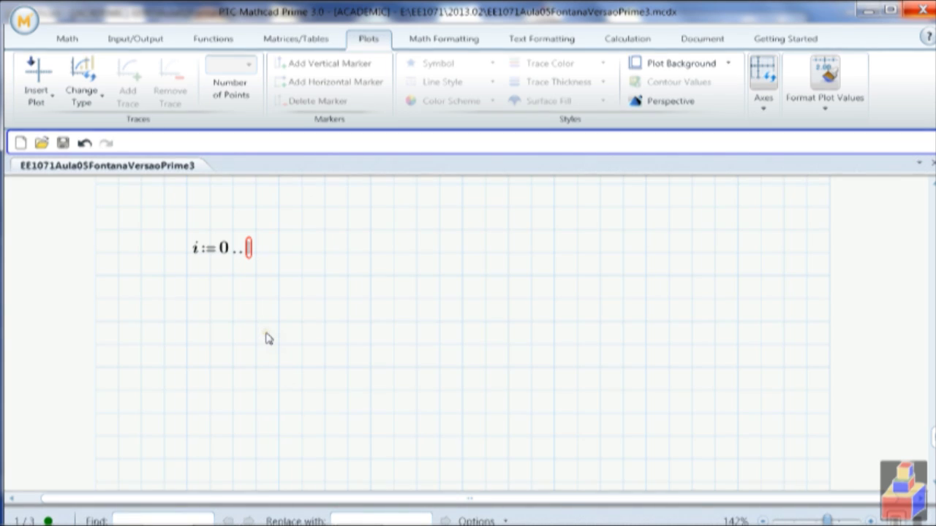
{"action": "left_click", "coordinate": [250, 248]}
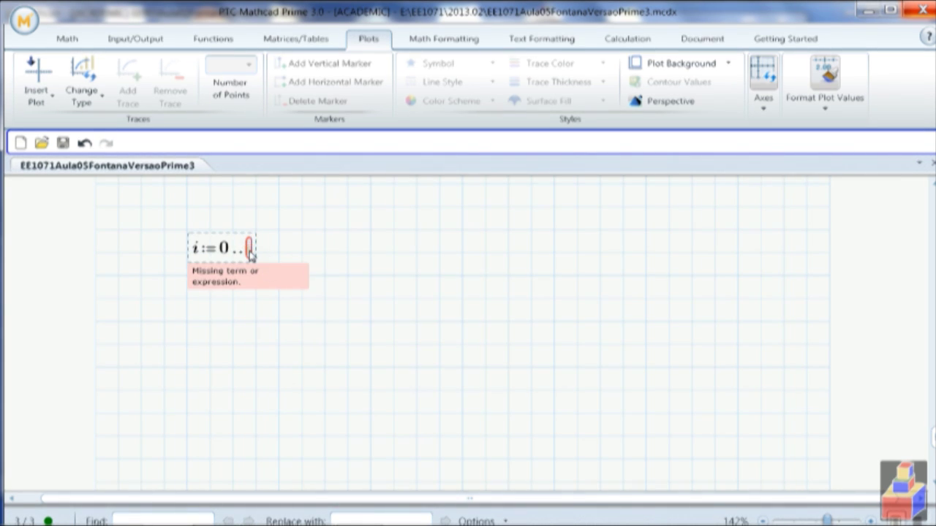
{"action": "type", "text": "20"}
{"action": "left_click", "coordinate": [190, 300]}
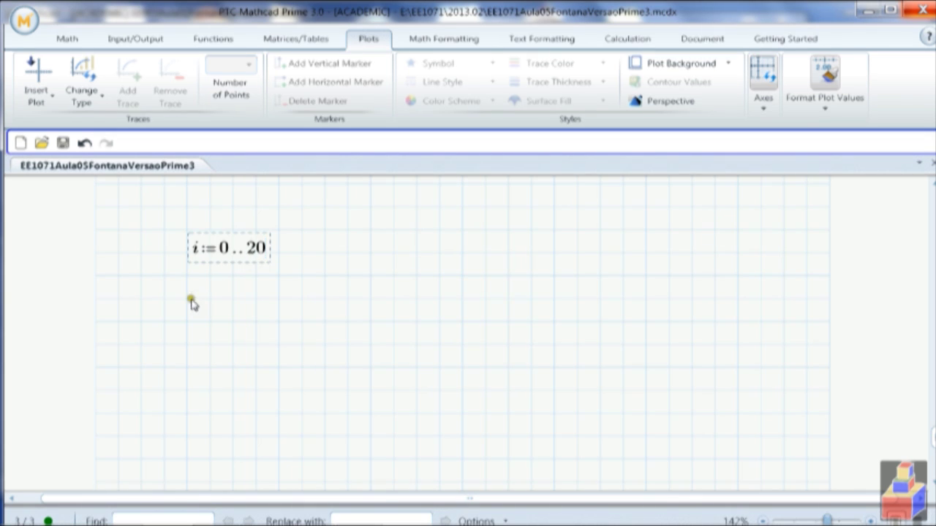
{"action": "type", "text": "i"}
{"action": "type", "text": ":0"}
{"action": "type", "text": ","}
{"action": "key", "text": "BackSpace"}
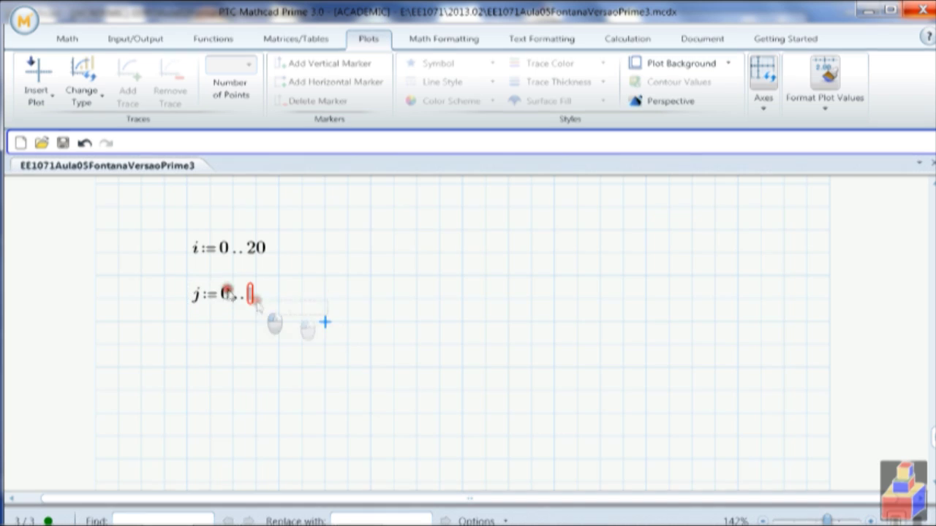
{"action": "left_click_drag", "start_coordinate": [309, 324], "coordinate": [198, 282]}
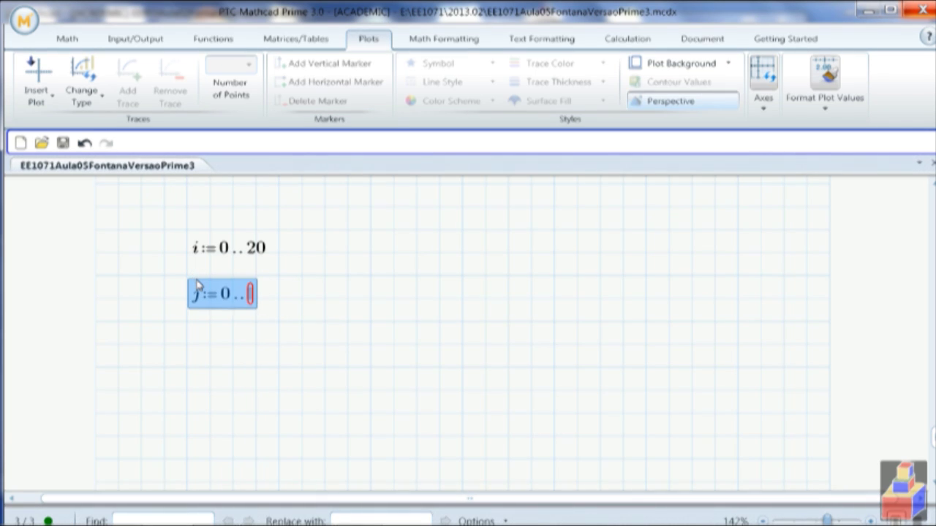
{"action": "key", "text": "Delete"}
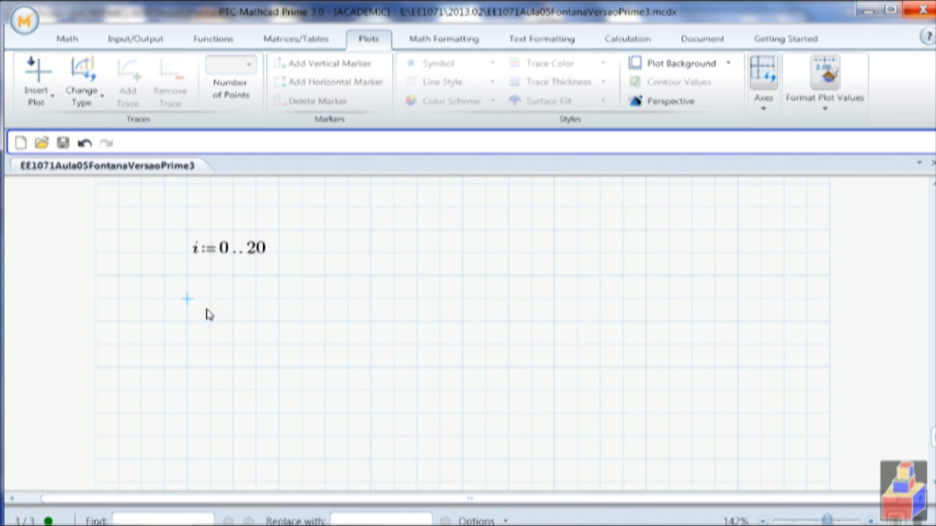
Begin a definition for u with matrix index i below the range variable.
{"action": "type", "text": "u:"}
{"action": "key", "text": "BackSpace"}
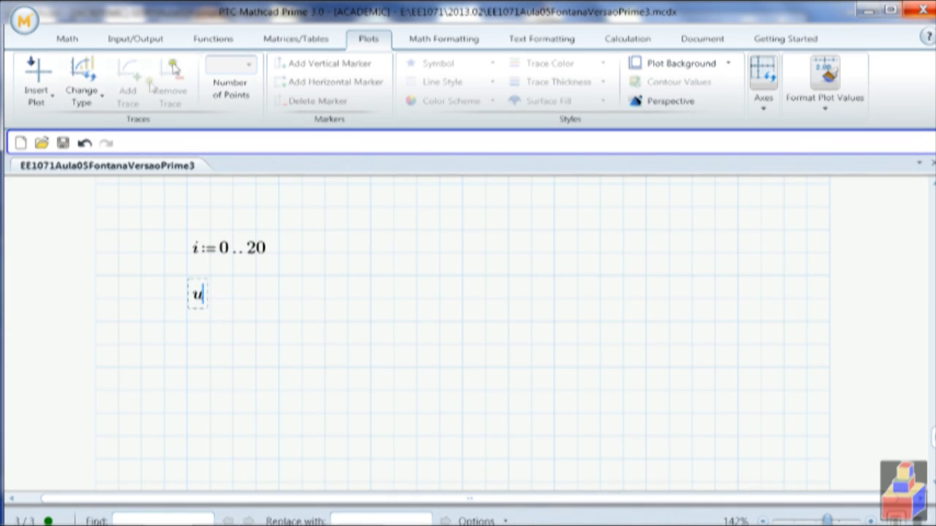
{"action": "left_click", "coordinate": [65, 38]}
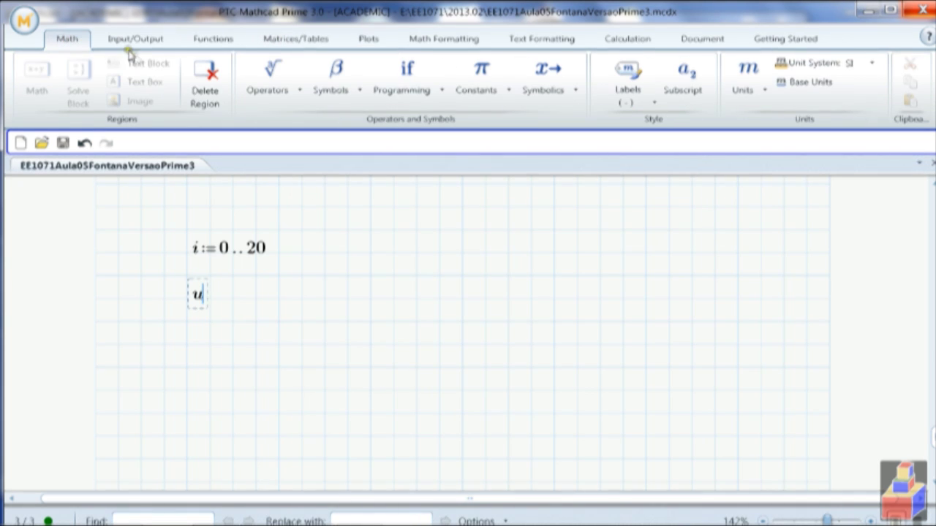
{"action": "left_click", "coordinate": [265, 77]}
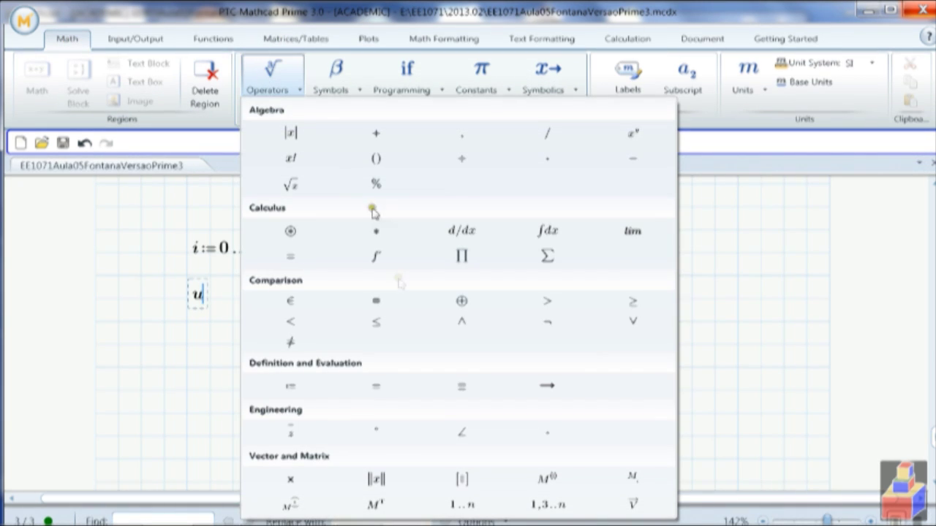
{"action": "left_click", "coordinate": [633, 477]}
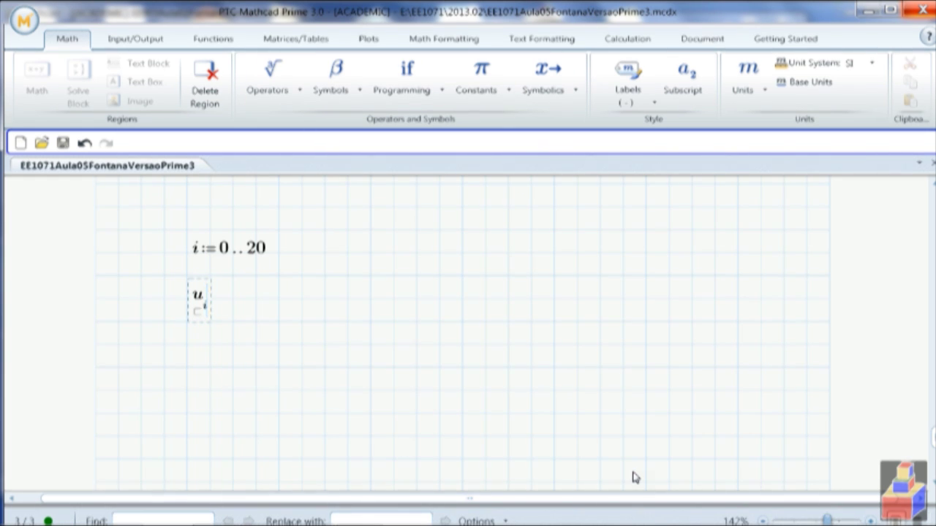
{"action": "type", "text": "i:="}
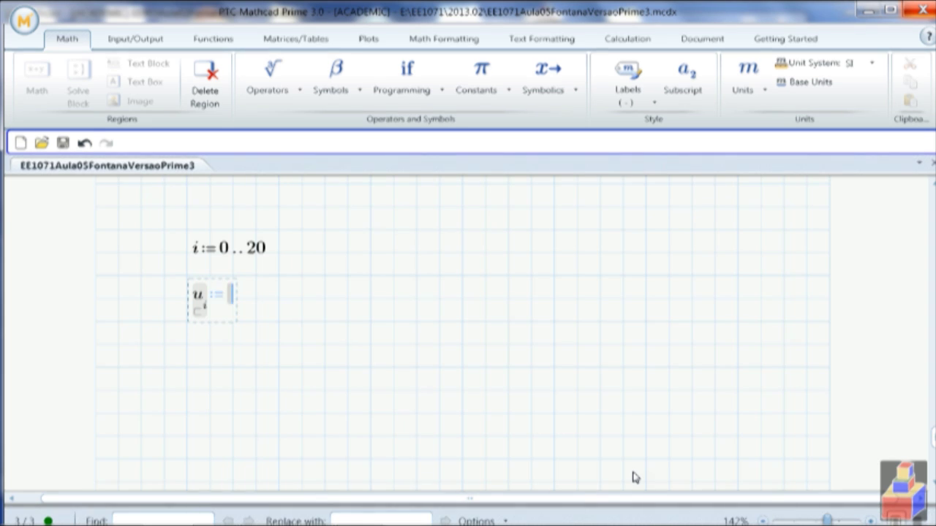
Define the indexed u as sin(2·π·i/10), using the π symbol and a fraction for i over 10.
{"action": "type", "text": "sin"}
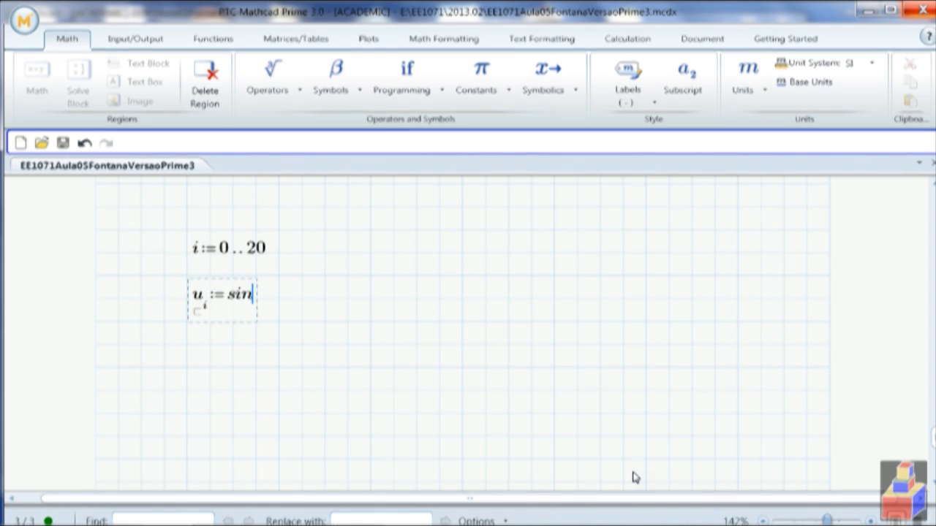
{"action": "type", "text": "("}
{"action": "type", "text": "2*"}
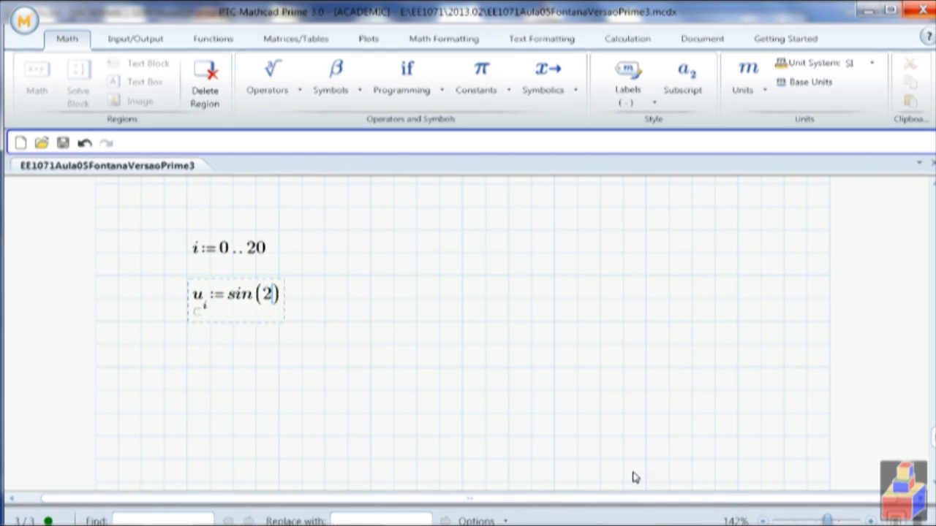
{"action": "type", "text": "p"}
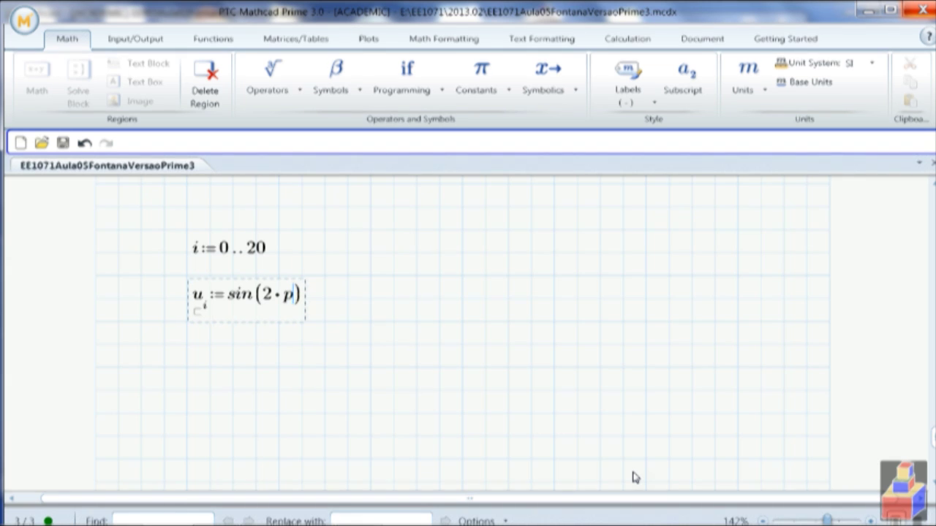
{"action": "key", "text": "ctrl+g"}
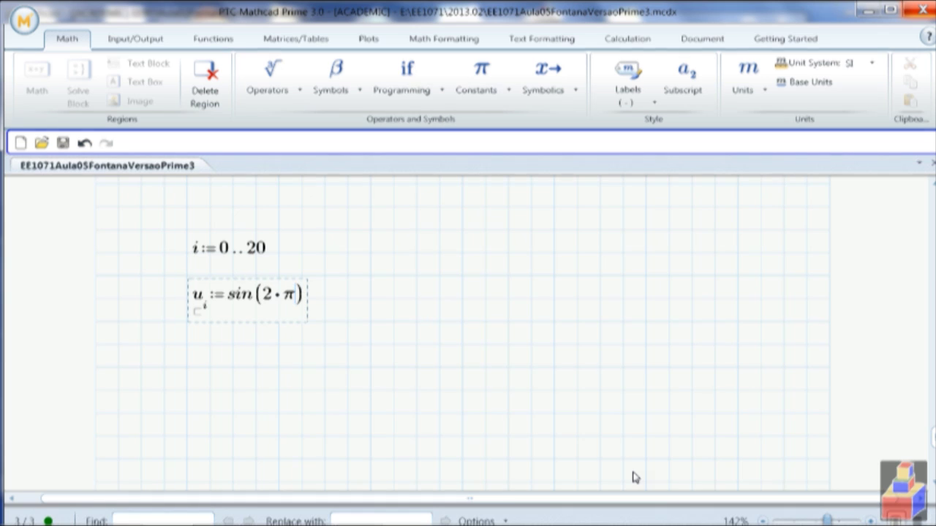
{"action": "type", "text": "*i/"}
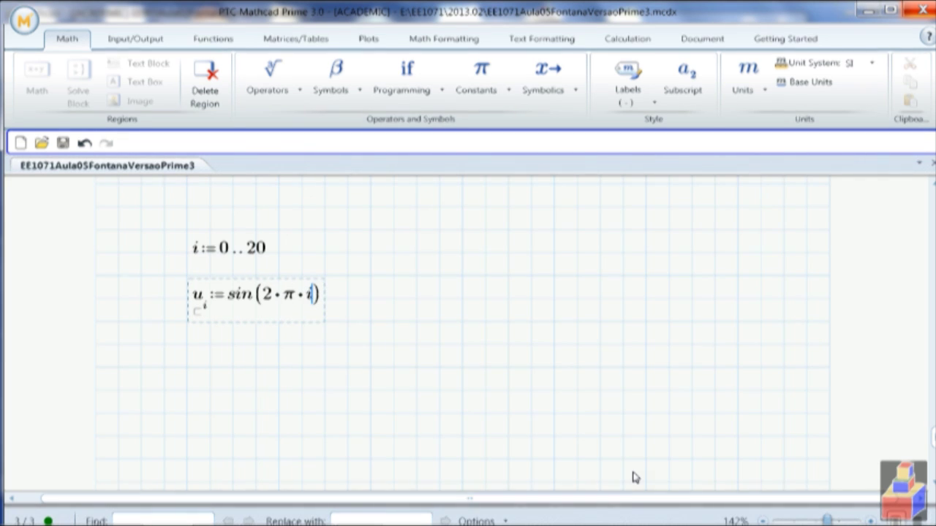
{"action": "type", "text": "10"}
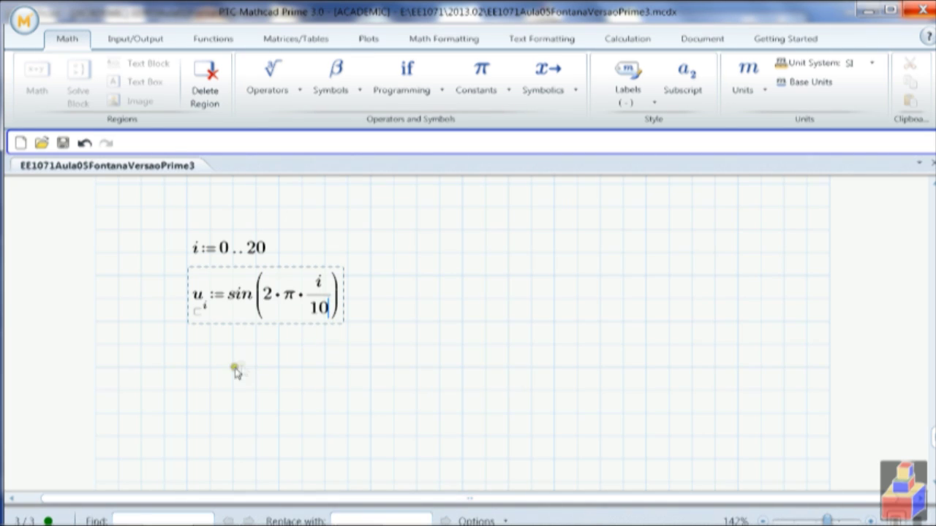
{"action": "left_click", "coordinate": [209, 374]}
Enter v with matrix index i in a new math region below the sine definition.
{"action": "left_click", "coordinate": [195, 364]}
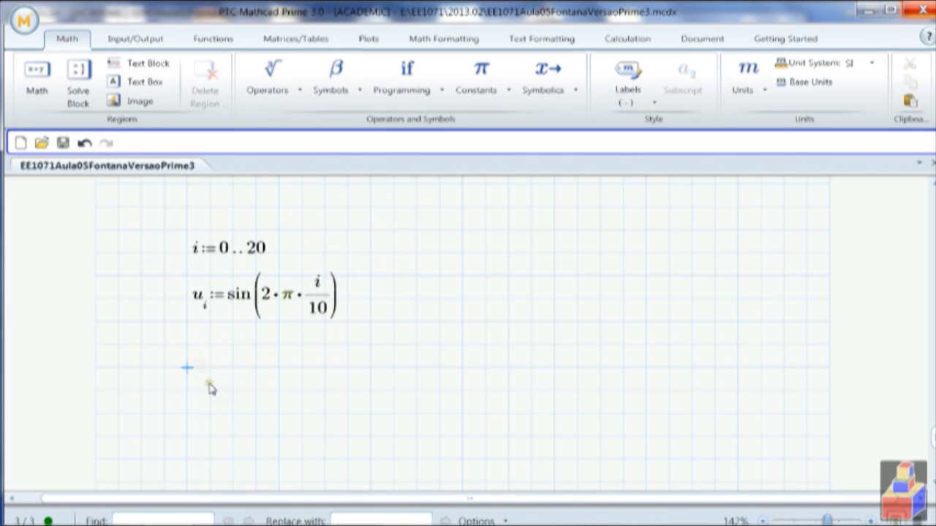
{"action": "type", "text": "v:|i"}
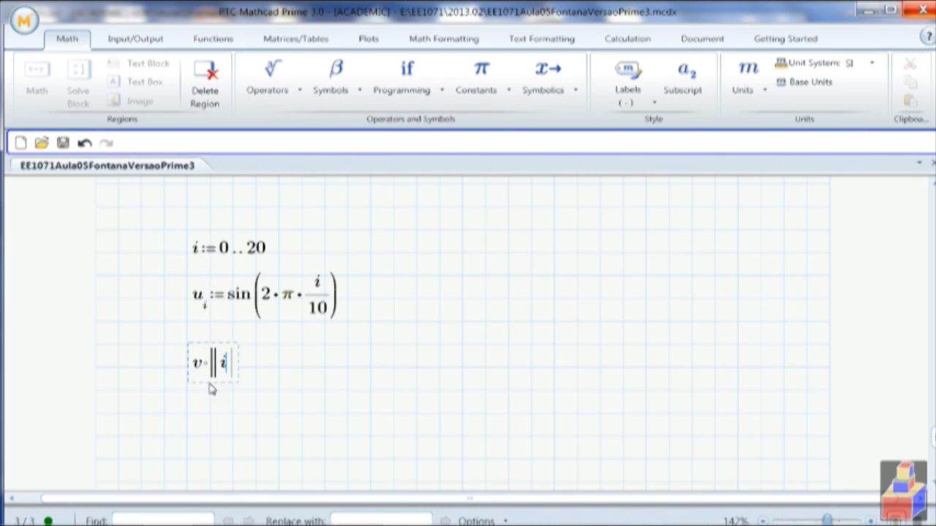
{"action": "key", "text": "BackSpace"}
{"action": "key", "text": "BackSpace"}
{"action": "key", "text": "BackSpace"}
{"action": "left_click", "coordinate": [283, 85]}
{"action": "left_click", "coordinate": [625, 477]}
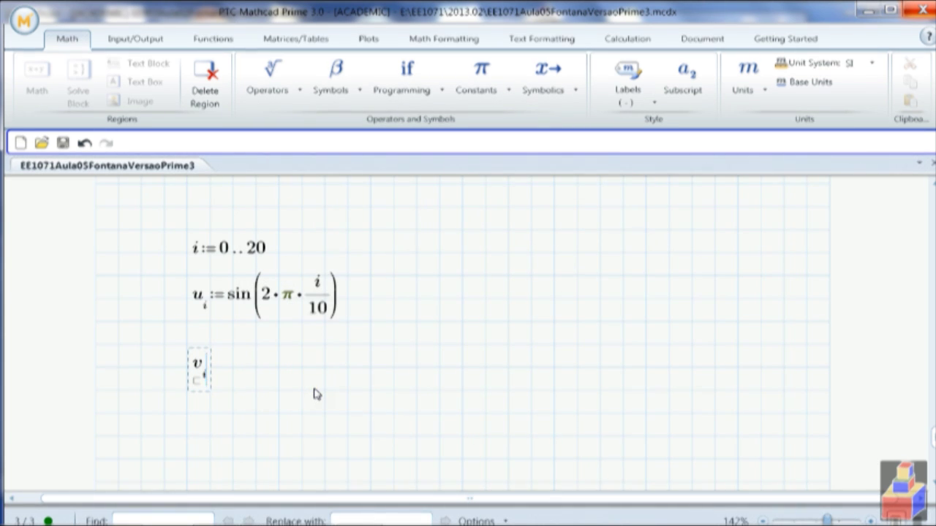
Define the indexed v as cos(2·π·i/10).
{"action": "type", "text": ":cos"}
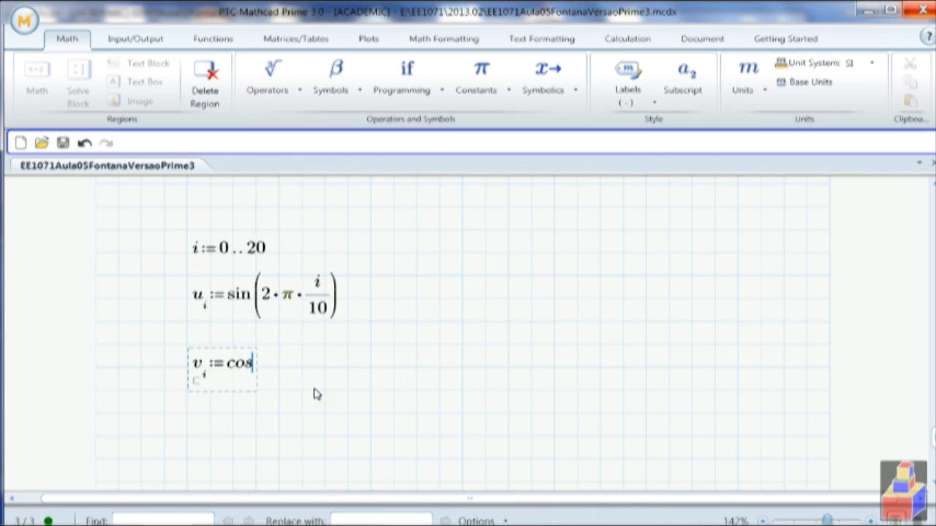
{"action": "type", "text": "(2*"}
{"action": "key", "text": "ctrl+shift+p"}
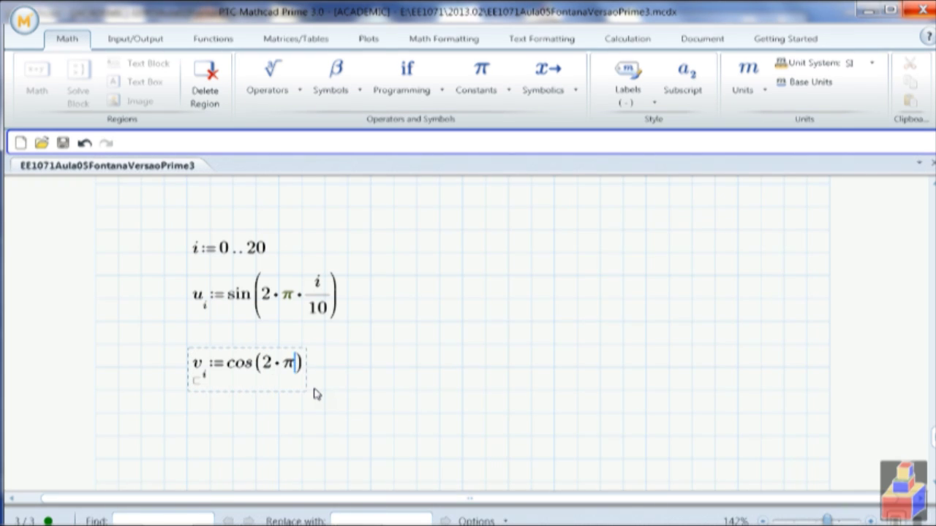
{"action": "type", "text": "*i/10"}
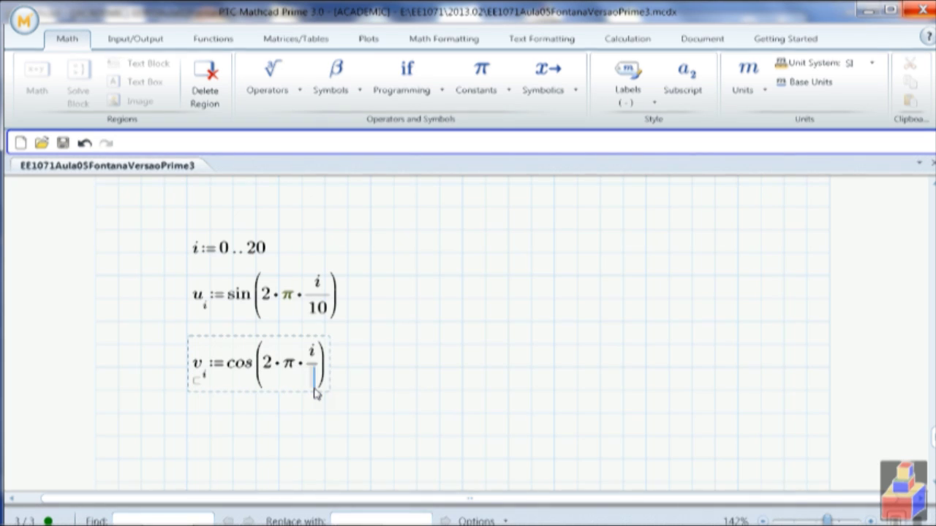
{"action": "left_click", "coordinate": [443, 372]}
Insert an XY plot in the empty space below the cosine definition.
{"action": "scroll", "coordinate": [444, 374], "scroll_direction": "down", "scroll_amount": 3}
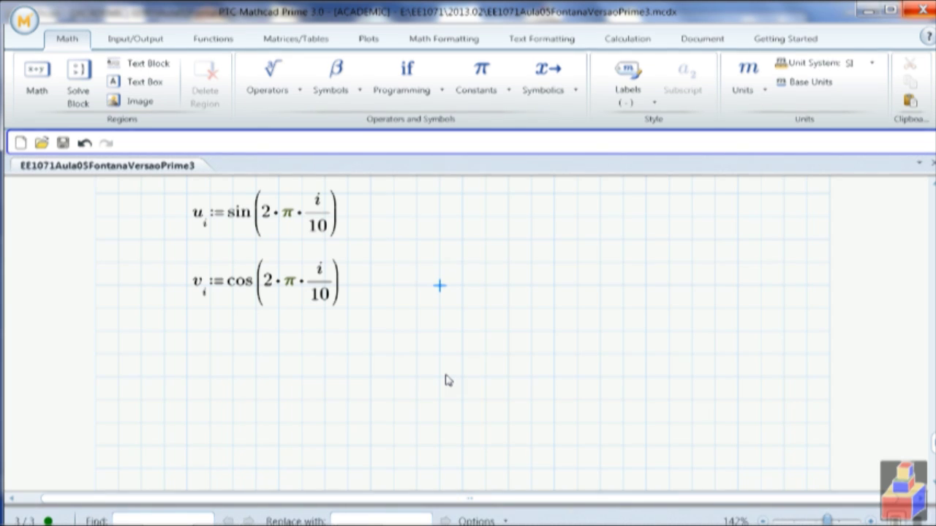
{"action": "scroll", "coordinate": [449, 380], "scroll_direction": "down", "scroll_amount": 3}
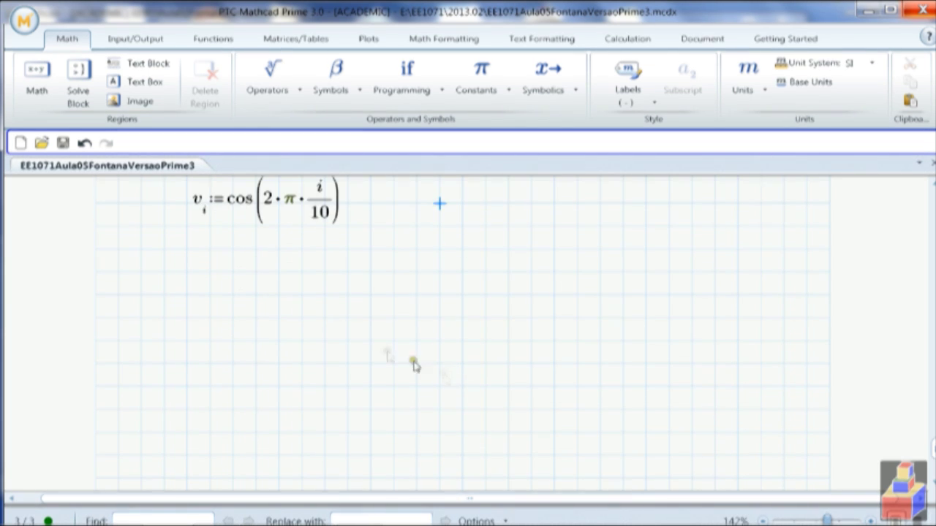
{"action": "left_click", "coordinate": [210, 295]}
{"action": "left_click", "coordinate": [370, 39]}
{"action": "left_click", "coordinate": [46, 91]}
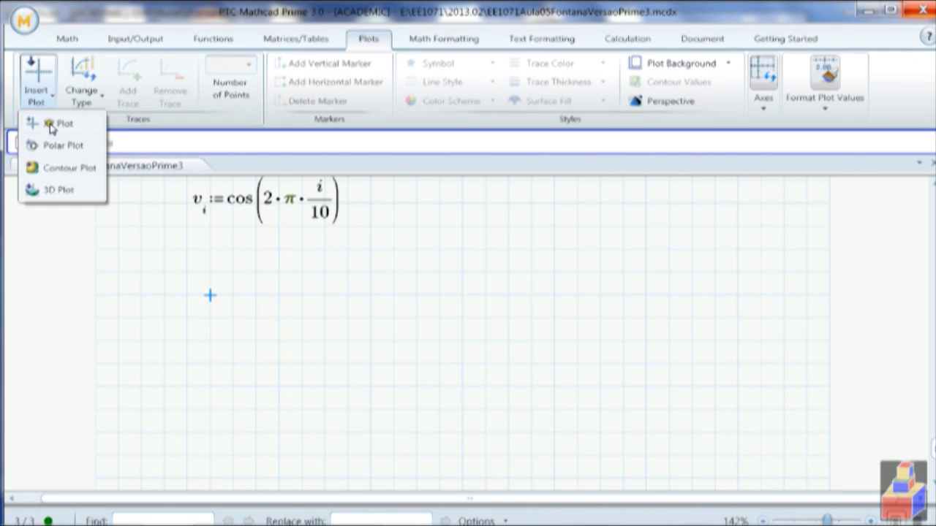
{"action": "left_click", "coordinate": [274, 272]}
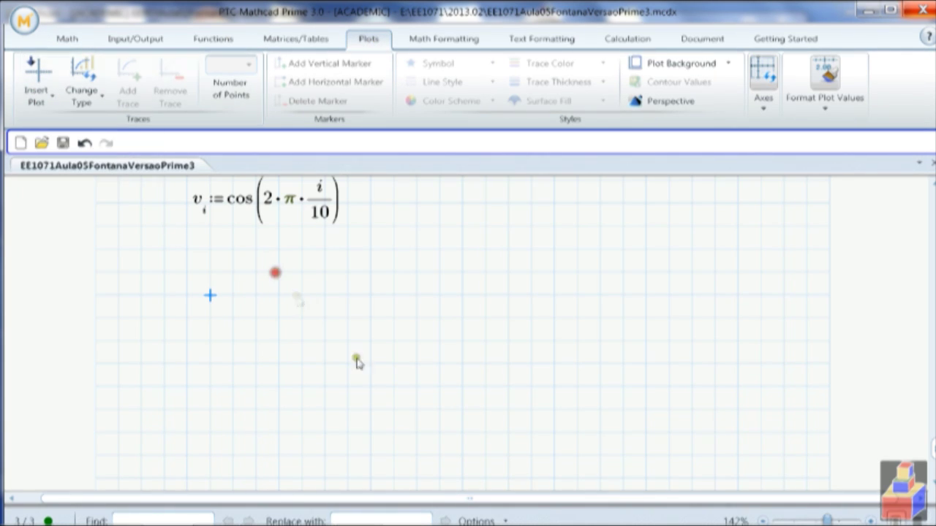
{"action": "key", "text": "ctrl+2"}
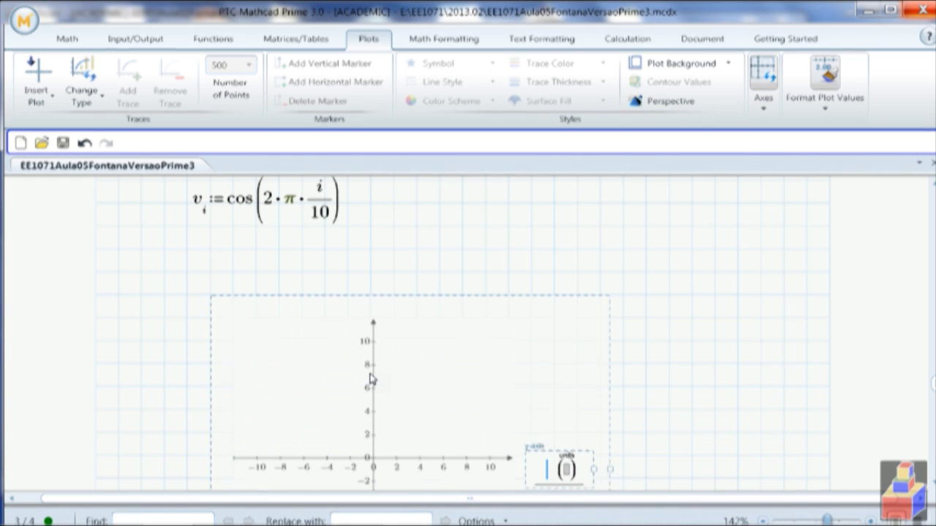
Enter i on the XY plot's x-axis and u and v, each with matrix index i, as two y-axis expressions.
{"action": "scroll", "coordinate": [373, 379], "scroll_direction": "down", "scroll_amount": 2}
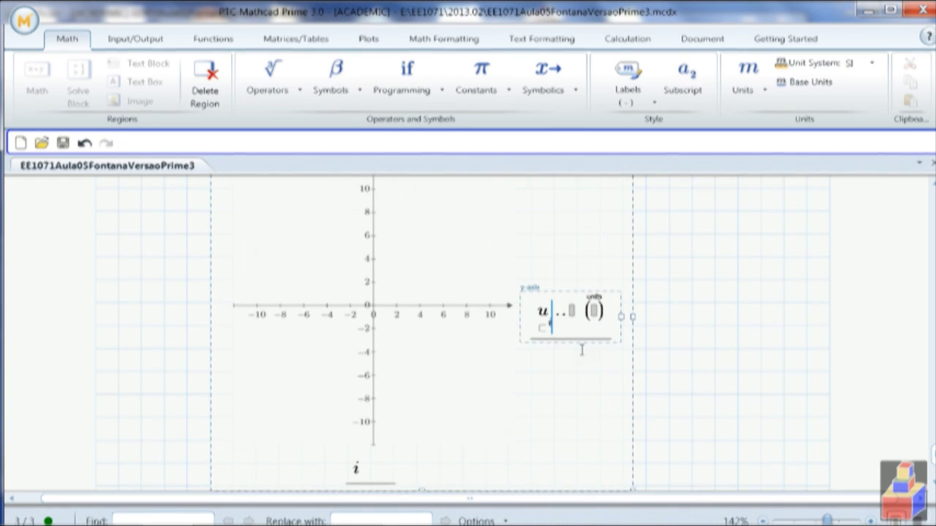
{"action": "type", "text": "i"}
{"action": "key", "text": "Return"}
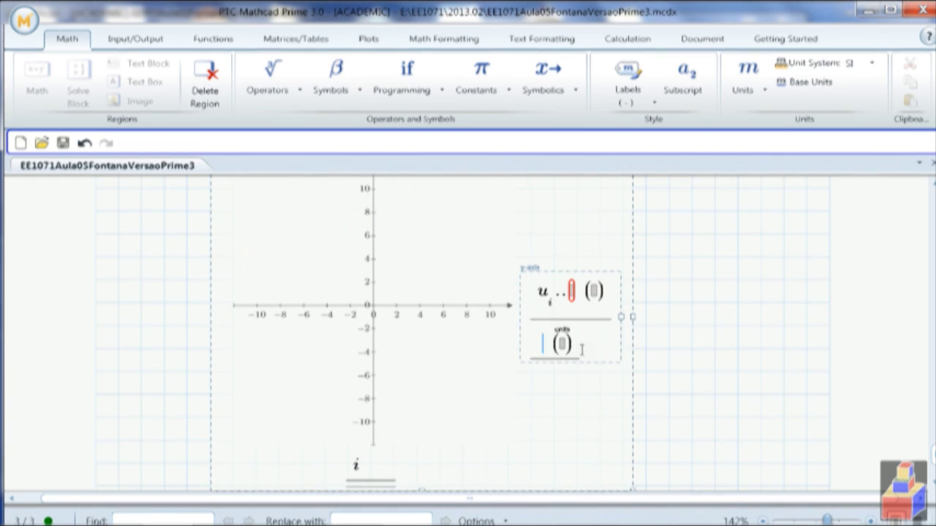
{"action": "type", "text": "v"}
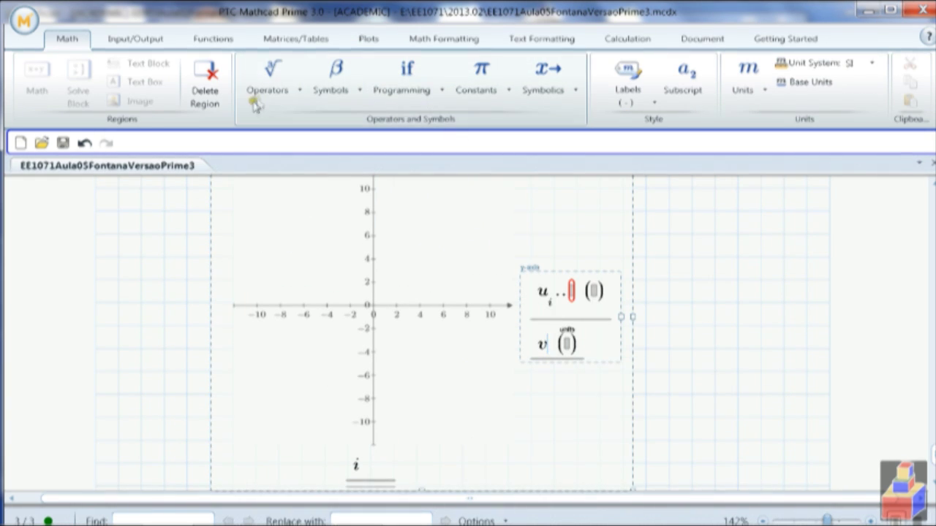
{"action": "left_click", "coordinate": [267, 82]}
{"action": "left_click", "coordinate": [644, 479]}
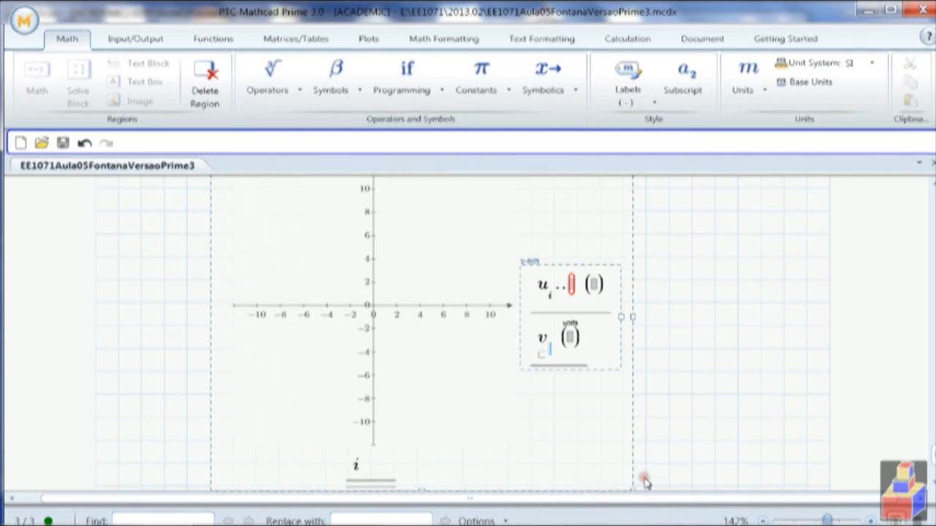
{"action": "left_click", "coordinate": [806, 371]}
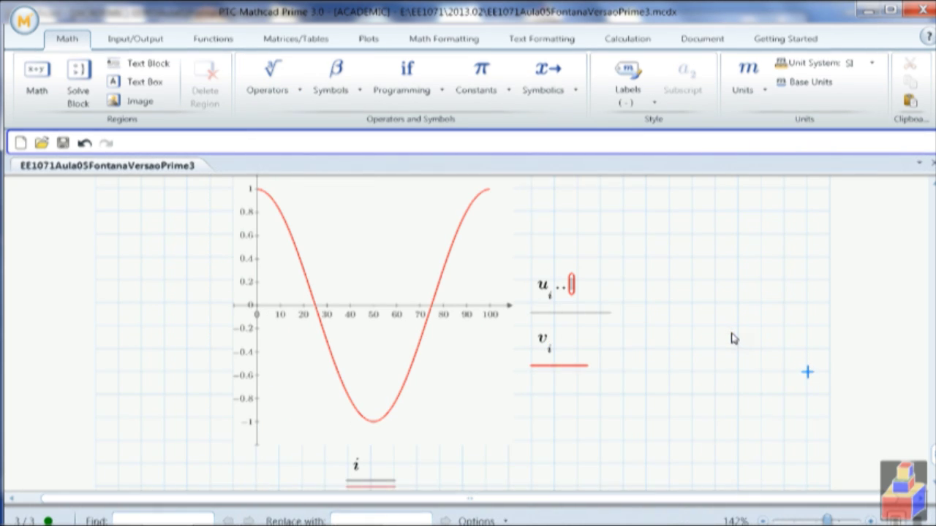
Remove the stray range operator and its empty placeholder after the indexed u on the plot's y-axis.
{"action": "left_click", "coordinate": [570, 291]}
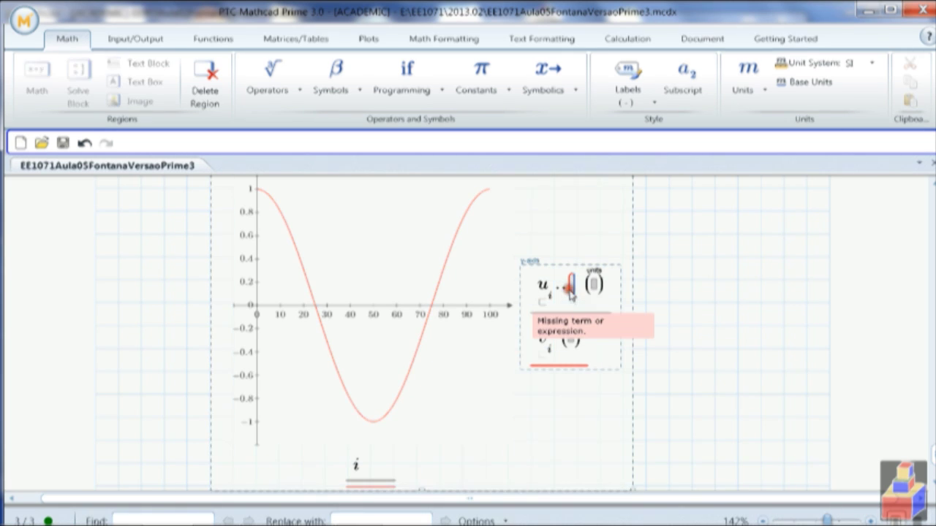
{"action": "key", "text": "BackSpace"}
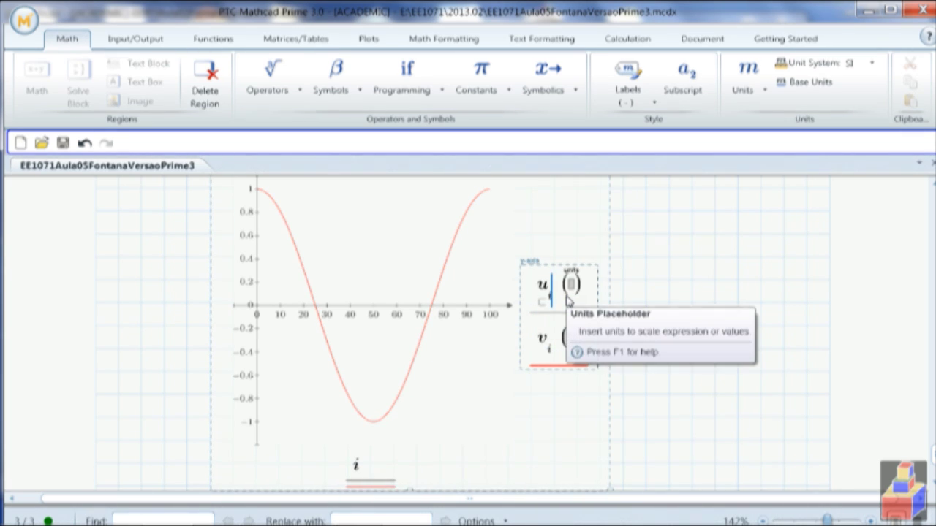
{"action": "key", "text": "comma"}
{"action": "key", "text": "BackSpace"}
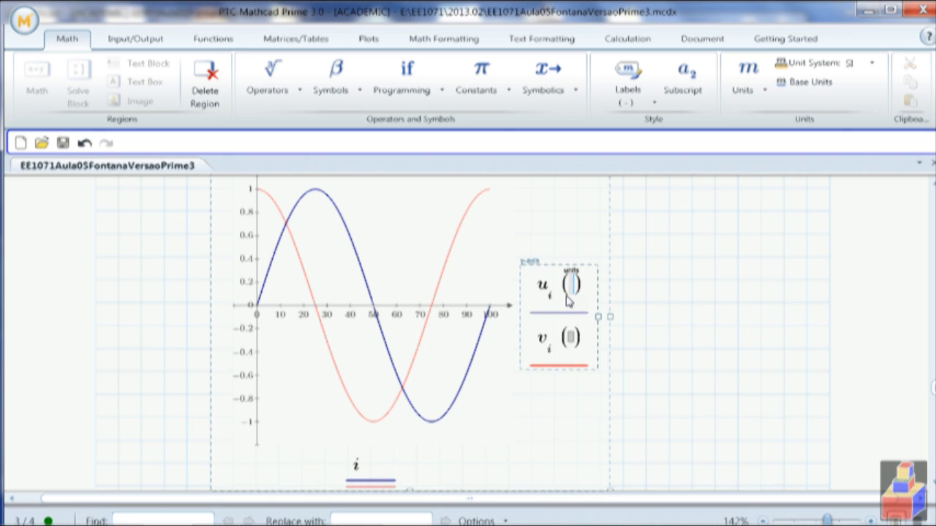
{"action": "left_click", "coordinate": [721, 301]}
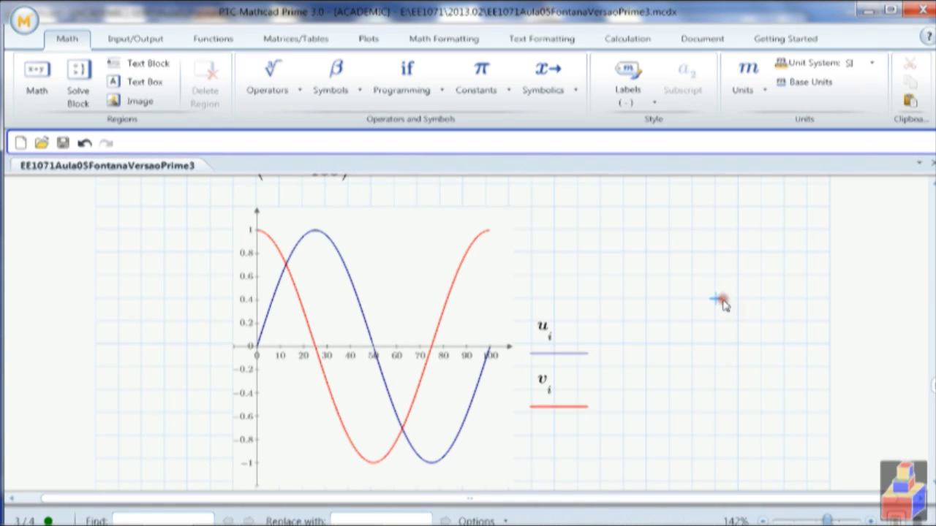
Define the function r(ϕ) as e raised to ϕ/(2·π) in the empty grid below the page 4 heading.
{"action": "scroll", "coordinate": [675, 281], "scroll_direction": "down", "scroll_amount": 3}
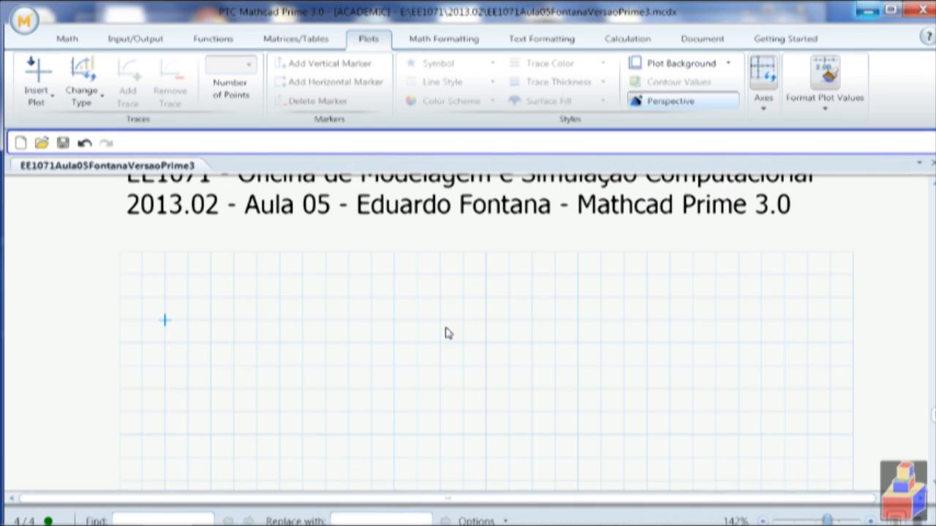
{"action": "left_click", "coordinate": [42, 90]}
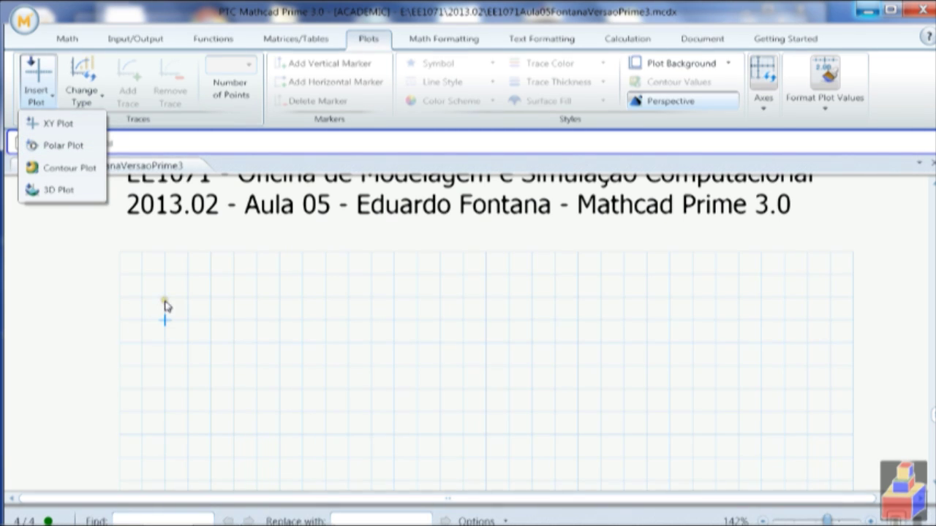
{"action": "left_click", "coordinate": [165, 304]}
{"action": "left_click", "coordinate": [165, 297]}
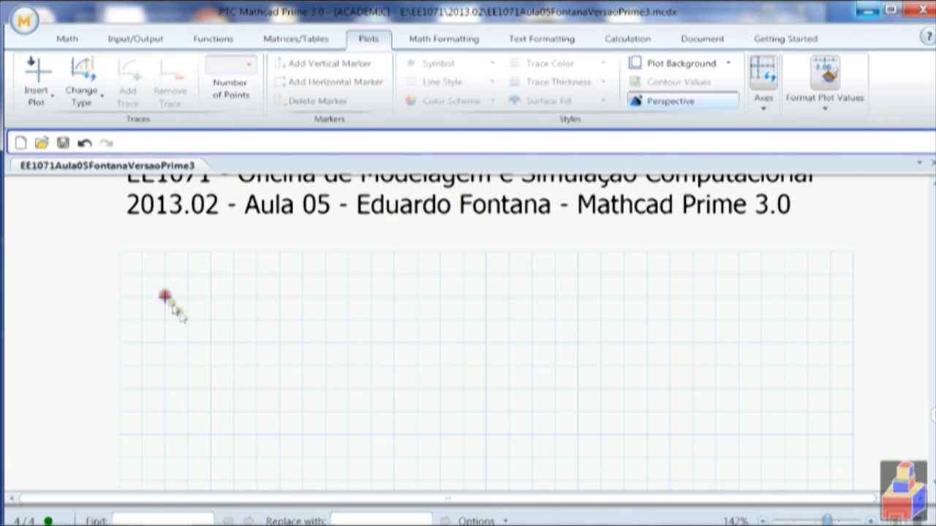
{"action": "type", "text": "r"}
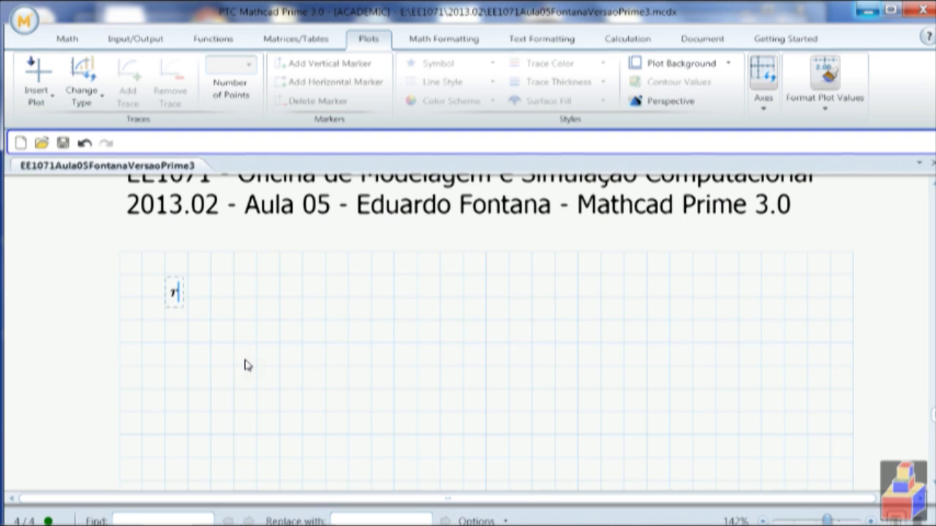
{"action": "type", "text": "(f"}
{"action": "key", "text": "ctrl+g"}
{"action": "type", "text": ":="}
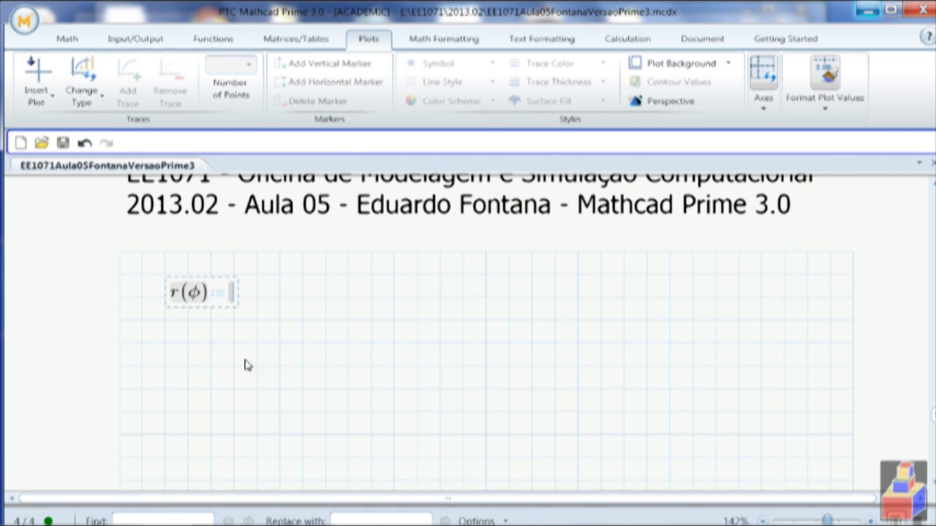
{"action": "type", "text": "e^(ϕ/2"}
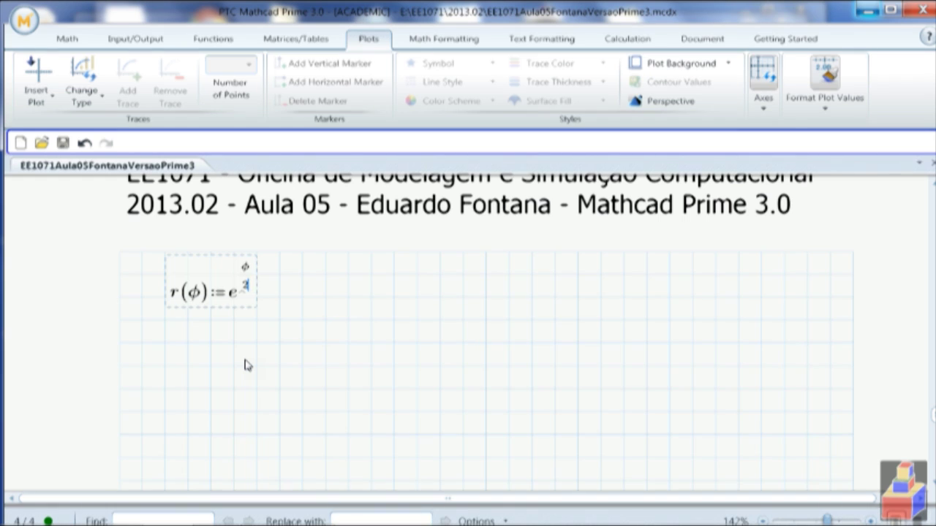
{"action": "type", "text": "*"}
{"action": "key", "text": "ctrl+shift+p"}
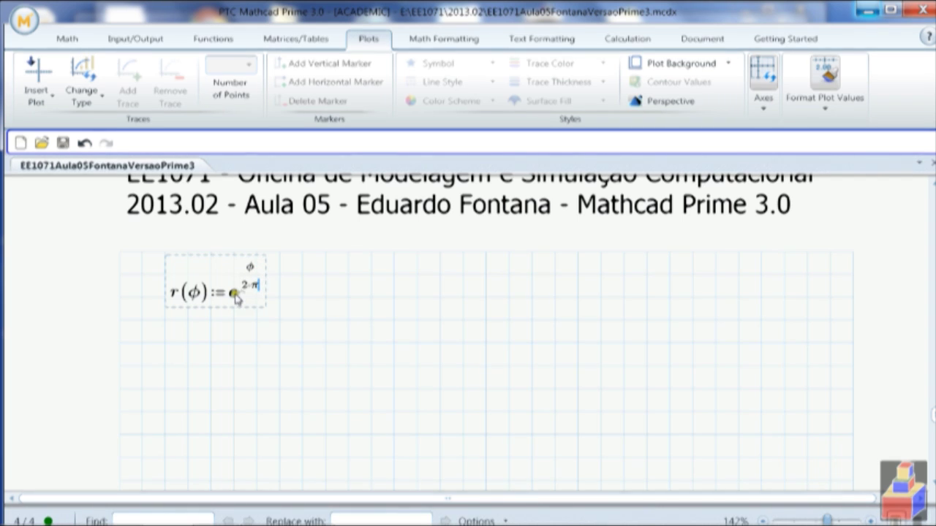
{"action": "left_click", "coordinate": [212, 344]}
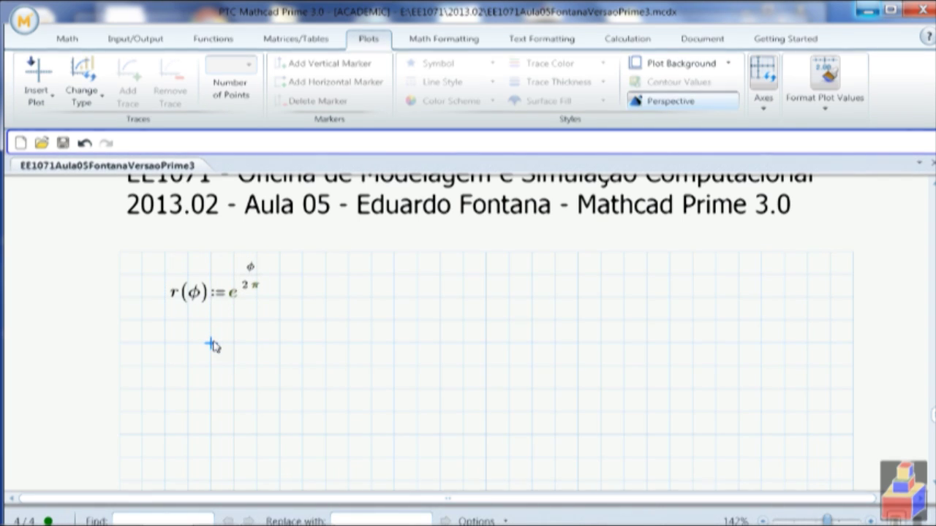
Insert a polar plot below the r(ϕ) definition and enter r(ϕ) on its radial axis.
{"action": "scroll", "coordinate": [212, 345], "scroll_direction": "down", "scroll_amount": 2}
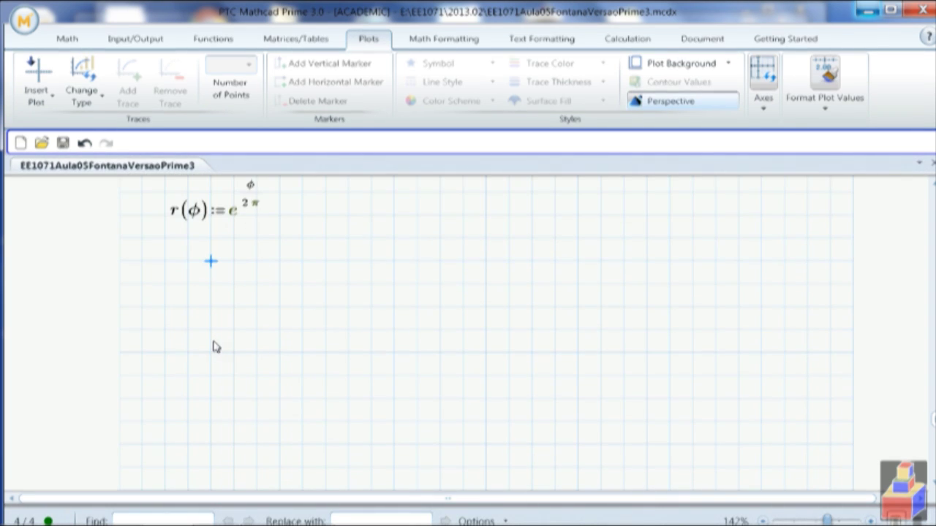
{"action": "left_click", "coordinate": [30, 95]}
{"action": "left_click", "coordinate": [29, 143]}
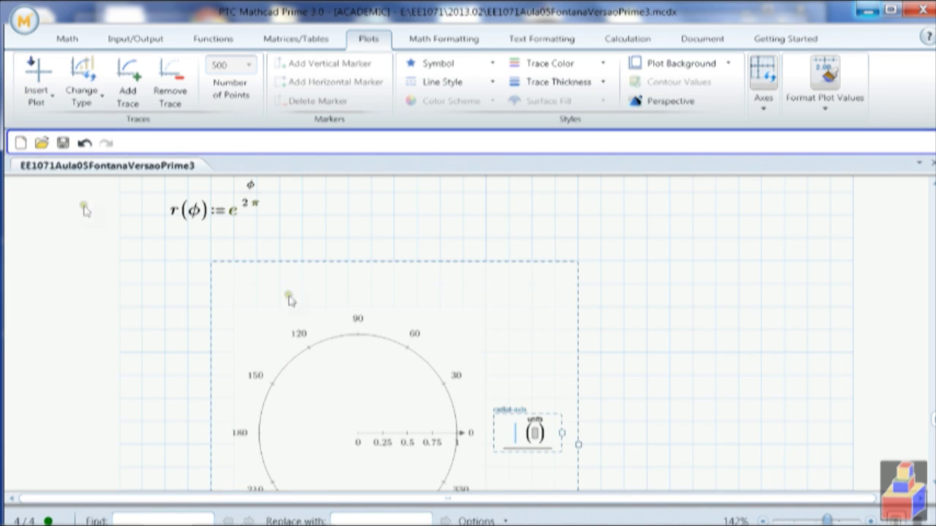
{"action": "scroll", "coordinate": [804, 358], "scroll_direction": "down", "scroll_amount": 1}
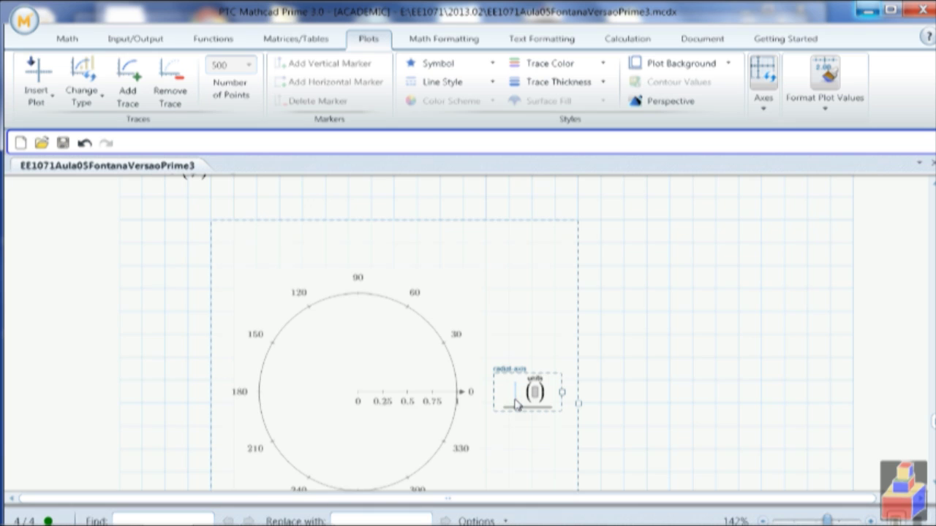
{"action": "type", "text": "r(f"}
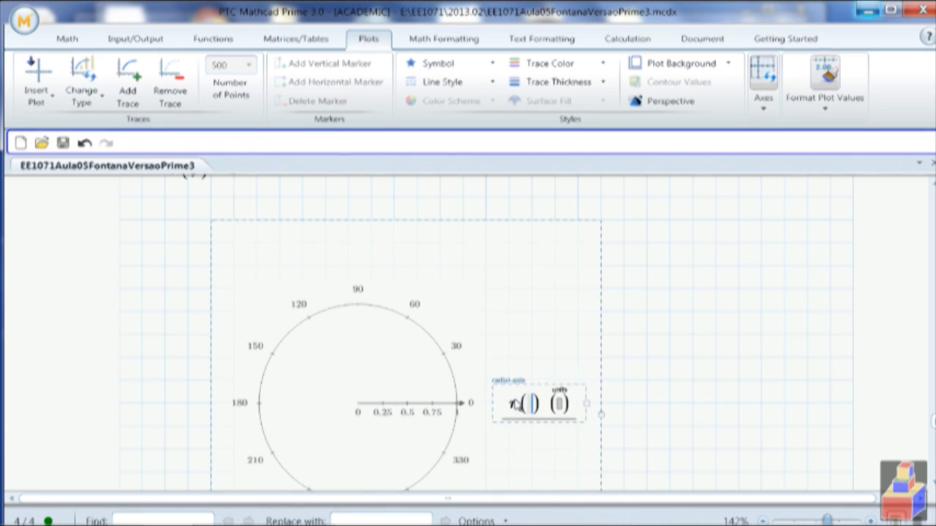
{"action": "key", "text": "ctrl+g"}
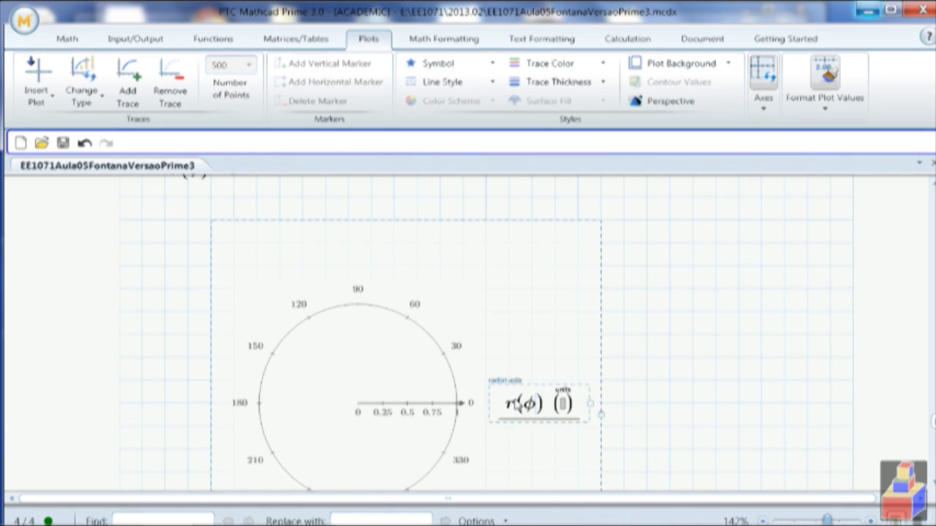
Enter ϕ as the polar plot's angular-axis expression.
{"action": "scroll", "coordinate": [528, 401], "scroll_direction": "down", "scroll_amount": 3}
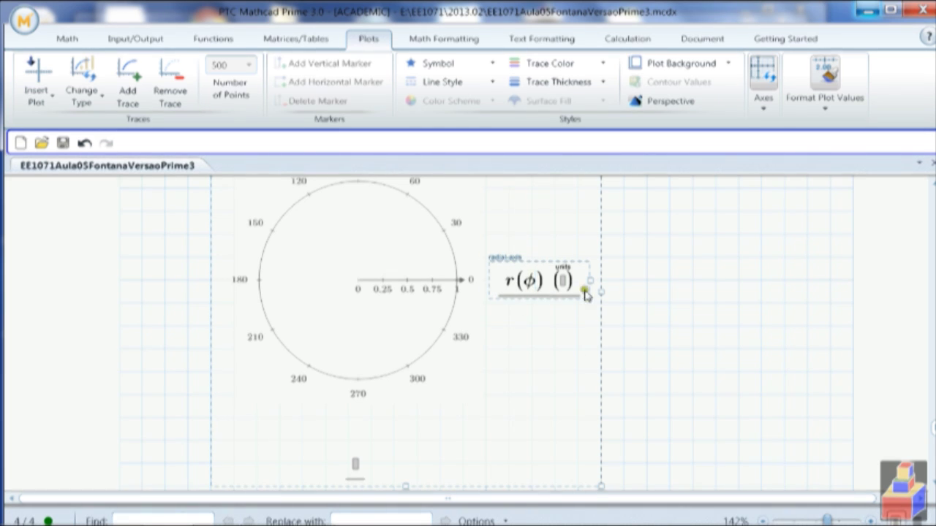
{"action": "left_click", "coordinate": [356, 468]}
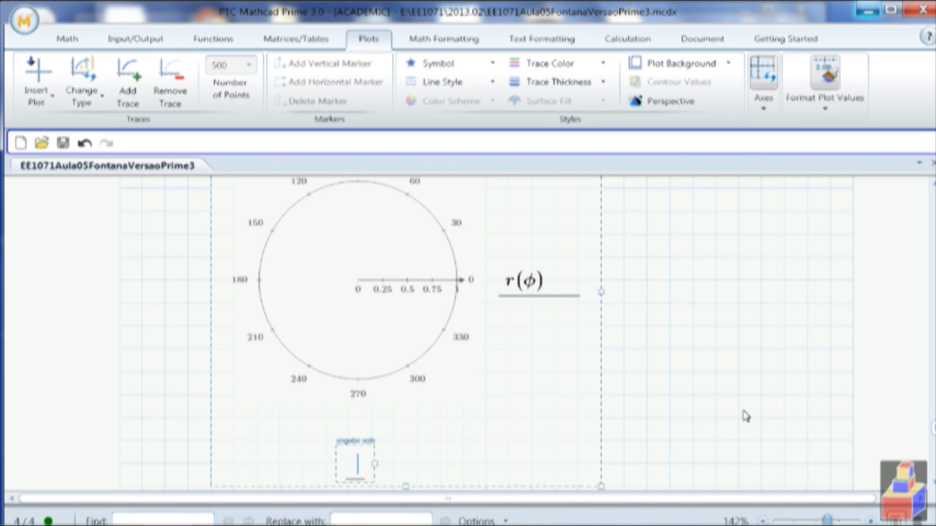
{"action": "type", "text": "f"}
{"action": "key", "text": "ctrl+g"}
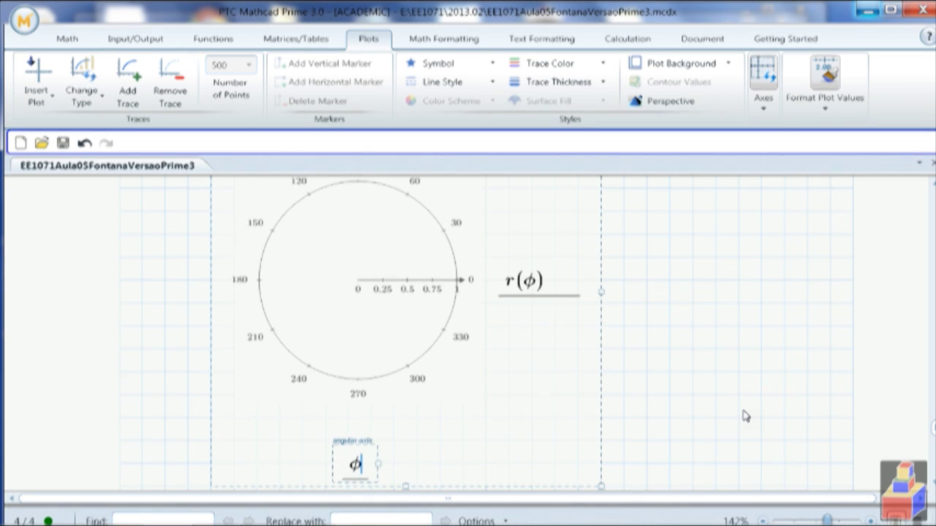
{"action": "key", "text": "Return"}
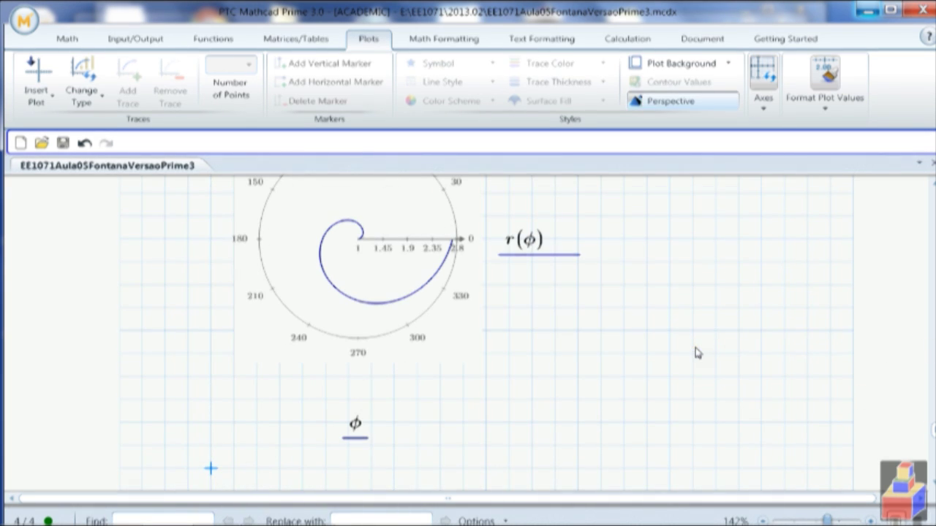
Set the polar plot's radial axis to run from 0 to 3 by editing its first and last tick values.
{"action": "scroll", "coordinate": [697, 354], "scroll_direction": "up", "scroll_amount": 3}
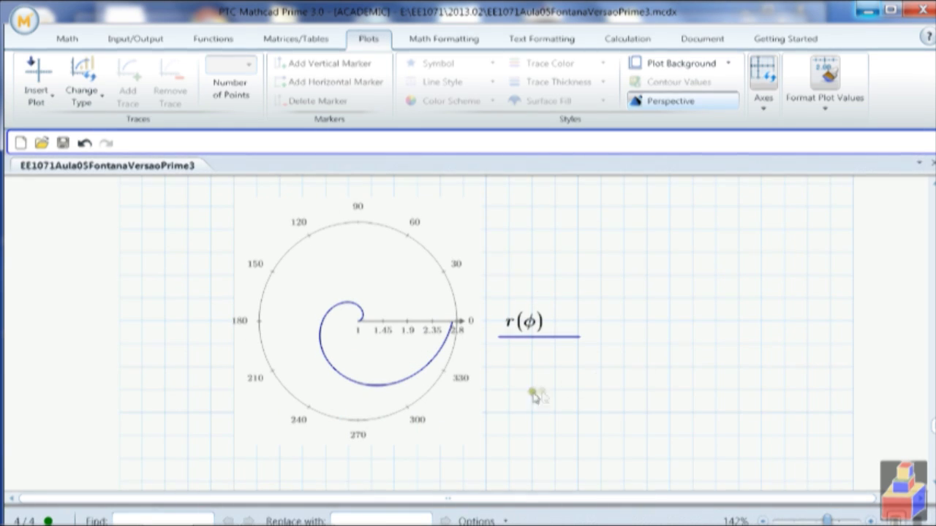
{"action": "left_click", "coordinate": [358, 333]}
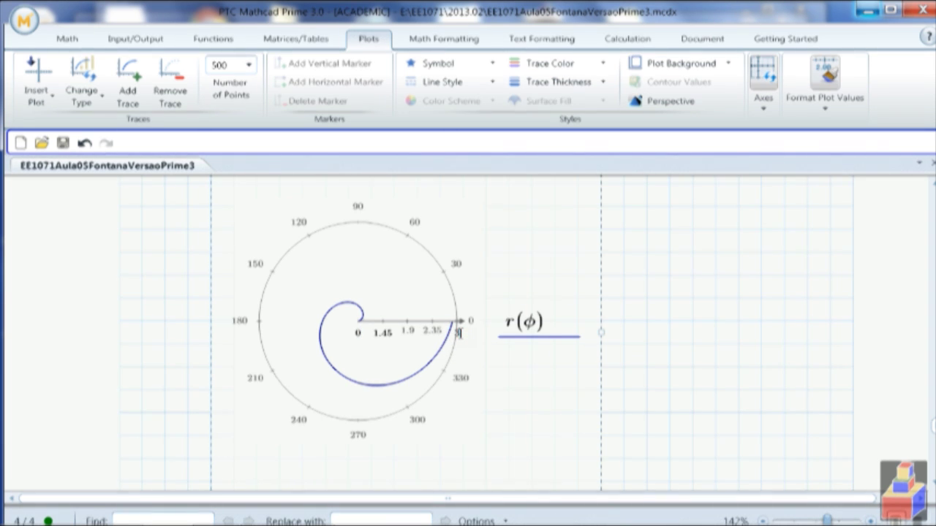
{"action": "key", "text": "Return"}
{"action": "scroll", "coordinate": [460, 333], "scroll_direction": "down", "scroll_amount": 2}
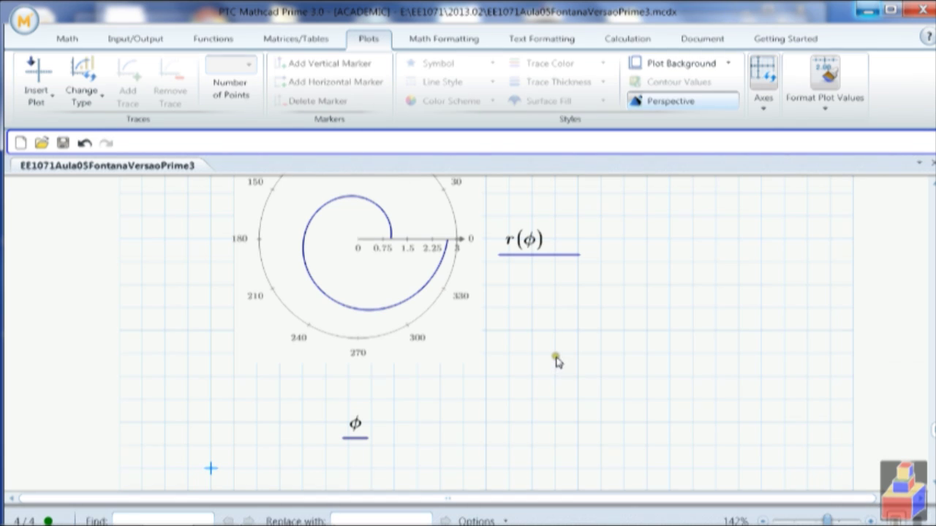
Evaluate the constant e in a math region beside the polar plot, and delete that region.
{"action": "scroll", "coordinate": [558, 362], "scroll_direction": "up", "scroll_amount": 2}
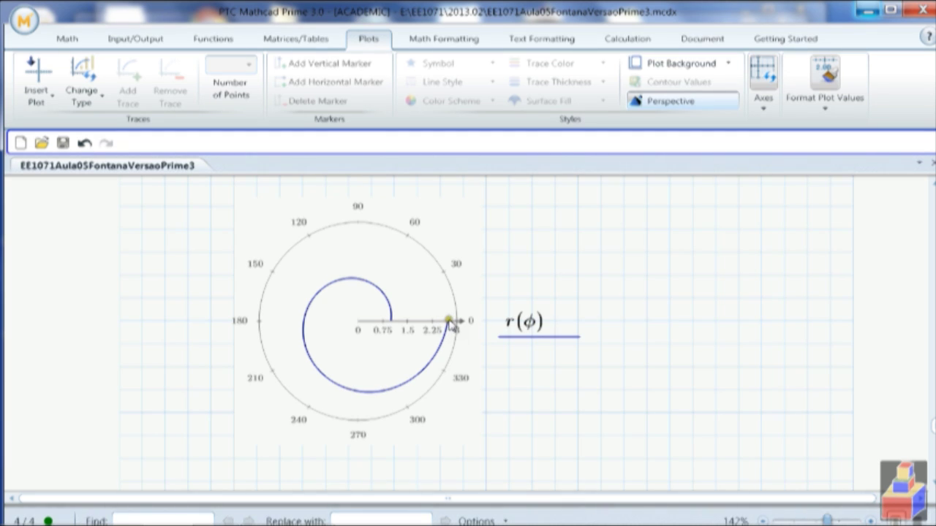
{"action": "left_click", "coordinate": [635, 306]}
{"action": "type", "text": "e"}
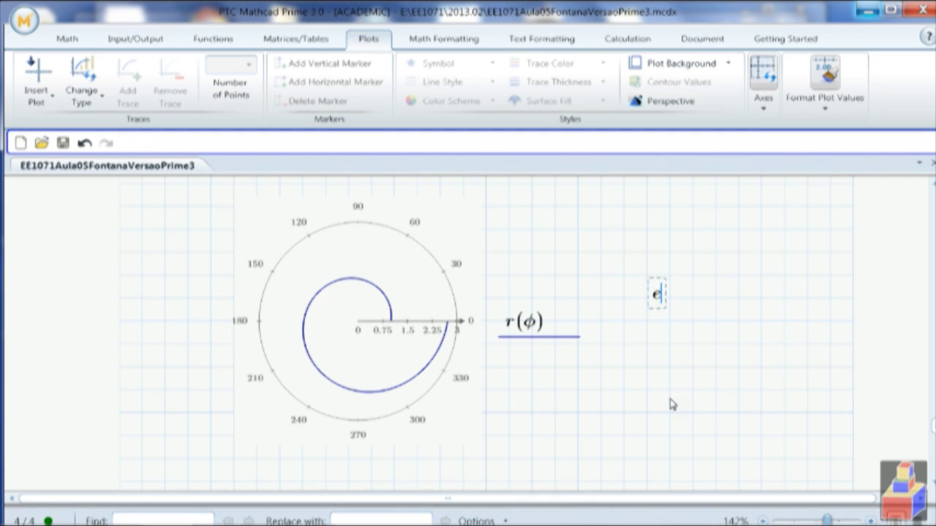
{"action": "type", "text": "=2.718"}
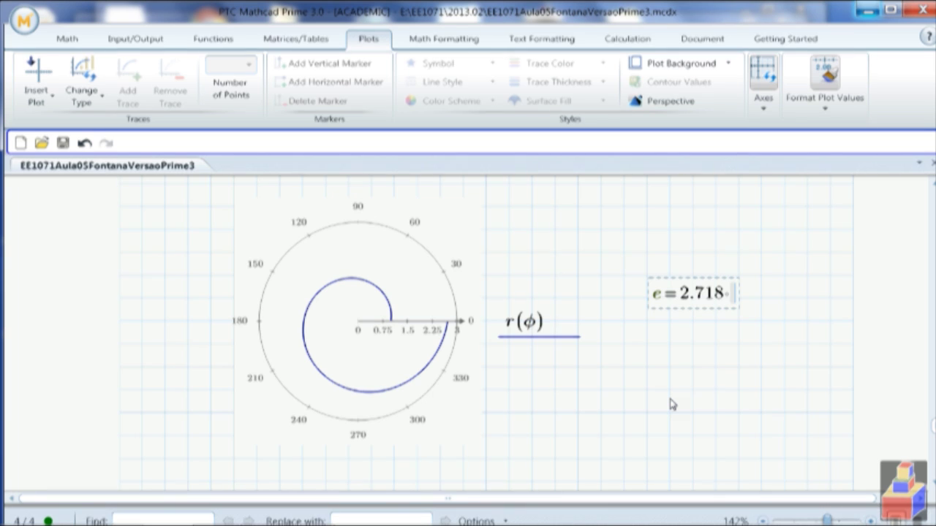
{"action": "left_click_drag", "start_coordinate": [739, 388], "coordinate": [741, 306]}
{"action": "key", "text": "Delete"}
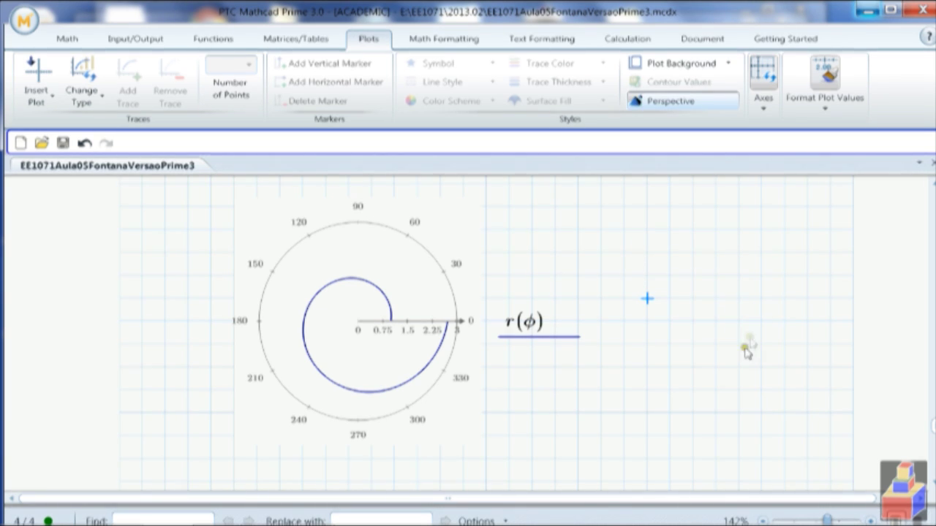
Add r(2·ϕ) as a second radial-axis trace below r(ϕ) in the polar plot.
{"action": "left_click", "coordinate": [539, 324]}
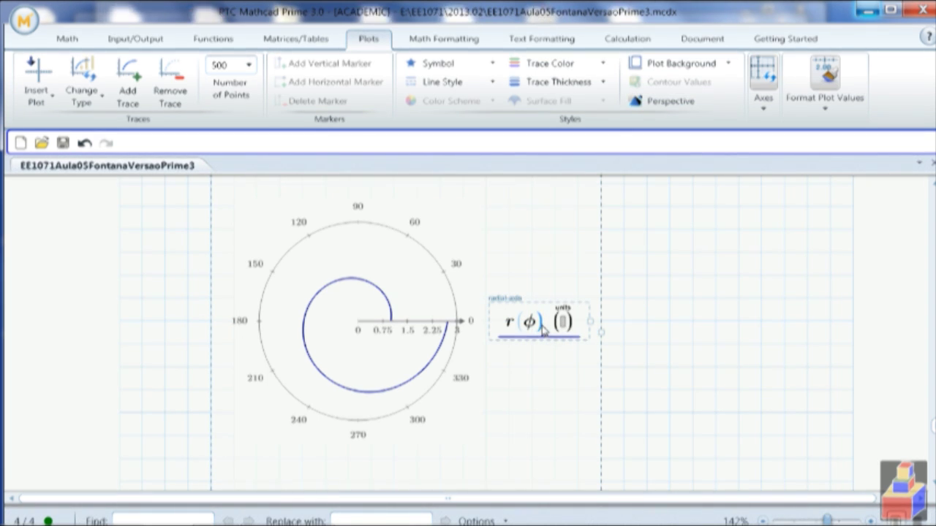
{"action": "key", "text": "comma"}
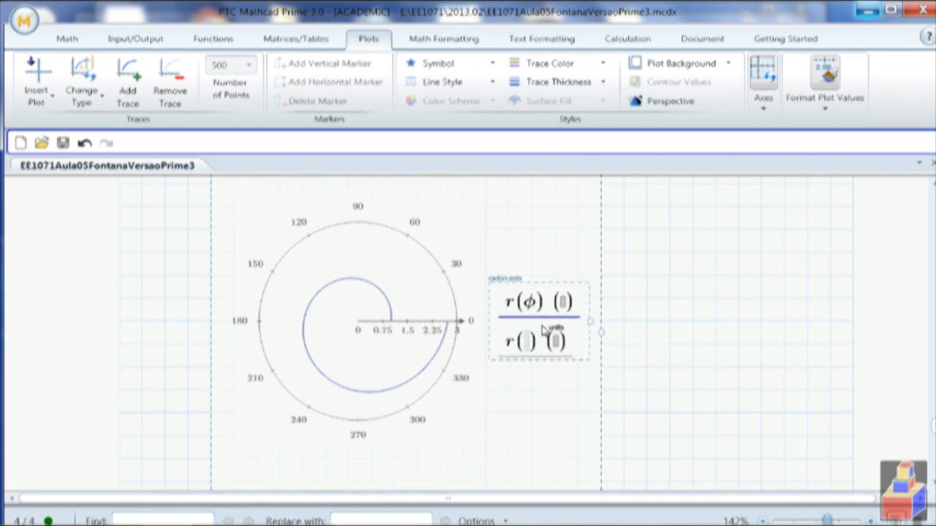
{"action": "type", "text": "r(2*f"}
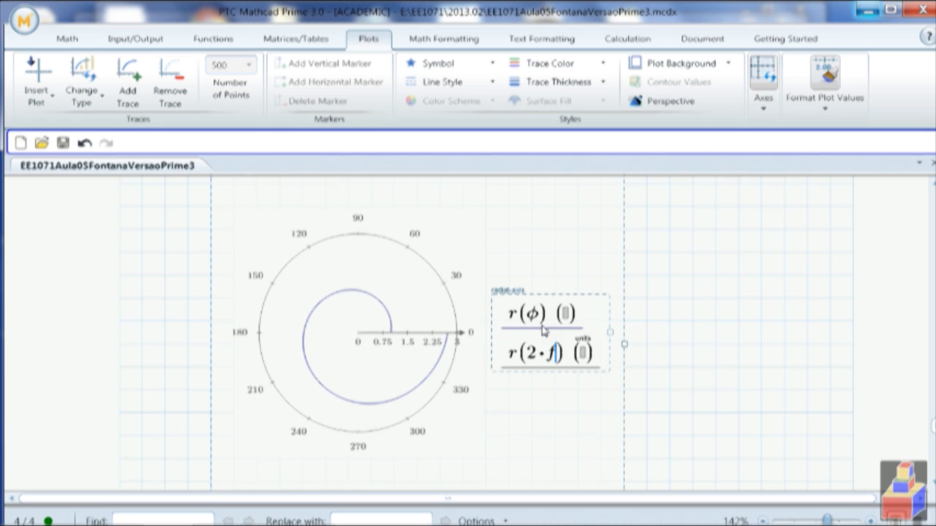
{"action": "key", "text": "ctrl+g"}
{"action": "left_click", "coordinate": [668, 368]}
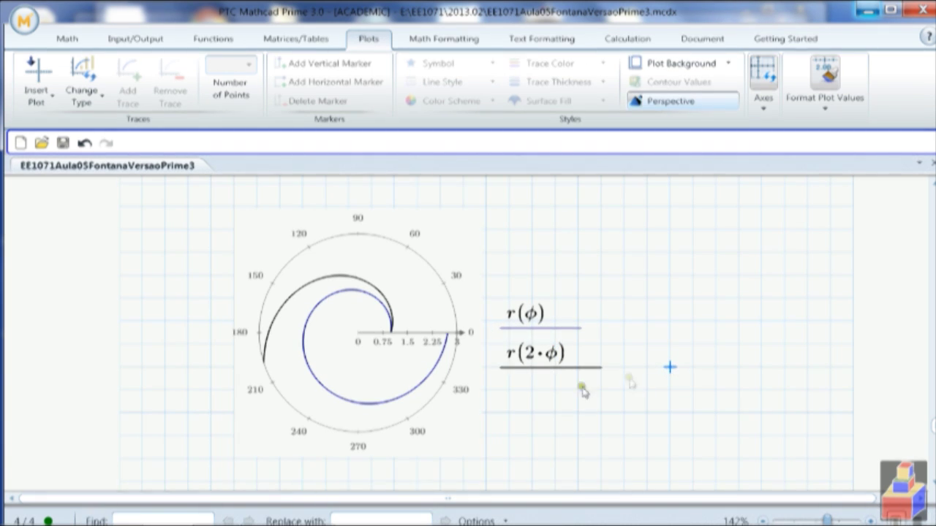
Add a trace r(ϕ/2) to the polar plot's radial axis, between r(ϕ) and r(2·ϕ).
{"action": "left_click", "coordinate": [542, 316]}
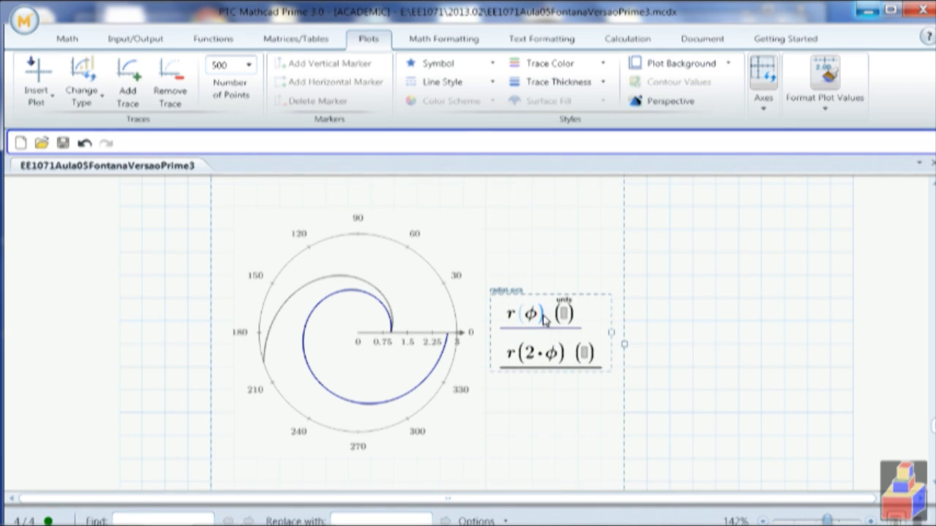
{"action": "key", "text": "Return"}
{"action": "type", "text": "r"}
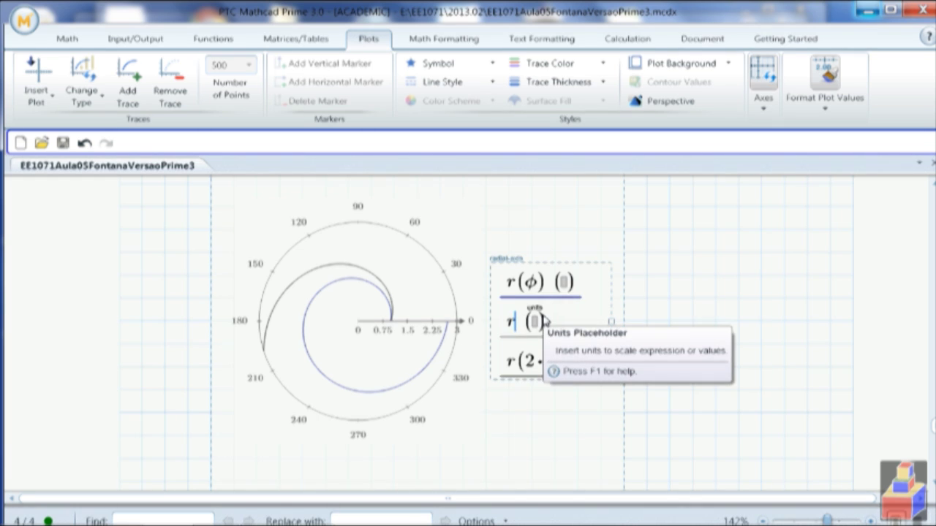
{"action": "type", "text": "(f"}
{"action": "key", "text": "ctrl+g"}
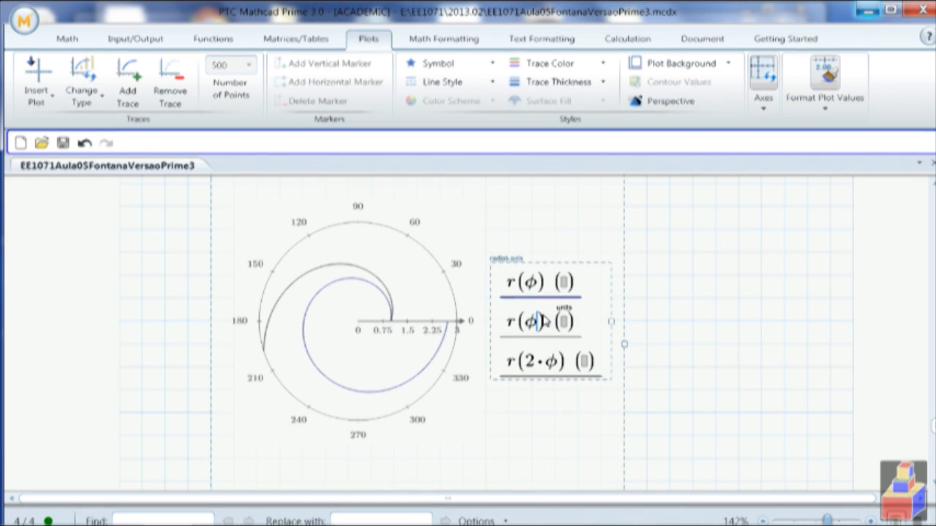
{"action": "type", "text": "/2"}
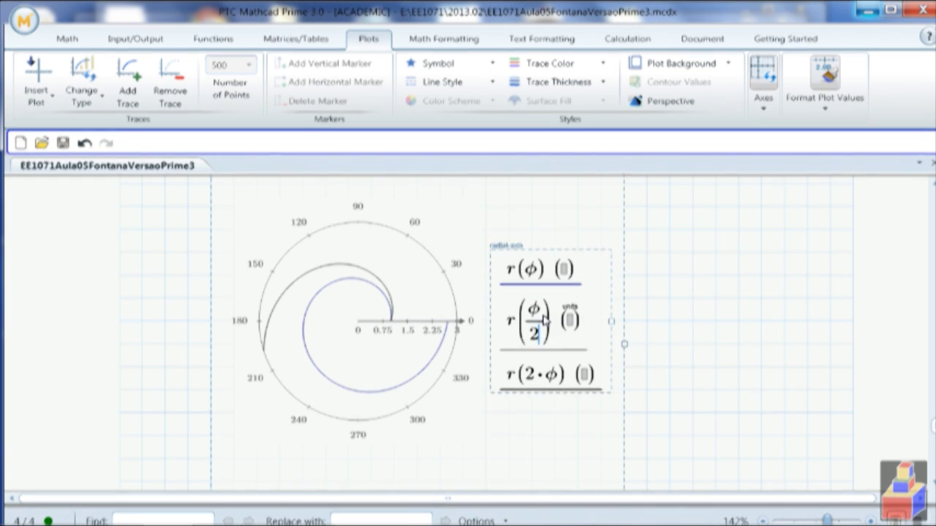
{"action": "key", "text": "Return"}
{"action": "scroll", "coordinate": [480, 305], "scroll_direction": "up", "scroll_amount": 4}
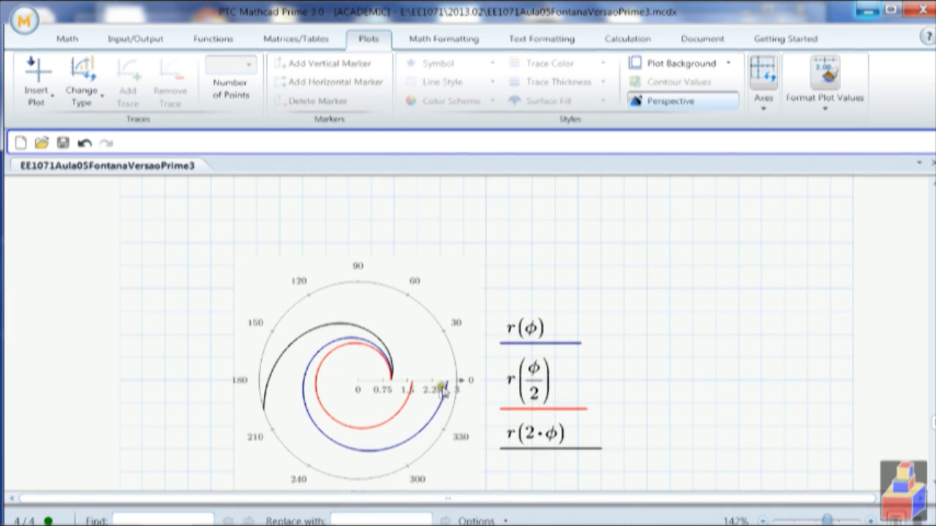
Format the polar plot's r(ϕ) trace in black with the third line thickness.
{"action": "left_click", "coordinate": [534, 329]}
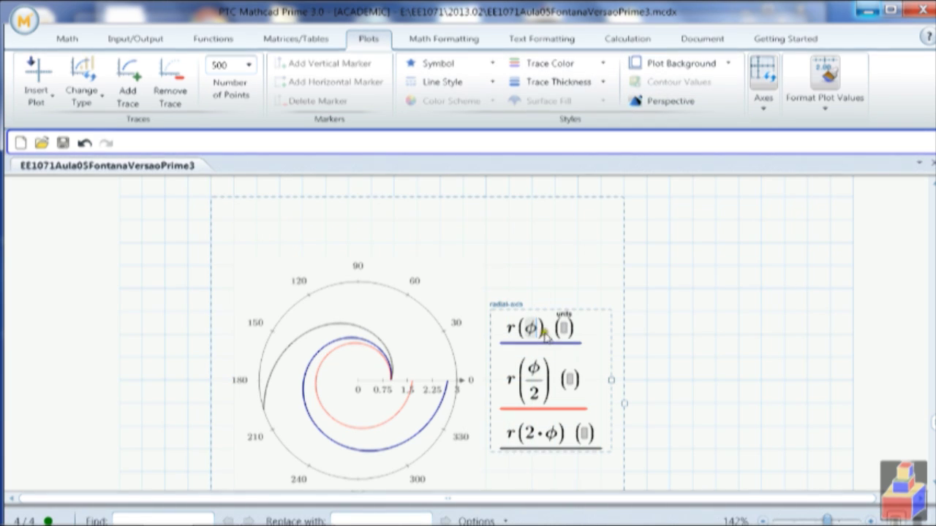
{"action": "left_click", "coordinate": [556, 64]}
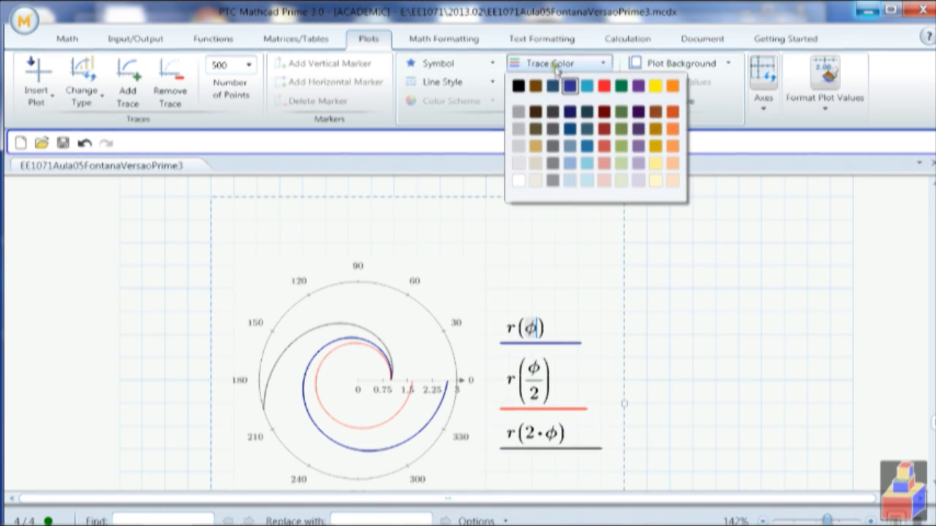
{"action": "left_click", "coordinate": [519, 87]}
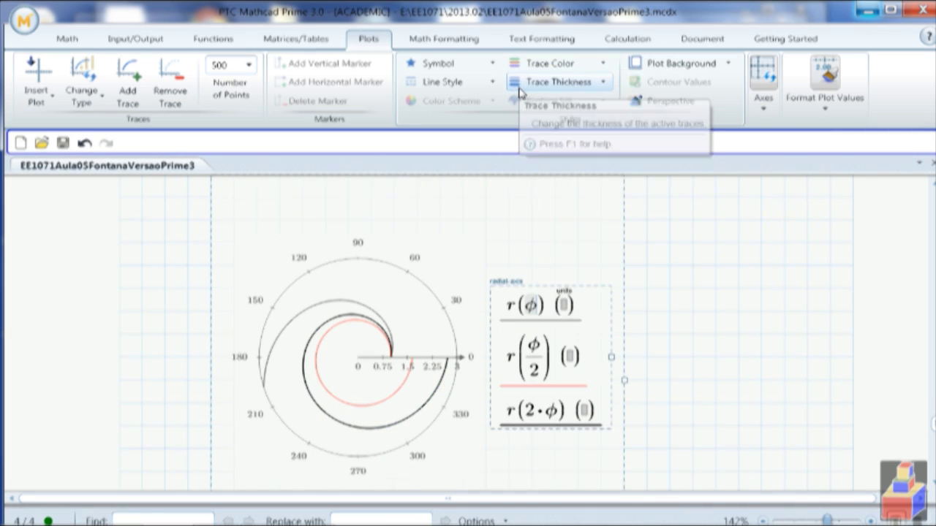
{"action": "left_click", "coordinate": [604, 82]}
{"action": "left_click", "coordinate": [557, 140]}
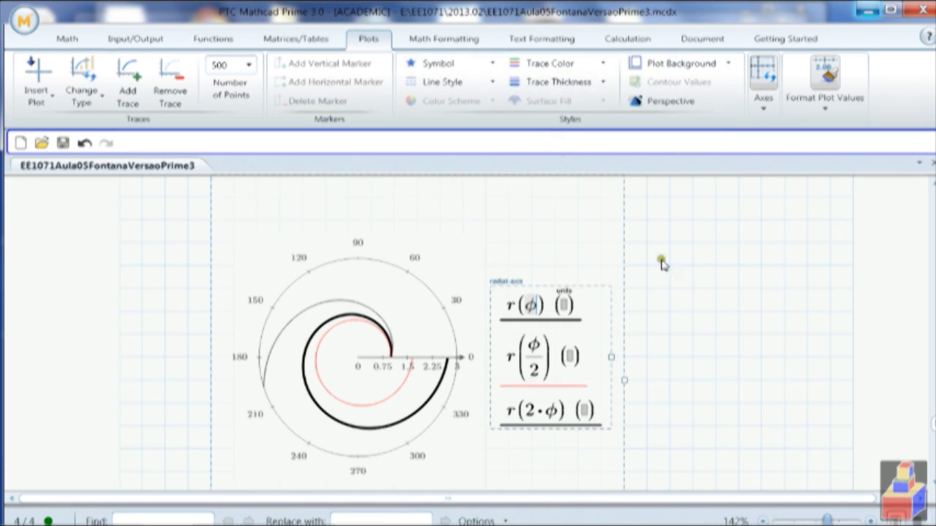
{"action": "left_click", "coordinate": [693, 288]}
Format the r(ϕ/2) trace in red with the third line thickness.
{"action": "left_click", "coordinate": [539, 350]}
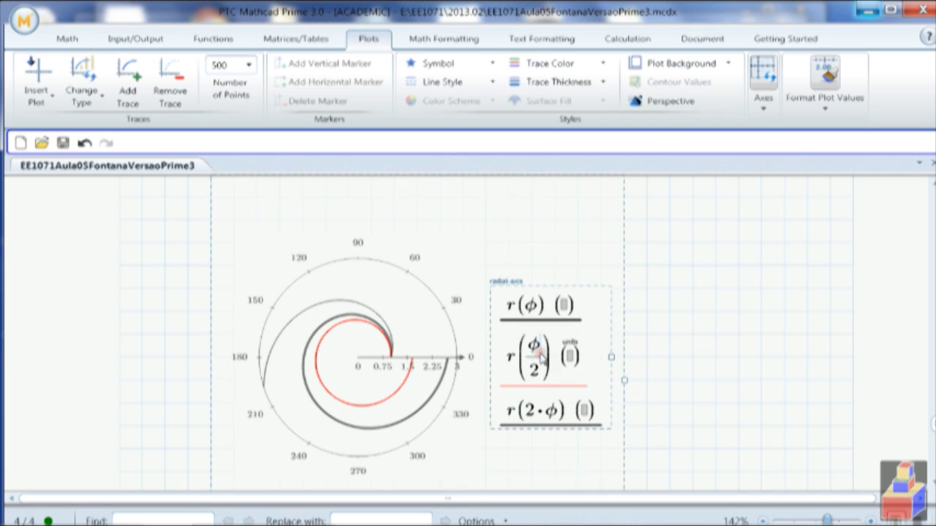
{"action": "left_click", "coordinate": [585, 63]}
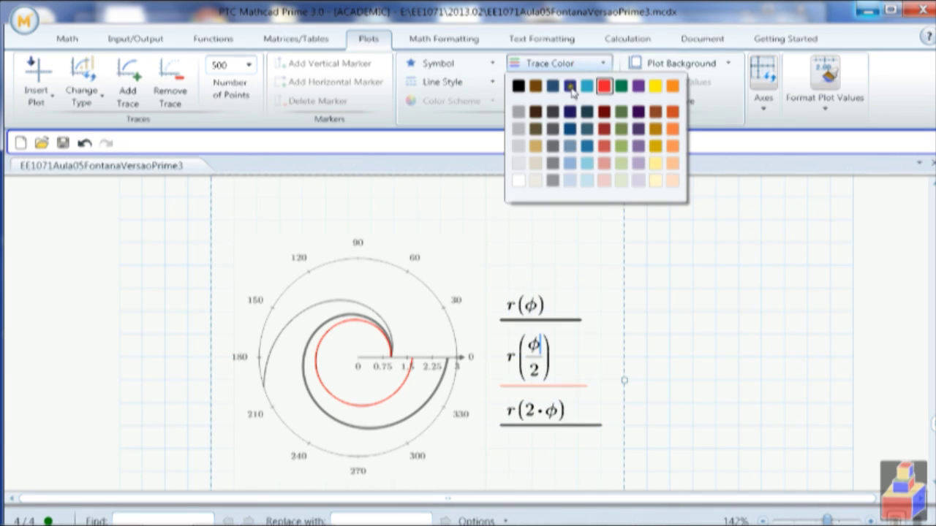
{"action": "left_click", "coordinate": [604, 83]}
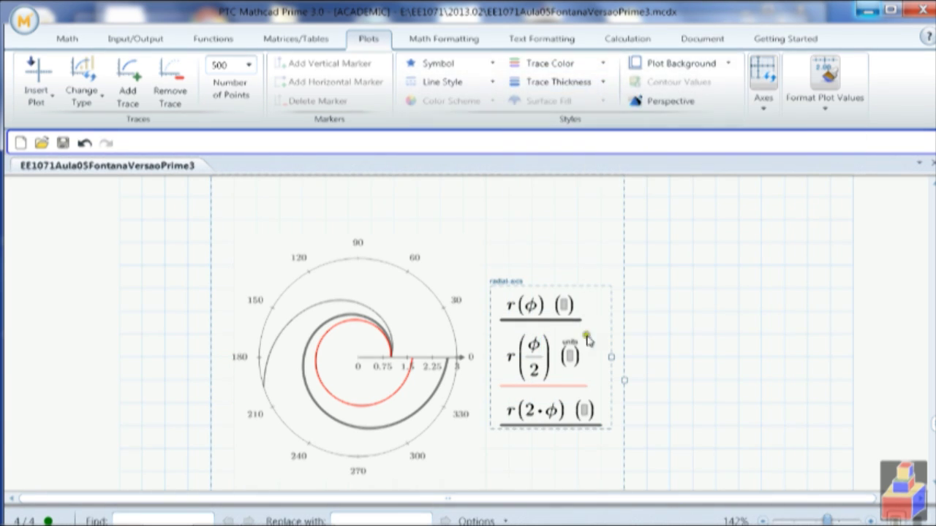
{"action": "left_click", "coordinate": [581, 82]}
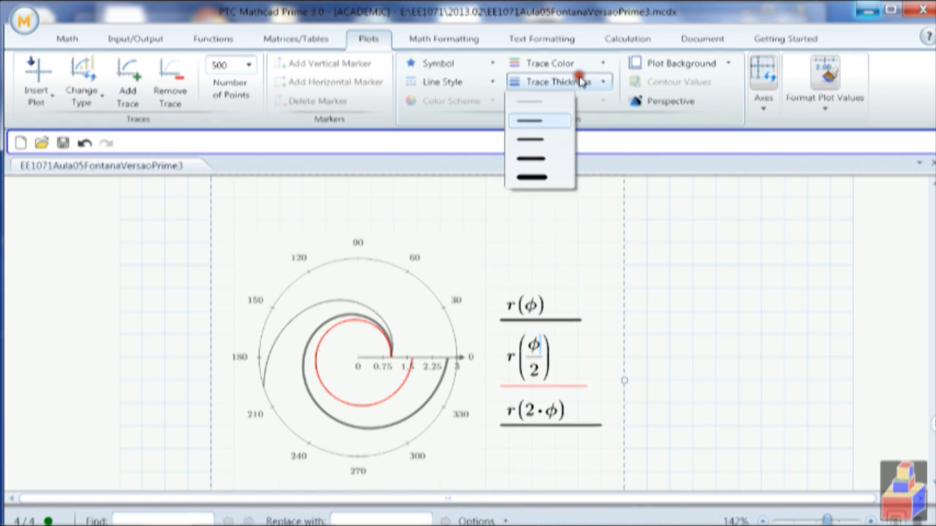
{"action": "left_click", "coordinate": [541, 137]}
Format the r(2·ϕ) trace in green with the third line thickness.
{"action": "left_click", "coordinate": [547, 411]}
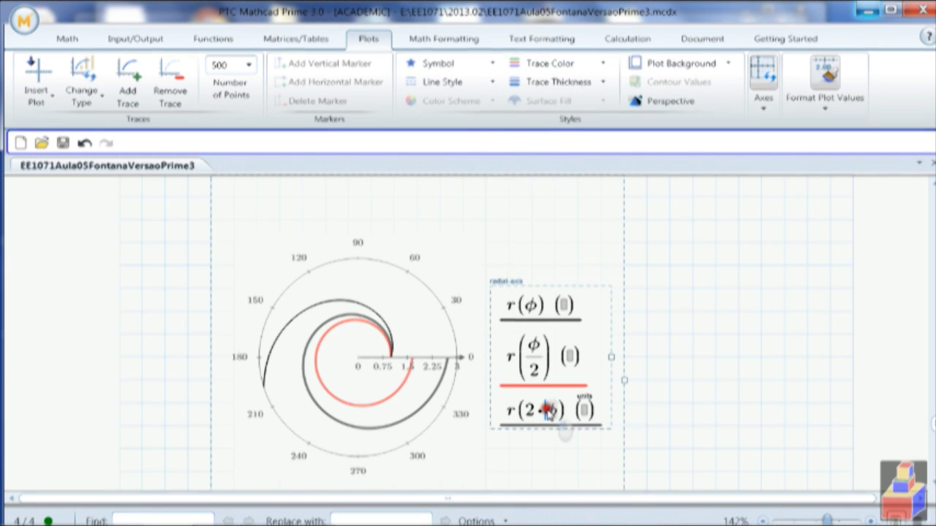
{"action": "left_click", "coordinate": [538, 66]}
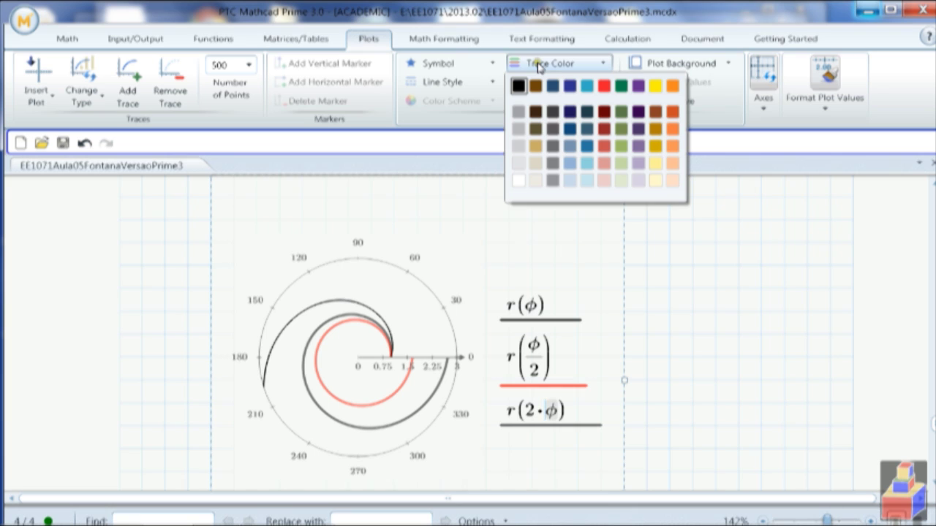
{"action": "left_click", "coordinate": [621, 87]}
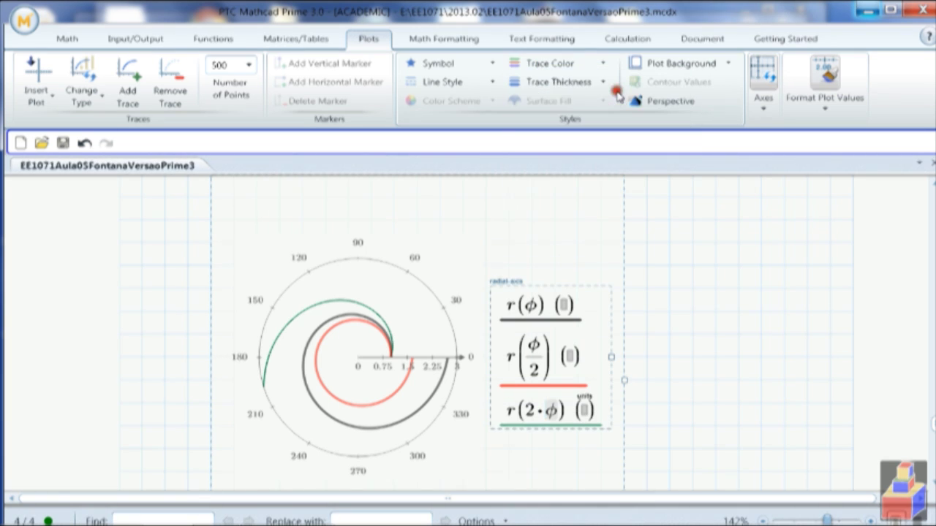
{"action": "left_click", "coordinate": [568, 83]}
{"action": "left_click", "coordinate": [537, 139]}
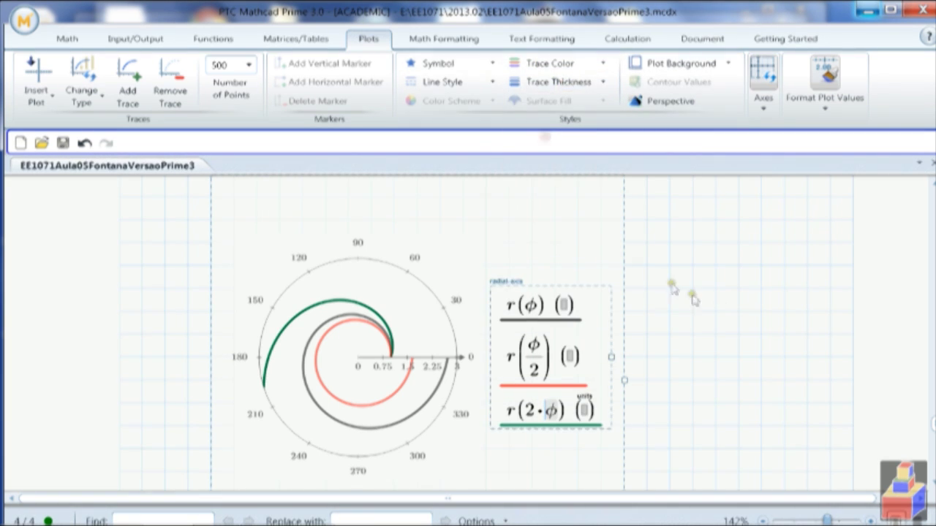
{"action": "left_click", "coordinate": [721, 310]}
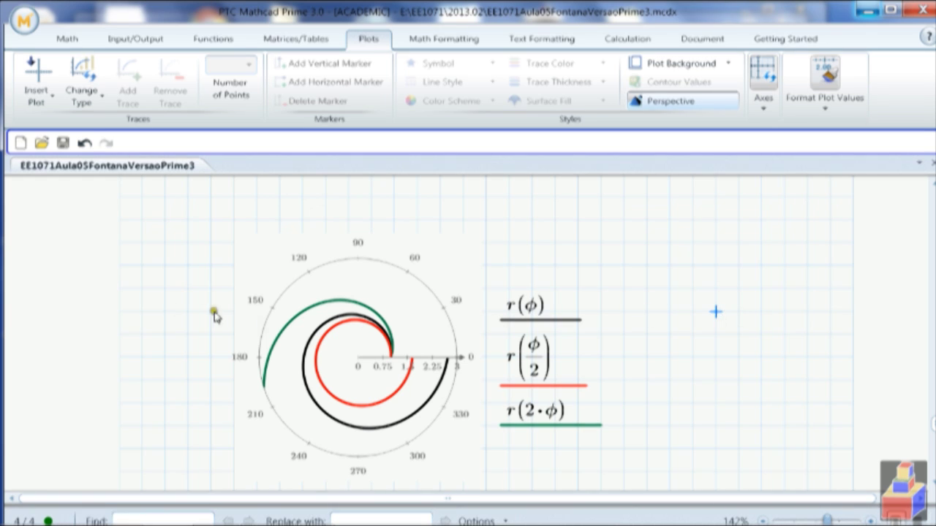
{"action": "left_click", "coordinate": [266, 297]}
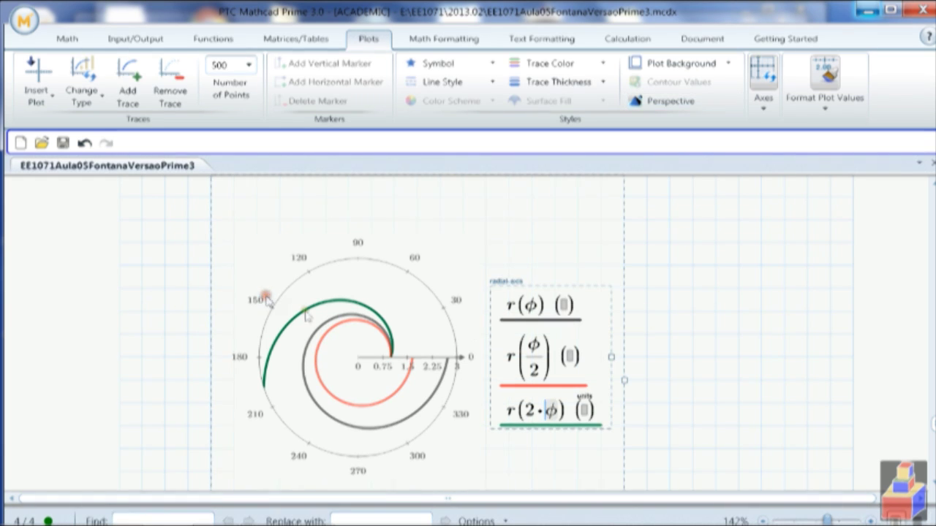
Insert a contour plot in the empty worksheet area below the polar plot.
{"action": "left_click", "coordinate": [824, 345]}
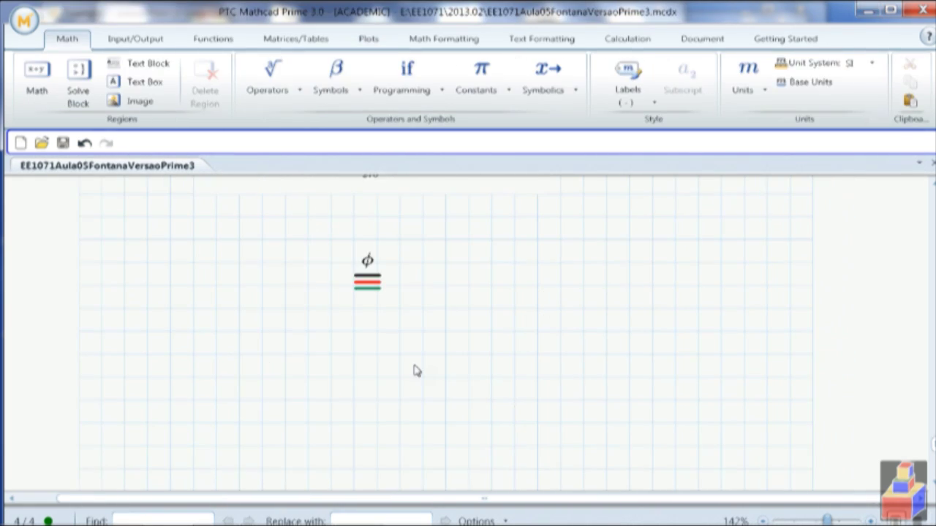
{"action": "scroll", "coordinate": [414, 370], "scroll_direction": "down", "scroll_amount": 3}
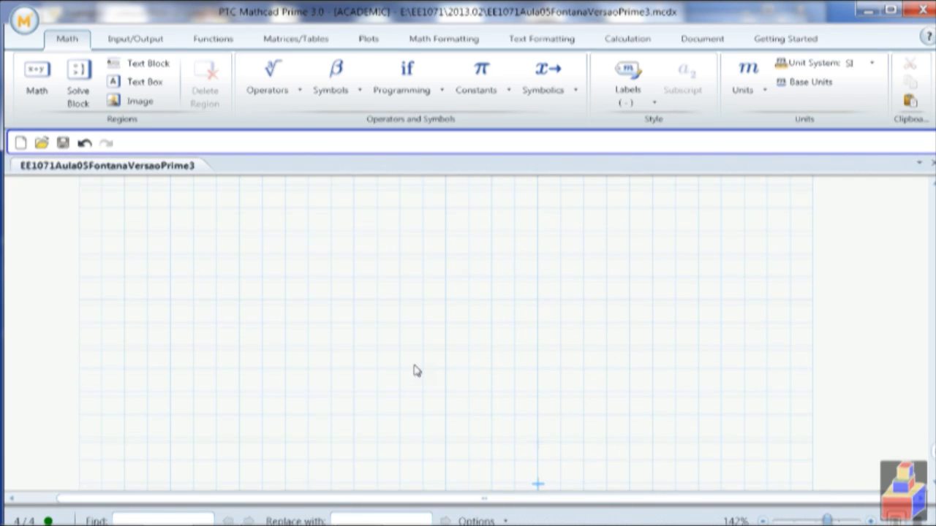
{"action": "left_click", "coordinate": [368, 40]}
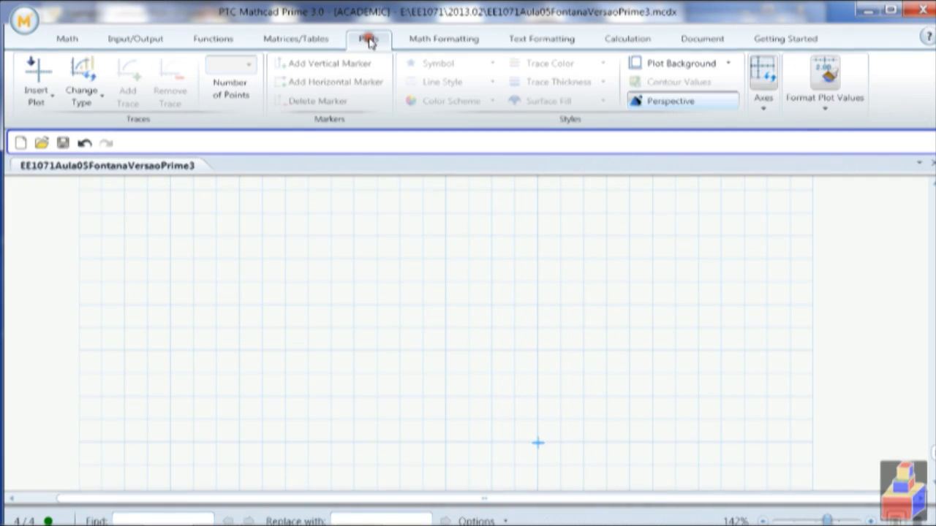
{"action": "left_click", "coordinate": [37, 94]}
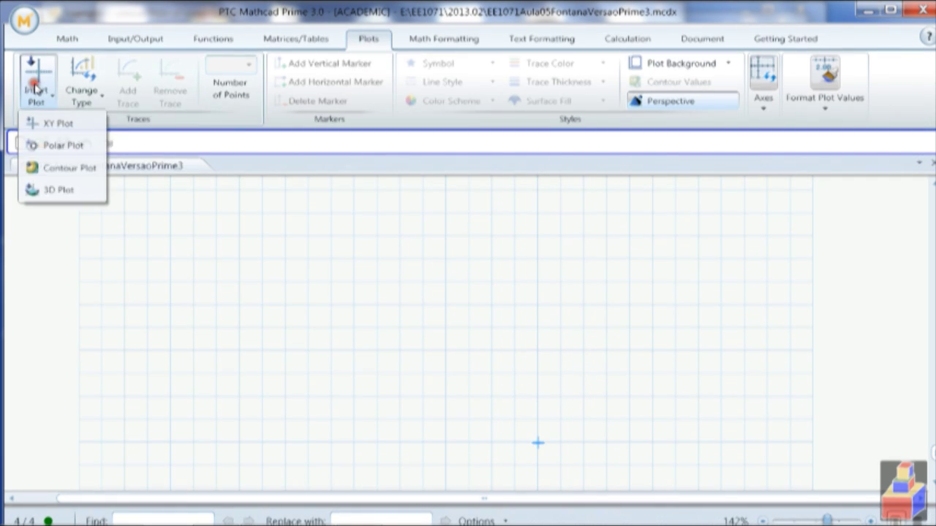
{"action": "left_click", "coordinate": [69, 170]}
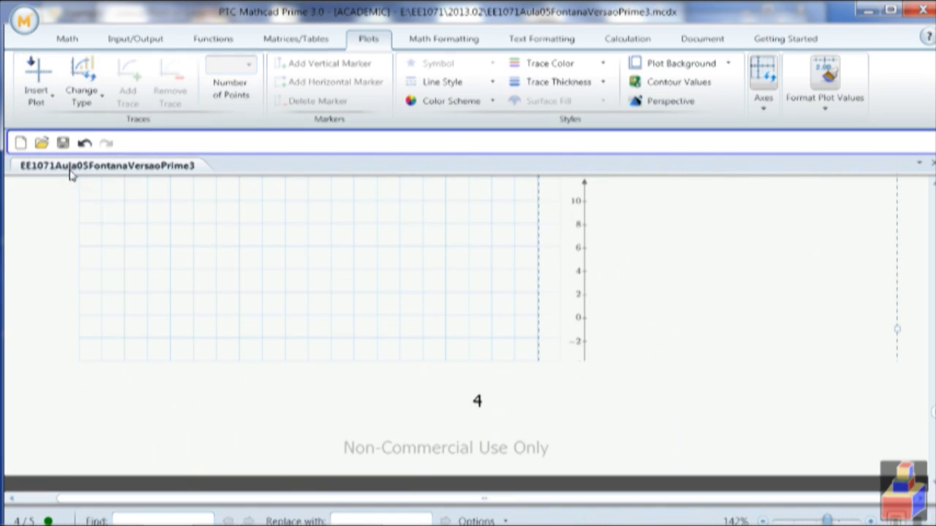
Move the contour plot up and to the left so that it fits within page 4.
{"action": "scroll", "coordinate": [435, 324], "scroll_direction": "up", "scroll_amount": 4}
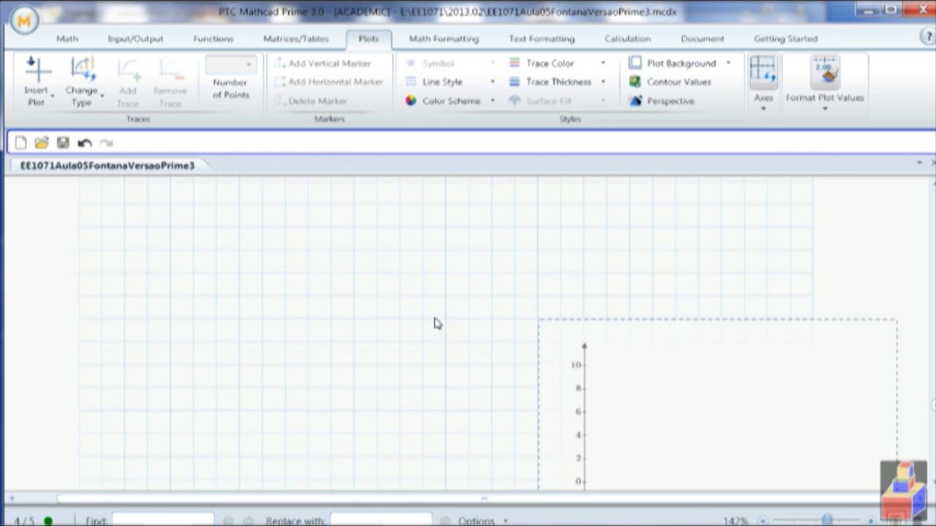
{"action": "scroll", "coordinate": [514, 355], "scroll_direction": "up", "scroll_amount": 2}
{"action": "left_click", "coordinate": [596, 427]}
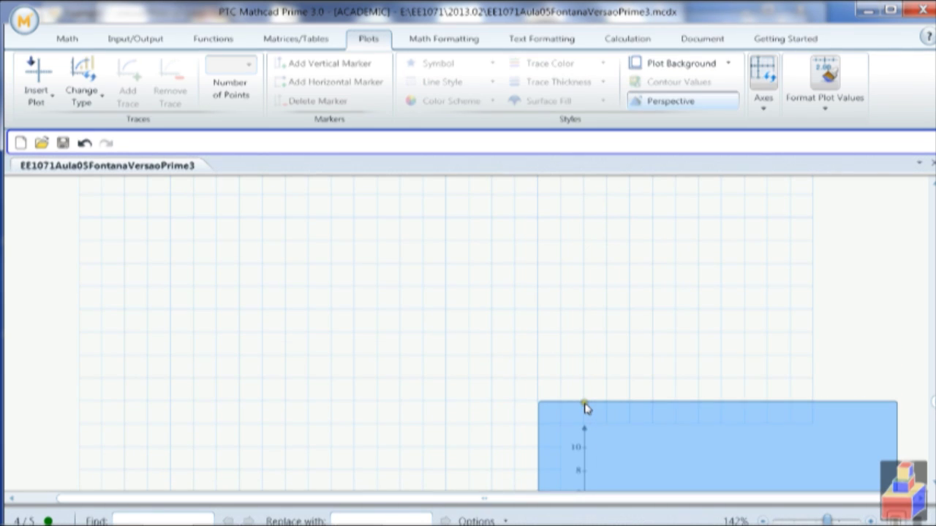
{"action": "mouse_move", "coordinate": [585, 401]}
{"action": "left_mouse_down"}
{"action": "mouse_move", "coordinate": [446, 234]}
{"action": "mouse_move", "coordinate": [446, 174]}
{"action": "left_mouse_up"}
{"action": "left_click", "coordinate": [238, 382]}
{"action": "scroll", "coordinate": [238, 382], "scroll_direction": "down", "scroll_amount": 3}
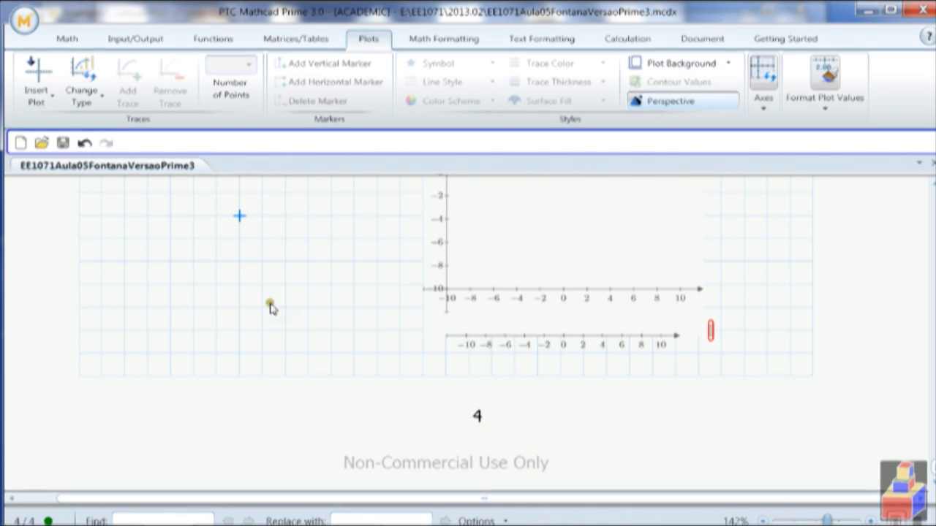
Start a definition of w(x,y) as an exp function in the empty area below the polar plot.
{"action": "scroll", "coordinate": [271, 307], "scroll_direction": "up", "scroll_amount": 3}
{"action": "scroll", "coordinate": [270, 307], "scroll_direction": "up", "scroll_amount": 5}
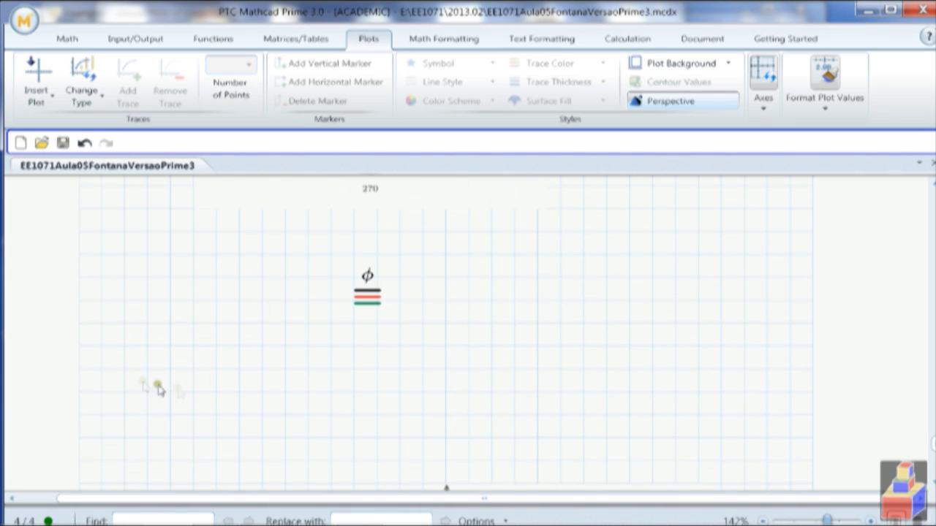
{"action": "left_click", "coordinate": [136, 365]}
{"action": "type", "text": "w"}
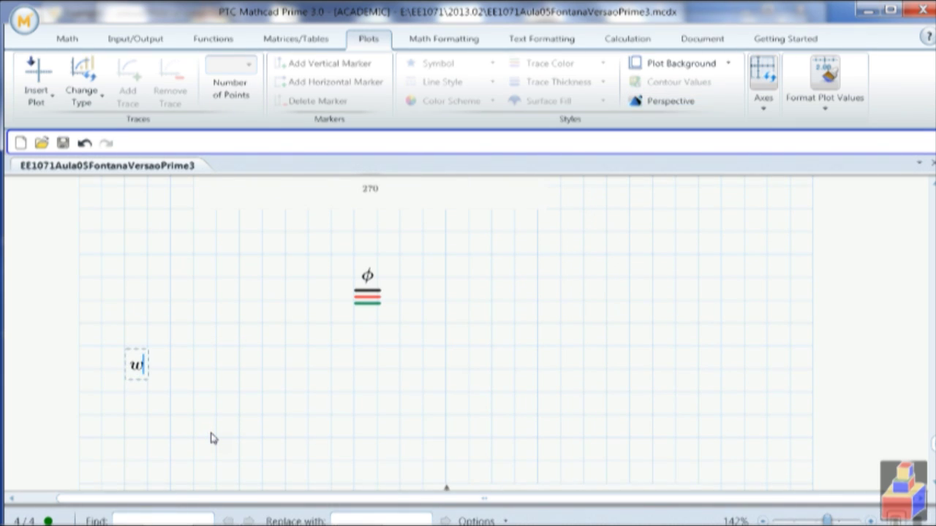
{"action": "type", "text": "(x."}
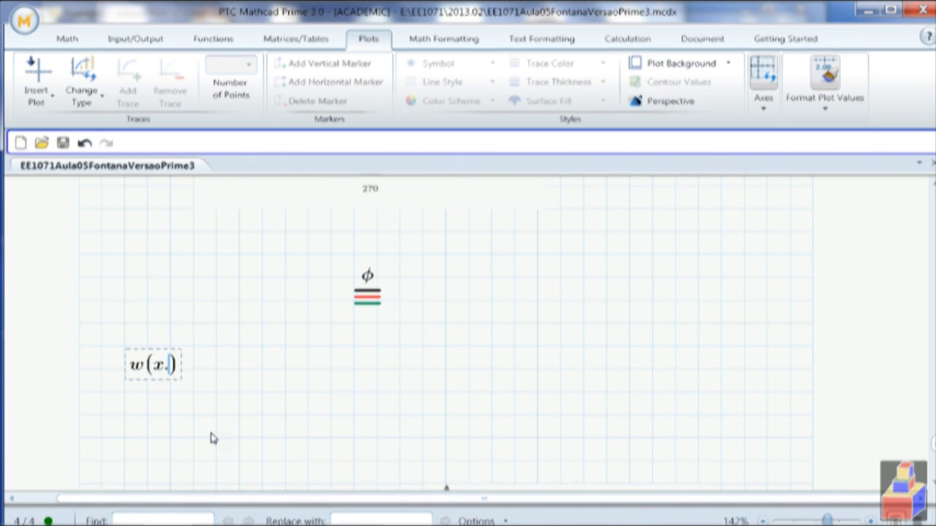
{"action": "key", "text": "BackSpace"}
{"action": "type", "text": ",y)"}
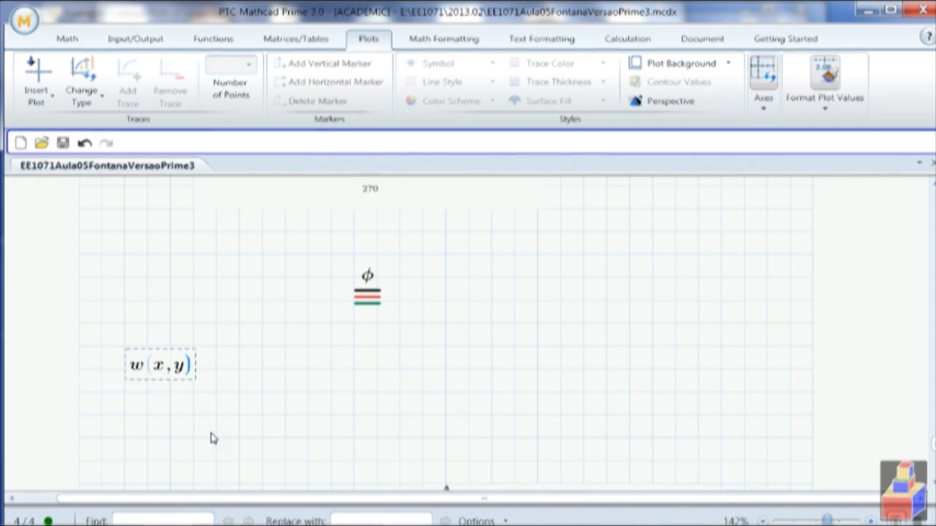
{"action": "type", "text": ":=exp"}
{"action": "type", "text": "("}
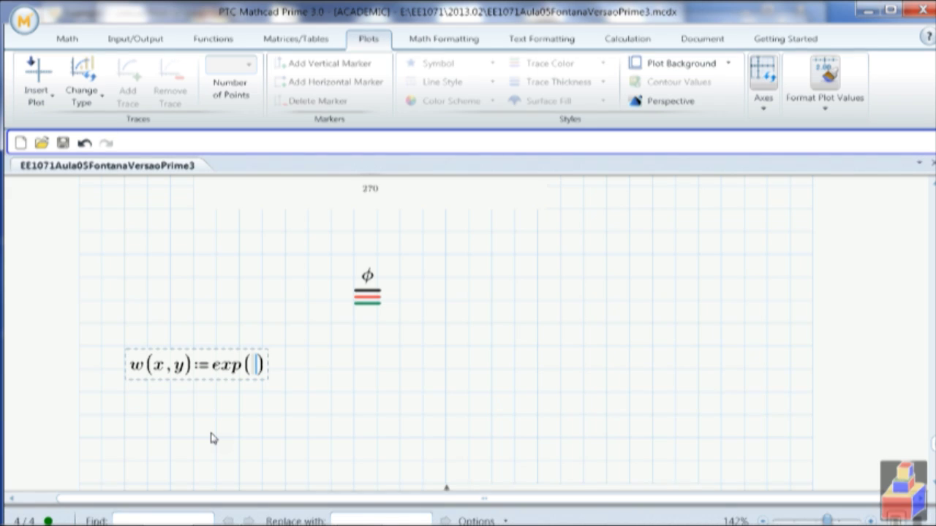
Enter −(x²+y²) divided by 2² as the argument of exp in the w(x,y) definition.
{"action": "type", "text": "-("}
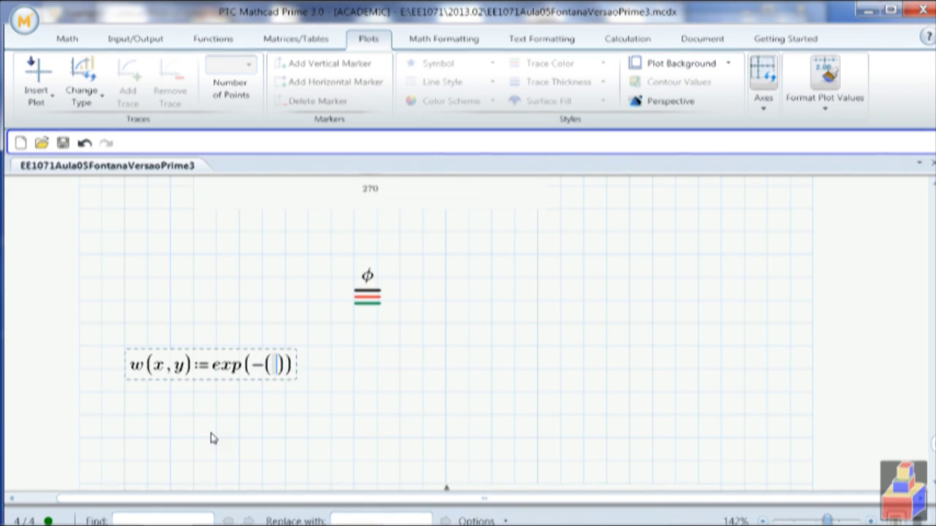
{"action": "type", "text": "x^2"}
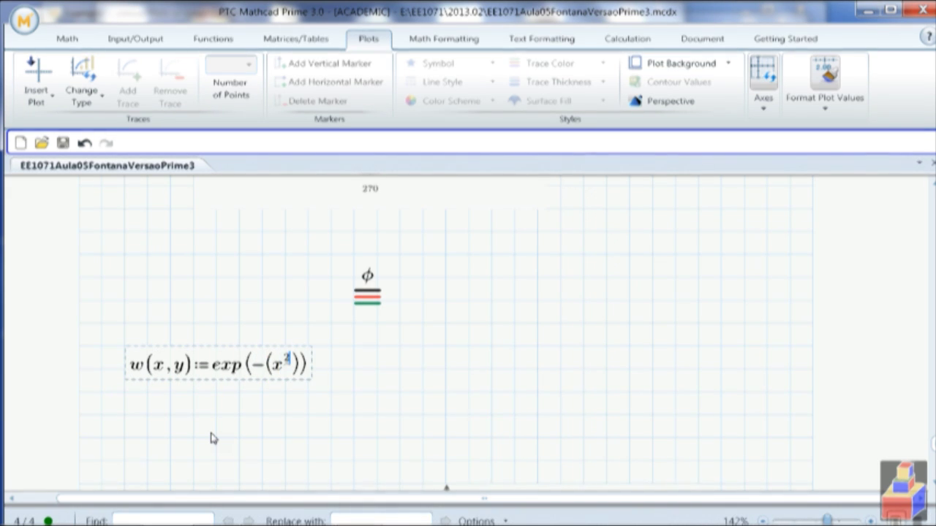
{"action": "key", "text": "space"}
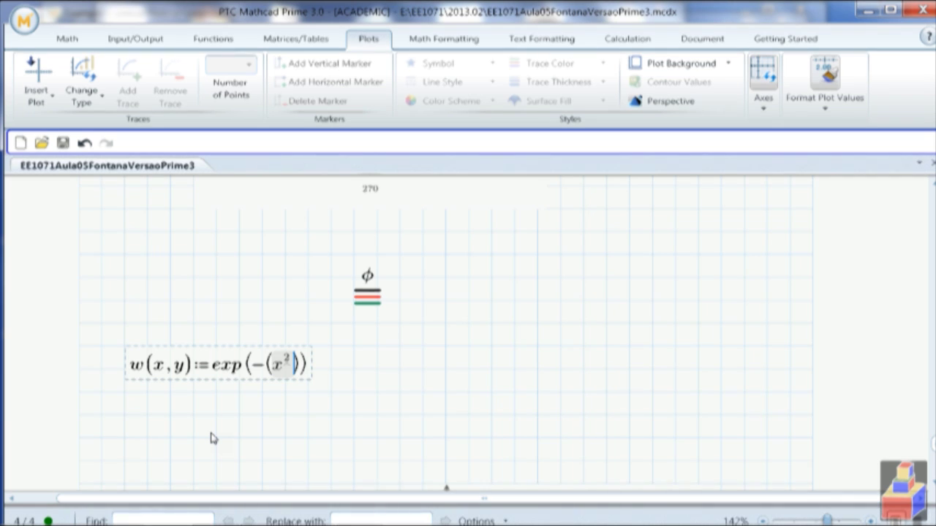
{"action": "type", "text": "+y²"}
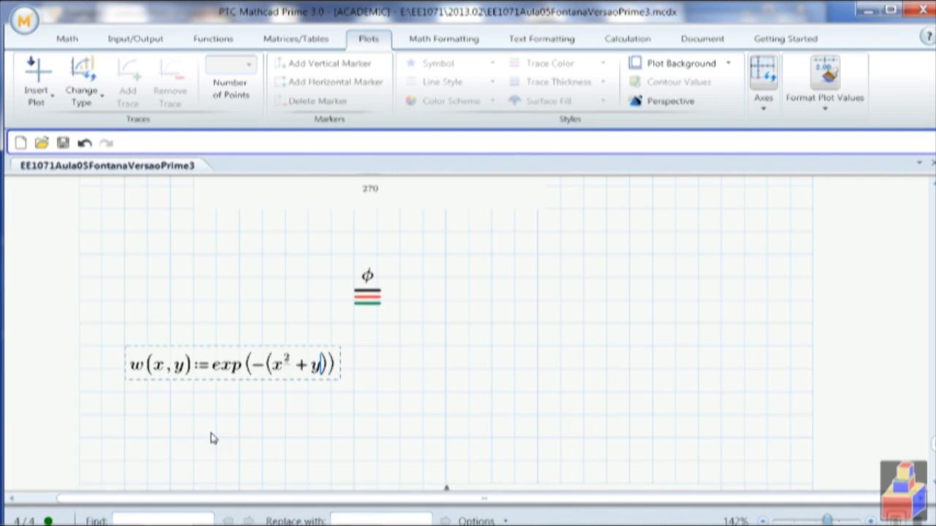
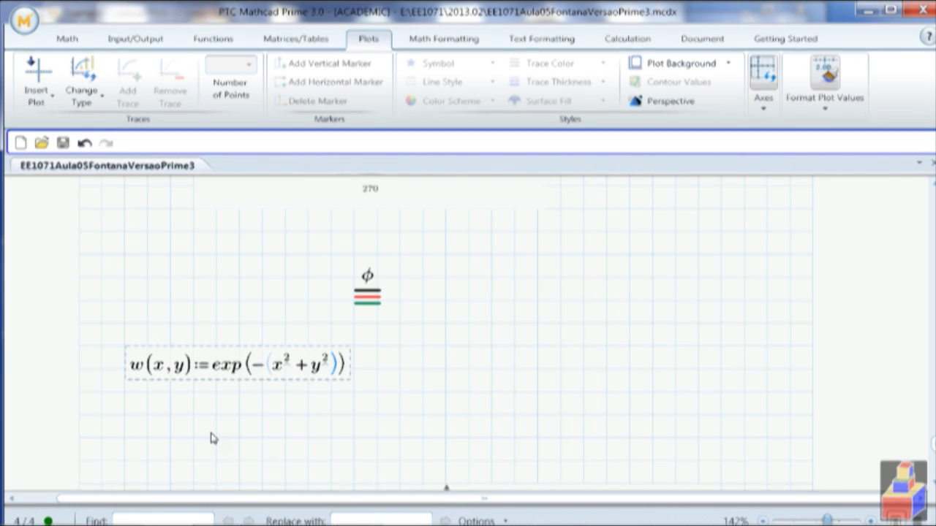
{"action": "key", "text": "space"}
{"action": "type", "text": "/2"}
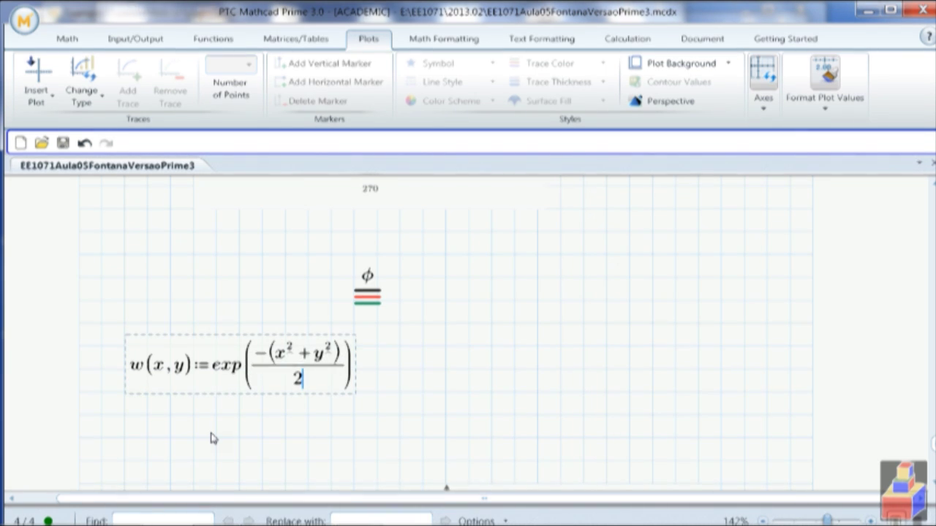
{"action": "type", "text": "^2"}
{"action": "left_click", "coordinate": [319, 447]}
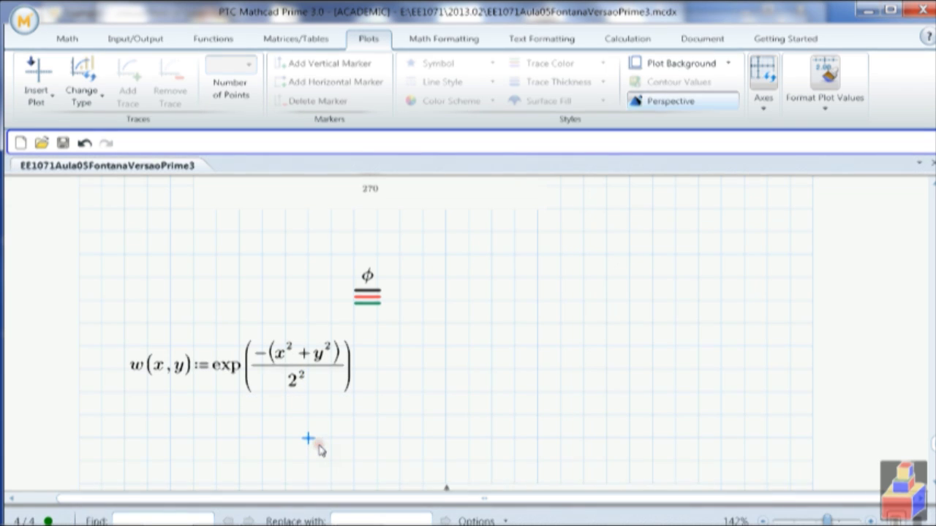
Minimize the ribbon and show the Quick Access Toolbar above it to enlarge the worksheet area.
{"action": "scroll", "coordinate": [320, 450], "scroll_direction": "down", "scroll_amount": 3}
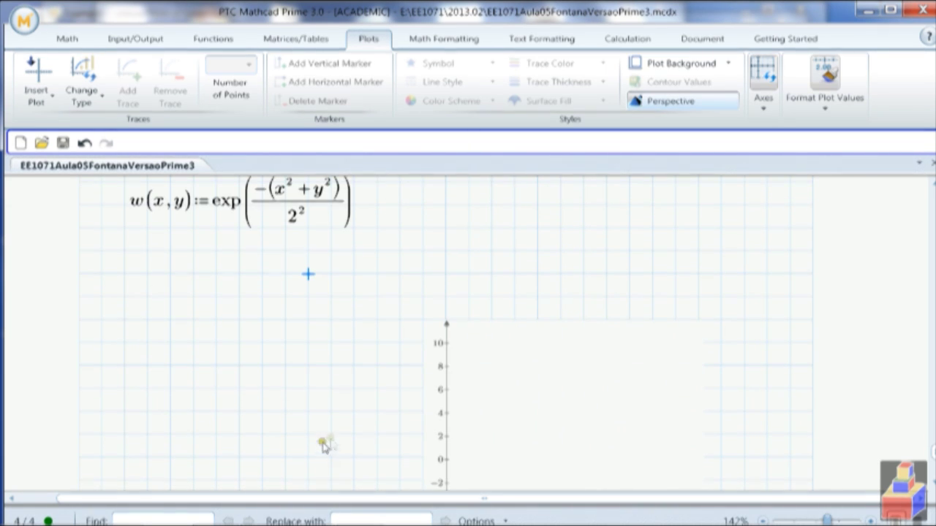
{"action": "scroll", "coordinate": [517, 411], "scroll_direction": "down", "scroll_amount": 1}
{"action": "scroll", "coordinate": [516, 410], "scroll_direction": "up", "scroll_amount": 3}
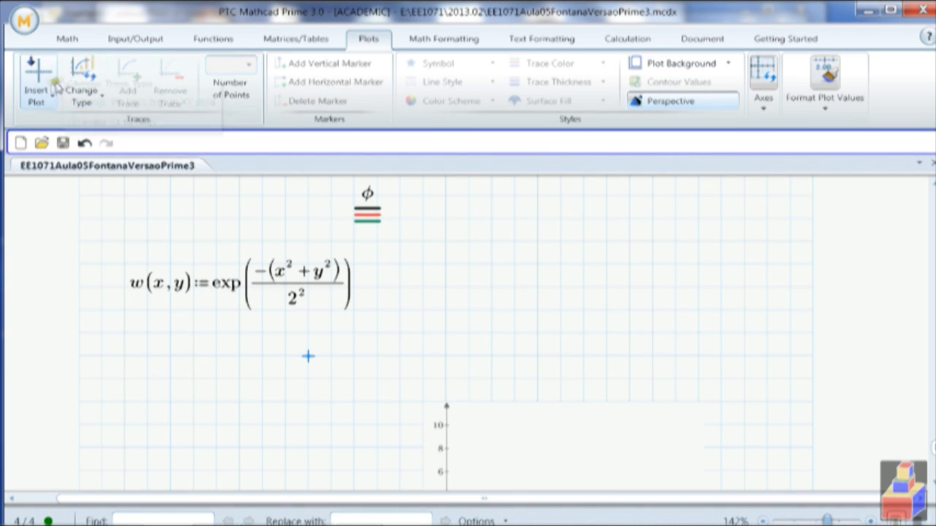
{"action": "right_click", "coordinate": [79, 60]}
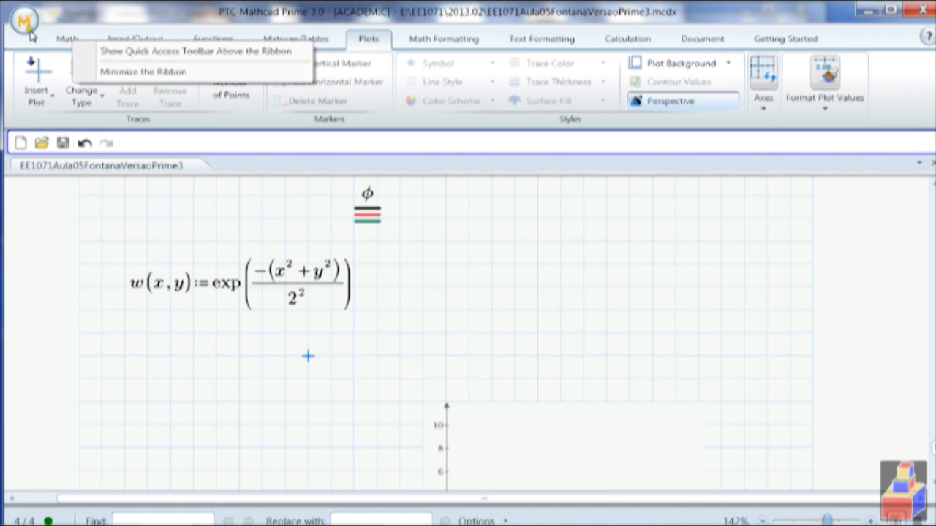
{"action": "left_click", "coordinate": [139, 72]}
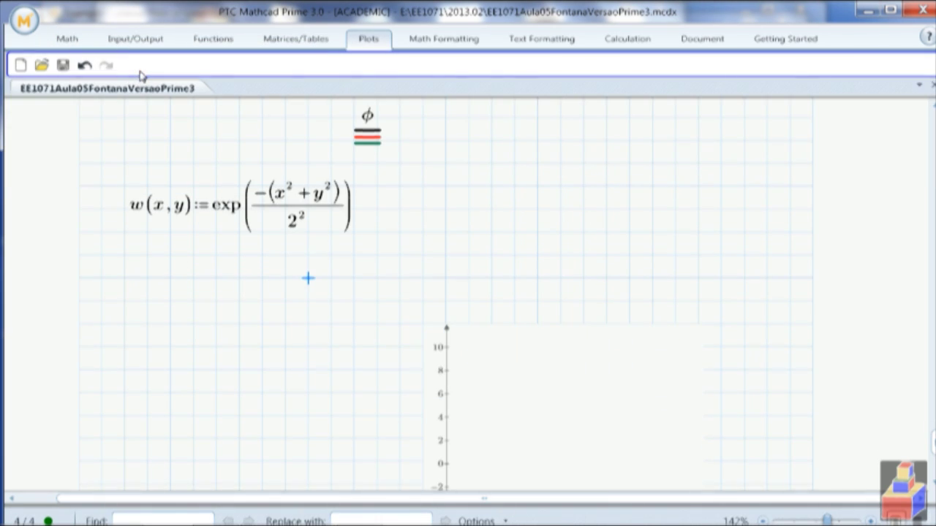
{"action": "right_click", "coordinate": [76, 42]}
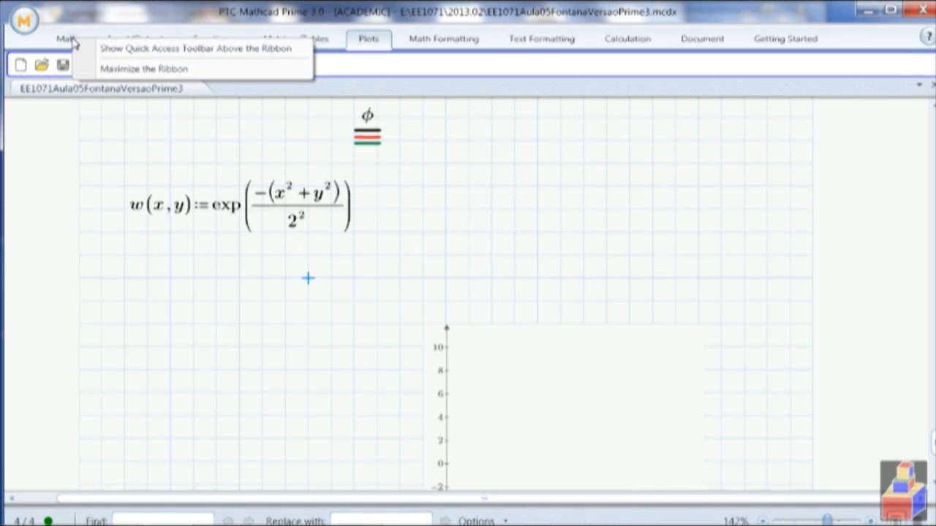
{"action": "left_click", "coordinate": [142, 50]}
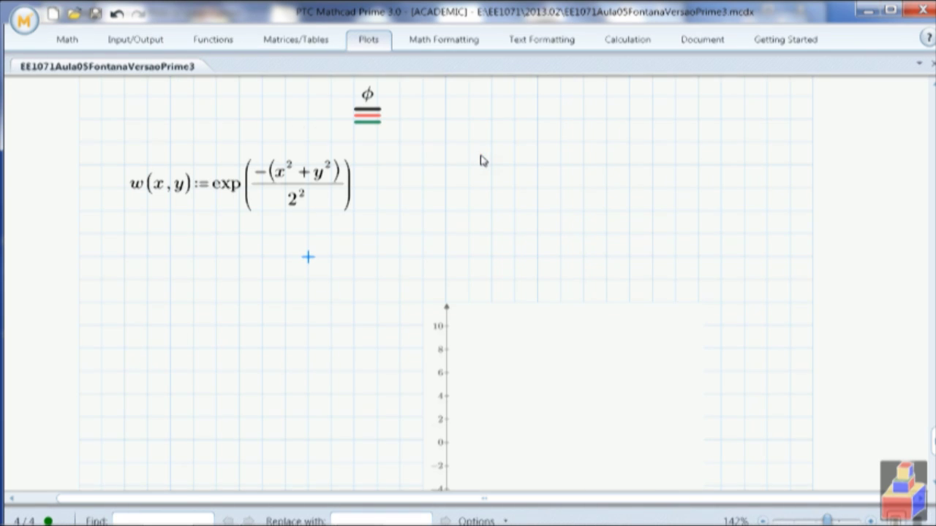
Move the empty contour plot up and to the left, directly below the w(x,y) definition.
{"action": "scroll", "coordinate": [481, 160], "scroll_direction": "down", "scroll_amount": 3}
{"action": "scroll", "coordinate": [481, 161], "scroll_direction": "up", "scroll_amount": 2}
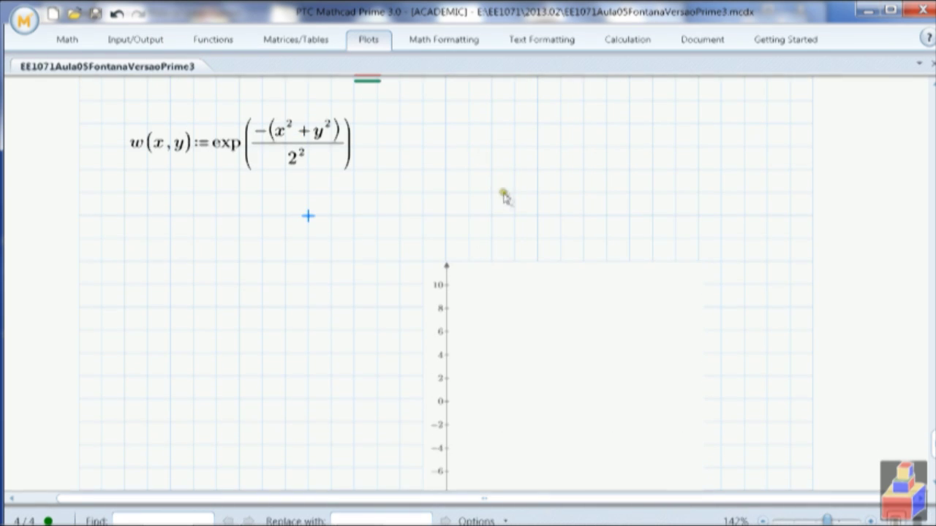
{"action": "left_click", "coordinate": [583, 324]}
{"action": "left_click_drag", "start_coordinate": [458, 237], "coordinate": [209, 146]}
{"action": "left_click", "coordinate": [593, 274]}
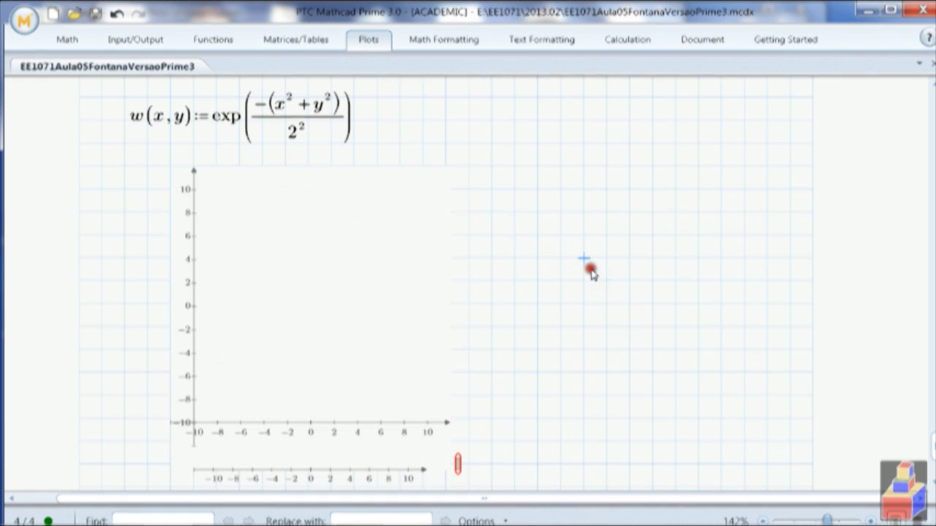
Delete the entire polar plot above the w(x,y) definition.
{"action": "left_click", "coordinate": [315, 113]}
{"action": "scroll", "coordinate": [398, 139], "scroll_direction": "up", "scroll_amount": 3}
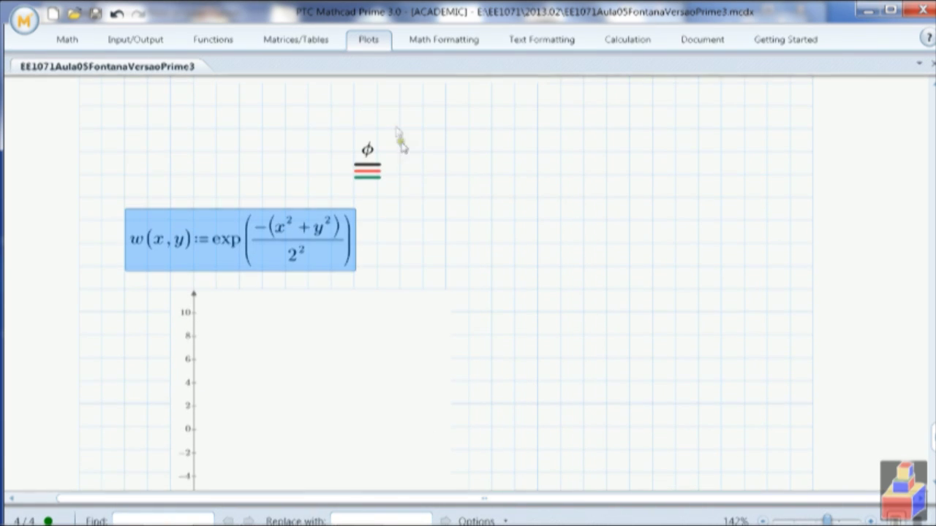
{"action": "scroll", "coordinate": [393, 219], "scroll_direction": "up", "scroll_amount": 4}
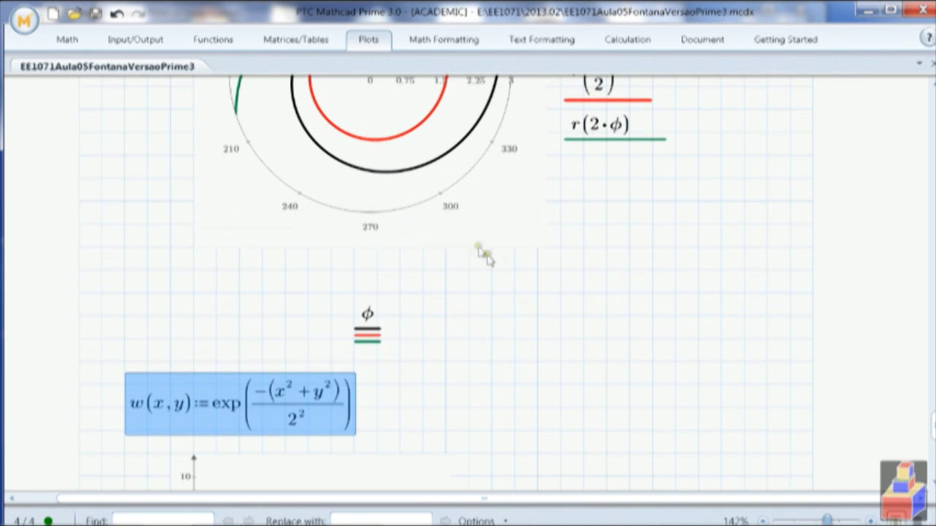
{"action": "left_click", "coordinate": [347, 268]}
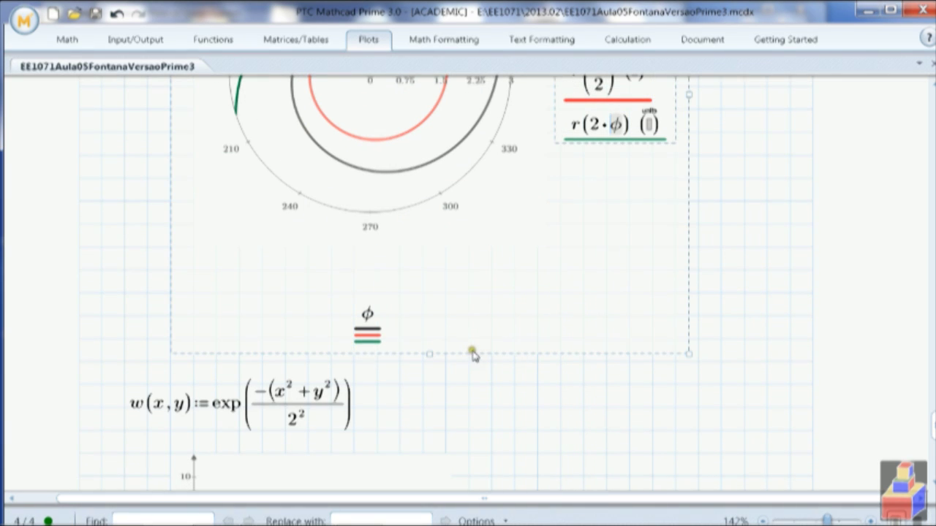
{"action": "key", "text": "Delete"}
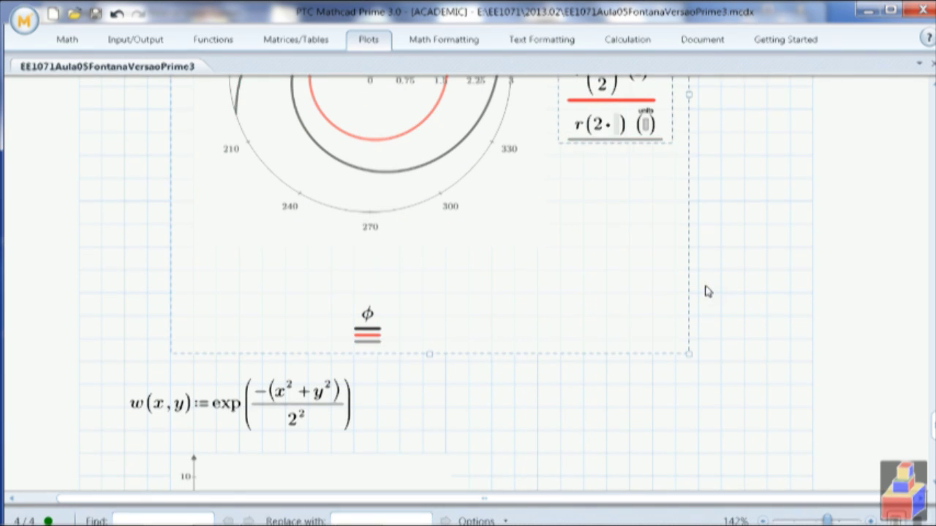
{"action": "left_click_drag", "start_coordinate": [750, 285], "coordinate": [583, 287]}
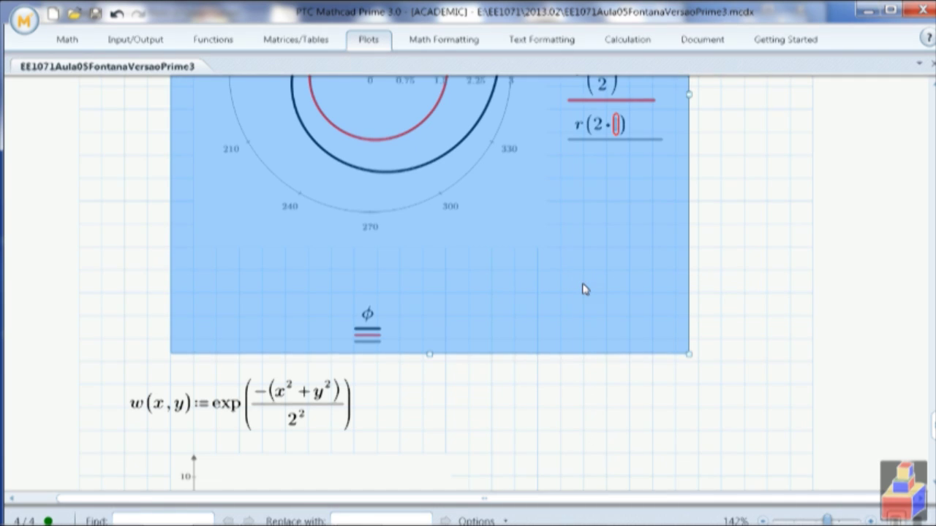
{"action": "key", "text": "Delete"}
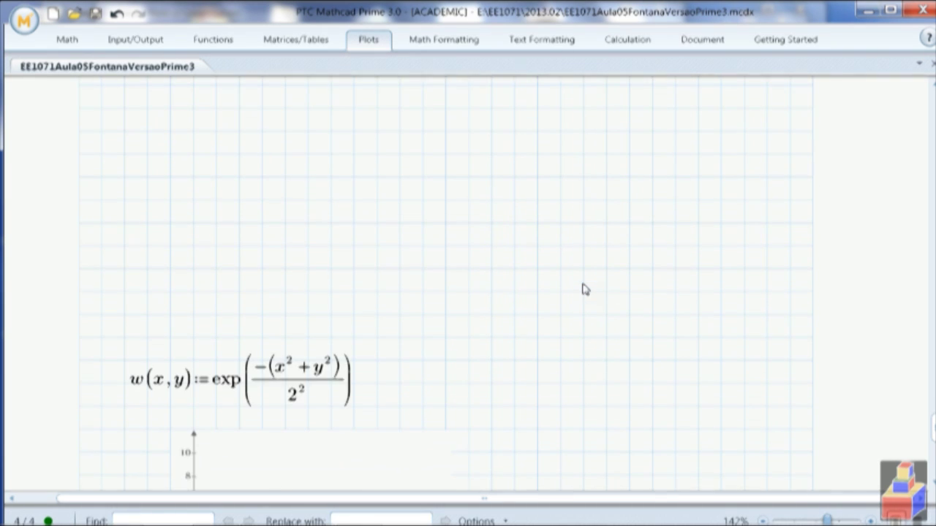
Move the w(x,y) definition up into the freed space and place the contour plot to its lower right.
{"action": "left_click_drag", "start_coordinate": [376, 295], "coordinate": [285, 93]}
{"action": "left_click_drag", "start_coordinate": [183, 397], "coordinate": [489, 144]}
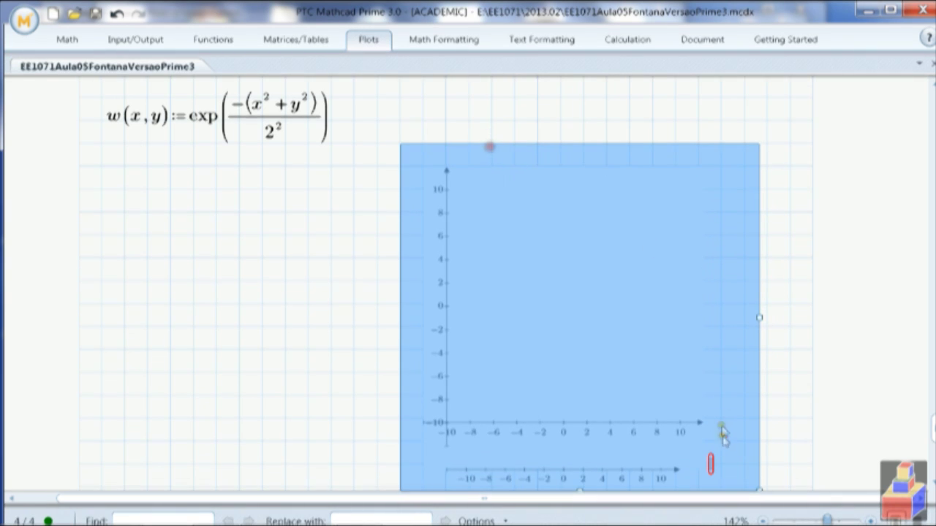
Enter w as the z-axis expression of the contour plot.
{"action": "left_click", "coordinate": [711, 465]}
{"action": "type", "text": "w"}
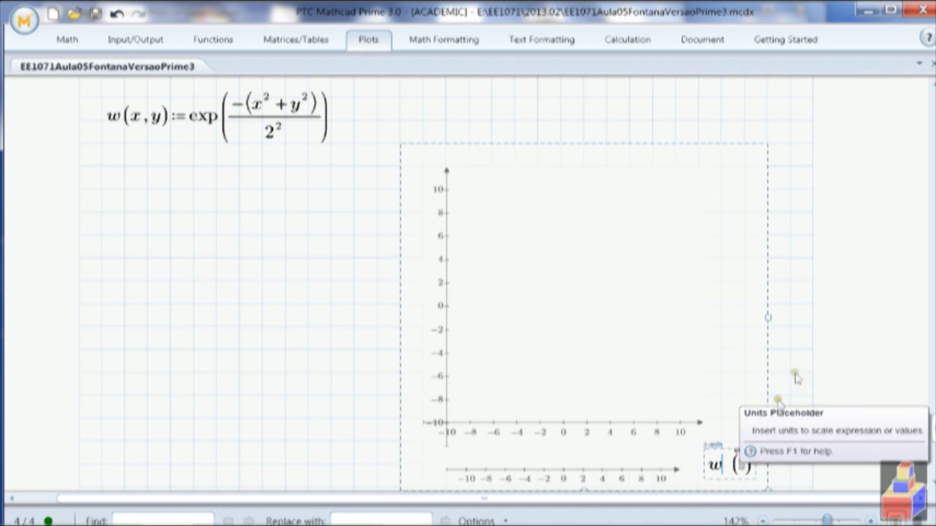
{"action": "left_click", "coordinate": [343, 324]}
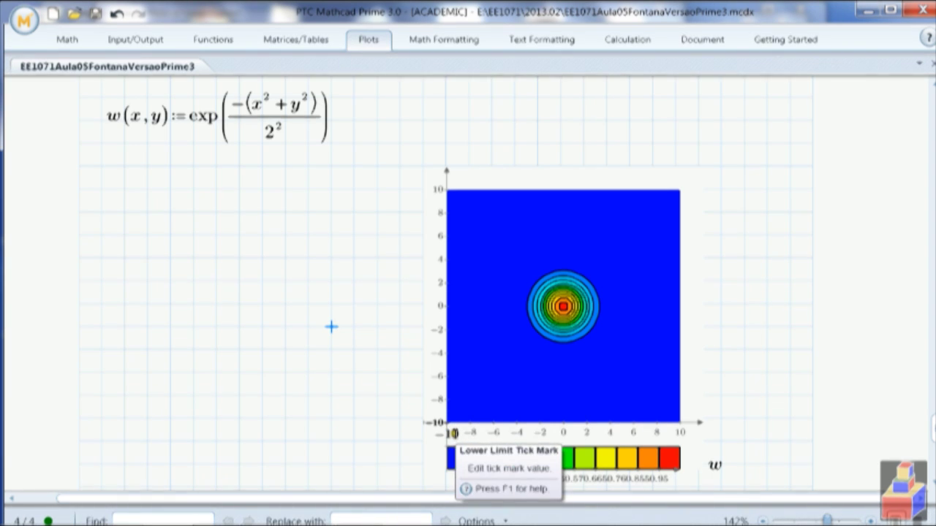
Set the contour plot's x-axis limits to −5 and 5.
{"action": "left_click", "coordinate": [454, 433]}
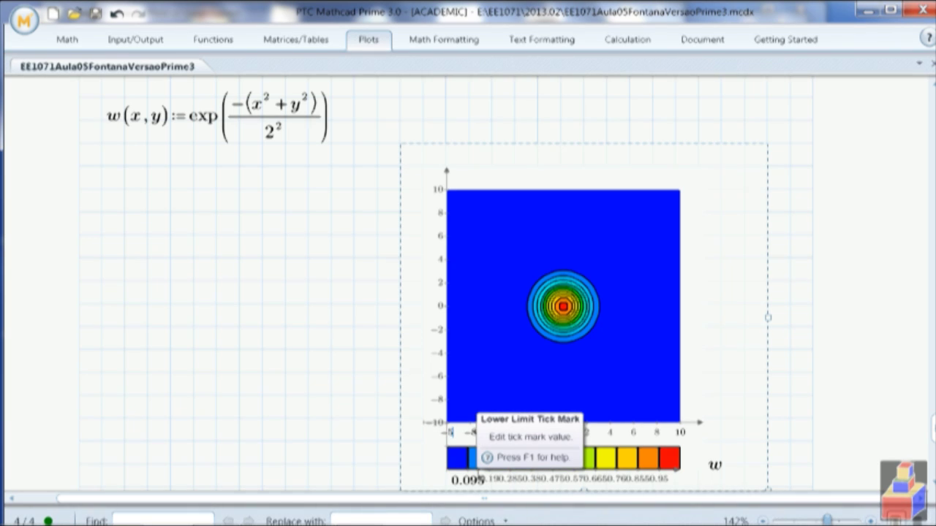
{"action": "left_click", "coordinate": [680, 428]}
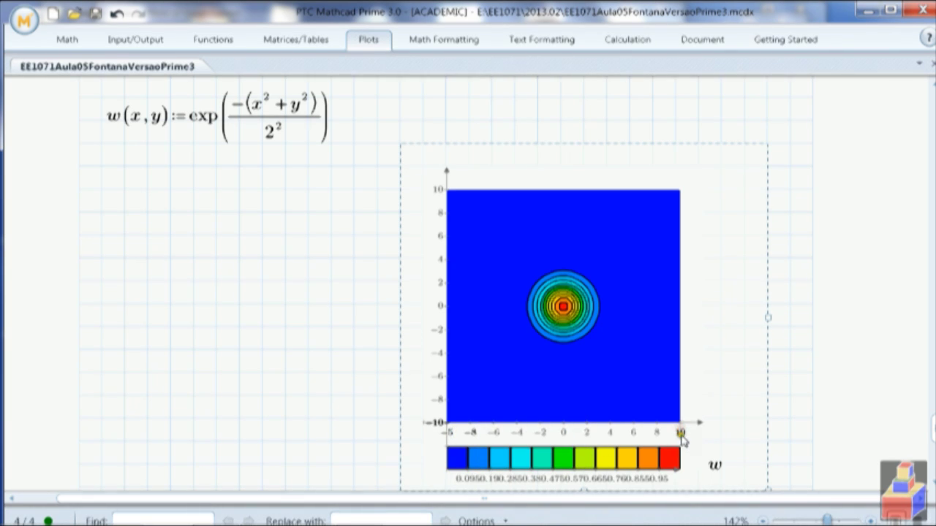
{"action": "type", "text": "5"}
{"action": "key", "text": "Return"}
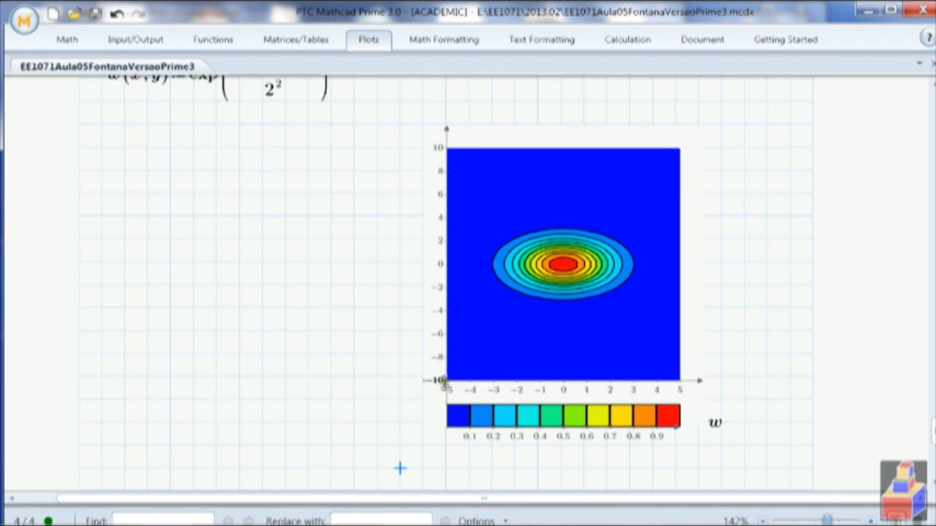
Set the contour plot's y-axis limits to −5 and 5, and select the plot.
{"action": "left_click", "coordinate": [459, 415]}
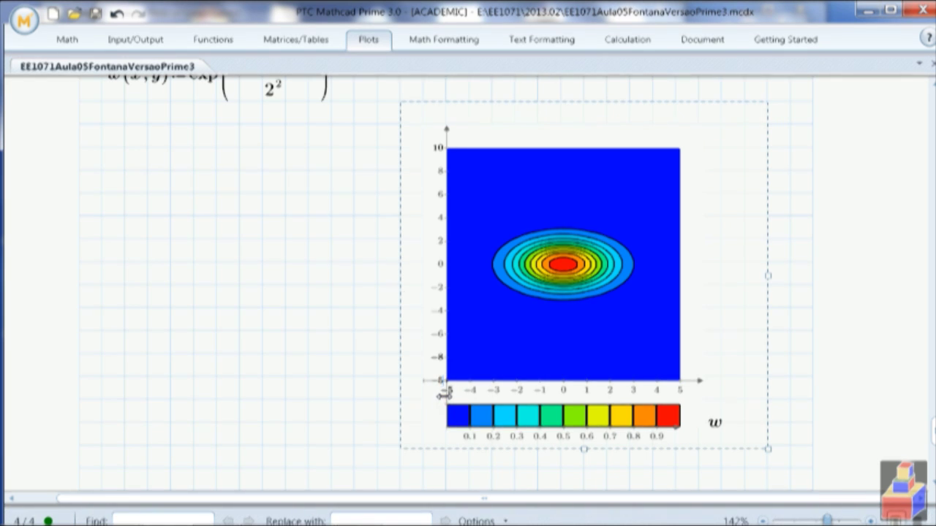
{"action": "left_click", "coordinate": [441, 149]}
{"action": "type", "text": "5"}
{"action": "left_click", "coordinate": [400, 468]}
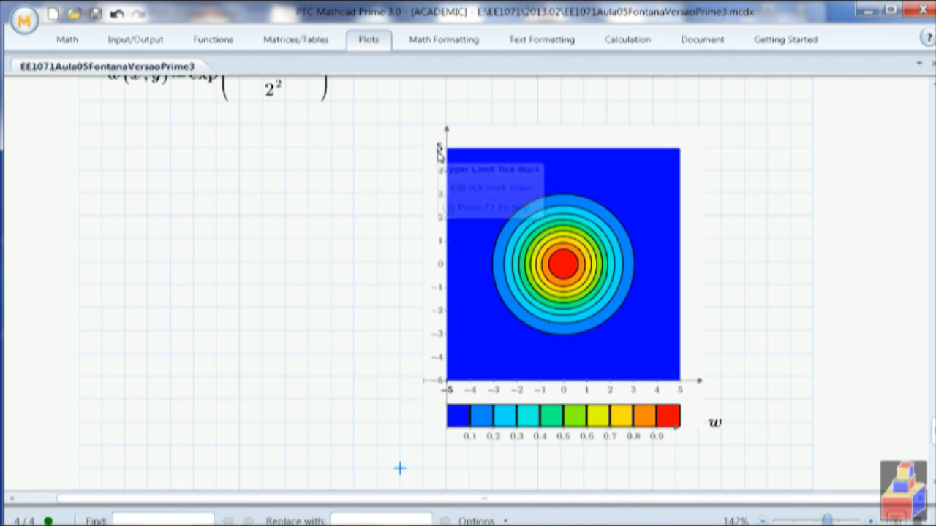
{"action": "left_click", "coordinate": [600, 312]}
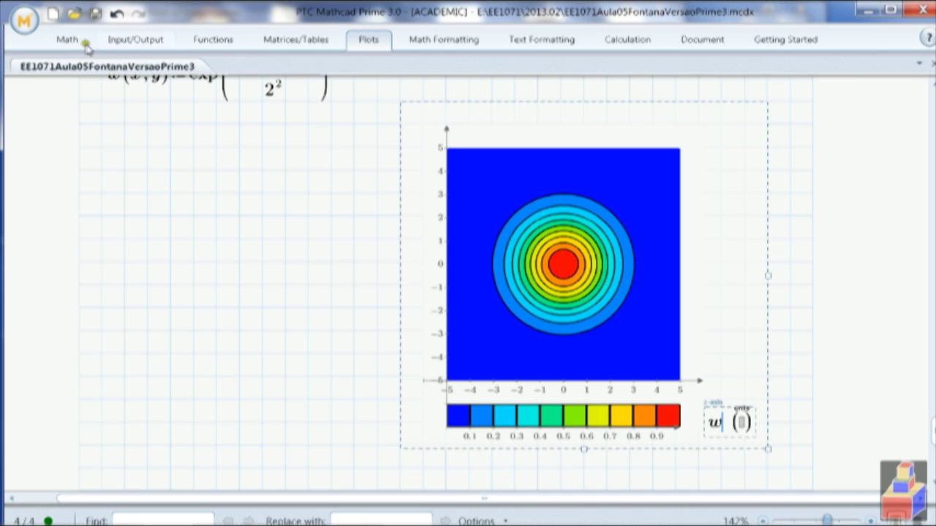
Apply the Grayscale color scheme to the contour plot.
{"action": "left_click", "coordinate": [367, 39]}
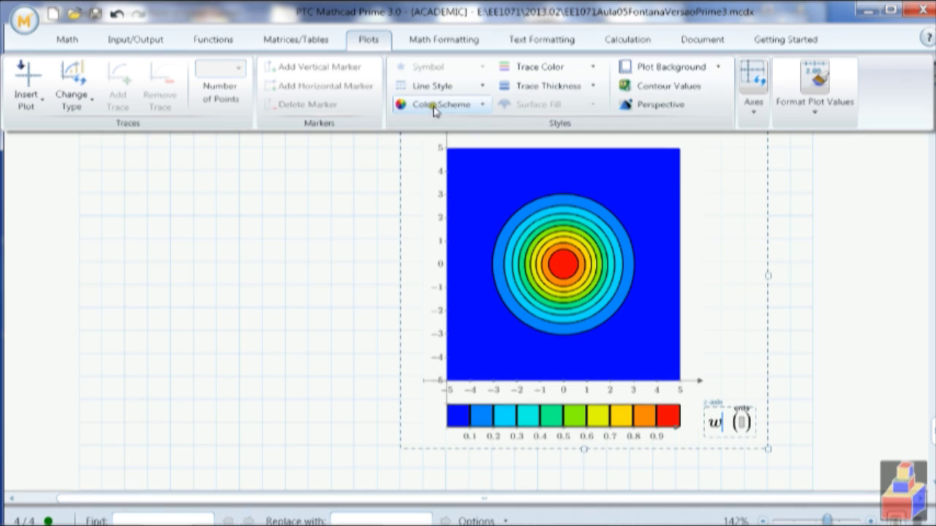
{"action": "left_click", "coordinate": [482, 105]}
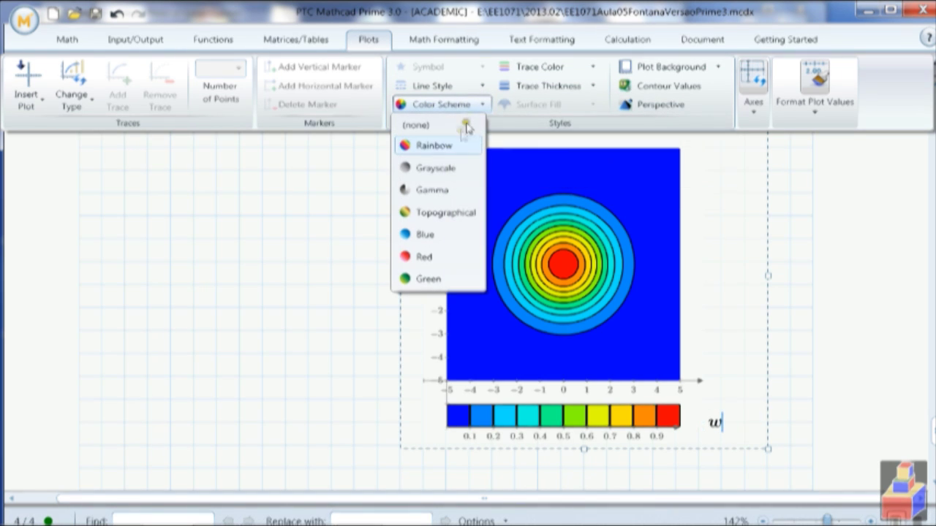
{"action": "left_click", "coordinate": [447, 171]}
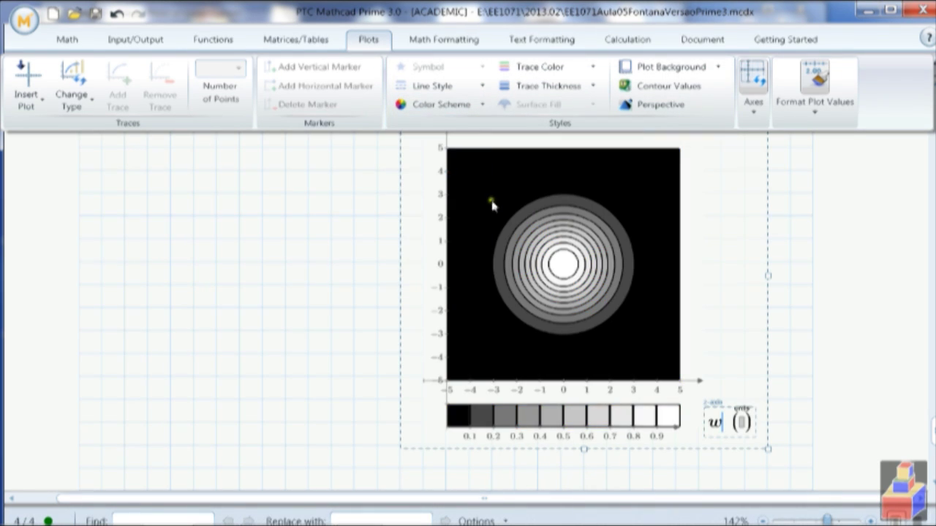
{"action": "left_click", "coordinate": [461, 106]}
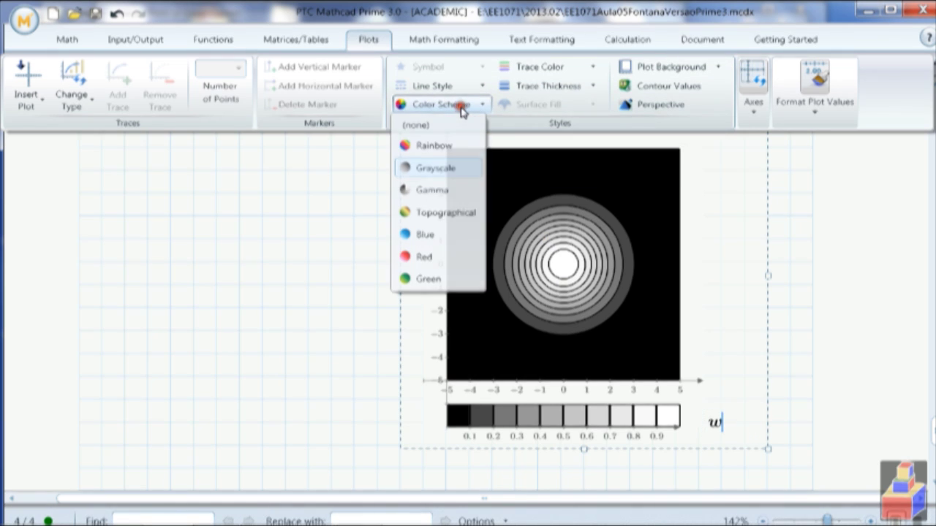
{"action": "left_click", "coordinate": [448, 103]}
Color the contour lines white, give them a thinner trace thickness, and deselect the plot.
{"action": "left_click", "coordinate": [590, 66]}
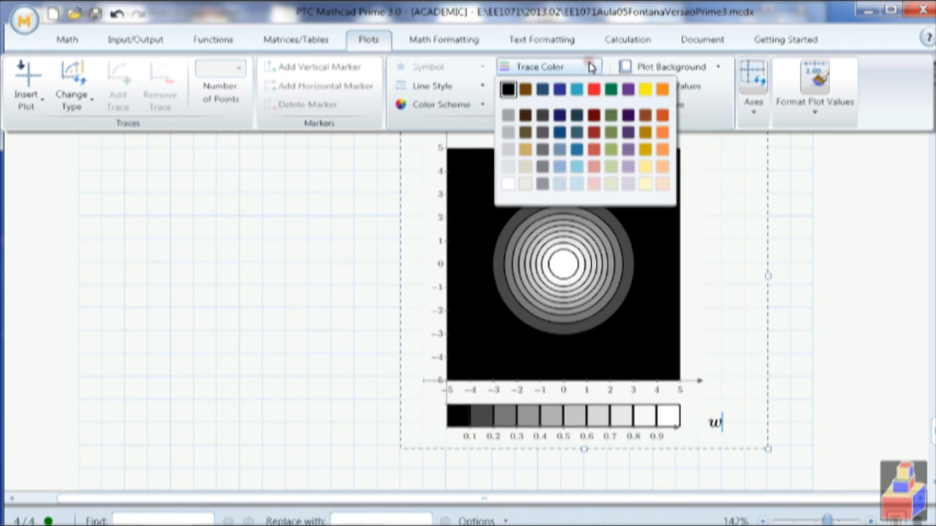
{"action": "left_click", "coordinate": [508, 183]}
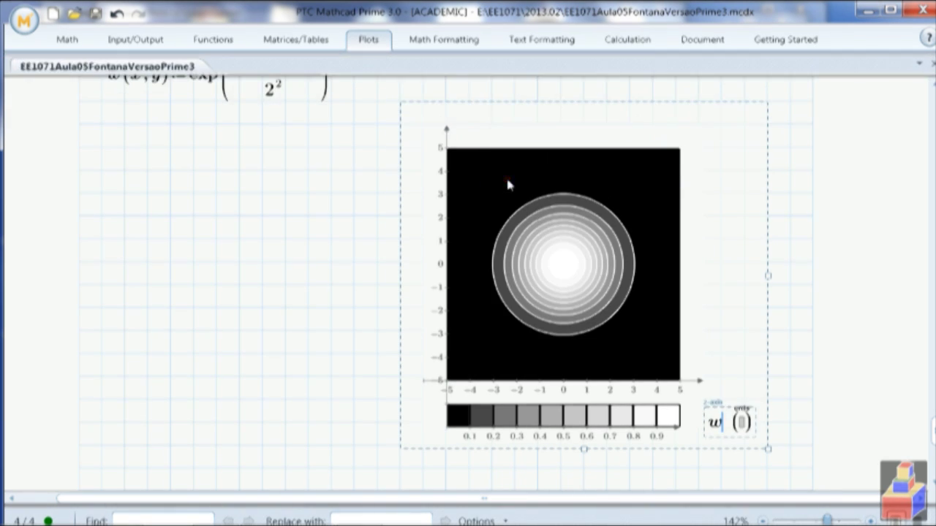
{"action": "left_click", "coordinate": [364, 34]}
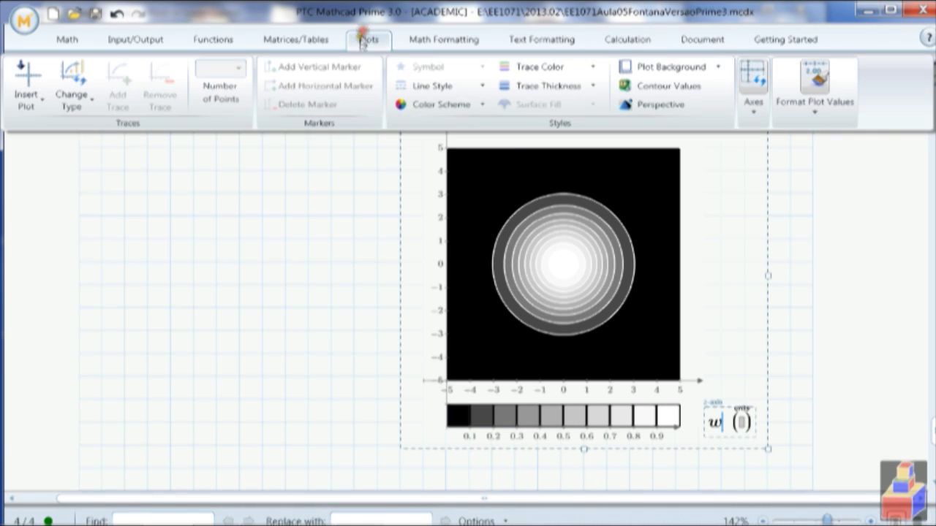
{"action": "left_click", "coordinate": [593, 87]}
{"action": "left_click", "coordinate": [532, 110]}
{"action": "left_click", "coordinate": [770, 214]}
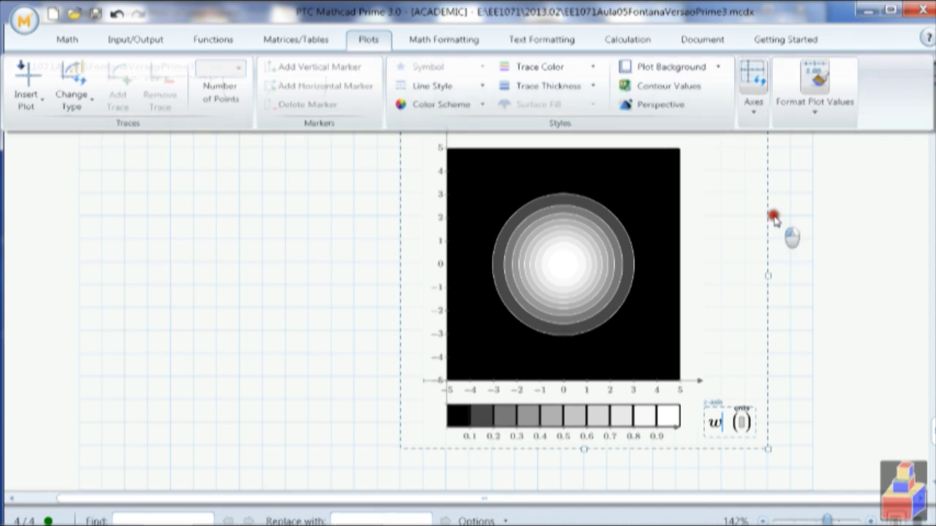
{"action": "left_click", "coordinate": [794, 335]}
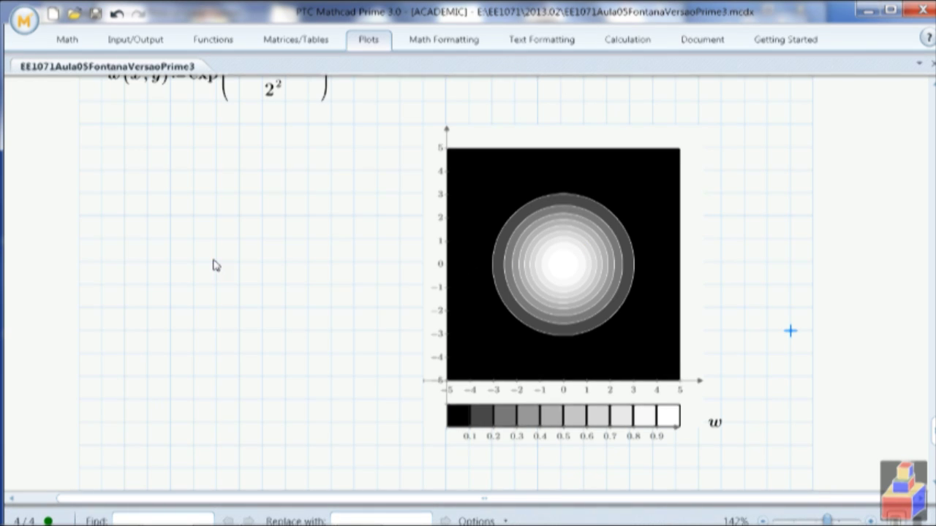
Insert a 3D plot in the blank area beside and below the contour plot.
{"action": "scroll", "coordinate": [215, 265], "scroll_direction": "down", "scroll_amount": 3}
{"action": "scroll", "coordinate": [216, 265], "scroll_direction": "down", "scroll_amount": 1}
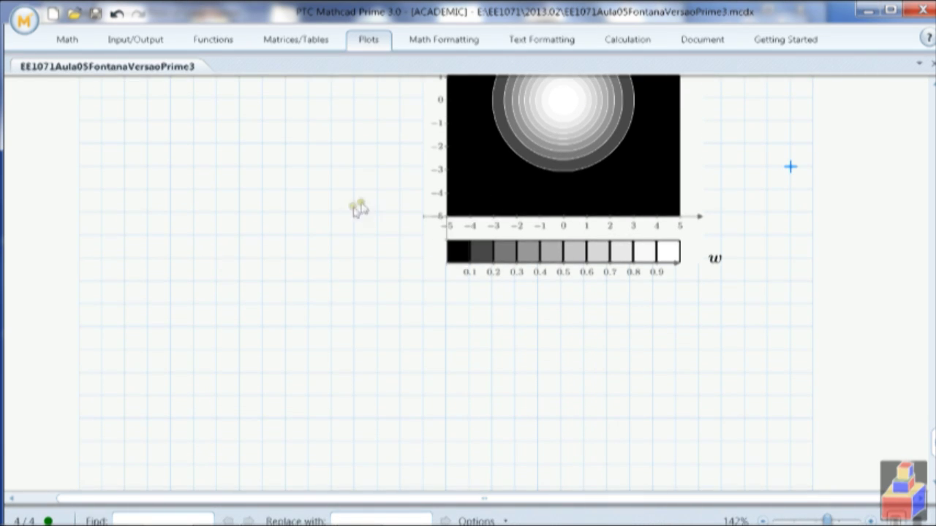
{"action": "scroll", "coordinate": [337, 231], "scroll_direction": "up", "scroll_amount": 7}
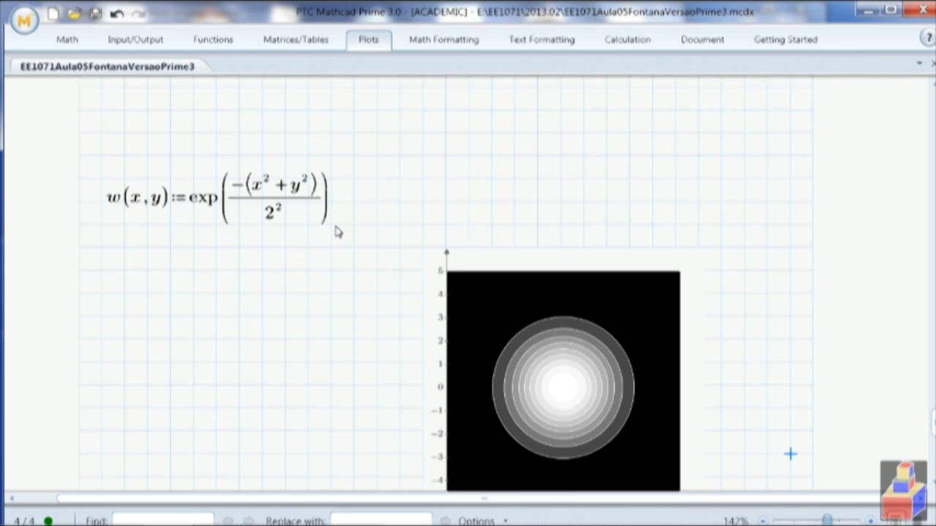
{"action": "scroll", "coordinate": [337, 230], "scroll_direction": "down", "scroll_amount": 2}
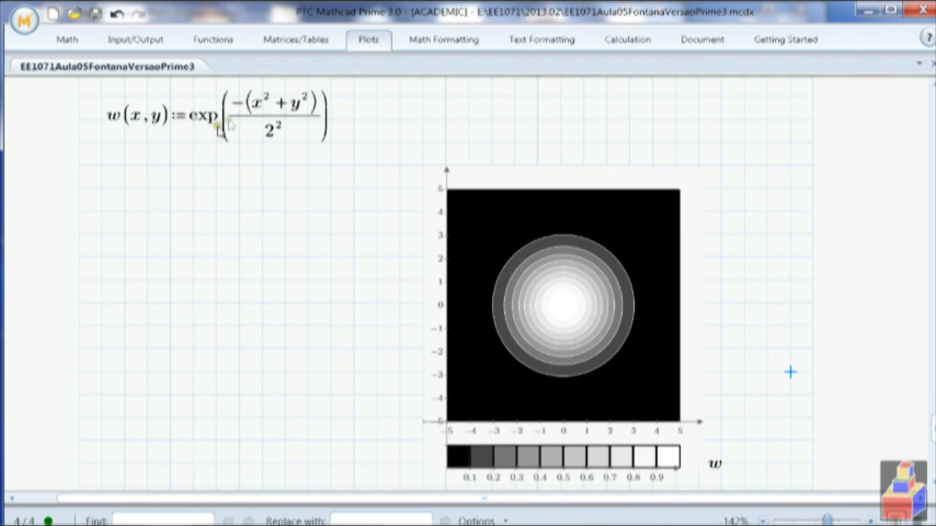
{"action": "left_click", "coordinate": [365, 45]}
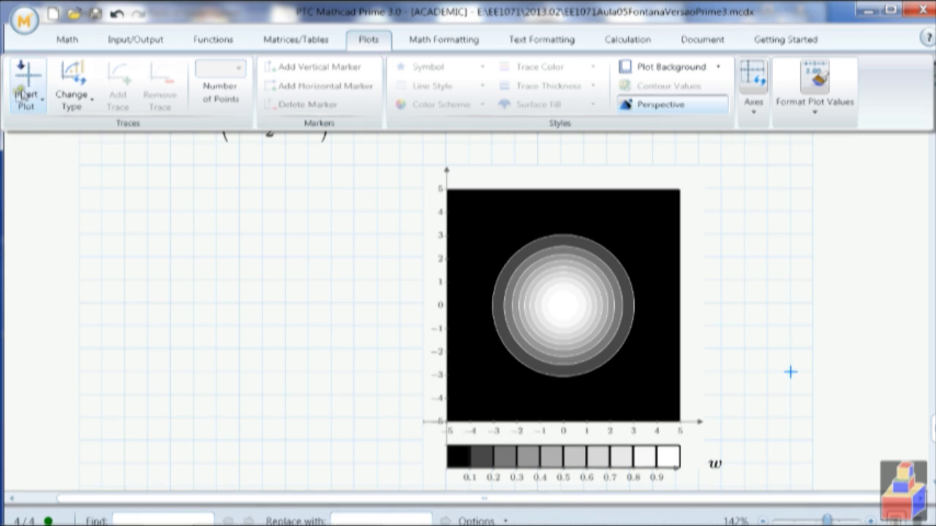
{"action": "left_click", "coordinate": [30, 106]}
{"action": "left_click", "coordinate": [50, 195]}
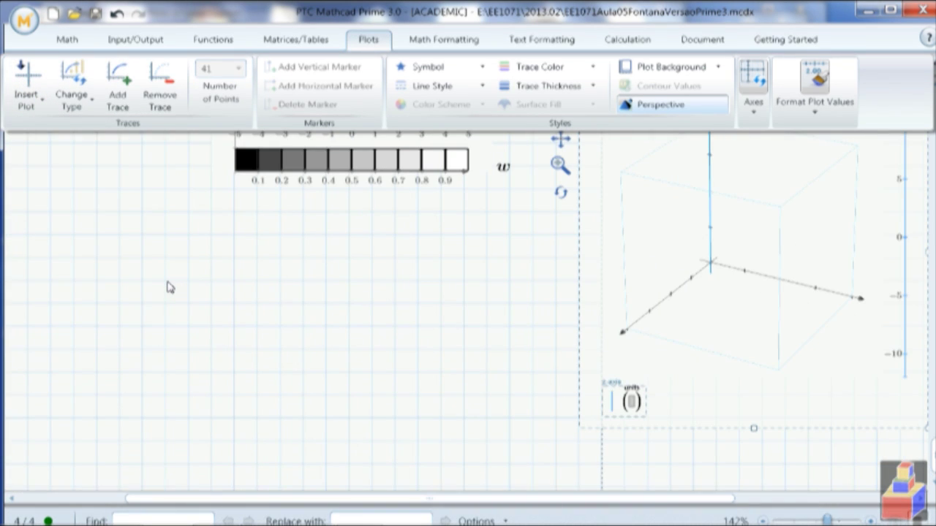
{"action": "left_click", "coordinate": [464, 334]}
{"action": "left_click", "coordinate": [685, 339]}
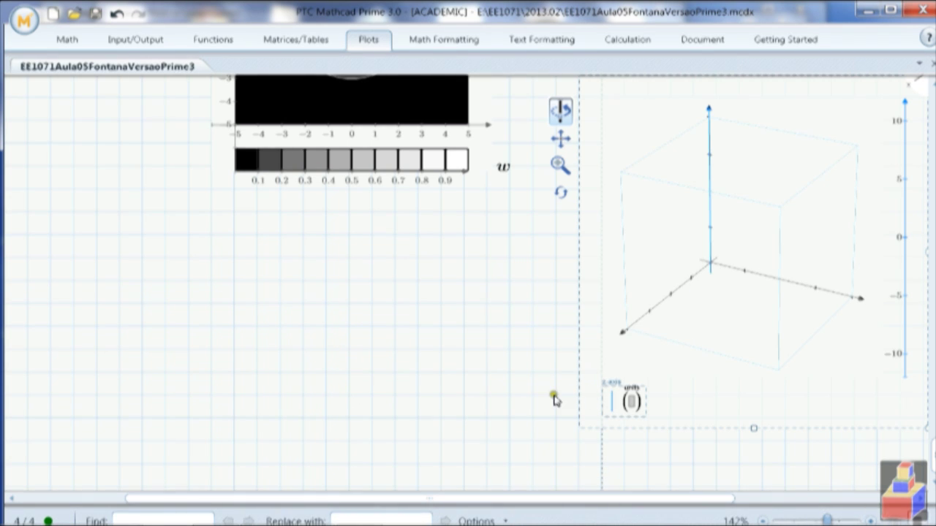
Move the 3D plot to the page area below the contour plot and switch the worksheet to page view.
{"action": "left_click_drag", "start_coordinate": [589, 402], "coordinate": [293, 480]}
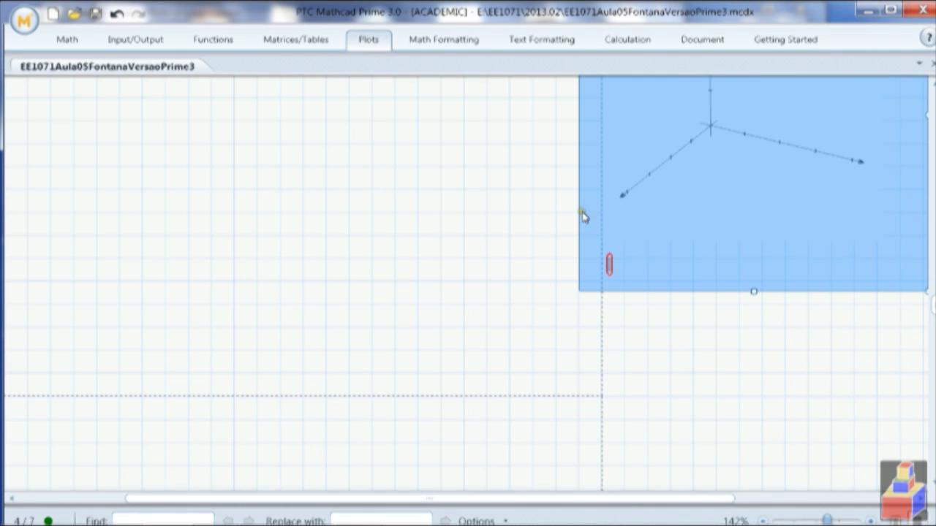
{"action": "left_click_drag", "start_coordinate": [578, 212], "coordinate": [74, 372]}
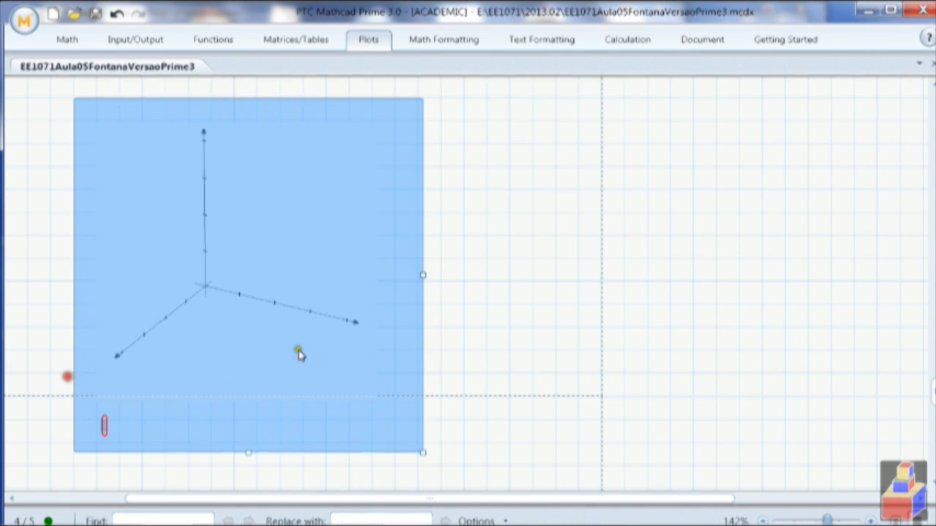
{"action": "left_click", "coordinate": [699, 40]}
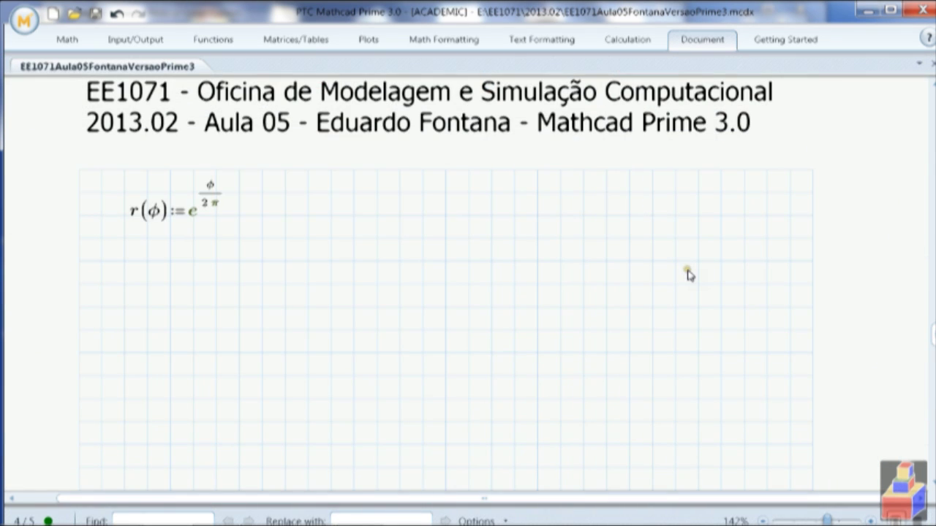
Try to move the 3D plot down off the page break between pages 4 and 5.
{"action": "scroll", "coordinate": [687, 274], "scroll_direction": "down", "scroll_amount": 15}
{"action": "scroll", "coordinate": [687, 273], "scroll_direction": "down", "scroll_amount": 5}
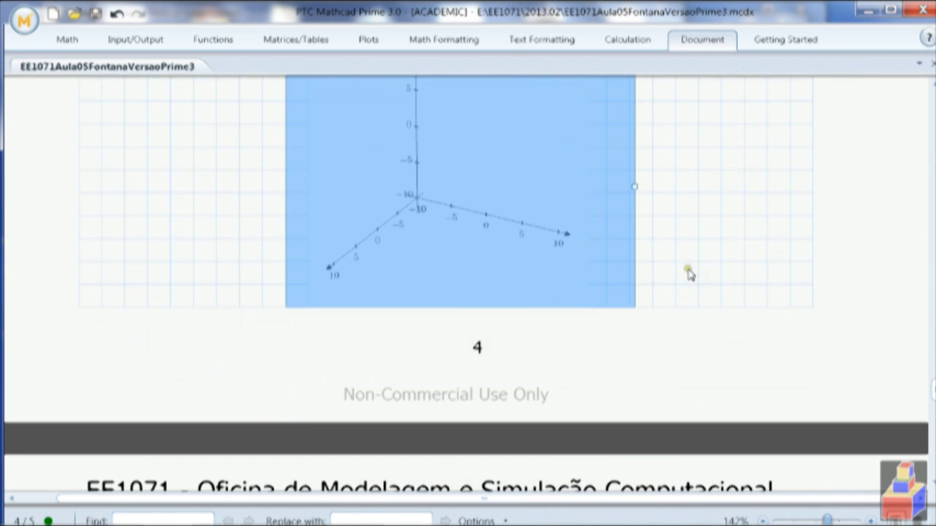
{"action": "scroll", "coordinate": [687, 274], "scroll_direction": "down", "scroll_amount": 5}
{"action": "scroll", "coordinate": [687, 274], "scroll_direction": "up", "scroll_amount": 5}
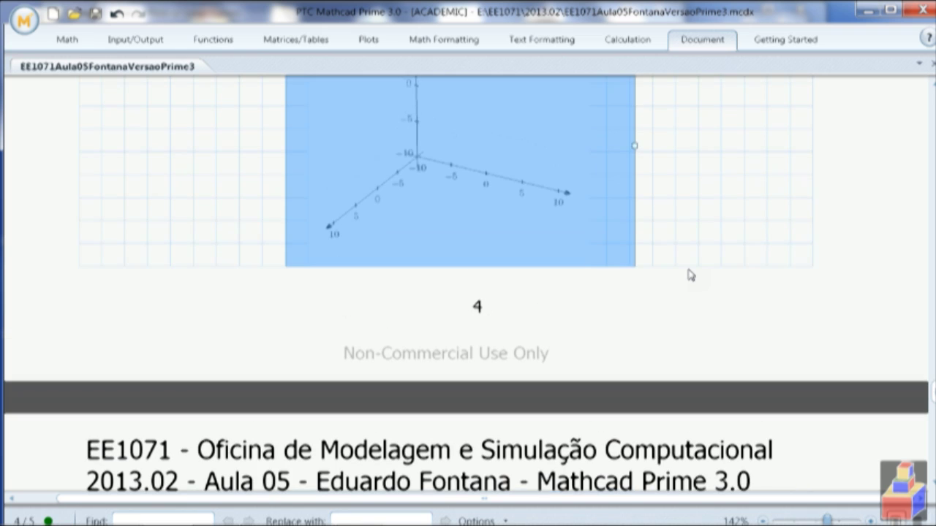
{"action": "left_click", "coordinate": [268, 198]}
{"action": "left_click", "coordinate": [305, 205]}
{"action": "left_click_drag", "start_coordinate": [278, 257], "coordinate": [299, 503]}
{"action": "scroll", "coordinate": [314, 380], "scroll_direction": "up", "scroll_amount": 5}
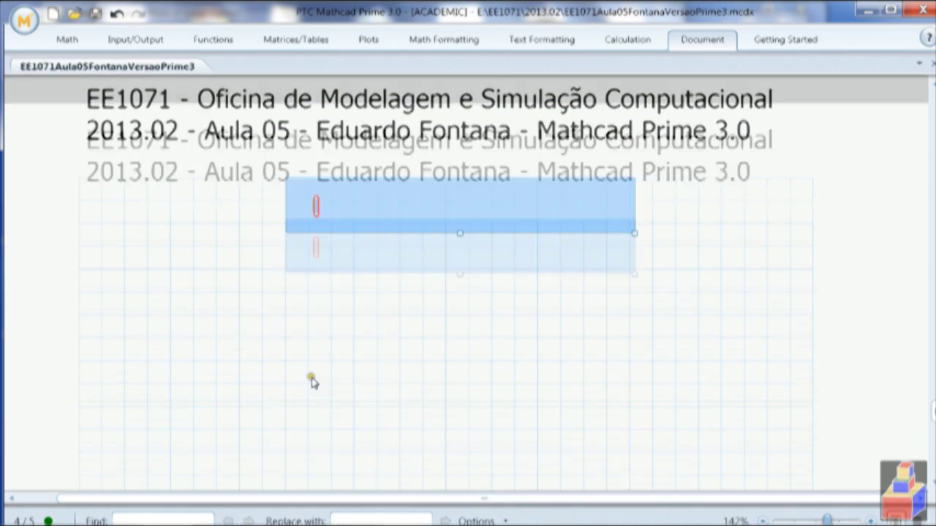
{"action": "scroll", "coordinate": [314, 380], "scroll_direction": "up", "scroll_amount": 5}
Insert blank lines between the contour plot and the 3D plot until the 3D plot sits entirely on page 5.
{"action": "left_click", "coordinate": [378, 171]}
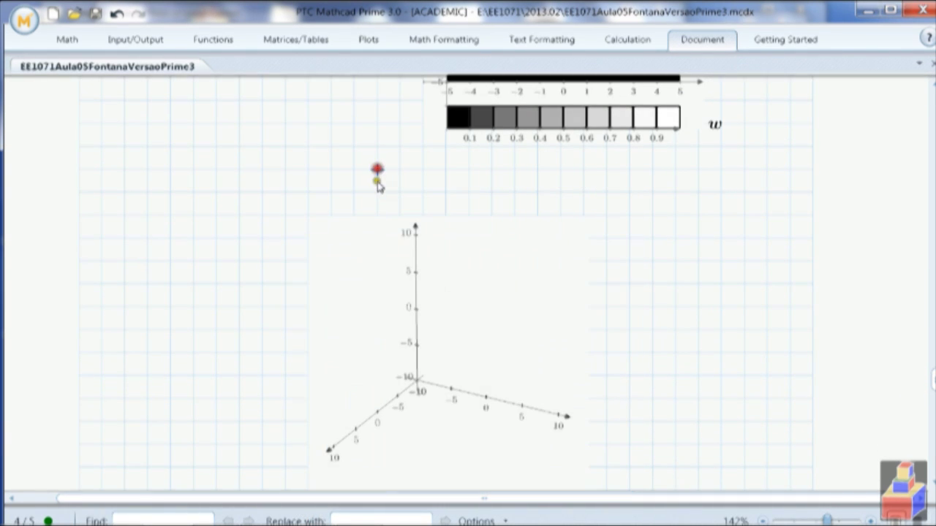
{"action": "key", "text": "Down"}
{"action": "key", "text": "Down"}
{"action": "key", "text": "Down"}
{"action": "key", "text": "Down"}
{"action": "key", "text": "Down"}
{"action": "key", "text": "Down"}
{"action": "key", "text": "Down"}
{"action": "key", "text": "Down"}
{"action": "key", "text": "Down"}
{"action": "key", "text": "Down"}
{"action": "key", "text": "Down"}
{"action": "key", "text": "Down"}
{"action": "key", "text": "Down"}
{"action": "key", "text": "Down"}
{"action": "key", "text": "Down"}
{"action": "key", "text": "Down"}
{"action": "key", "text": "Down"}
{"action": "key", "text": "Down"}
{"action": "key", "text": "Down"}
{"action": "key", "text": "Down"}
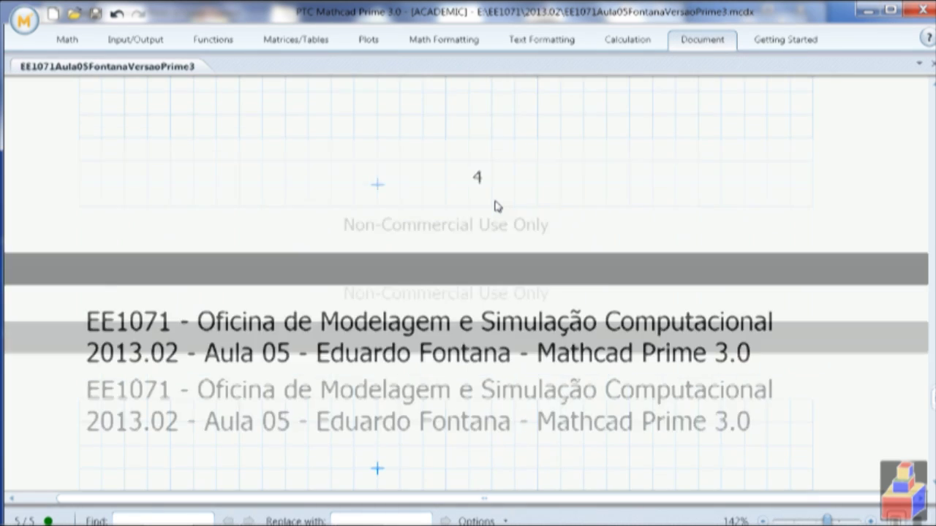
{"action": "left_click", "coordinate": [484, 205]}
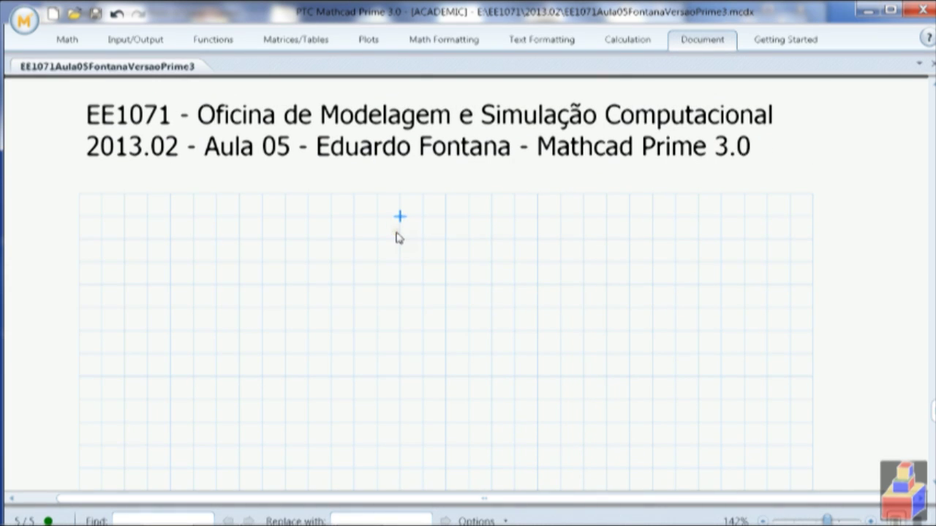
Enter w as the z-axis expression of the 3D plot and rotate the surface slightly.
{"action": "scroll", "coordinate": [612, 374], "scroll_direction": "down", "scroll_amount": 10}
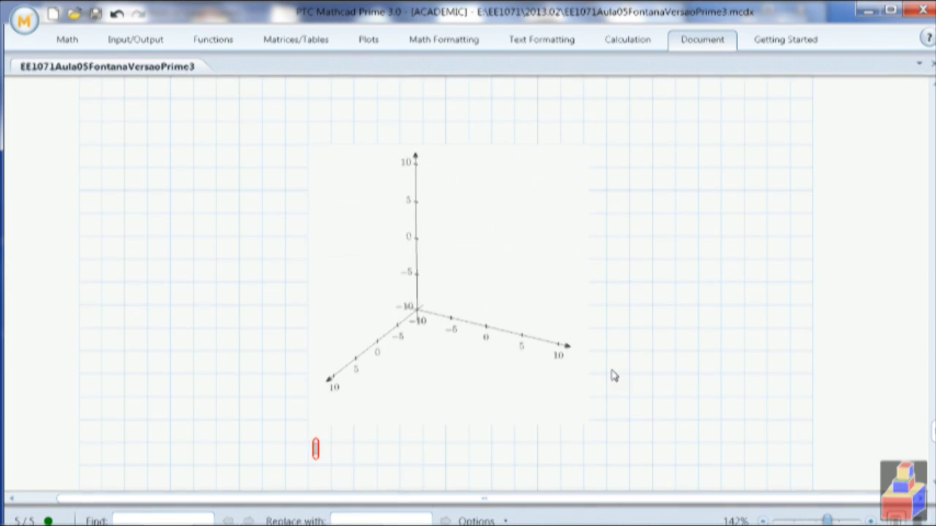
{"action": "left_click", "coordinate": [292, 419]}
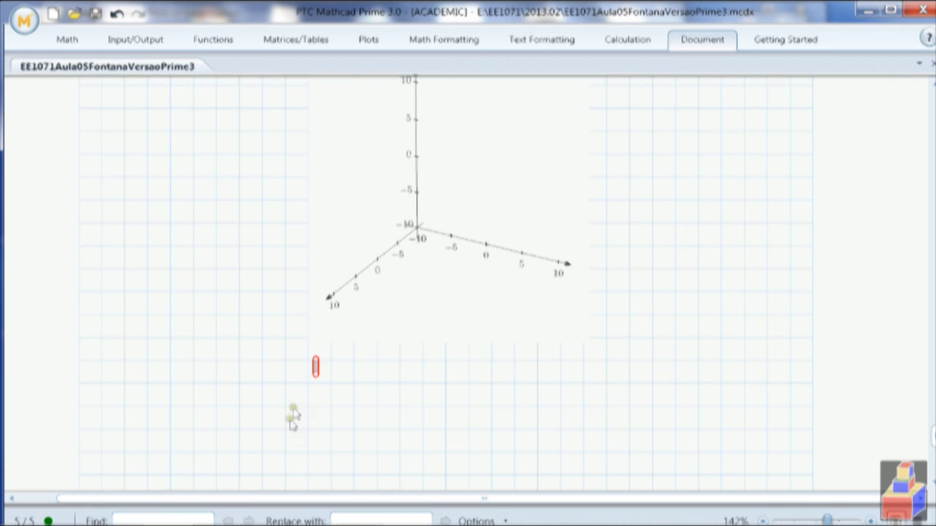
{"action": "left_click", "coordinate": [316, 368]}
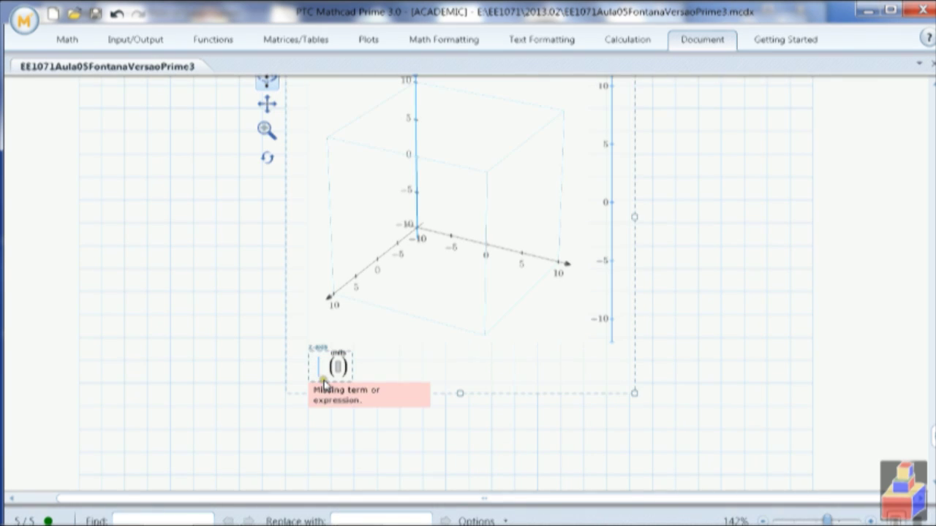
{"action": "type", "text": "w"}
{"action": "left_click", "coordinate": [734, 386]}
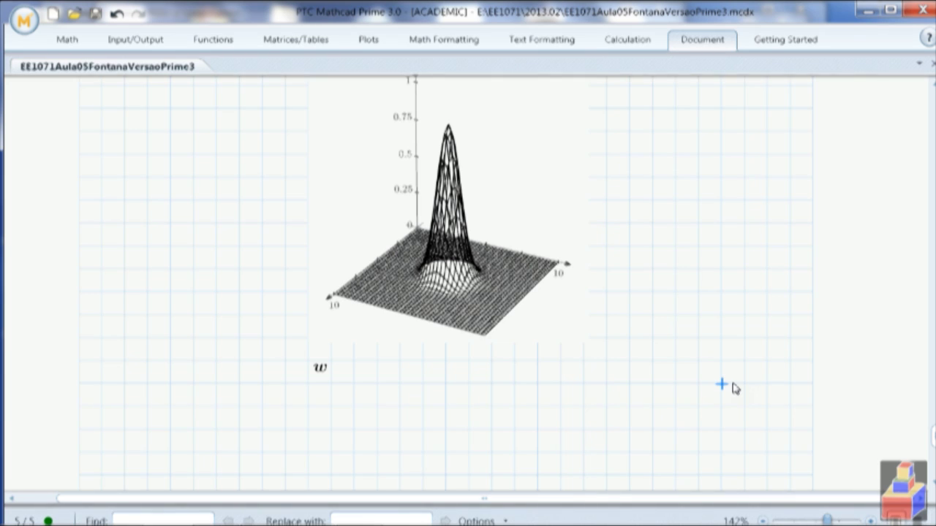
{"action": "left_click", "coordinate": [458, 297]}
{"action": "left_click_drag", "start_coordinate": [516, 314], "coordinate": [537, 322]}
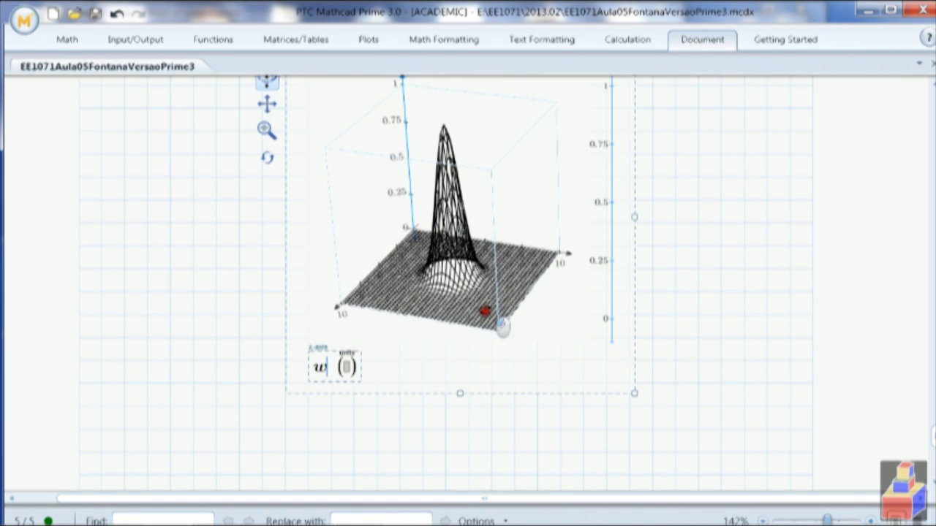
Fill the surface of the 3D plot with bright red.
{"action": "scroll", "coordinate": [710, 297], "scroll_direction": "up", "scroll_amount": 5}
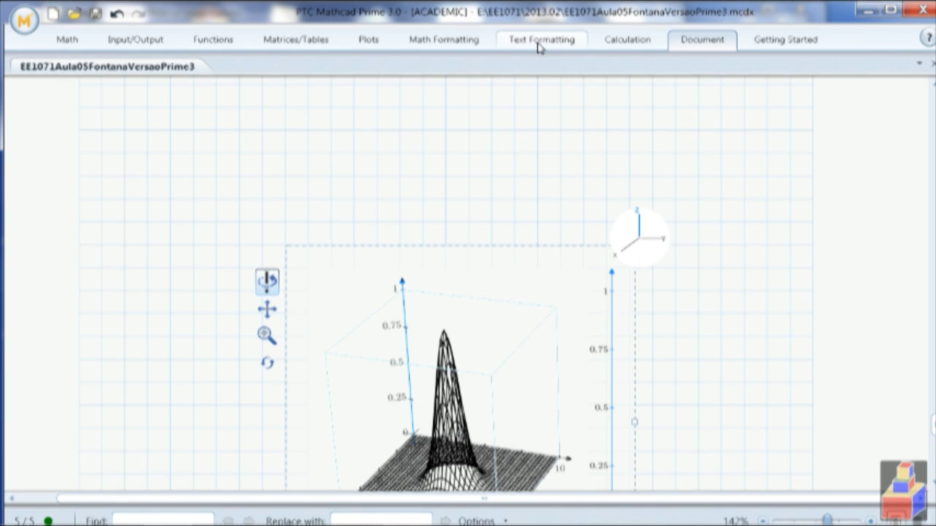
{"action": "left_click", "coordinate": [378, 41]}
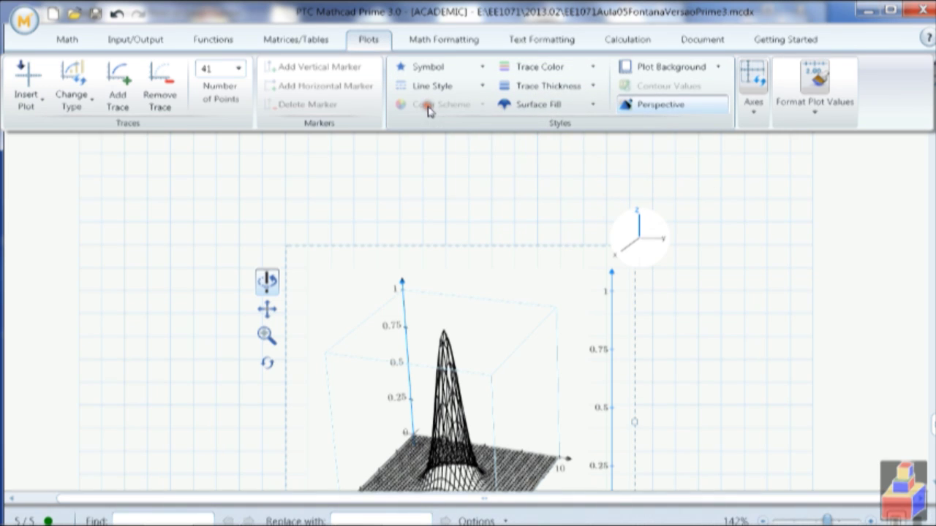
{"action": "left_click", "coordinate": [593, 104]}
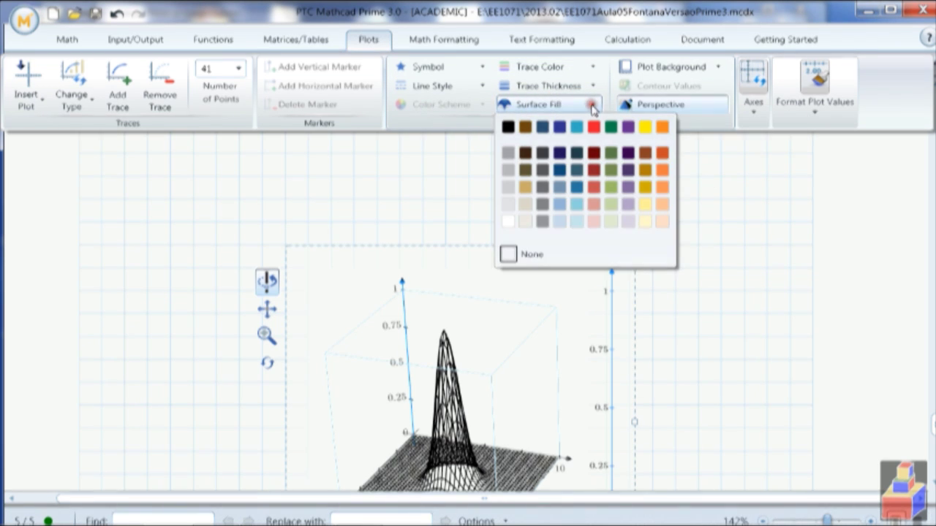
{"action": "left_click", "coordinate": [594, 127]}
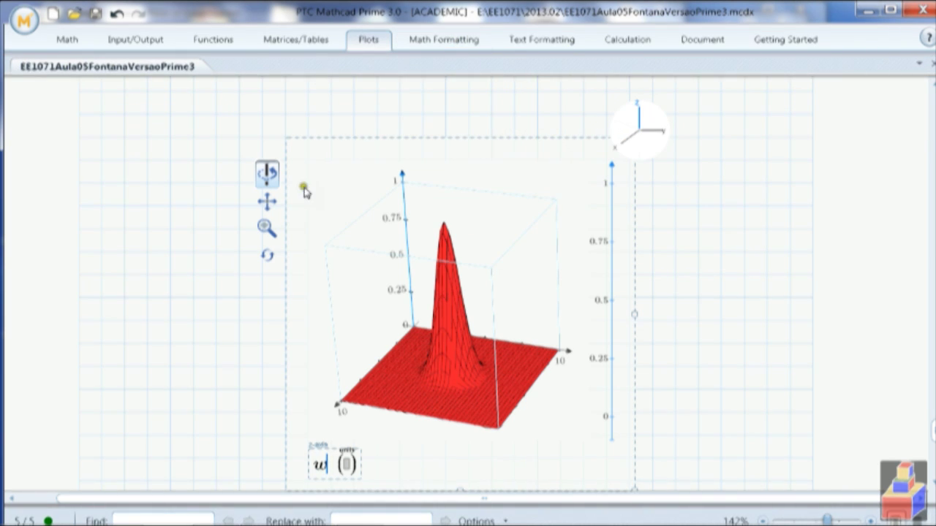
Rotate the 3D plot to show the red surface from another side and zoom out slightly.
{"action": "left_click_drag", "start_coordinate": [388, 288], "coordinate": [490, 351]}
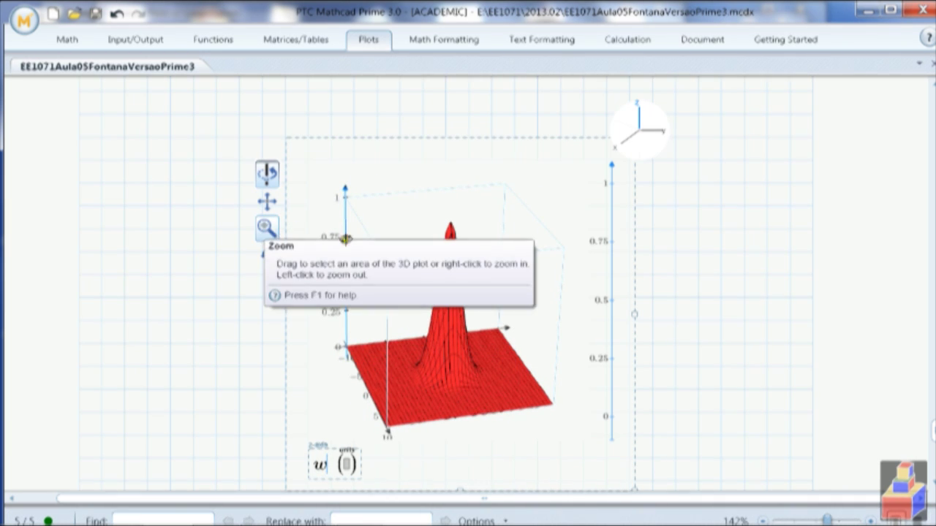
{"action": "mouse_move", "coordinate": [443, 261]}
{"action": "left_mouse_down"}
{"action": "mouse_move", "coordinate": [435, 251]}
{"action": "mouse_move", "coordinate": [441, 256]}
{"action": "left_mouse_up"}
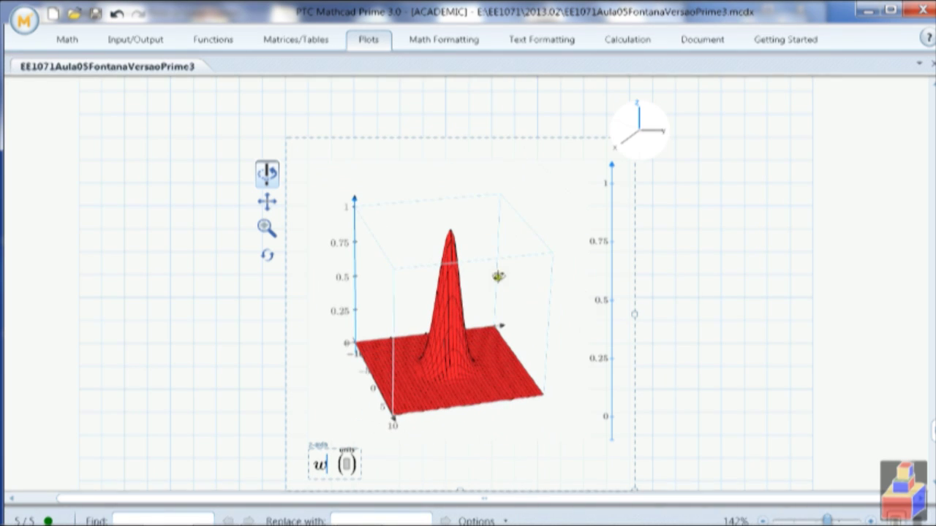
Rotate the 3D plot to view the red surface from another angle.
{"action": "left_click", "coordinate": [788, 312]}
{"action": "scroll", "coordinate": [789, 314], "scroll_direction": "up", "scroll_amount": 5}
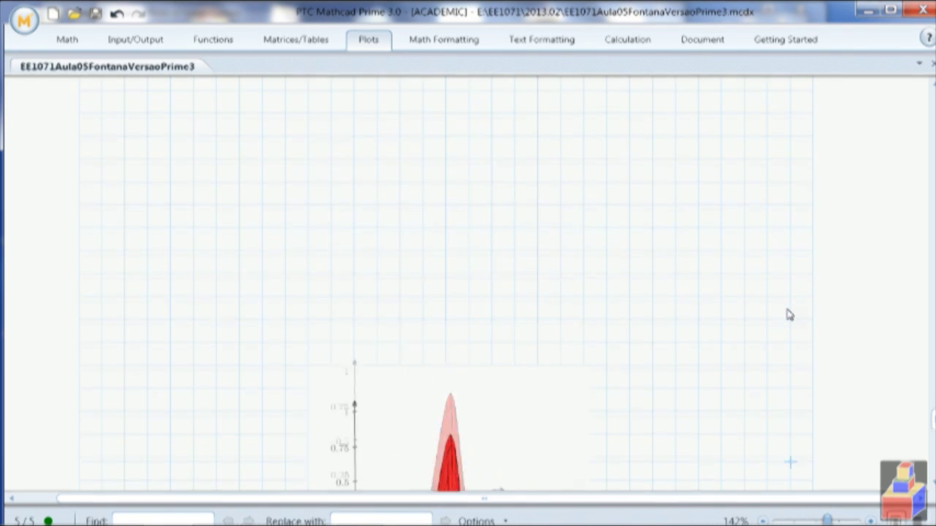
{"action": "scroll", "coordinate": [788, 314], "scroll_direction": "down", "scroll_amount": 4}
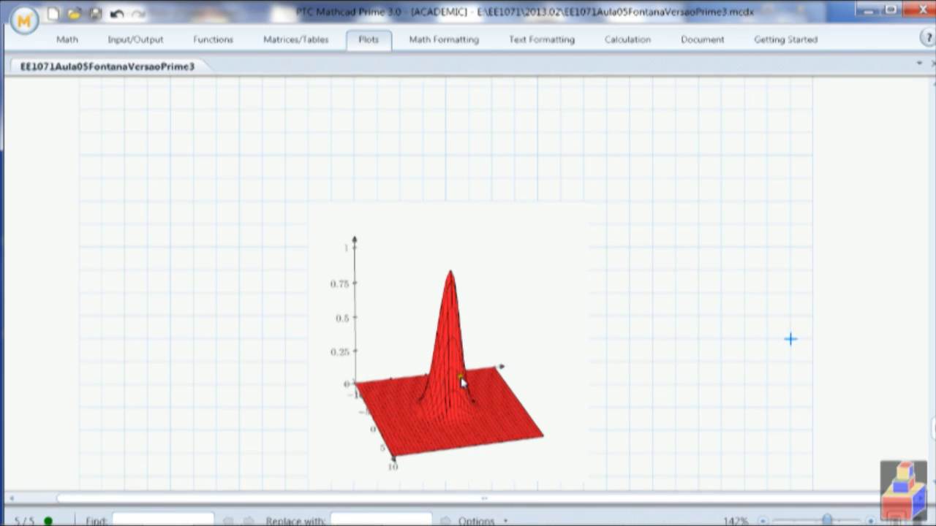
{"action": "left_click", "coordinate": [462, 383]}
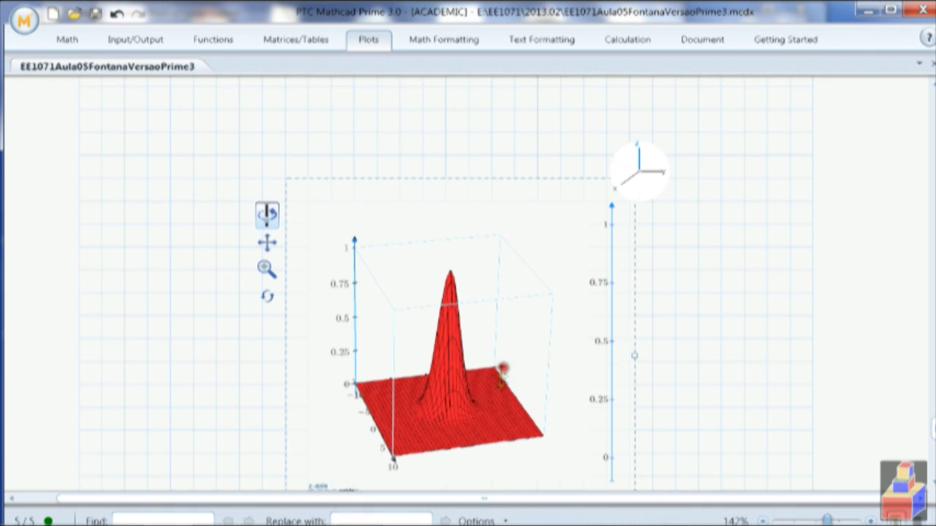
{"action": "left_click_drag", "start_coordinate": [501, 370], "coordinate": [412, 401]}
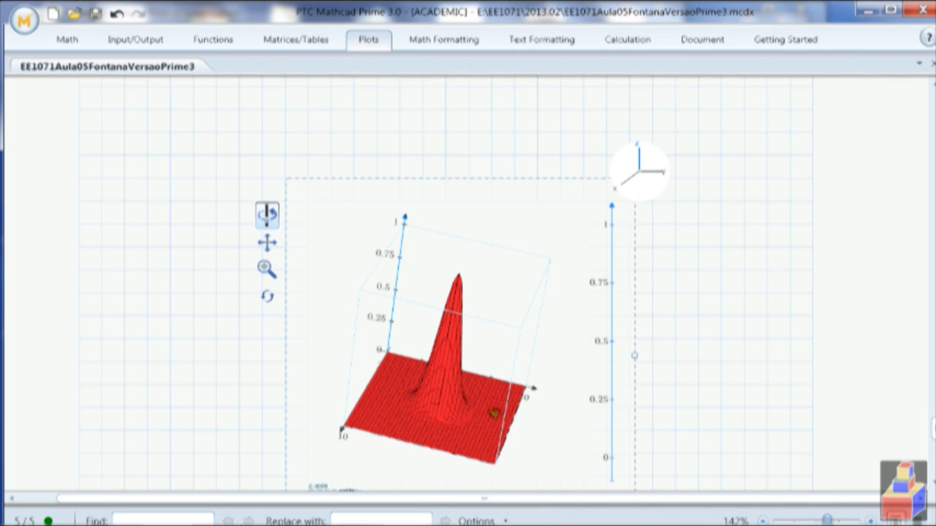
Define the function w1(x,y) := x+y in the blank area above the 3D plot.
{"action": "scroll", "coordinate": [142, 139], "scroll_direction": "up", "scroll_amount": 5}
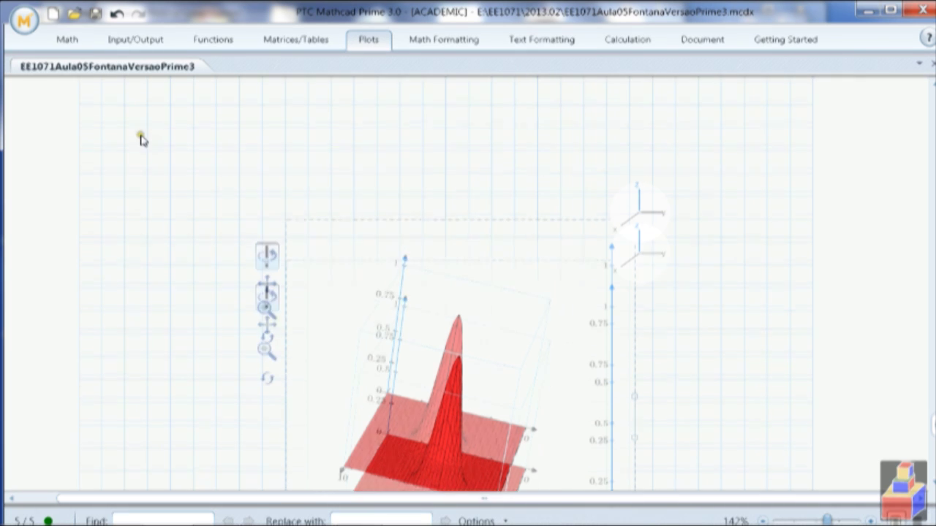
{"action": "left_click", "coordinate": [125, 237]}
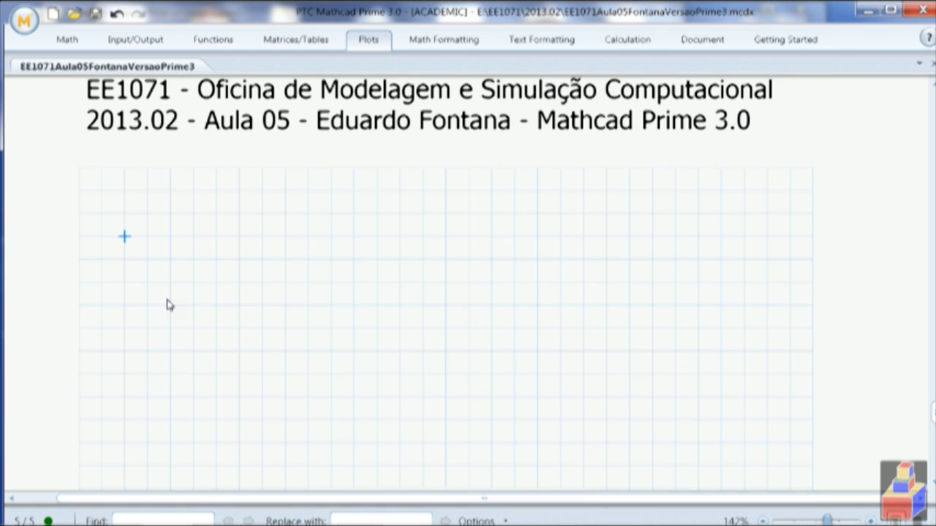
{"action": "type", "text": "w("}
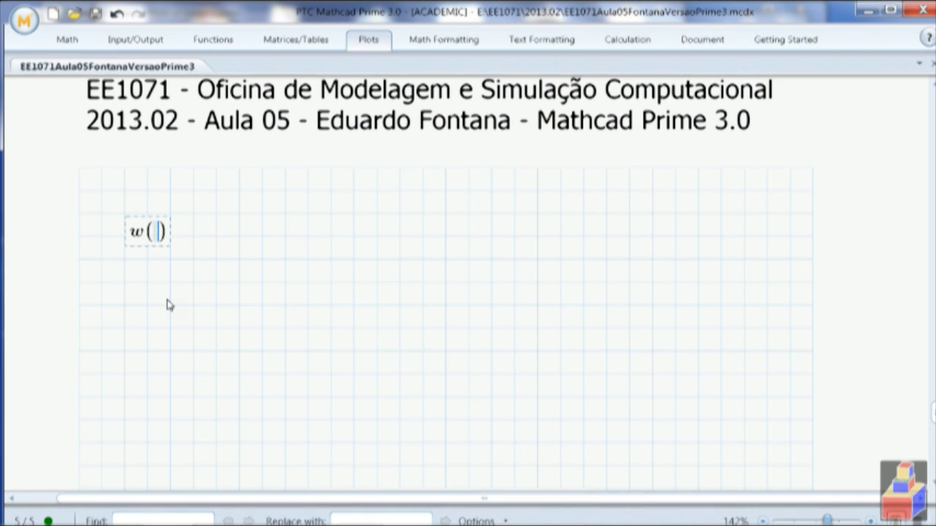
{"action": "type", "text": "x,y)"}
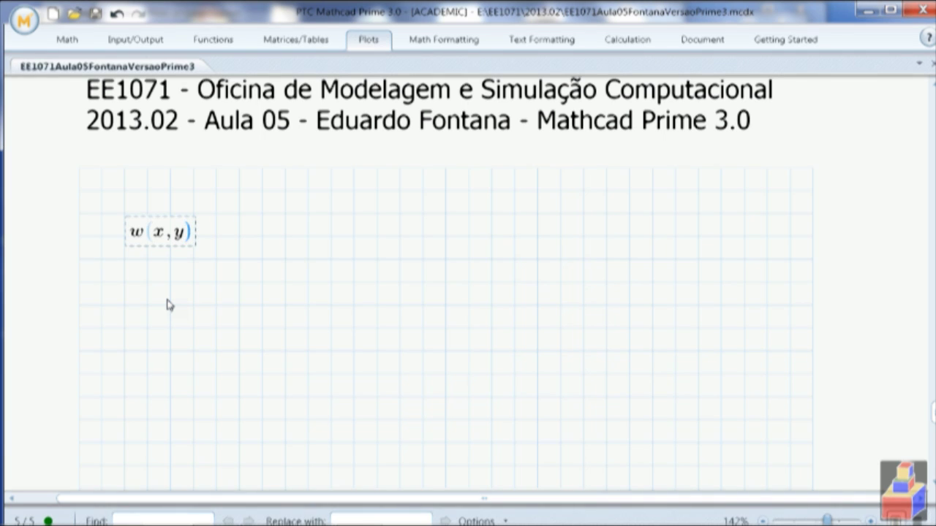
{"action": "type", "text": ":=x"}
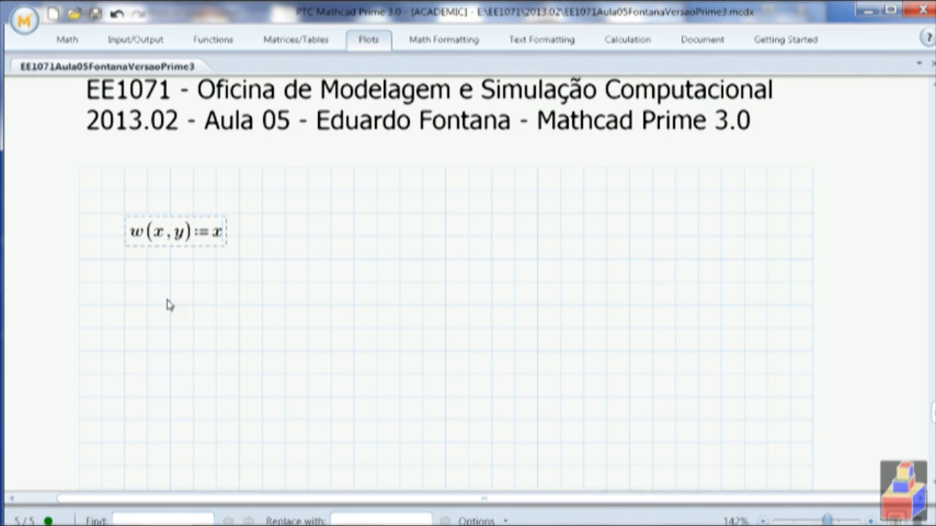
{"action": "type", "text": "+y"}
{"action": "left_click", "coordinate": [169, 305]}
{"action": "left_click", "coordinate": [141, 234]}
{"action": "type", "text": "1"}
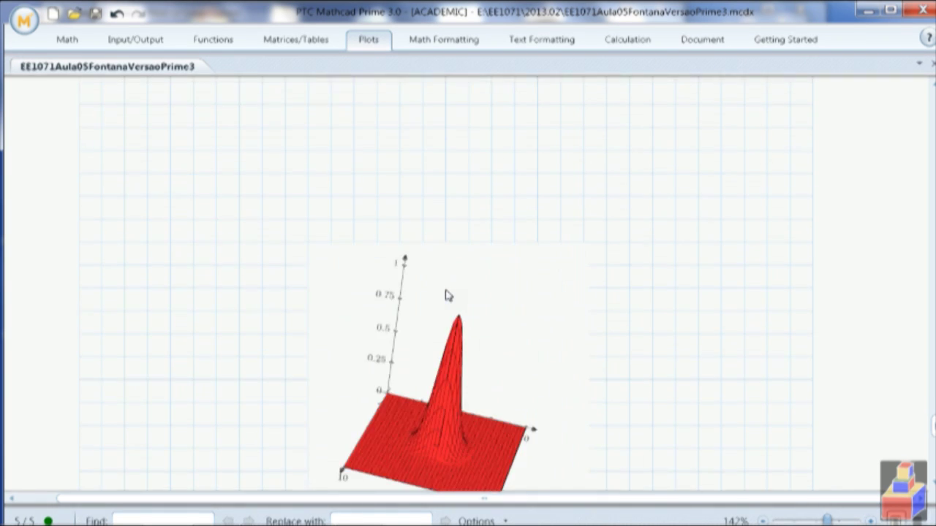
Add w1 as a second z-axis expression of the 3D plot below w and rotate the plot.
{"action": "scroll", "coordinate": [445, 300], "scroll_direction": "down", "scroll_amount": 3}
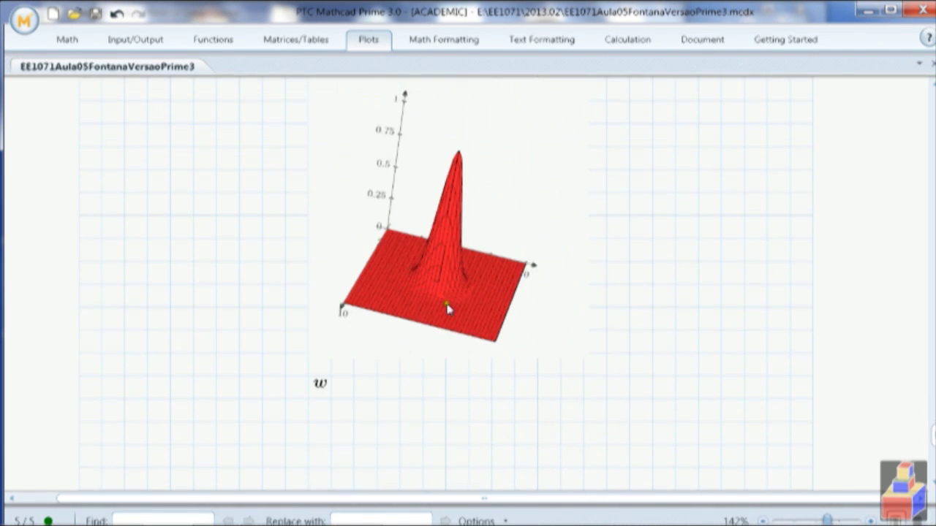
{"action": "left_click", "coordinate": [326, 395]}
{"action": "type", "text": ",w1"}
{"action": "left_click", "coordinate": [193, 330]}
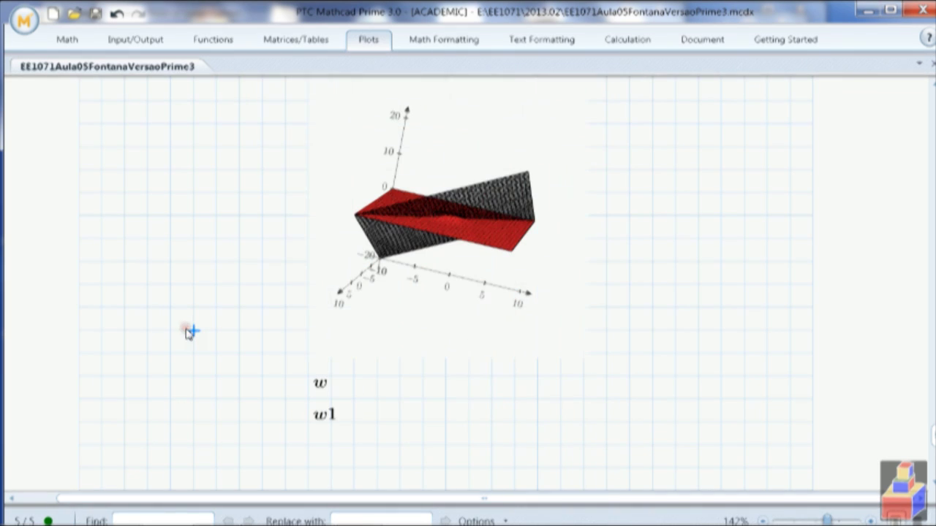
{"action": "left_click", "coordinate": [364, 285]}
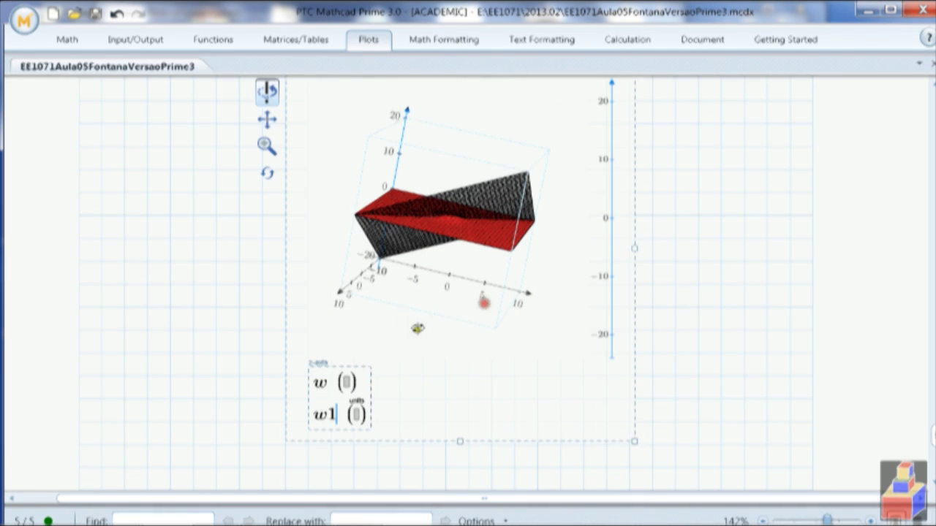
{"action": "left_click_drag", "start_coordinate": [485, 303], "coordinate": [548, 320]}
Limit the z-axis of the 3D plot to the range from -1 to 1.
{"action": "left_click", "coordinate": [602, 336]}
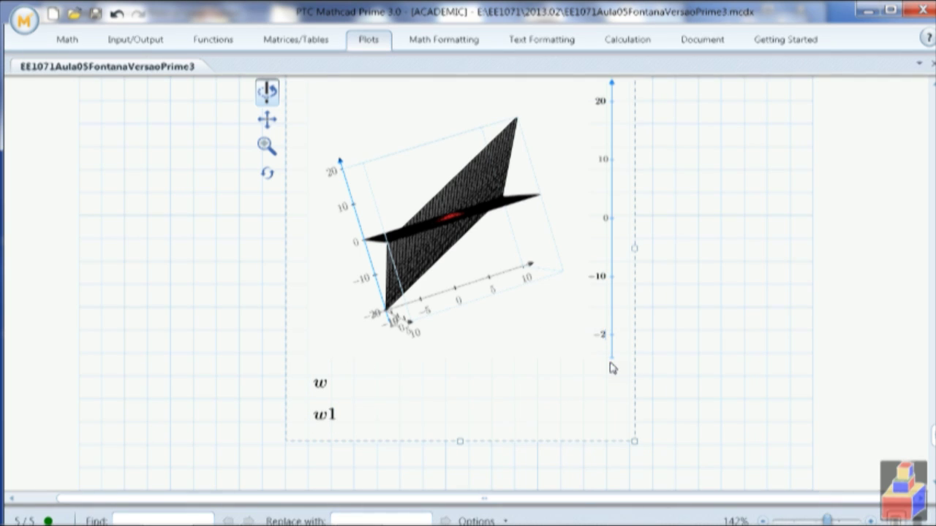
{"action": "scroll", "coordinate": [613, 367], "scroll_direction": "up", "scroll_amount": 5}
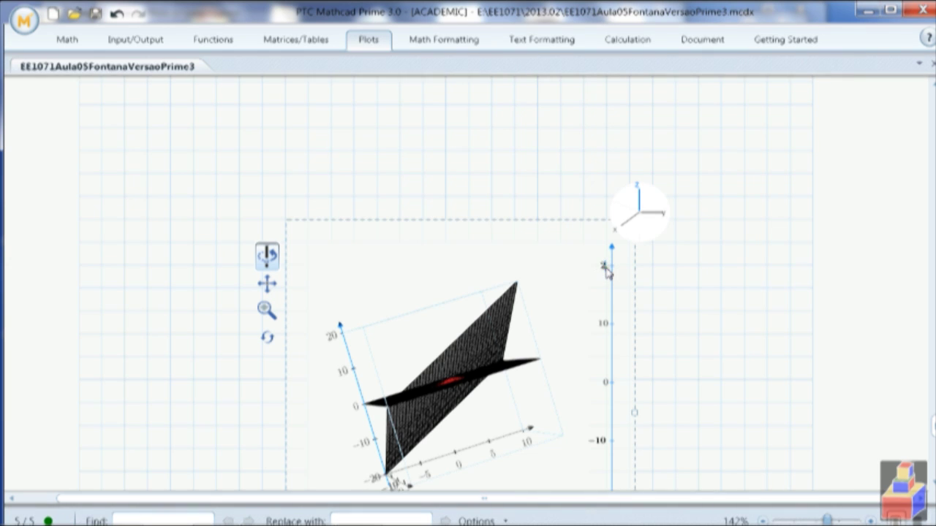
{"action": "key", "text": "Return"}
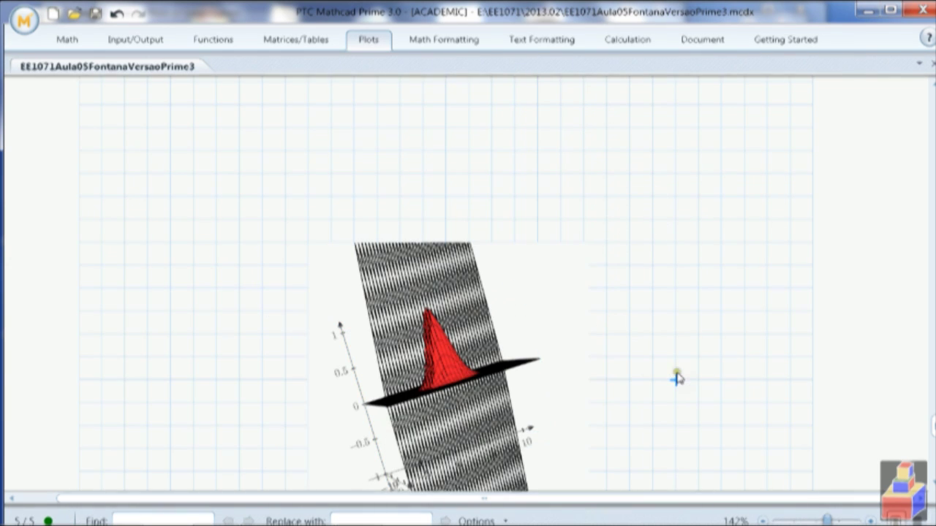
Rotate the 3D plot to view the intersection of the w and w1 surfaces from several sides.
{"action": "left_click_drag", "start_coordinate": [381, 436], "coordinate": [532, 493]}
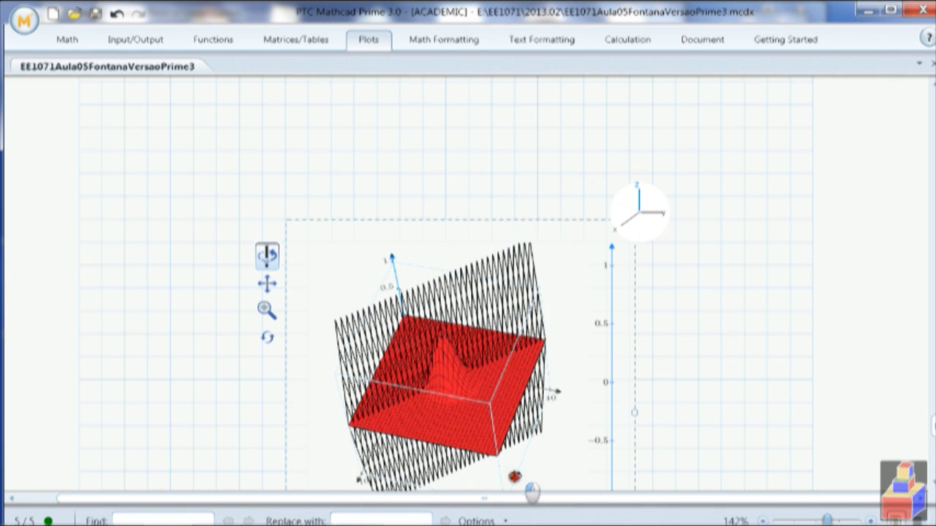
{"action": "left_click_drag", "start_coordinate": [369, 420], "coordinate": [560, 355]}
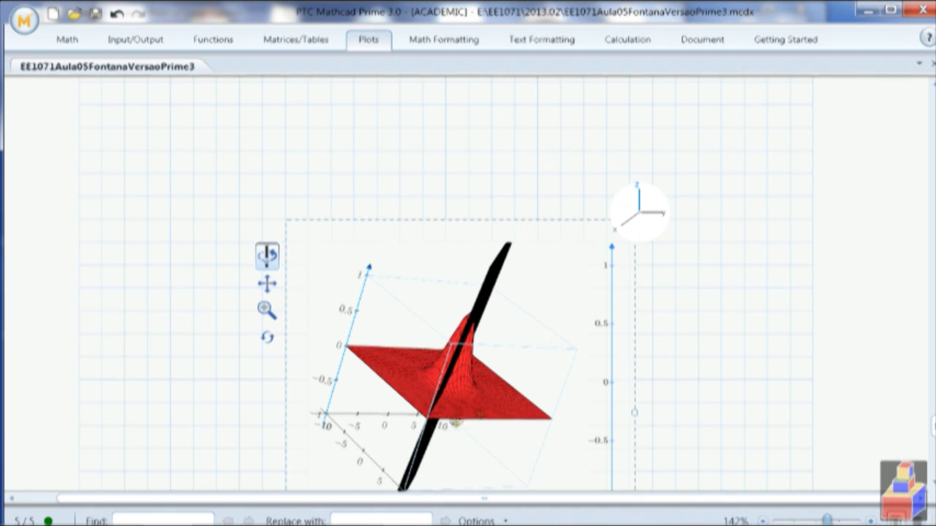
{"action": "left_click_drag", "start_coordinate": [466, 365], "coordinate": [471, 321]}
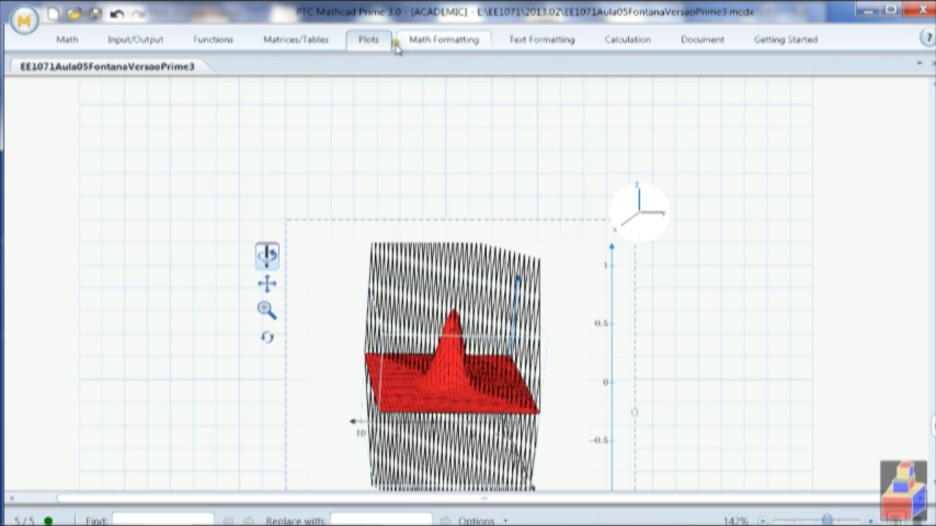
Fill the w1 surface of the 3D plot with dark blue.
{"action": "left_click", "coordinate": [369, 41]}
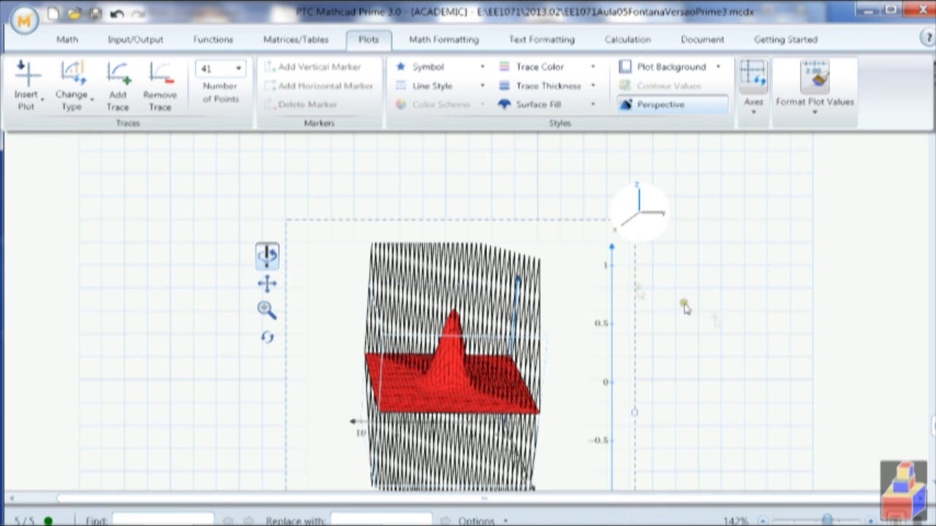
{"action": "left_click", "coordinate": [746, 330]}
{"action": "scroll", "coordinate": [746, 332], "scroll_direction": "down", "scroll_amount": 5}
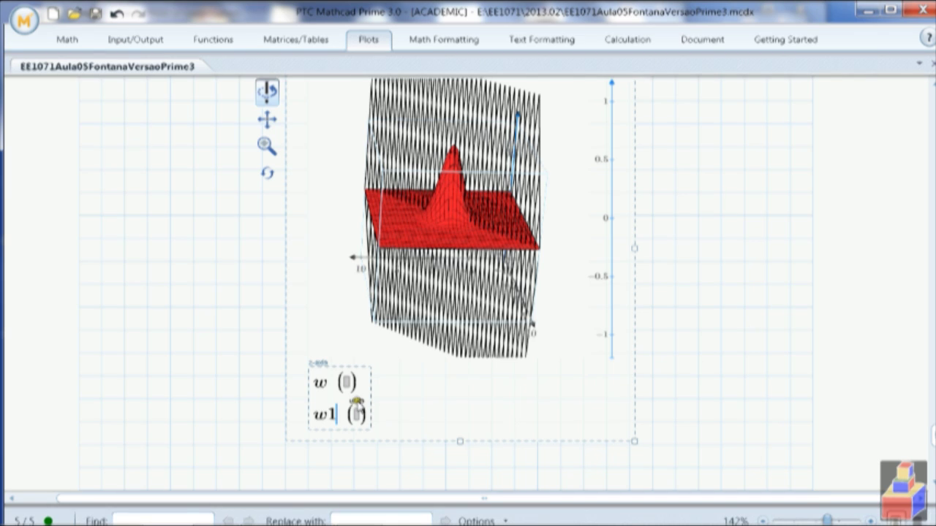
{"action": "left_click", "coordinate": [363, 41]}
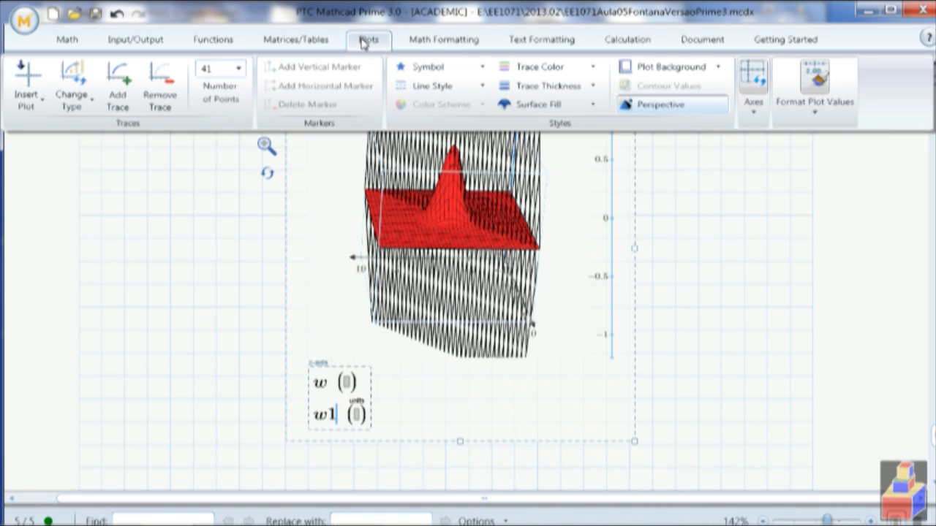
{"action": "left_click", "coordinate": [596, 108]}
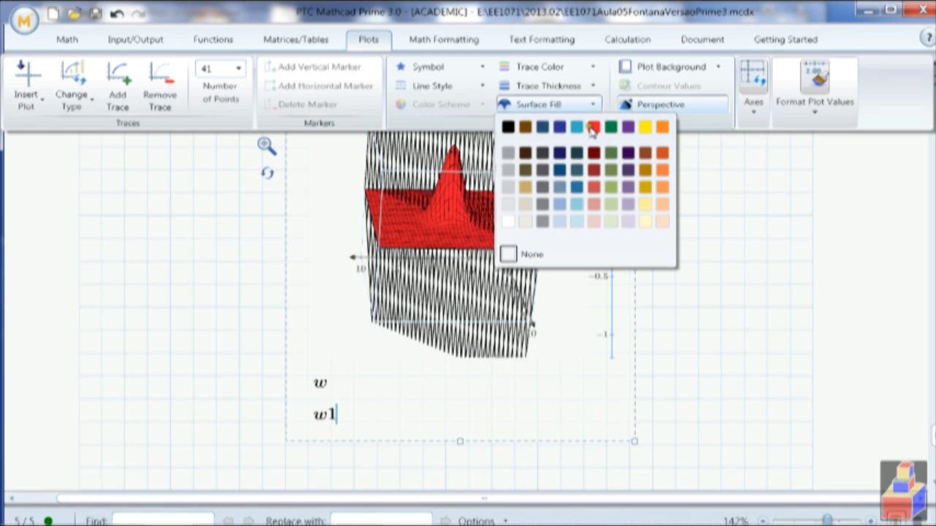
{"action": "left_click", "coordinate": [560, 127]}
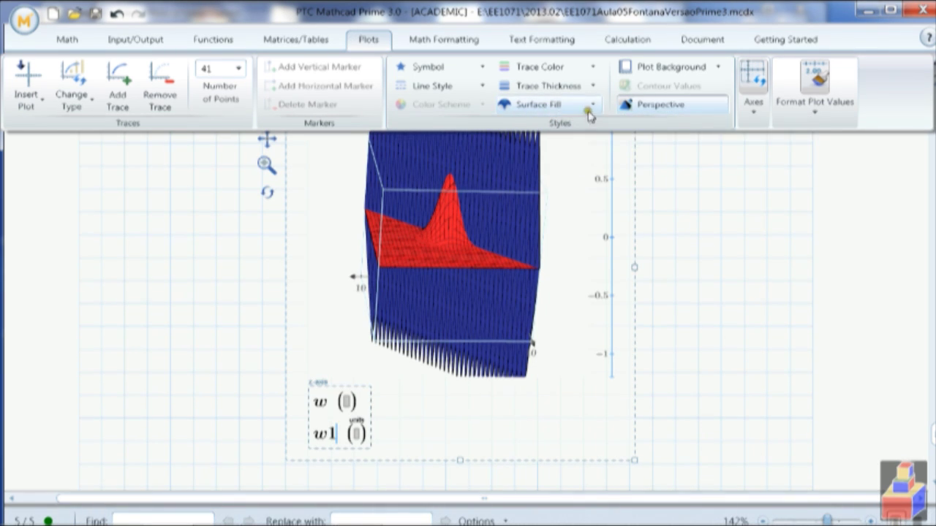
Increase the number of points of the w1 trace to 81 and then to 101.
{"action": "left_click", "coordinate": [238, 69]}
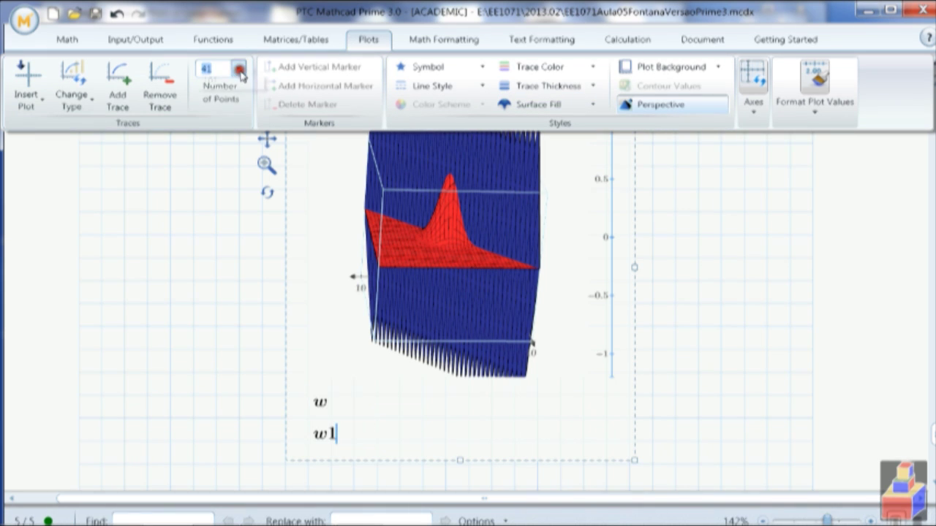
{"action": "left_click", "coordinate": [209, 209]}
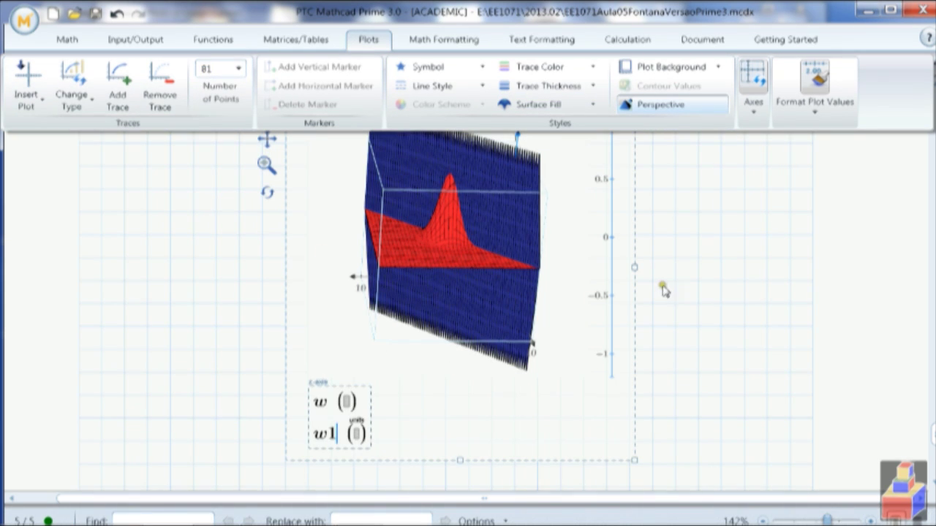
{"action": "left_click", "coordinate": [238, 69]}
{"action": "left_click", "coordinate": [210, 227]}
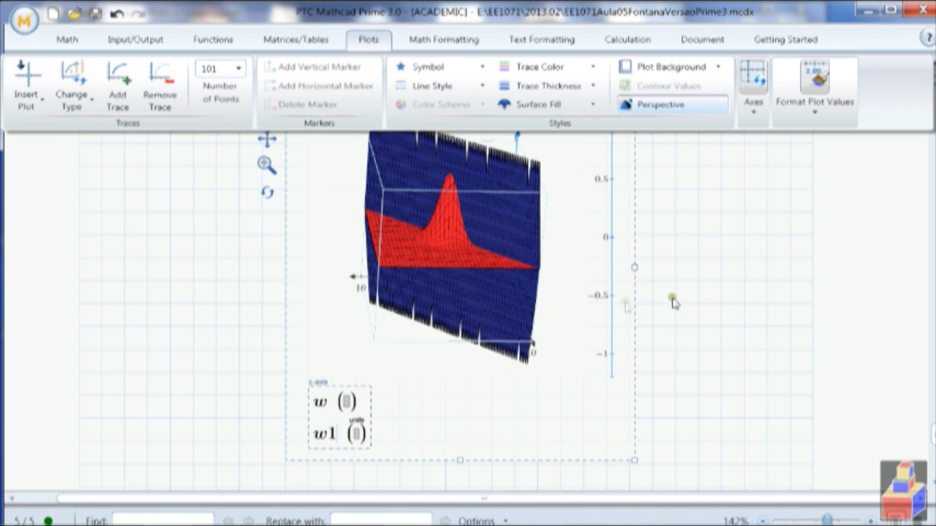
Rotate the 3D plot repeatedly to examine how the w1 plane cuts through the red w surface.
{"action": "left_click_drag", "start_coordinate": [547, 296], "coordinate": [325, 278]}
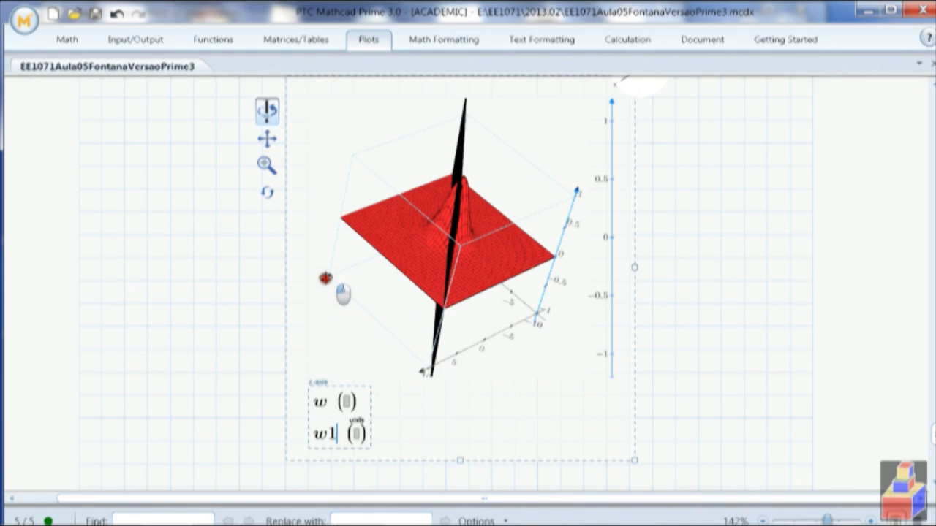
{"action": "left_click_drag", "start_coordinate": [455, 286], "coordinate": [447, 184]}
{"action": "left_click", "coordinate": [401, 341]}
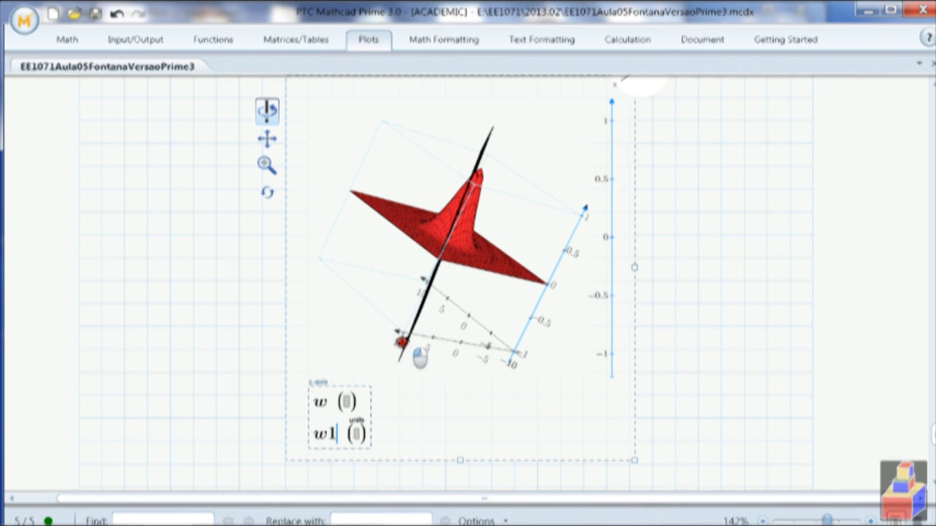
{"action": "left_click_drag", "start_coordinate": [402, 340], "coordinate": [518, 384]}
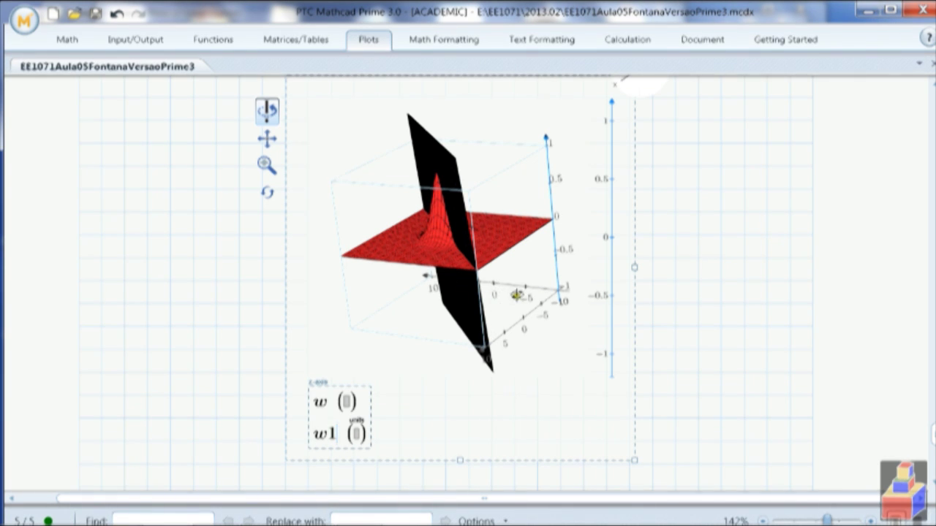
{"action": "left_click_drag", "start_coordinate": [516, 295], "coordinate": [336, 121]}
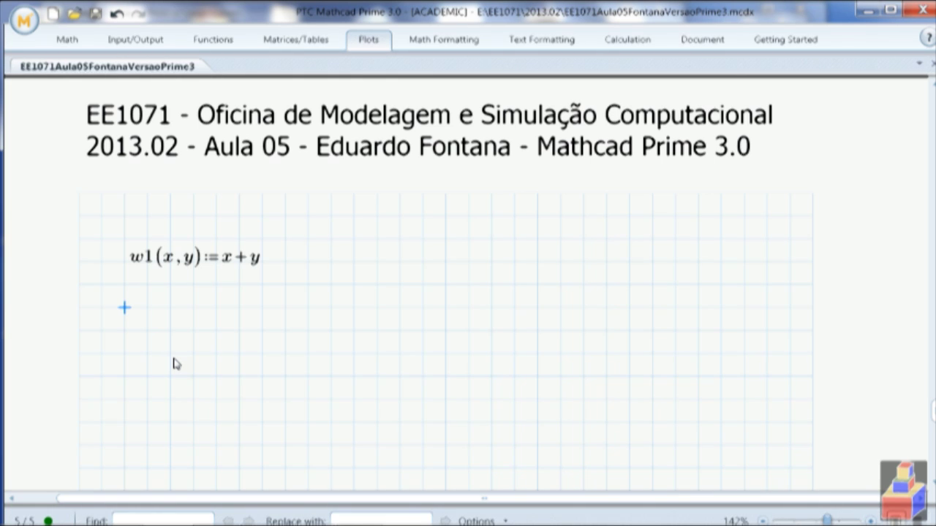
Define the function w2(x,y) below the w1 definition, with an expression starting with x.
{"action": "type", "text": "w2("}
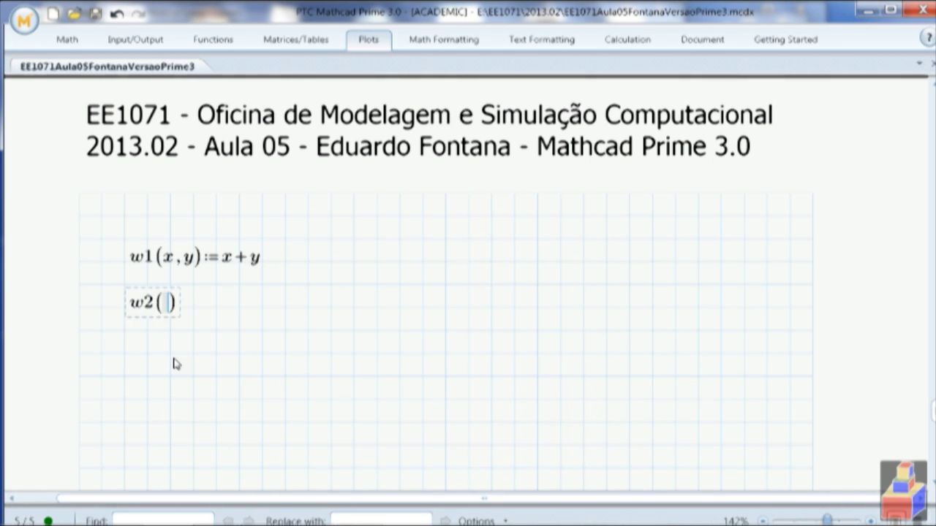
{"action": "type", "text": "x,y"}
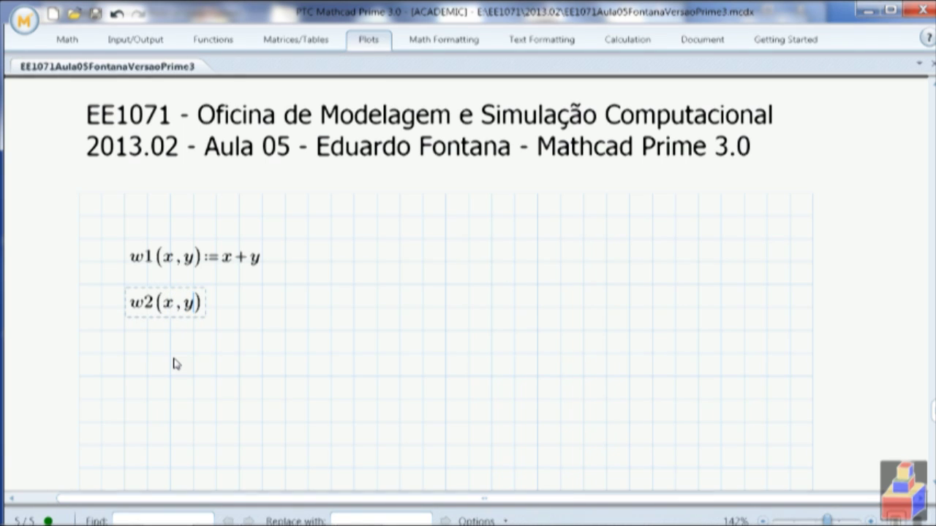
{"action": "key", "text": "Right"}
{"action": "key", "text": "space"}
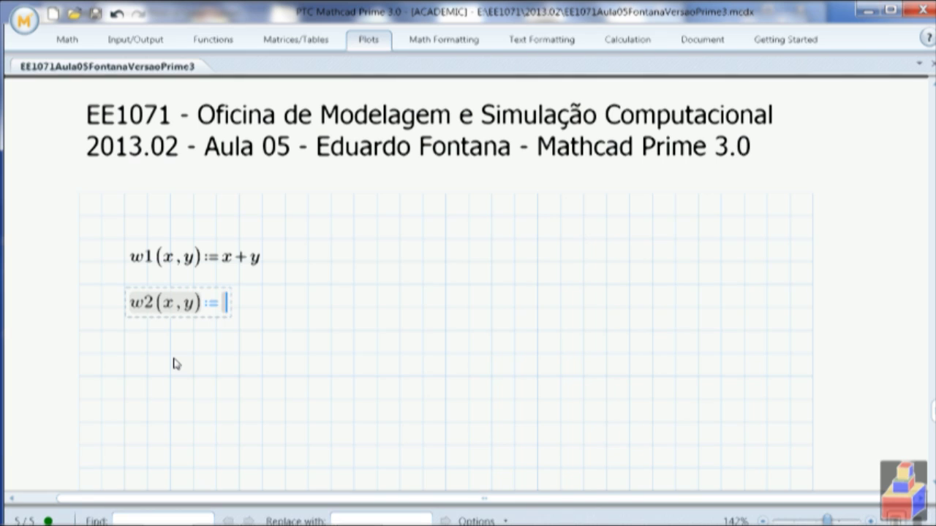
{"action": "type", "text": "x"}
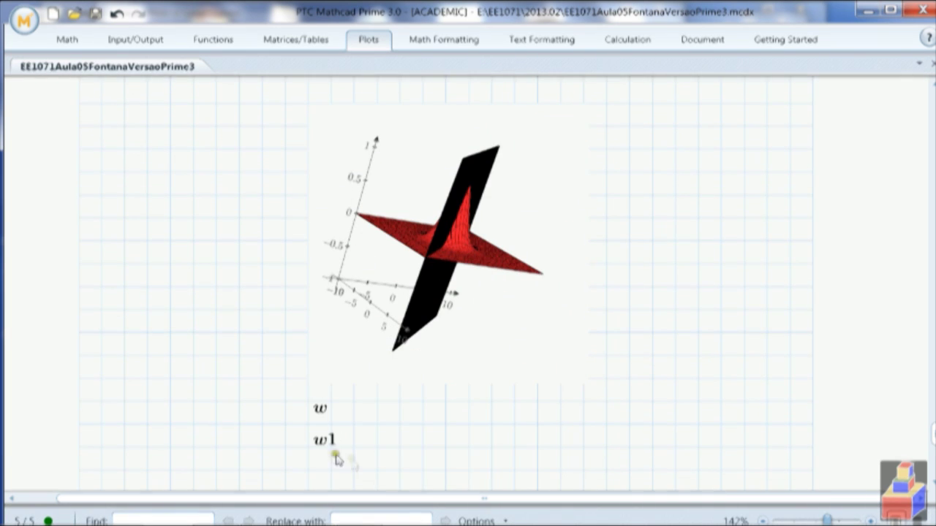
Add w2 as a third z-axis expression beneath w1 in the 3D plot.
{"action": "left_click", "coordinate": [326, 439]}
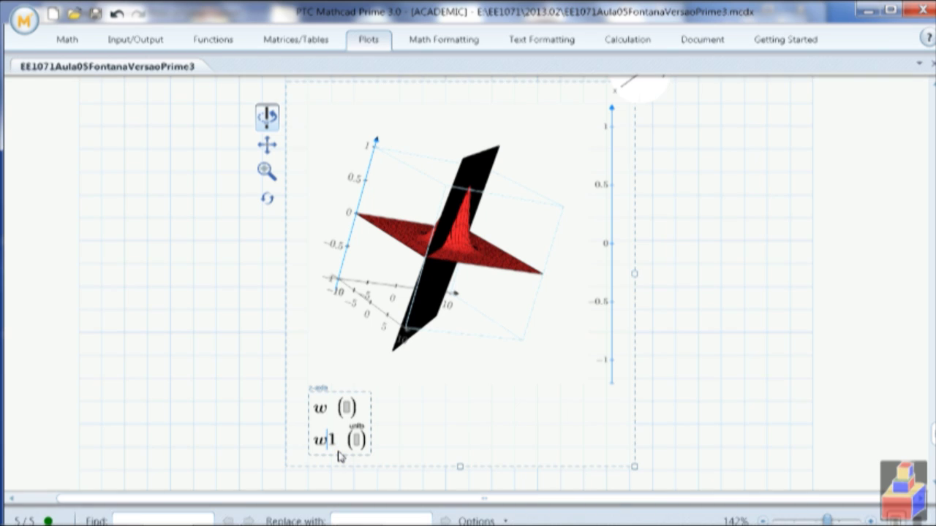
{"action": "type", "text": ",w.."}
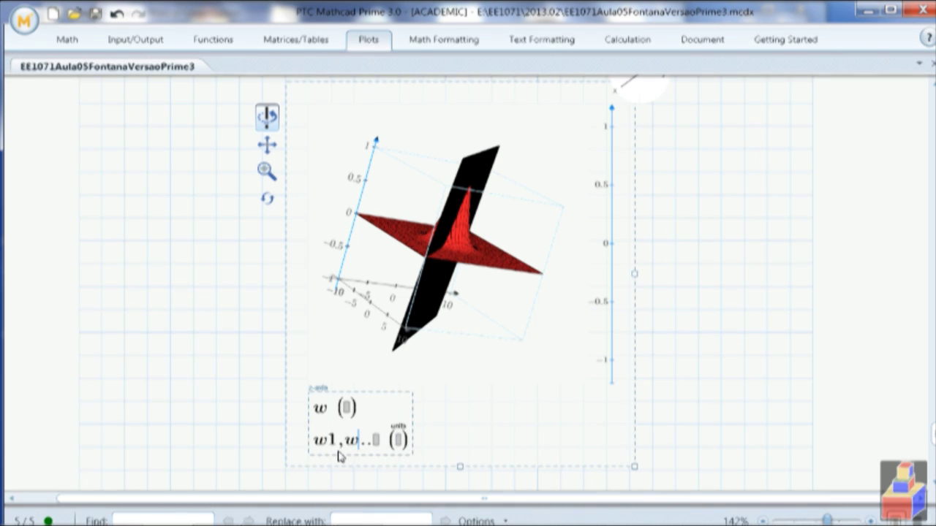
{"action": "key", "text": "BackSpace"}
{"action": "key", "text": "BackSpace"}
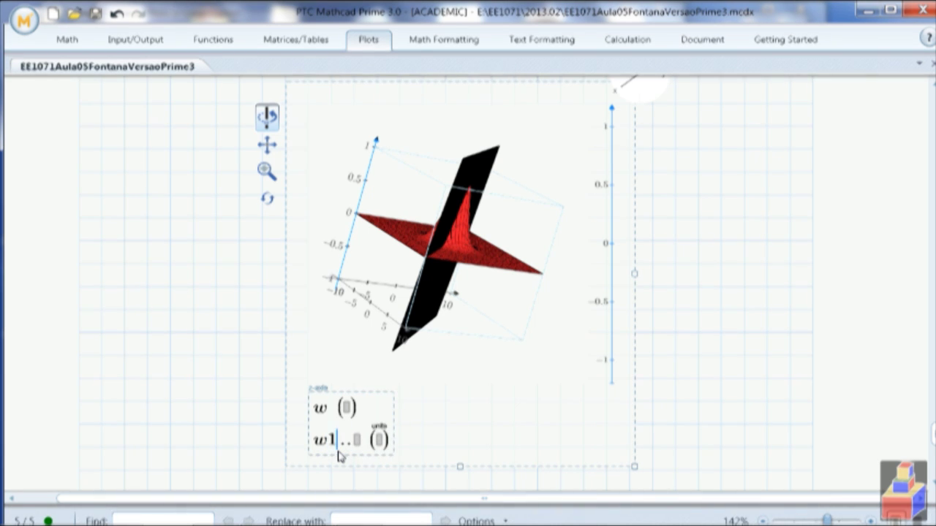
{"action": "key", "text": "Delete"}
{"action": "type", "text": "2"}
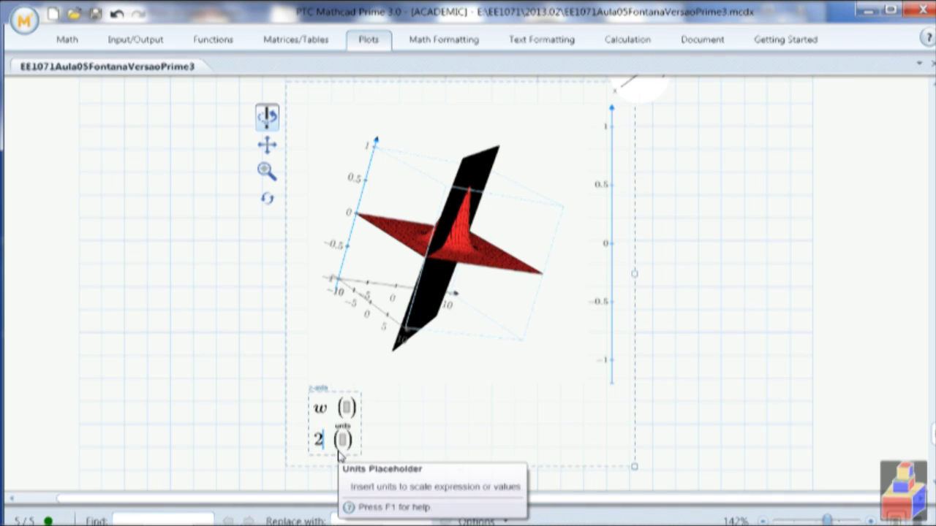
{"action": "key", "text": "BackSpace"}
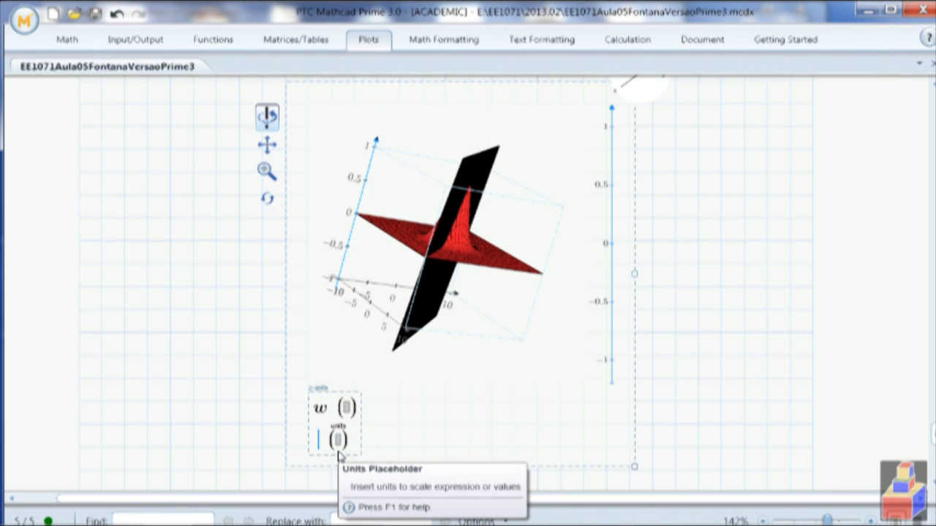
{"action": "type", "text": "w1"}
{"action": "key", "text": "comma"}
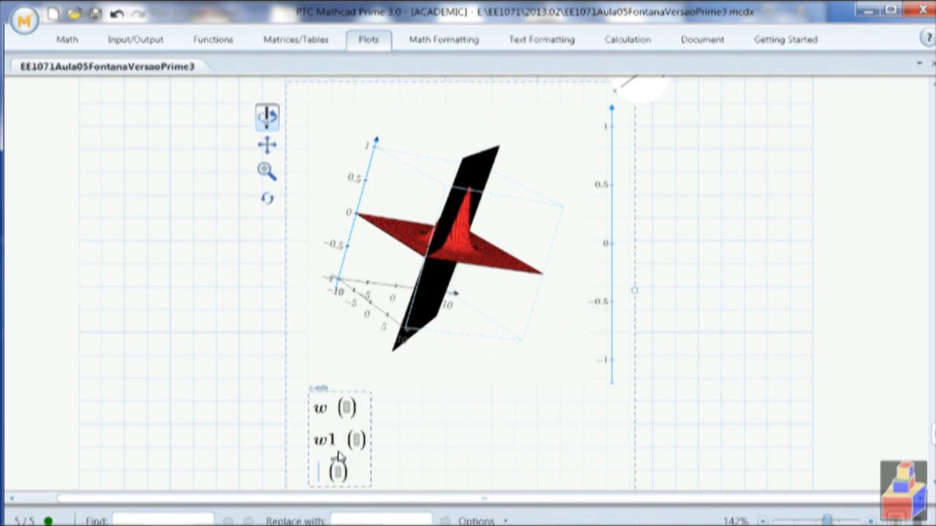
{"action": "type", "text": "w2"}
{"action": "key", "text": "comma"}
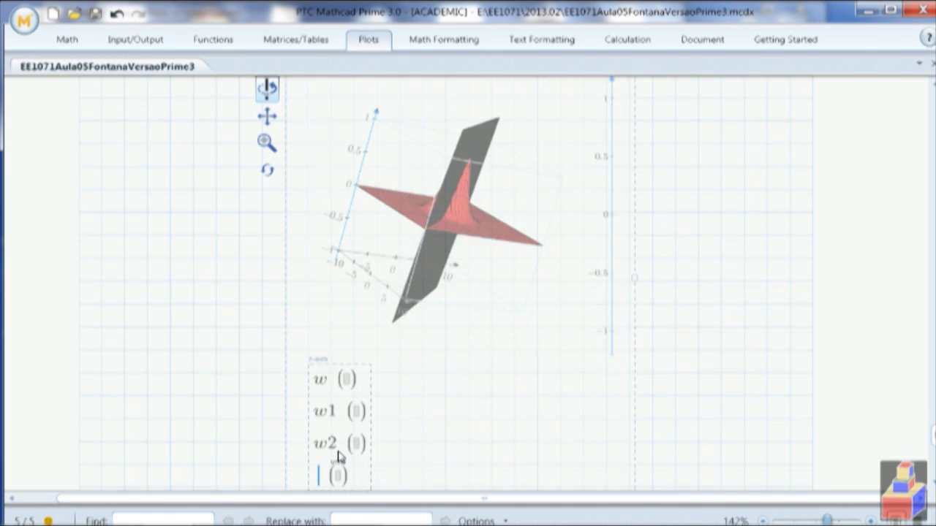
{"action": "key", "text": "BackSpace"}
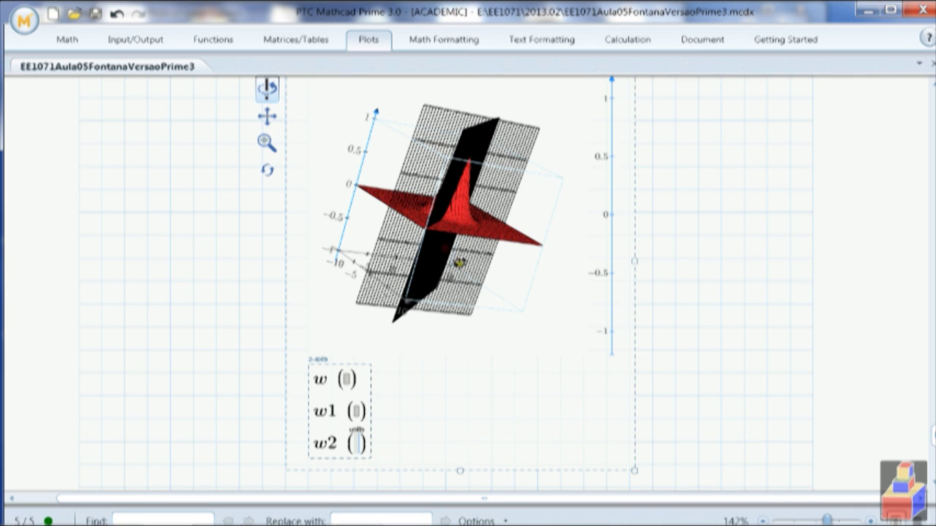
Rotate the 3D plot to examine how the w1 and w2 planes cut through the red w surface, then deselect it.
{"action": "left_click_drag", "start_coordinate": [511, 147], "coordinate": [482, 270]}
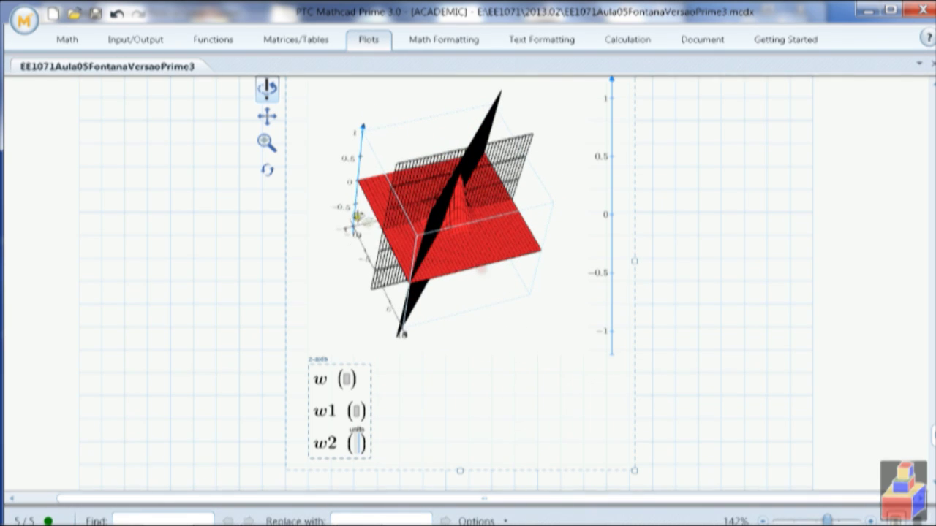
{"action": "left_click_drag", "start_coordinate": [364, 219], "coordinate": [343, 178]}
{"action": "left_click_drag", "start_coordinate": [527, 176], "coordinate": [483, 270]}
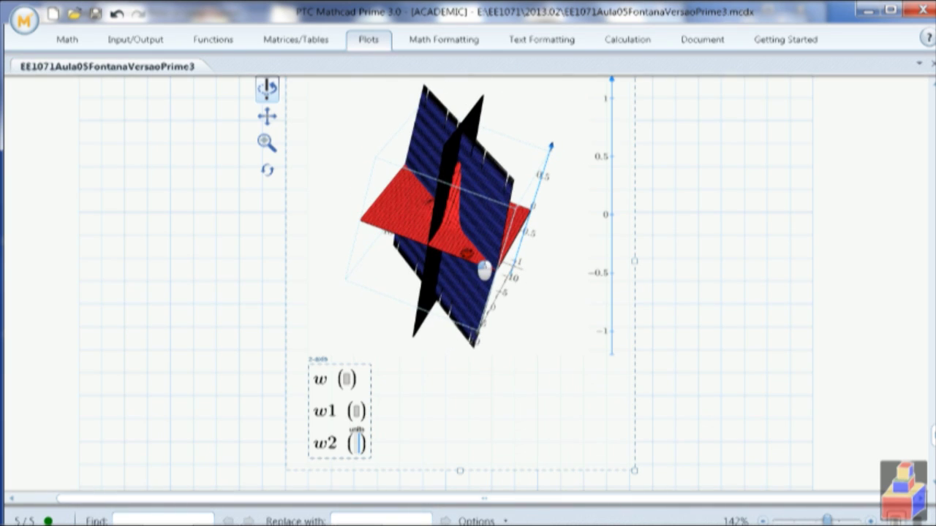
{"action": "left_click", "coordinate": [699, 289]}
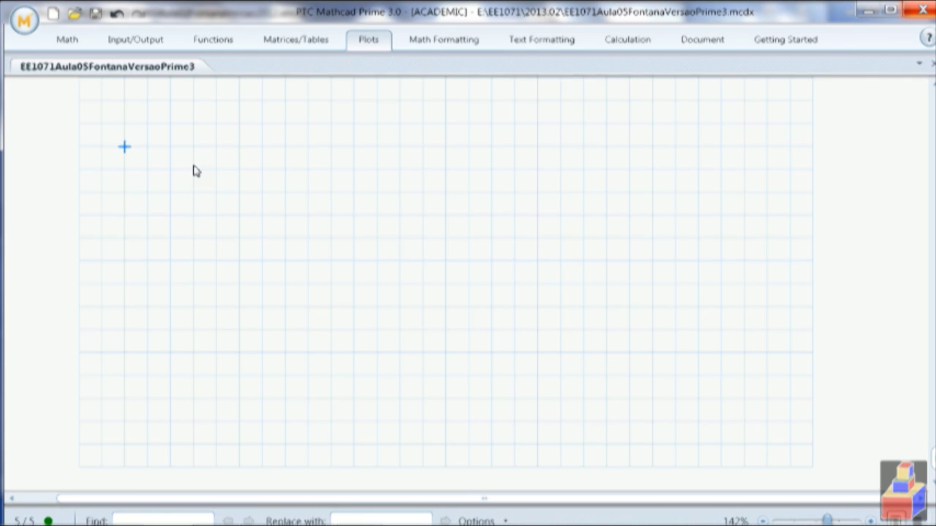
Start a definition of the function R(θ,φ) in the blank area of the worksheet, leaving its right side empty.
{"action": "type", "text": "R(q"}
{"action": "key", "text": "ctrl+g"}
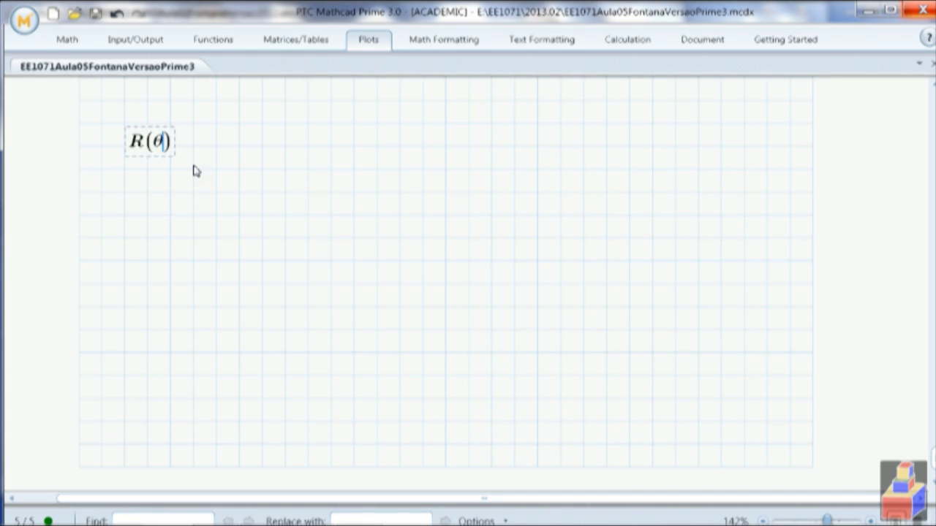
{"action": "type", "text": ",f"}
{"action": "key", "text": "ctrl+g"}
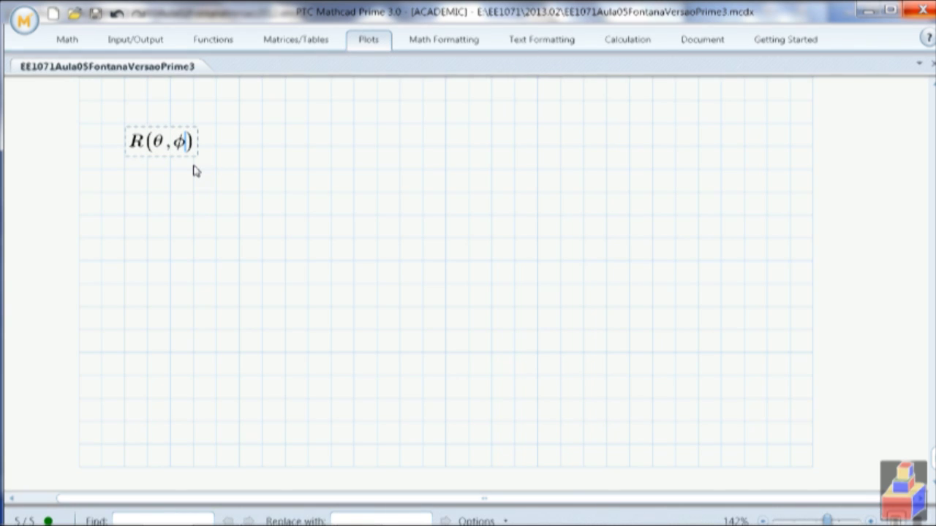
{"action": "type", "text": ")"}
{"action": "left_click", "coordinate": [300, 203]}
{"action": "type", "text": ":="}
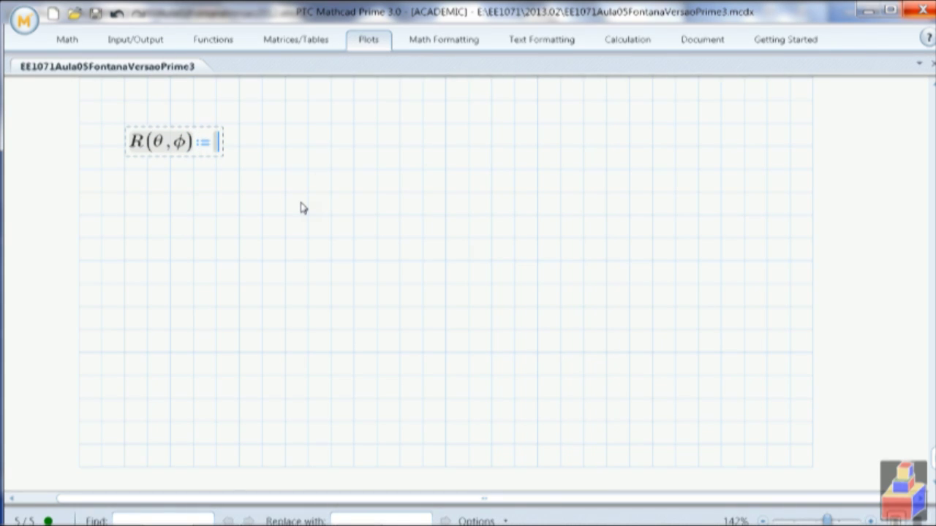
{"action": "left_click", "coordinate": [243, 166]}
{"action": "left_click", "coordinate": [281, 112]}
{"action": "key", "text": "ctrl+m"}
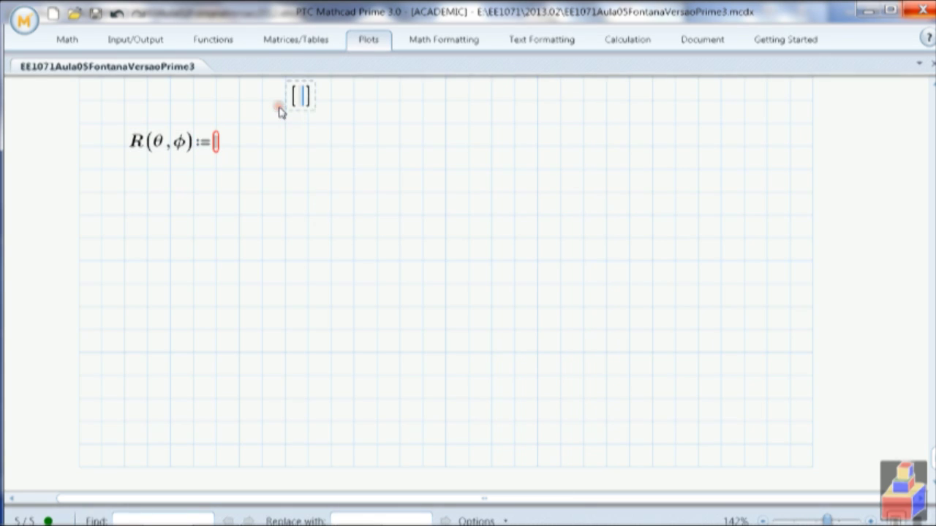
{"action": "left_click", "coordinate": [303, 96]}
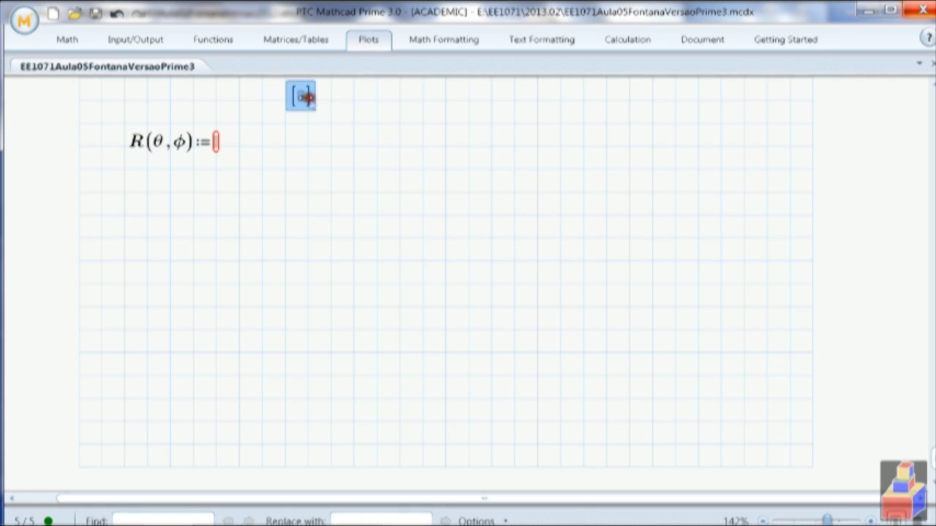
{"action": "key", "text": "Delete"}
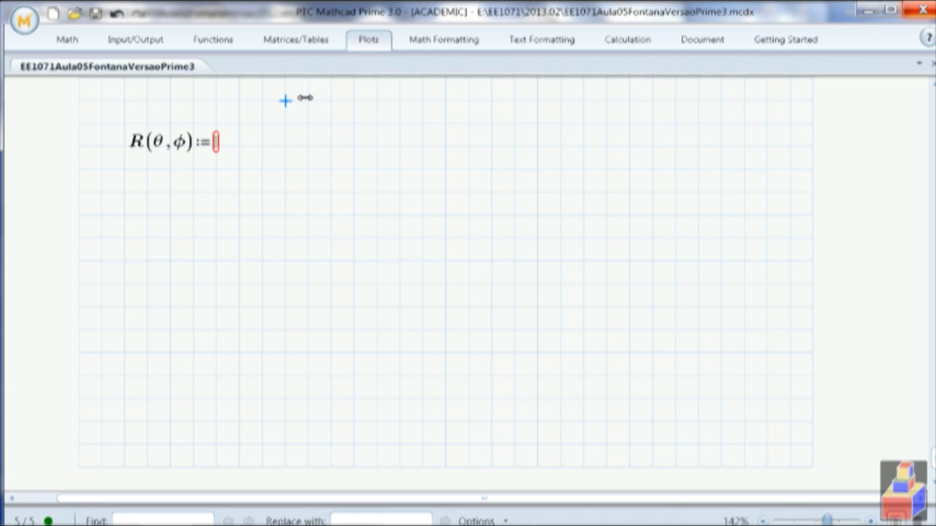
Insert a single-element matrix on the right side of the R(θ,φ) definition and enter 3·sin(θ) in it.
{"action": "left_click", "coordinate": [223, 150]}
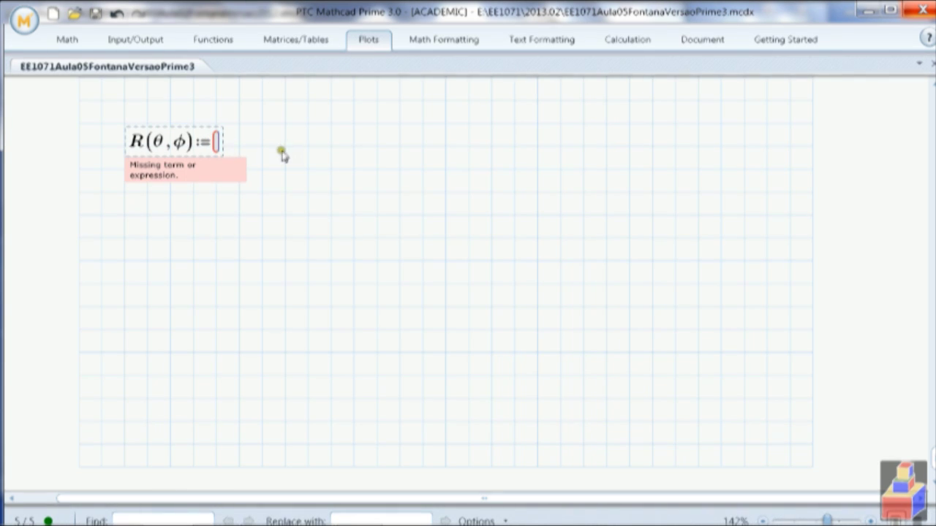
{"action": "key", "text": "ctrl+m"}
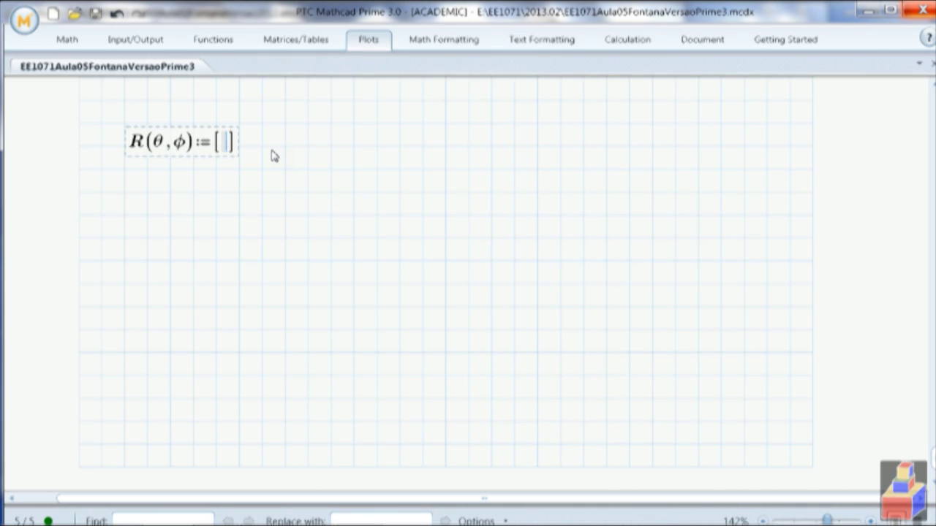
{"action": "type", "text": "3"}
{"action": "type", "text": "*"}
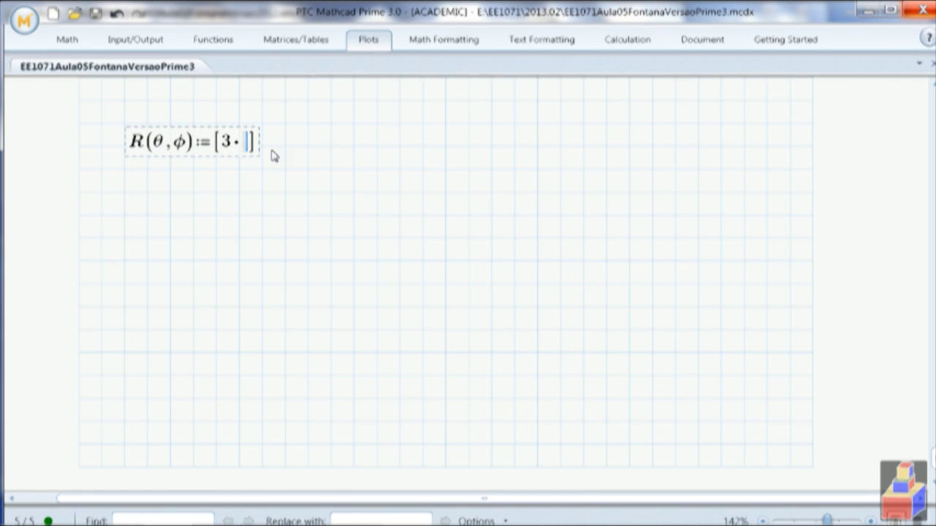
{"action": "type", "text": "se"}
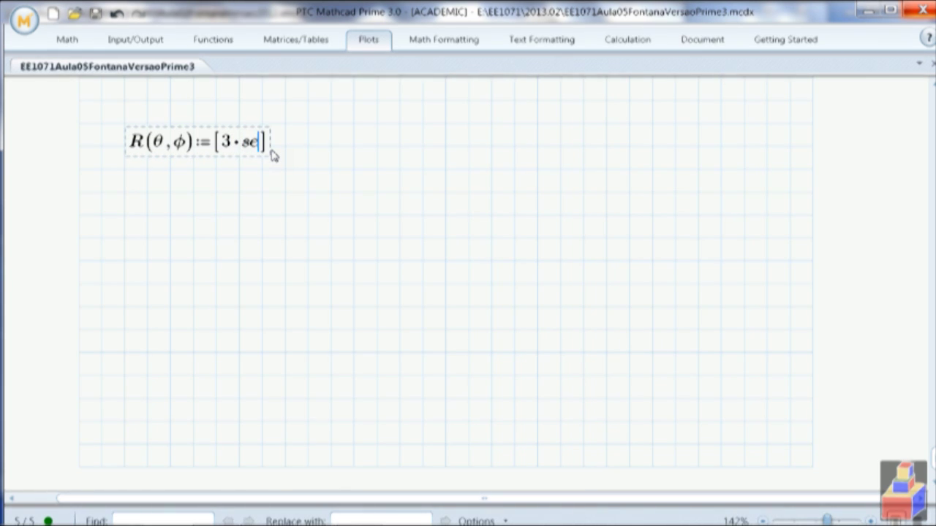
{"action": "key", "text": "BackSpace"}
{"action": "type", "text": "in"}
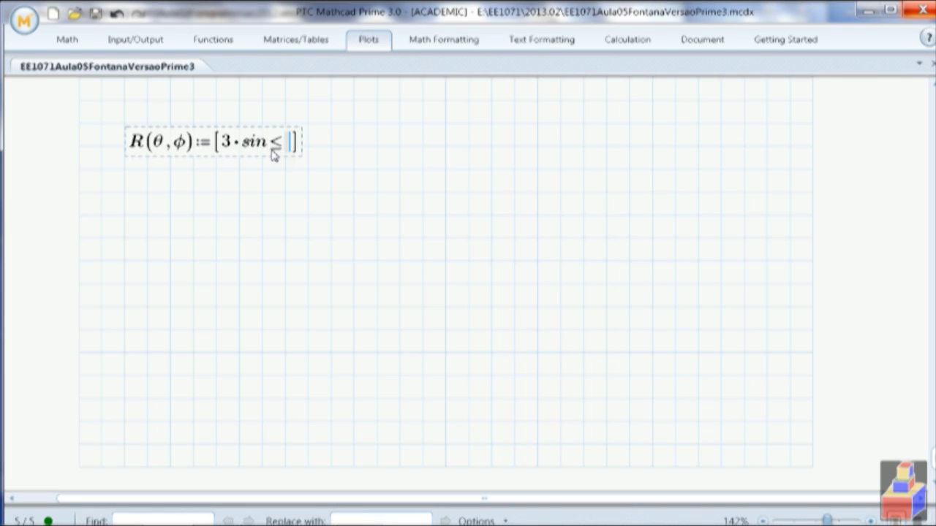
{"action": "type", "text": "(q"}
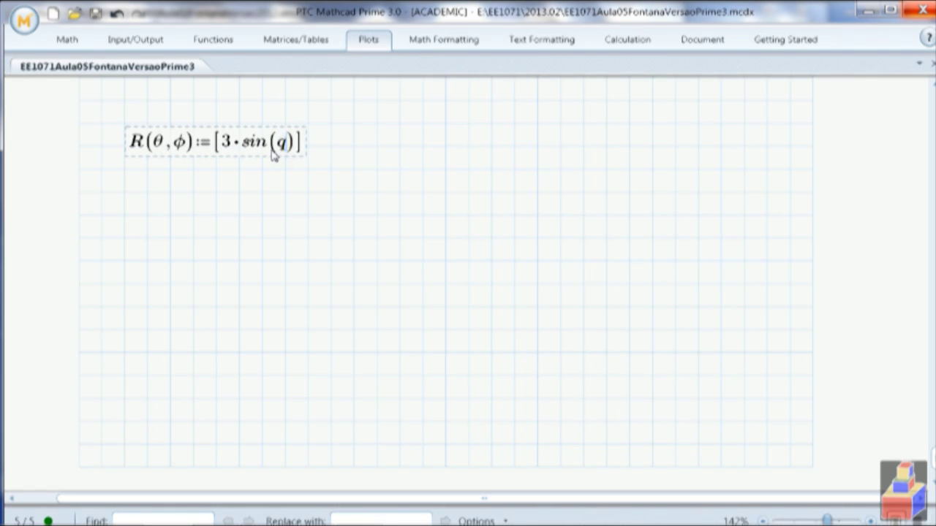
{"action": "key", "text": "ctrl+g"}
{"action": "key", "text": "space"}
Multiply the matrix element in R(θ,φ) by cos(φ).
{"action": "type", "text": "*cos"}
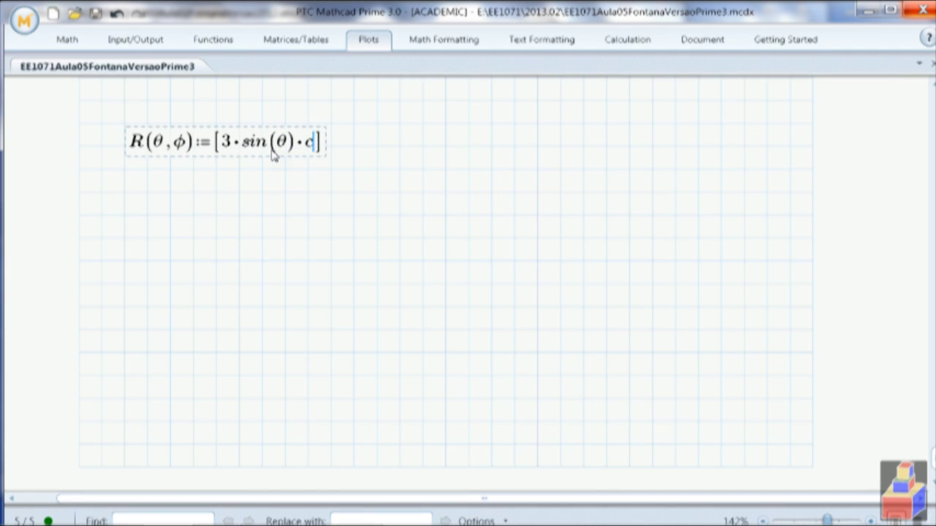
{"action": "type", "text": "("}
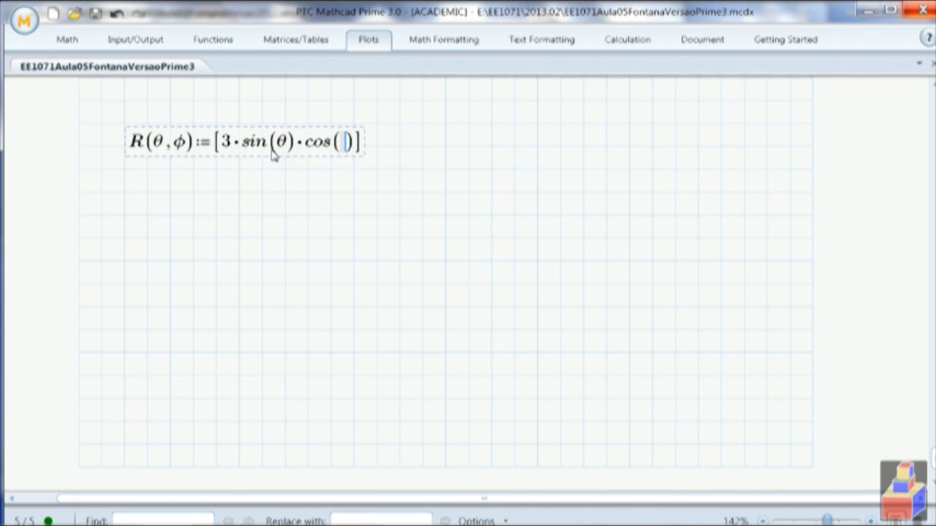
{"action": "type", "text": "f"}
{"action": "key", "text": "ctrl+g"}
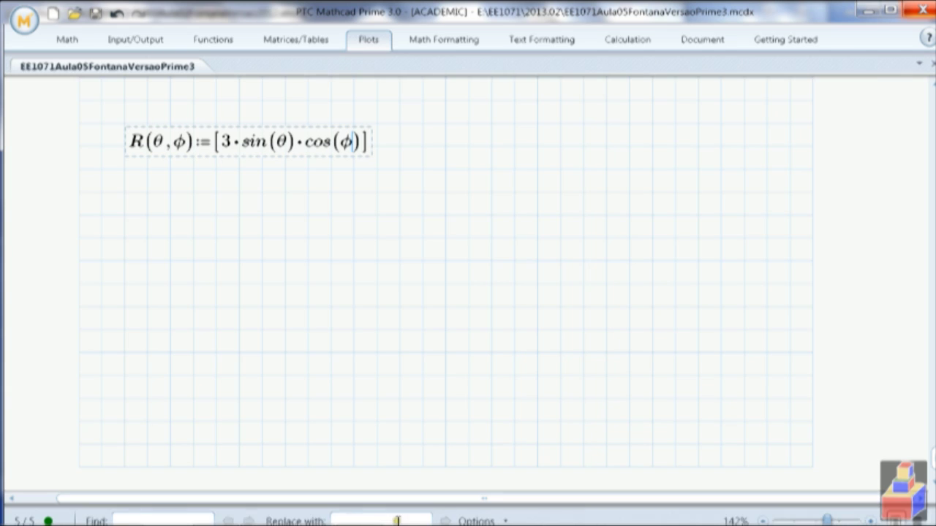
Look at the worksheet in the older Mathcad window, return to Mathcad Prime and add an empty second row to the R(θ,φ) matrix.
{"action": "left_click", "coordinate": [261, 509]}
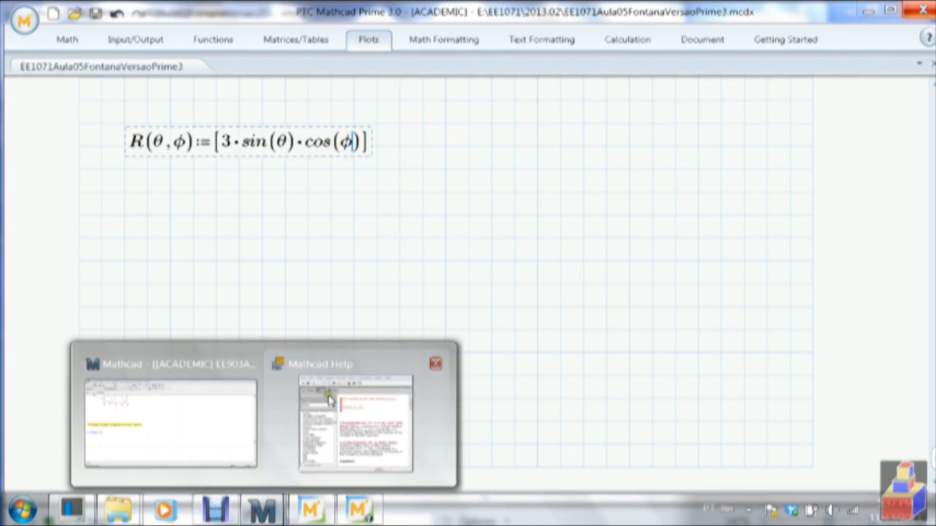
{"action": "left_click", "coordinate": [170, 421]}
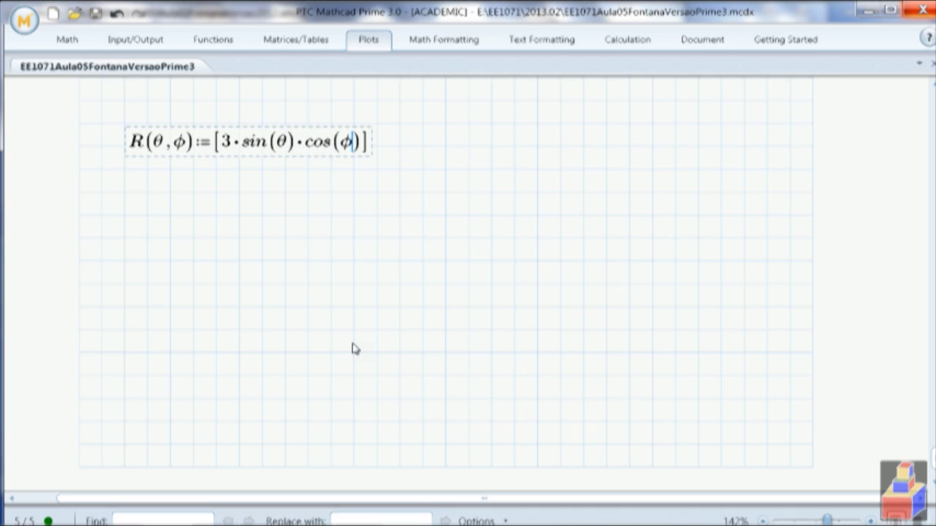
{"action": "left_click", "coordinate": [358, 146]}
{"action": "left_click", "coordinate": [356, 144]}
{"action": "left_click", "coordinate": [360, 144]}
{"action": "key", "text": "ctrl+shift+Return"}
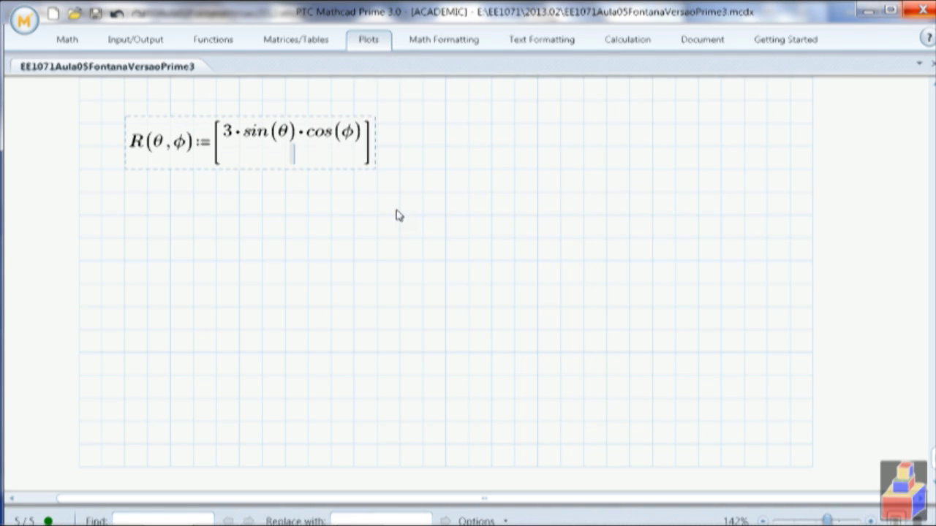
Enter 3·sin(θ)·sin(φ) in the second row of the R(θ,φ) matrix.
{"action": "type", "text": "3"}
{"action": "type", "text": "*sin"}
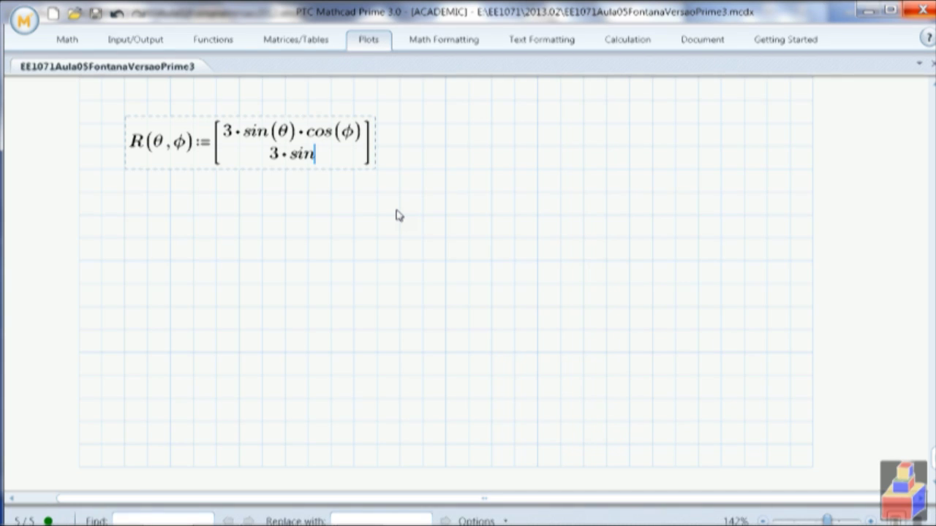
{"action": "type", "text": "(q"}
{"action": "key", "text": "ctrl+g"}
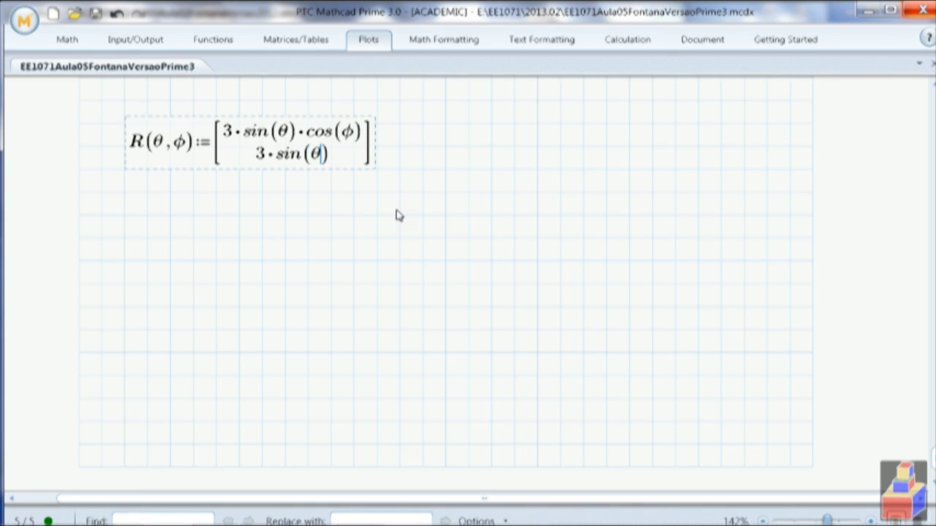
{"action": "key", "text": "Right"}
{"action": "type", "text": "*sin("}
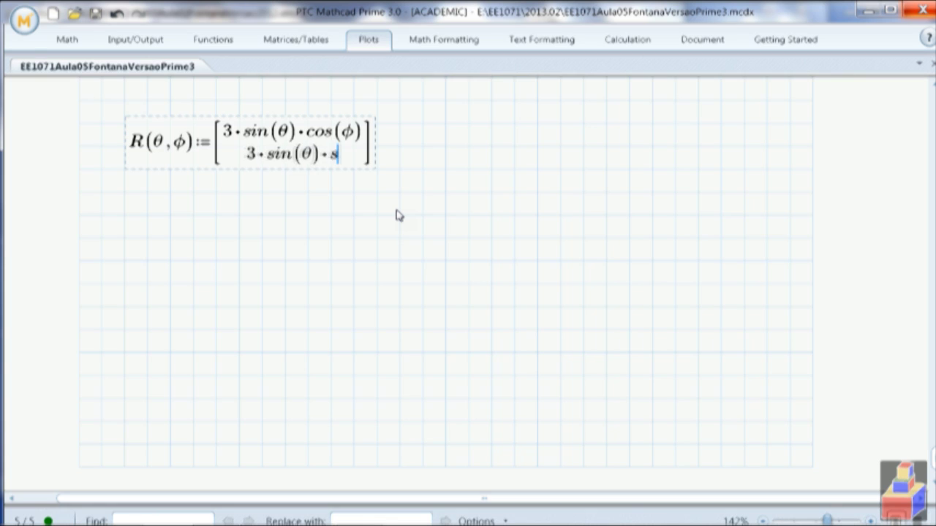
{"action": "type", "text": "f"}
{"action": "key", "text": "ctrl+g"}
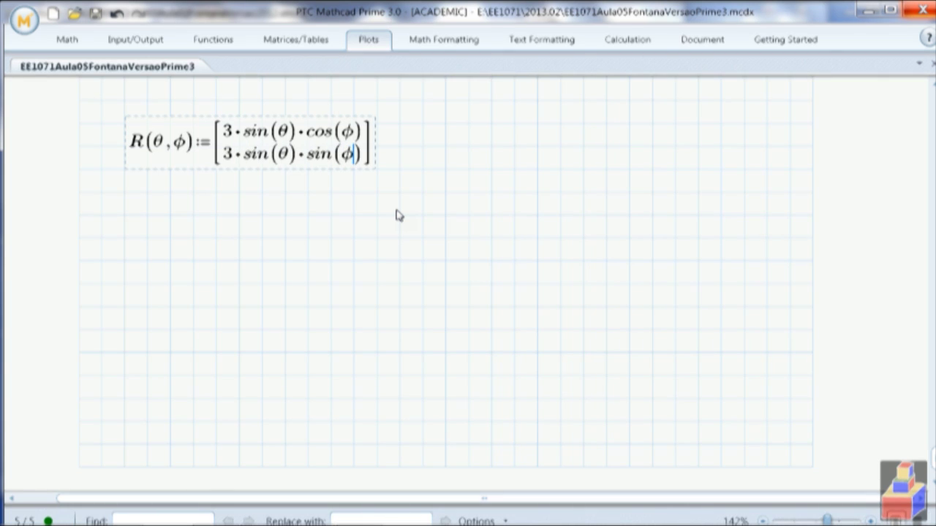
Add a third row containing 3·cos(θ) to the R(θ,φ) matrix and finish the definition.
{"action": "key", "text": "ctrl+Return"}
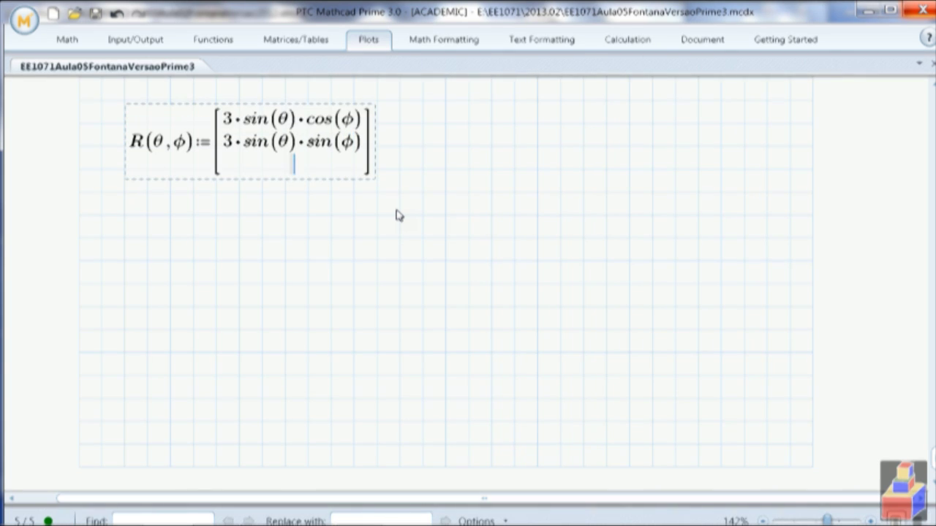
{"action": "type", "text": "3*cos(q"}
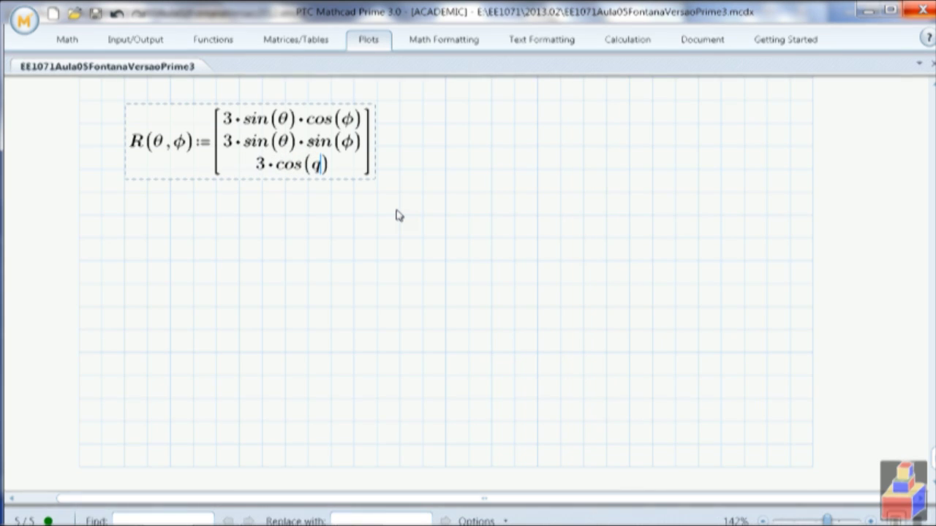
{"action": "key", "text": "ctrl+g"}
{"action": "left_click", "coordinate": [372, 241]}
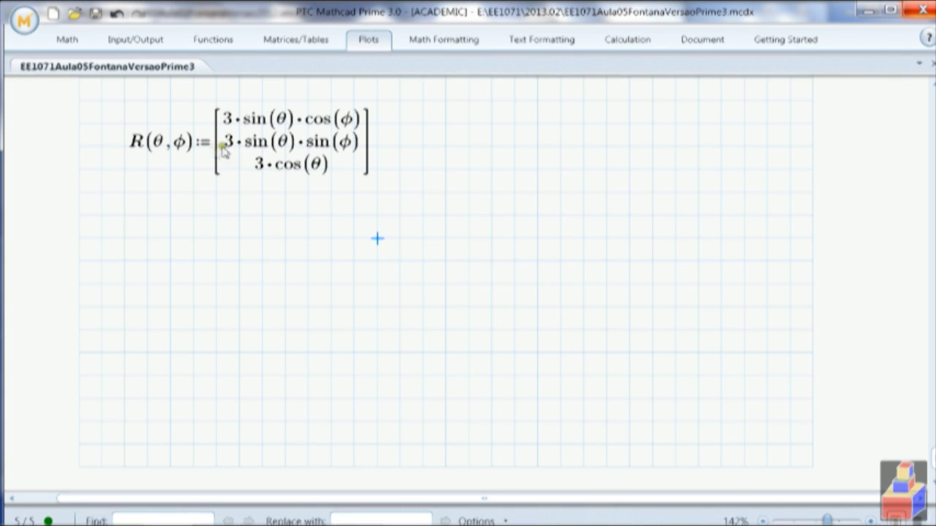
Insert an empty 3D plot in the blank area below the R(θ,φ) definition.
{"action": "left_click", "coordinate": [361, 38]}
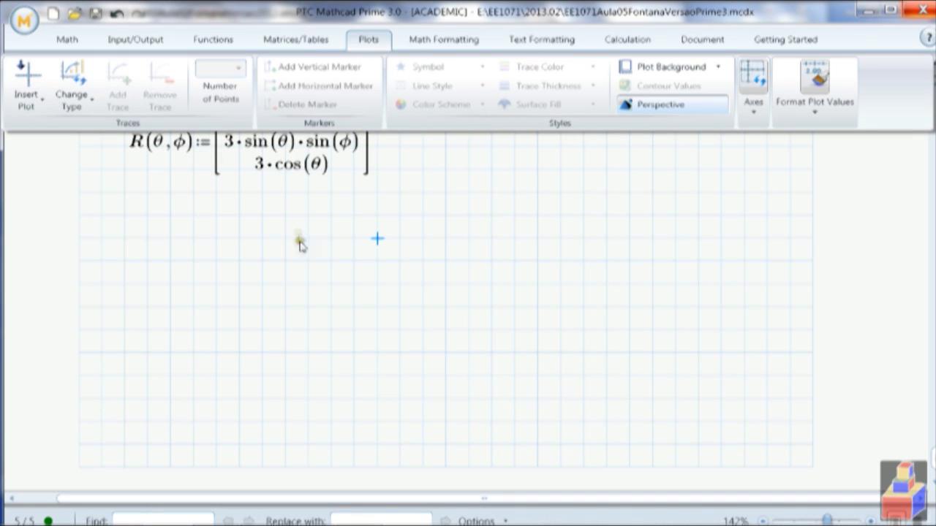
{"action": "left_click", "coordinate": [28, 88]}
{"action": "left_click", "coordinate": [40, 193]}
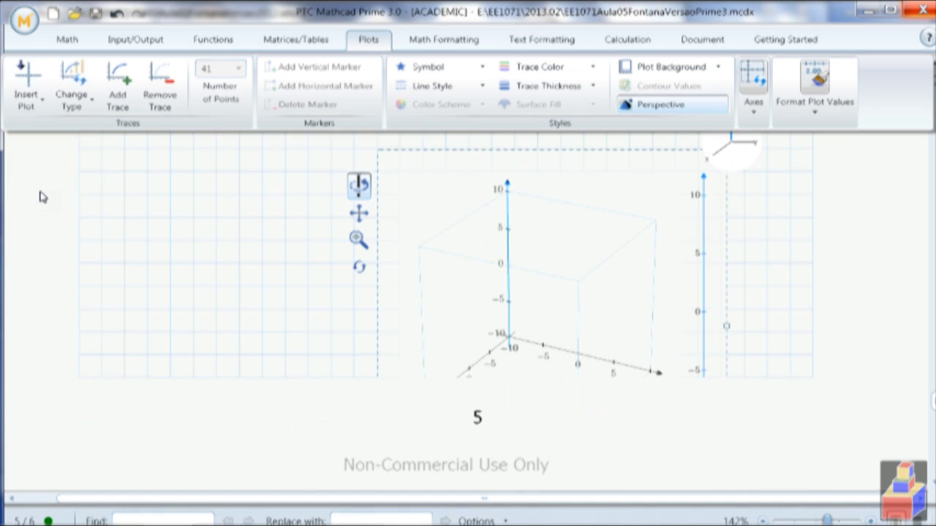
{"action": "left_click", "coordinate": [226, 280]}
Insert five blank lines between the w, w1, w2 plot and the R(θ,φ) definition, shifting the definition down.
{"action": "scroll", "coordinate": [227, 281], "scroll_direction": "up", "scroll_amount": 5}
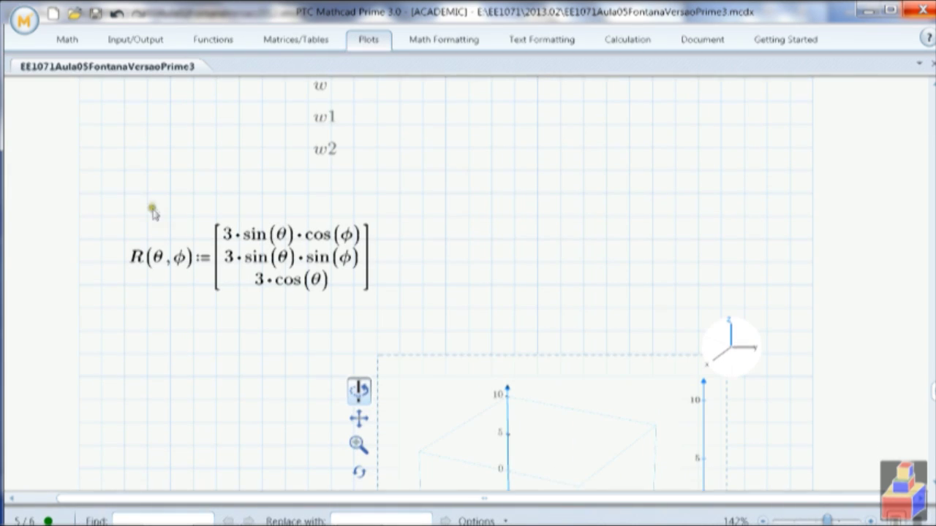
{"action": "left_click", "coordinate": [152, 212]}
{"action": "key", "text": "Return"}
{"action": "key", "text": "Return"}
{"action": "key", "text": "Return"}
{"action": "key", "text": "Return"}
{"action": "key", "text": "Return"}
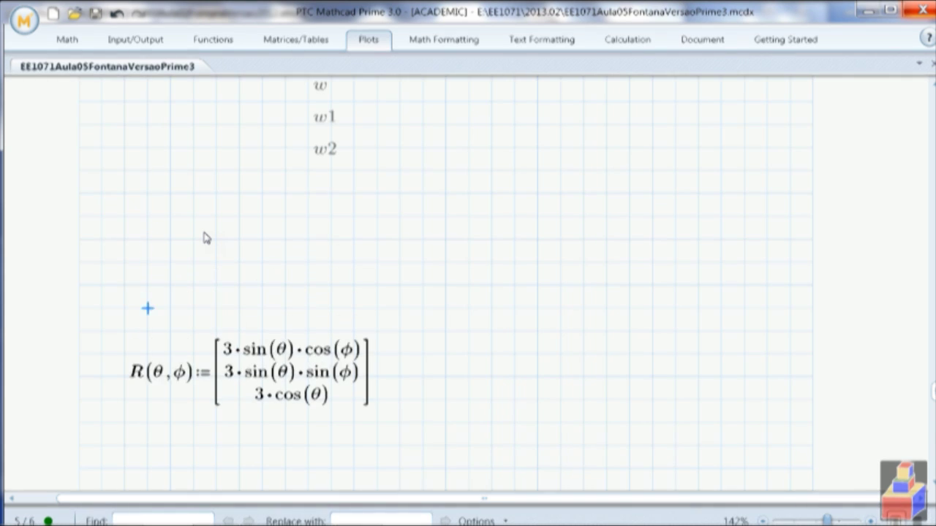
Move the empty 3D plot directly beneath the R(θ,φ) definition.
{"action": "scroll", "coordinate": [648, 184], "scroll_direction": "down", "scroll_amount": 7}
{"action": "left_click", "coordinate": [650, 183]}
{"action": "scroll", "coordinate": [646, 182], "scroll_direction": "up", "scroll_amount": 1}
{"action": "scroll", "coordinate": [646, 182], "scroll_direction": "down", "scroll_amount": 1}
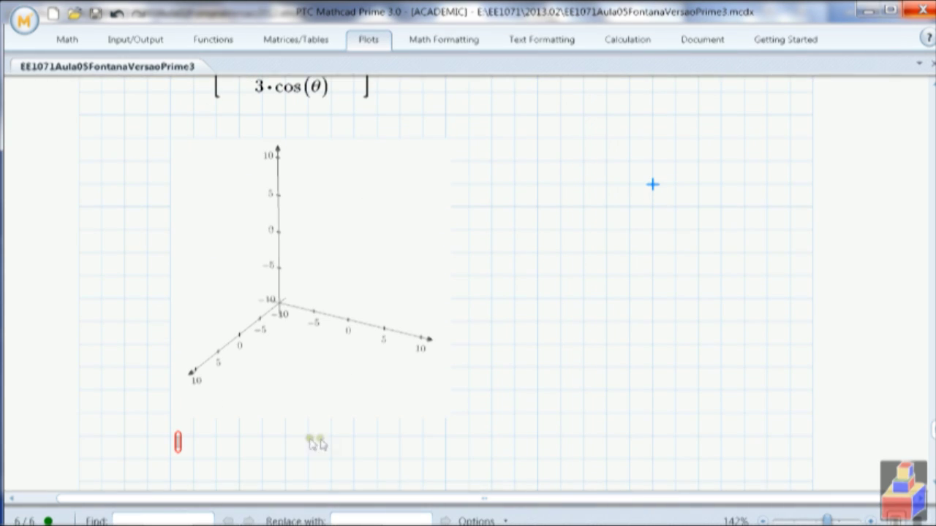
Plot the function R in the empty 3D plot.
{"action": "left_click", "coordinate": [177, 443]}
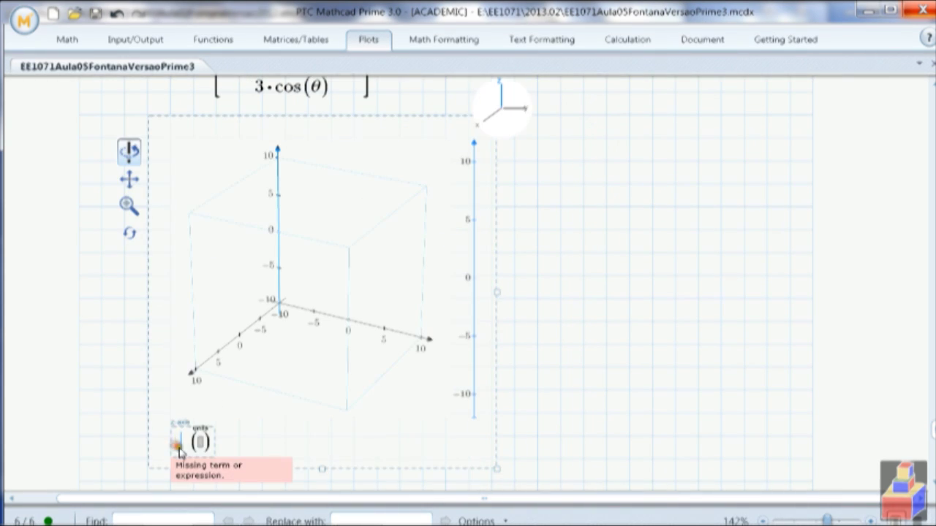
{"action": "type", "text": "R"}
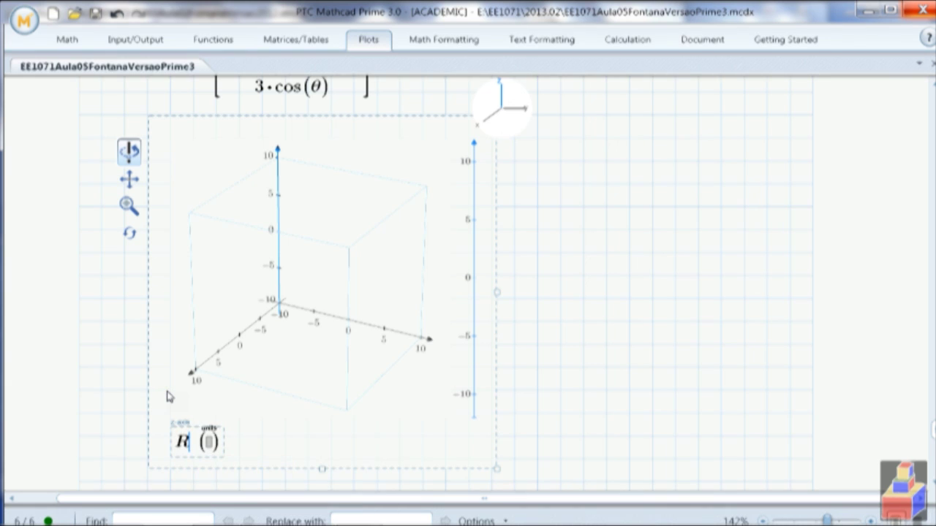
{"action": "key", "text": "Return"}
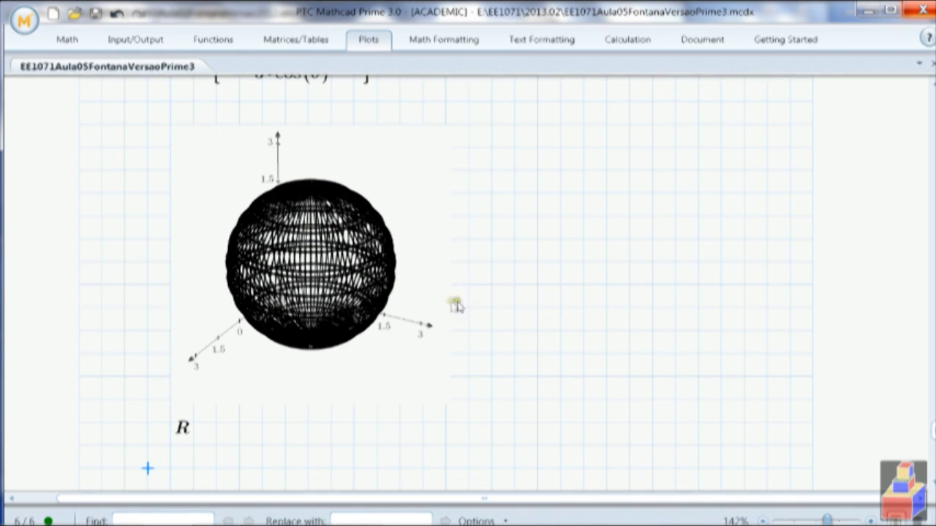
Set the number of points of the R trace in the sphere plot to 101.
{"action": "left_click", "coordinate": [324, 188]}
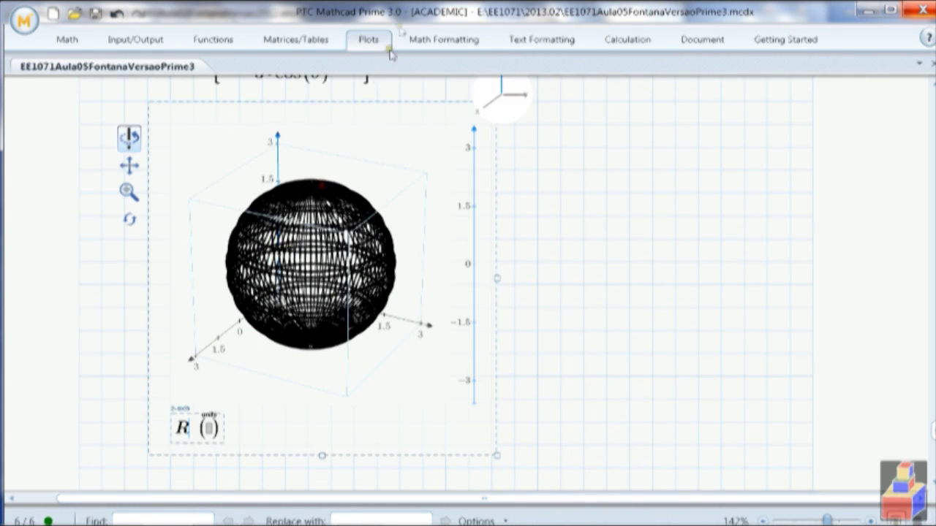
{"action": "left_click", "coordinate": [369, 41]}
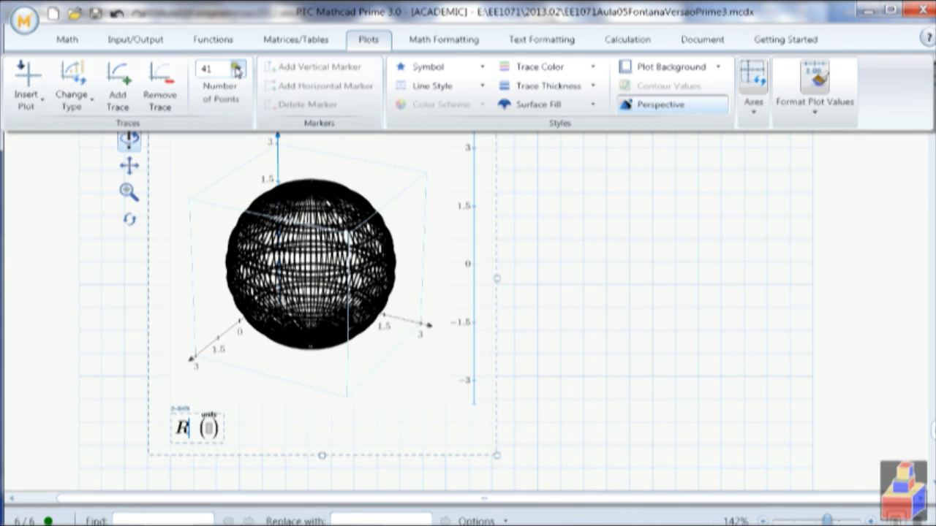
{"action": "left_click", "coordinate": [237, 69]}
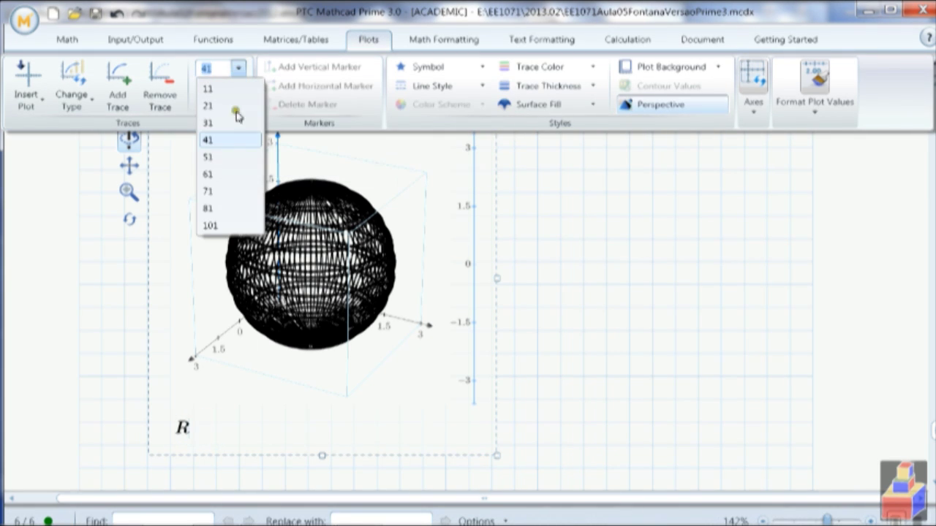
{"action": "left_click", "coordinate": [226, 236]}
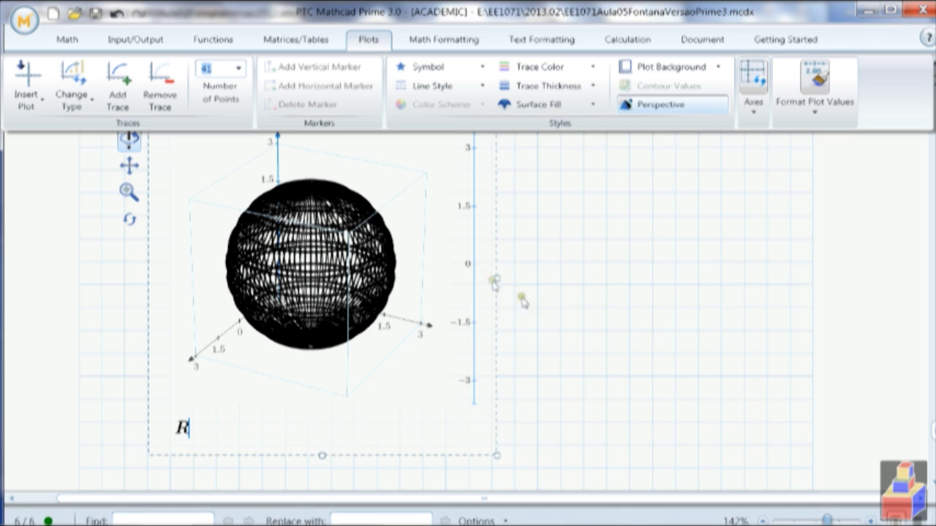
{"action": "left_click", "coordinate": [548, 288]}
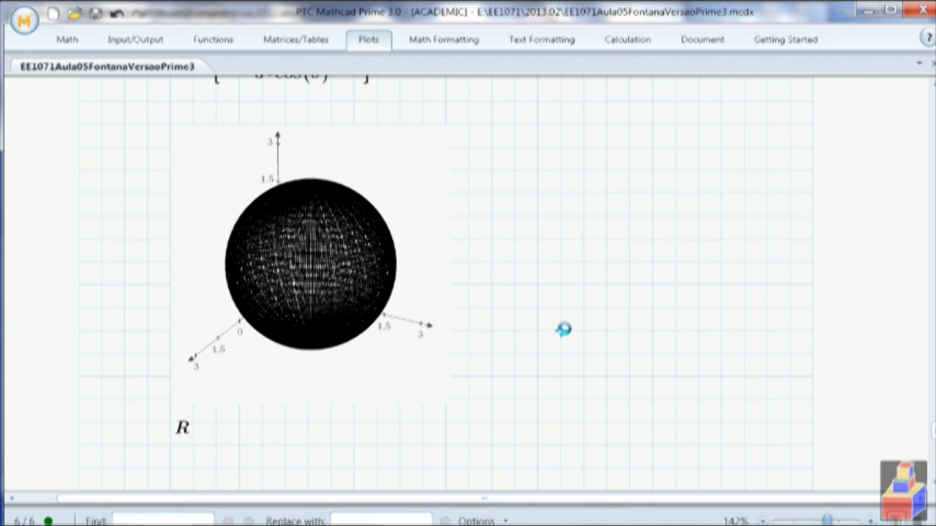
{"action": "scroll", "coordinate": [571, 329], "scroll_direction": "up", "scroll_amount": 3}
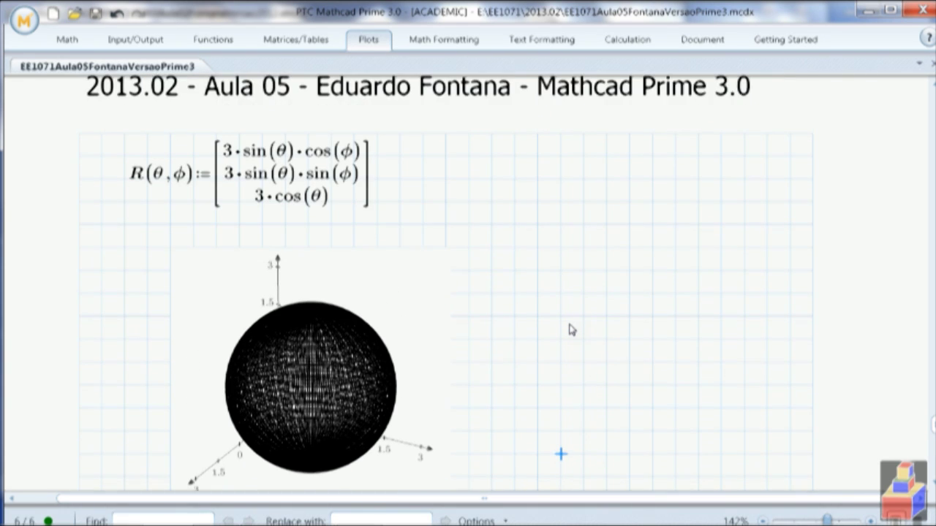
{"action": "scroll", "coordinate": [572, 330], "scroll_direction": "down", "scroll_amount": 1}
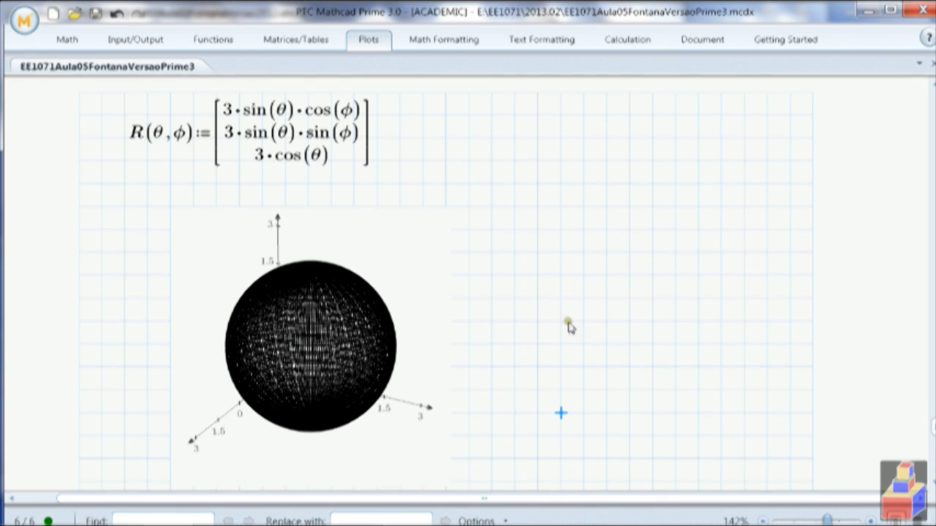
{"action": "left_click", "coordinate": [368, 42]}
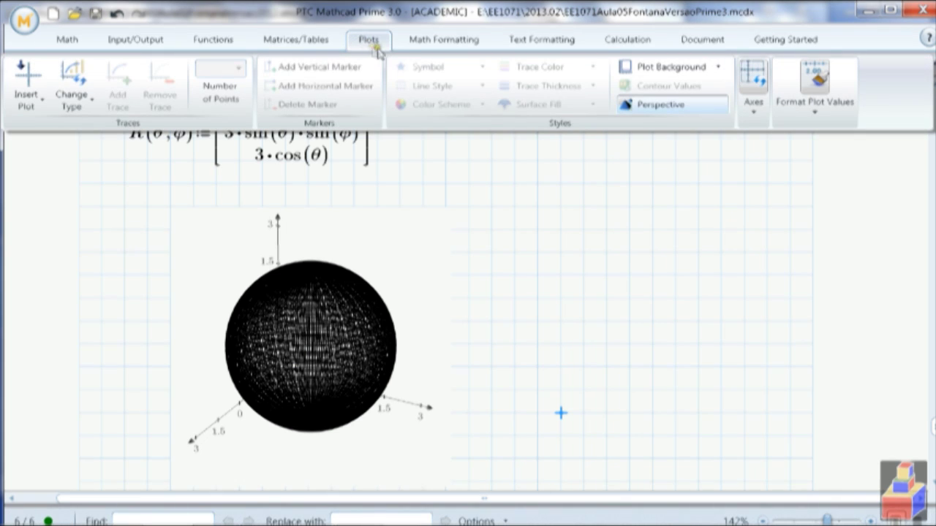
{"action": "left_click", "coordinate": [643, 106]}
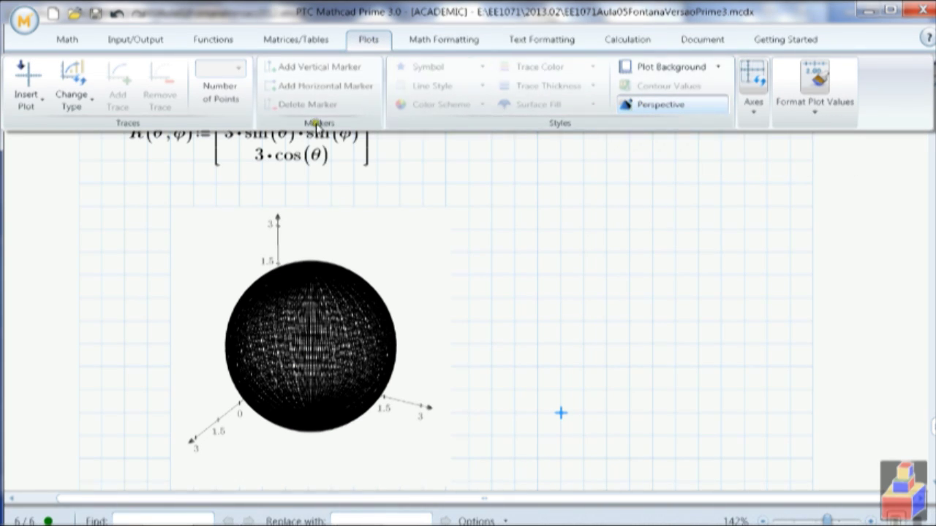
{"action": "left_click", "coordinate": [229, 437]}
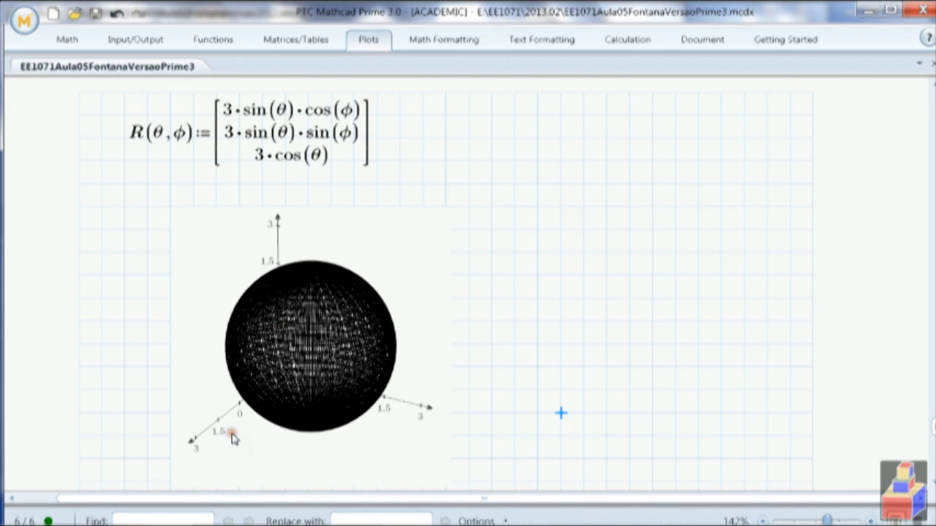
Give the R sphere a blue surface fill and restyle its trace so that the black mesh lines disappear.
{"action": "scroll", "coordinate": [232, 439], "scroll_direction": "down", "scroll_amount": 3}
{"action": "left_click", "coordinate": [182, 430]}
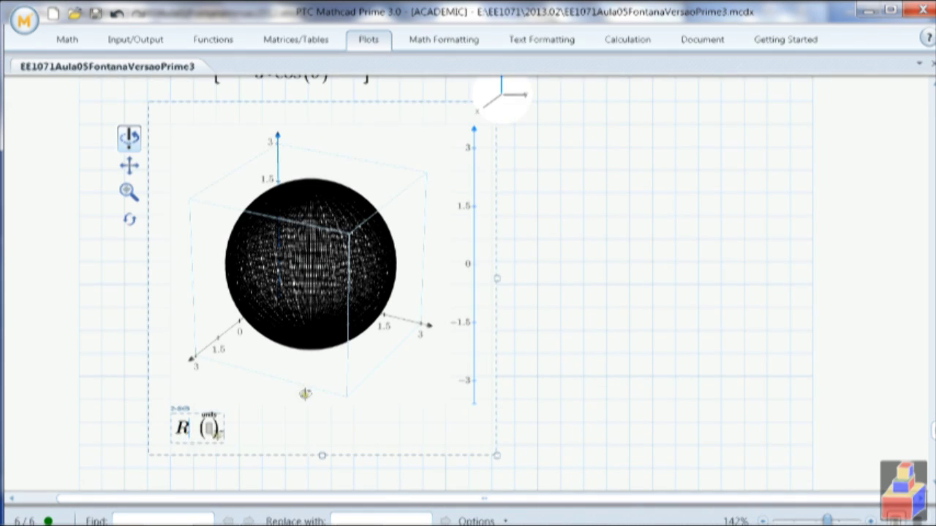
{"action": "left_click", "coordinate": [381, 41]}
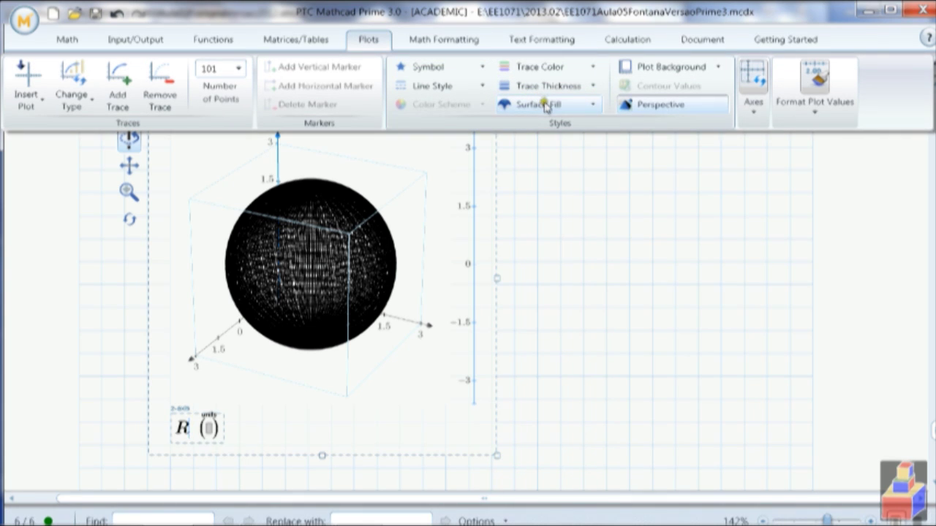
{"action": "left_click", "coordinate": [592, 105]}
{"action": "left_click", "coordinate": [580, 128]}
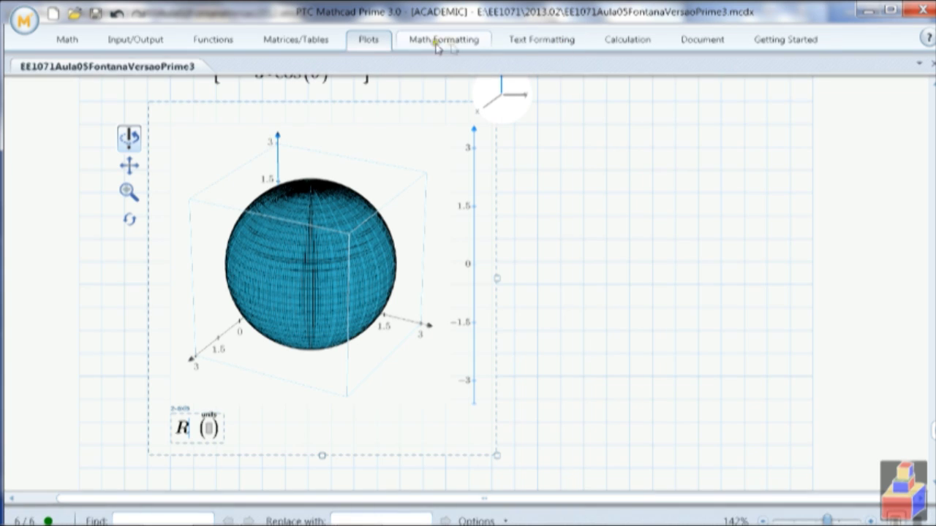
{"action": "left_click", "coordinate": [366, 40]}
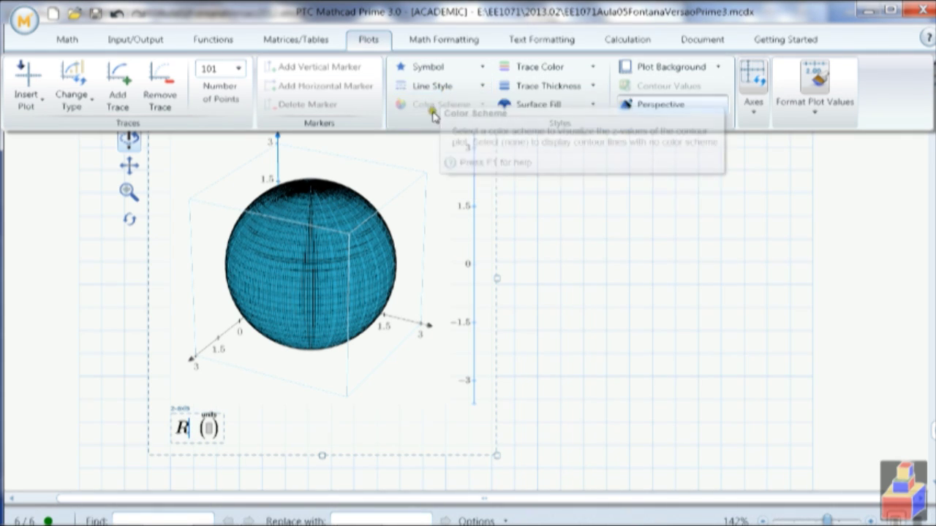
{"action": "left_click", "coordinate": [606, 193]}
Begin a definition of the function V(φ) in the blank area beside the R(θ,φ) definition.
{"action": "scroll", "coordinate": [566, 183], "scroll_direction": "up", "scroll_amount": 3}
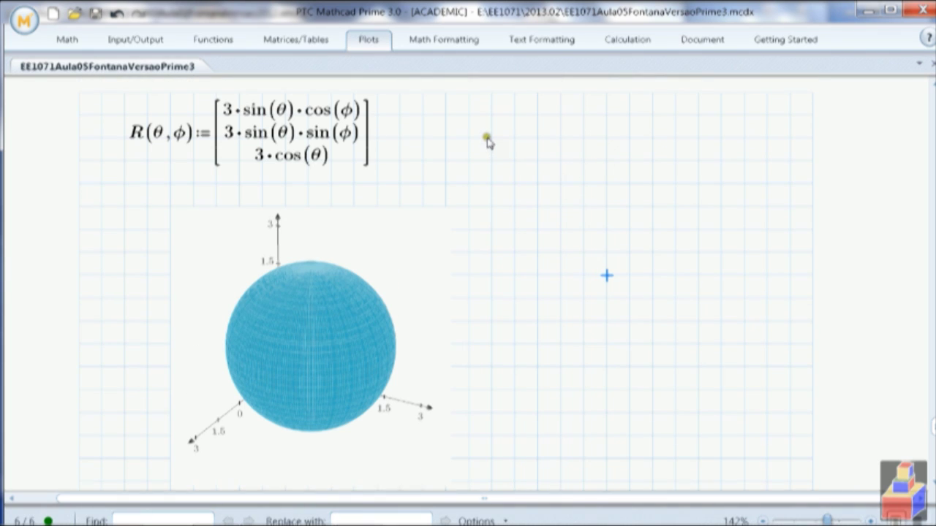
{"action": "left_click", "coordinate": [498, 138]}
{"action": "type", "text": ":="}
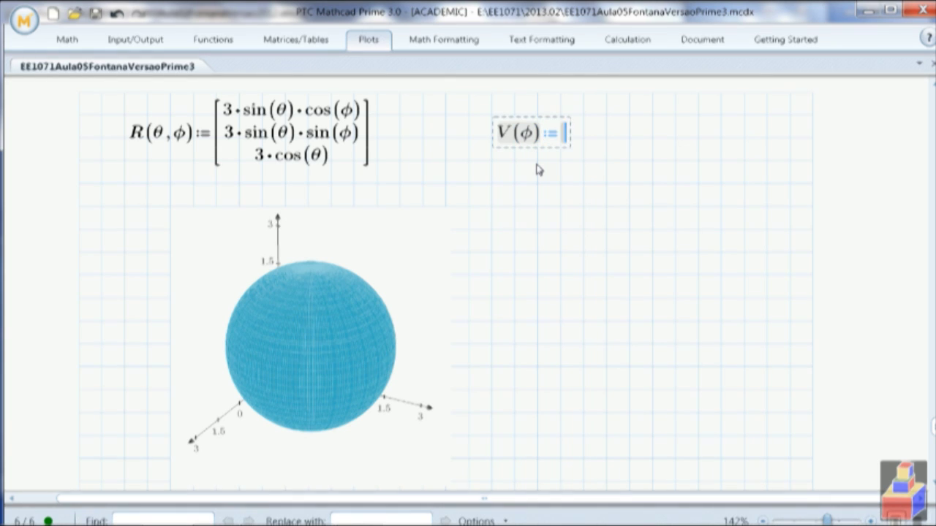
{"action": "type", "text": "("}
{"action": "key", "text": "BackSpace"}
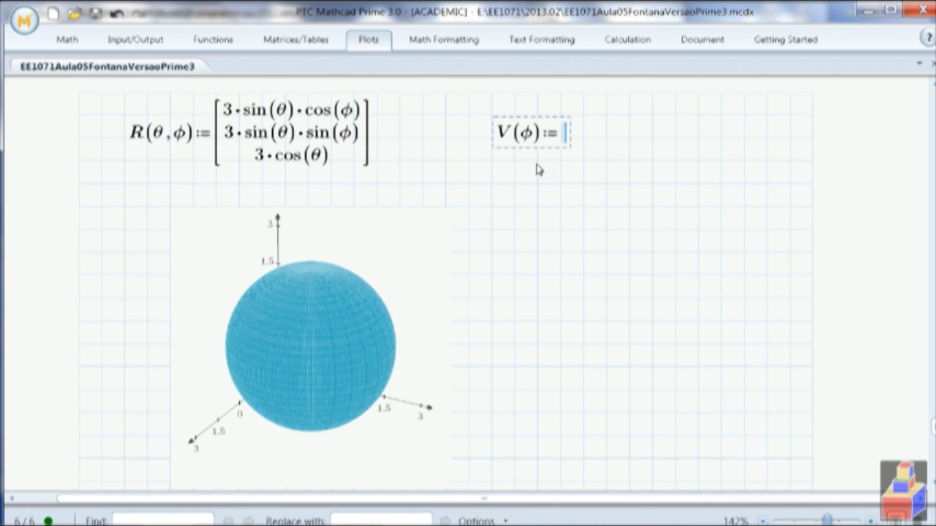
Insert a single-element matrix as the value of V(φ) and enter sin(φ) in it.
{"action": "key", "text": "ctrl+m"}
{"action": "type", "text": "sin"}
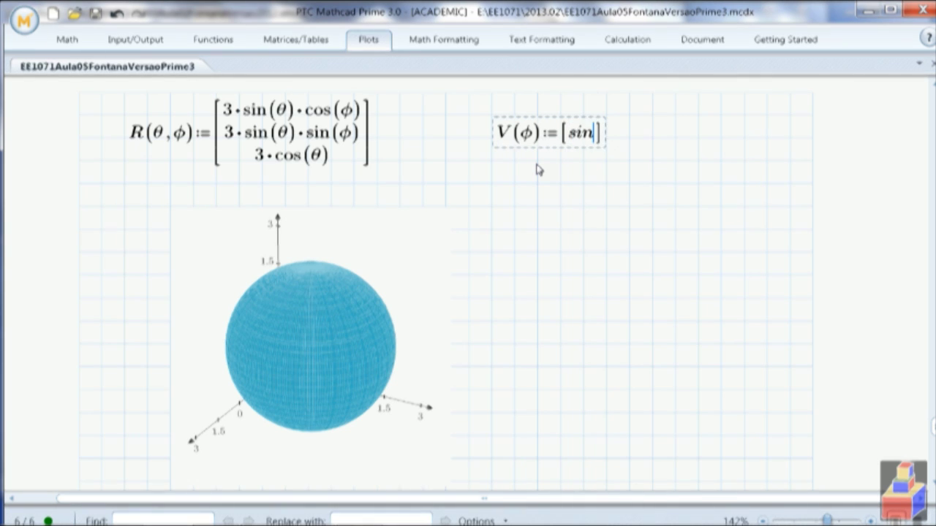
{"action": "type", "text": "(f"}
{"action": "key", "text": "ctrl+g"}
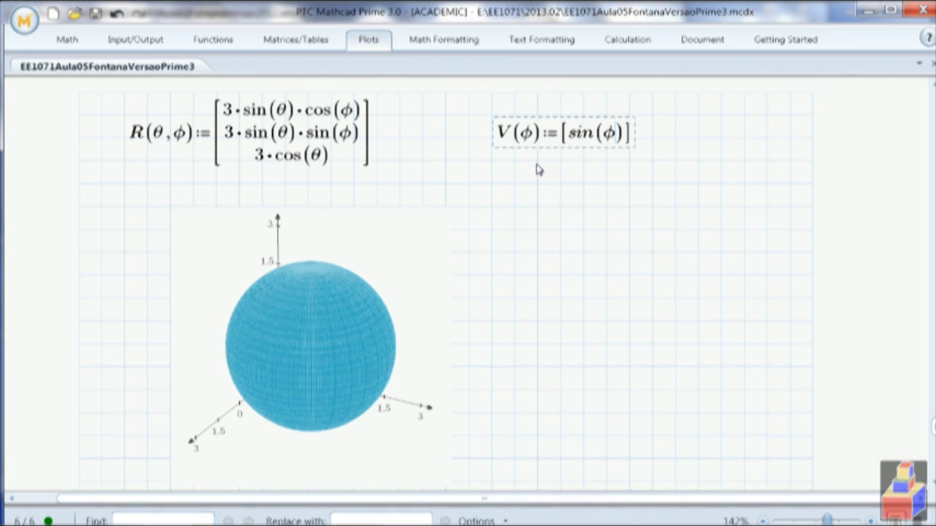
Add a second row containing cos(φ) to the V(φ) matrix.
{"action": "key", "text": "ctrl+shift+Return"}
{"action": "type", "text": "cos(f"}
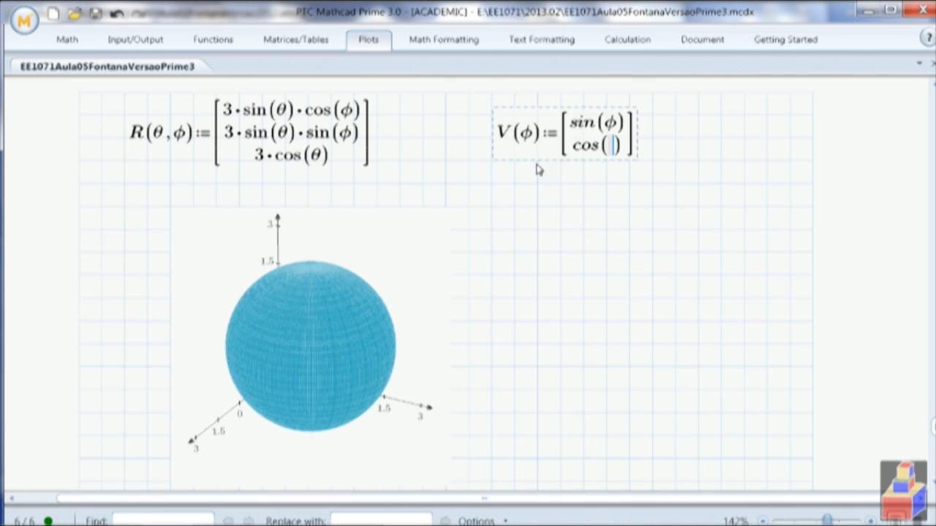
{"action": "key", "text": "ctrl+g"}
Add a third row containing φ/(2·π) to the V(φ) matrix and finish the definition.
{"action": "key", "text": "ctrl+shift+Return"}
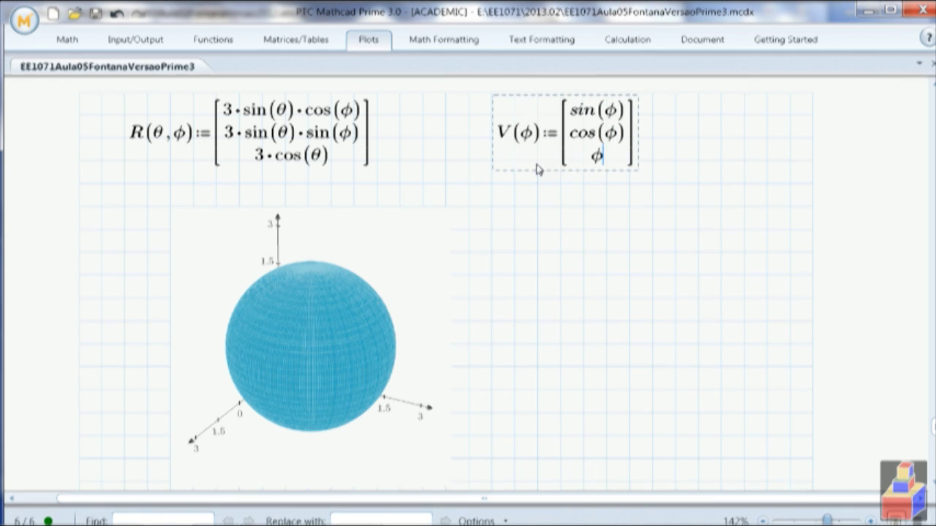
{"action": "type", "text": "/2"}
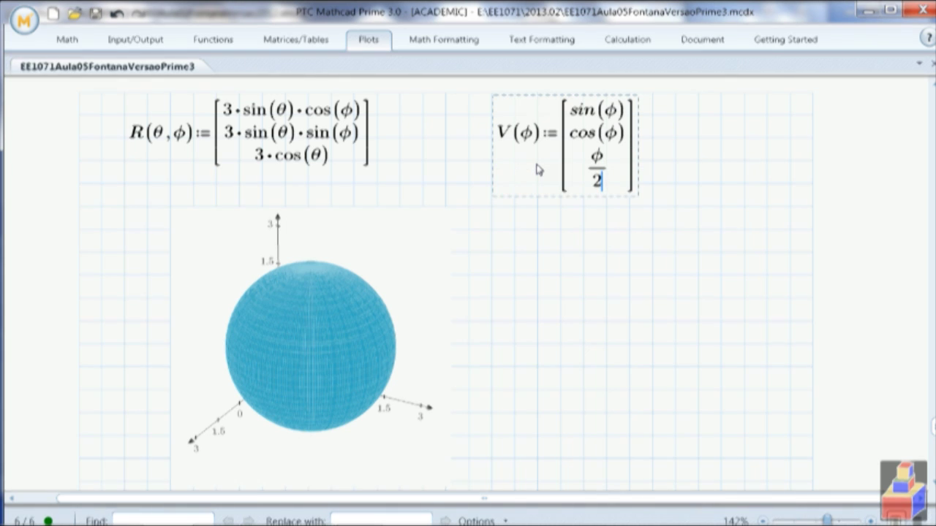
{"action": "type", "text": "*"}
{"action": "type", "text": "p"}
{"action": "key", "text": "ctrl+g"}
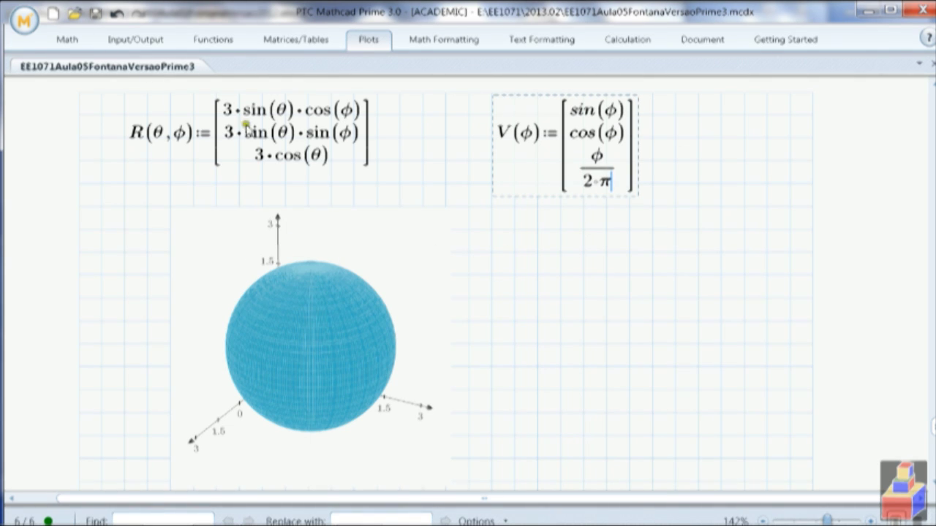
{"action": "left_click", "coordinate": [673, 356]}
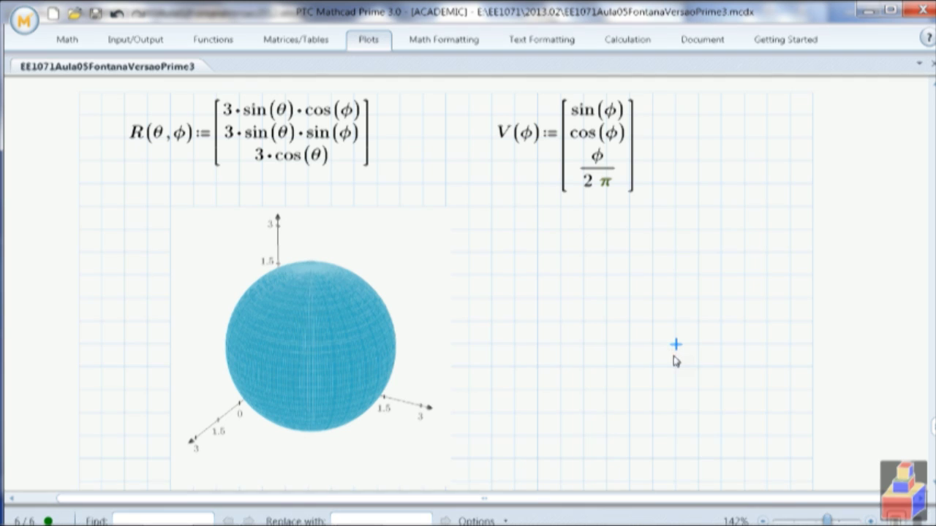
Add an empty second expression placeholder beneath R in the sphere's 3D plot.
{"action": "left_click", "coordinate": [329, 403]}
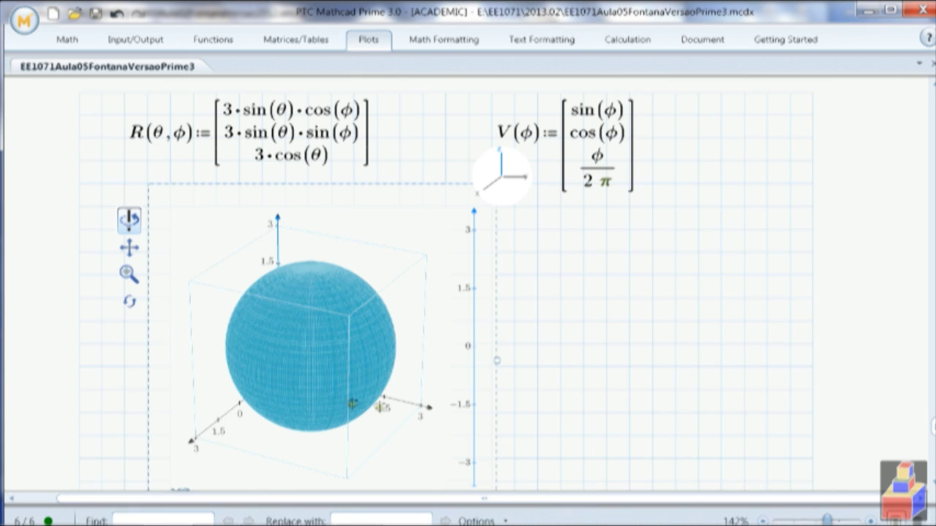
{"action": "type", "text": "R"}
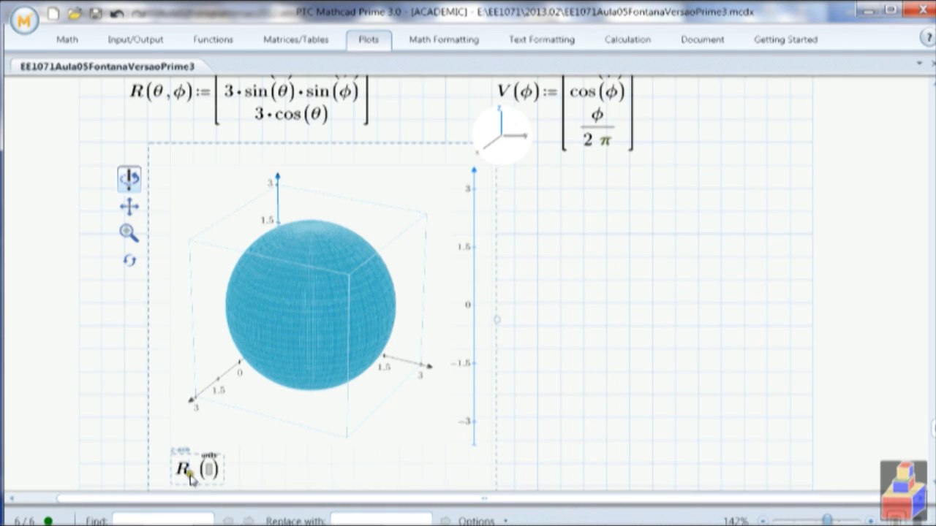
{"action": "type", "text": ","}
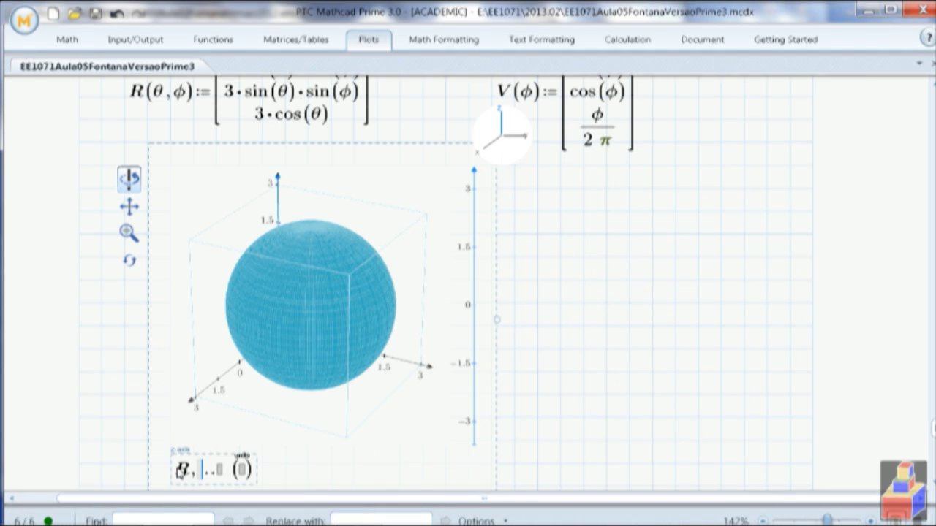
{"action": "key", "text": "BackSpace"}
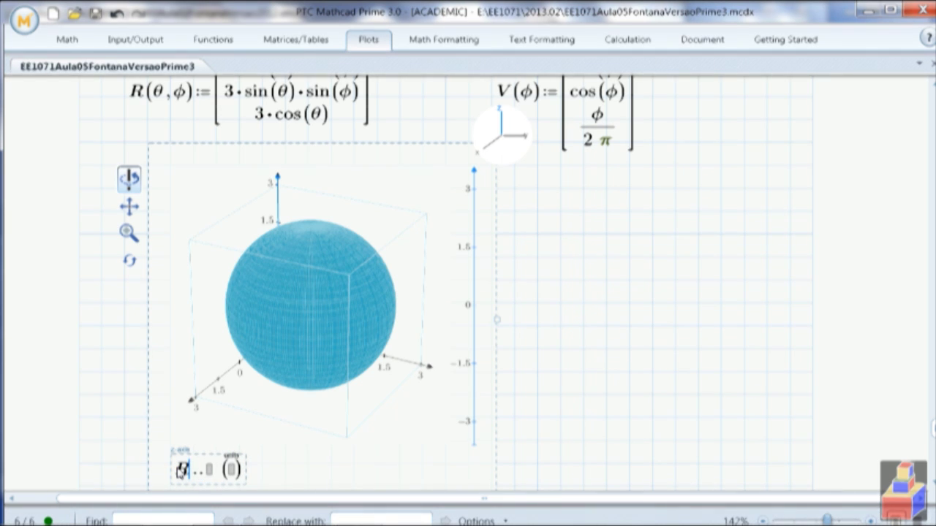
{"action": "key", "text": "Delete"}
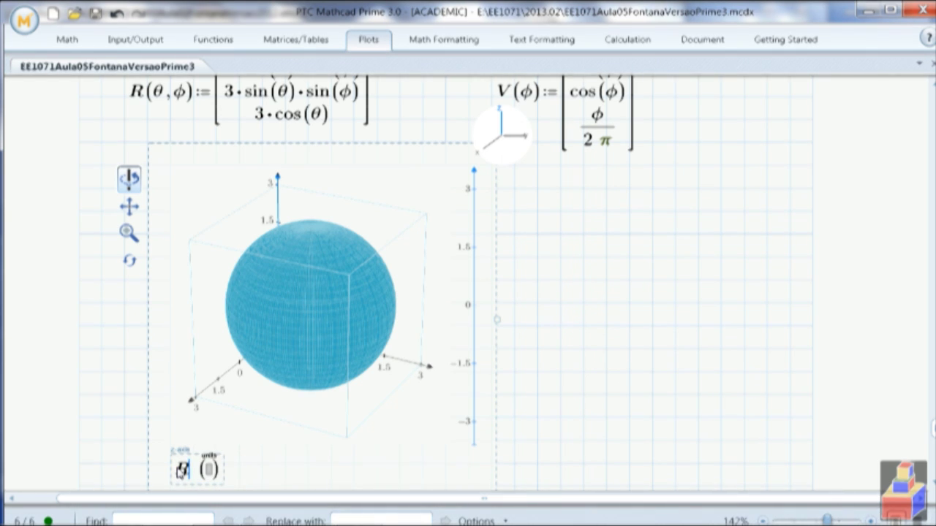
{"action": "key", "text": "comma"}
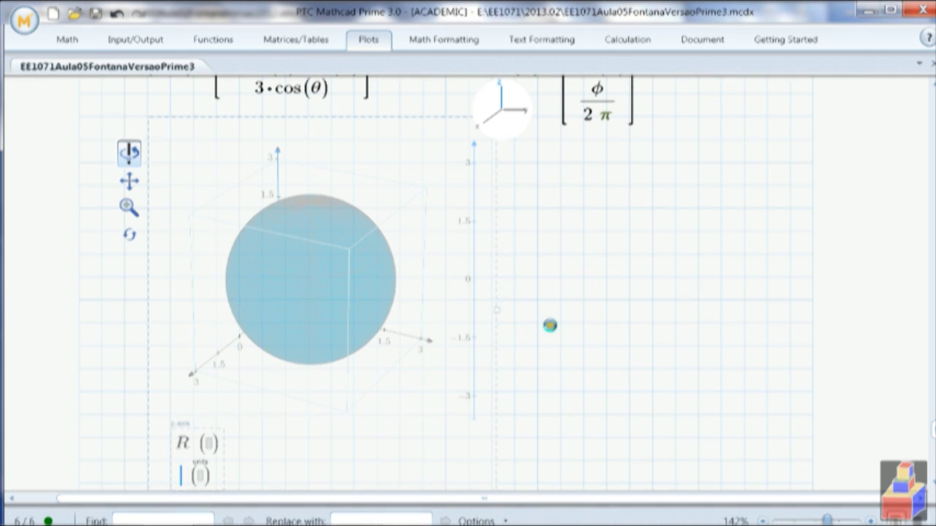
Enter V as the second expression of the 3D plot, below R.
{"action": "left_click", "coordinate": [550, 325]}
{"action": "scroll", "coordinate": [549, 325], "scroll_direction": "up", "scroll_amount": 2}
{"action": "scroll", "coordinate": [575, 324], "scroll_direction": "down", "scroll_amount": 3}
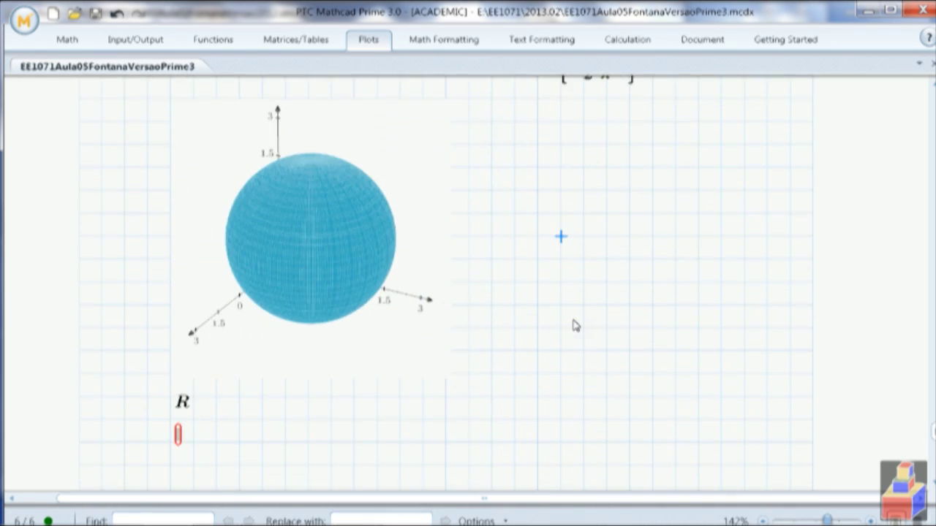
{"action": "left_click", "coordinate": [178, 436]}
{"action": "type", "text": "V"}
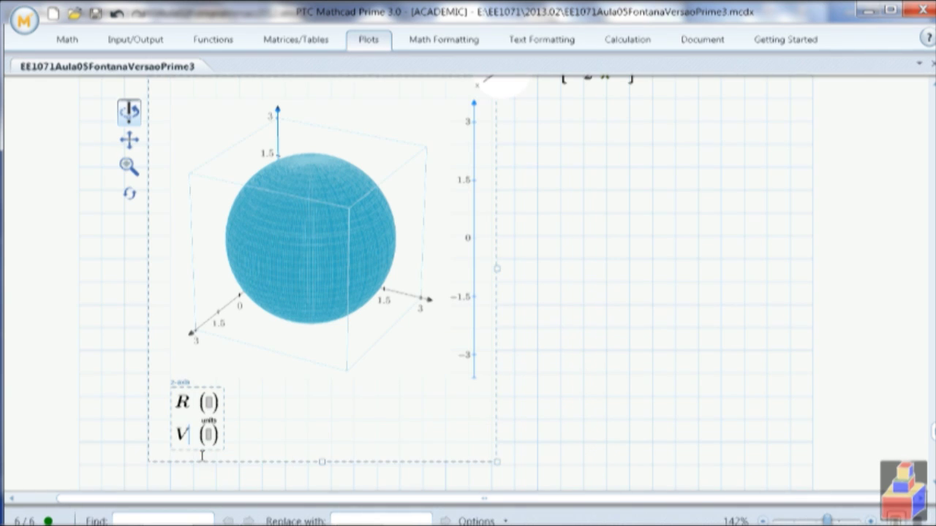
{"action": "left_click", "coordinate": [541, 395]}
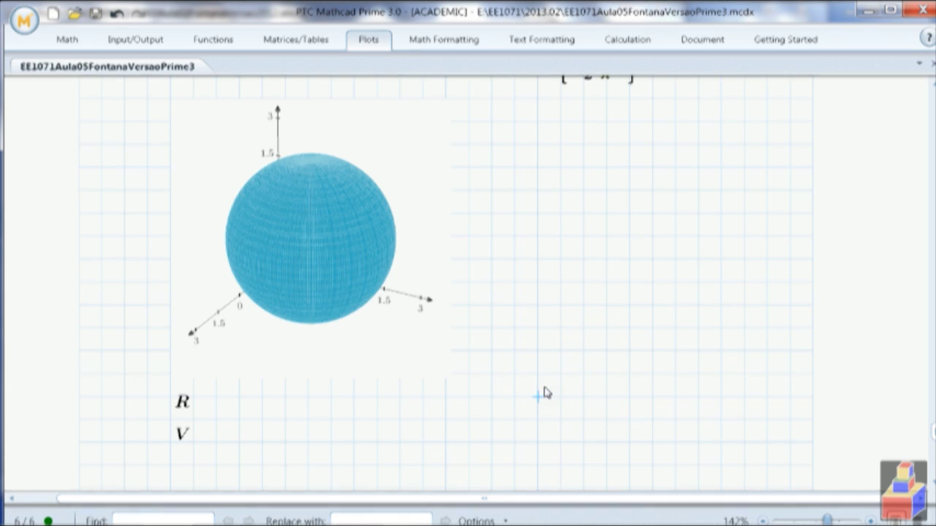
Remove R from the 3D plot's expressions so that only V is plotted.
{"action": "left_click", "coordinate": [279, 393]}
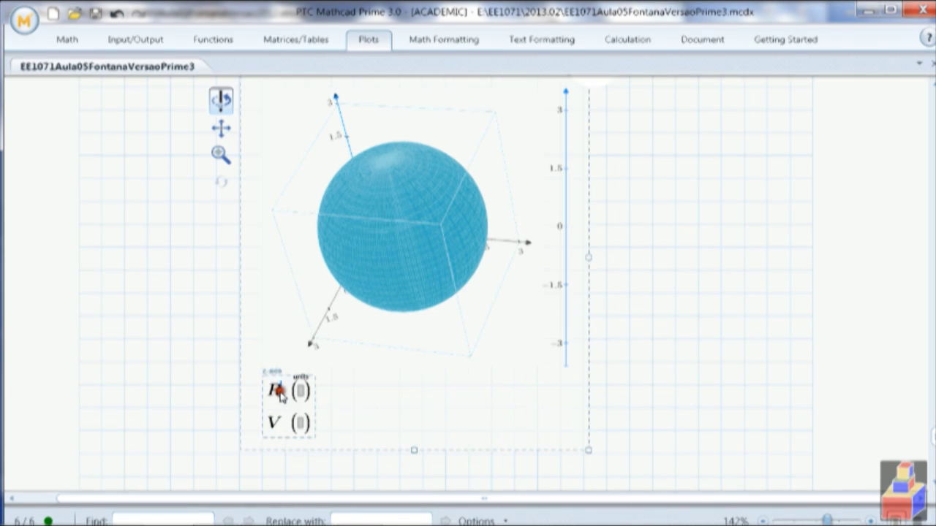
{"action": "key", "text": "BackSpace"}
{"action": "key", "text": "BackSpace"}
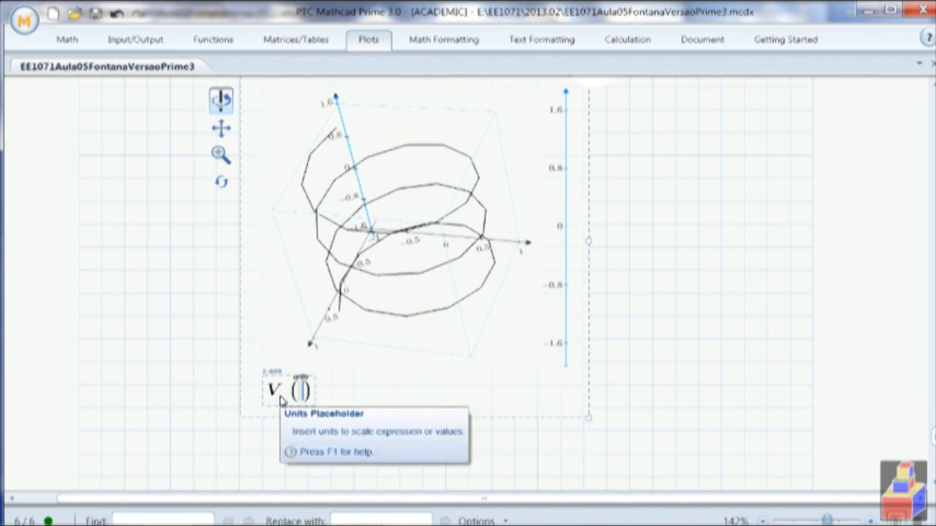
Add R back to the 3D plot as a second expression below V.
{"action": "left_click", "coordinate": [280, 397]}
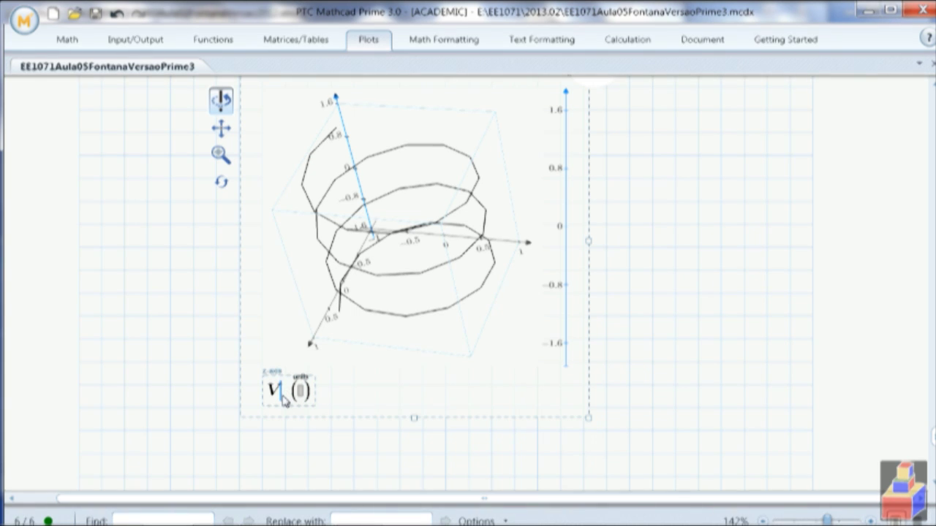
{"action": "key", "text": "comma"}
{"action": "type", "text": "R"}
{"action": "key", "text": "Return"}
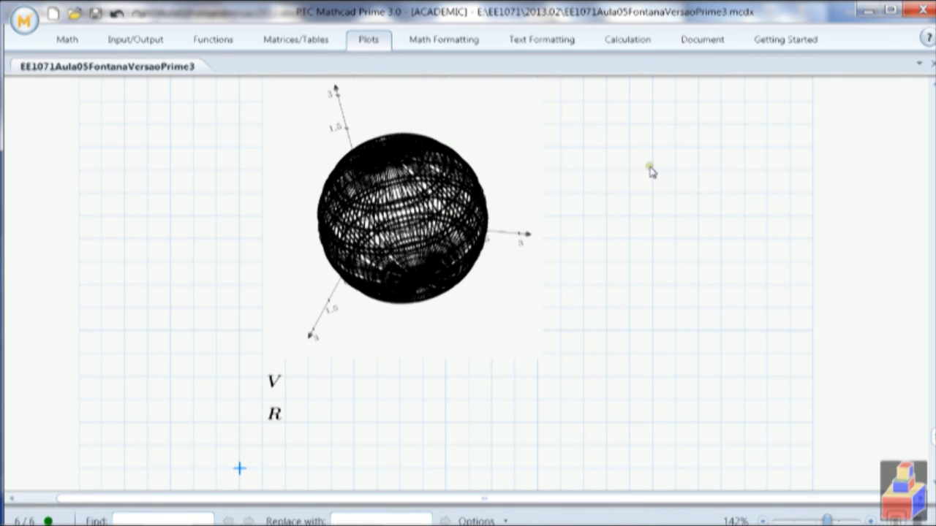
Multiply the sin(φ) and cos(φ) entries in the V(φ) matrix by 3.
{"action": "scroll", "coordinate": [651, 170], "scroll_direction": "up", "scroll_amount": 5}
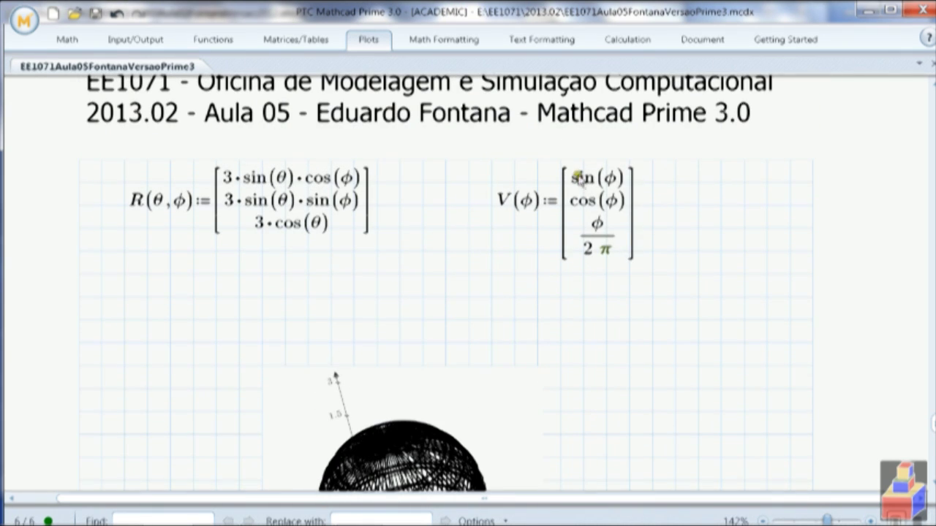
{"action": "left_click", "coordinate": [571, 180]}
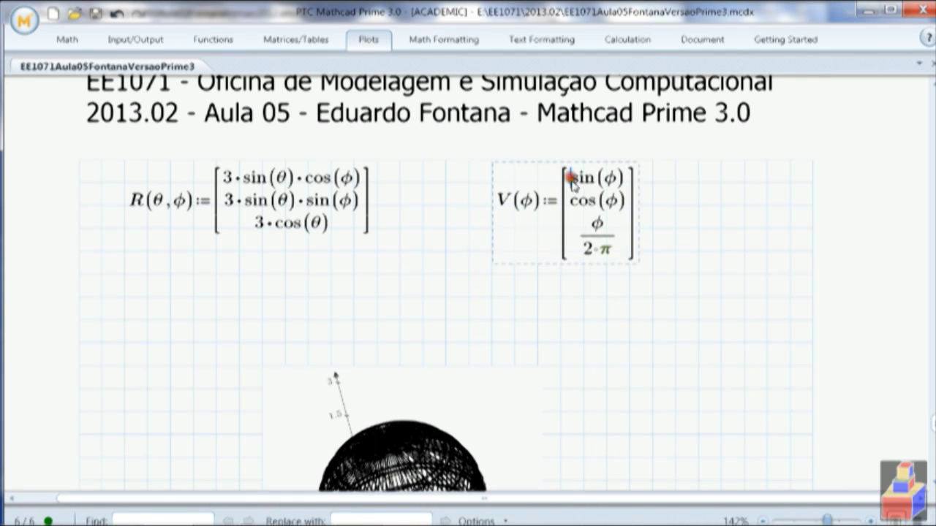
{"action": "type", "text": "3*"}
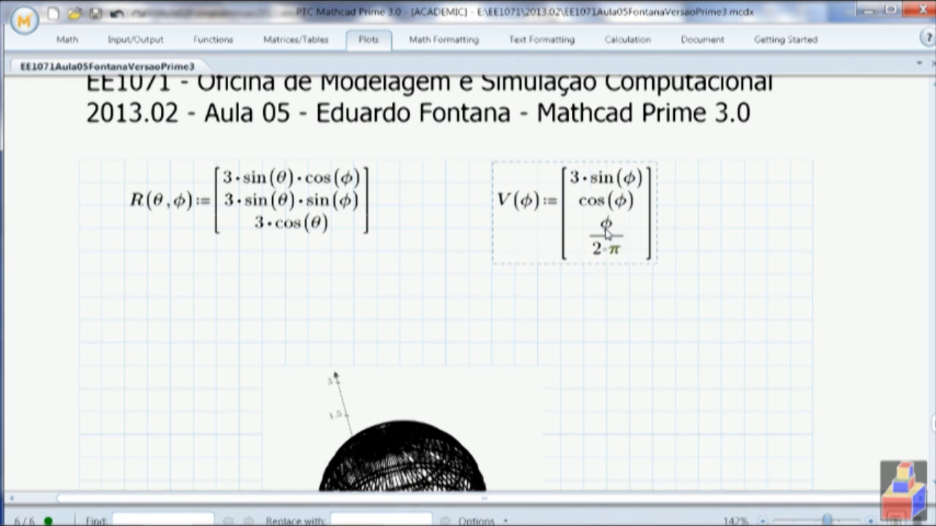
{"action": "left_click", "coordinate": [577, 201]}
{"action": "type", "text": "3*("}
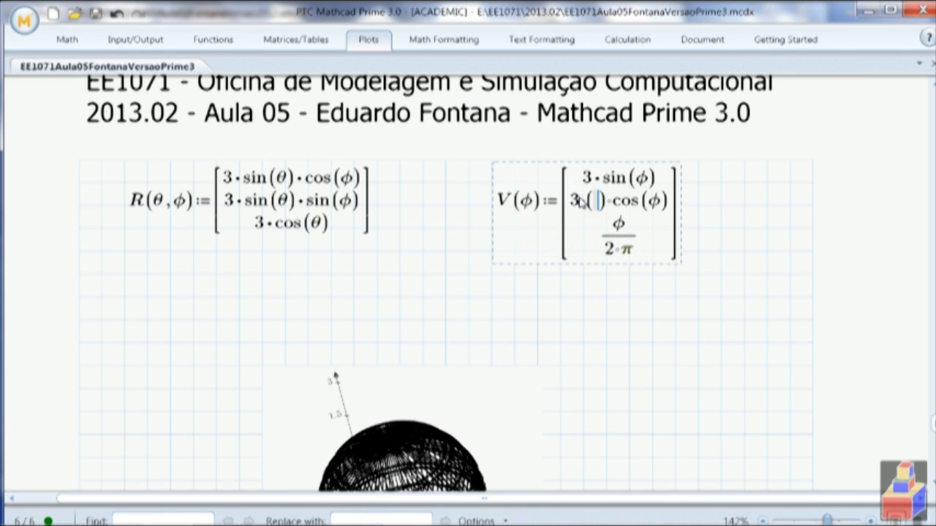
{"action": "key", "text": "BackSpace"}
{"action": "key", "text": "Delete"}
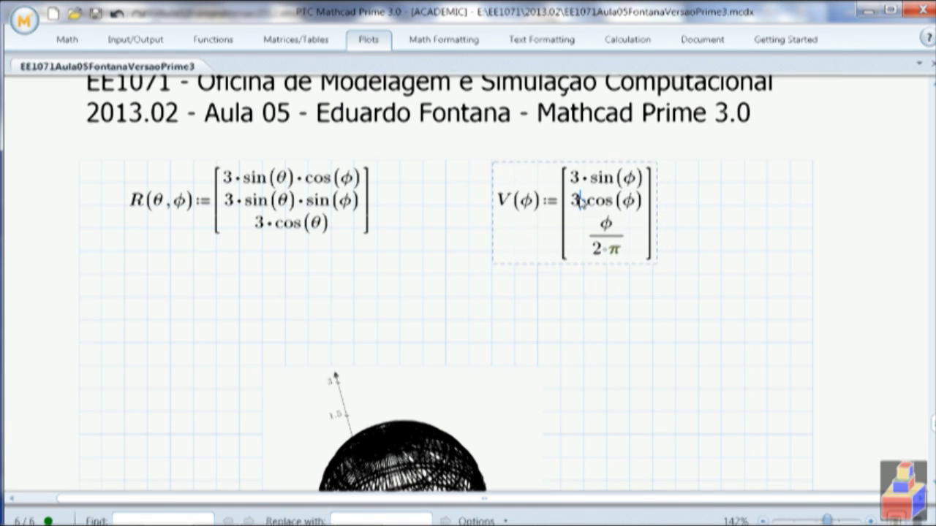
{"action": "left_click", "coordinate": [764, 300]}
{"action": "left_click", "coordinate": [589, 218]}
{"action": "type", "text": "*"}
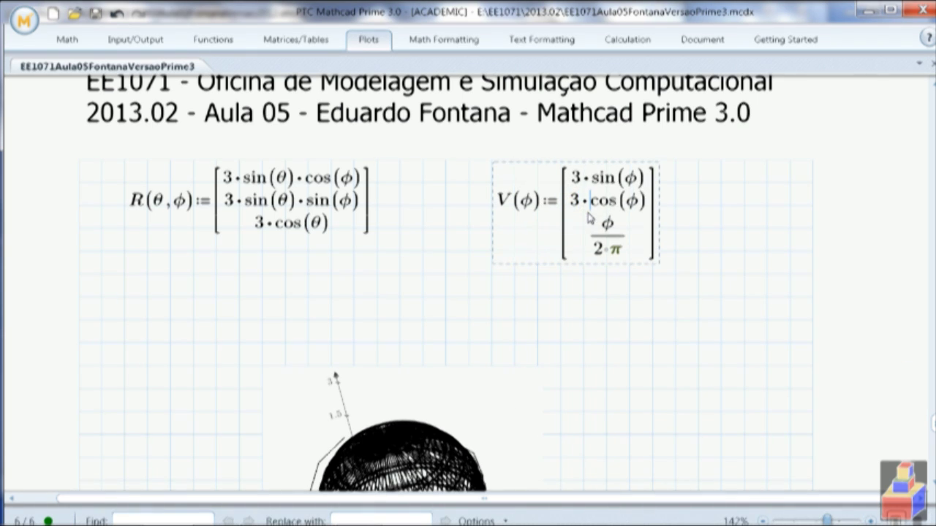
{"action": "left_click", "coordinate": [745, 223]}
{"action": "scroll", "coordinate": [747, 226], "scroll_direction": "down", "scroll_amount": 3}
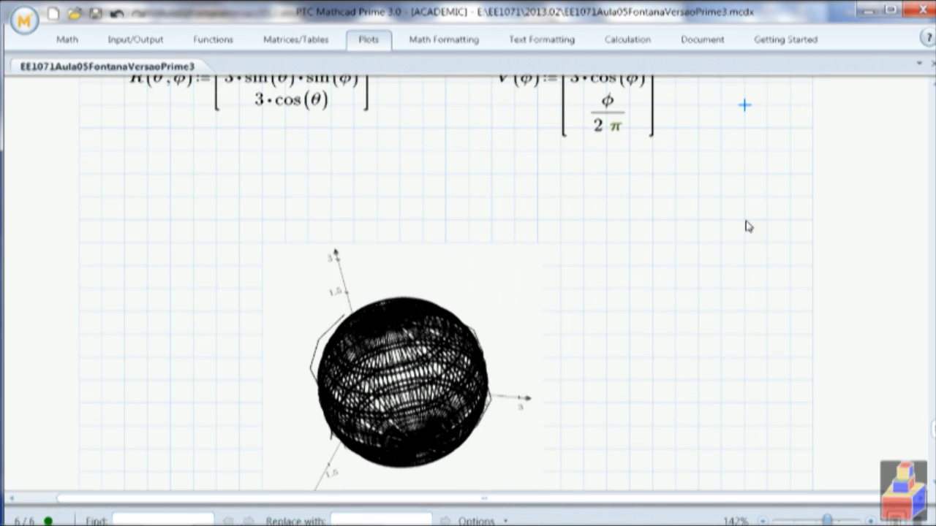
Change the coefficients of sin(φ) and cos(φ) in the V(φ) definition to 4.
{"action": "scroll", "coordinate": [655, 121], "scroll_direction": "up", "scroll_amount": 2}
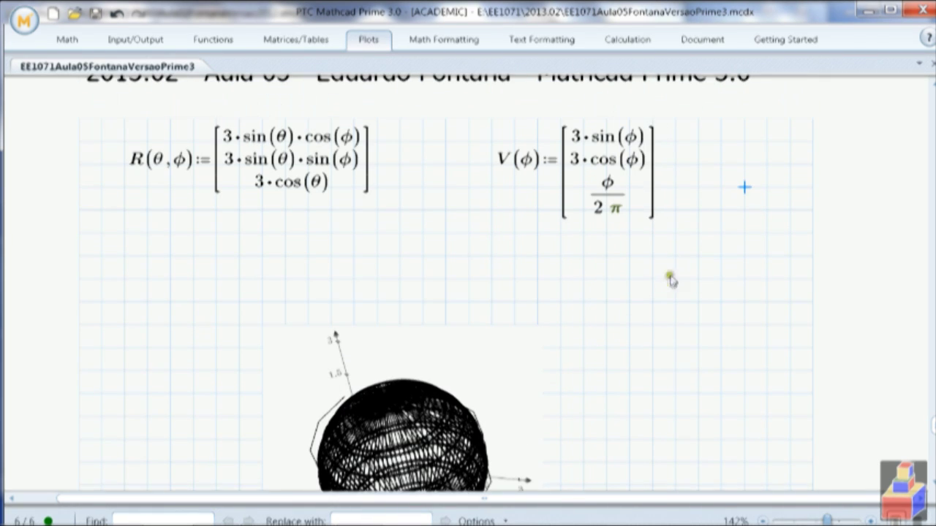
{"action": "left_click", "coordinate": [581, 140]}
{"action": "key", "text": "BackSpace"}
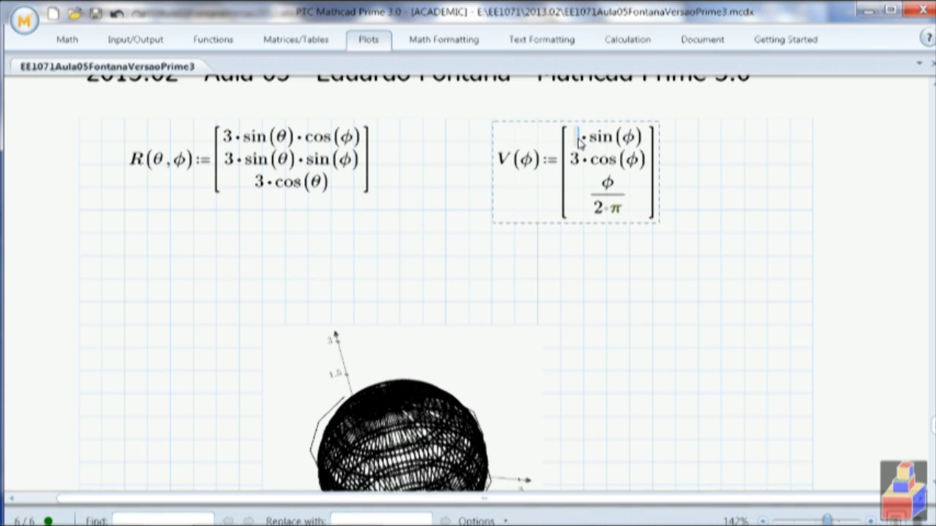
{"action": "type", "text": "4"}
{"action": "left_click", "coordinate": [576, 161]}
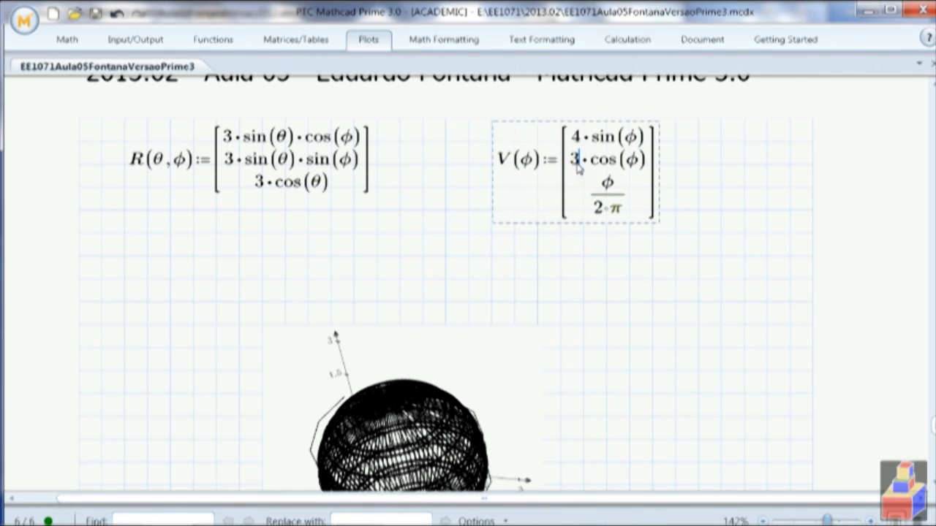
{"action": "key", "text": "BackSpace"}
{"action": "type", "text": "4"}
{"action": "left_click", "coordinate": [784, 198]}
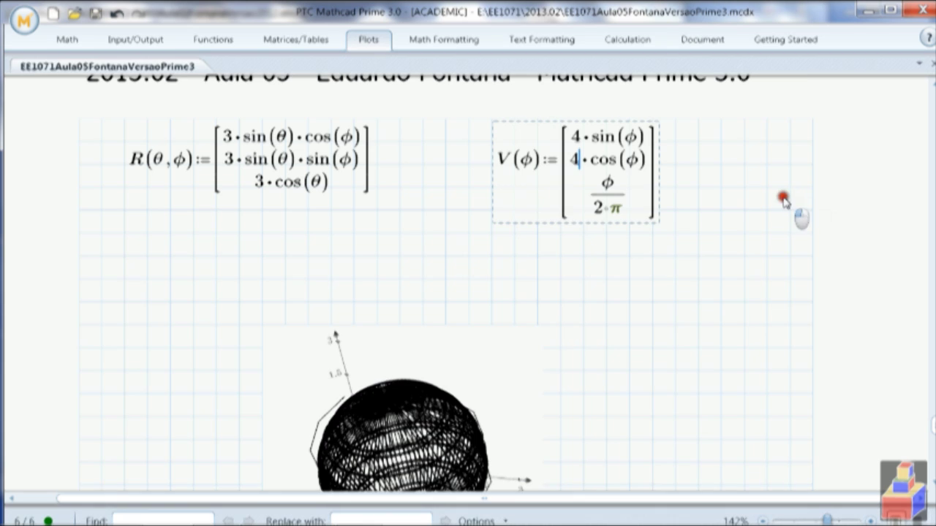
{"action": "scroll", "coordinate": [774, 207], "scroll_direction": "down", "scroll_amount": 3}
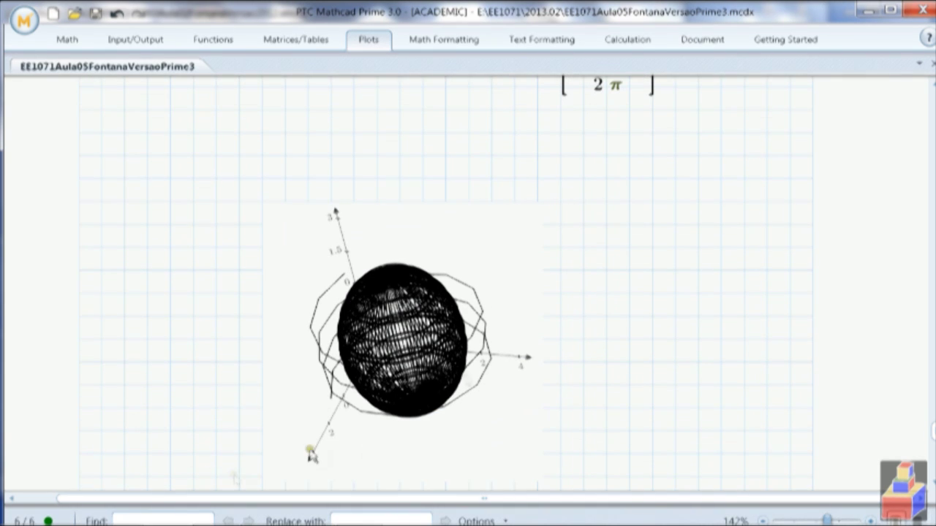
Rotate the combined 3D plot until its vertical axis stands nearly upright, showing the helix loops from the side.
{"action": "left_click_drag", "start_coordinate": [315, 274], "coordinate": [300, 203]}
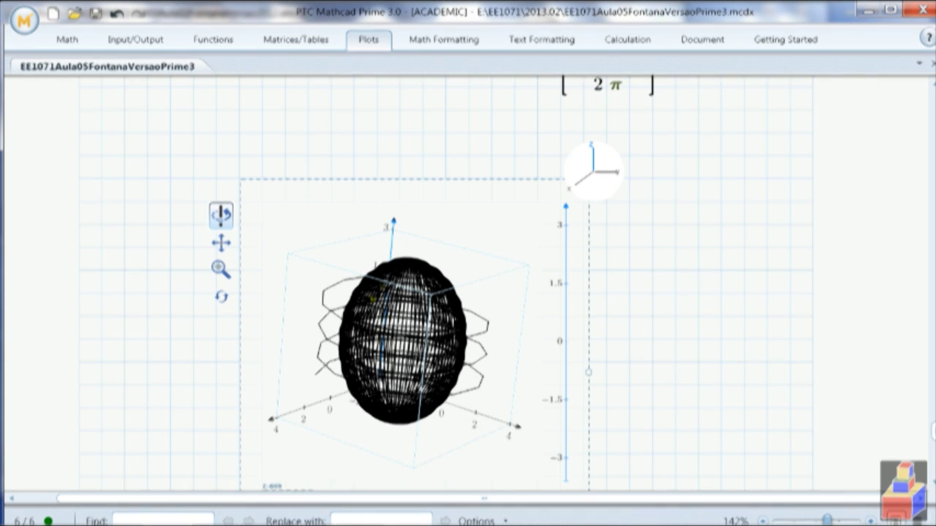
{"action": "left_click_drag", "start_coordinate": [368, 268], "coordinate": [373, 316]}
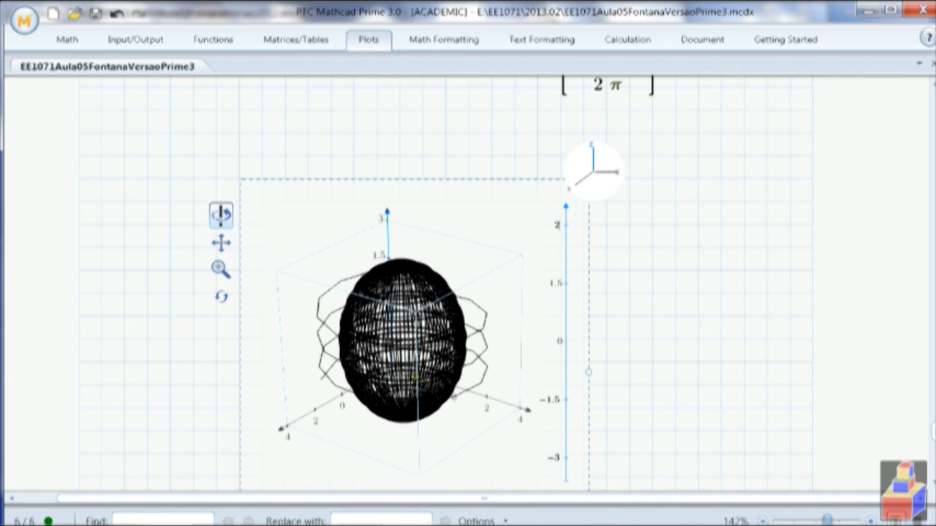
{"action": "left_click", "coordinate": [733, 314]}
{"action": "scroll", "coordinate": [733, 315], "scroll_direction": "down", "scroll_amount": 1}
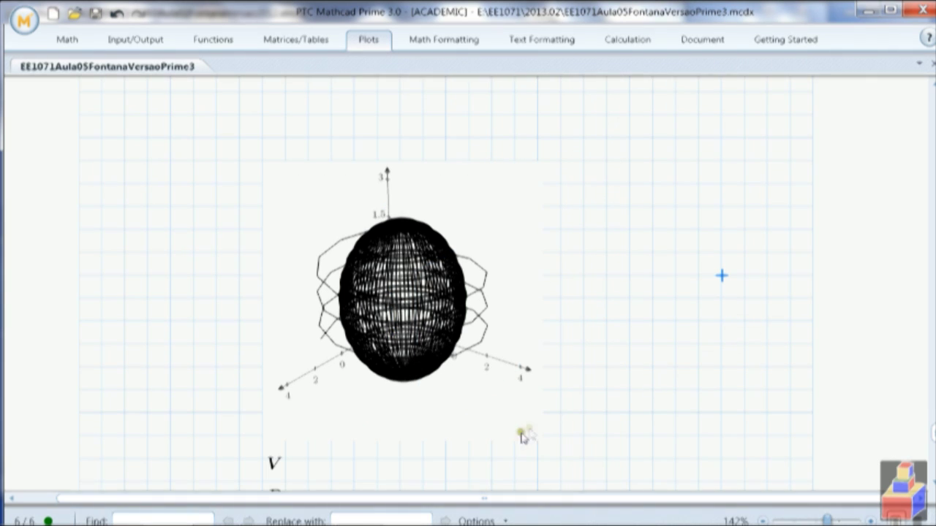
Set the 3D plot's z-axis range from −2 to 2.
{"action": "left_click", "coordinate": [488, 399]}
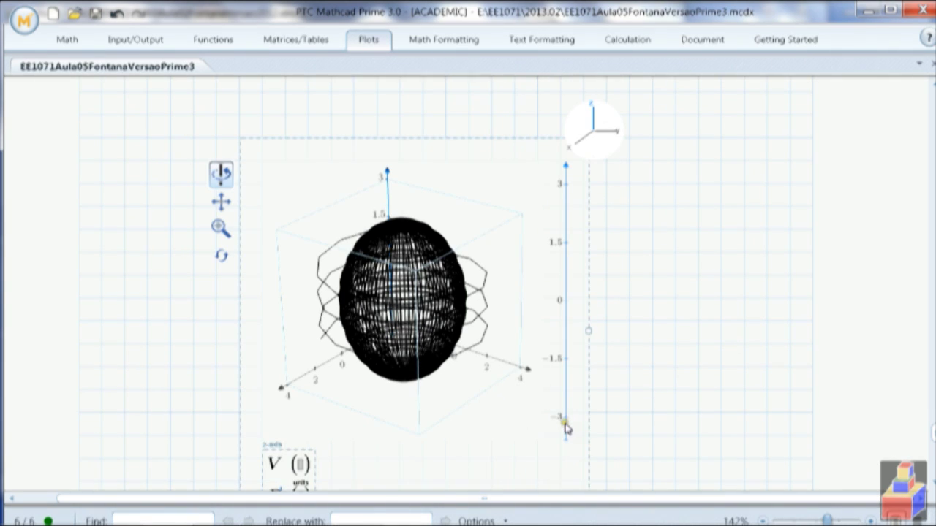
{"action": "left_click_drag", "start_coordinate": [567, 428], "coordinate": [557, 462]}
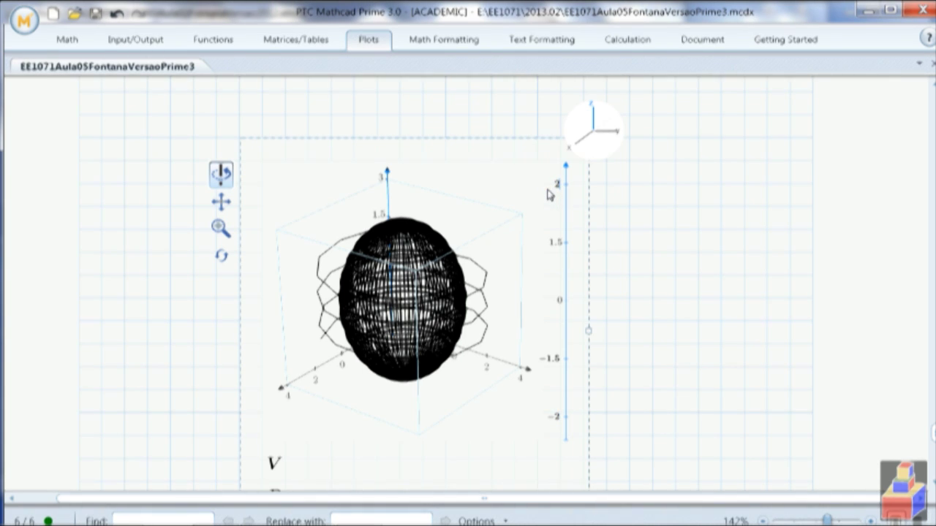
{"action": "left_click", "coordinate": [785, 261]}
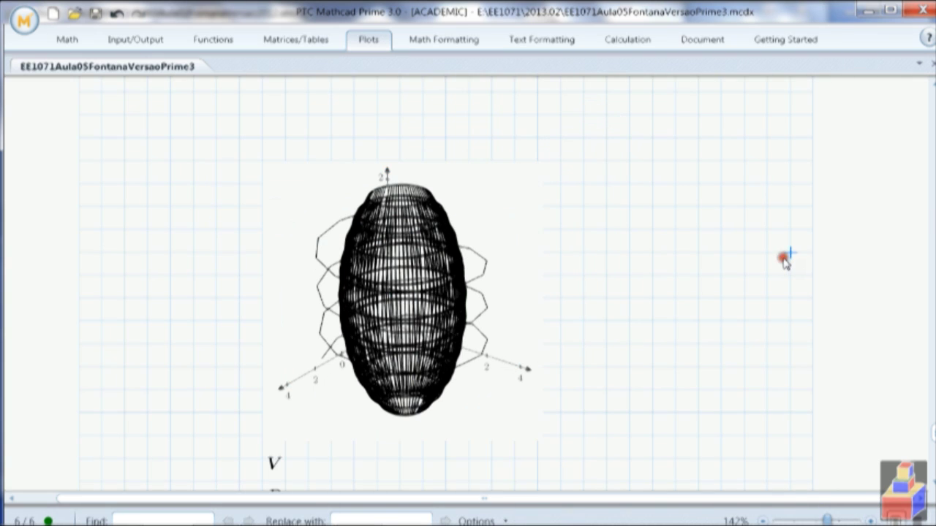
Set the 3D plot's z-axis range from −4 to 4.
{"action": "left_click", "coordinate": [498, 357]}
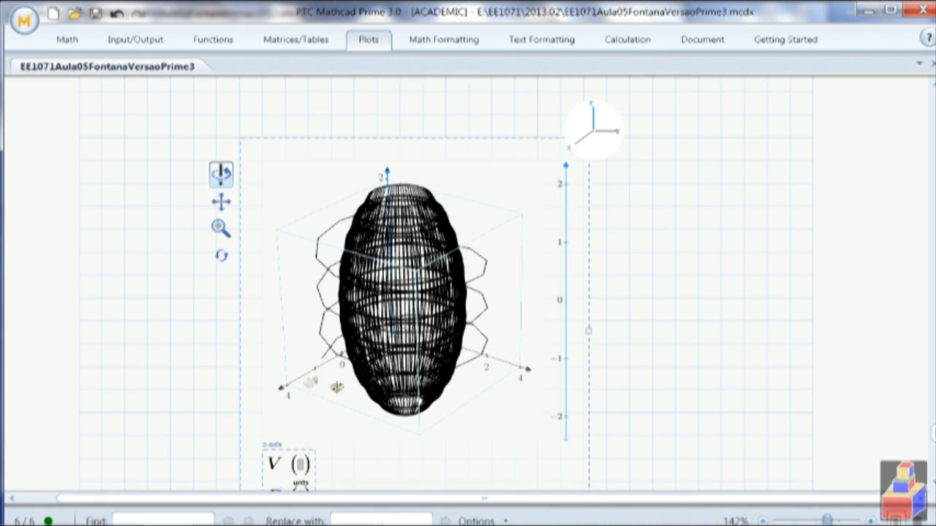
{"action": "left_click", "coordinate": [558, 418]}
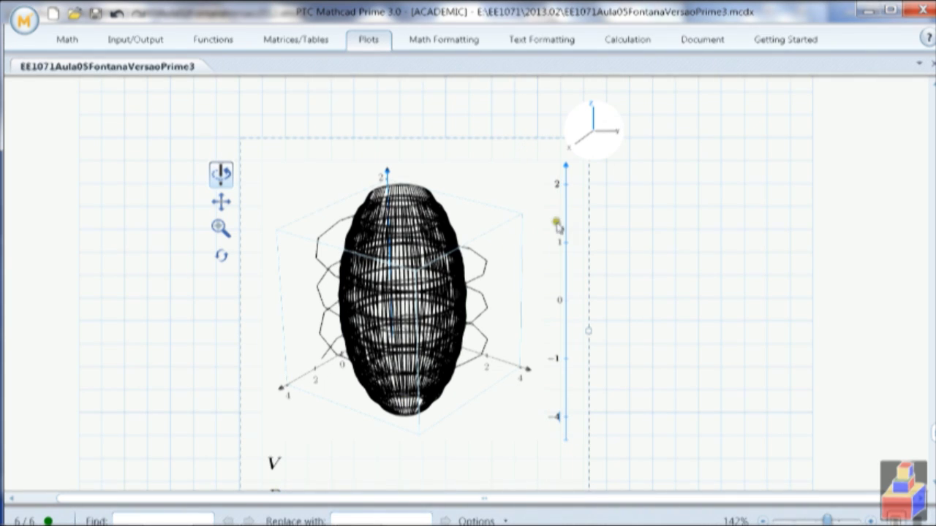
{"action": "left_click", "coordinate": [558, 184]}
{"action": "left_click", "coordinate": [671, 246]}
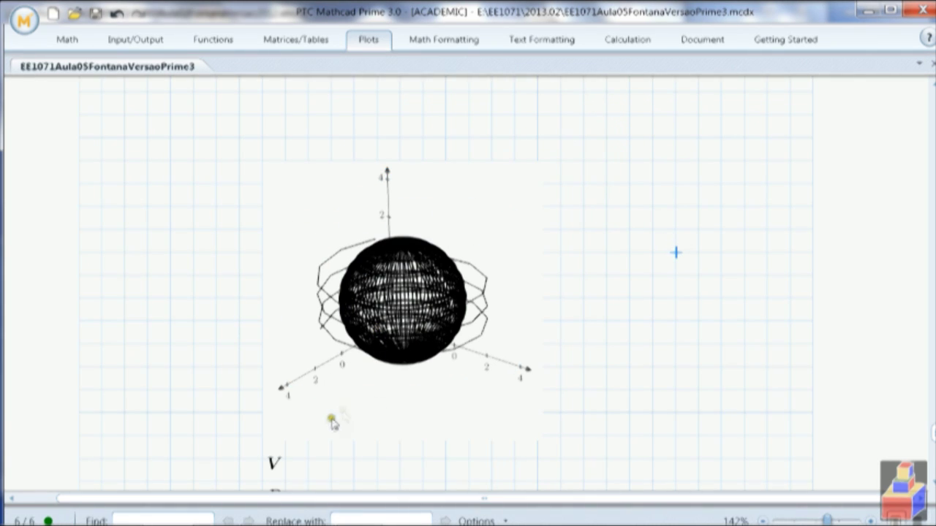
{"action": "left_click", "coordinate": [217, 366]}
{"action": "scroll", "coordinate": [216, 362], "scroll_direction": "down", "scroll_amount": 3}
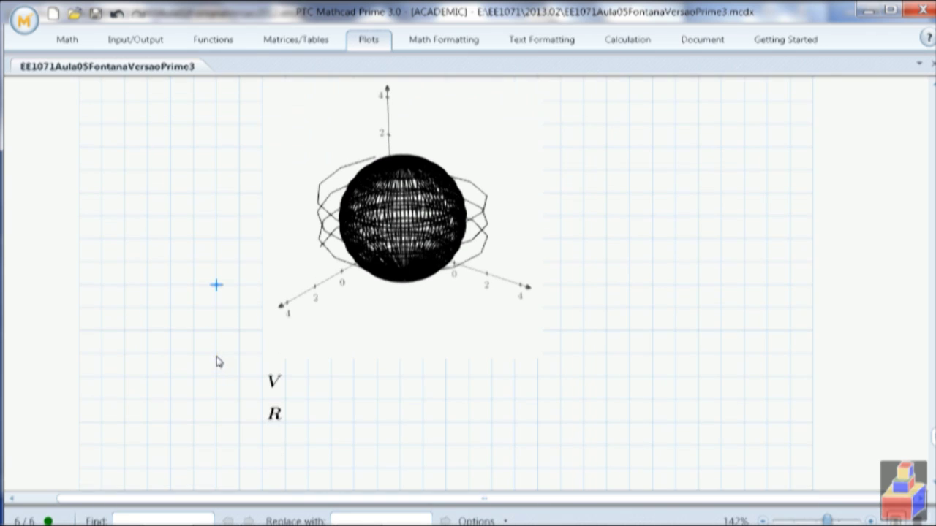
Set the number of points for the helix trace V in the 3D plot to 101.
{"action": "left_click", "coordinate": [280, 385]}
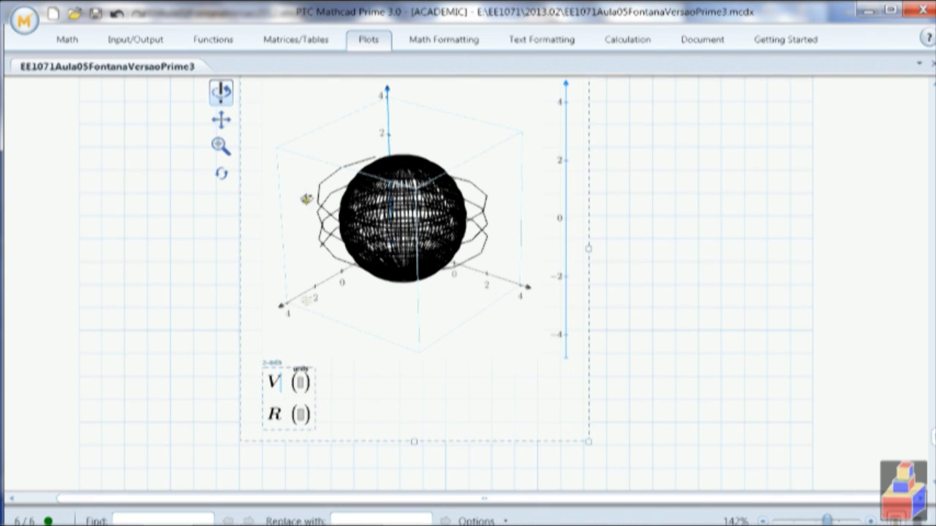
{"action": "left_click", "coordinate": [361, 40]}
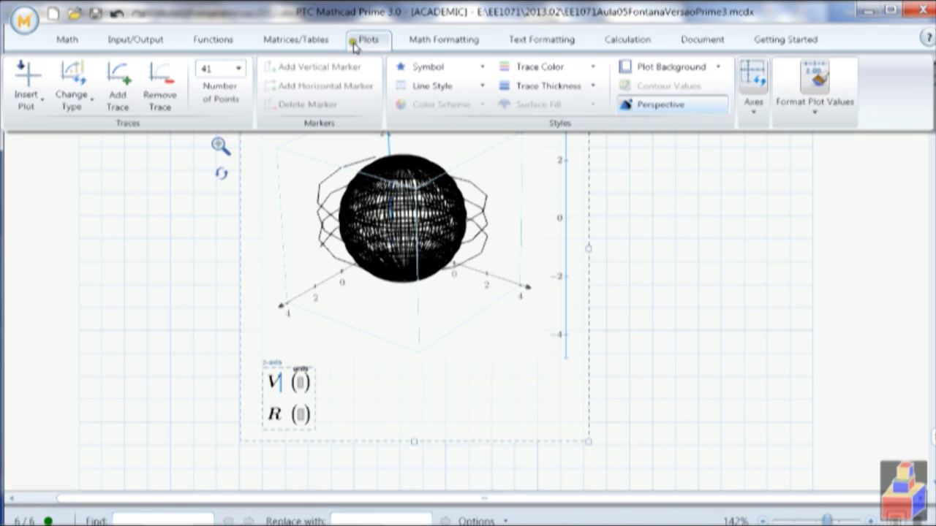
{"action": "left_click", "coordinate": [238, 68]}
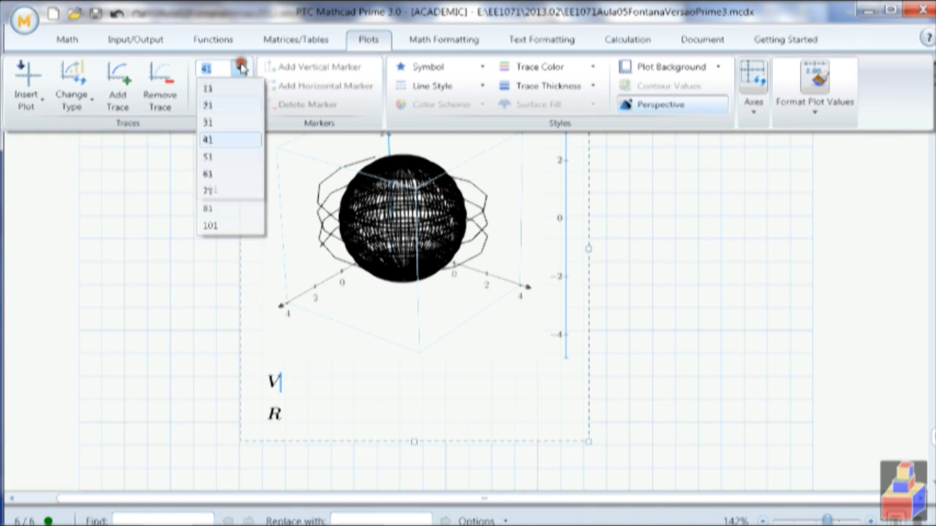
{"action": "left_click", "coordinate": [208, 226]}
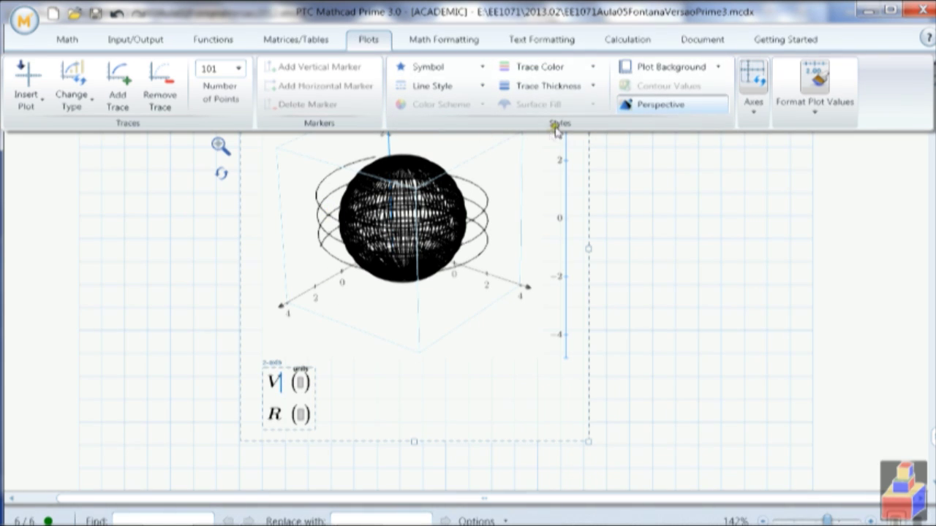
Color the helix trace V red and give it the medium (third) trace thickness.
{"action": "left_click", "coordinate": [587, 67]}
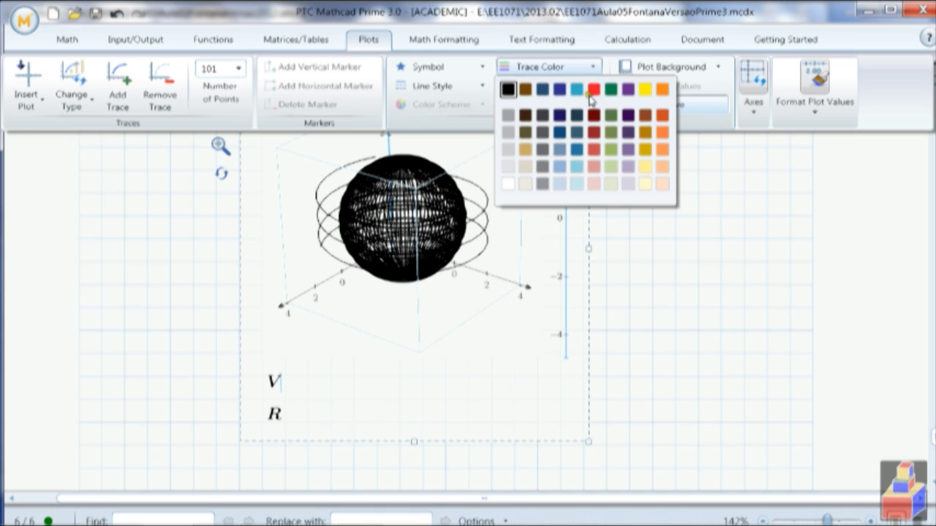
{"action": "left_click", "coordinate": [593, 89]}
{"action": "left_click", "coordinate": [592, 86]}
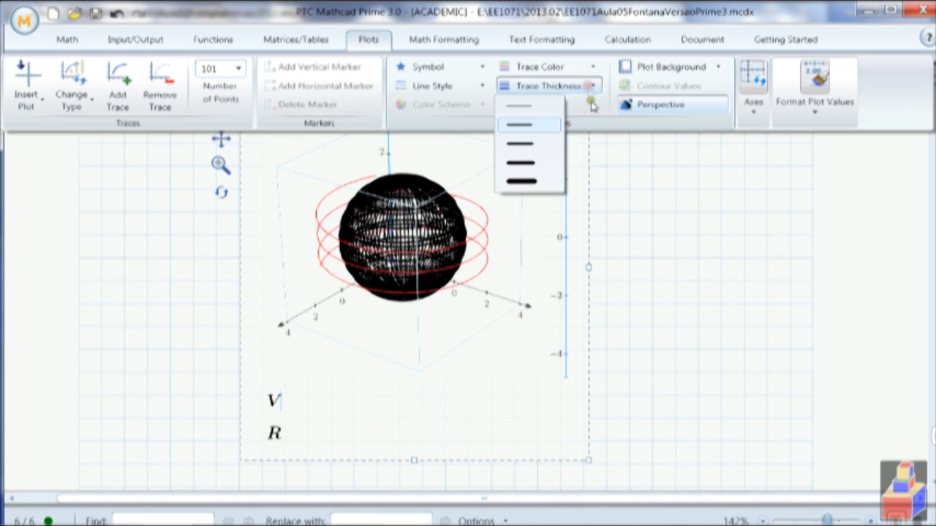
{"action": "left_click", "coordinate": [534, 150]}
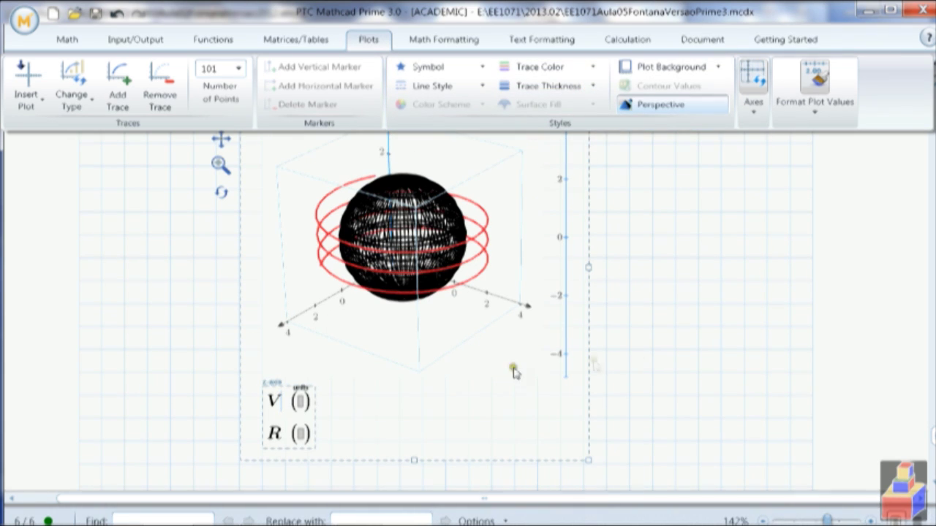
Color the mesh lines of the sphere trace R pale light blue.
{"action": "left_click", "coordinate": [286, 436]}
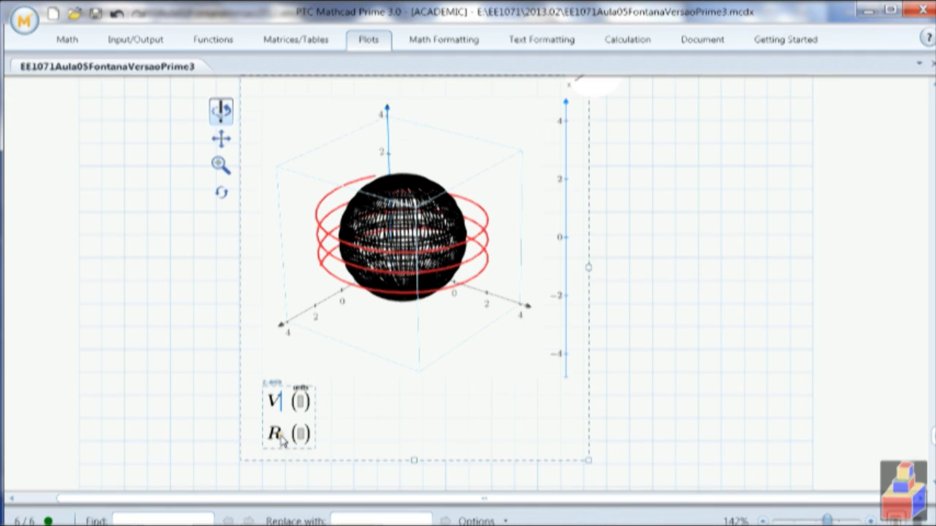
{"action": "left_click", "coordinate": [283, 436]}
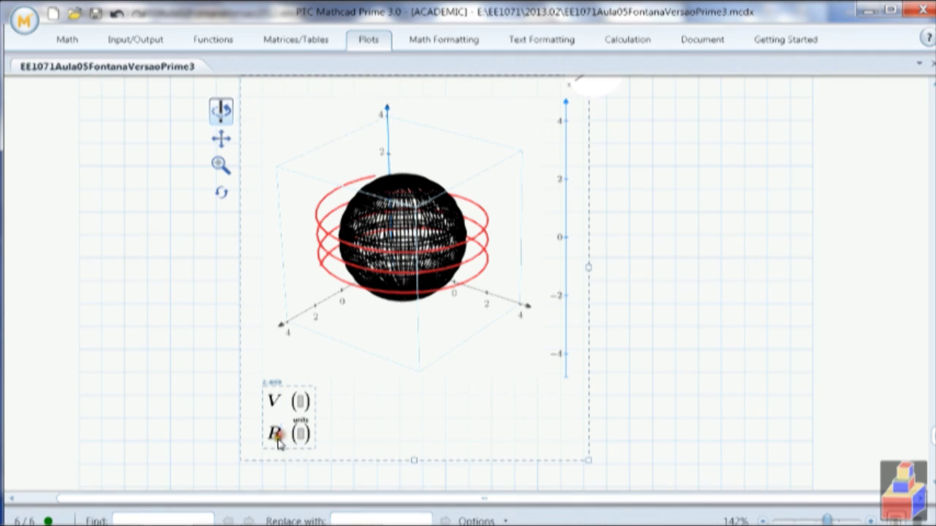
{"action": "left_click", "coordinate": [379, 41]}
{"action": "left_click", "coordinate": [510, 68]}
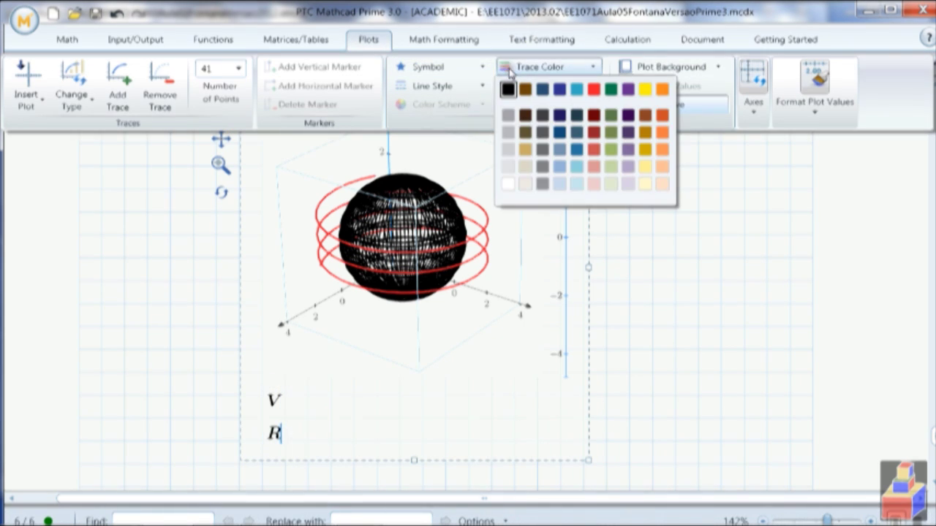
{"action": "left_click", "coordinate": [574, 179]}
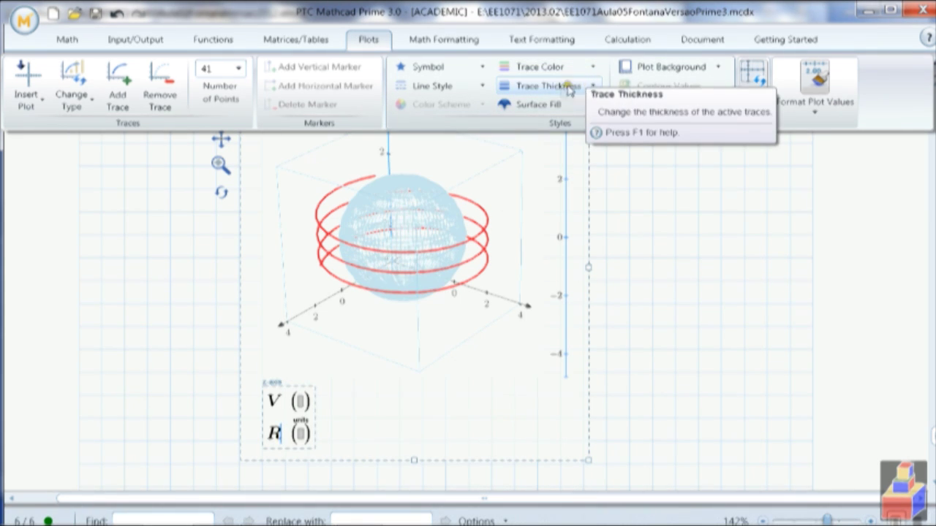
Fill the sphere's surface with turquoise blue and rotate the 3D plot to a more side-on view of the helix.
{"action": "left_click", "coordinate": [545, 104]}
{"action": "left_click", "coordinate": [559, 129]}
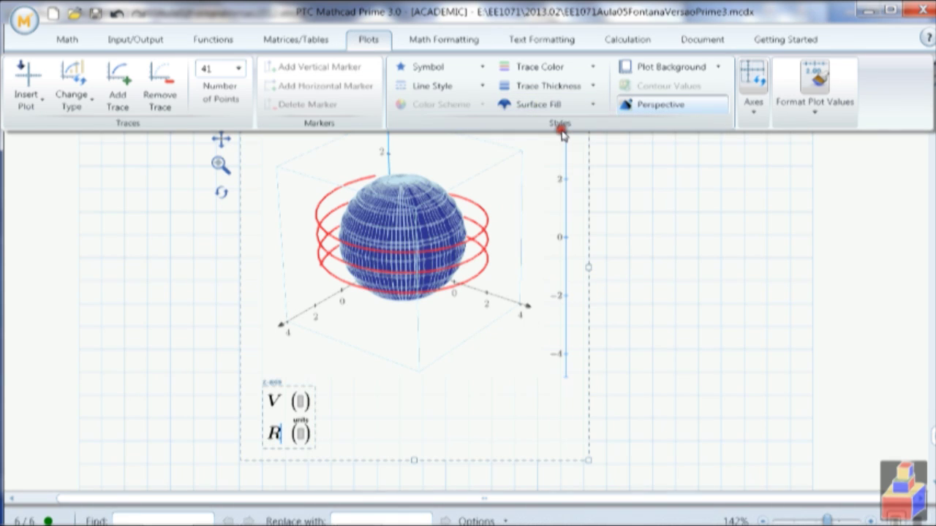
{"action": "left_click", "coordinate": [563, 103]}
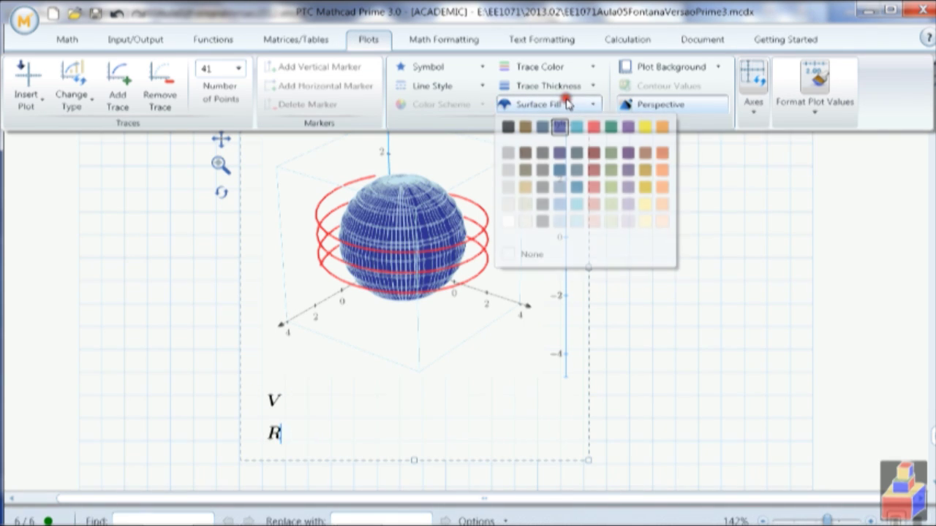
{"action": "left_click", "coordinate": [576, 128]}
{"action": "left_click", "coordinate": [652, 215]}
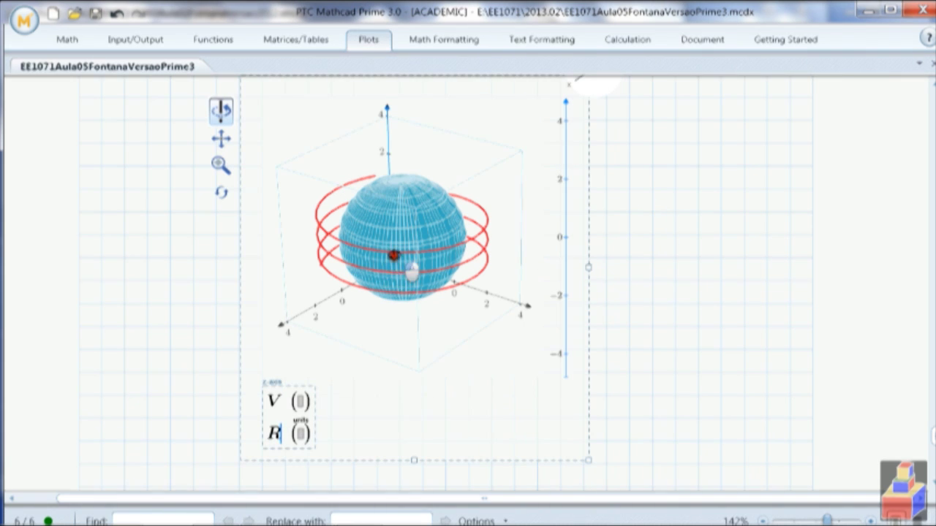
{"action": "left_click_drag", "start_coordinate": [389, 257], "coordinate": [444, 218]}
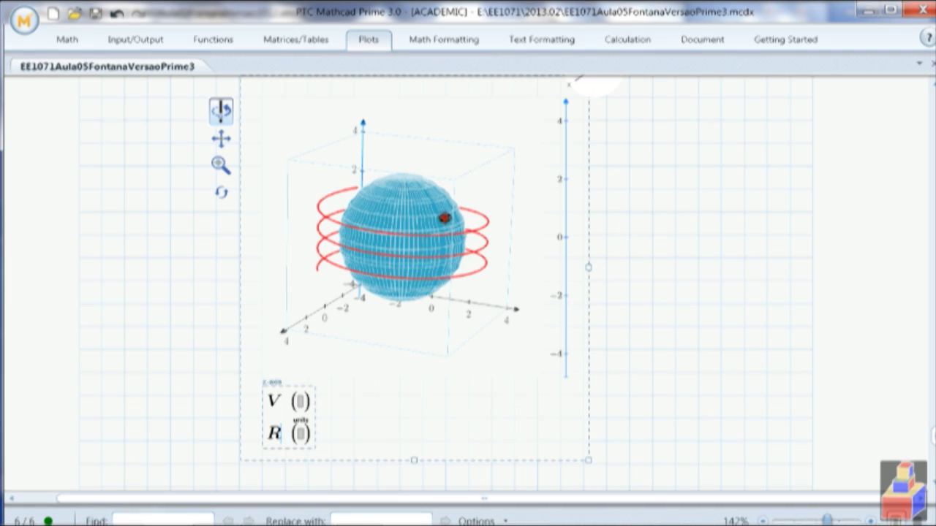
{"action": "left_click", "coordinate": [741, 173]}
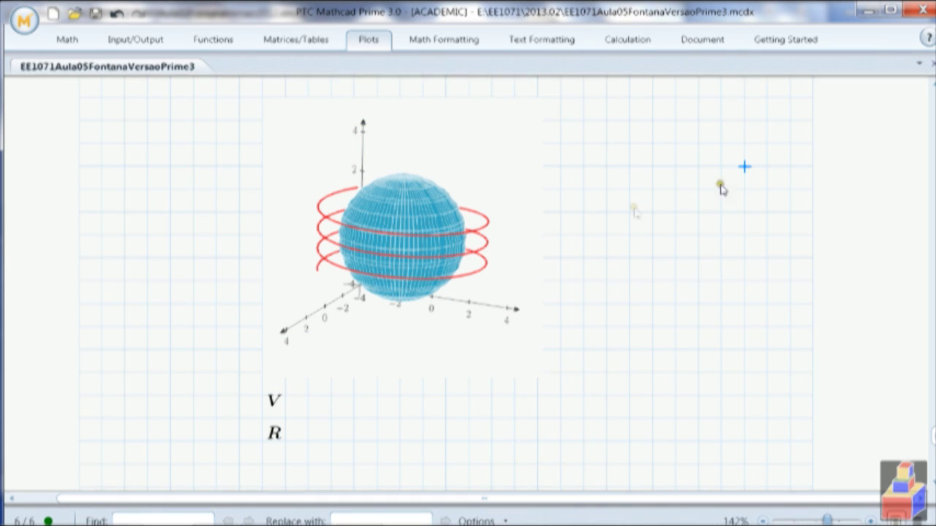
Define W(t) below R(θ,φ) as a three-row column vector with t in every row.
{"action": "left_click", "coordinate": [933, 116]}
{"action": "scroll", "coordinate": [673, 282], "scroll_direction": "down", "scroll_amount": 1}
{"action": "scroll", "coordinate": [673, 285], "scroll_direction": "down", "scroll_amount": 1}
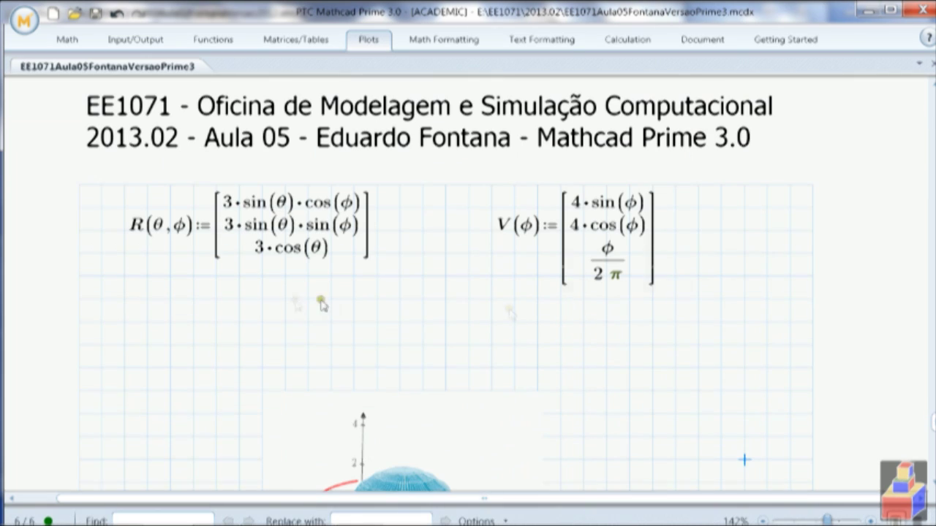
{"action": "left_click", "coordinate": [194, 323]}
{"action": "type", "text": "W"}
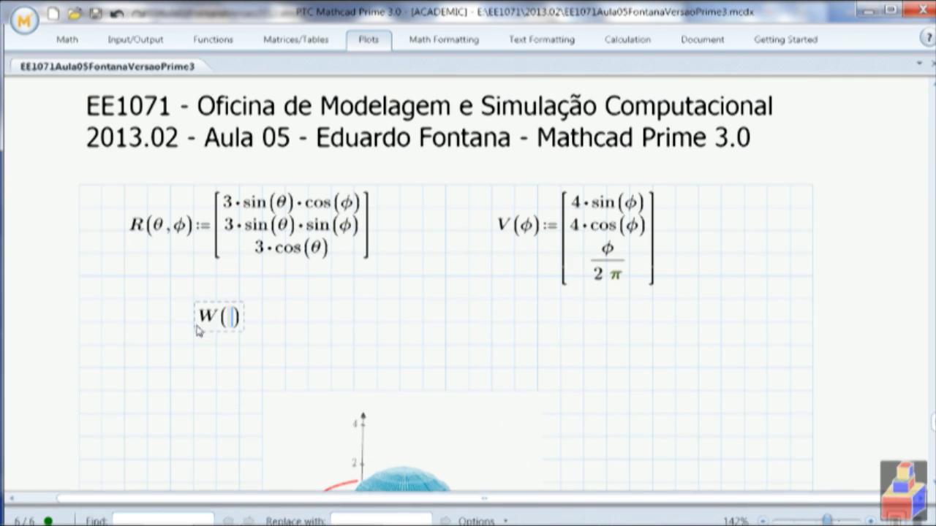
{"action": "type", "text": "(t"}
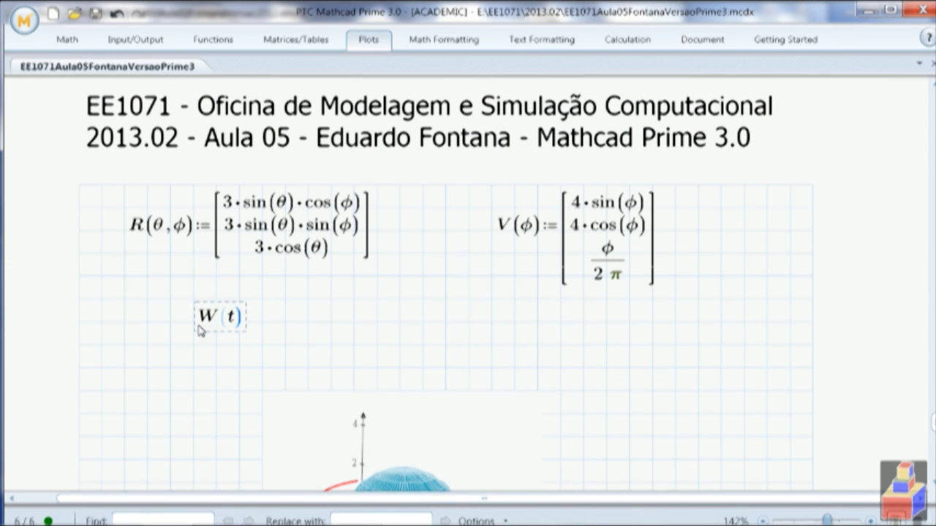
{"action": "type", "text": ":="}
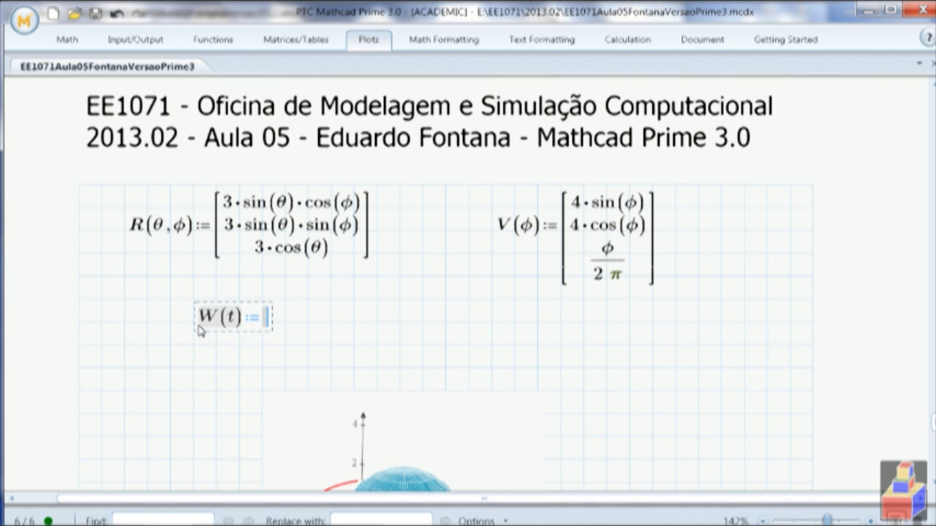
{"action": "key", "text": "ctrl+m"}
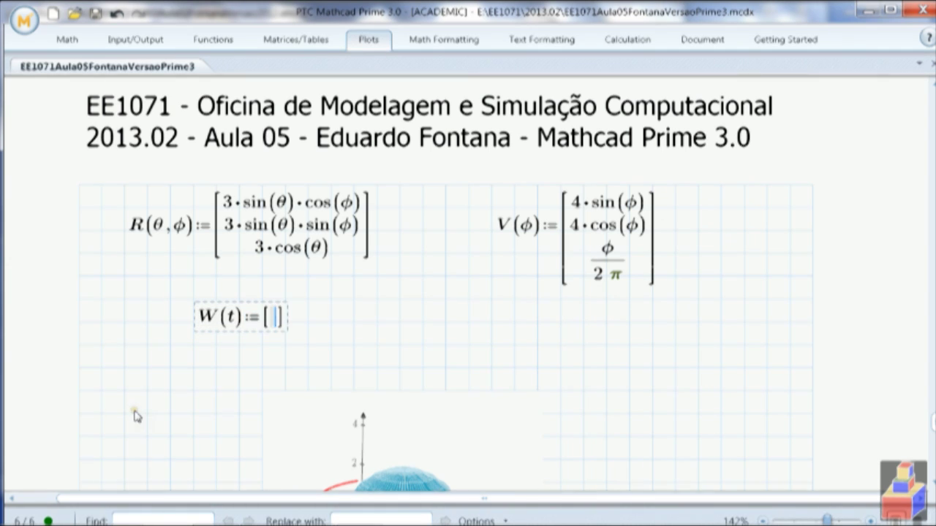
{"action": "type", "text": "t"}
{"action": "key", "text": "ctrl+Return"}
{"action": "type", "text": "t"}
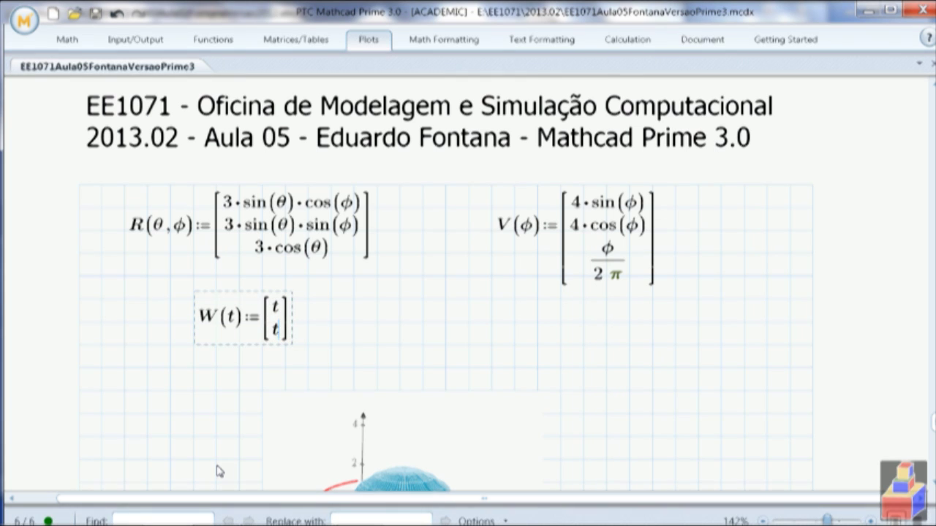
{"action": "key", "text": "ctrl+Return"}
{"action": "type", "text": "t"}
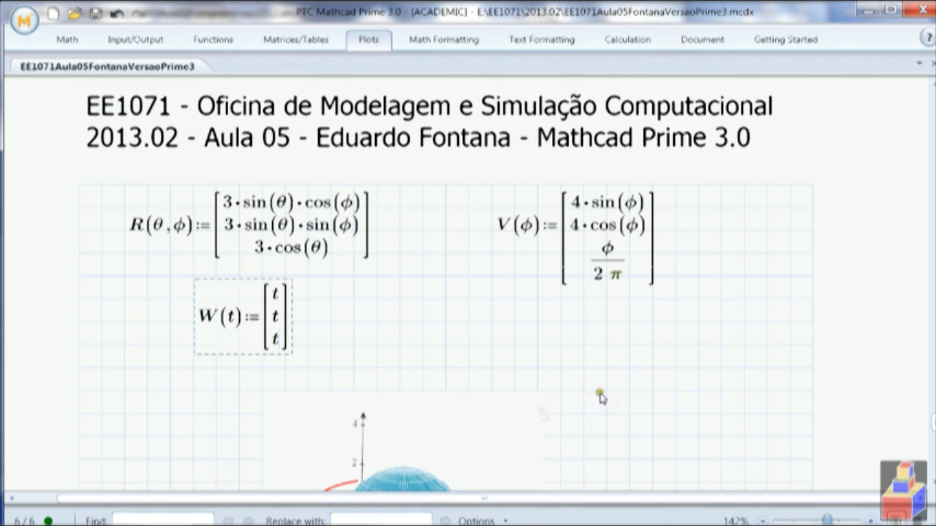
Add W as a third trace below V and R in the 3D plot and recalculate it.
{"action": "scroll", "coordinate": [631, 386], "scroll_direction": "down", "scroll_amount": 5}
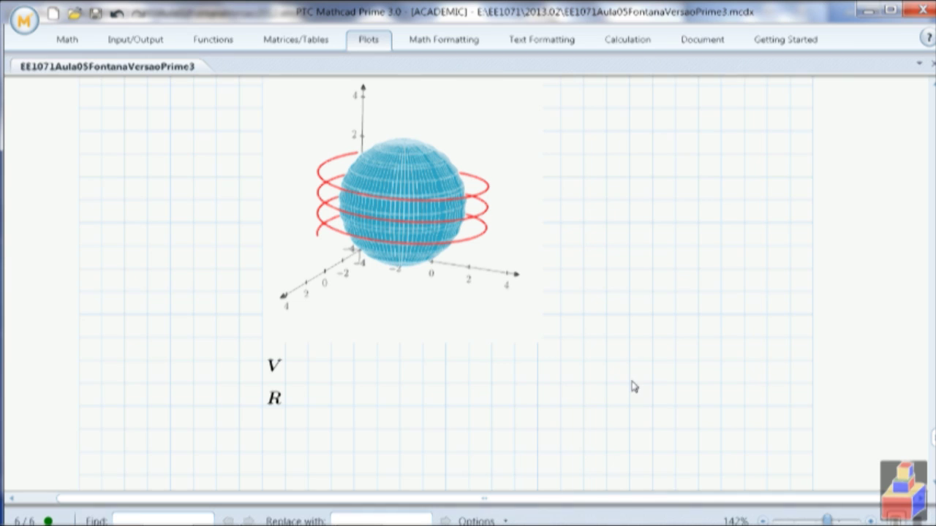
{"action": "left_click", "coordinate": [350, 437]}
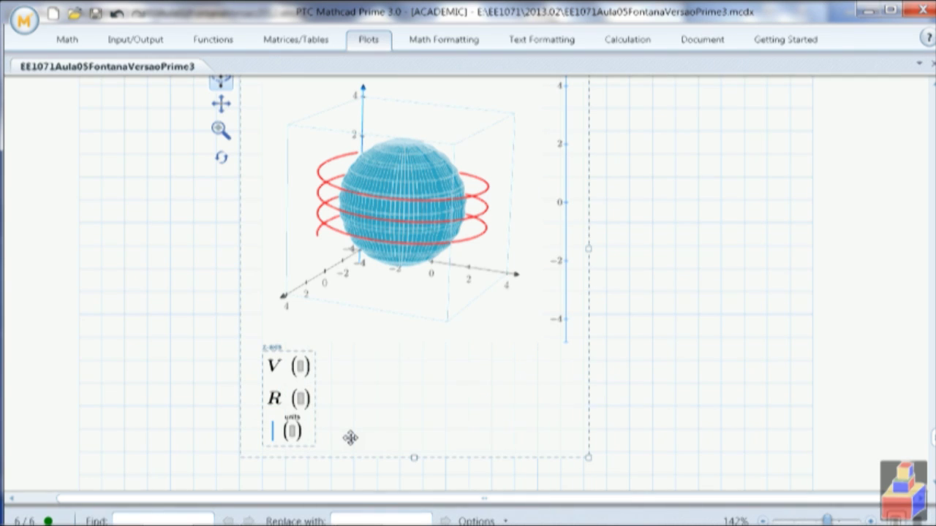
{"action": "type", "text": "W"}
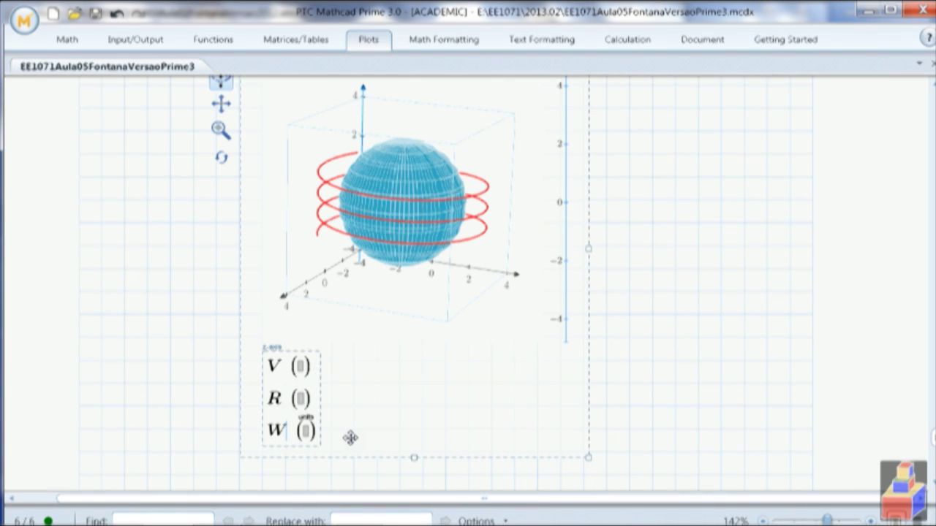
{"action": "left_click", "coordinate": [747, 361]}
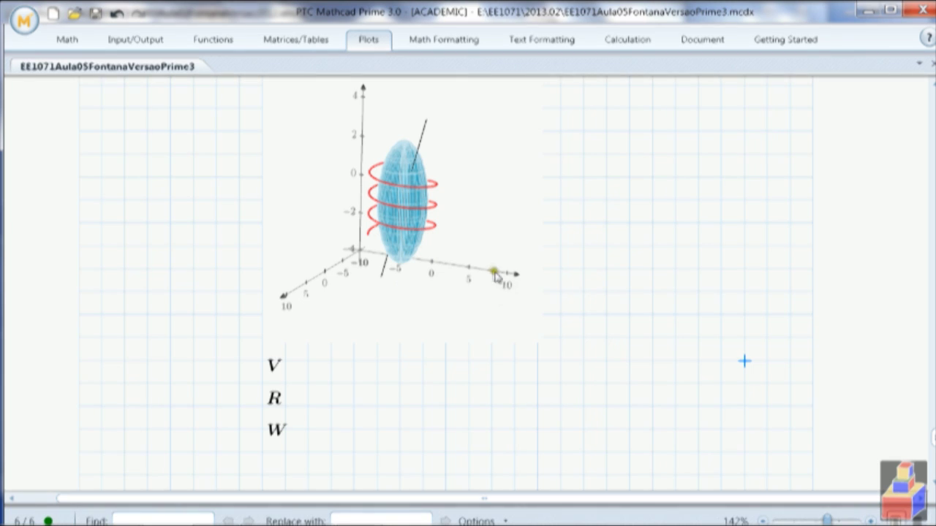
Rotate the 3D plot to a tilted view showing the line W passing through the sphere.
{"action": "left_click", "coordinate": [436, 267]}
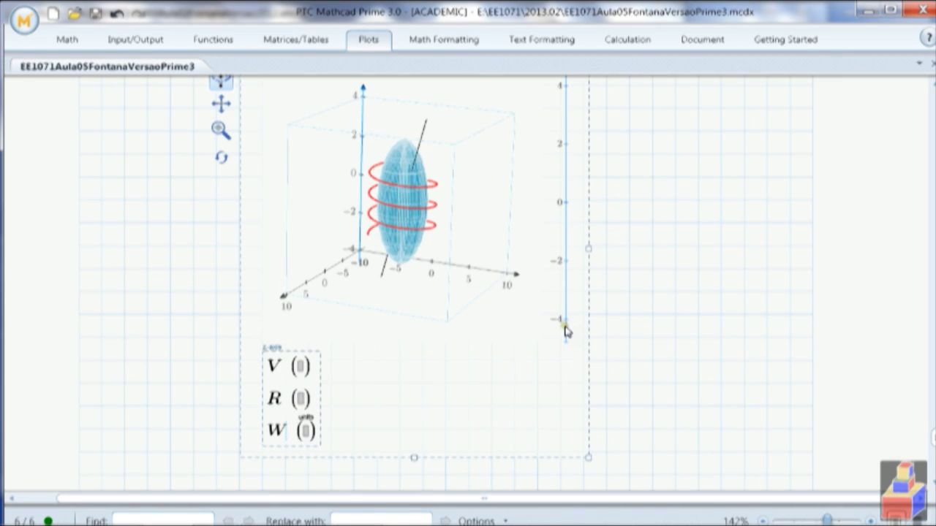
{"action": "left_click", "coordinate": [284, 304]}
{"action": "left_click", "coordinate": [649, 261]}
{"action": "scroll", "coordinate": [651, 263], "scroll_direction": "up", "scroll_amount": 3}
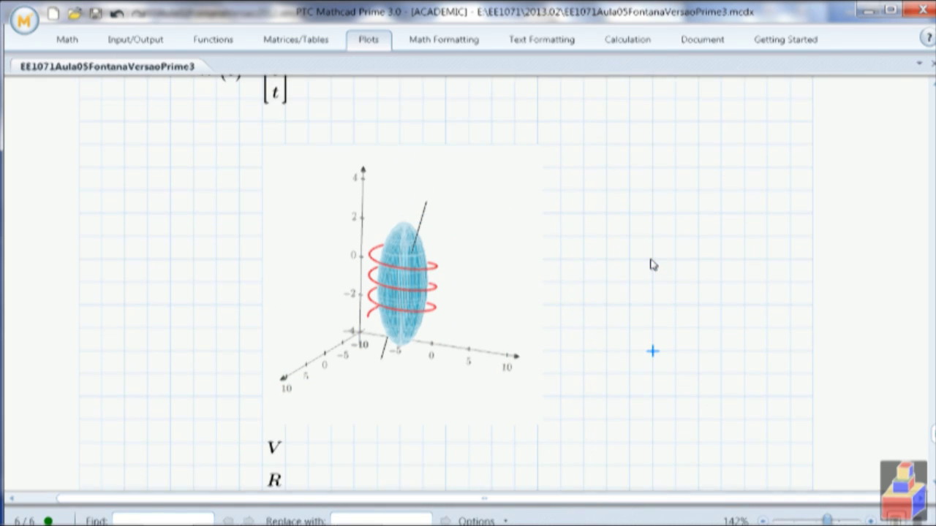
{"action": "scroll", "coordinate": [652, 265], "scroll_direction": "up", "scroll_amount": 1}
{"action": "left_click", "coordinate": [479, 294]}
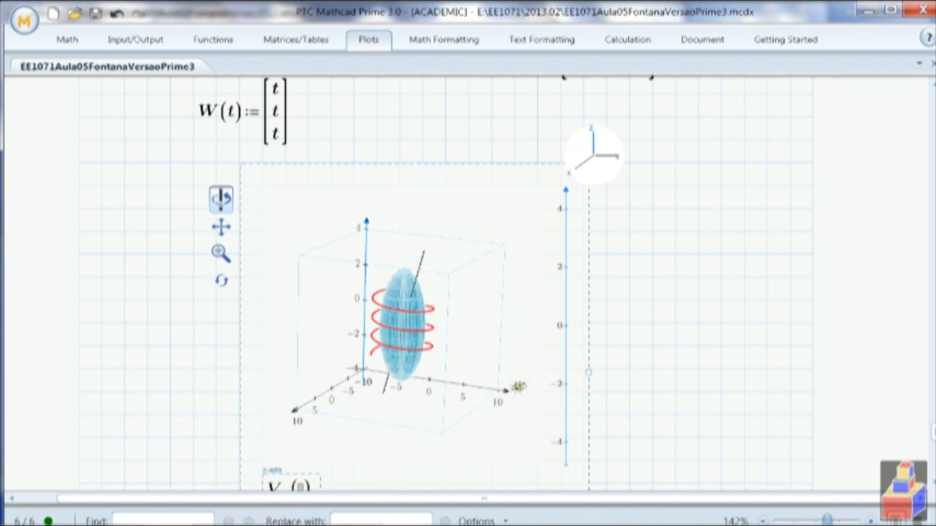
{"action": "left_click_drag", "start_coordinate": [512, 391], "coordinate": [428, 259]}
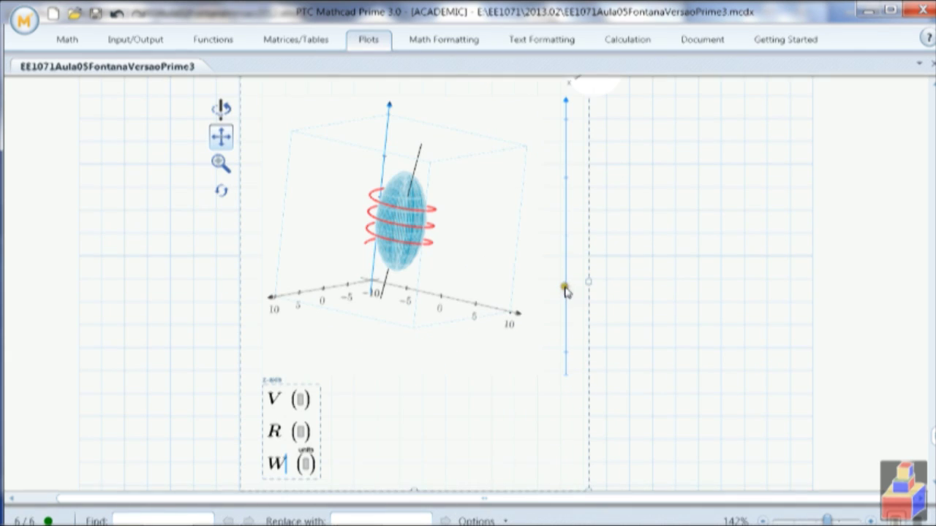
Set the x-axis of the 3D plot to run from -4 to 4.
{"action": "scroll", "coordinate": [579, 251], "scroll_direction": "up", "scroll_amount": 1}
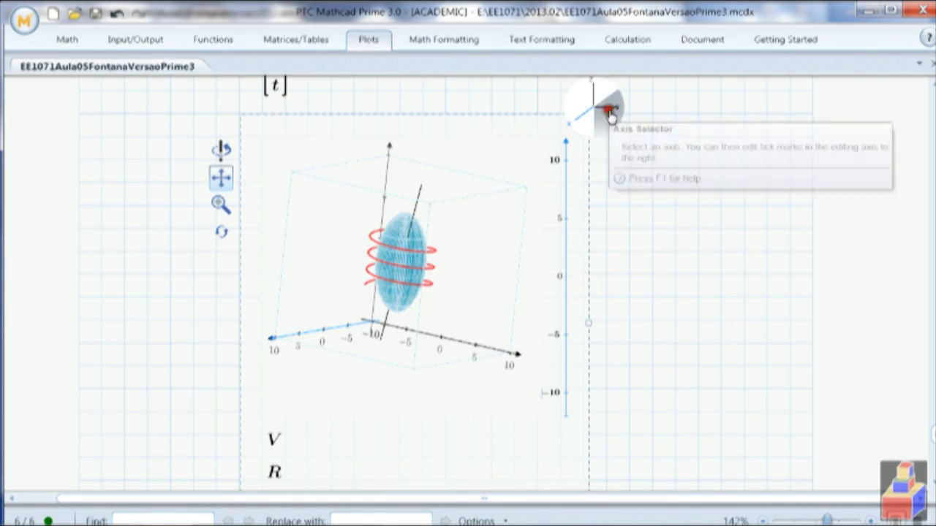
{"action": "left_click", "coordinate": [586, 109]}
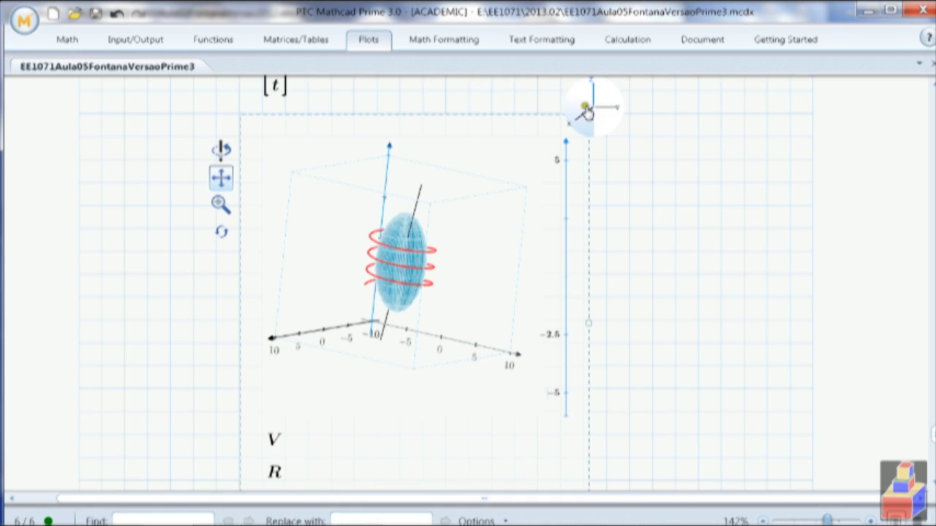
{"action": "left_click", "coordinate": [581, 118]}
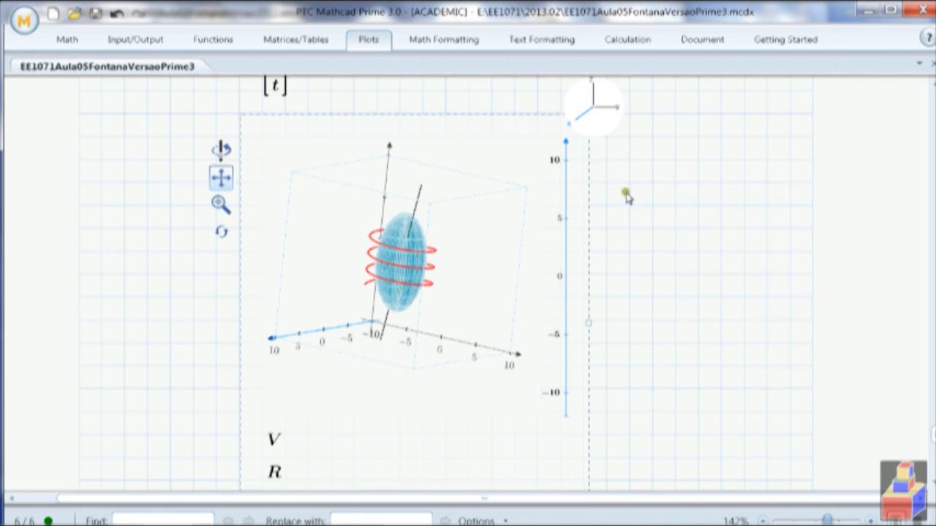
{"action": "left_click", "coordinate": [390, 41]}
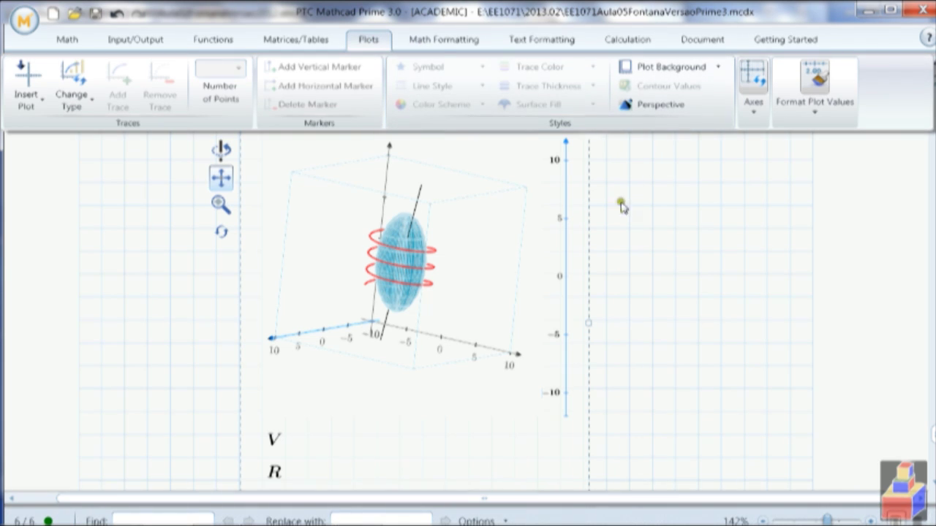
{"action": "left_click", "coordinate": [553, 399]}
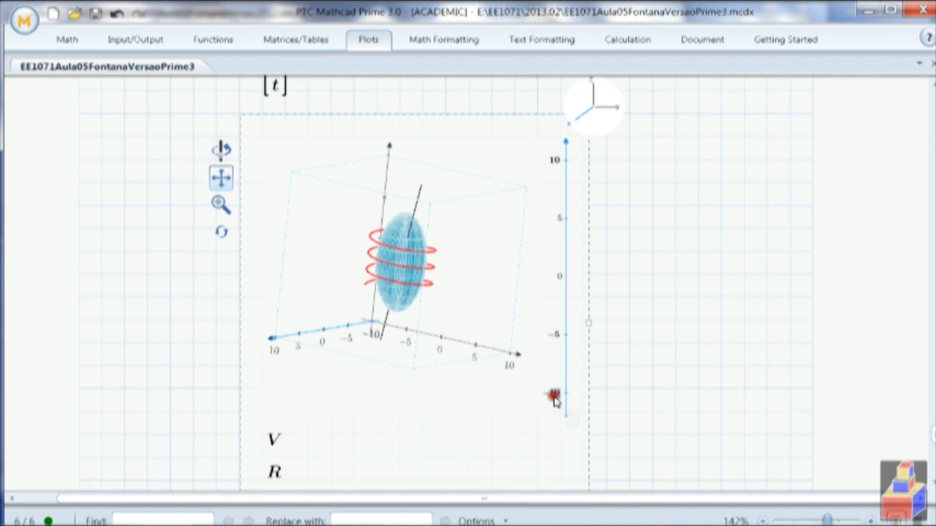
{"action": "type", "text": "-4"}
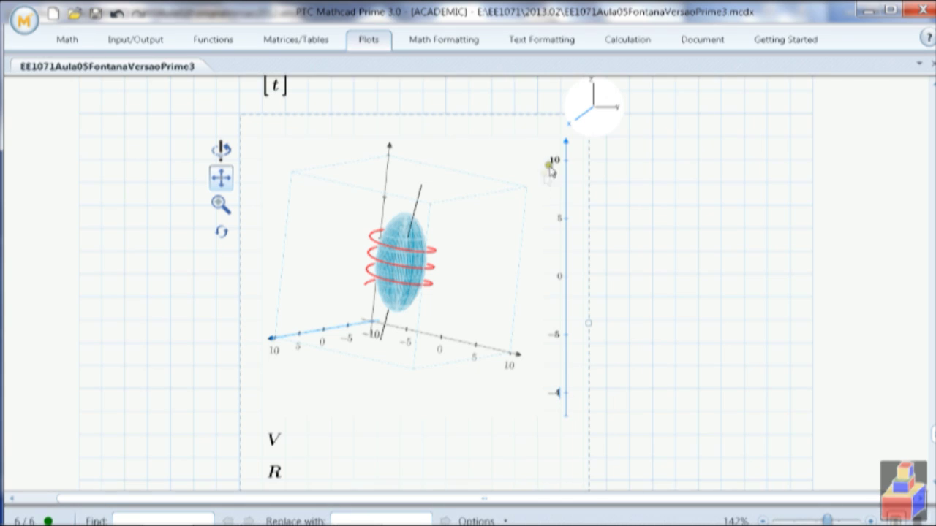
{"action": "left_click", "coordinate": [629, 206]}
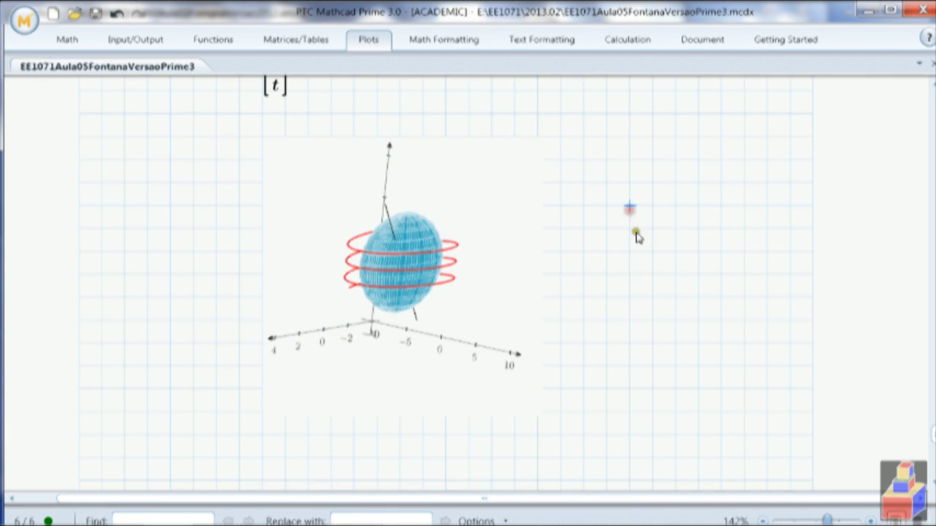
Set both the y-axis and the z-axis of the 3D plot to run from -4 to 4.
{"action": "left_click", "coordinate": [516, 369]}
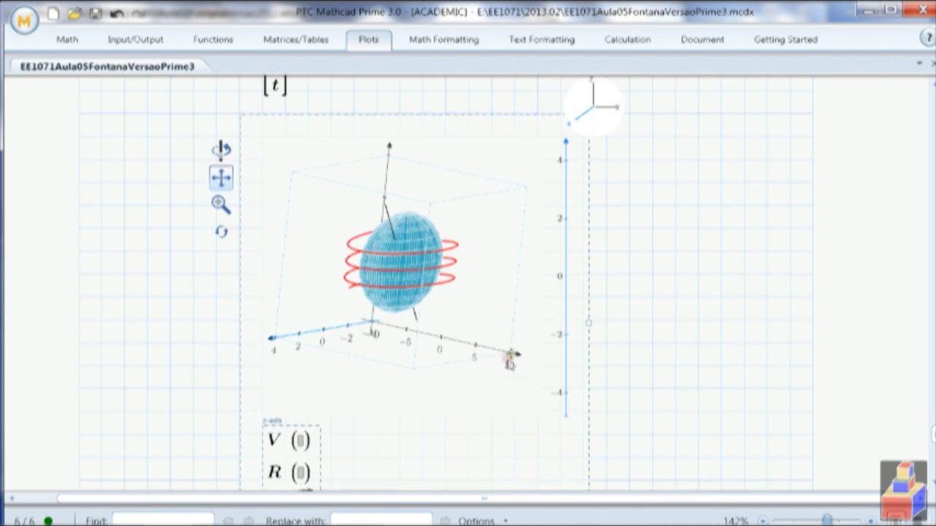
{"action": "left_click", "coordinate": [616, 111]}
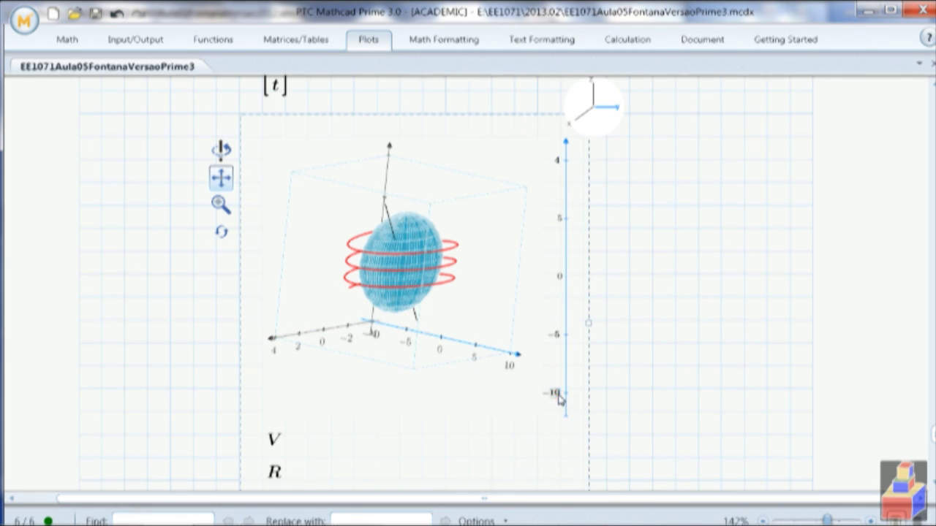
{"action": "left_click", "coordinate": [593, 89]}
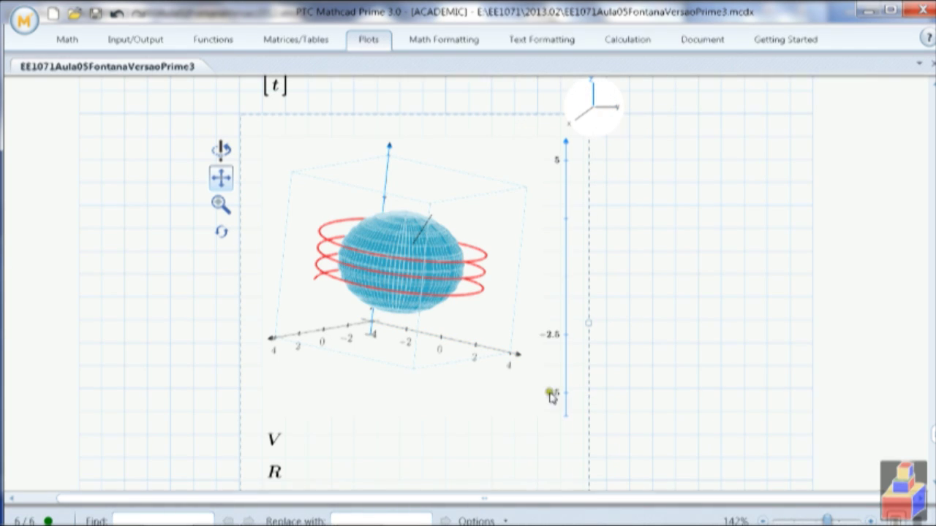
{"action": "left_click", "coordinate": [552, 396]}
{"action": "type", "text": "-4"}
{"action": "left_click", "coordinate": [558, 160]}
{"action": "type", "text": "4"}
{"action": "left_click", "coordinate": [692, 237]}
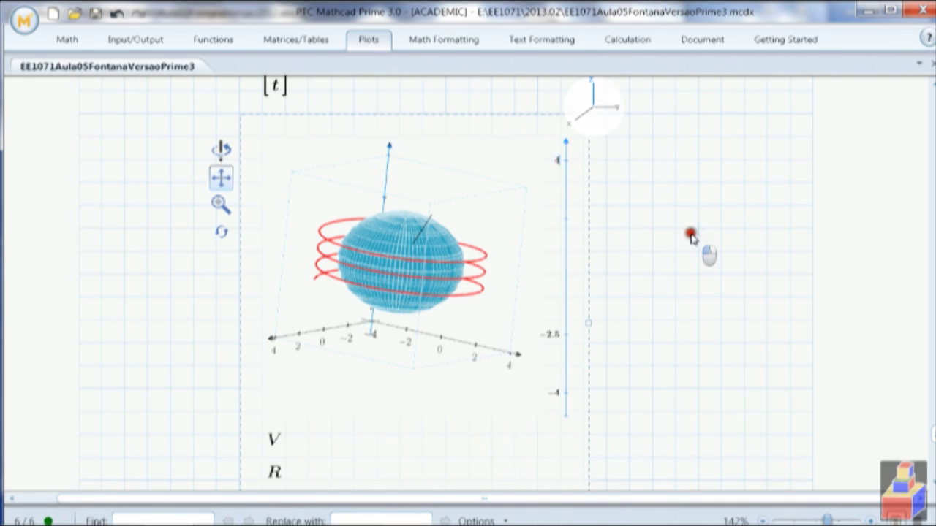
Rotate the 3D plot to a slightly raised corner view of the sphere, helix and line W.
{"action": "left_click", "coordinate": [382, 339]}
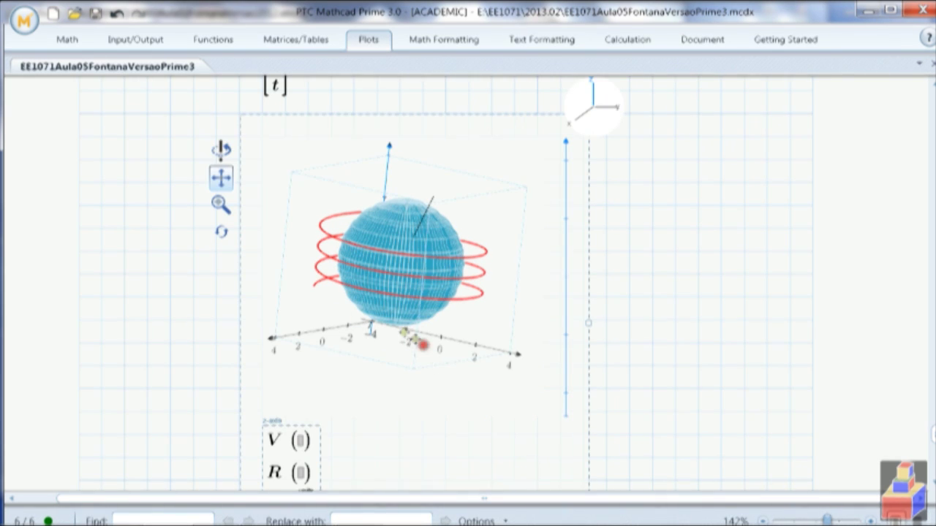
{"action": "left_click_drag", "start_coordinate": [413, 339], "coordinate": [376, 295]}
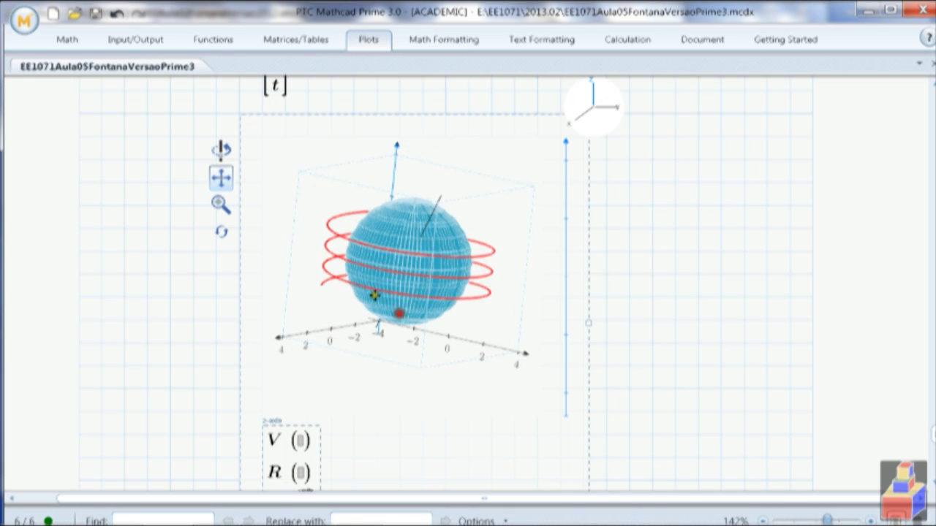
{"action": "left_click", "coordinate": [226, 150]}
{"action": "left_click_drag", "start_coordinate": [324, 219], "coordinate": [403, 244]}
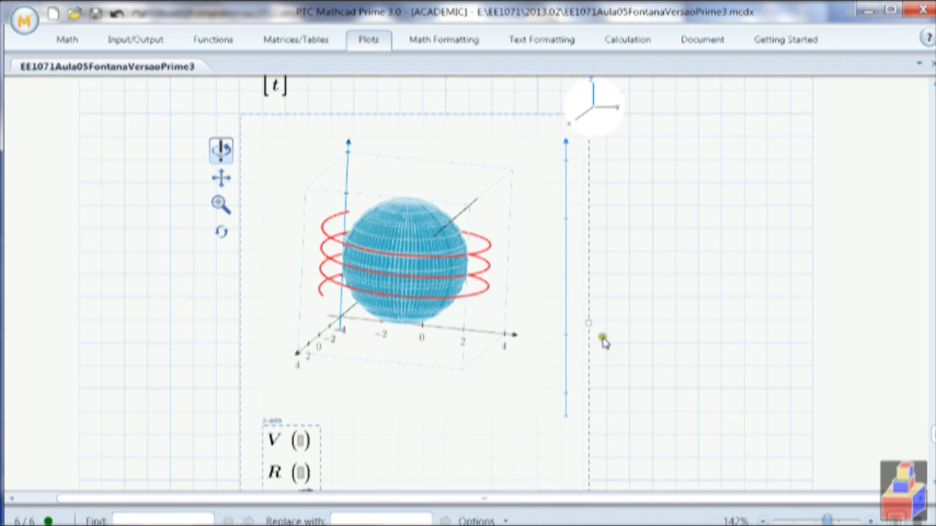
{"action": "left_click", "coordinate": [645, 335]}
{"action": "left_click", "coordinate": [645, 340]}
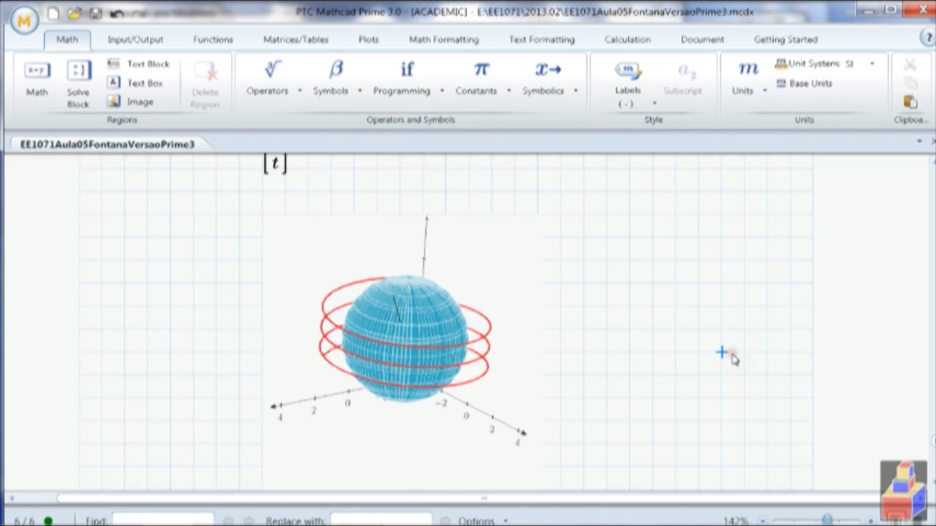
{"action": "scroll", "coordinate": [726, 355], "scroll_direction": "up", "scroll_amount": 5}
{"action": "scroll", "coordinate": [735, 359], "scroll_direction": "down", "scroll_amount": 5}
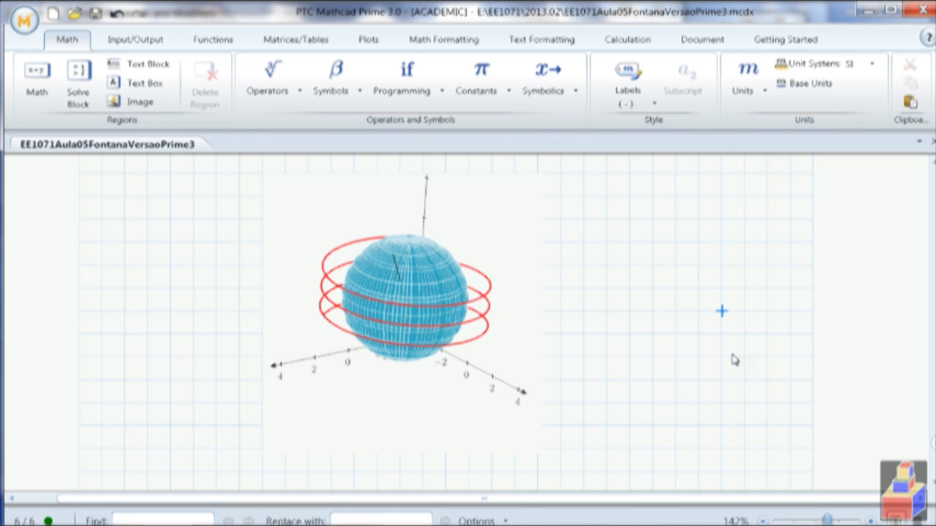
{"action": "left_click", "coordinate": [723, 355]}
{"action": "scroll", "coordinate": [723, 358], "scroll_direction": "down", "scroll_amount": 2}
{"action": "scroll", "coordinate": [723, 358], "scroll_direction": "up", "scroll_amount": 5}
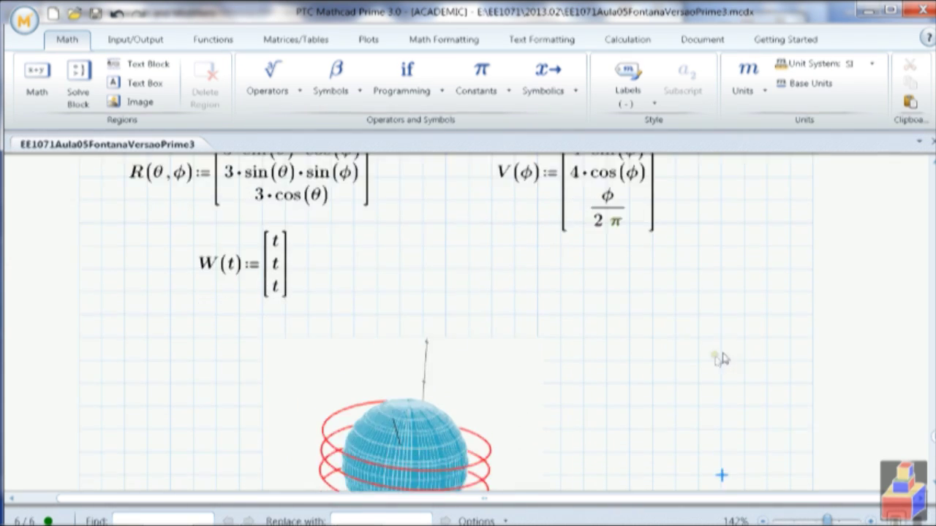
{"action": "scroll", "coordinate": [722, 359], "scroll_direction": "down", "scroll_amount": 5}
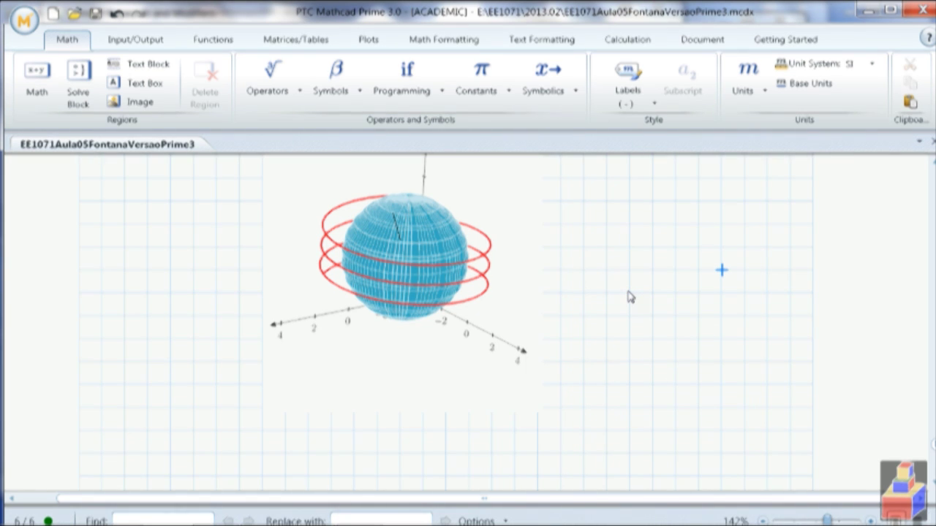
Try to evaluate the variable FRAME in the empty area below the 3D plot.
{"action": "scroll", "coordinate": [305, 424], "scroll_direction": "down", "scroll_amount": 3}
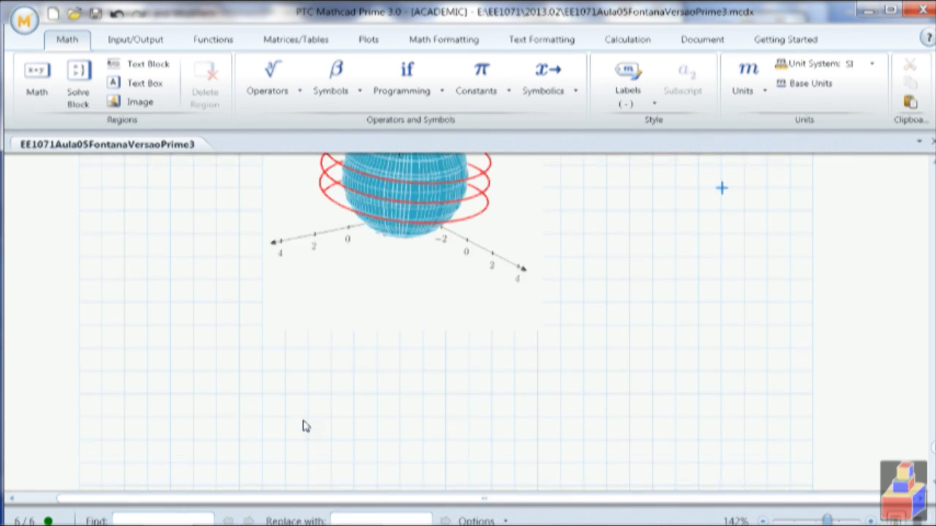
{"action": "left_click", "coordinate": [102, 372]}
{"action": "type", "text": "FRAME "}
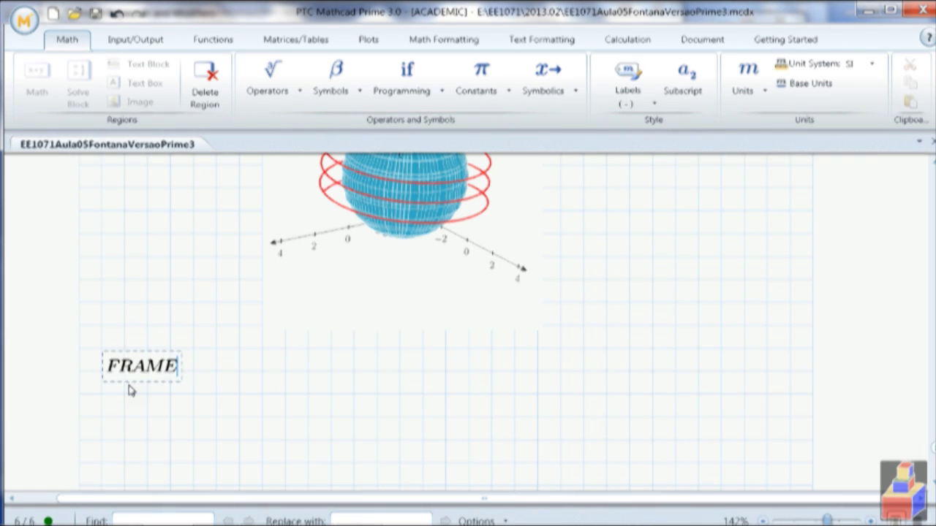
{"action": "type", "text": "="}
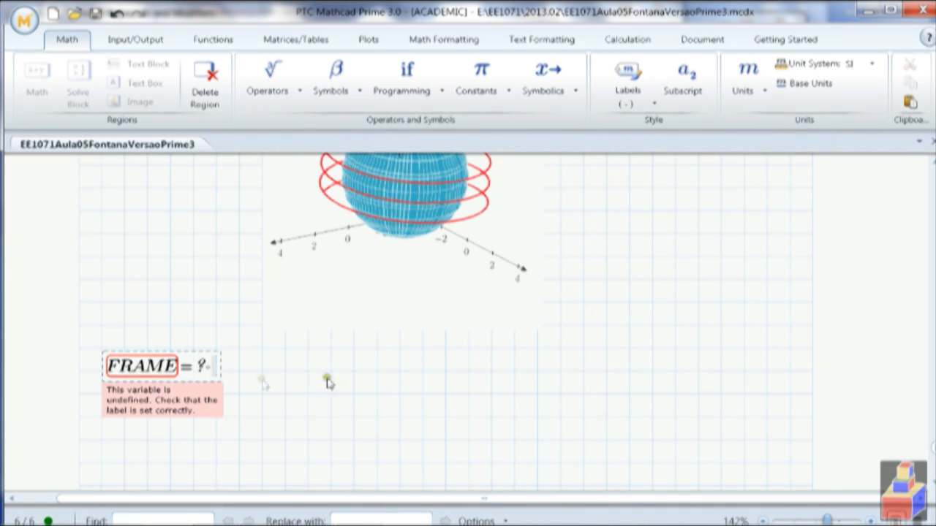
Delete the FRAME evaluation below the 3D plot.
{"action": "left_click", "coordinate": [268, 441]}
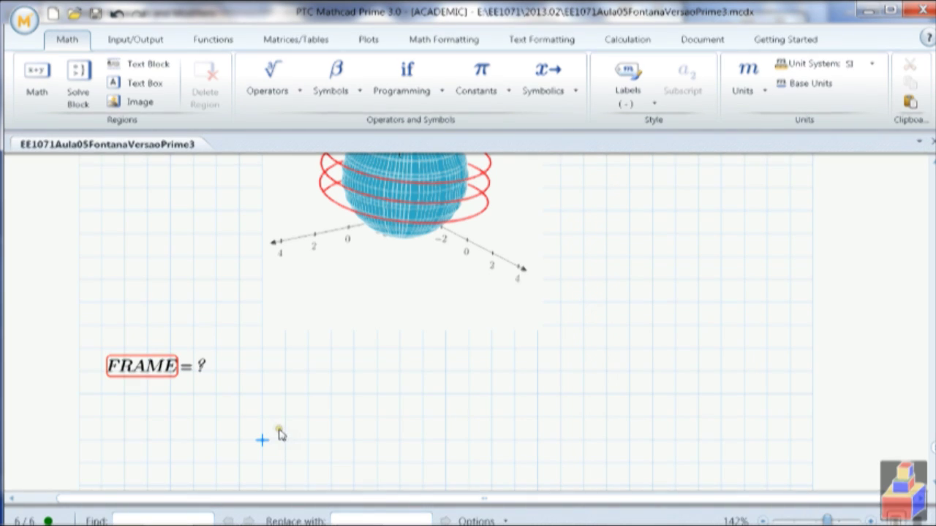
{"action": "left_click_drag", "start_coordinate": [285, 419], "coordinate": [94, 362]}
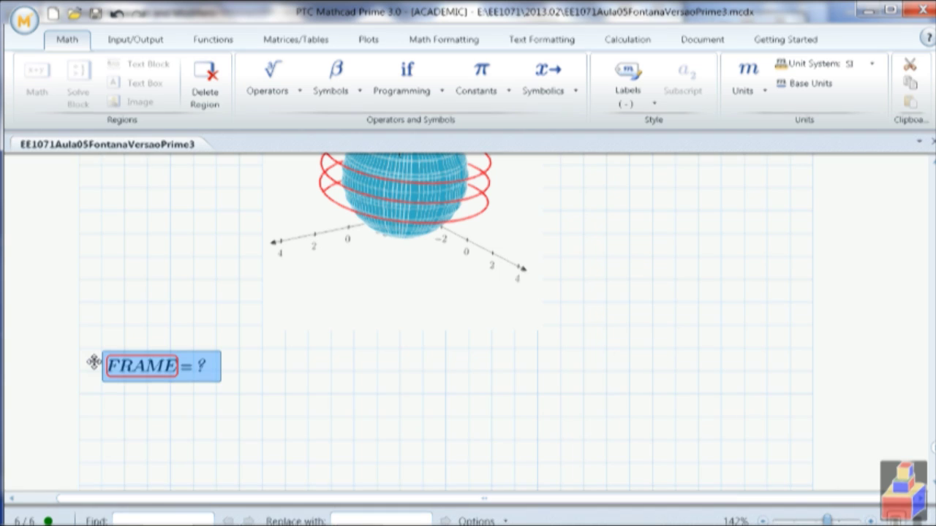
{"action": "key", "text": "Delete"}
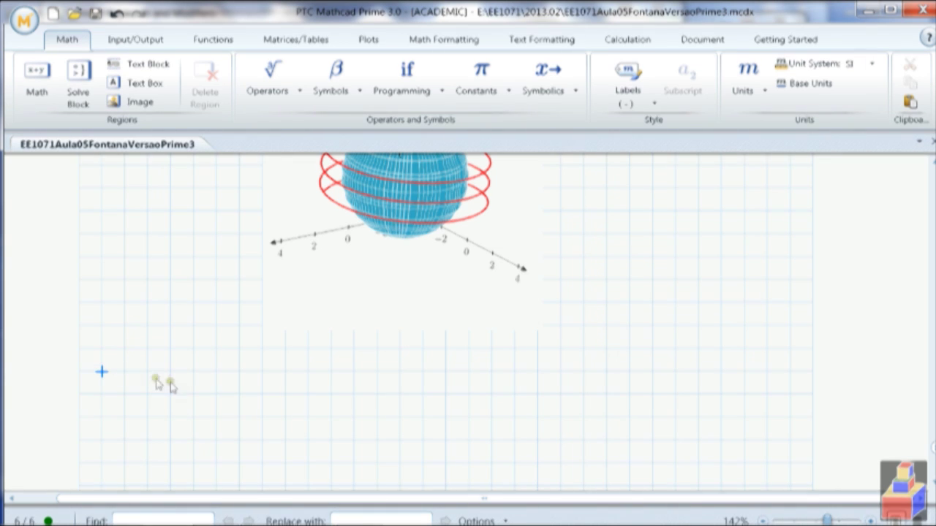